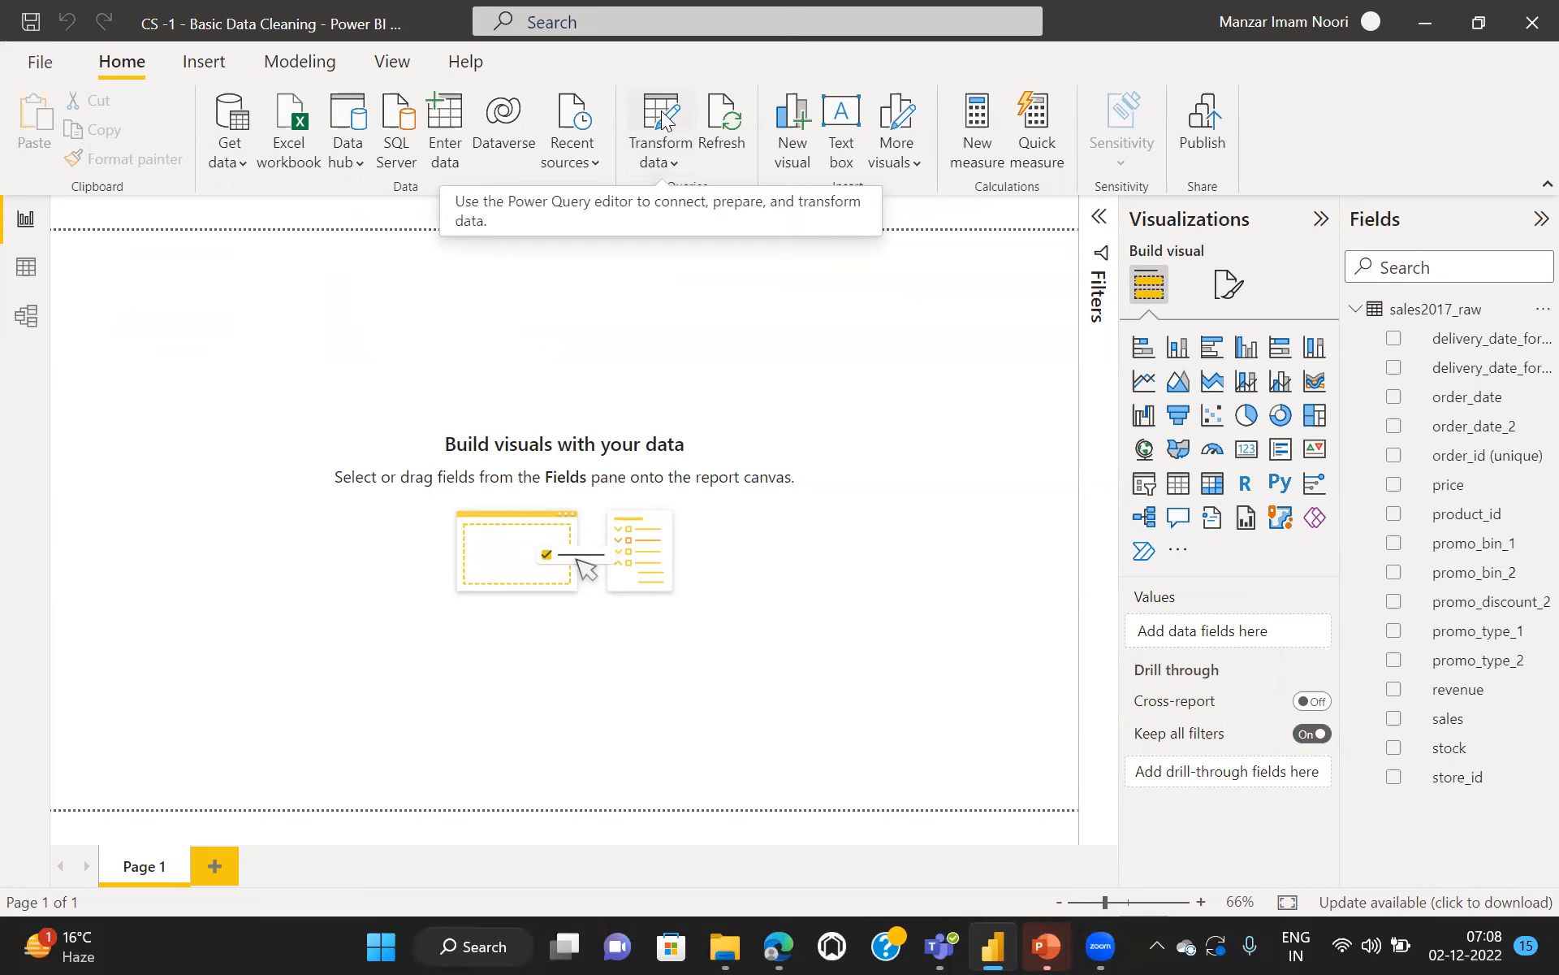
Step: Open the sales2017_raw data in the Power Query Editor for transformation
left_click(661, 119)
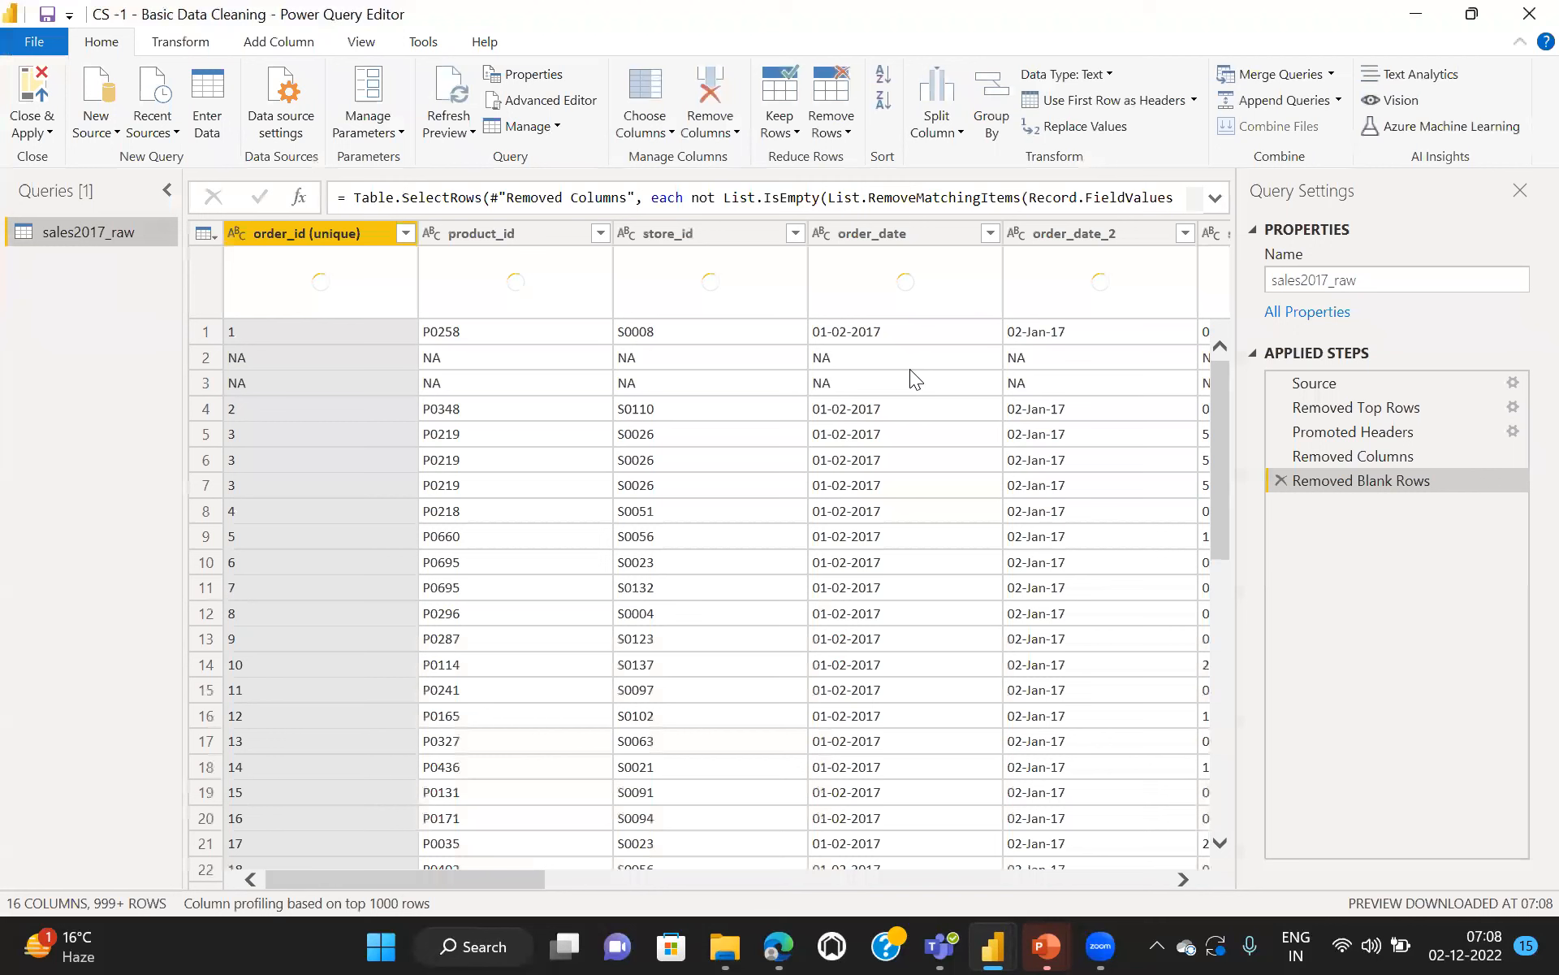
mouse_move(347, 289)
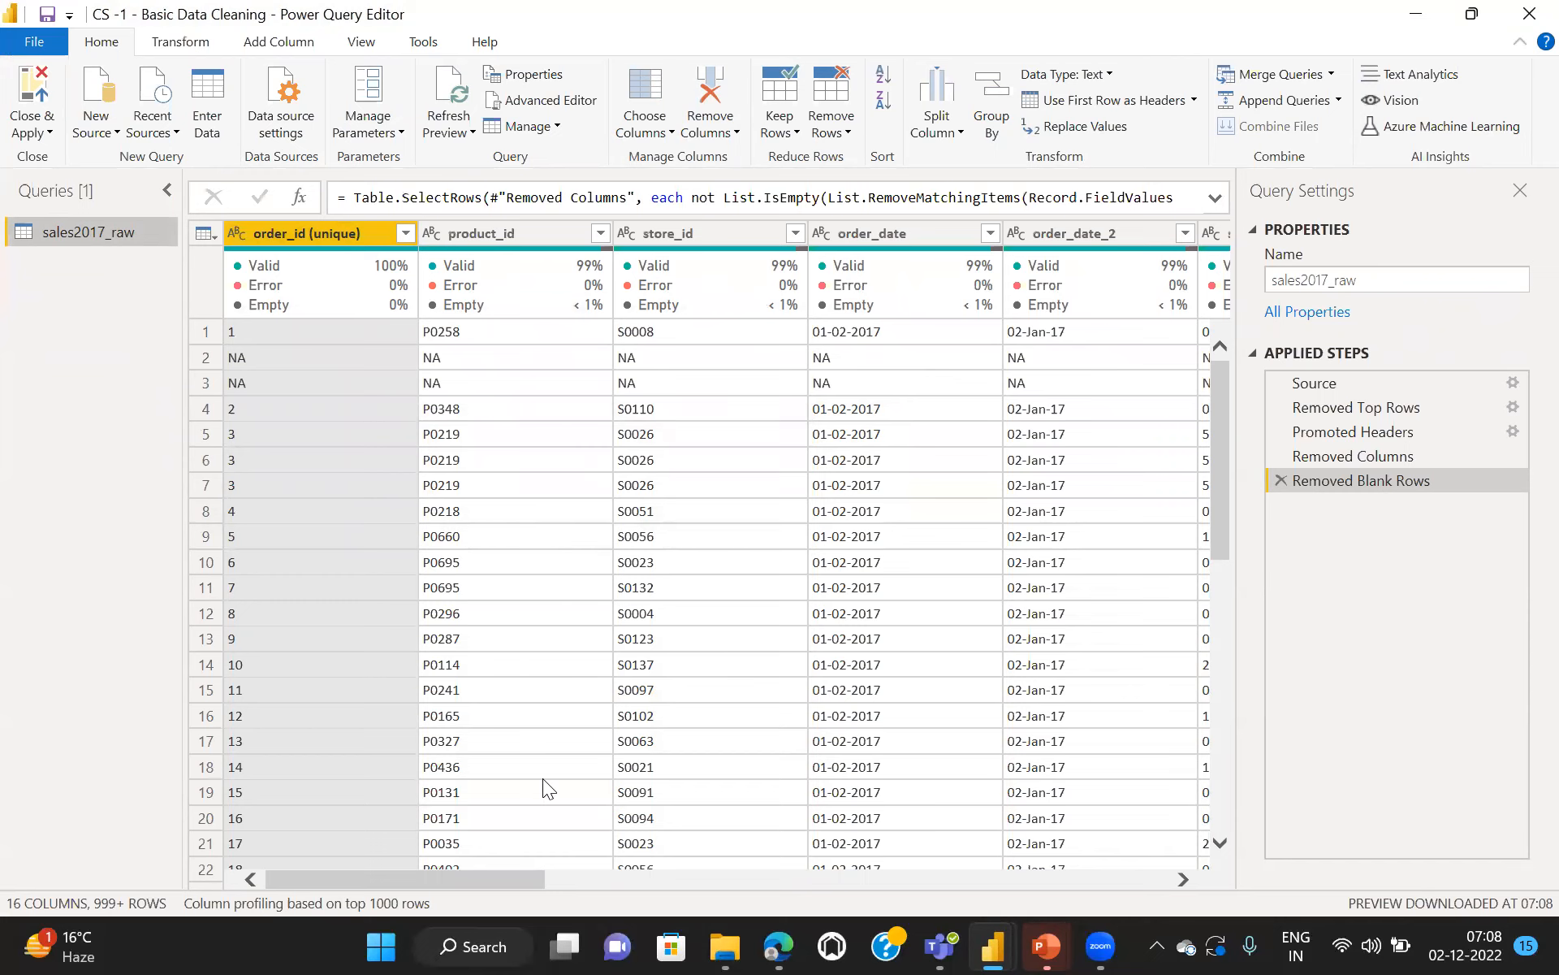
Step: Examine the column quality figures and values of sales2017_raw from order_id (unique) through delivery_date_format2
scroll(543, 778, "right", 10)
left_click_drag(784, 913, 1002, 903)
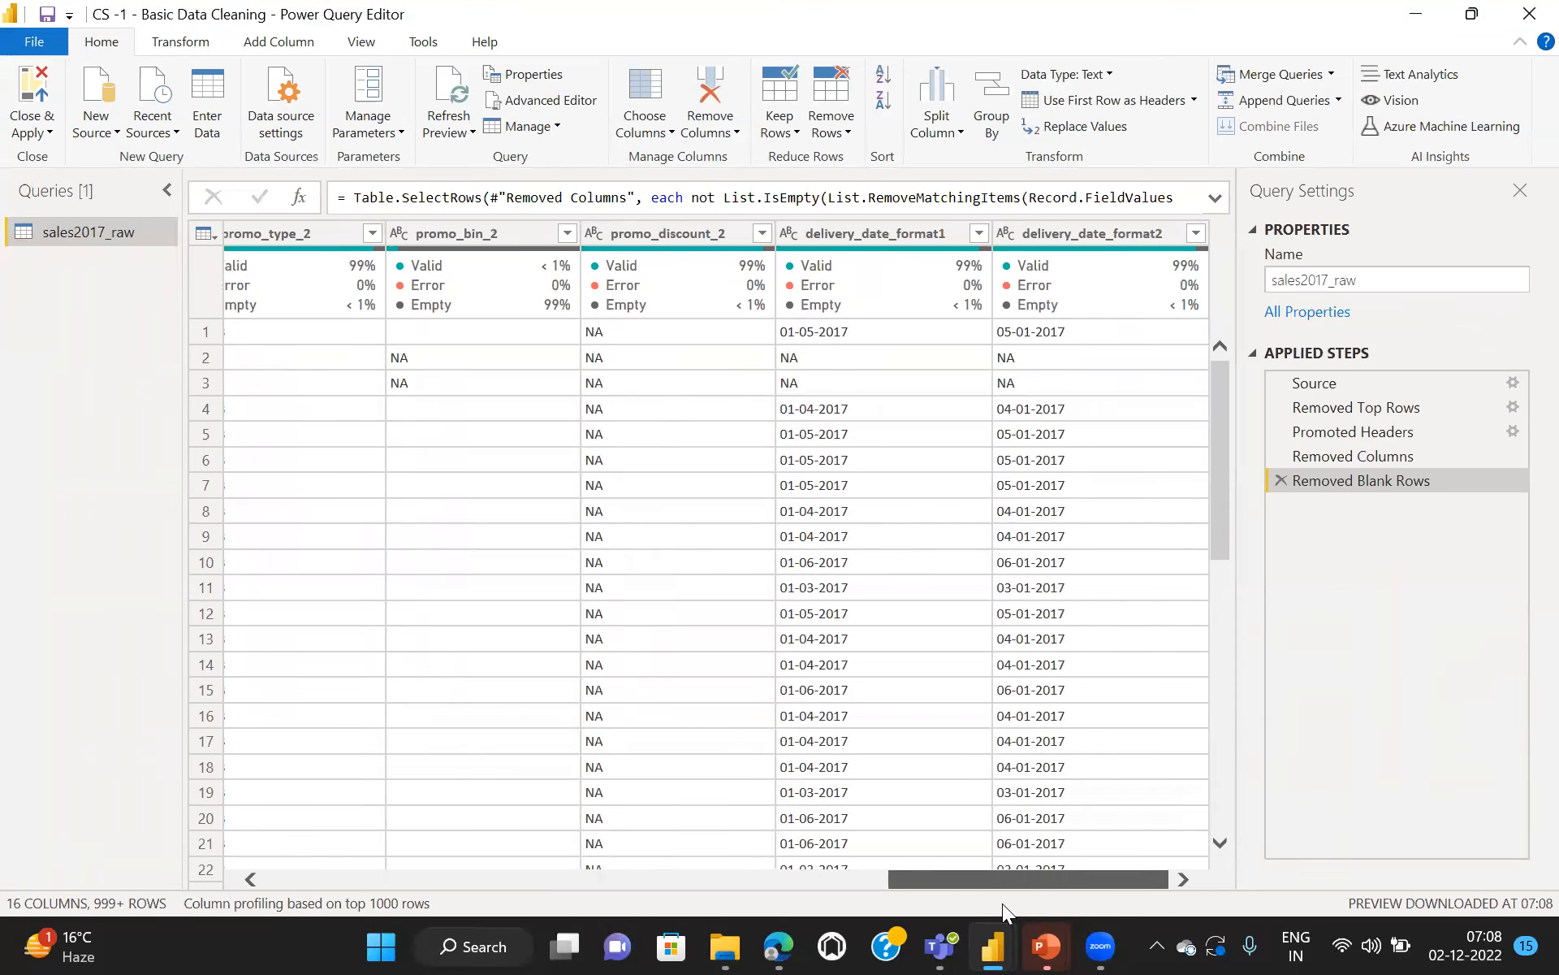
left_click_drag(1002, 903, 379, 903)
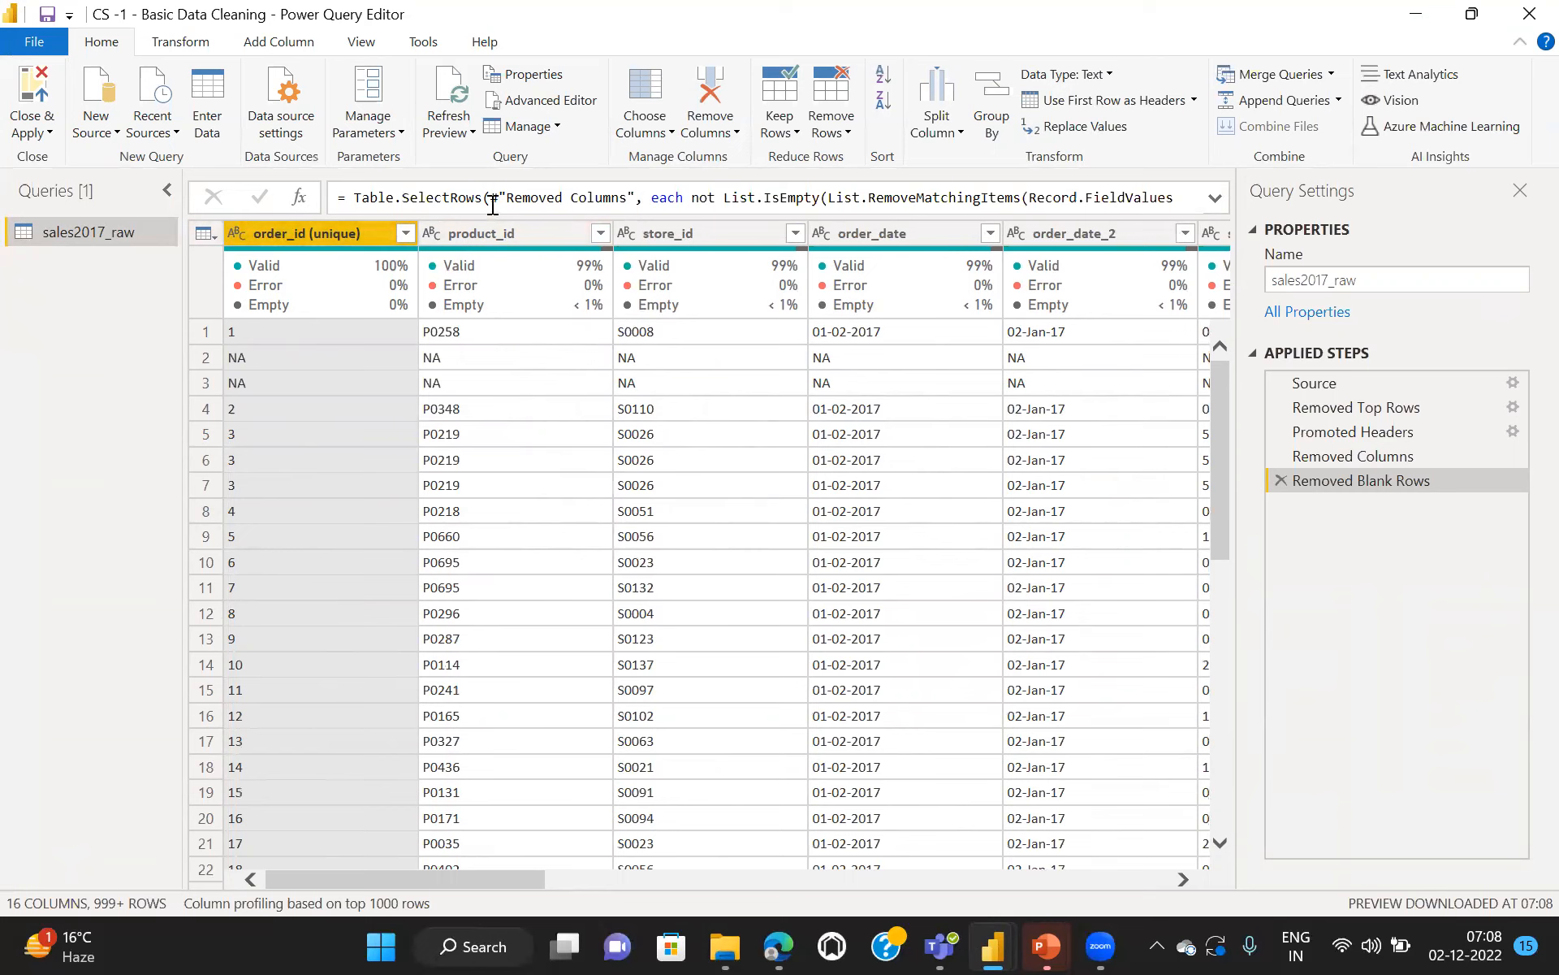
mouse_move(505, 271)
mouse_move(313, 239)
scroll(525, 729, "right", 6)
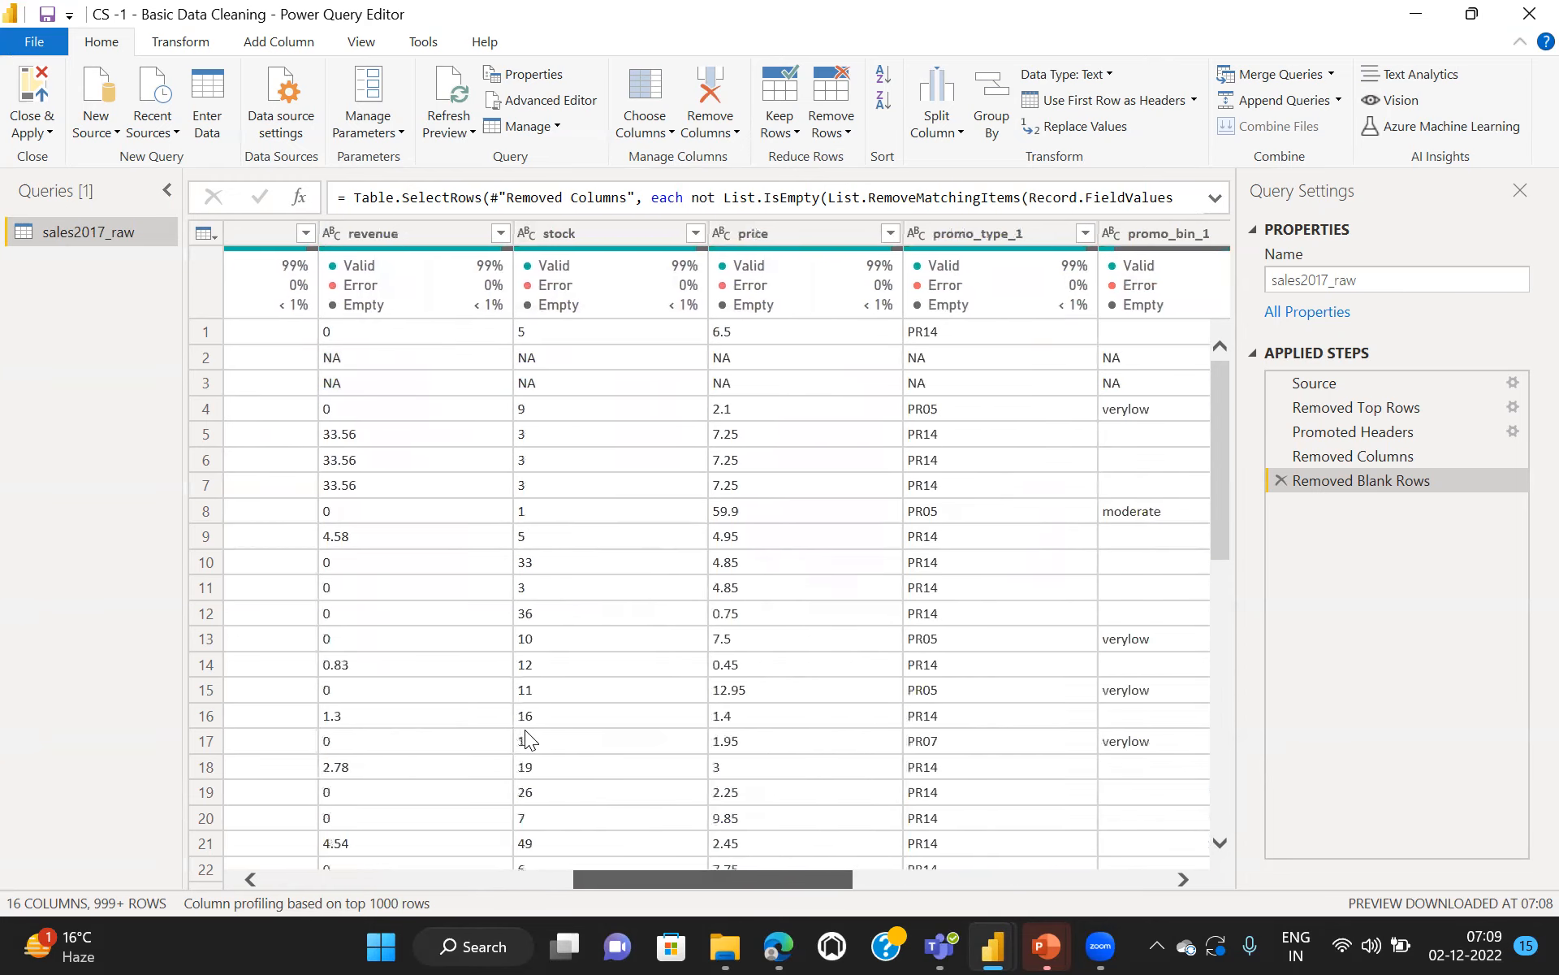
scroll(525, 729, "right", 8)
scroll(524, 730, "right", 2)
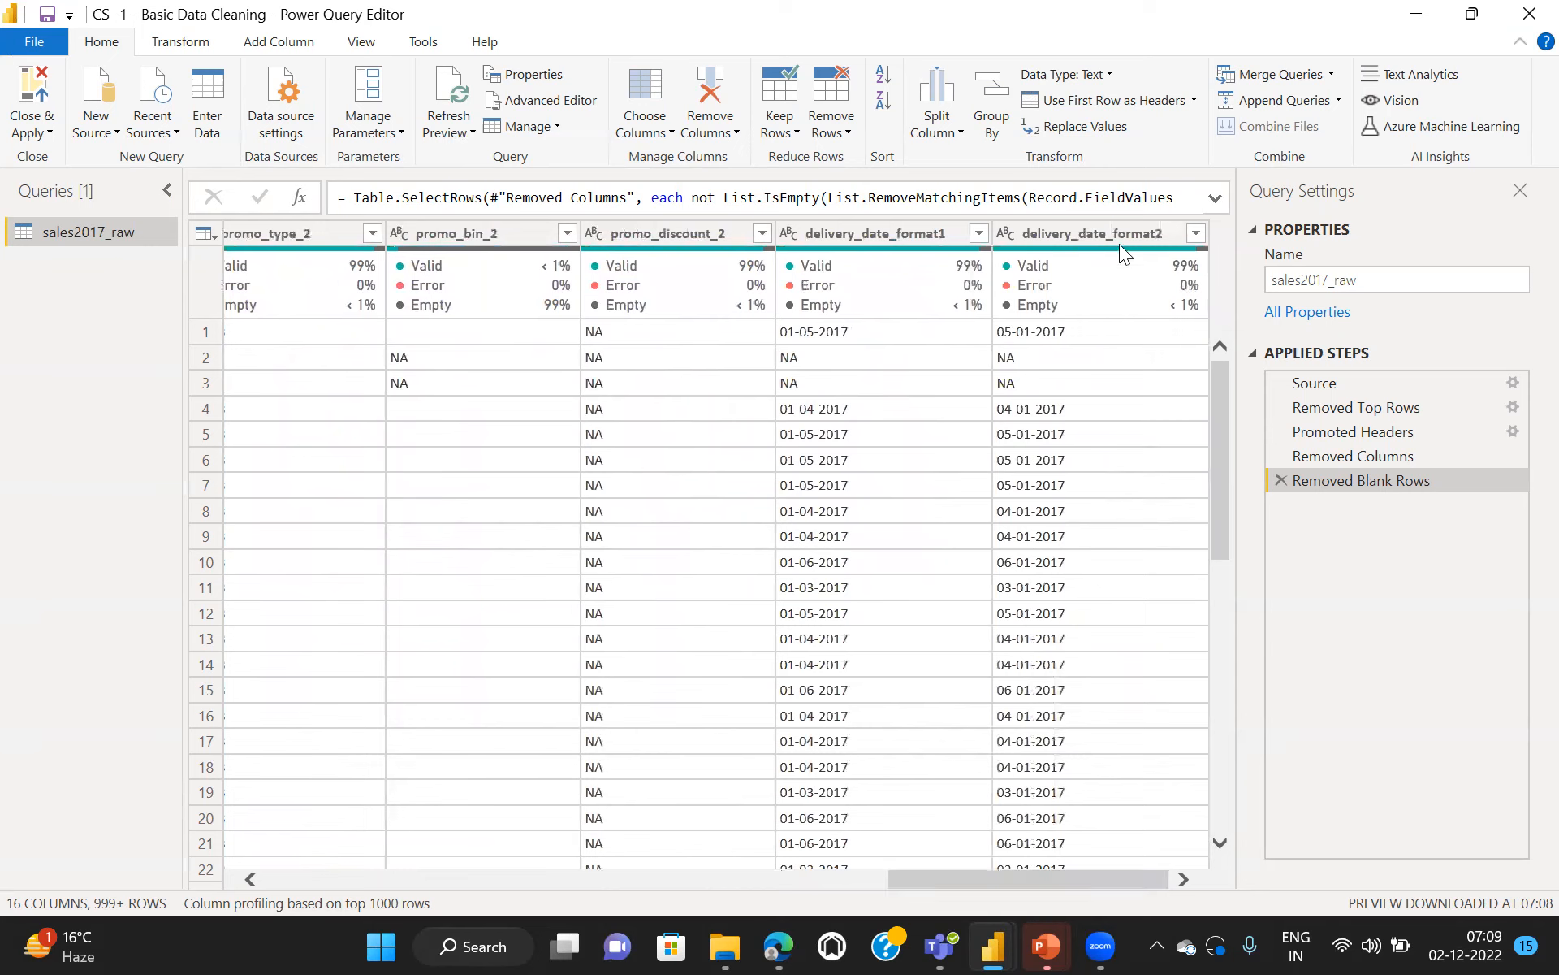
mouse_move(826, 266)
mouse_move(1074, 302)
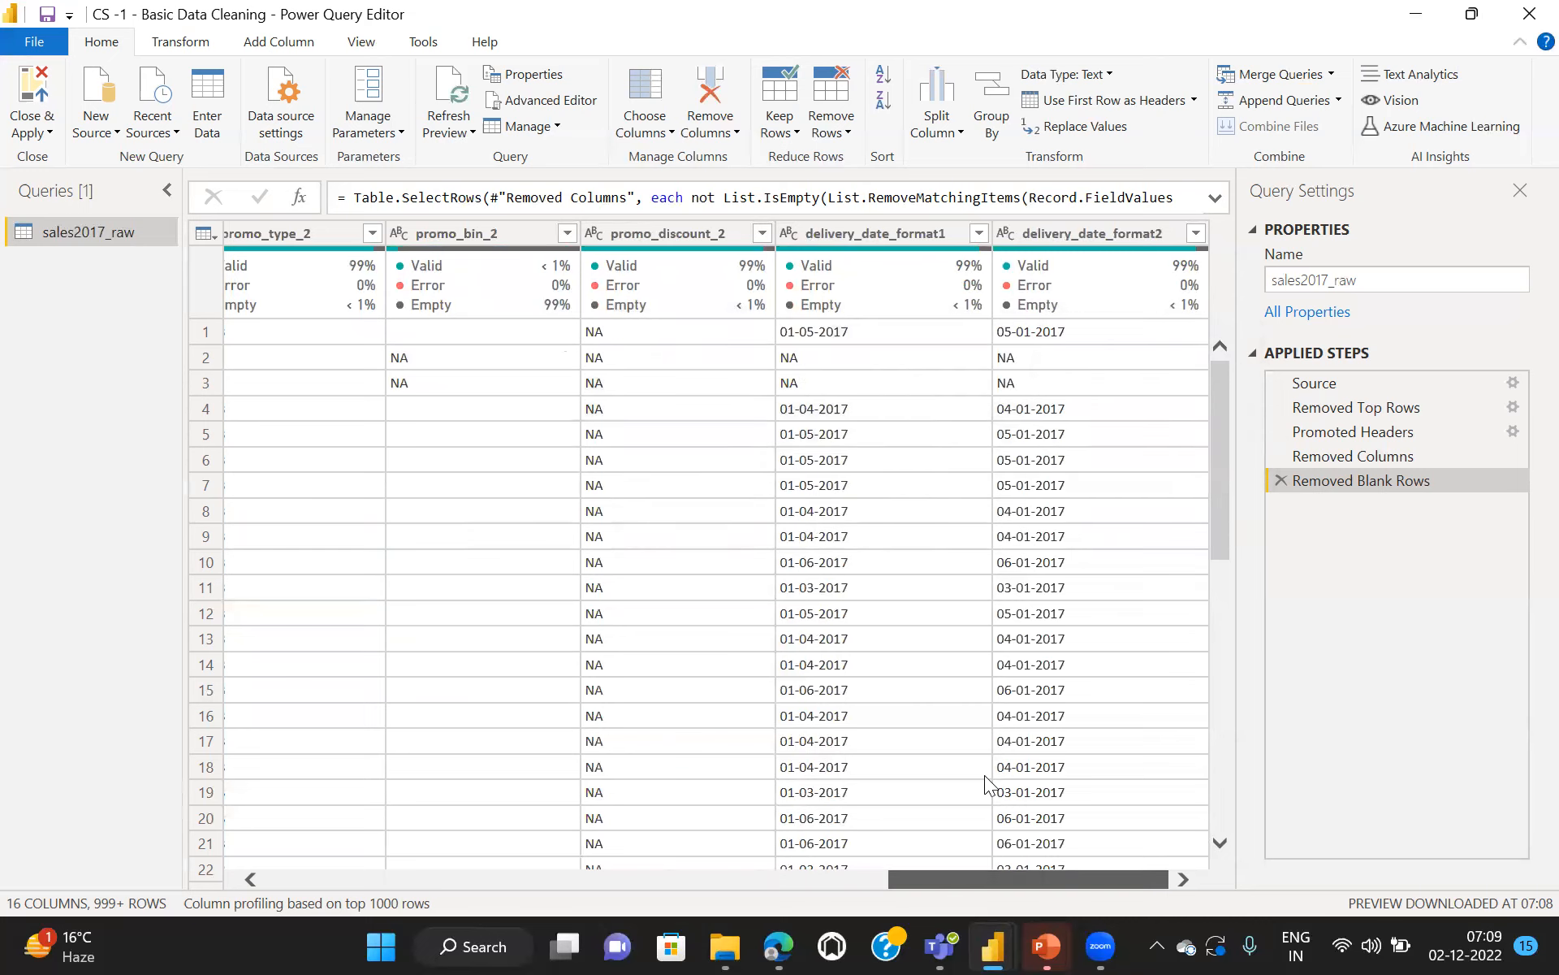
Step: Inspect the empty values in promo_bin_1 and the neighbouring promo columns, reviewing the remaining columns back to order_id (unique)
scroll(984, 775, "left", 2)
scroll(984, 775, "left", 2)
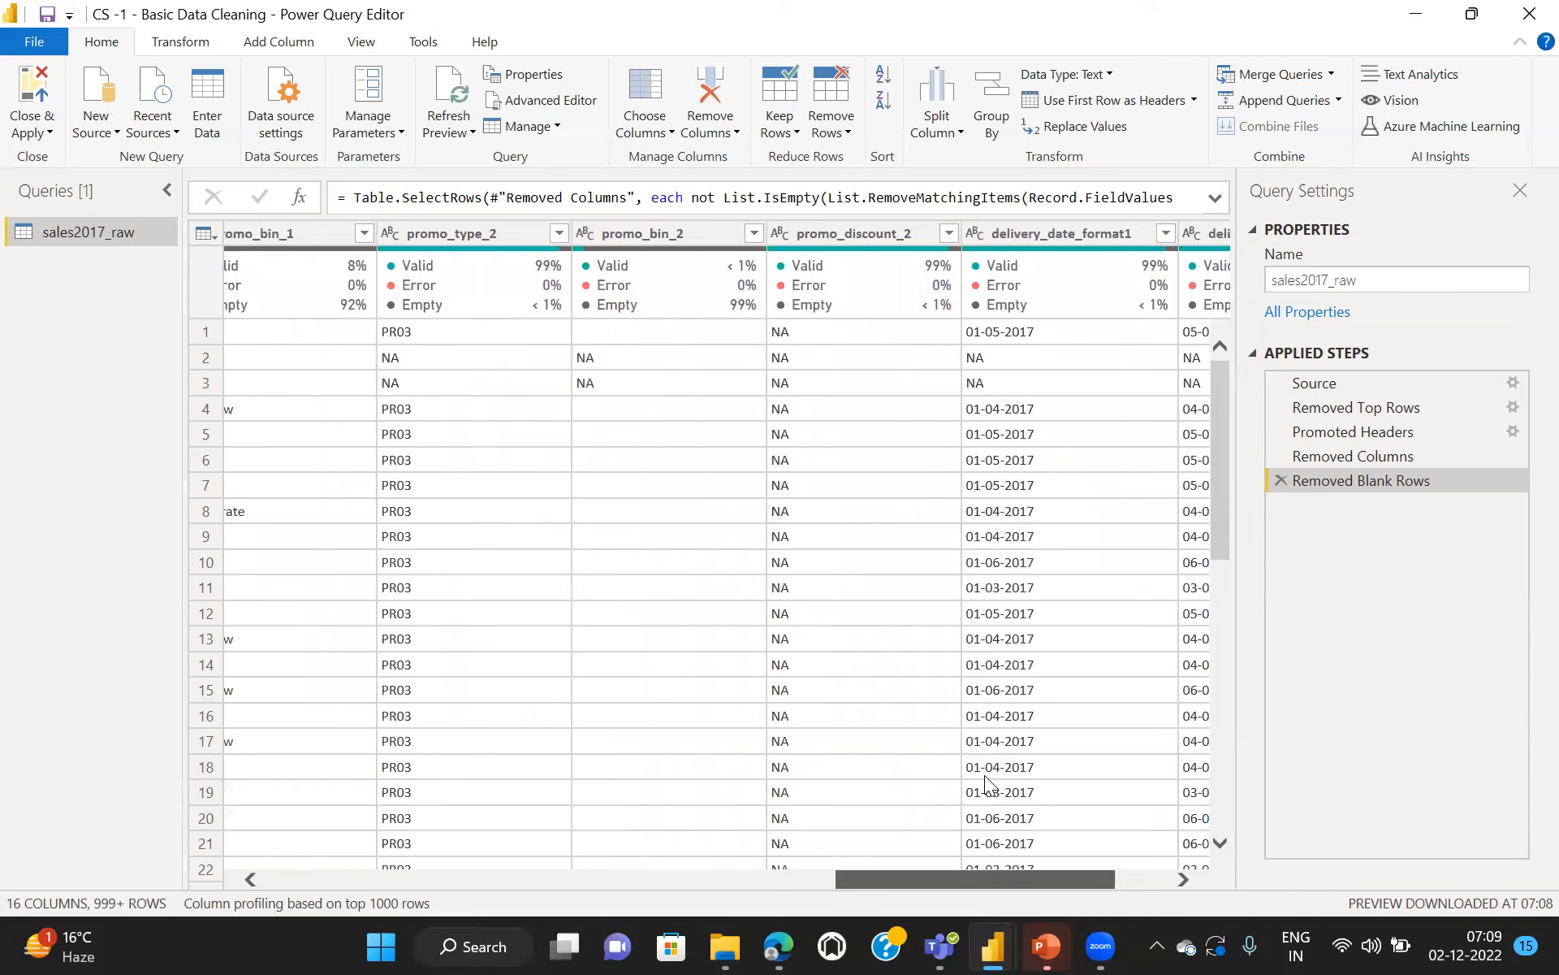
scroll(985, 775, "left", 4)
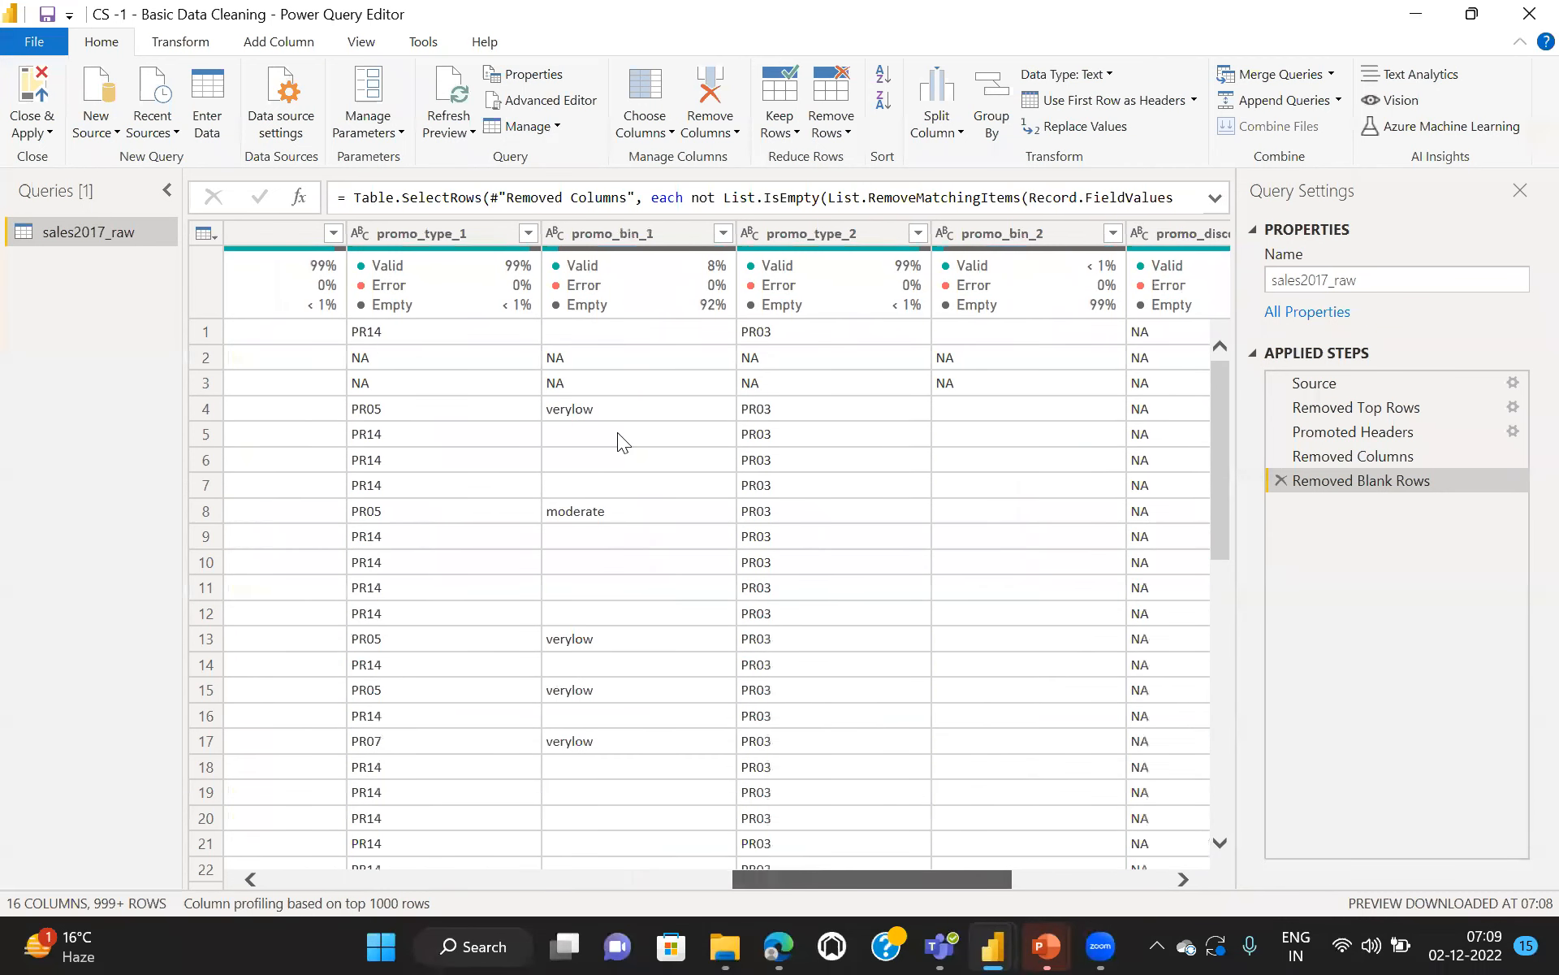
mouse_move(667, 303)
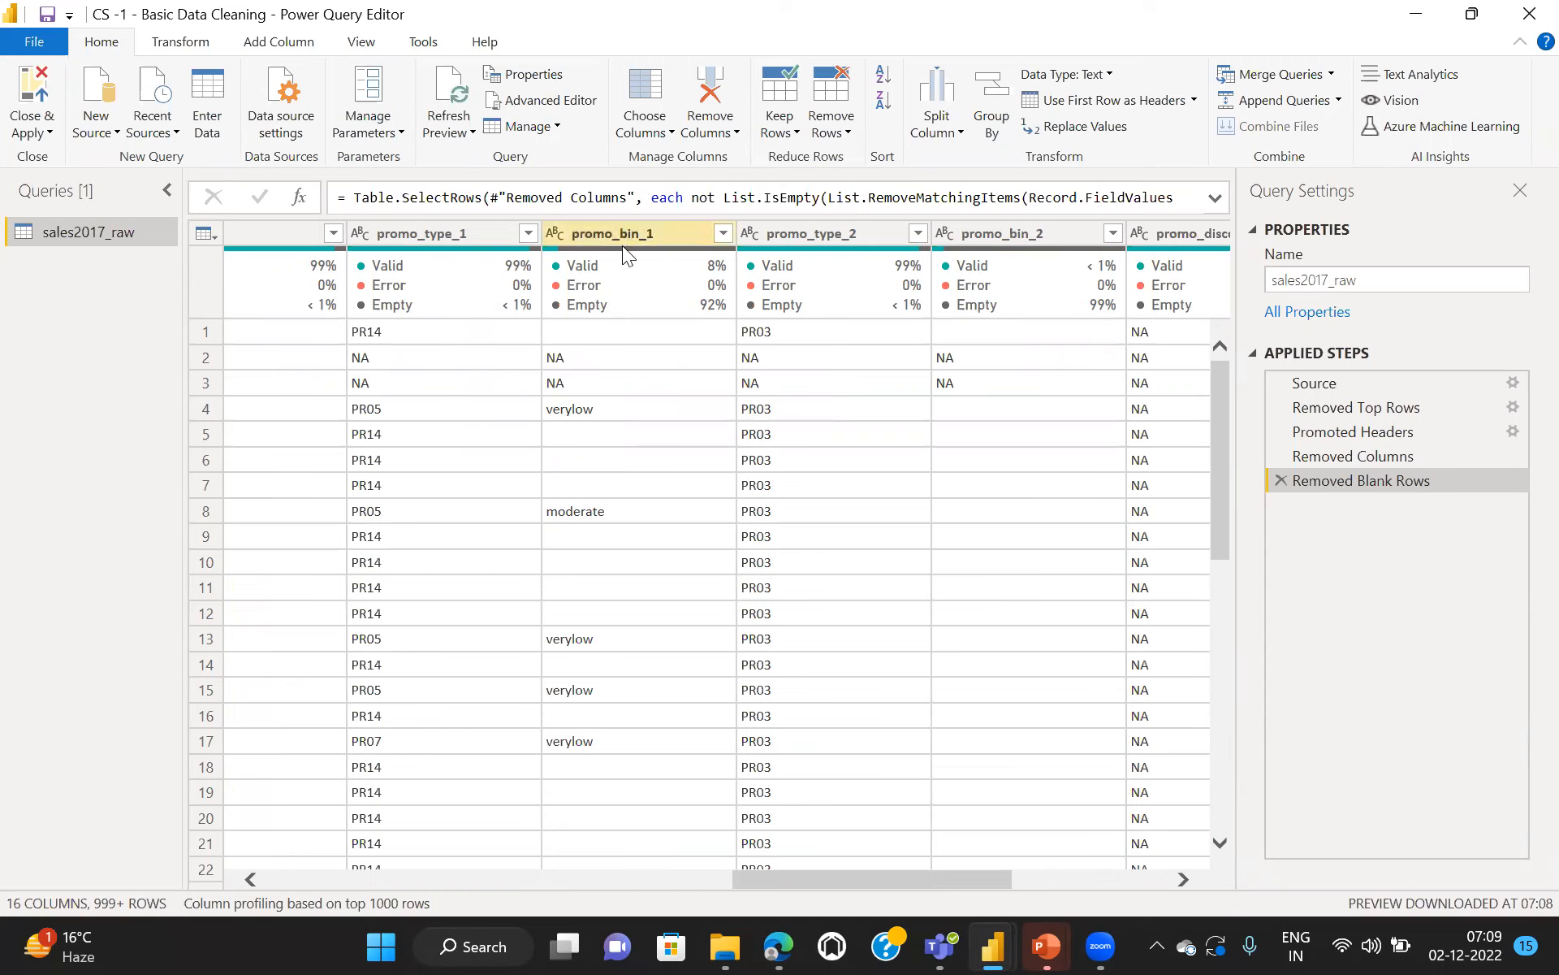
mouse_move(667, 253)
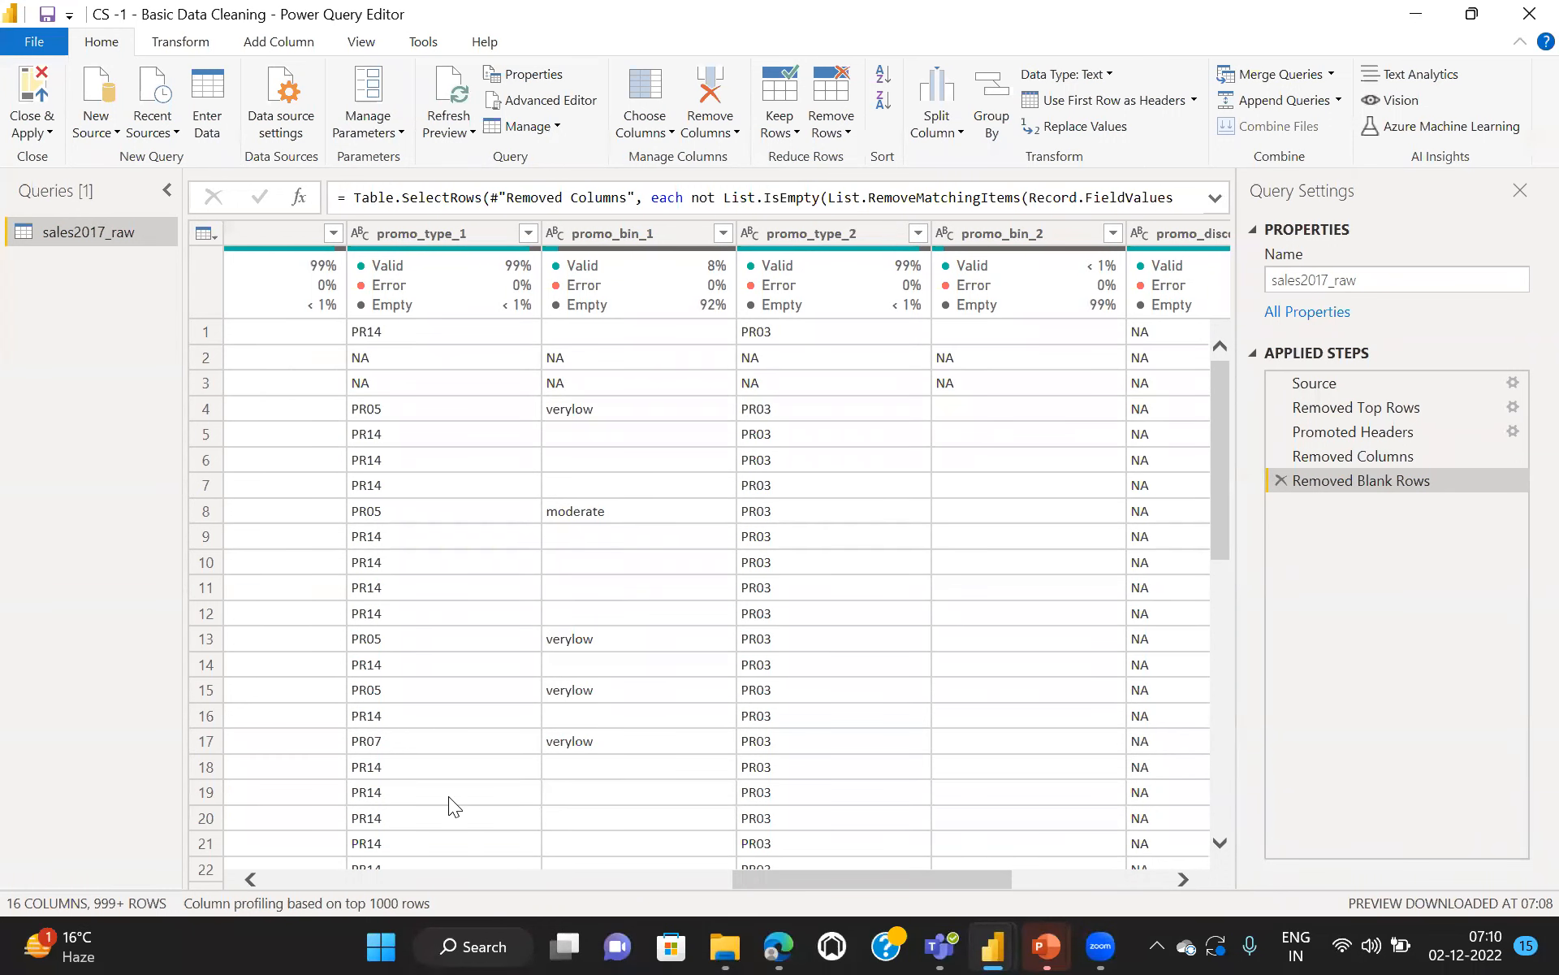
scroll(449, 796, "left", 1)
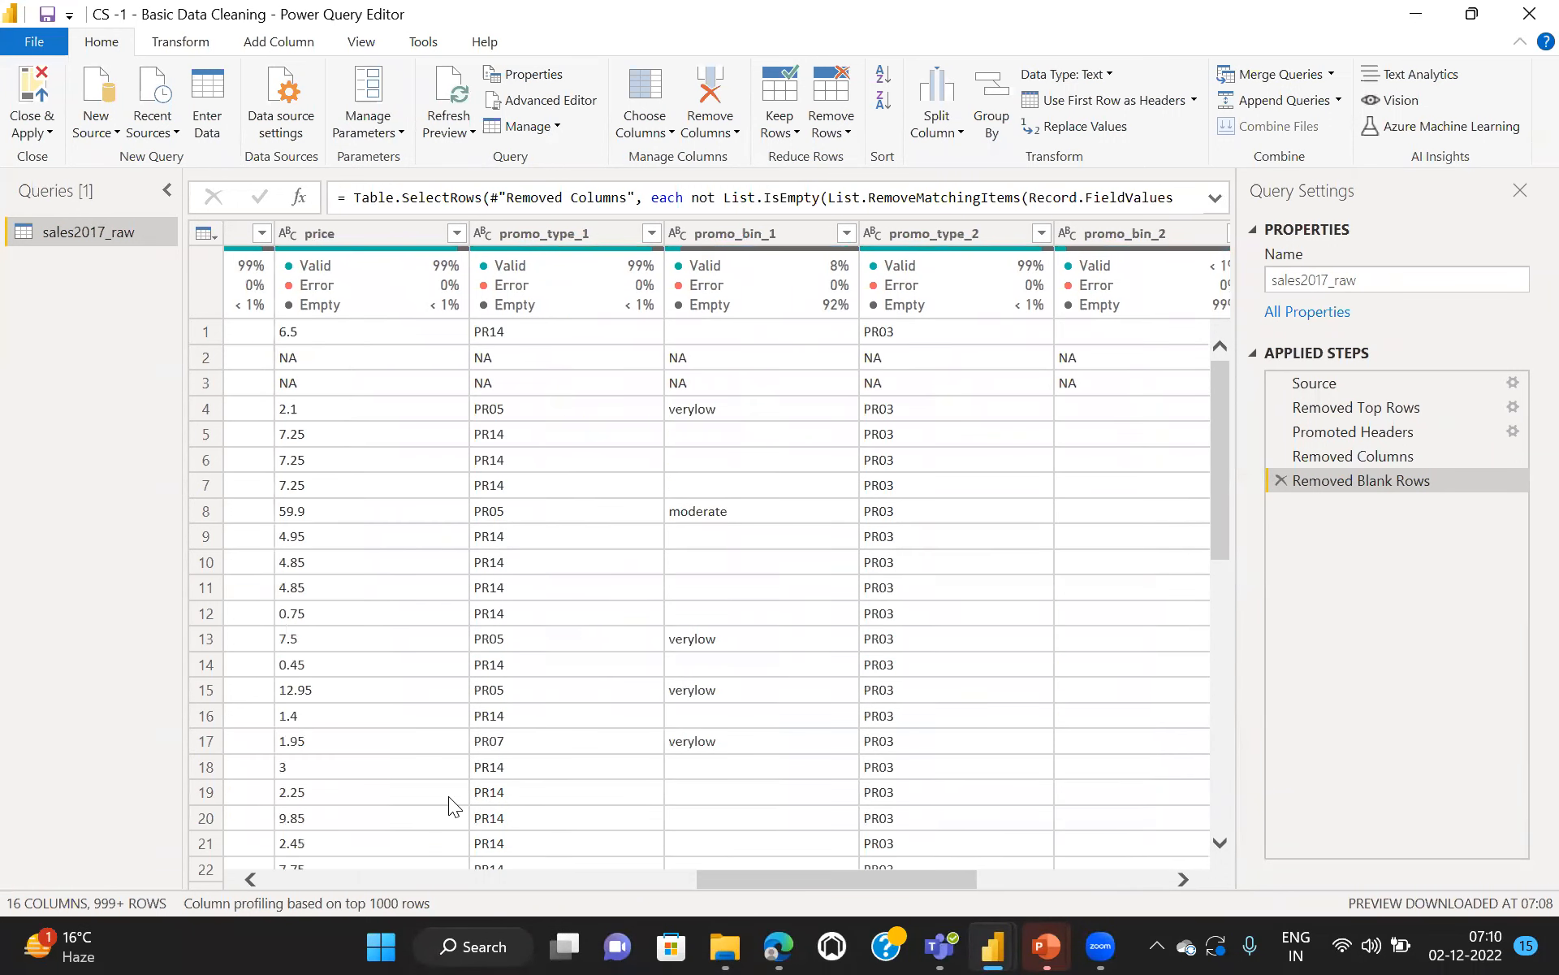
scroll(448, 796, "left", 1)
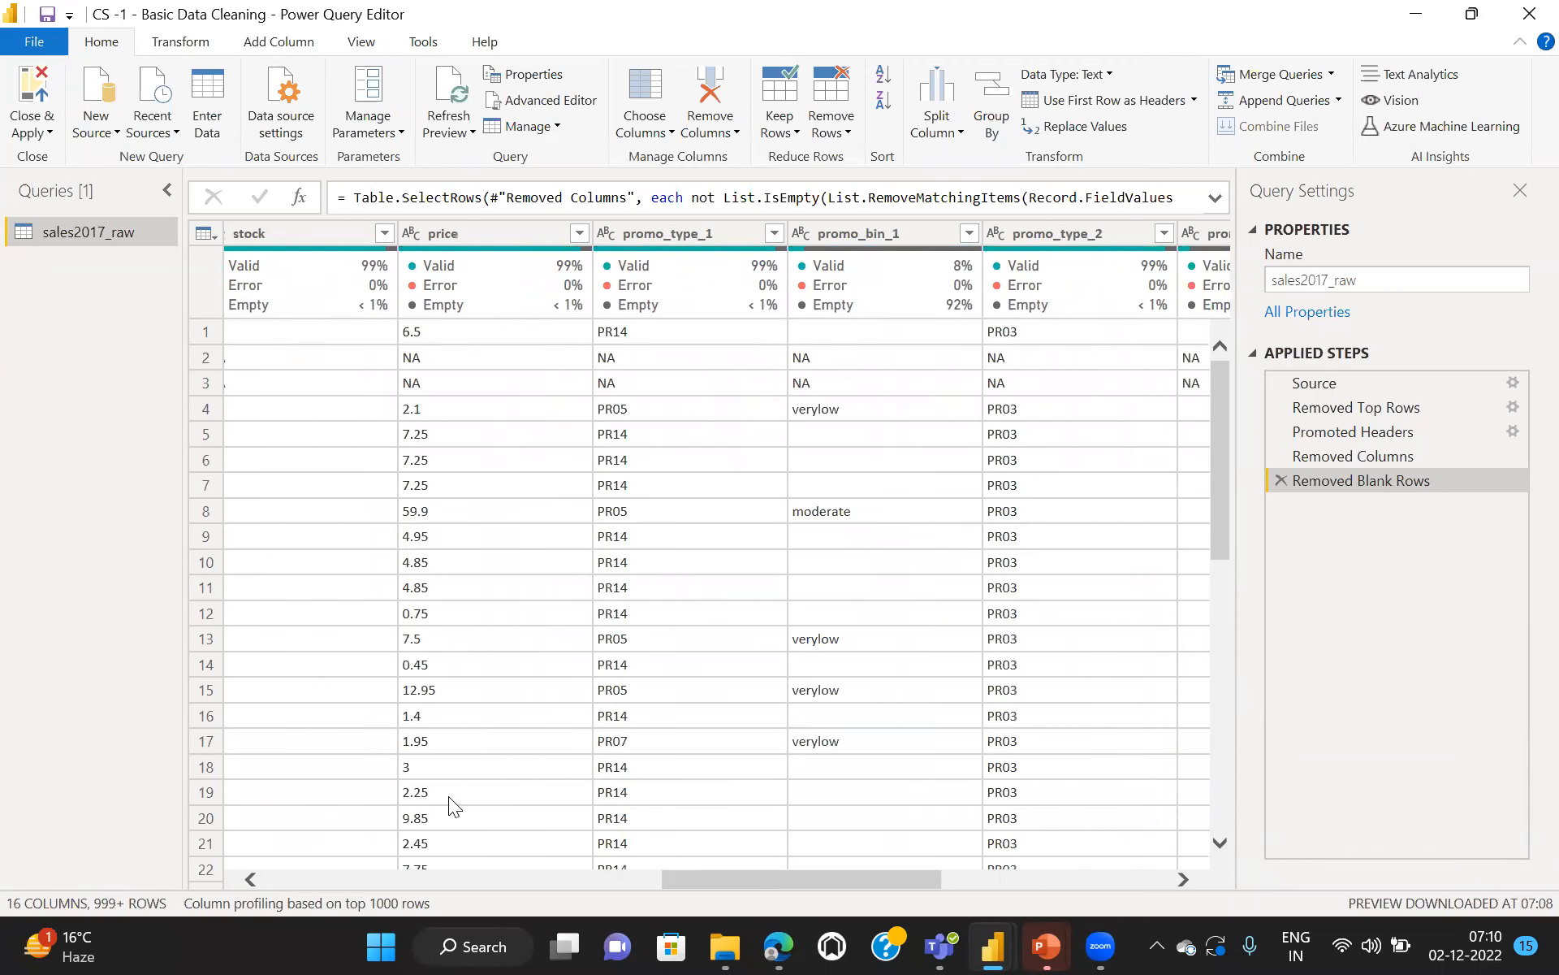
scroll(448, 796, "left", 1)
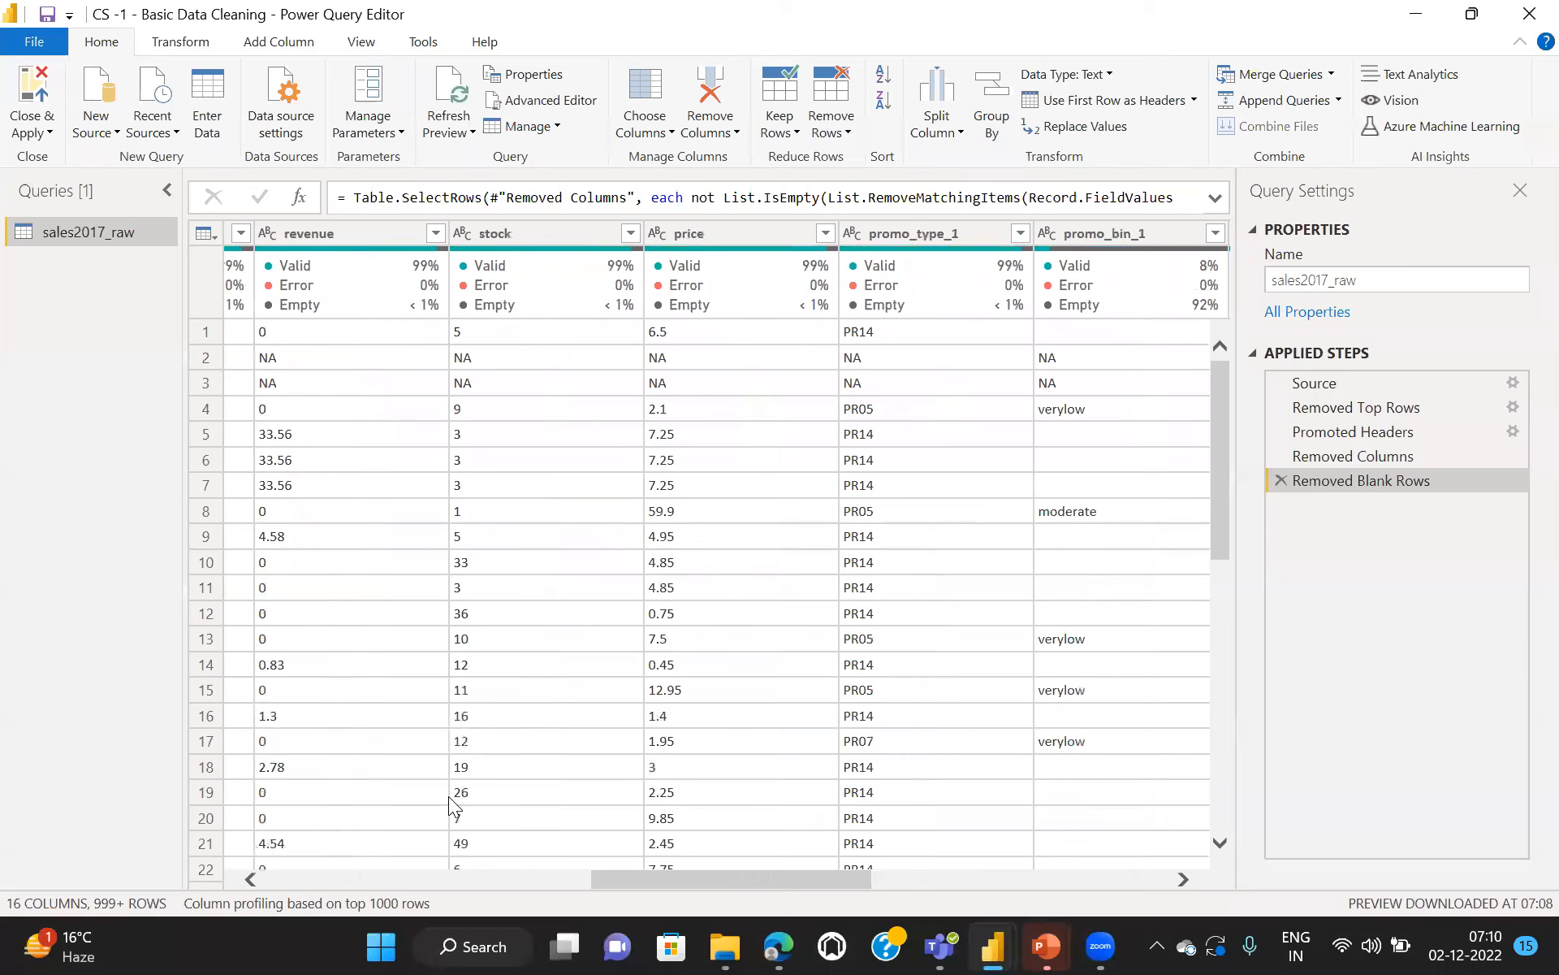
scroll(448, 796, "left", 1)
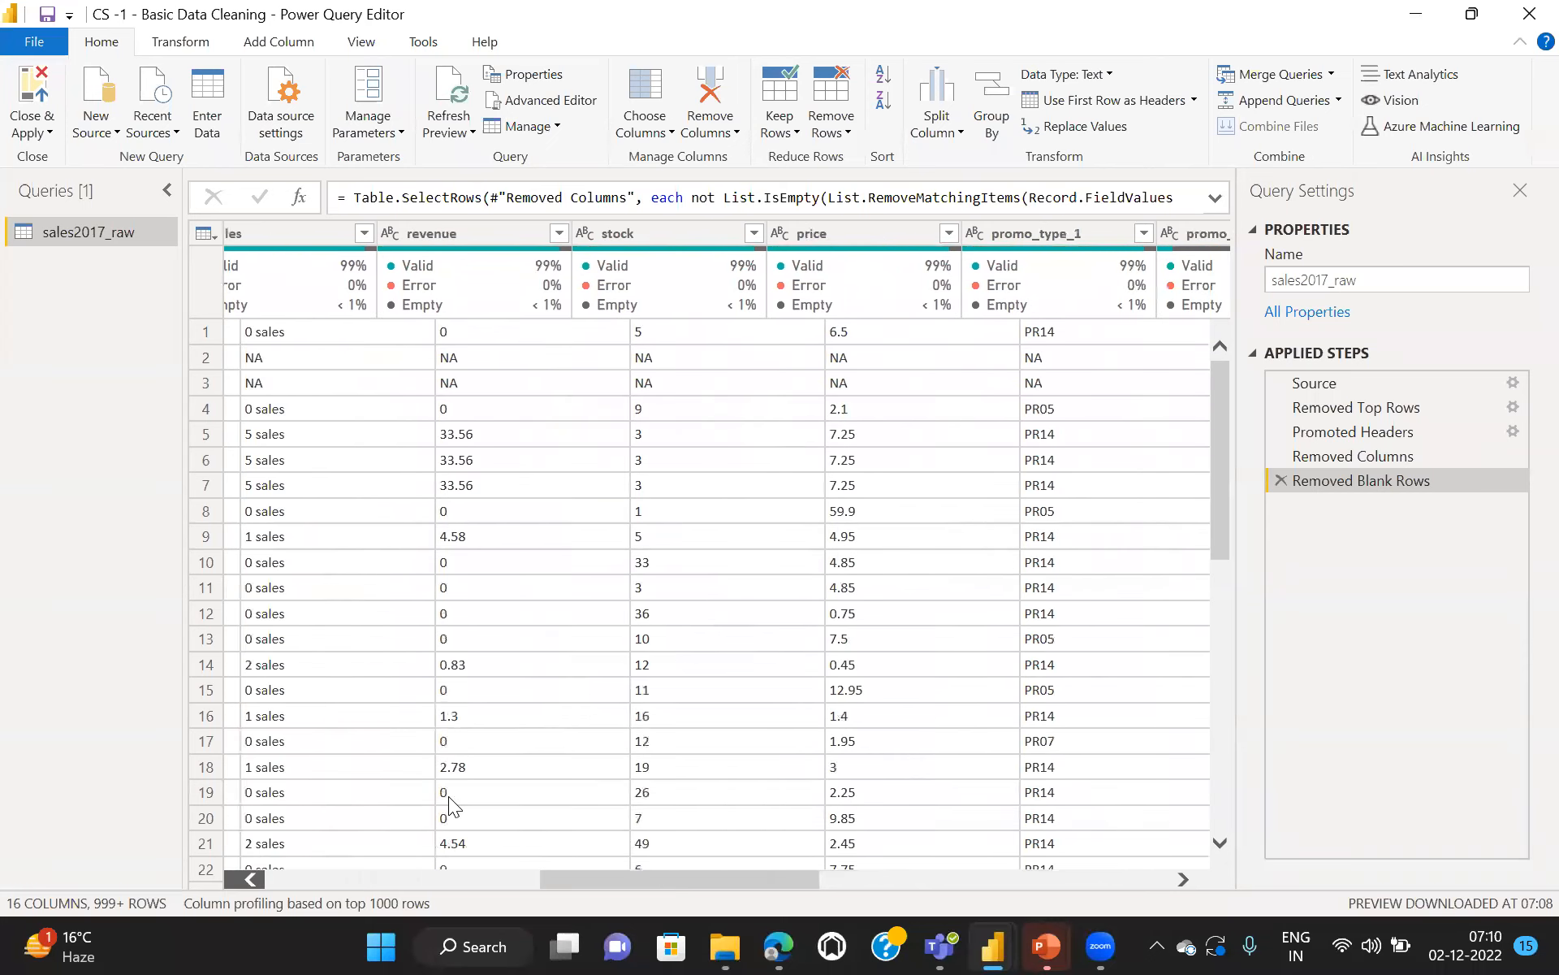
scroll(448, 796, "left", 1)
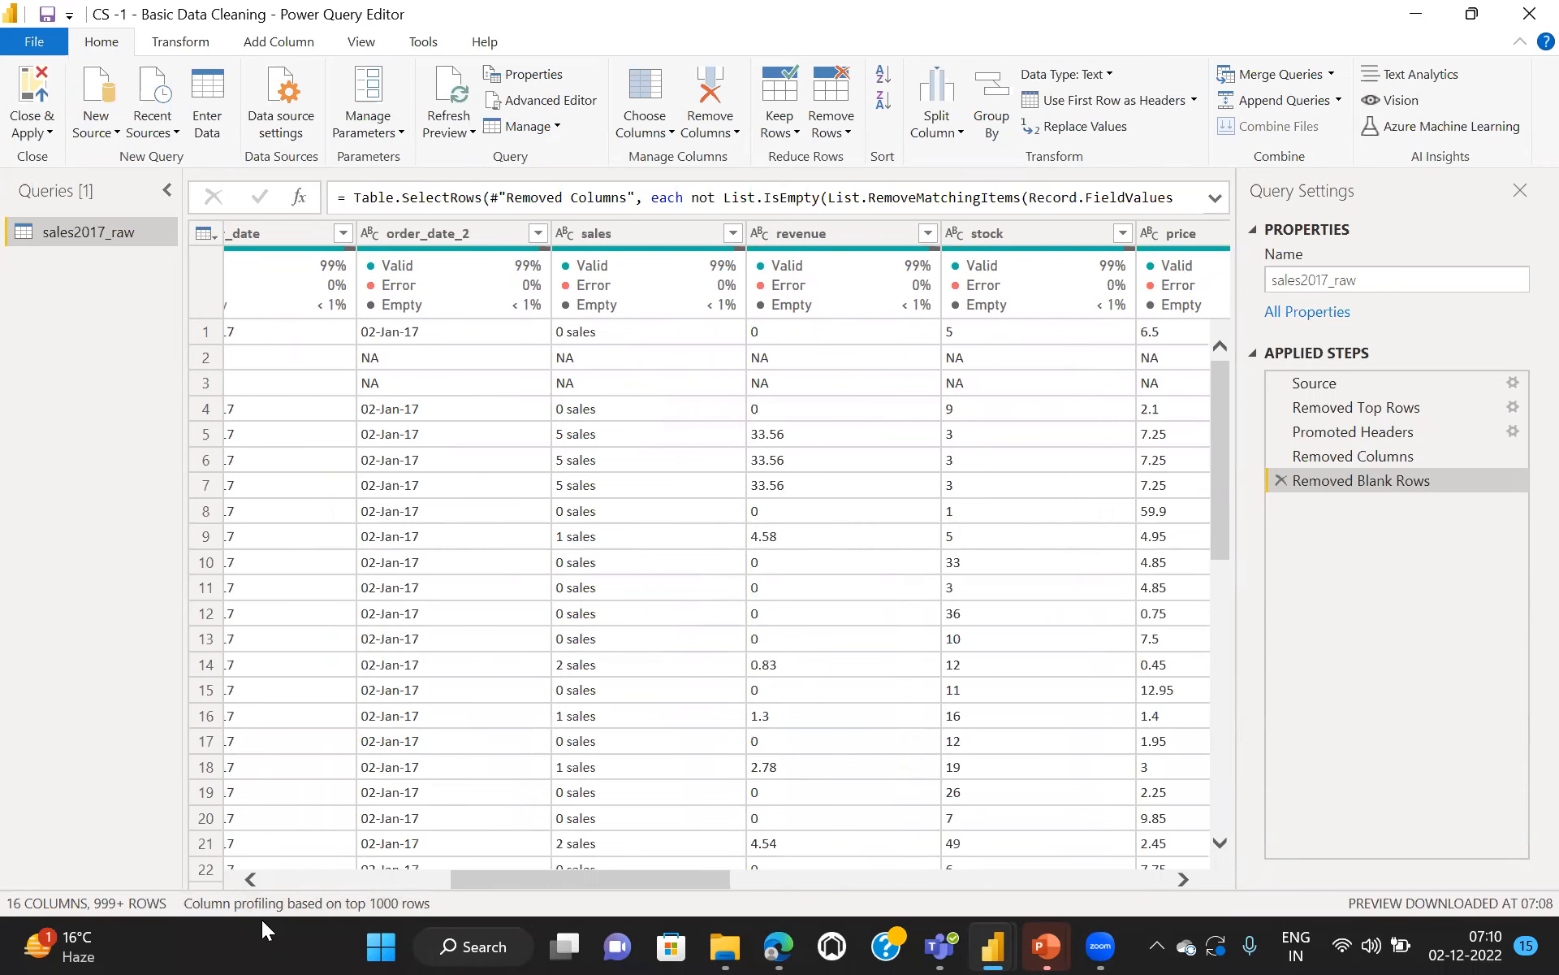
scroll(262, 919, "left", 2)
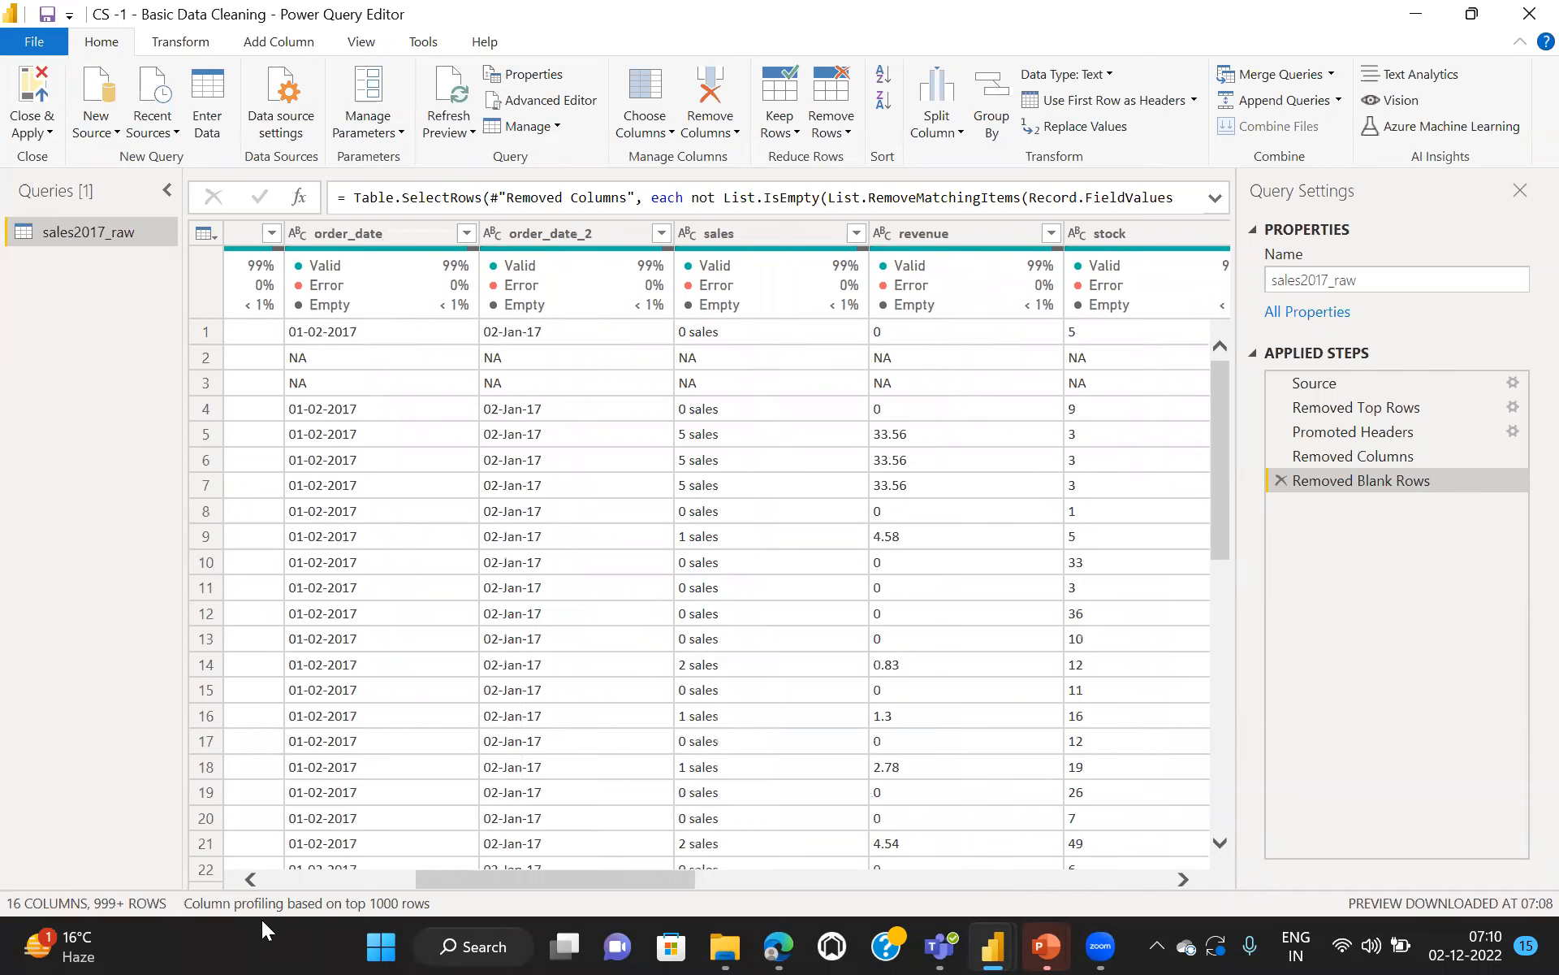
scroll(261, 919, "left", 2)
scroll(261, 920, "left", 3)
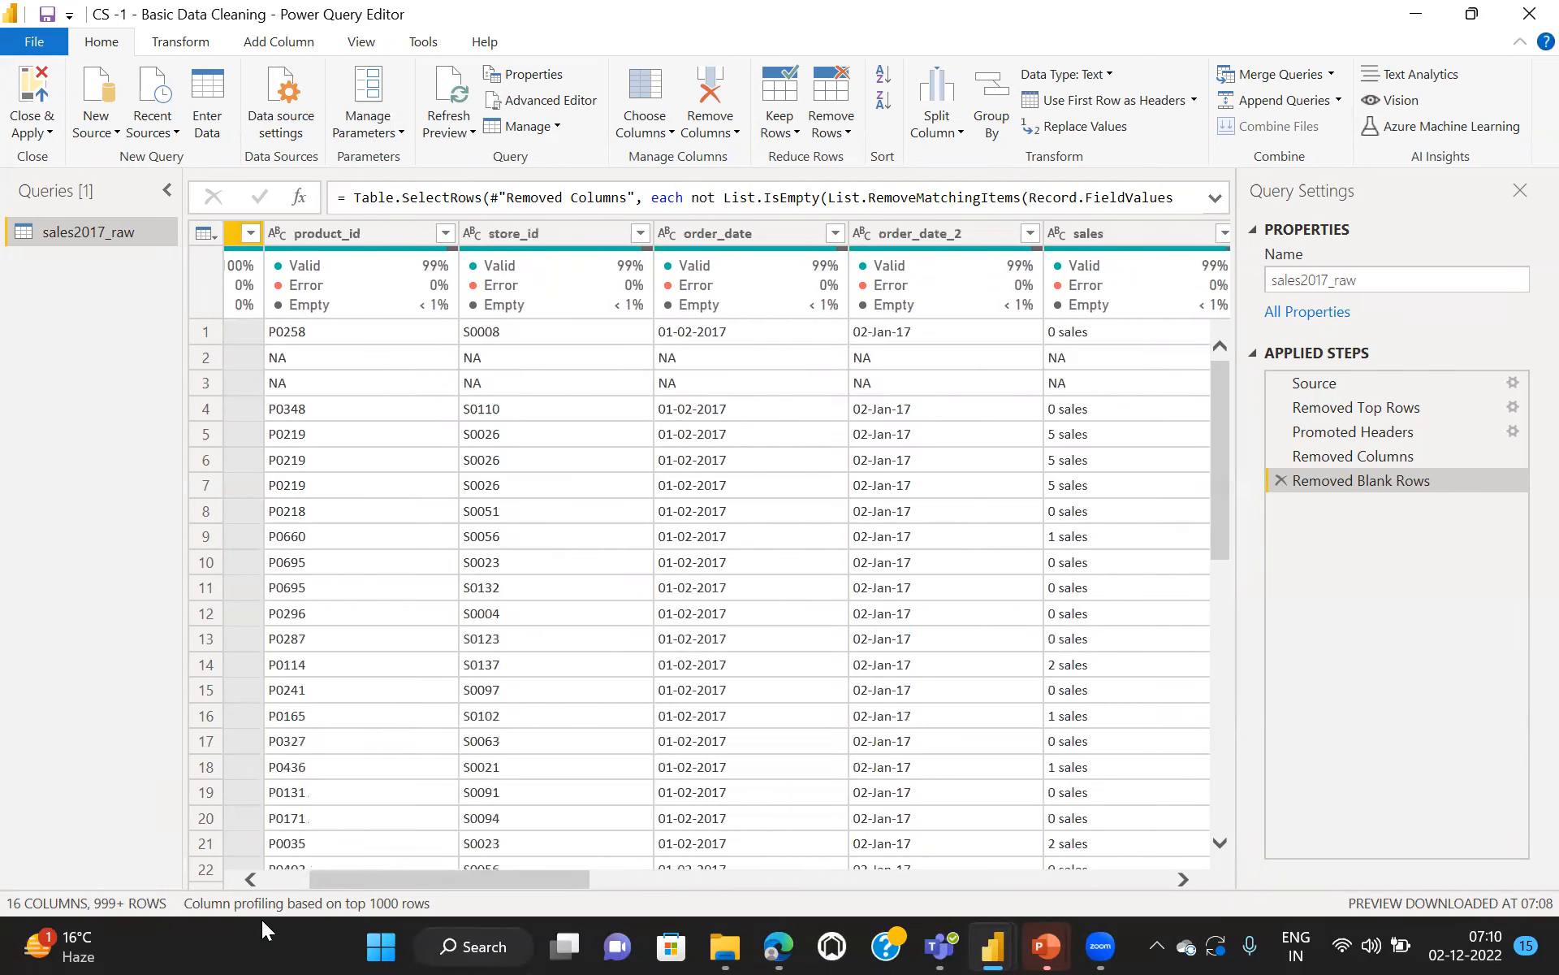
scroll(262, 919, "left", 2)
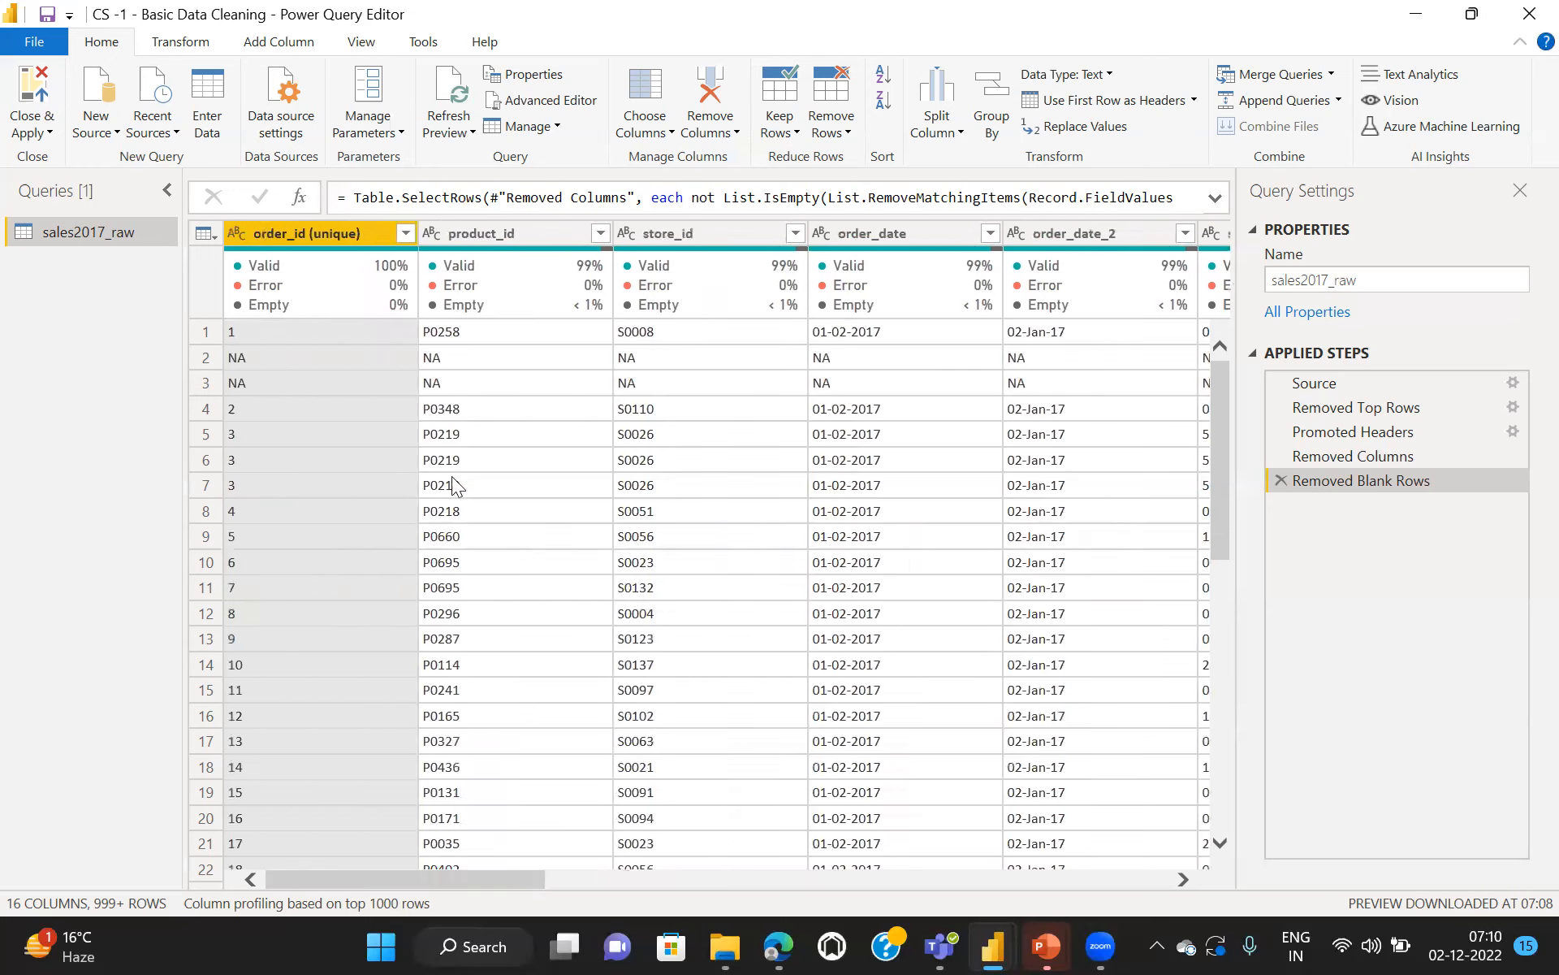
left_click(847, 133)
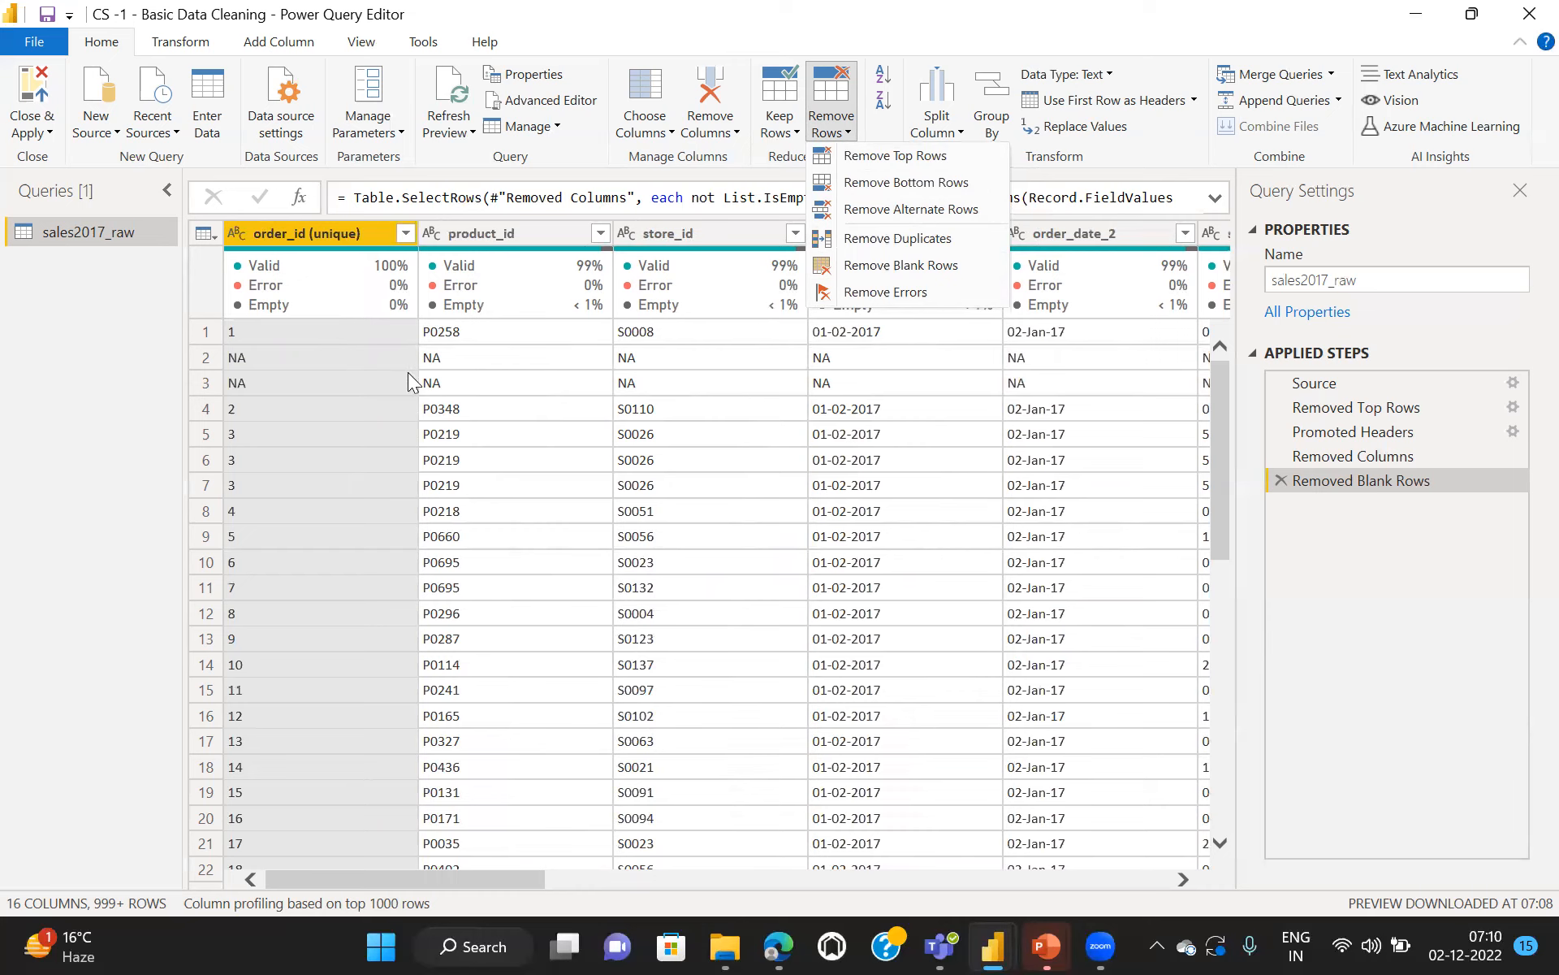
key("Escape")
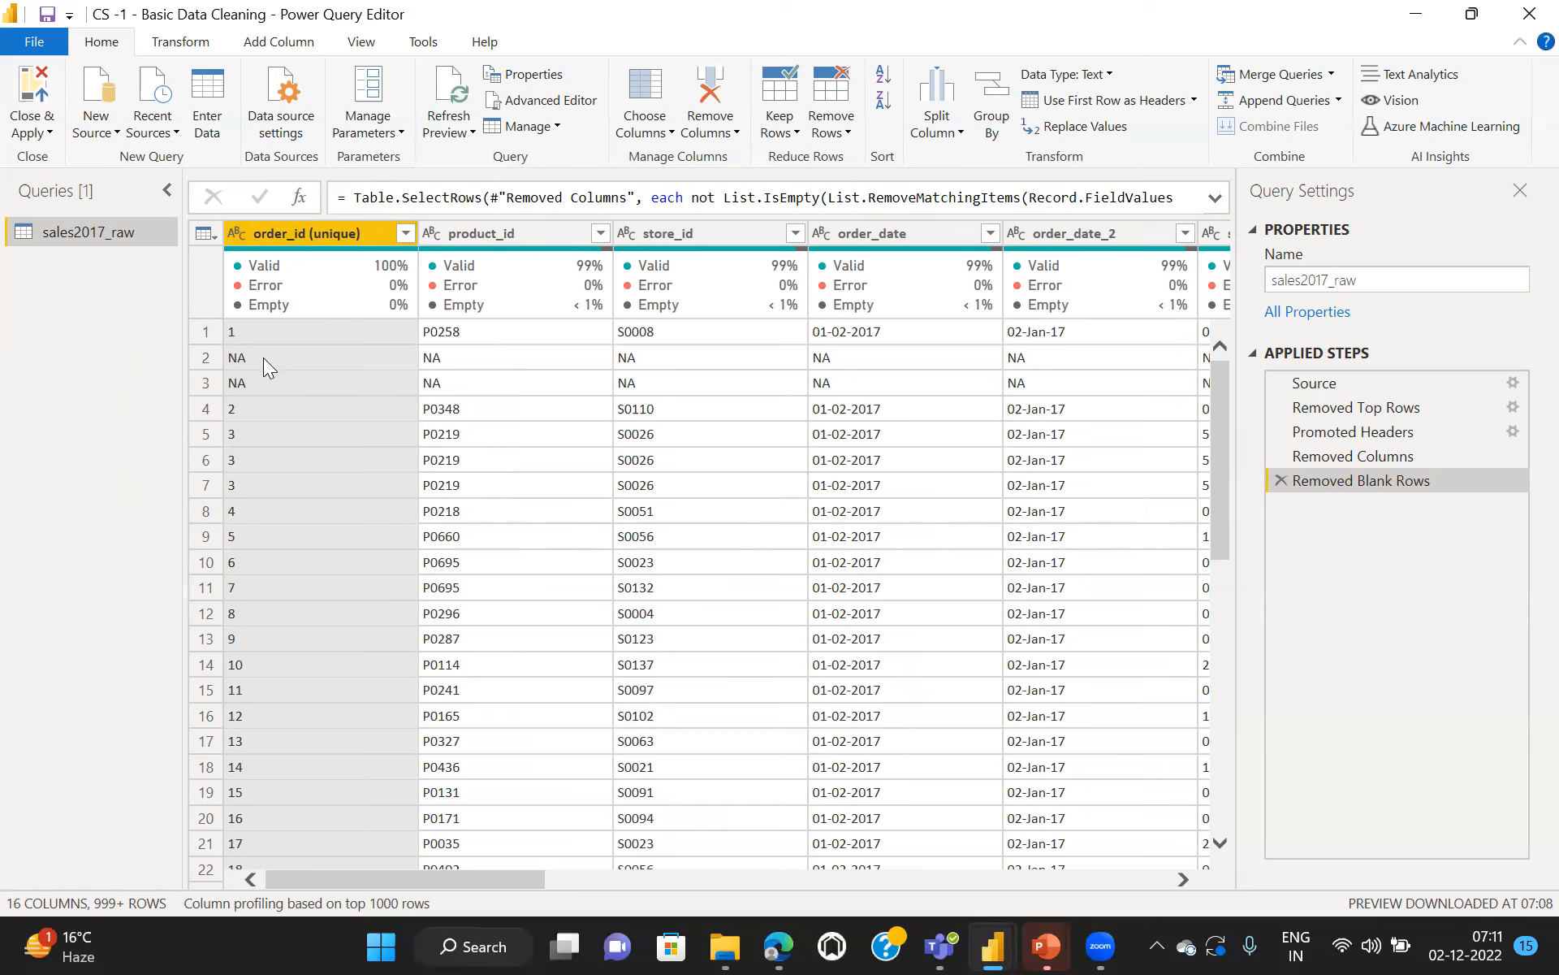
Step: Filter the order_id (unique) column to keep only the rows with the value NA
mouse_move(271, 291)
left_click(405, 234)
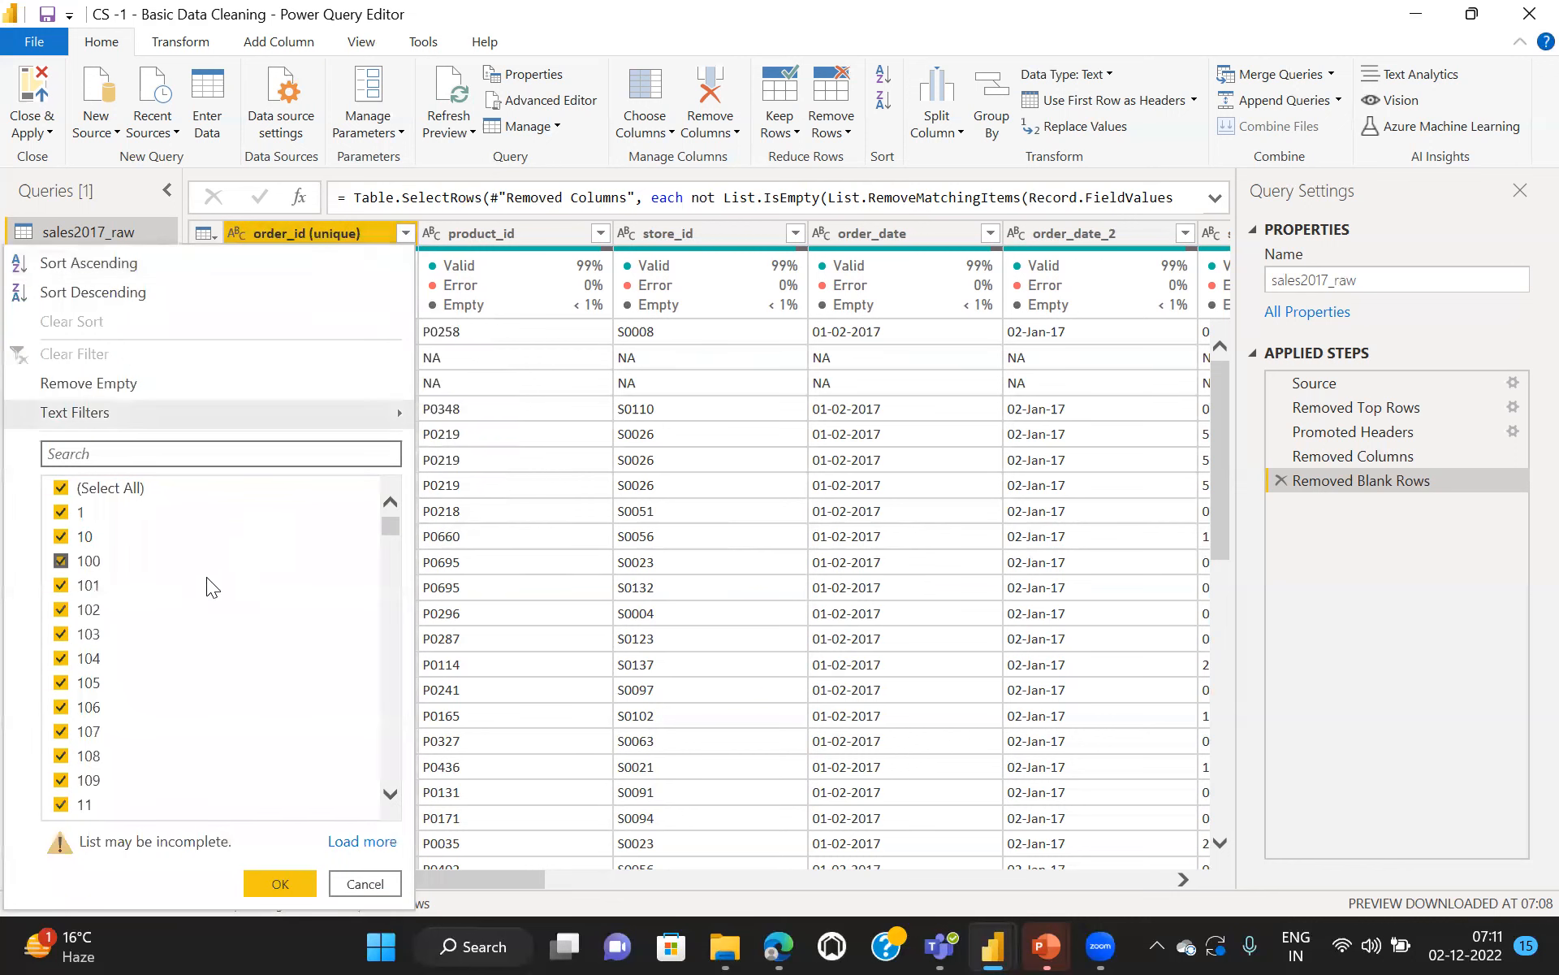
left_click_drag(386, 527, 363, 499)
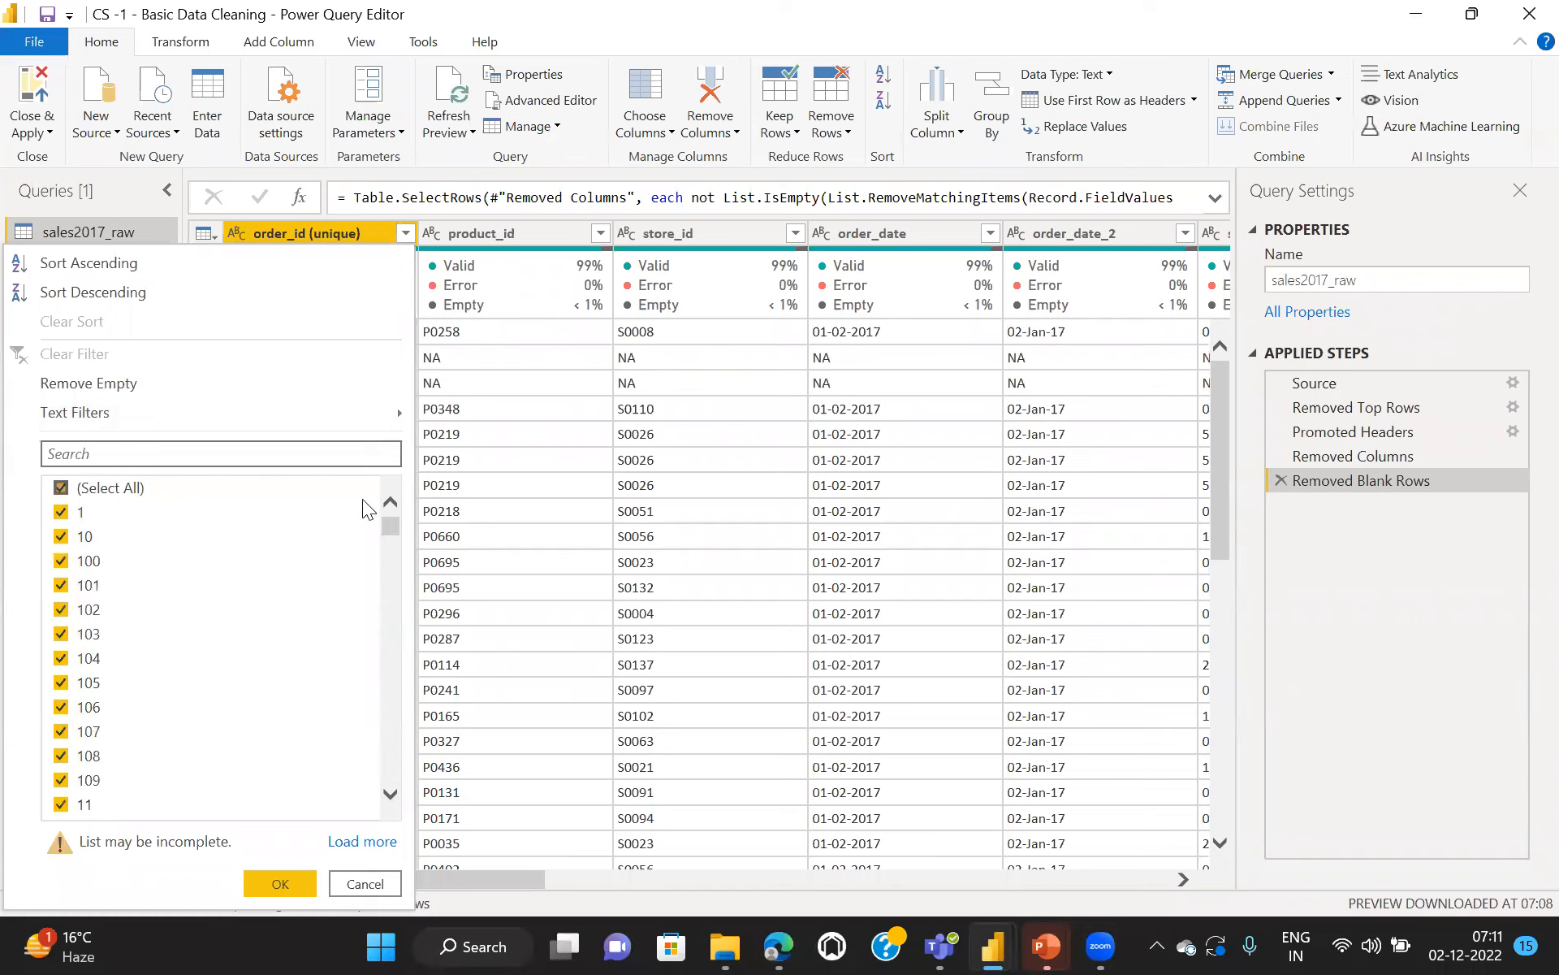
left_click(62, 489)
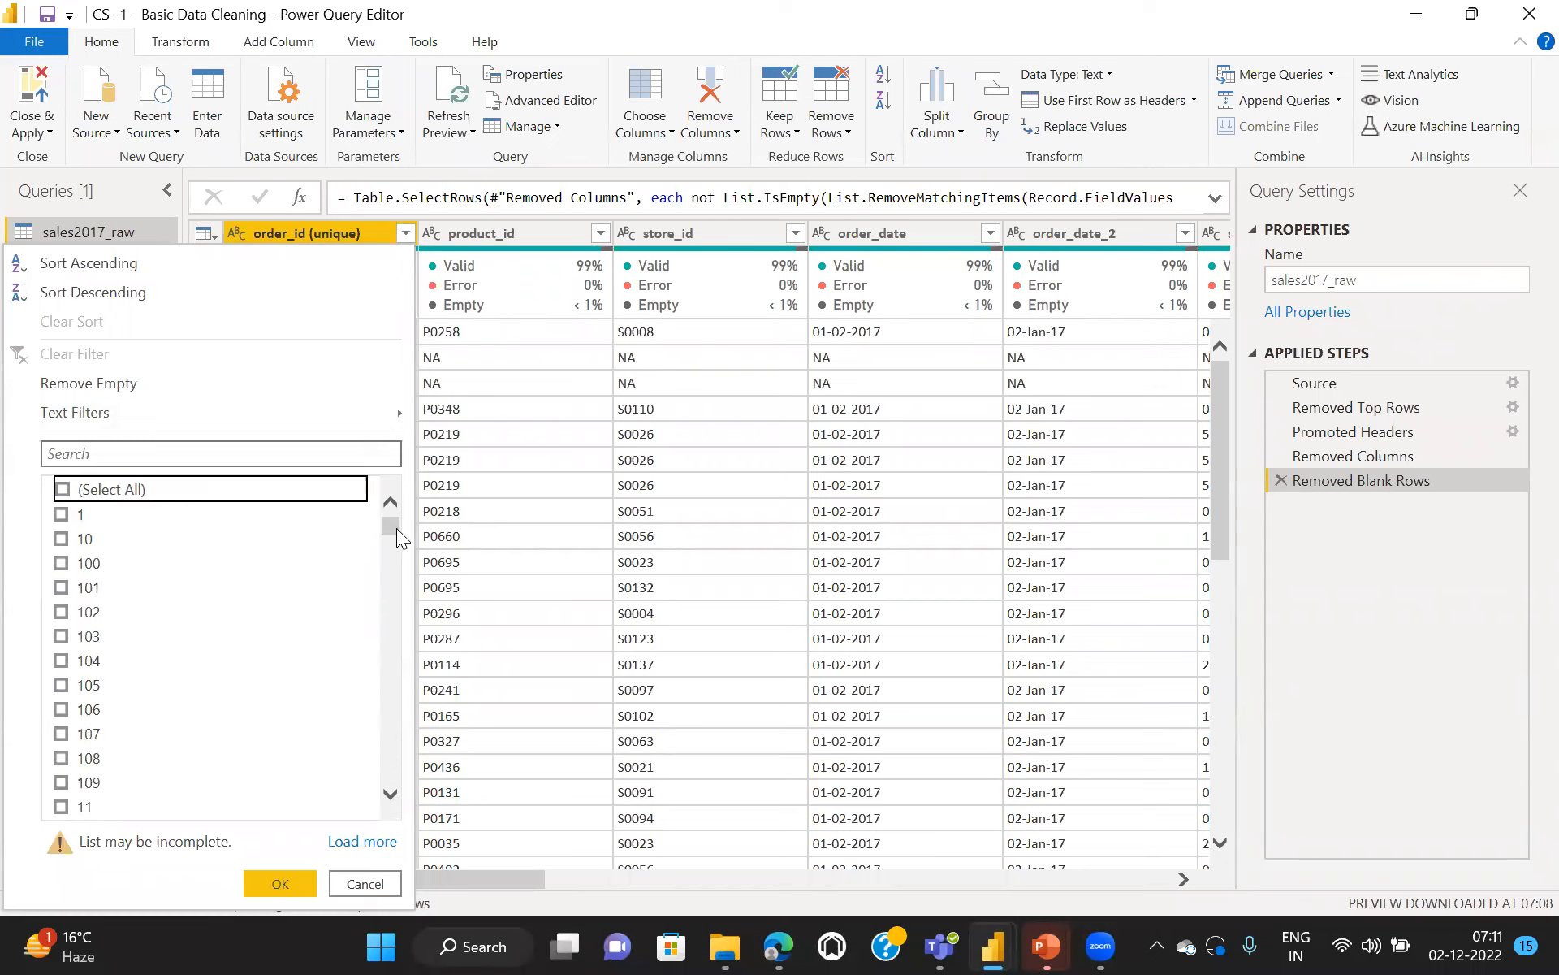
left_click_drag(388, 523, 393, 798)
left_click(60, 810)
left_click(279, 882)
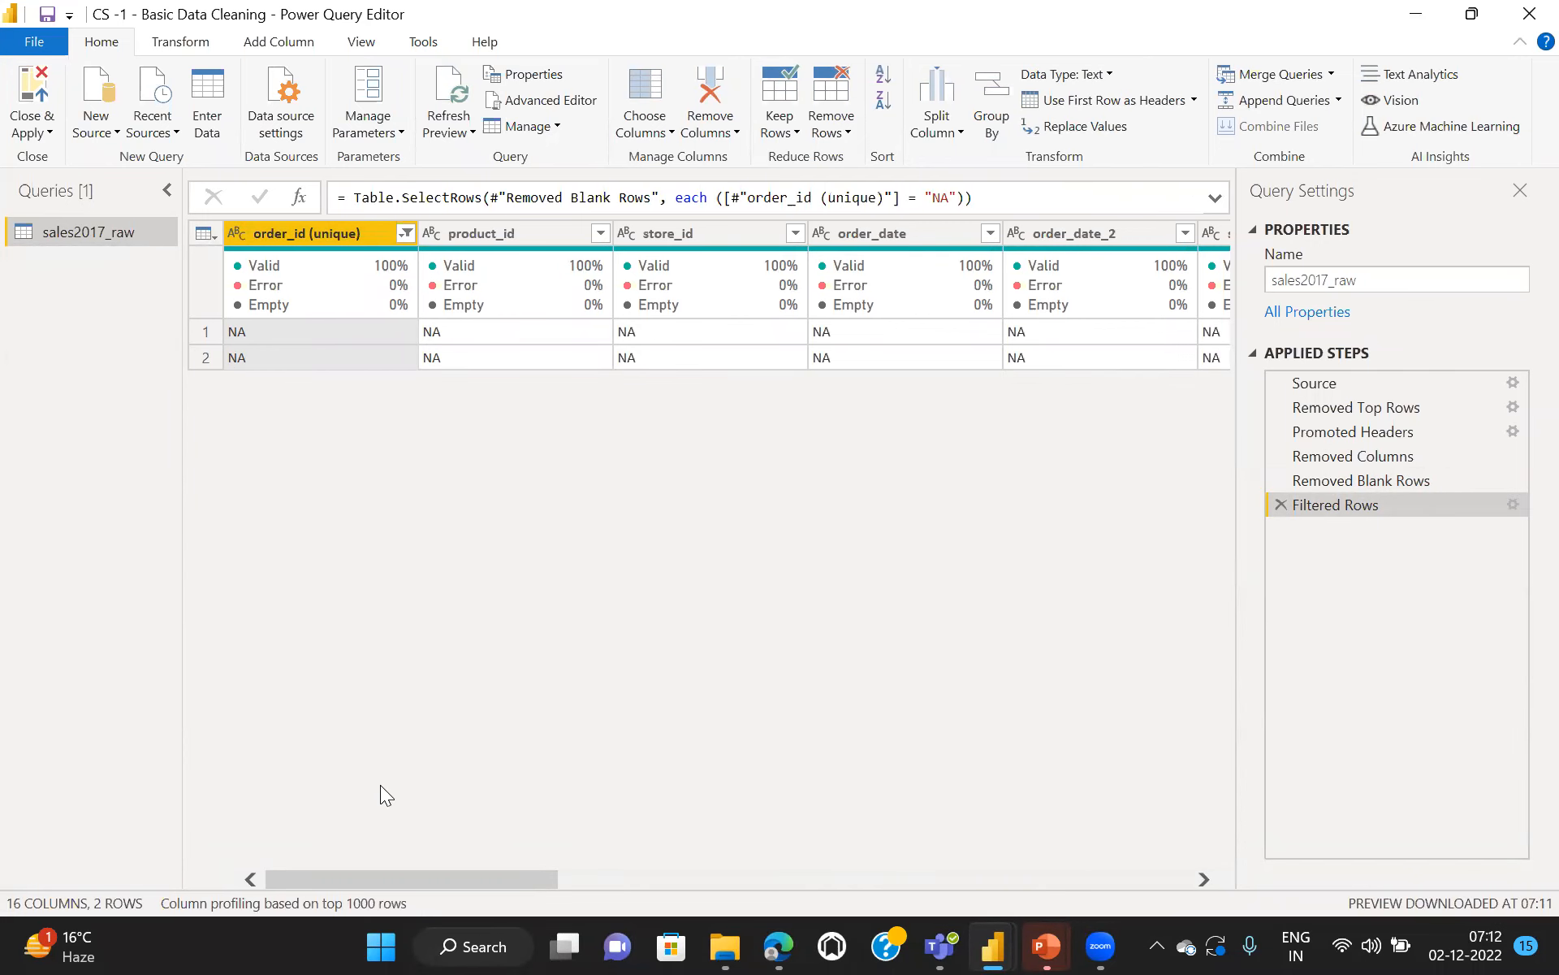
Step: Check the values of the filtered NA rows across all columns through delivery_date_format2
scroll(380, 785, "right", 10)
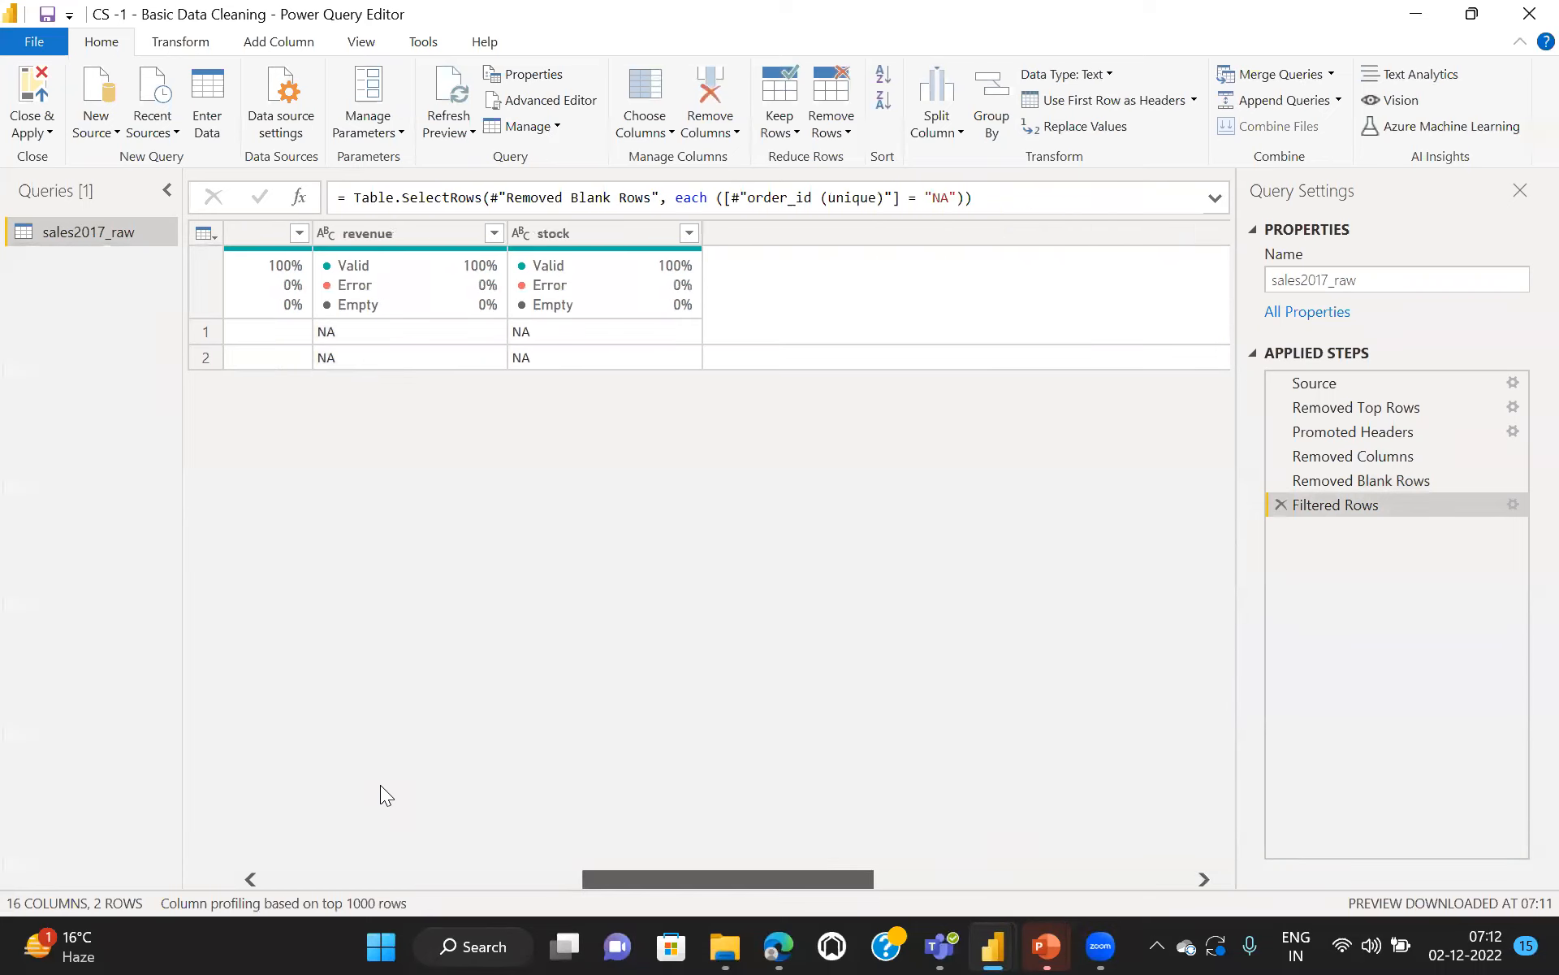
scroll(988, 902, "right", 5)
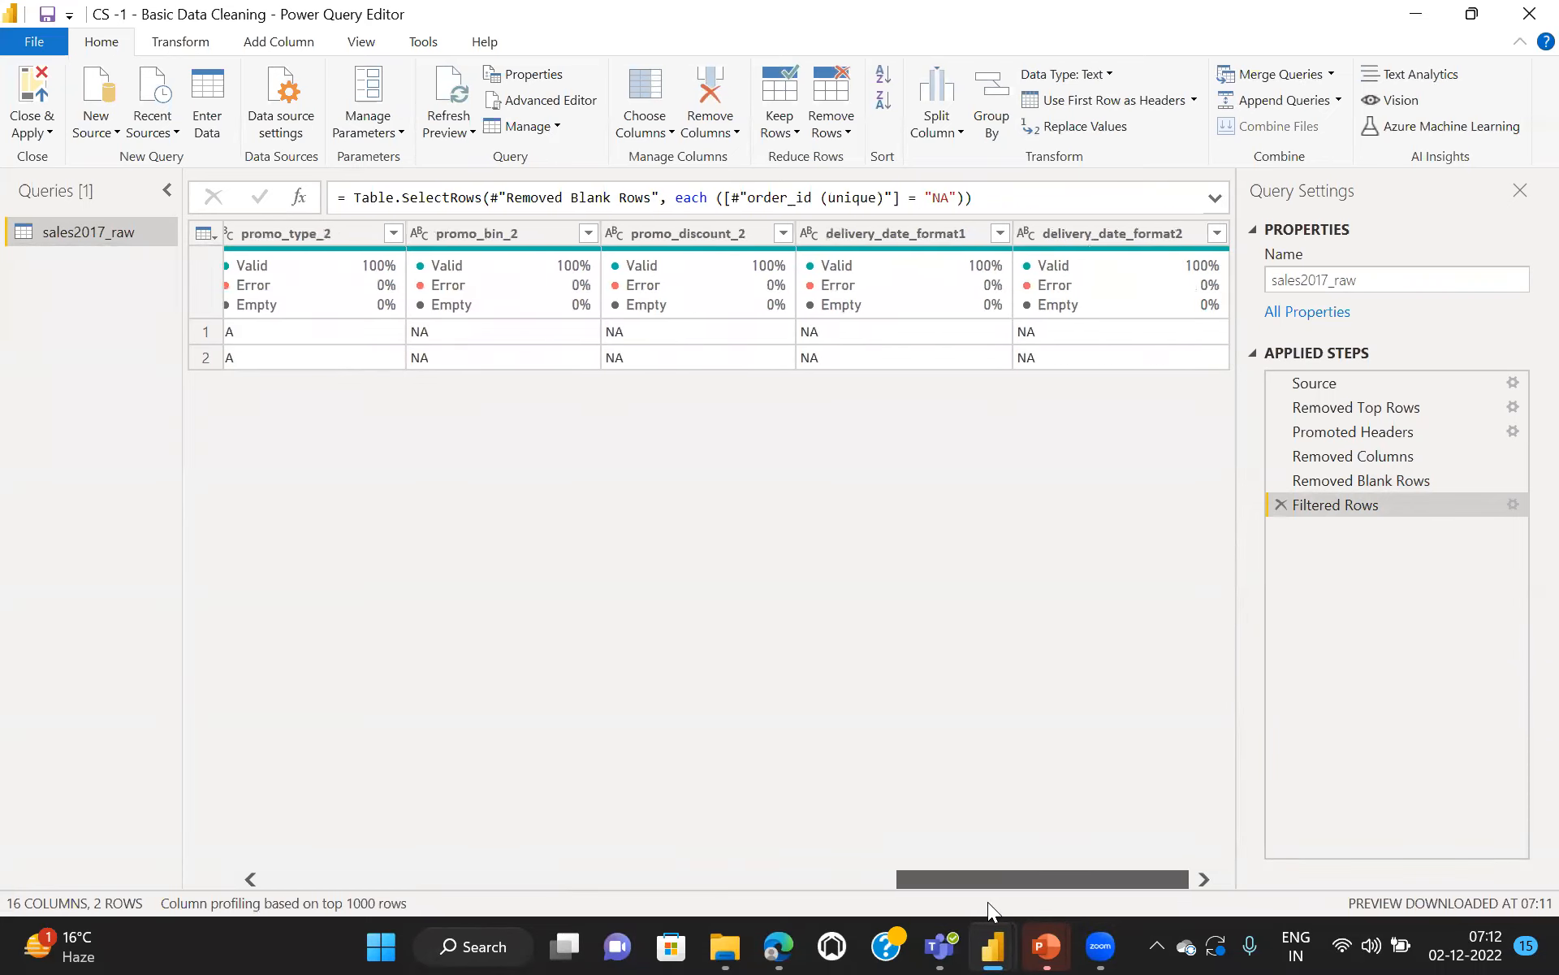
scroll(988, 902, "left", 10)
scroll(987, 901, "left", 10)
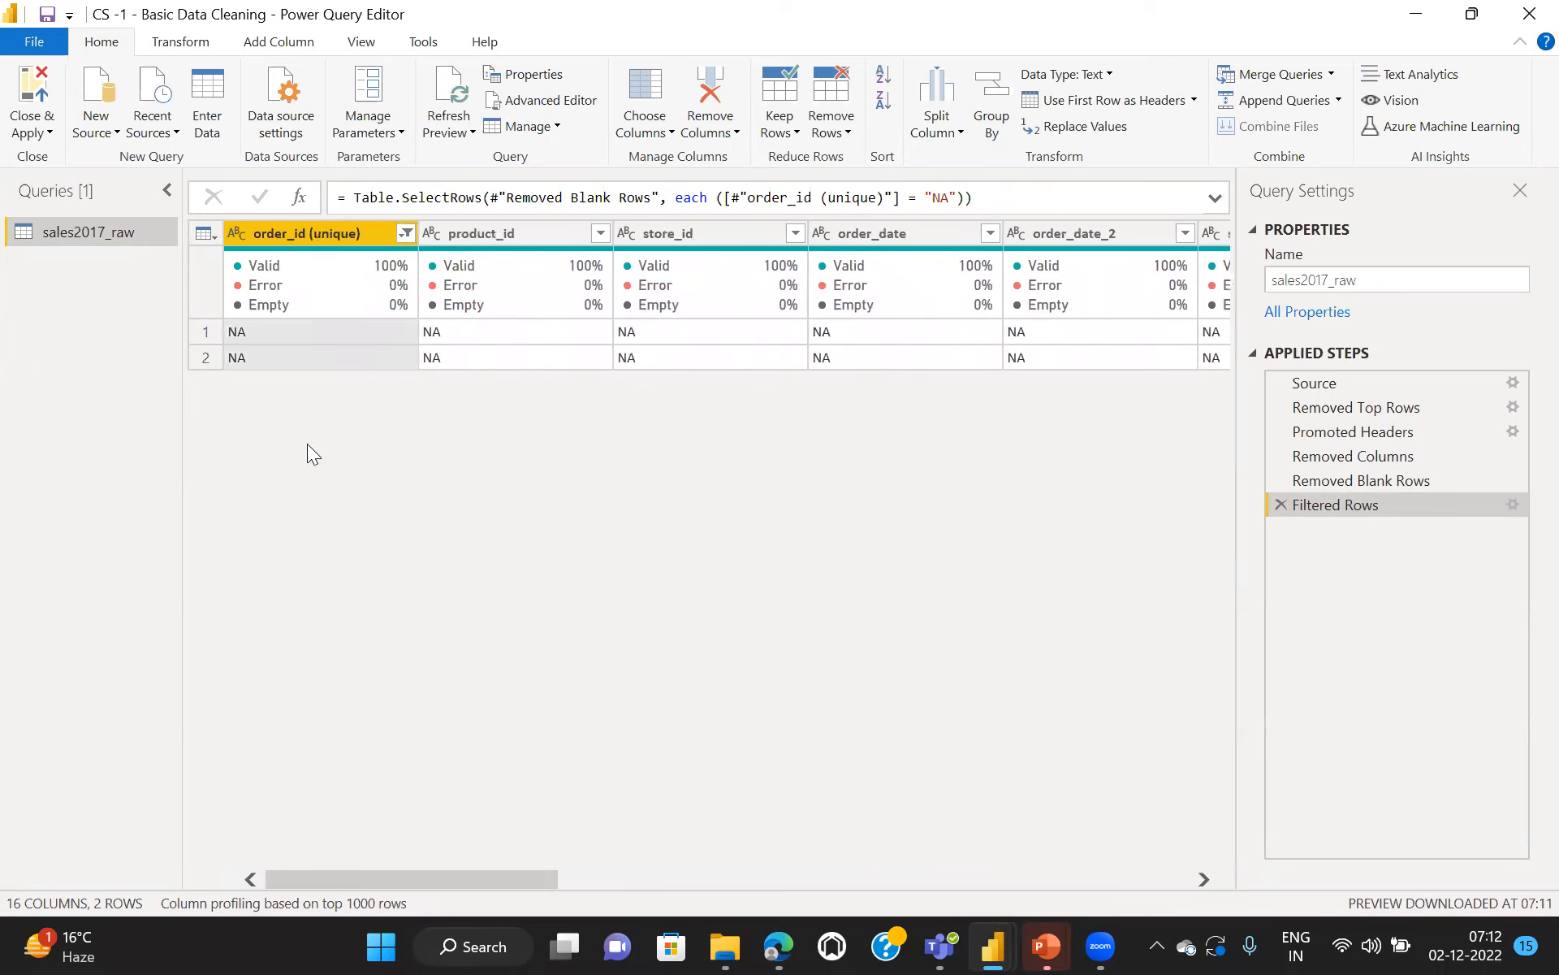
Step: Reselect all values in the order_id (unique) filter to bring back every row
left_click(405, 234)
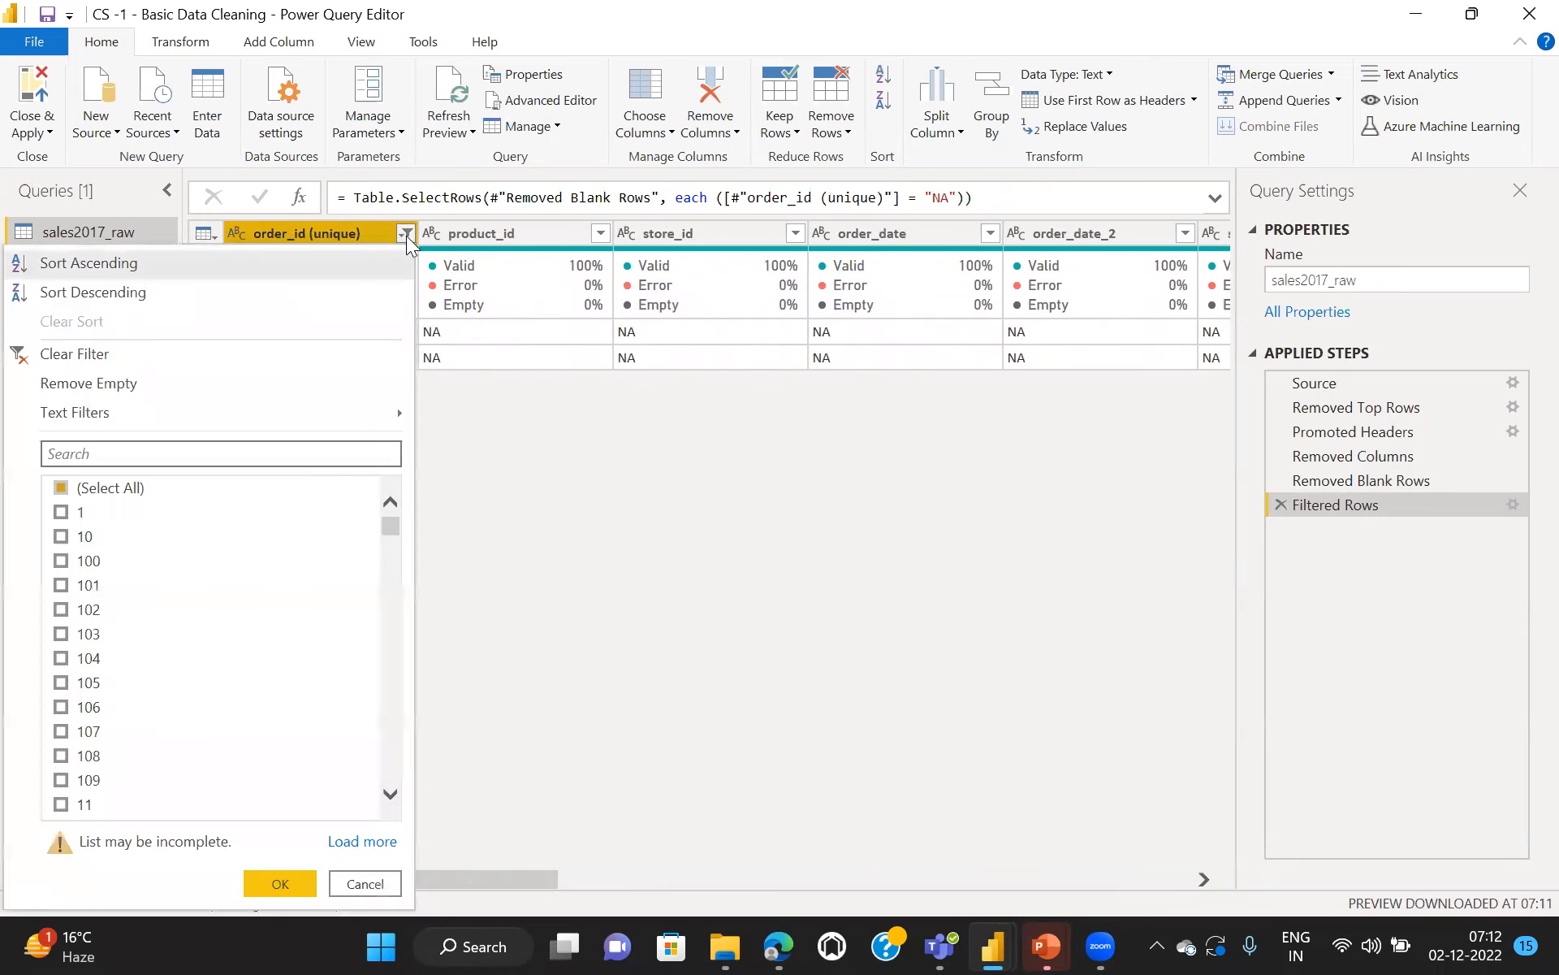
left_click(62, 491)
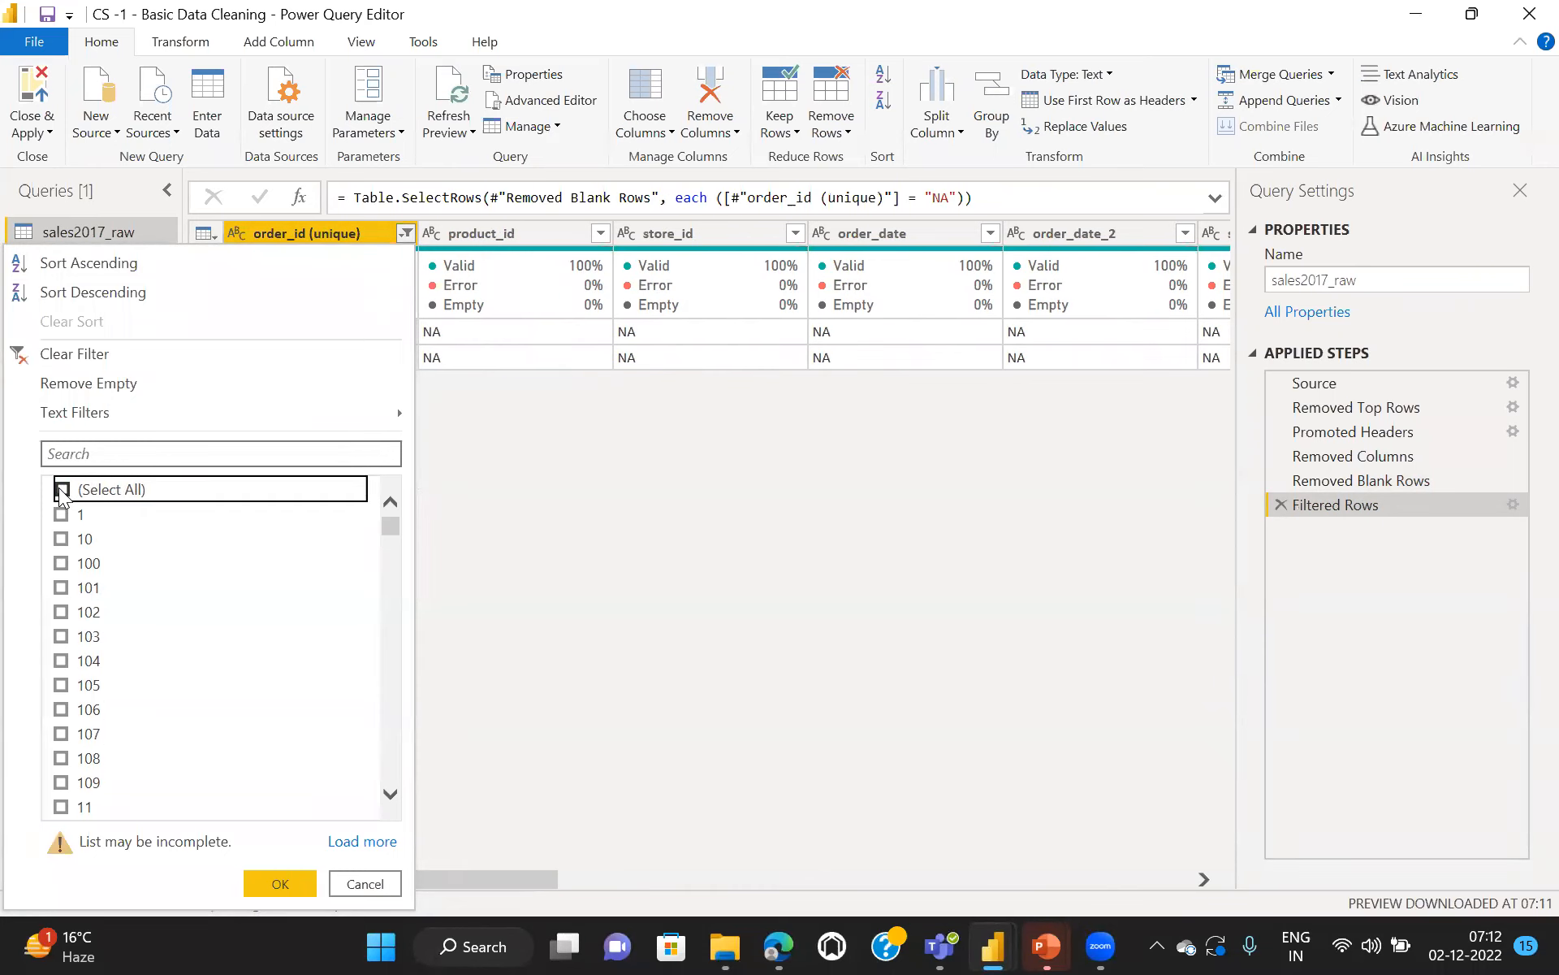
left_click(62, 490)
key("Return")
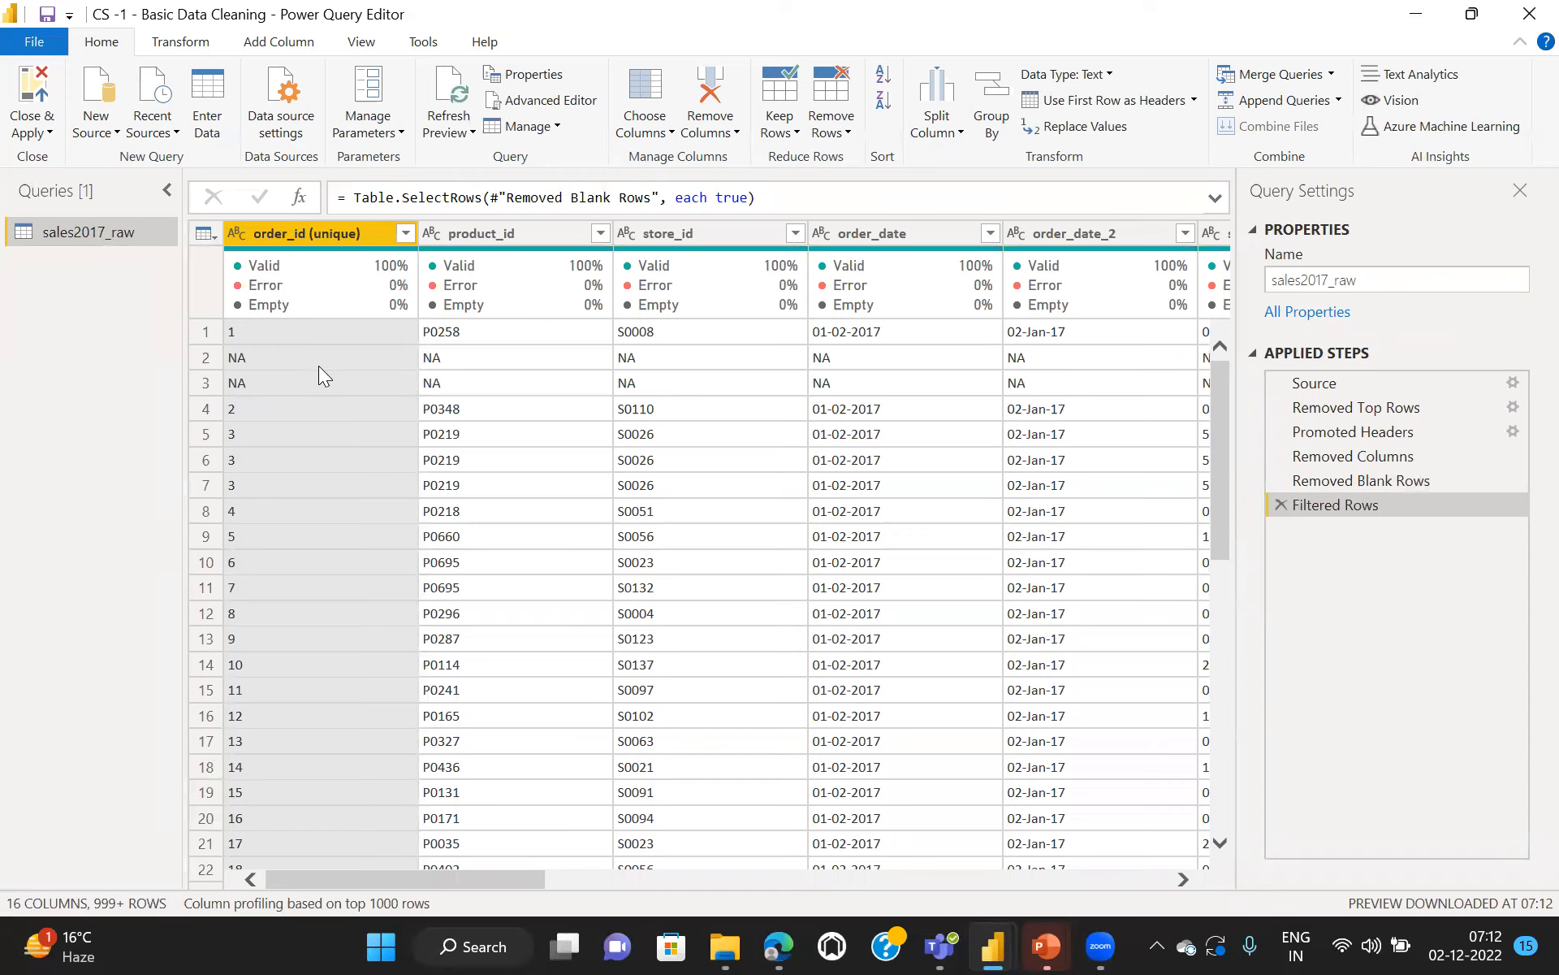
Step: Start a text filter on the order_id (unique) column with the condition equals NA
left_click(404, 235)
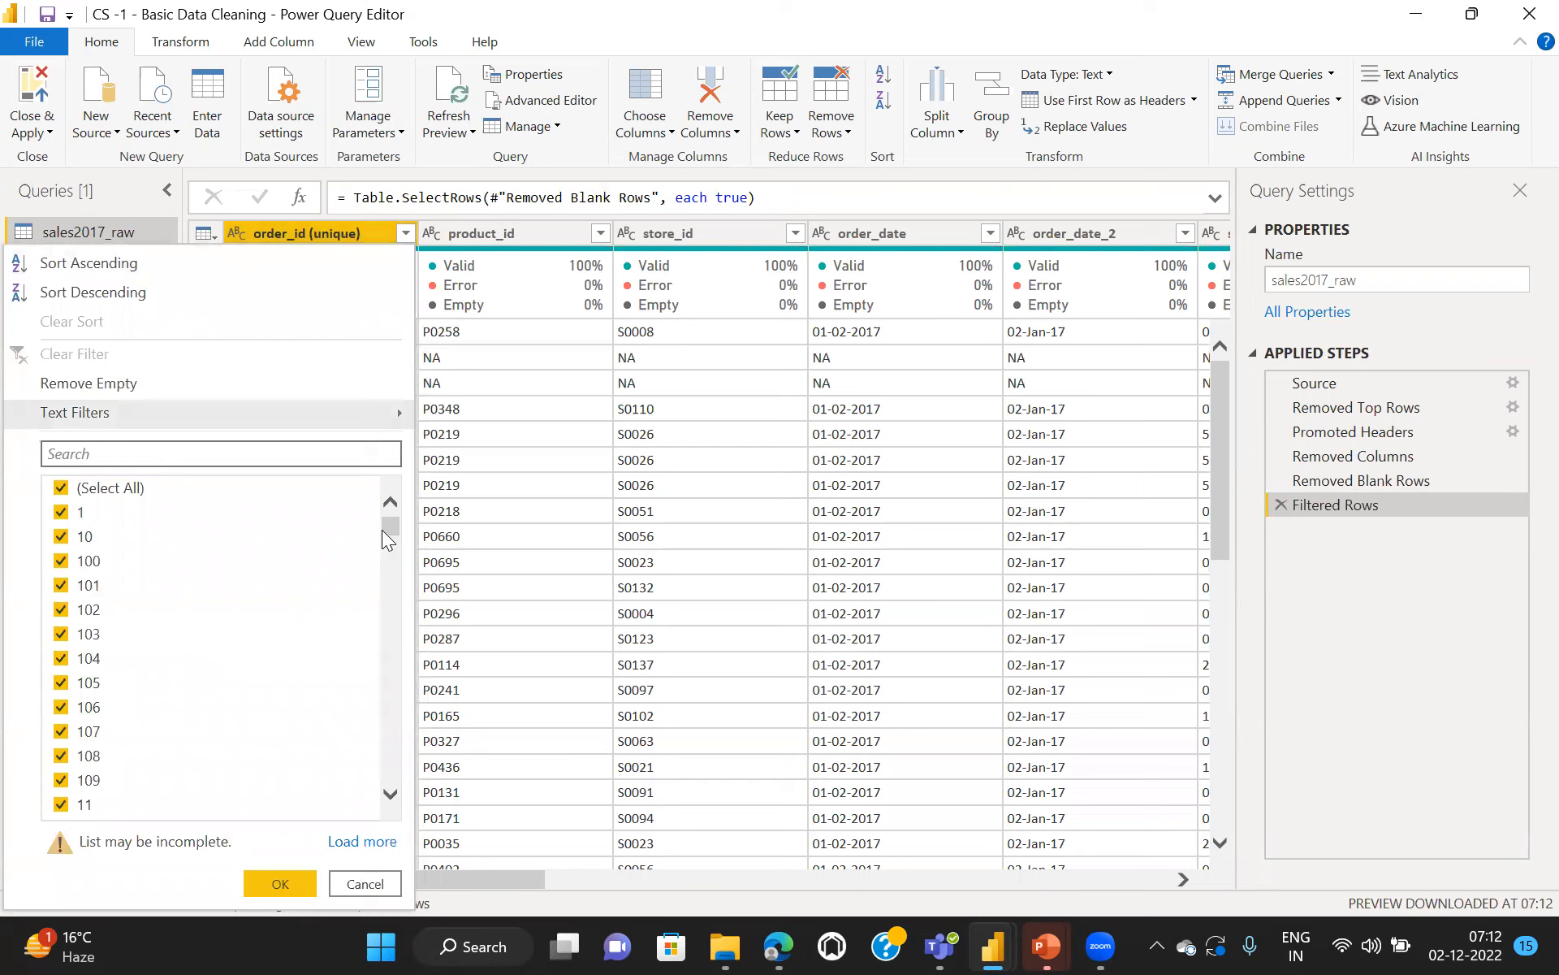
left_click(505, 352)
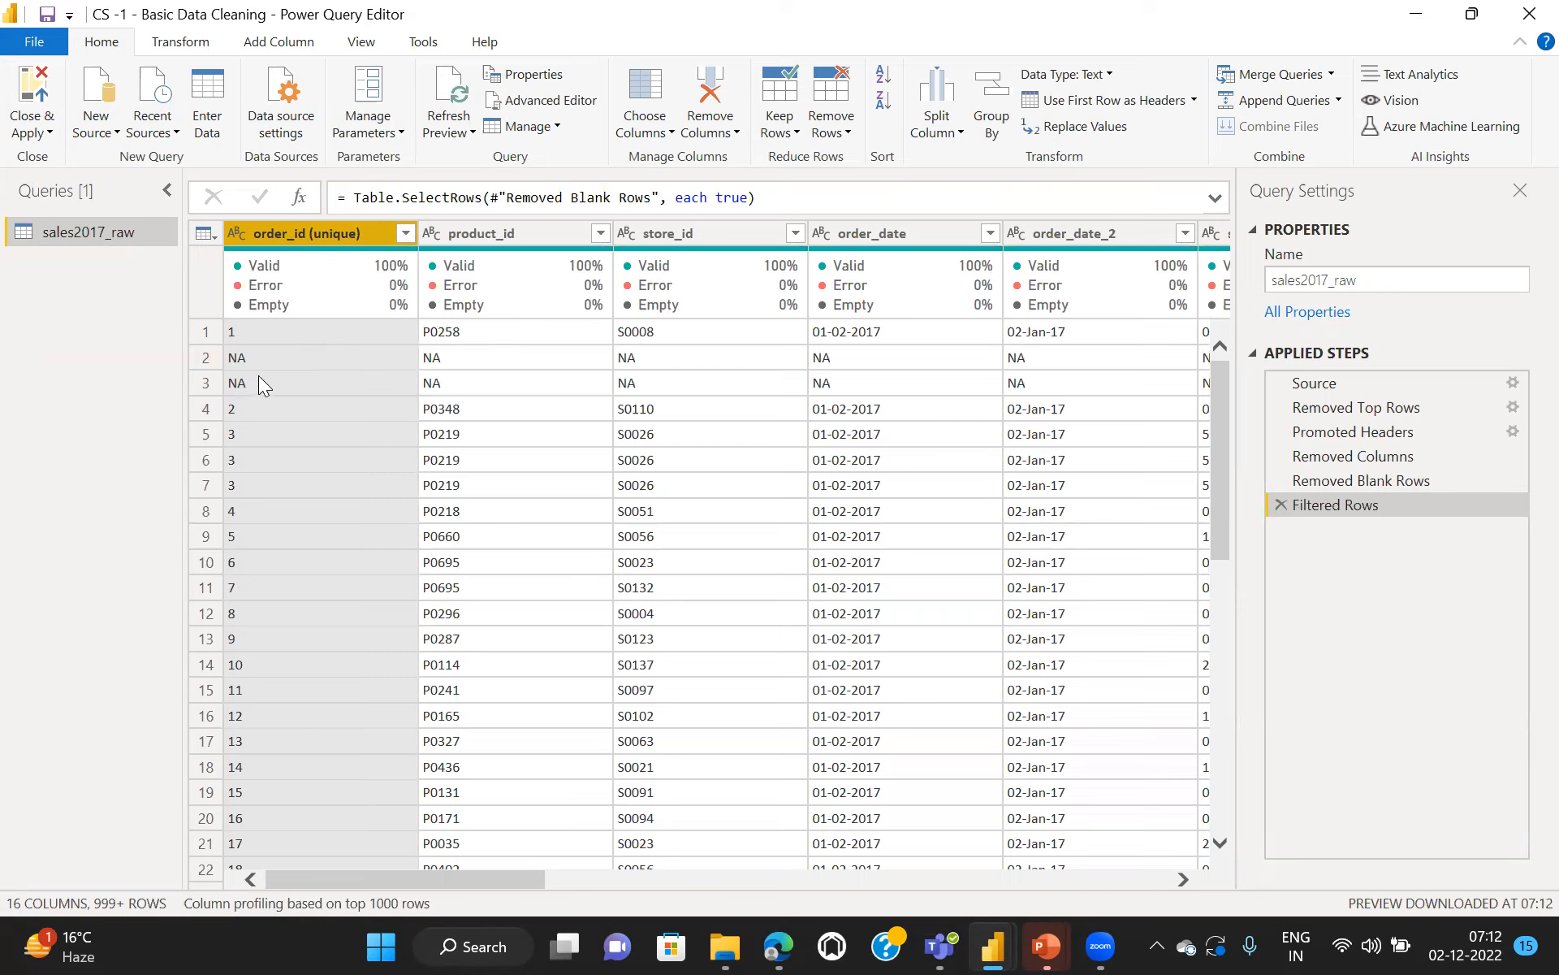
left_click(406, 234)
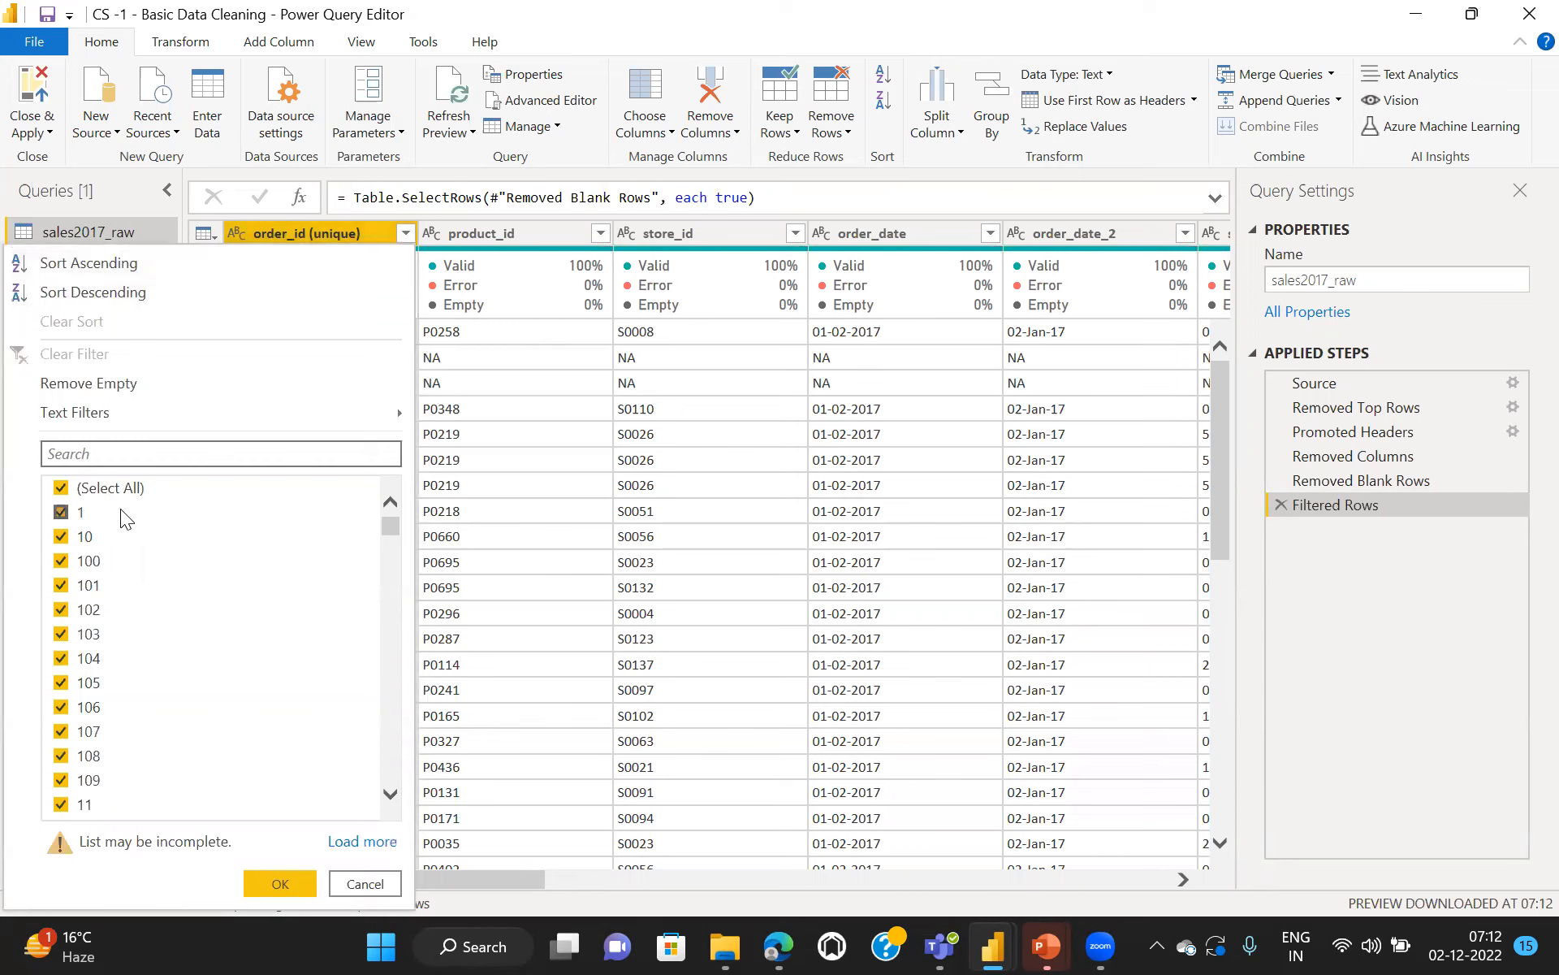
mouse_move(73, 422)
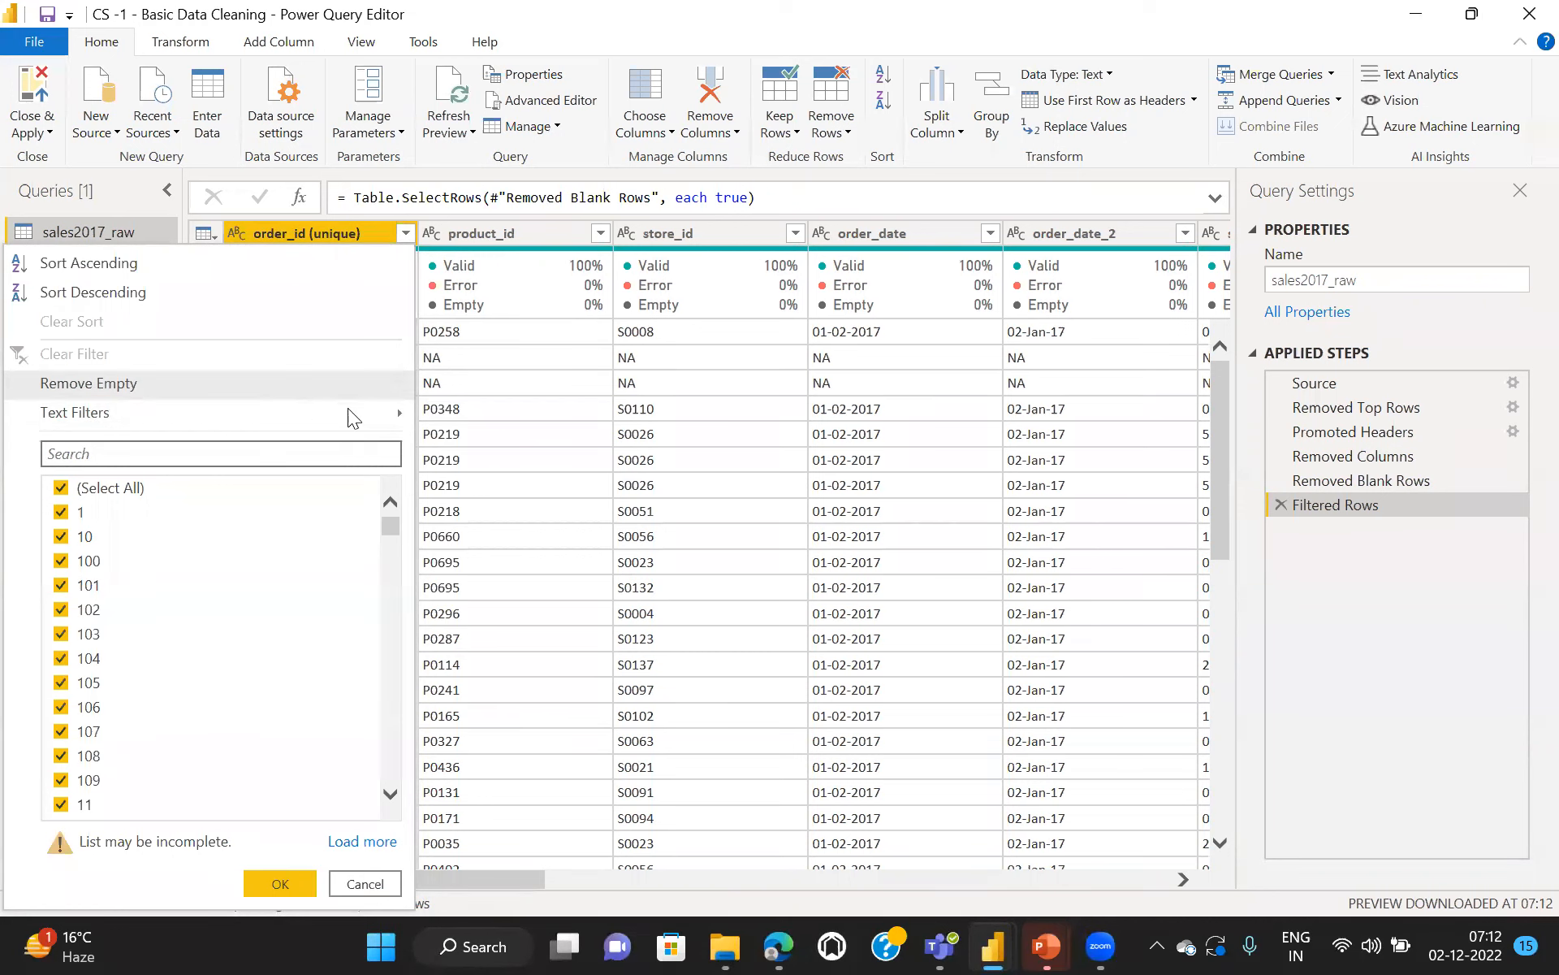
mouse_move(392, 424)
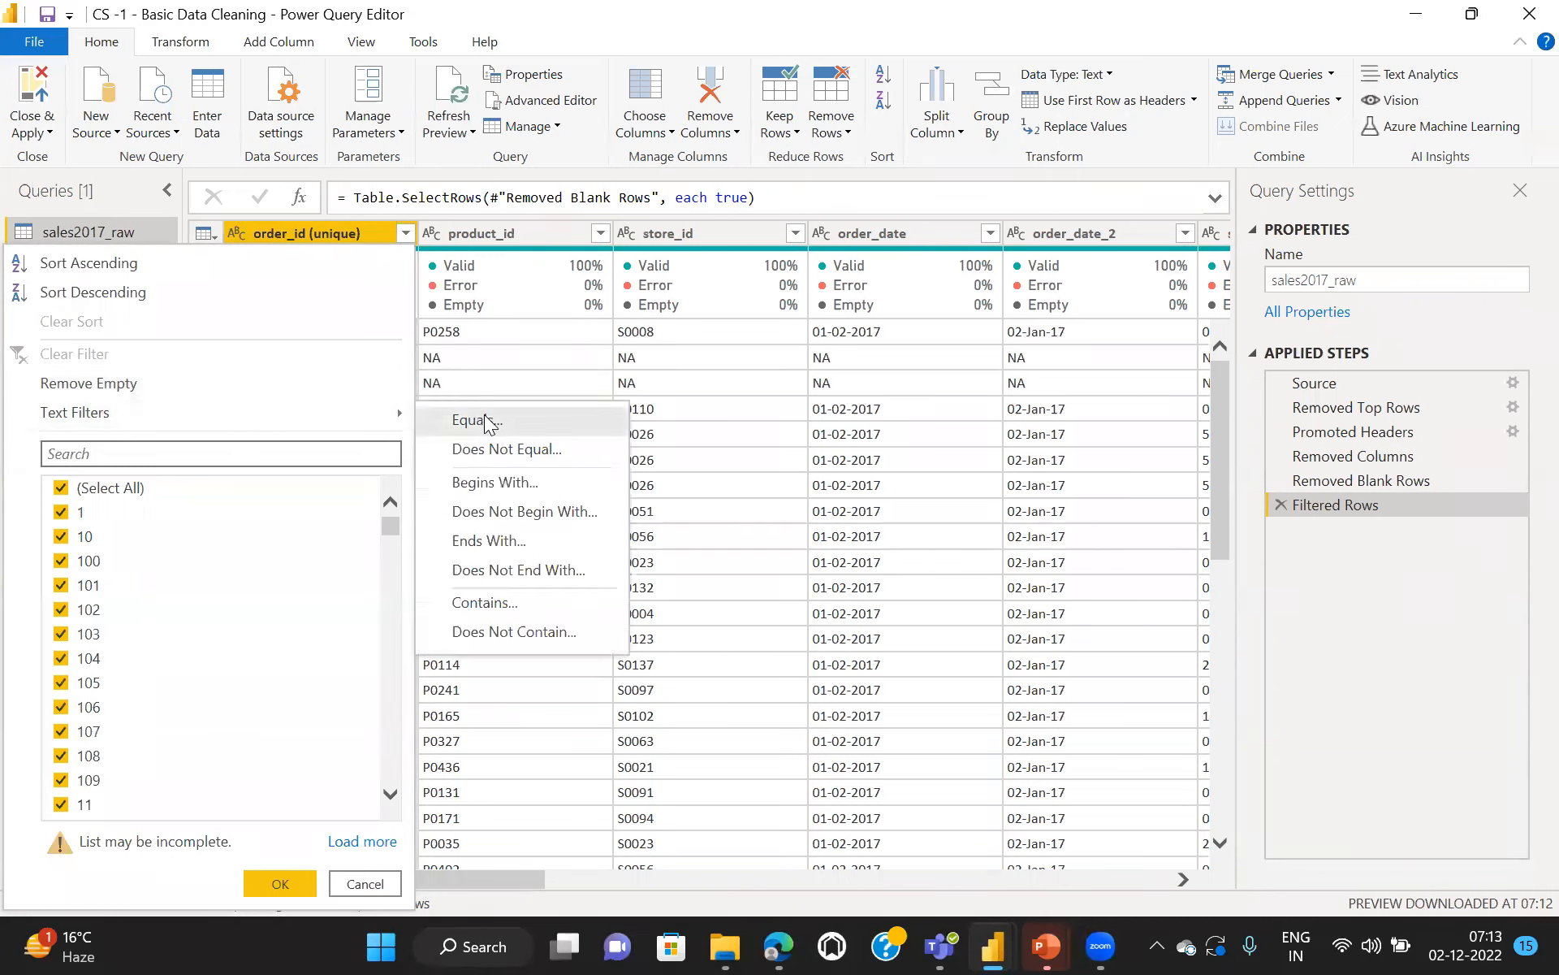
left_click(485, 420)
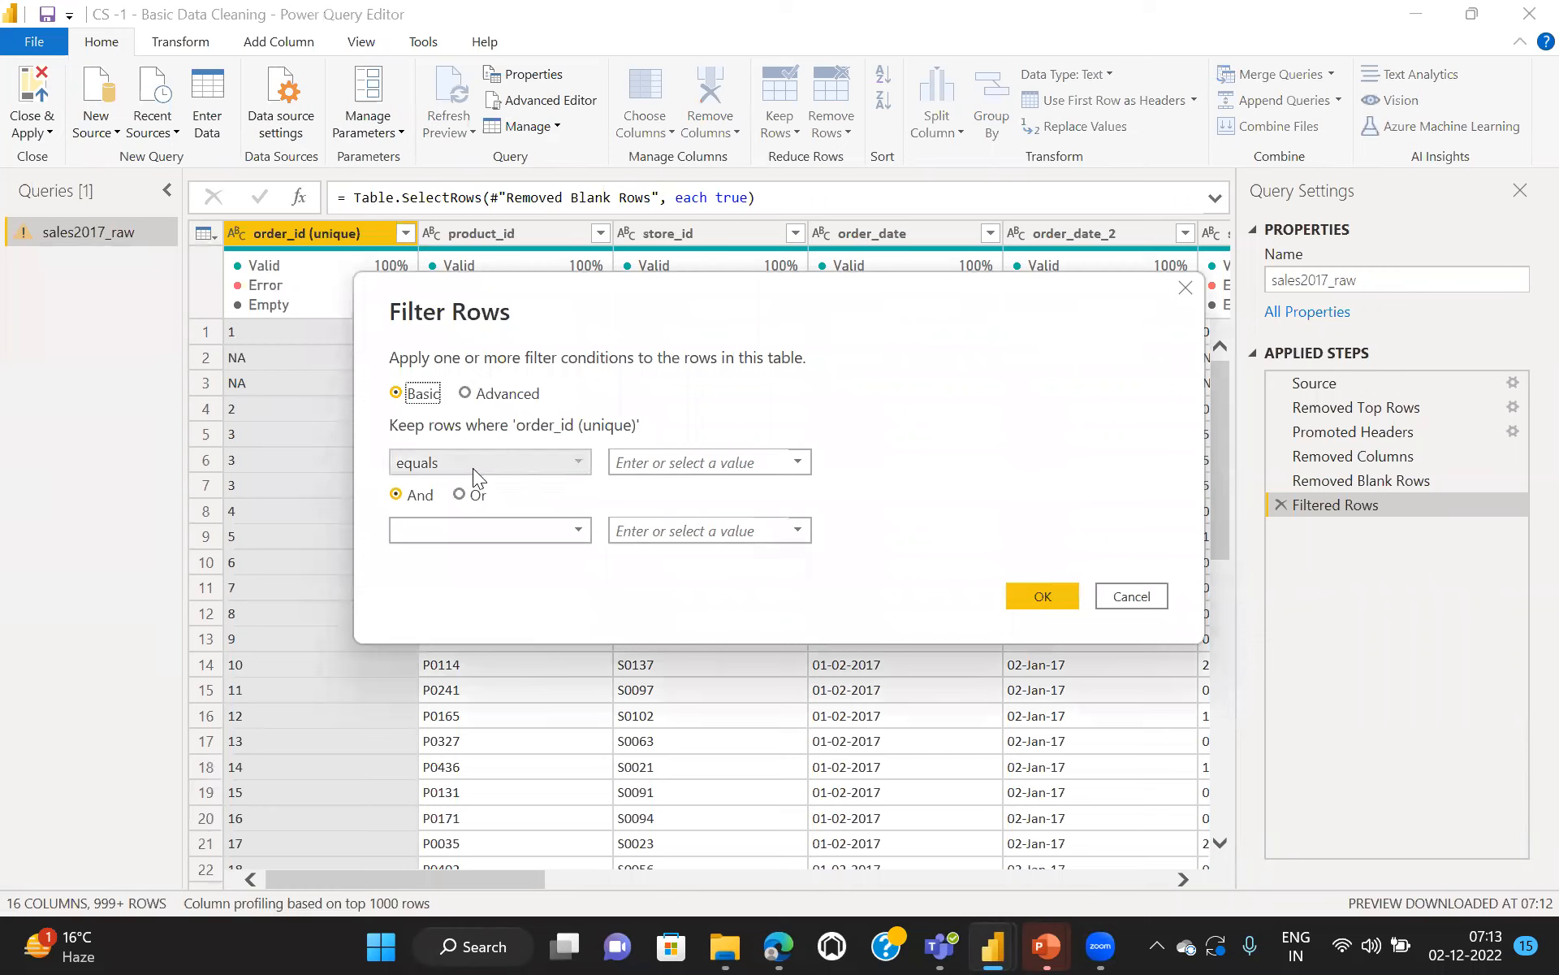
left_click(652, 463)
type("NA")
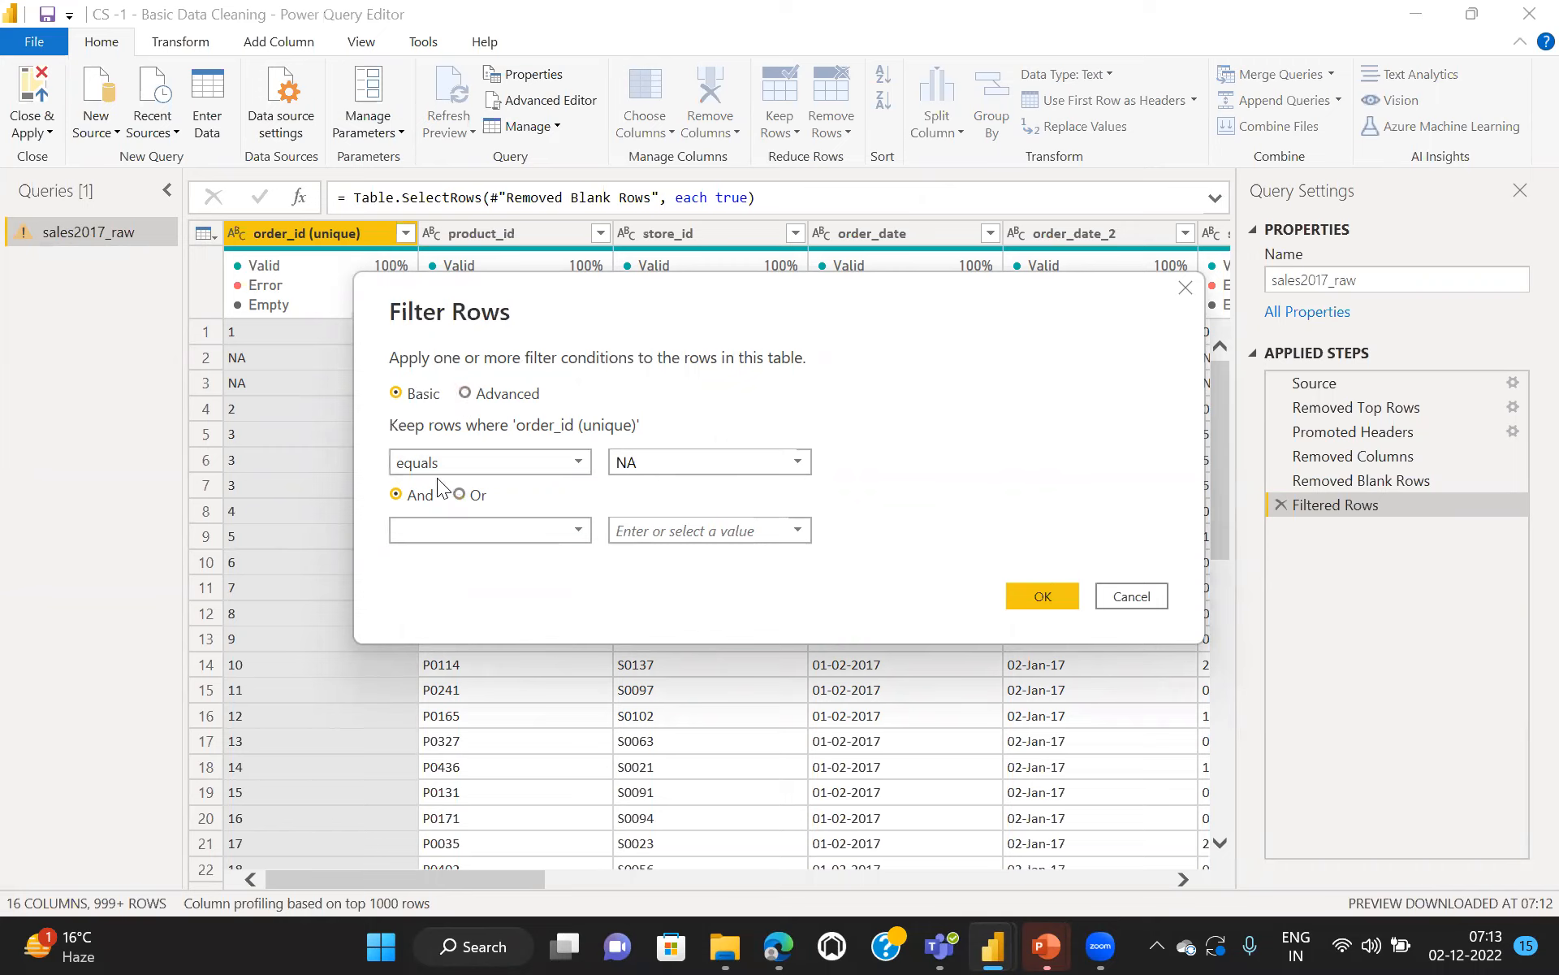
Step: Examine the Advanced filter conditions and the columns available for a second clause, returning to Basic mode
left_click(464, 393)
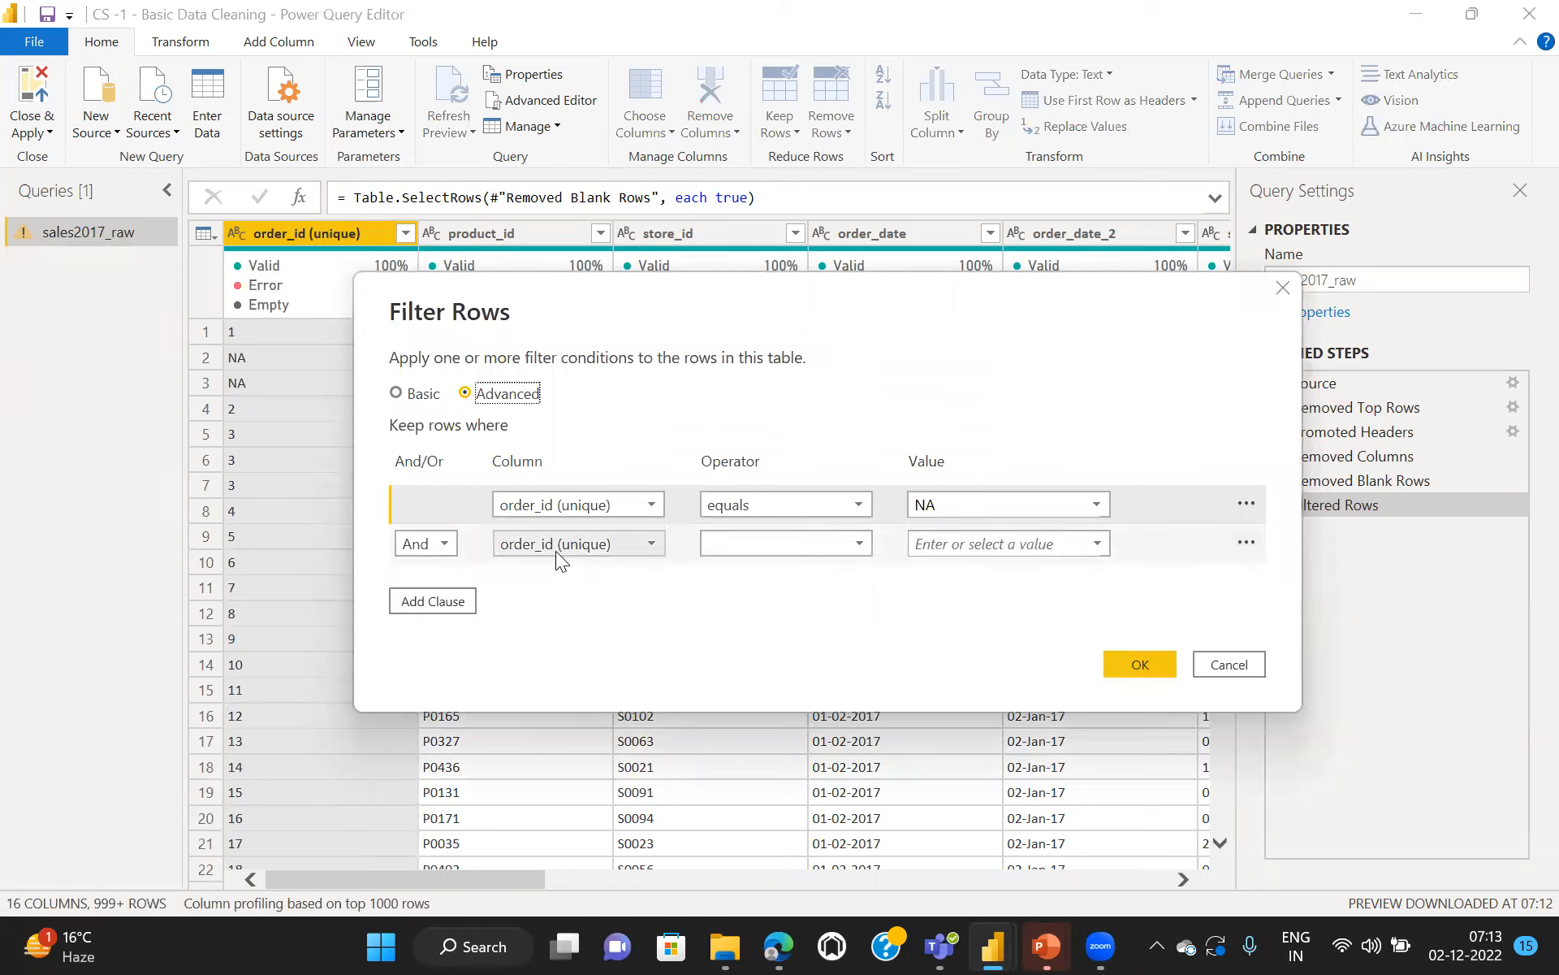
left_click(653, 541)
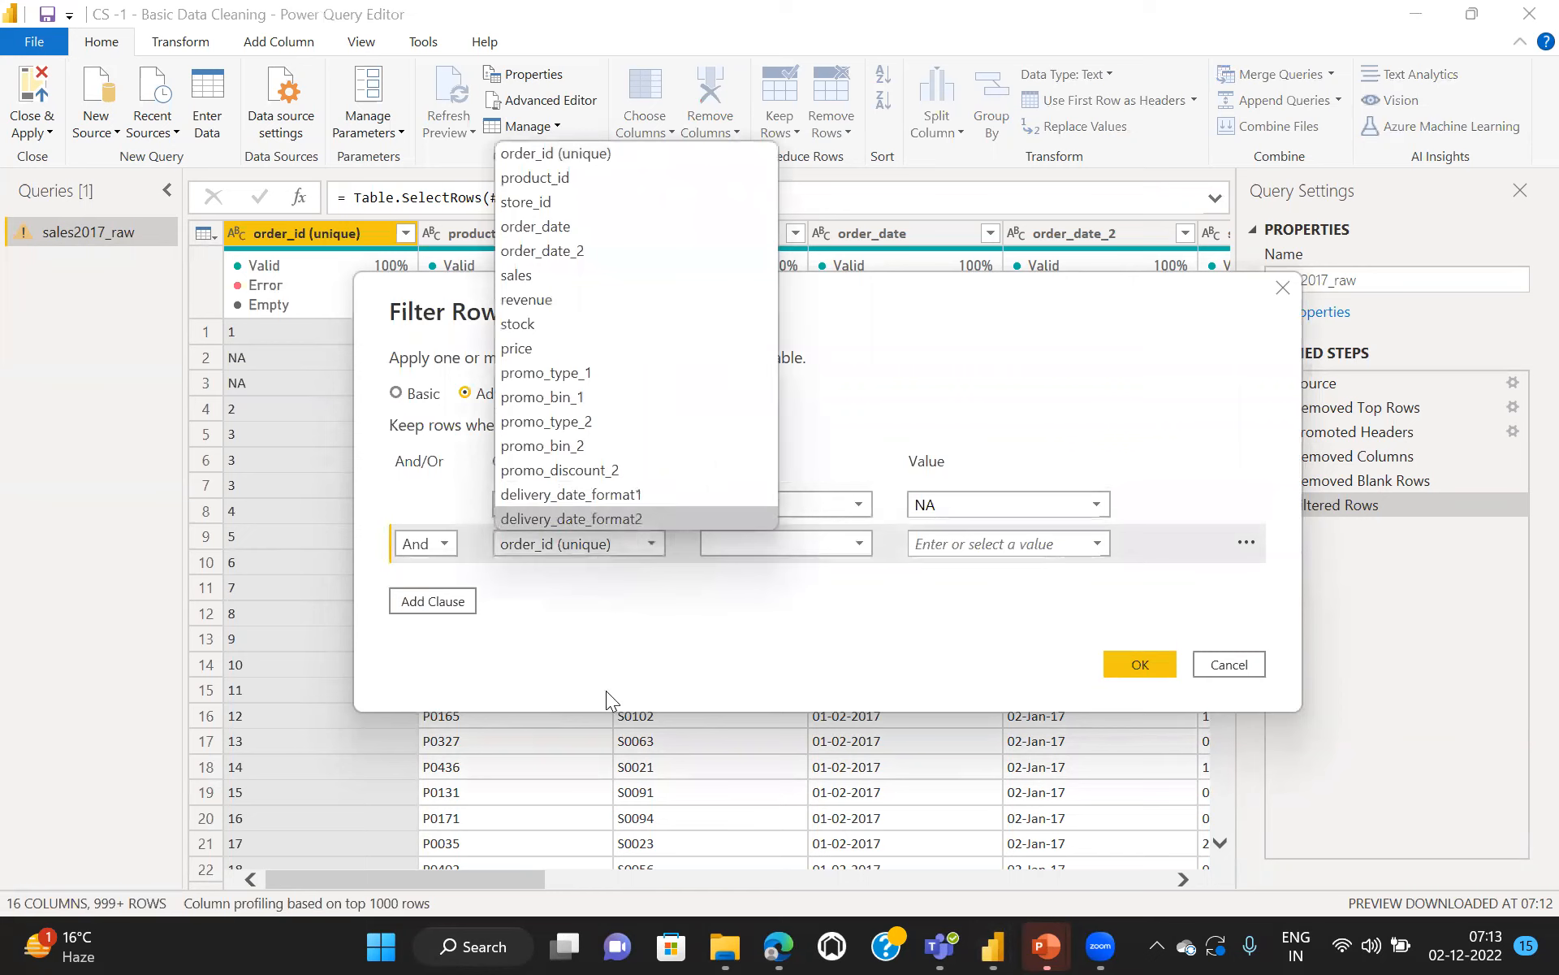
left_click(703, 619)
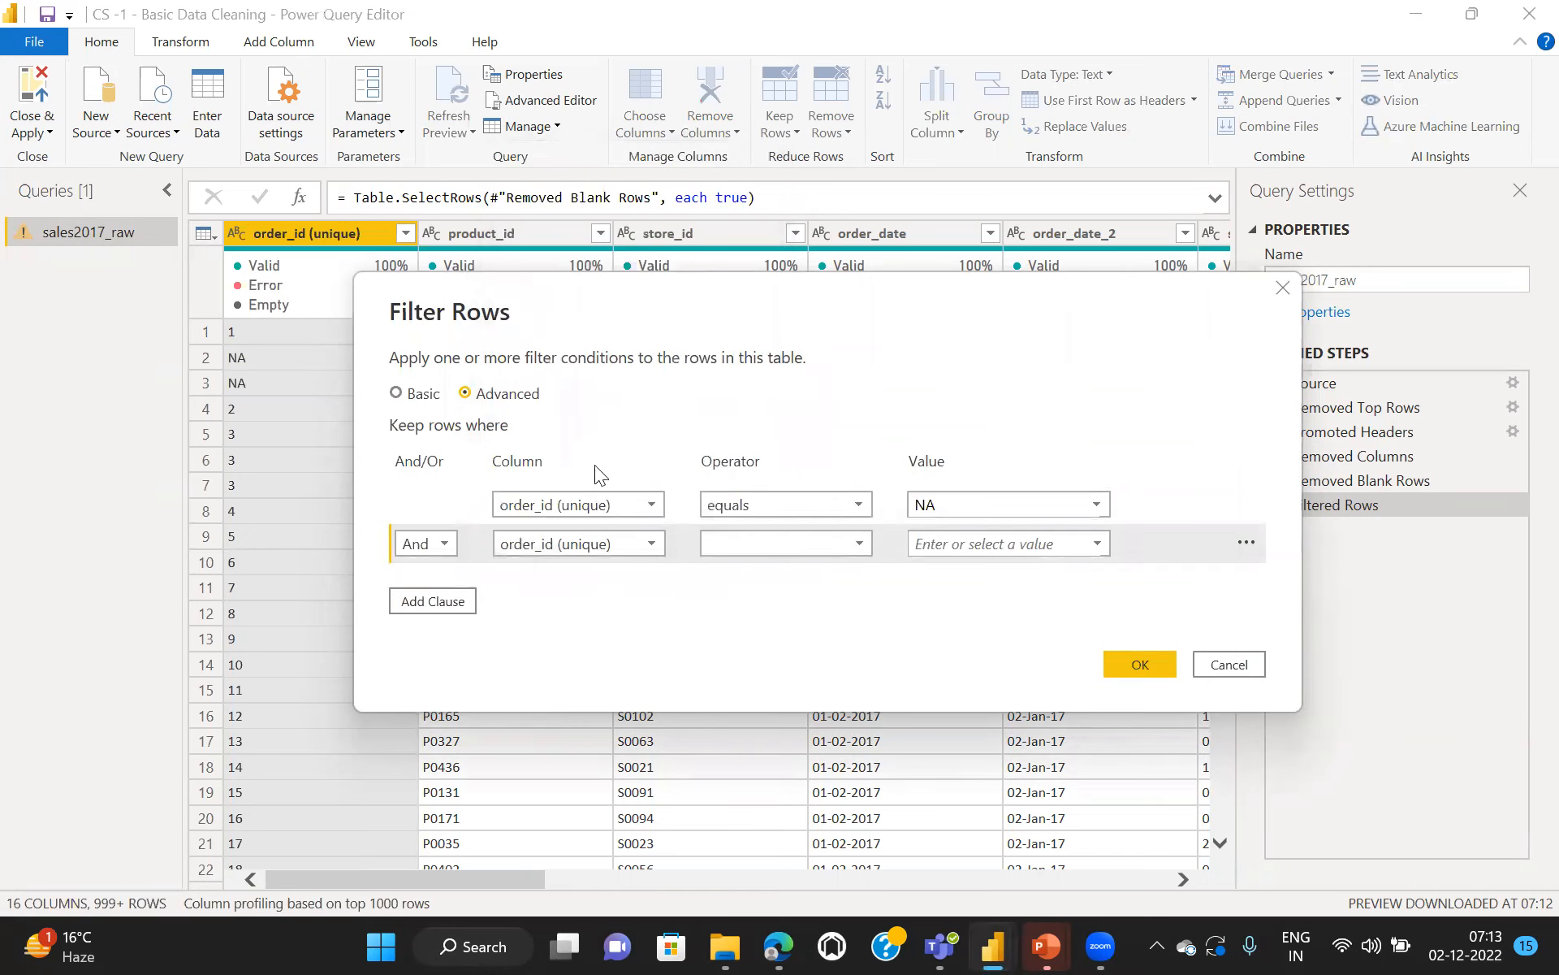
left_click(396, 394)
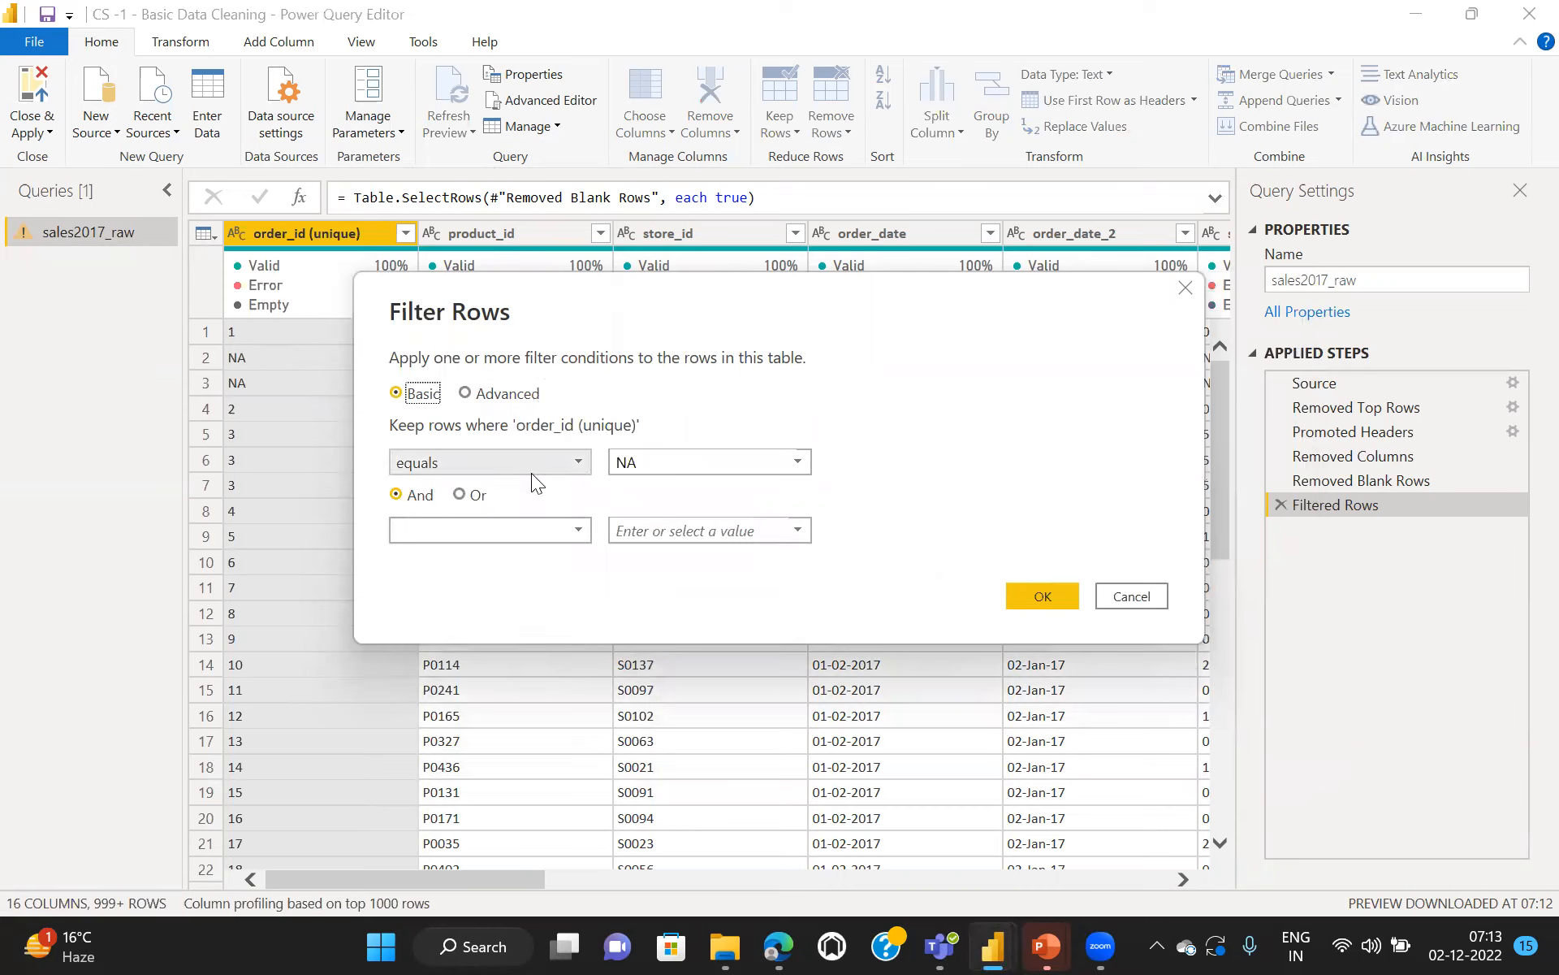
Step: Change the order_id (unique) filter condition to does not equal NA and apply it
left_click(577, 462)
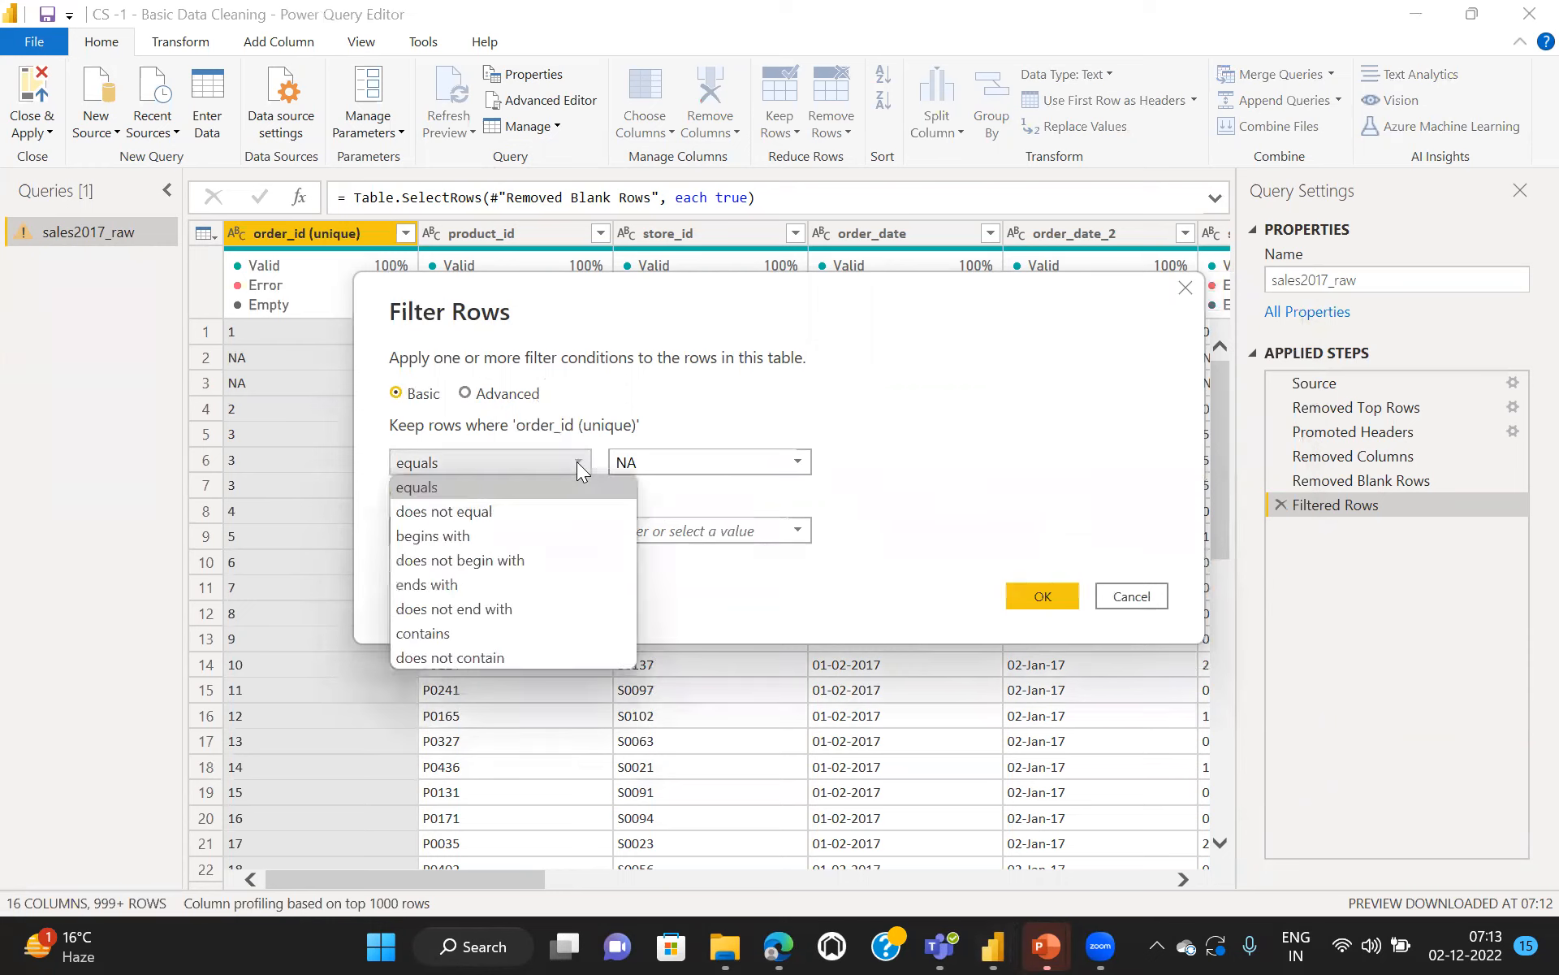
left_click(466, 512)
left_click(1042, 596)
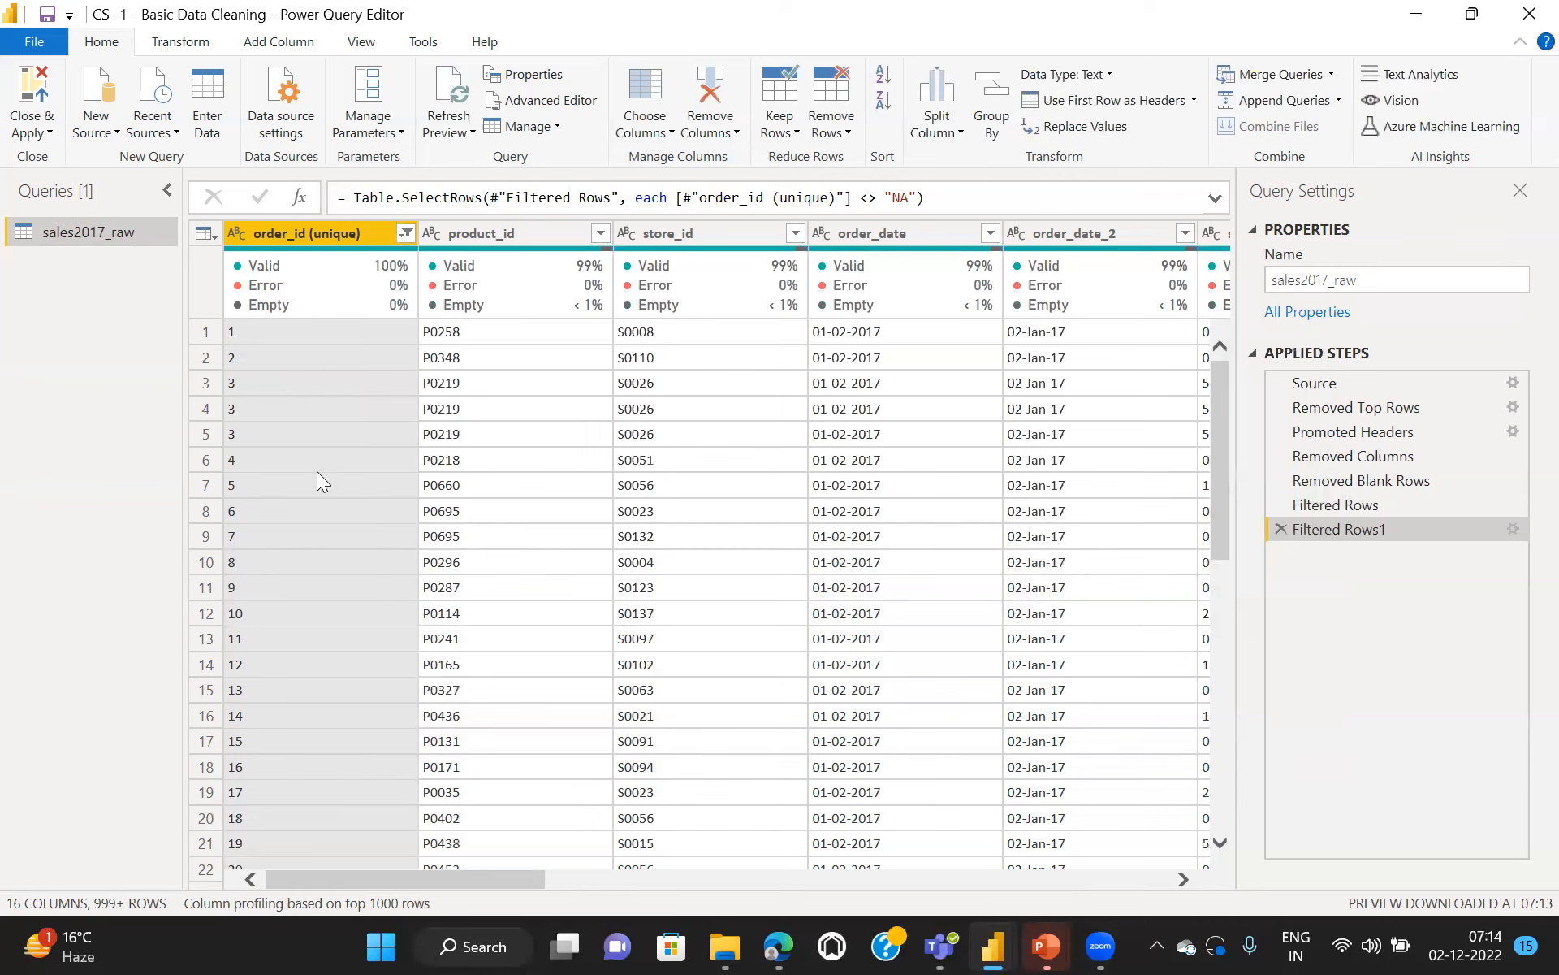
Step: Compare the table at the Source, Filtered Rows and Filtered Rows1 steps, checking the NA rows and the column quality figures
left_click(1329, 509)
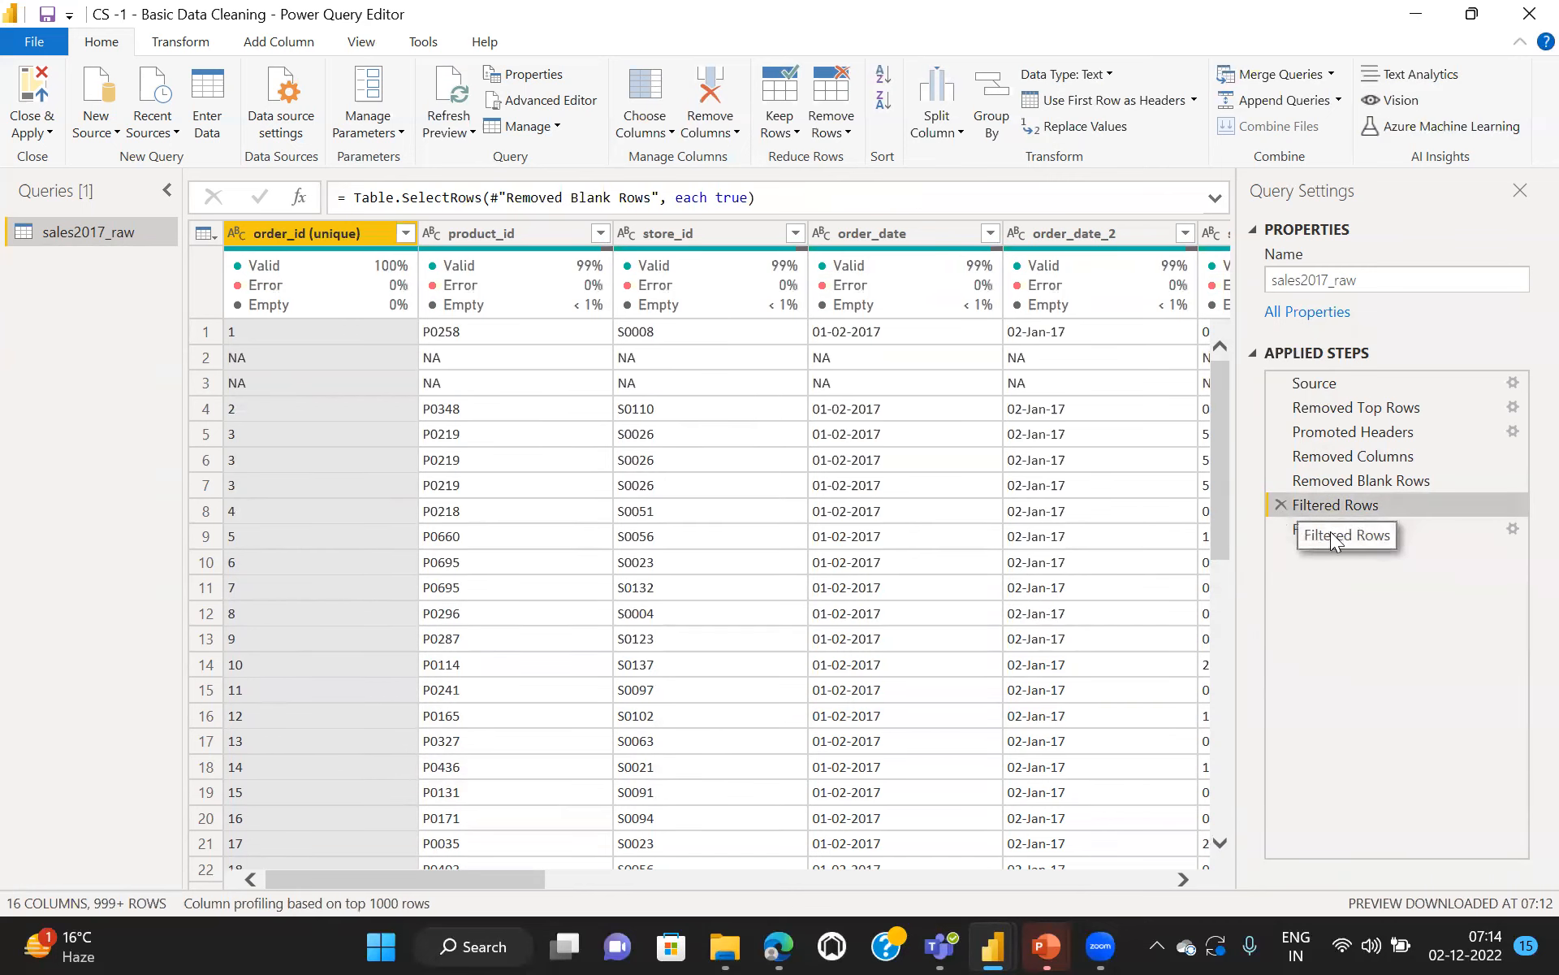
left_click(1331, 529)
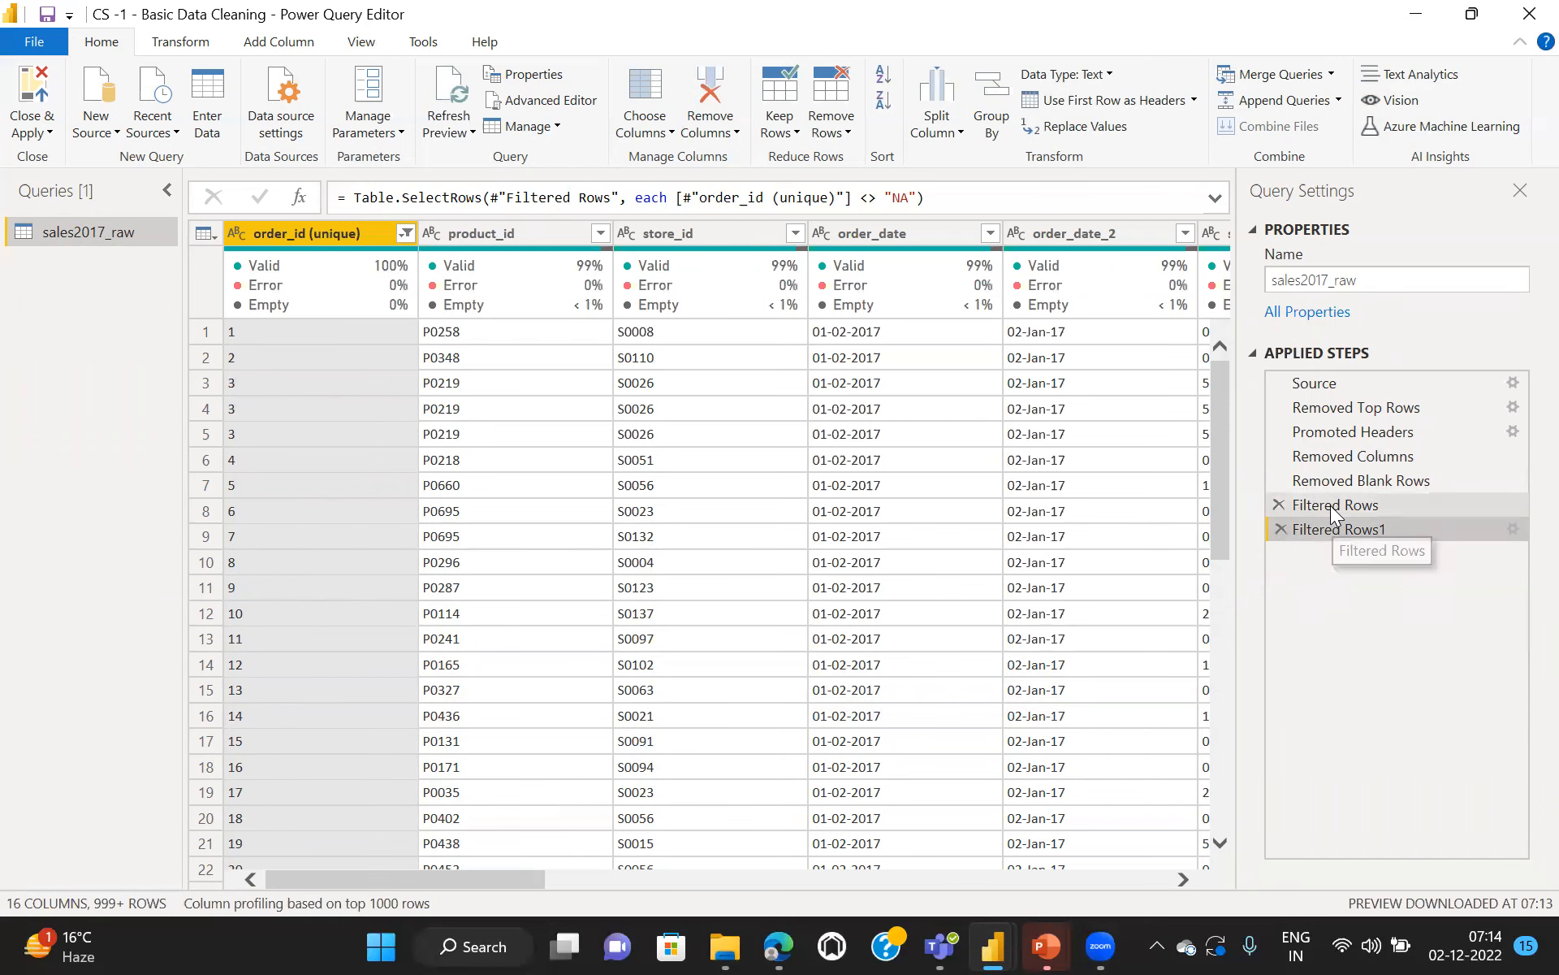
left_click(1332, 508)
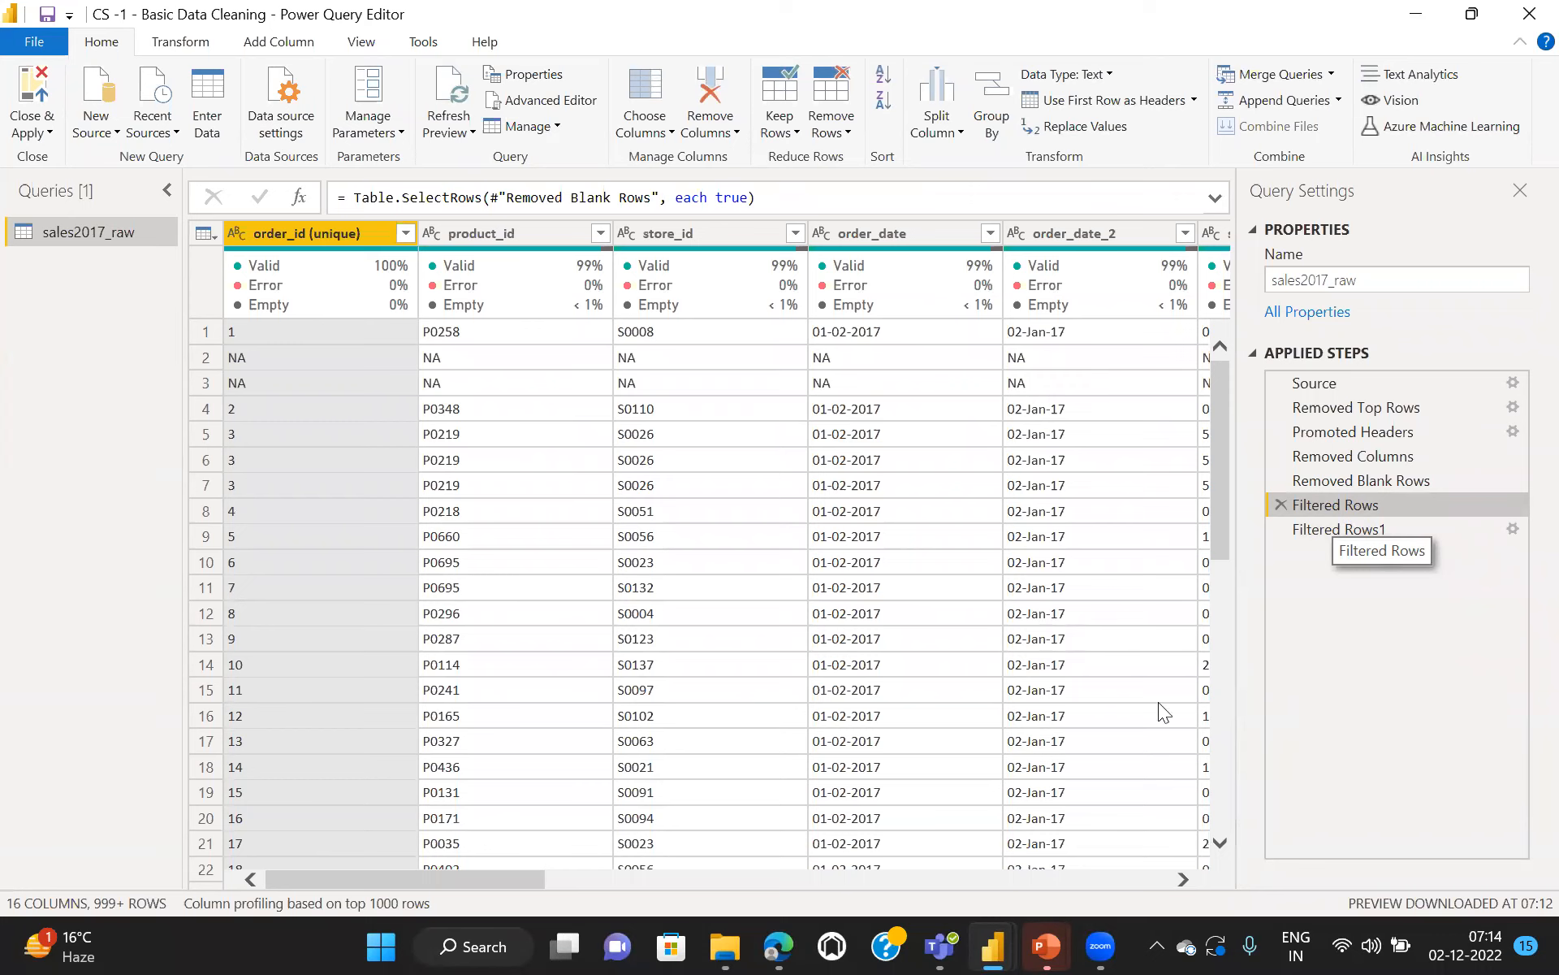
left_click(1098, 946)
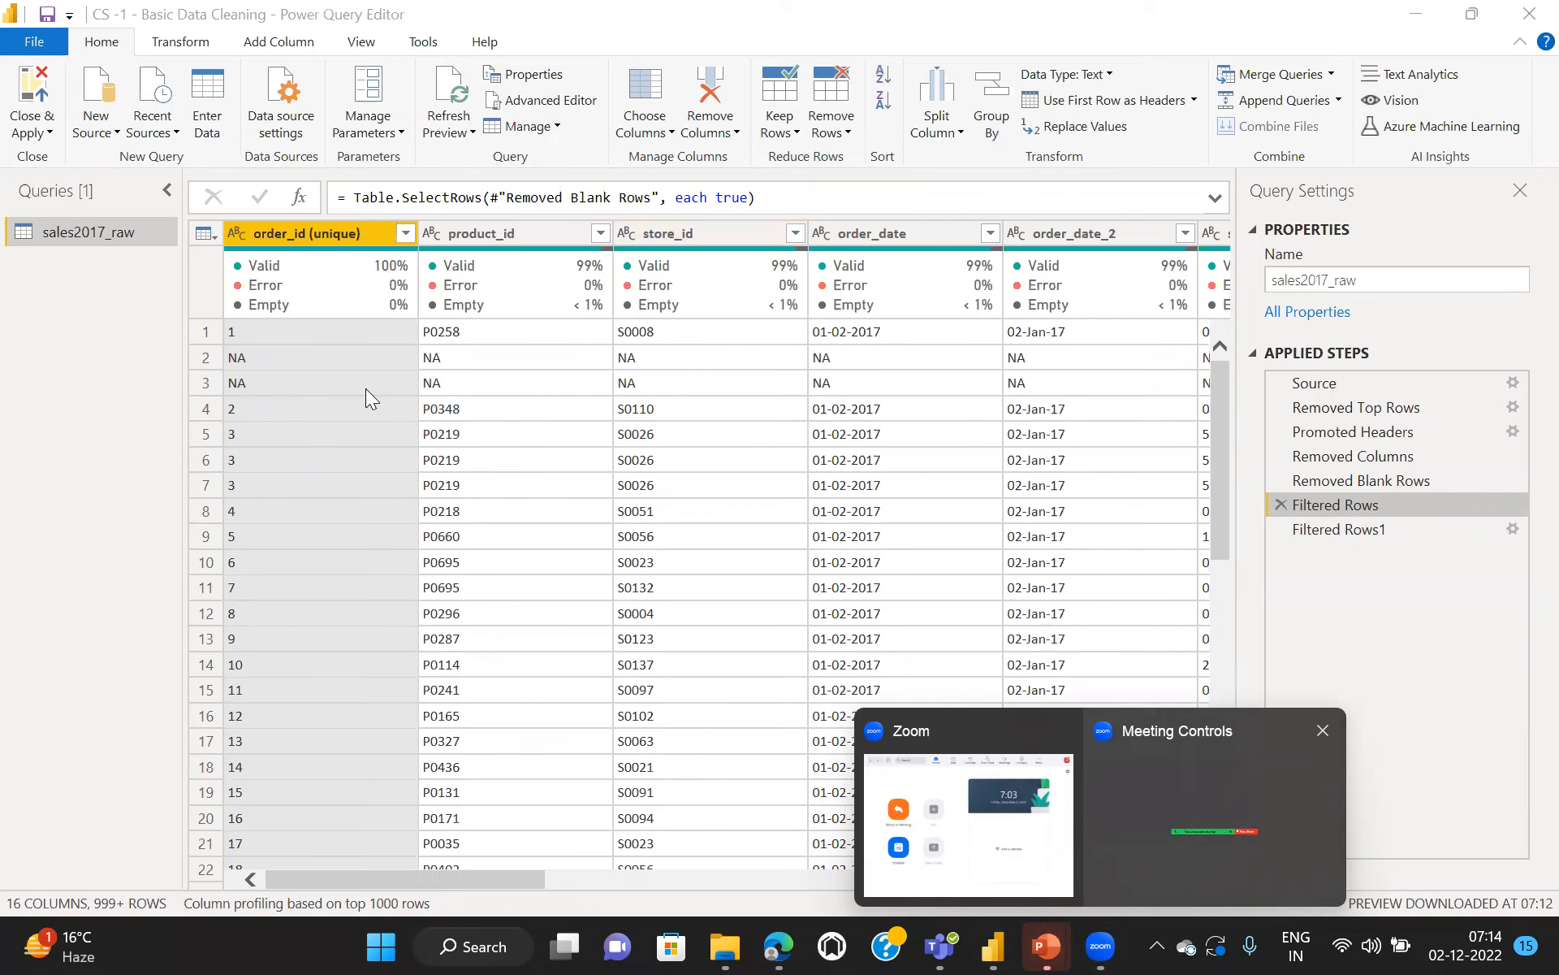
left_click(1321, 528)
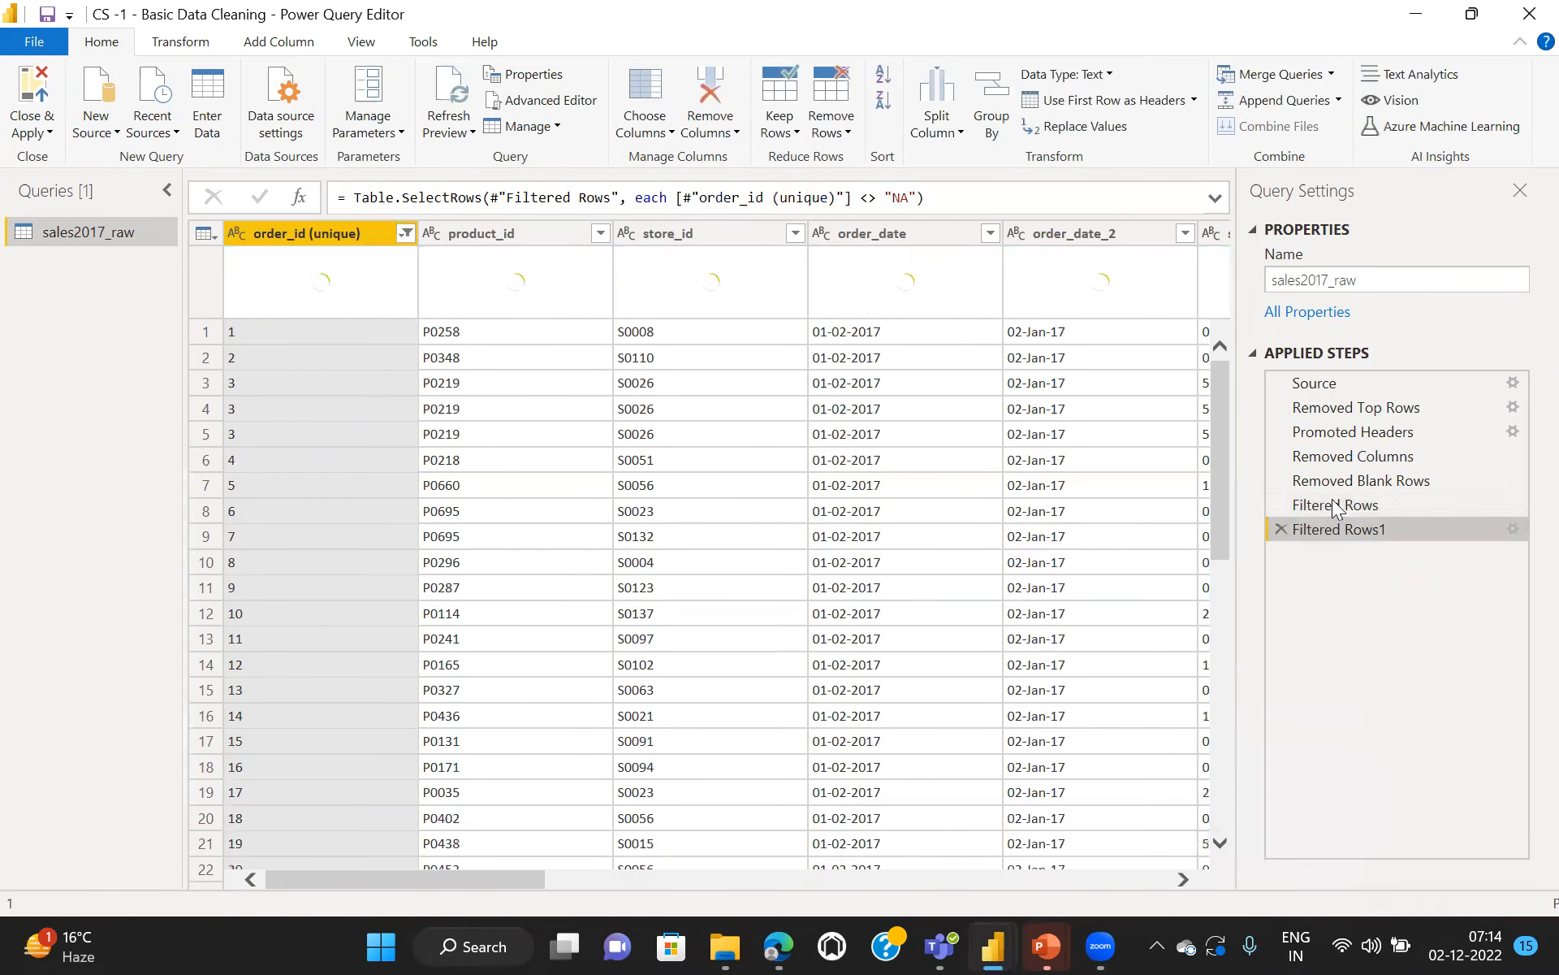
left_click(1315, 384)
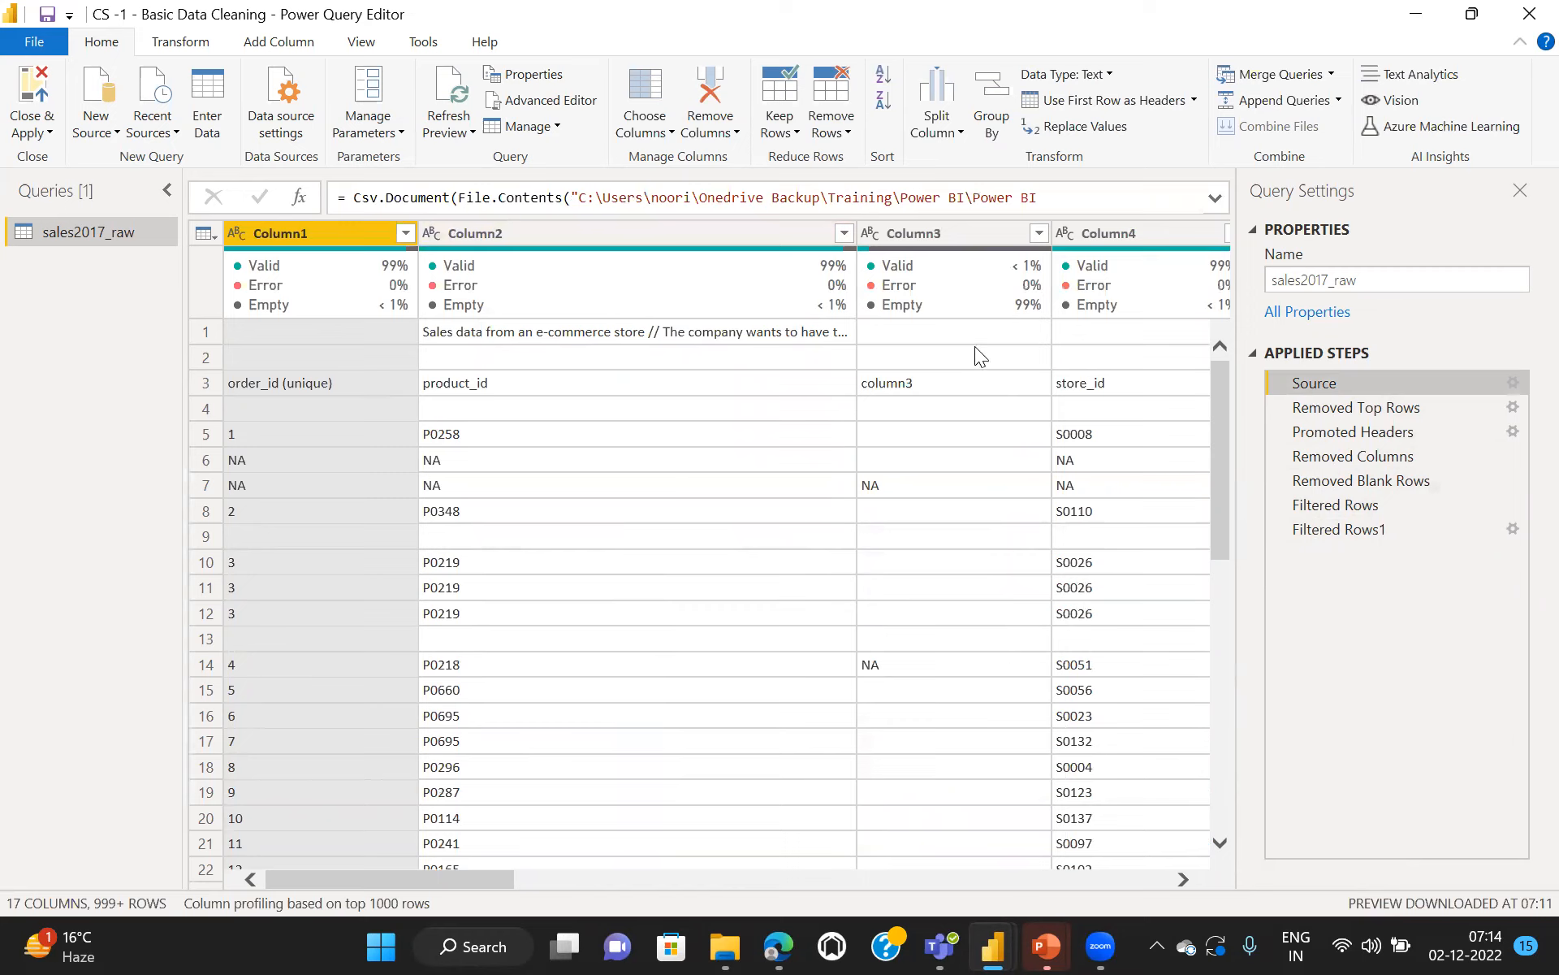
mouse_move(821, 280)
left_click(1337, 528)
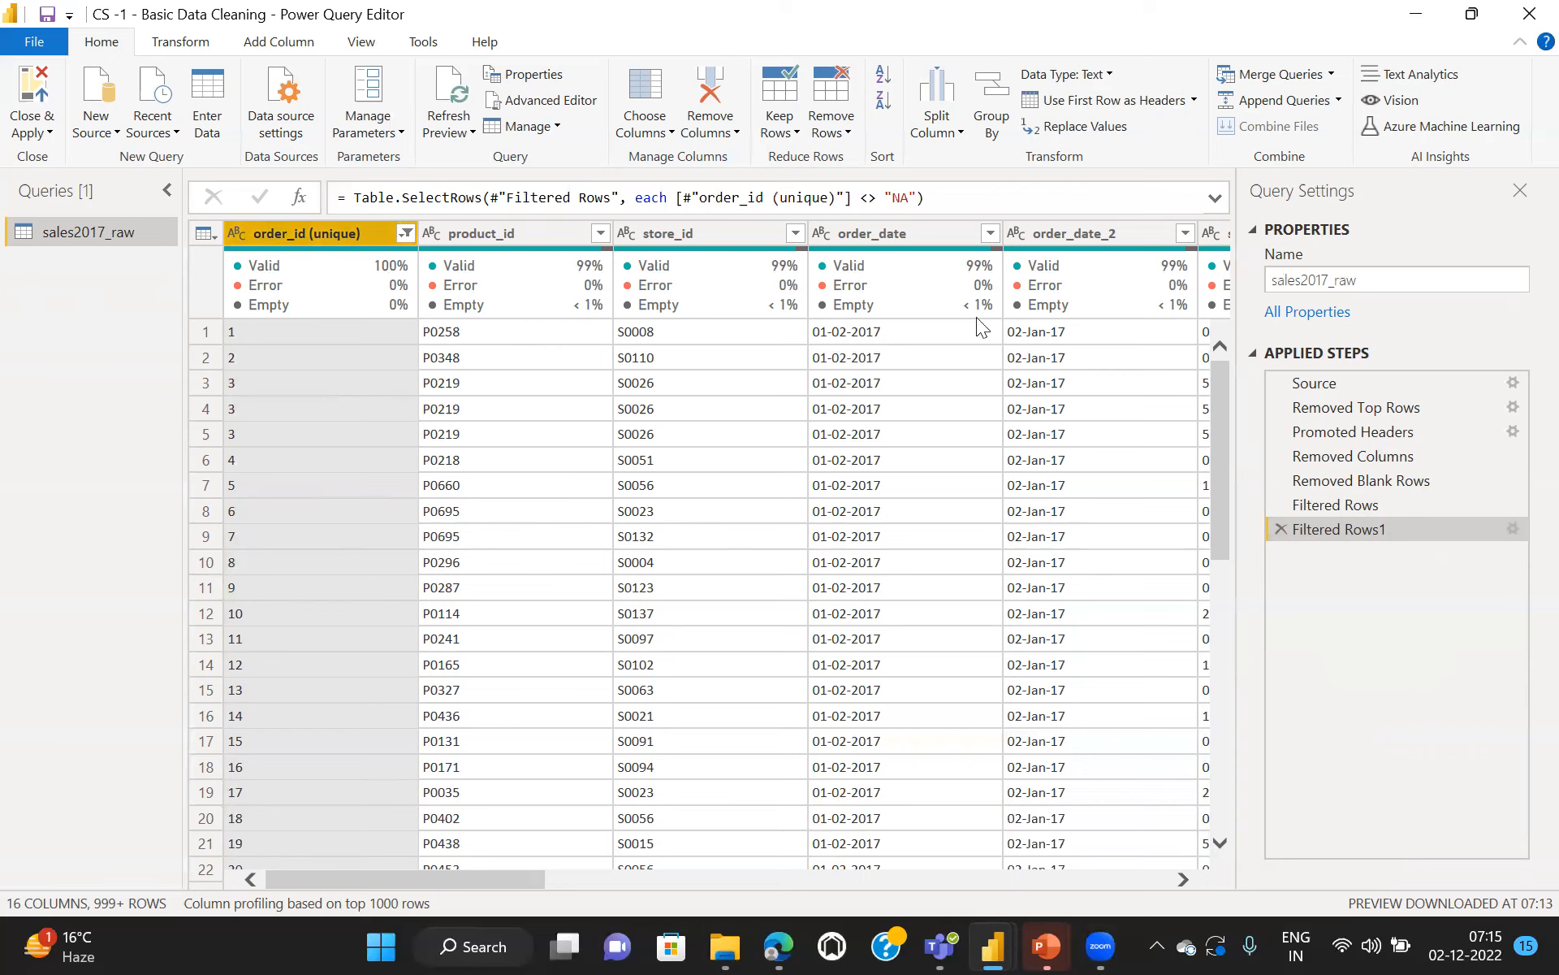
left_click(1341, 505)
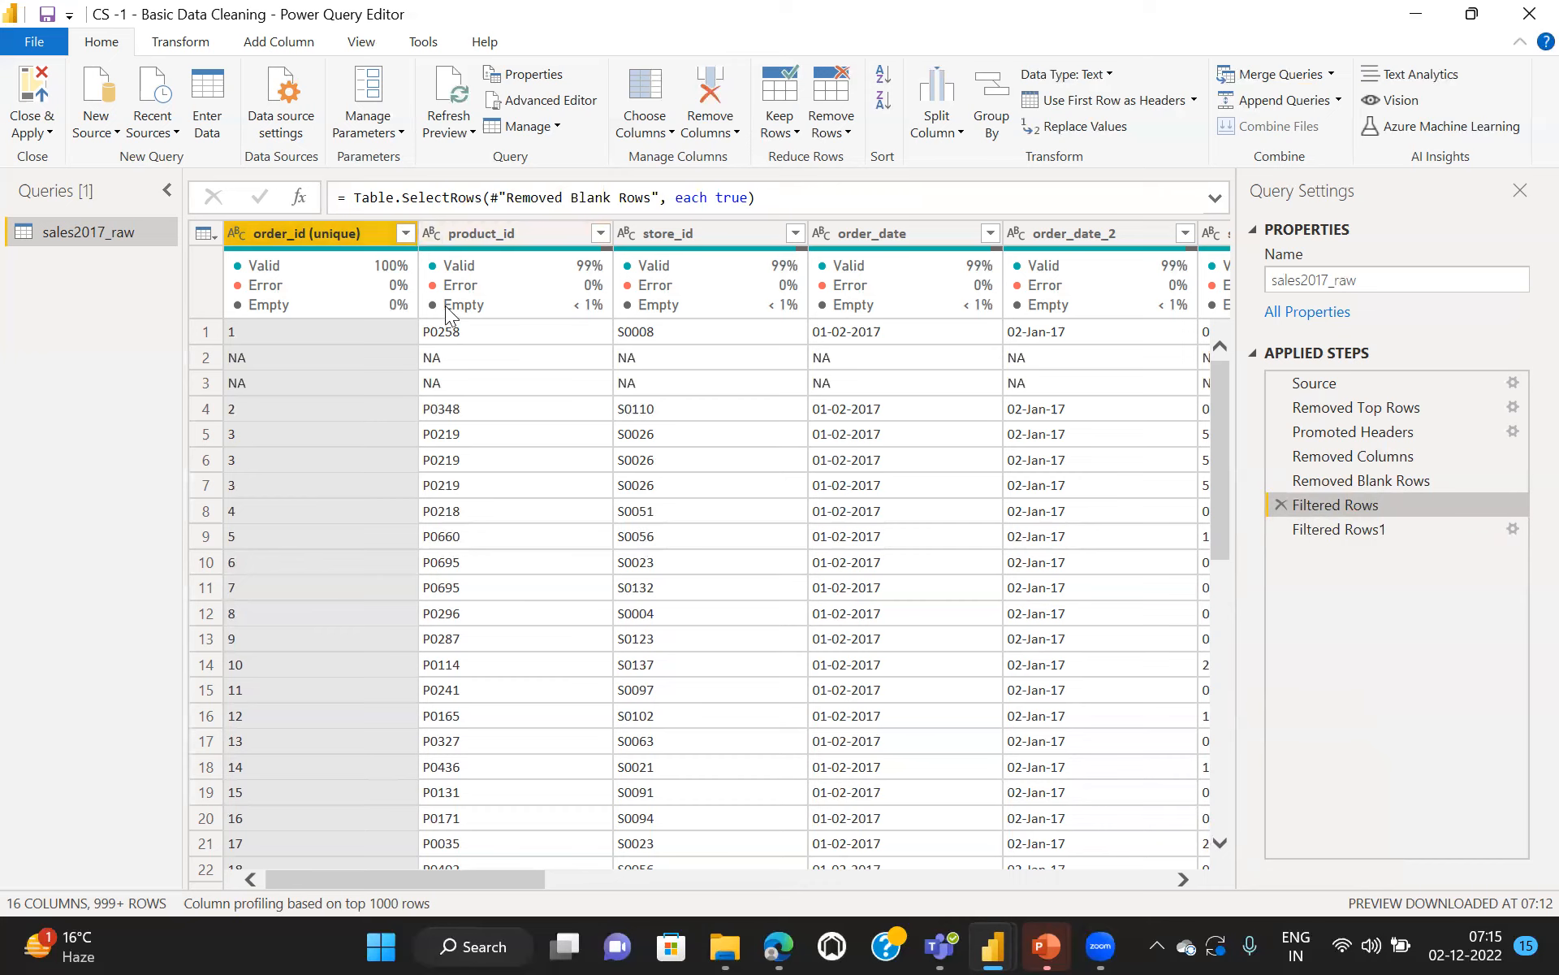
Step: Delete both Filtered Rows steps and filter the order_id (unique) column by excluding NA from its value list
left_click(1280, 533)
left_click(1281, 505)
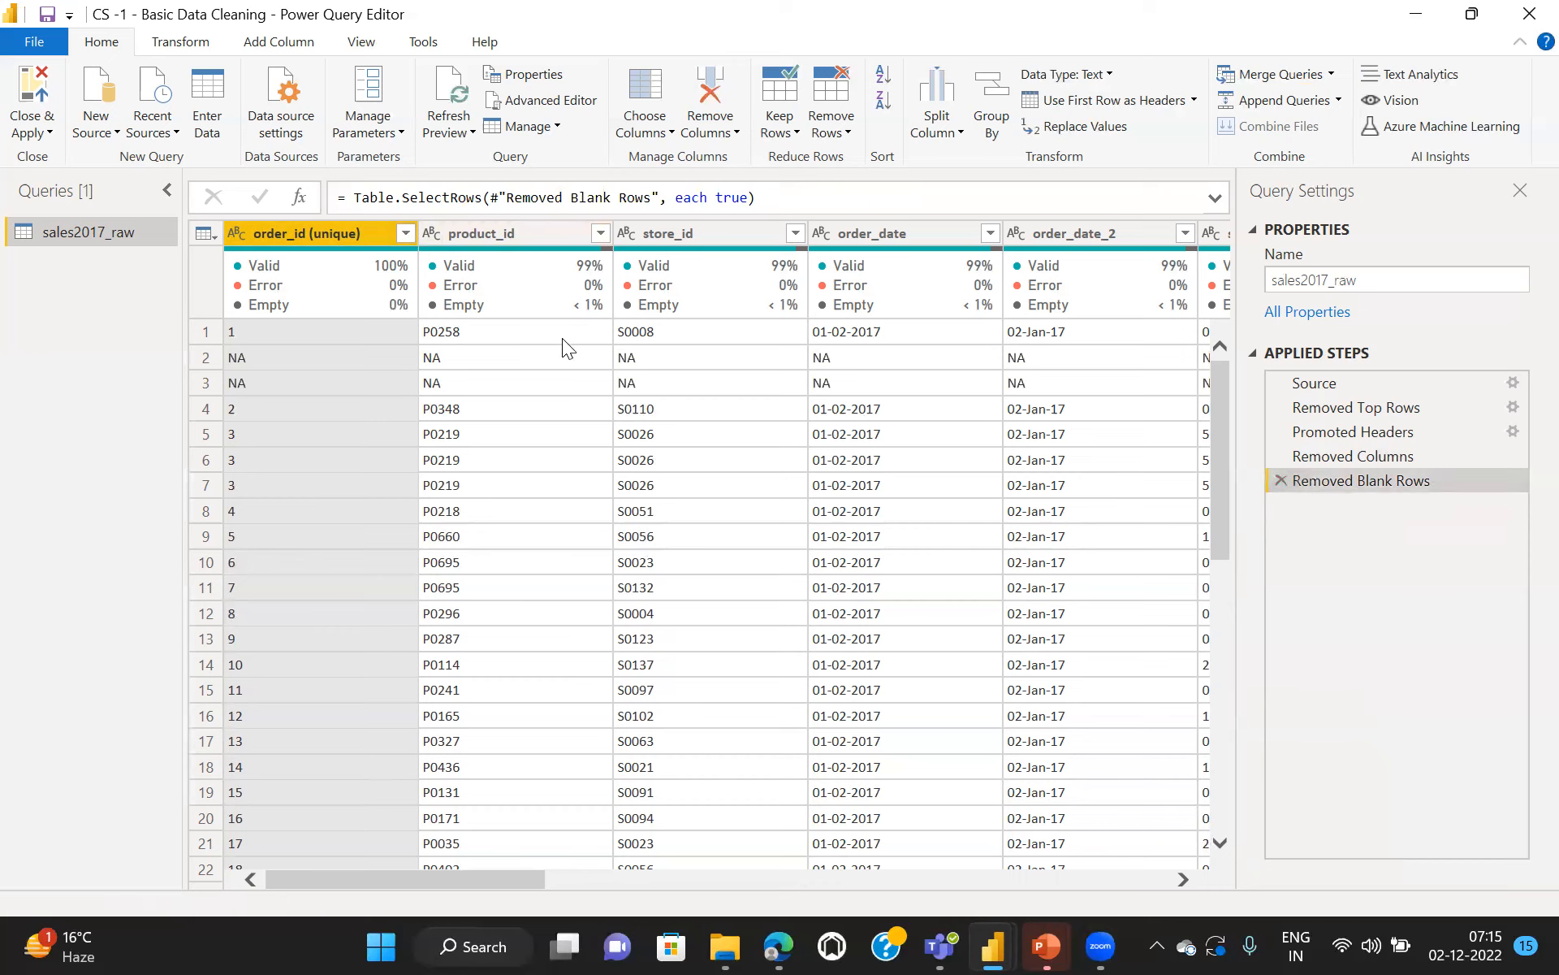
left_click(406, 233)
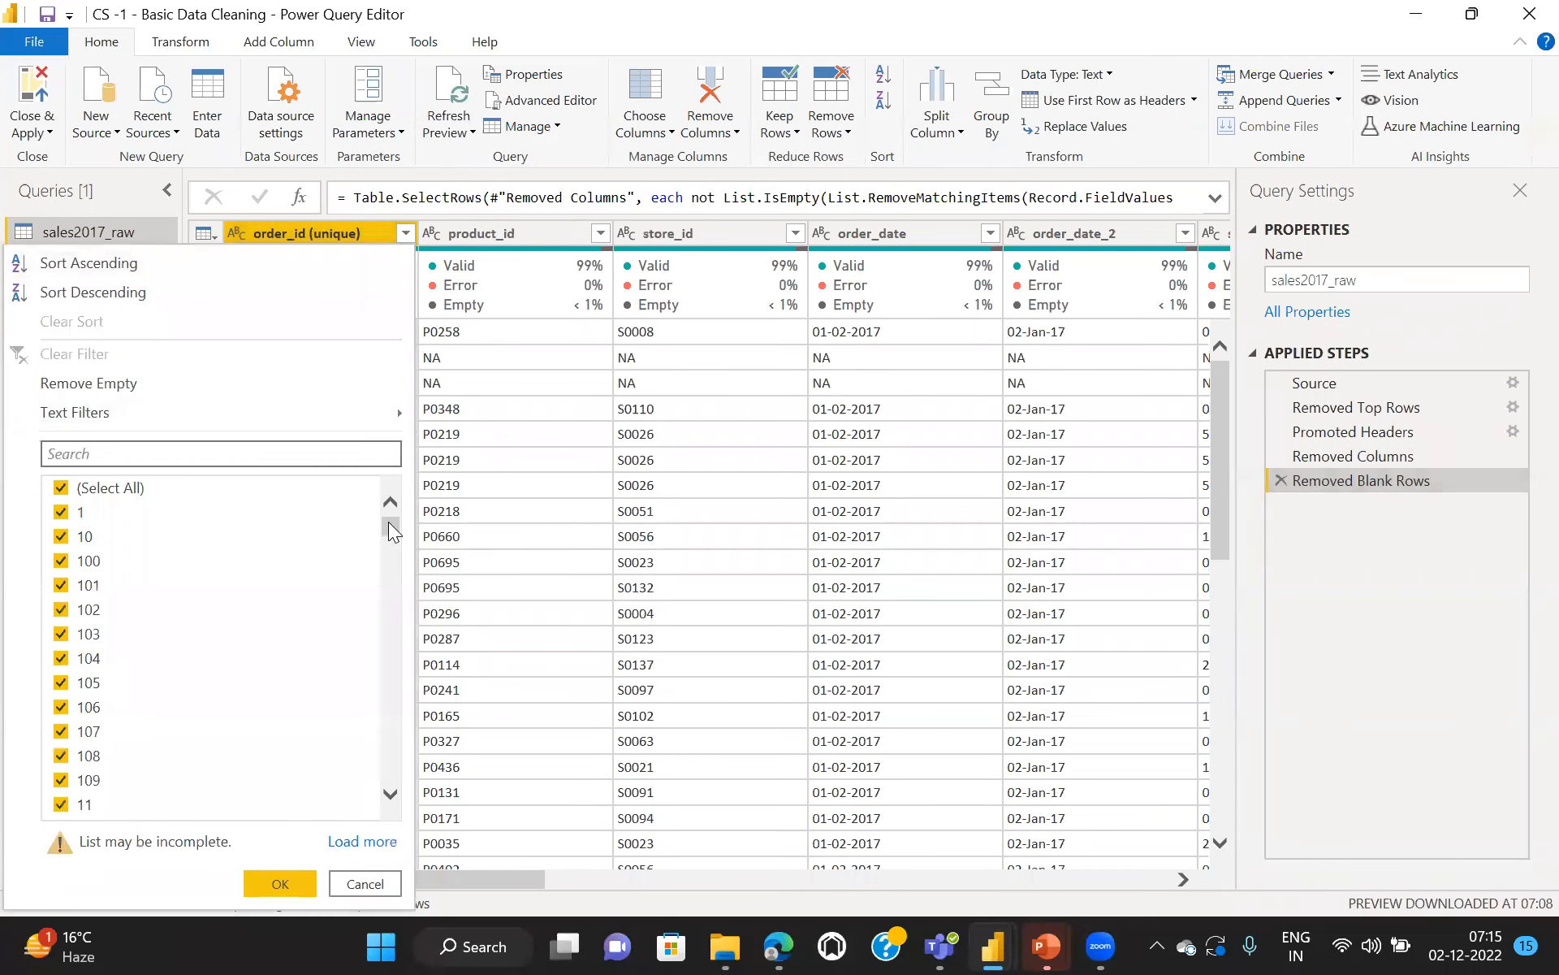
left_click_drag(388, 523, 395, 800)
left_click(62, 810)
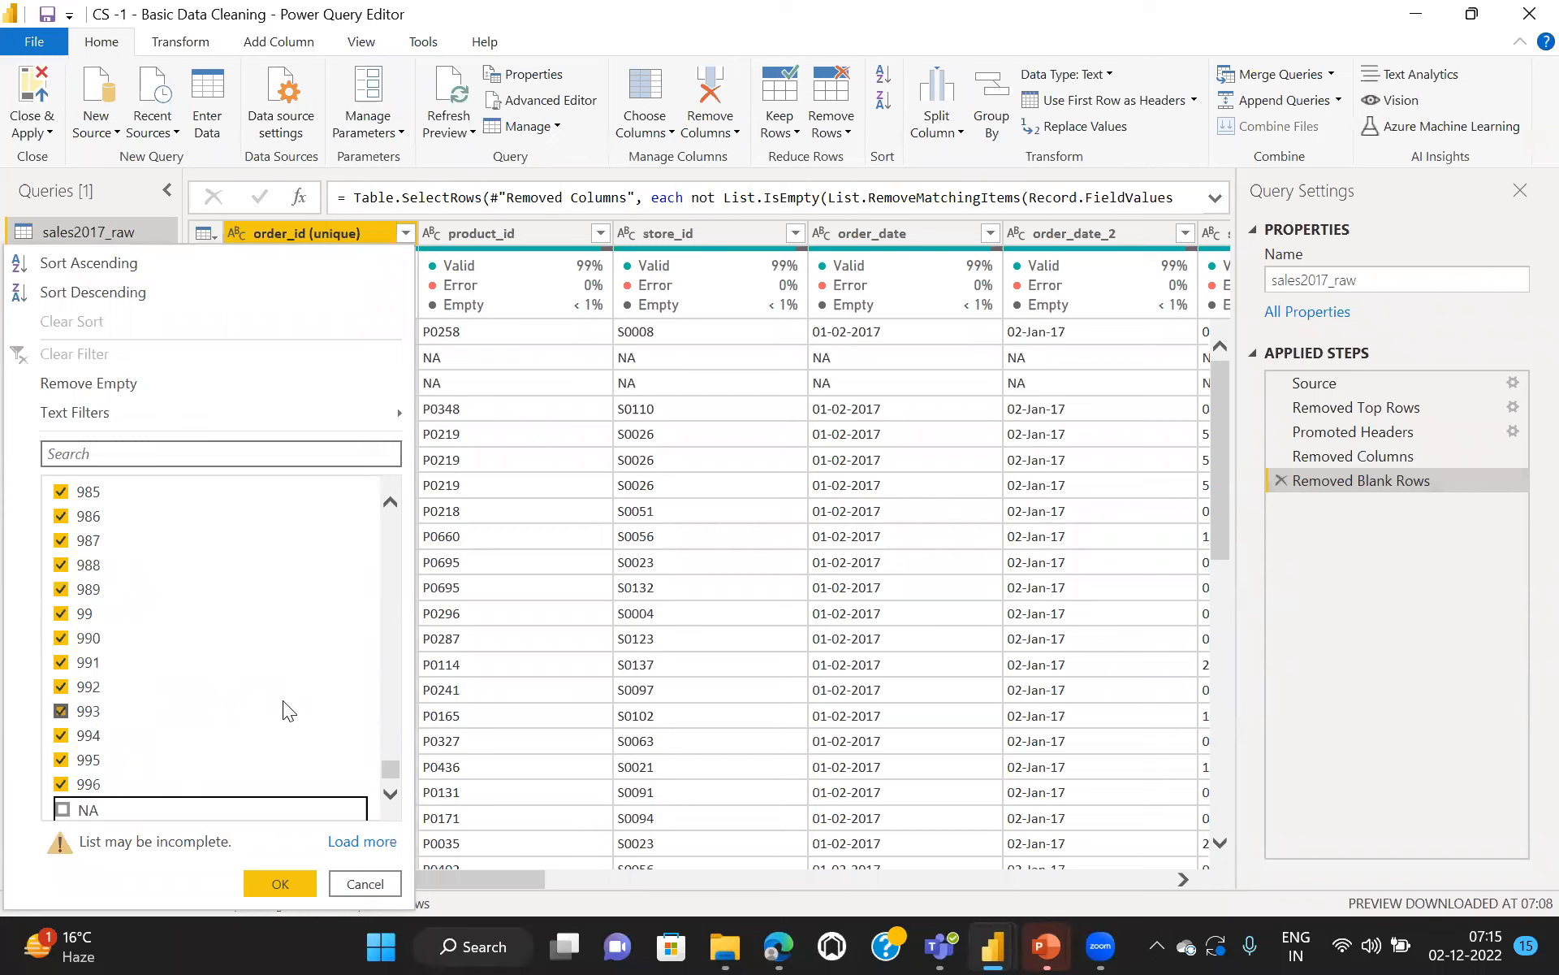
mouse_move(104, 419)
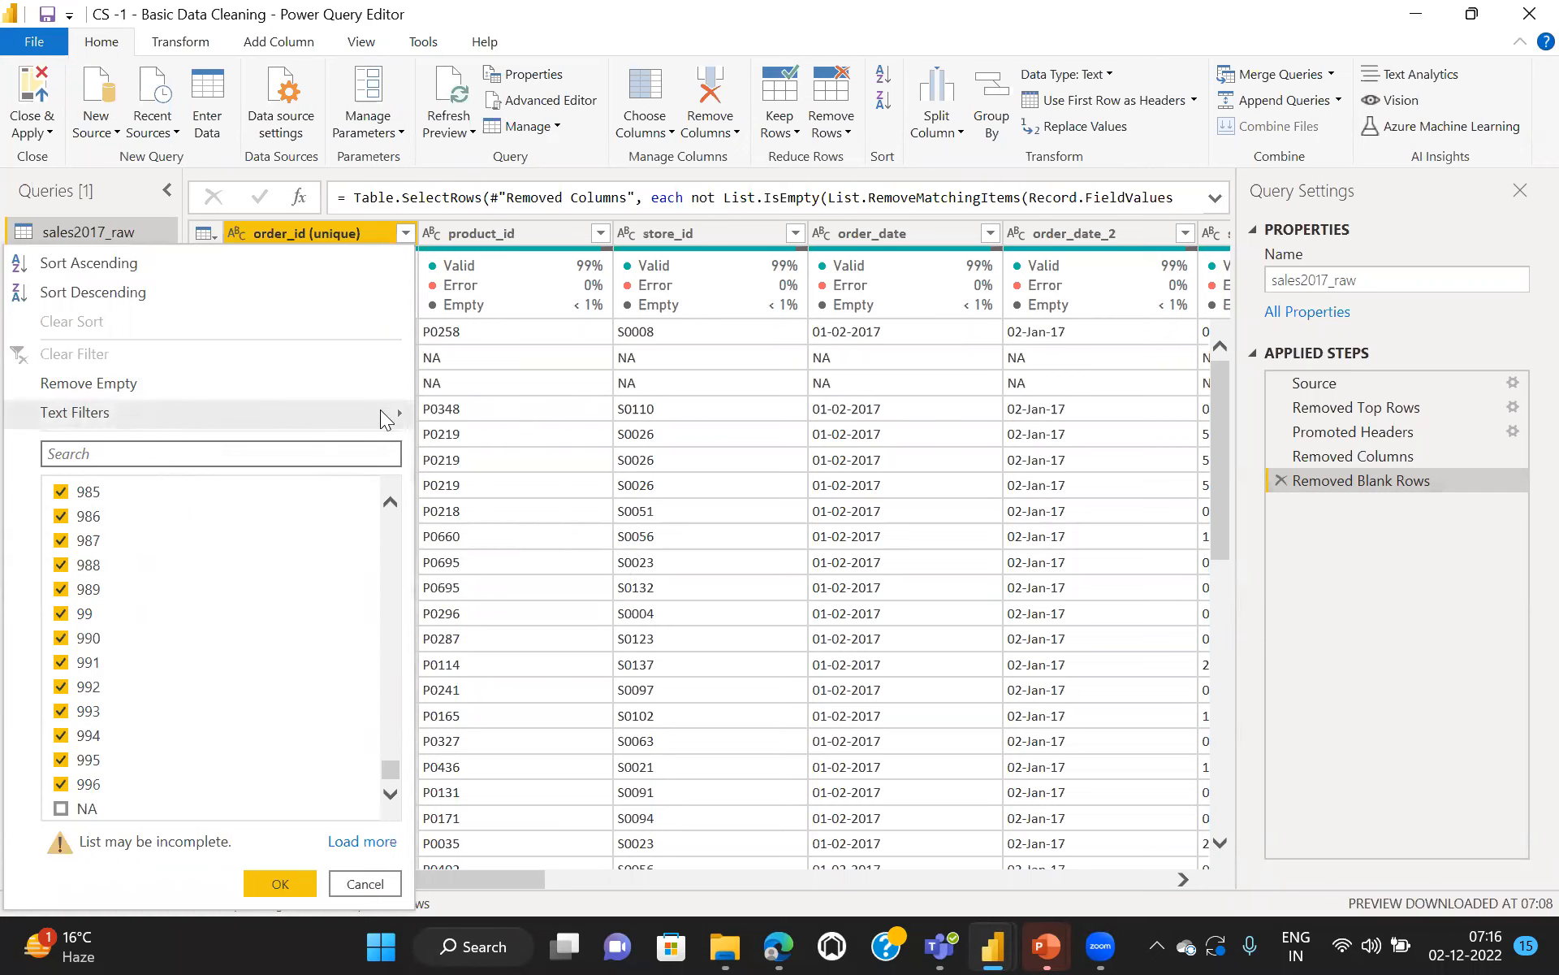
left_click(280, 885)
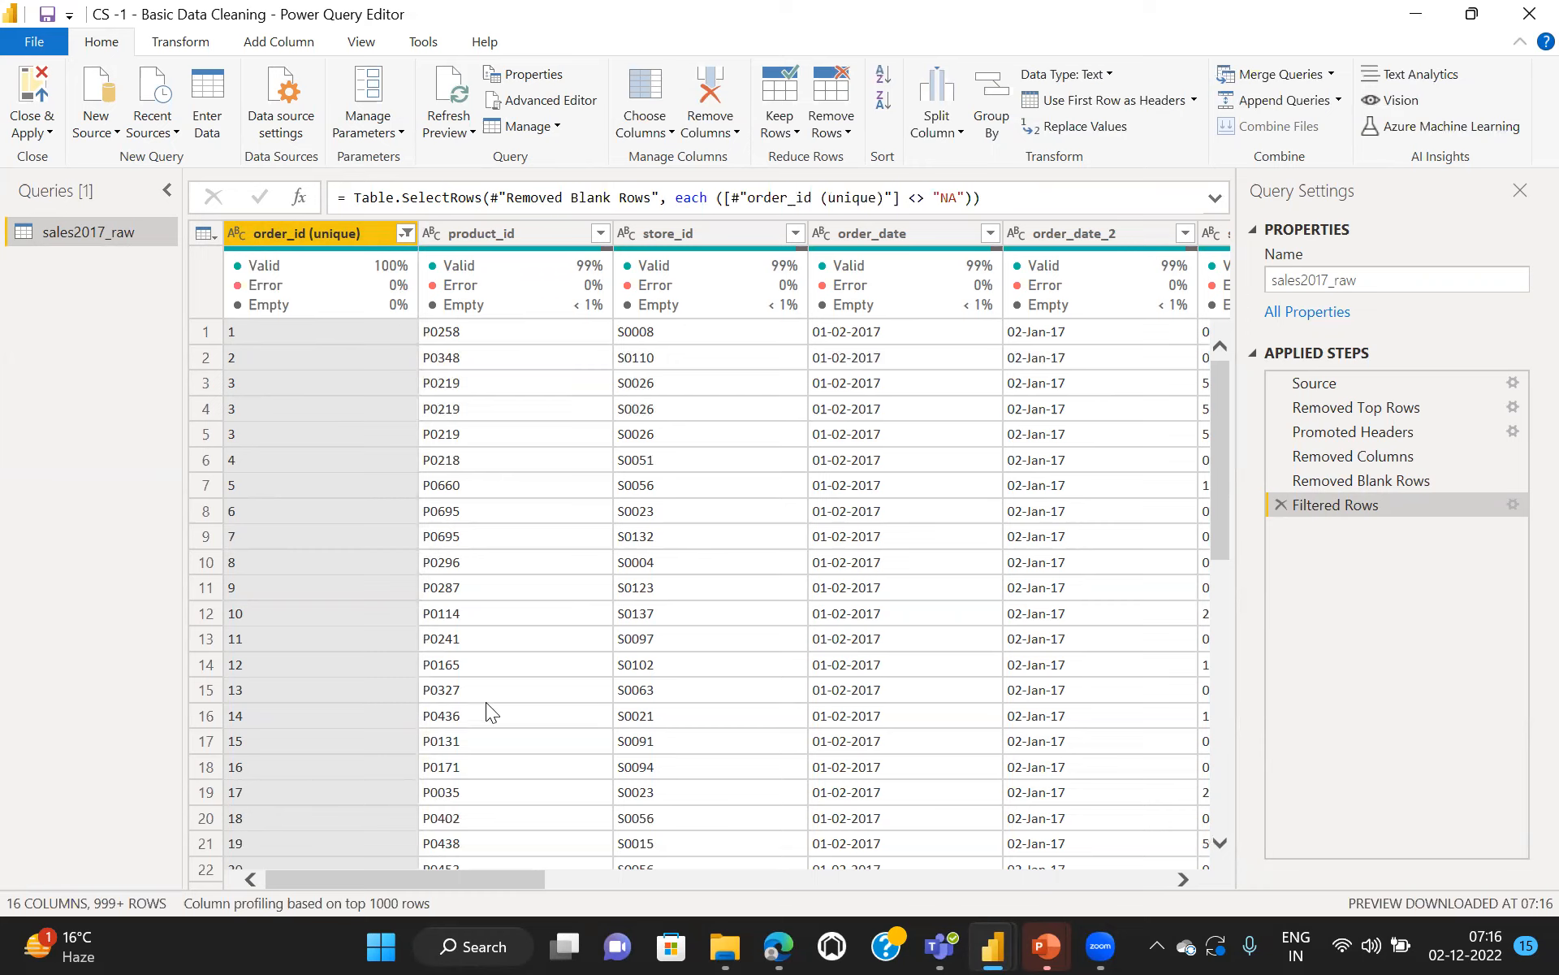
Step: Remove the duplicate rows based on the order_id (unique) column
left_click_drag(393, 880, 292, 869)
left_click(831, 122)
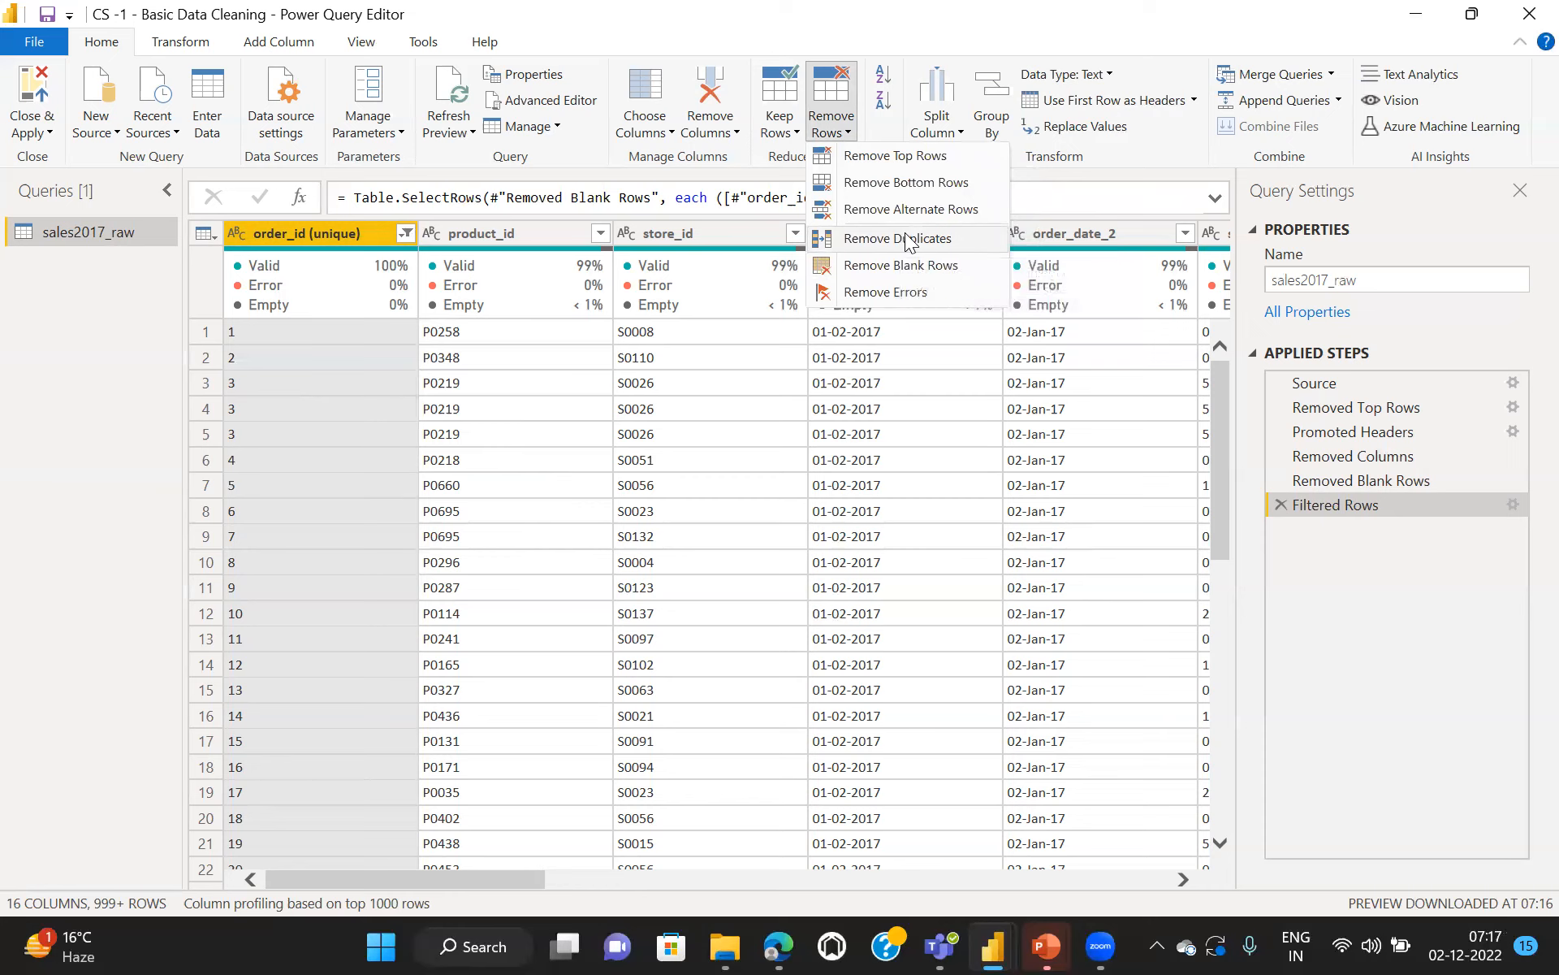
left_click(908, 241)
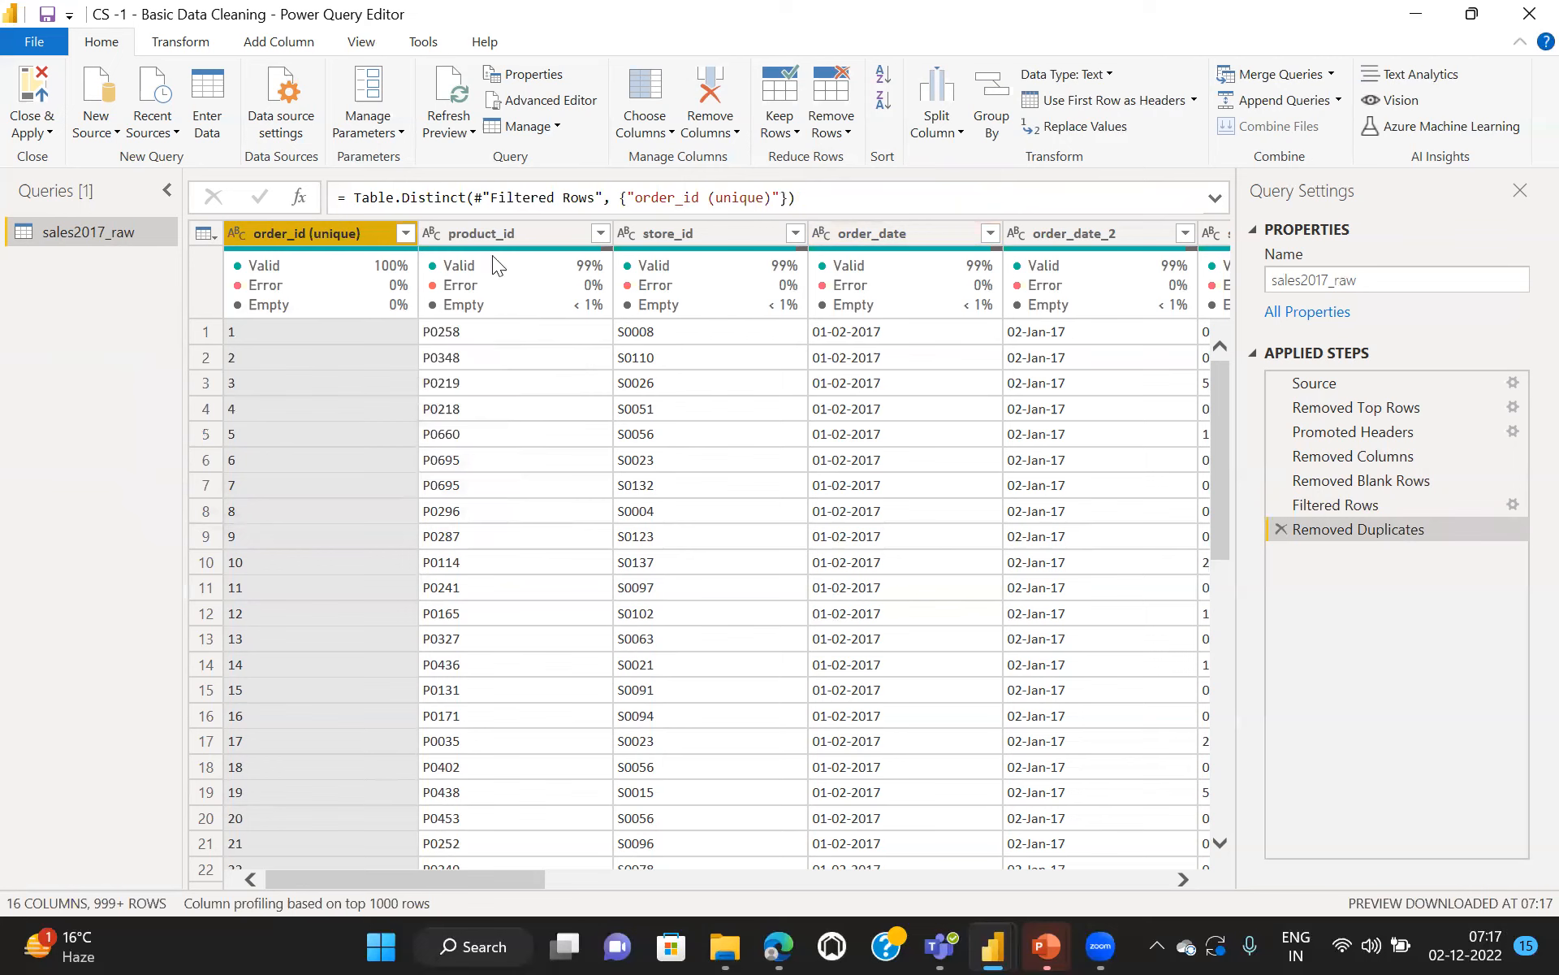
Step: Review the product_id column commands, the row removal options and the remaining columns across to promo_discount_2
right_click(517, 233)
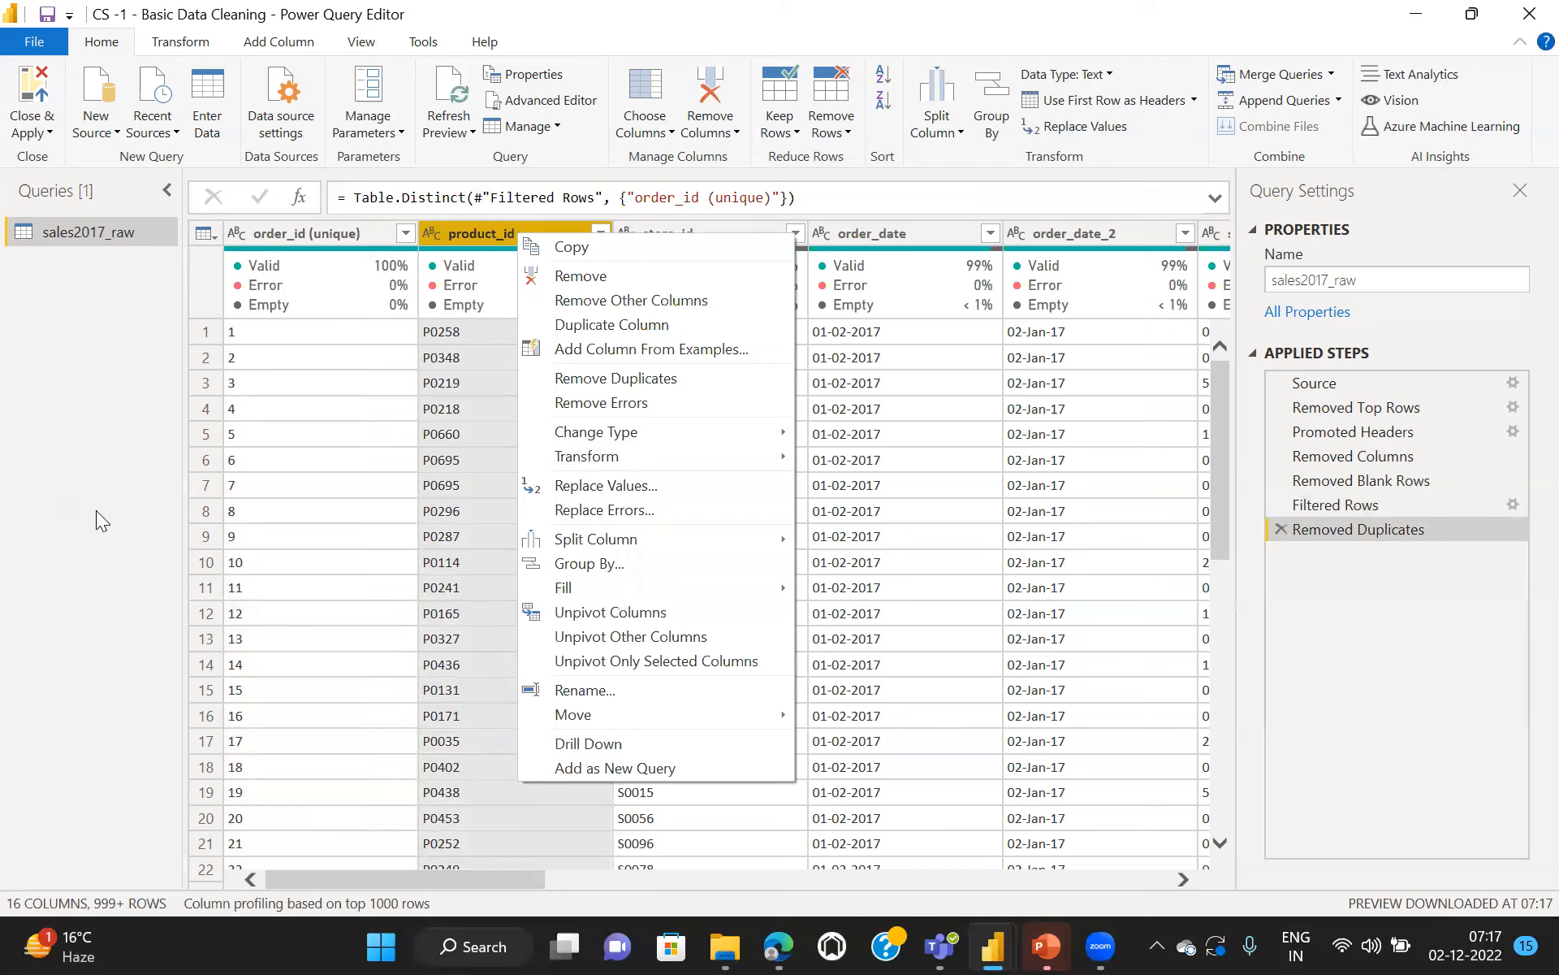
key("Escape")
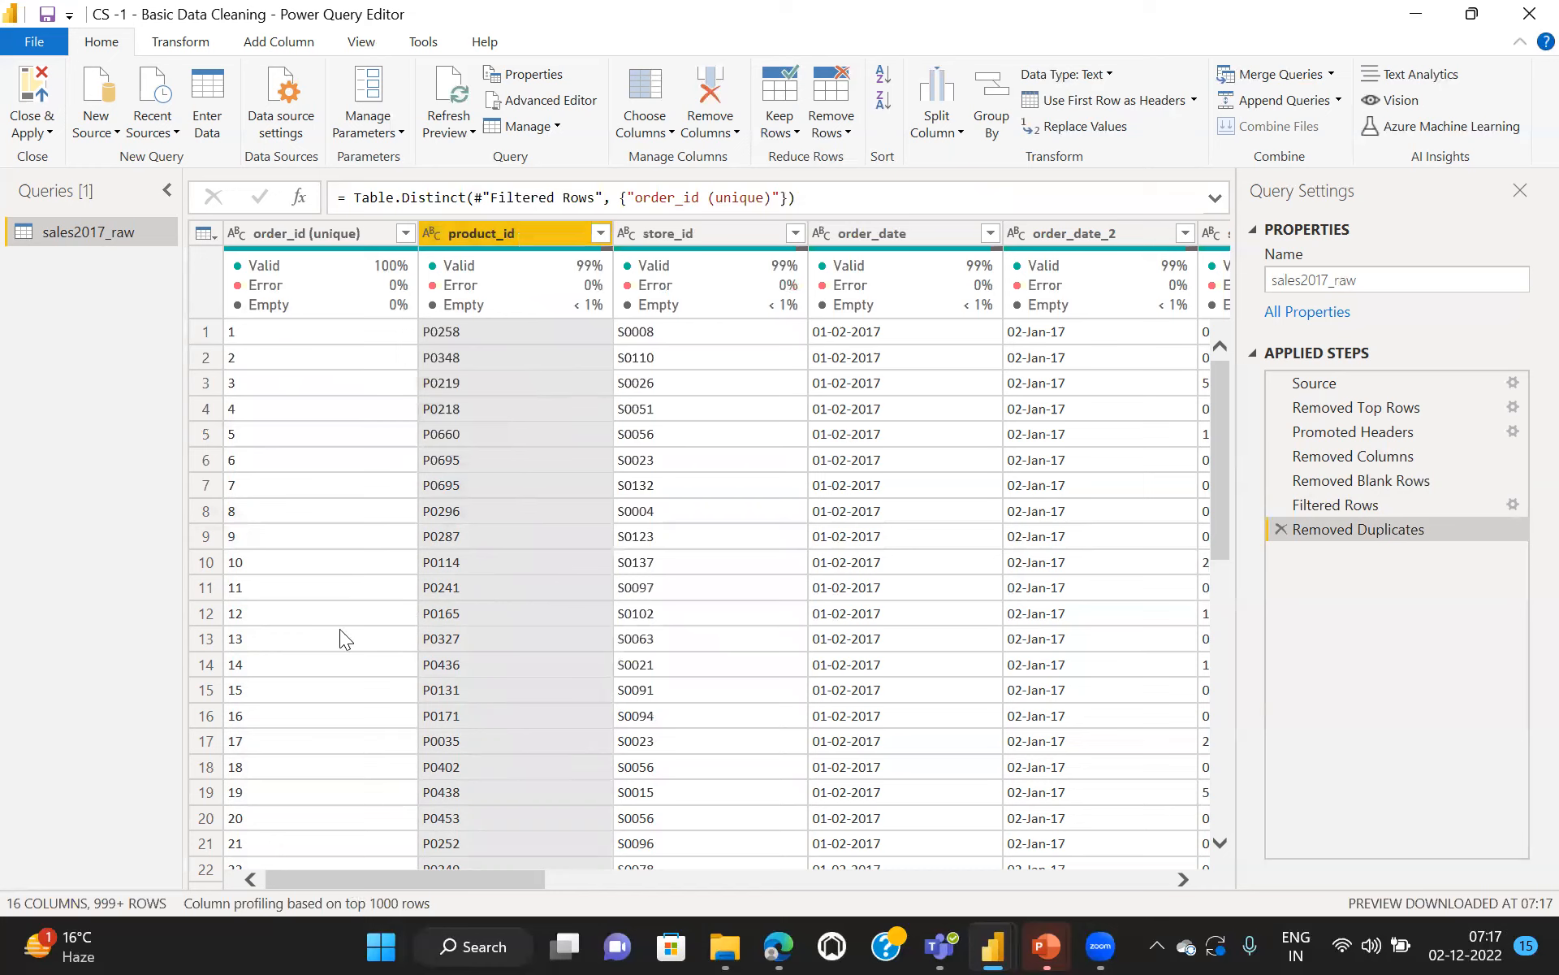
left_click(320, 463)
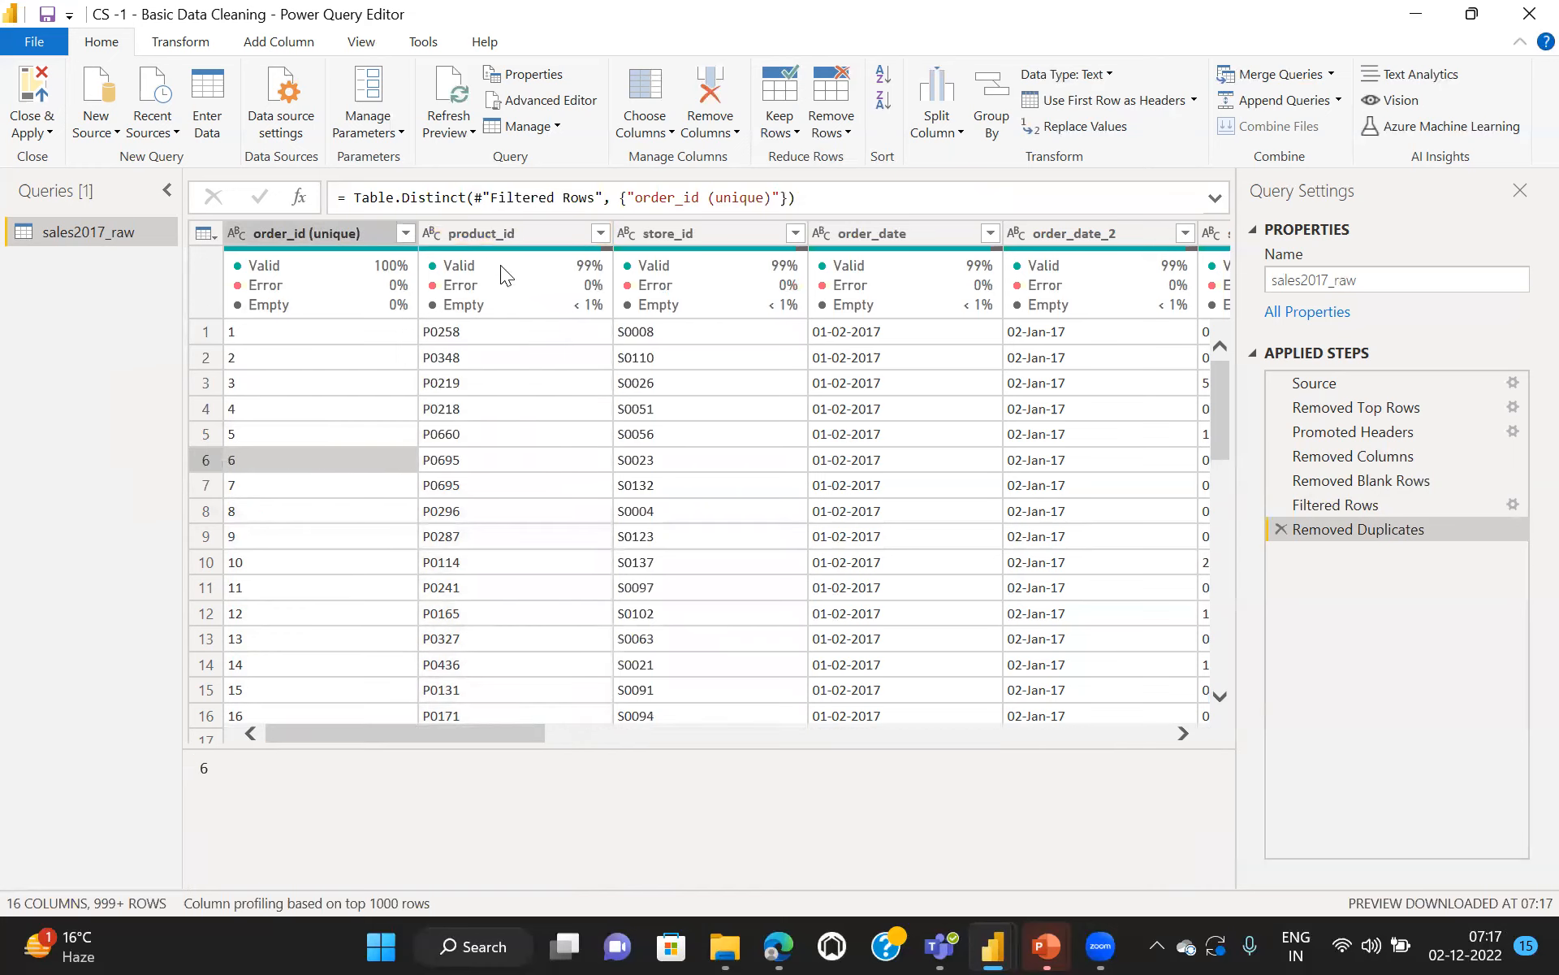
mouse_move(500, 264)
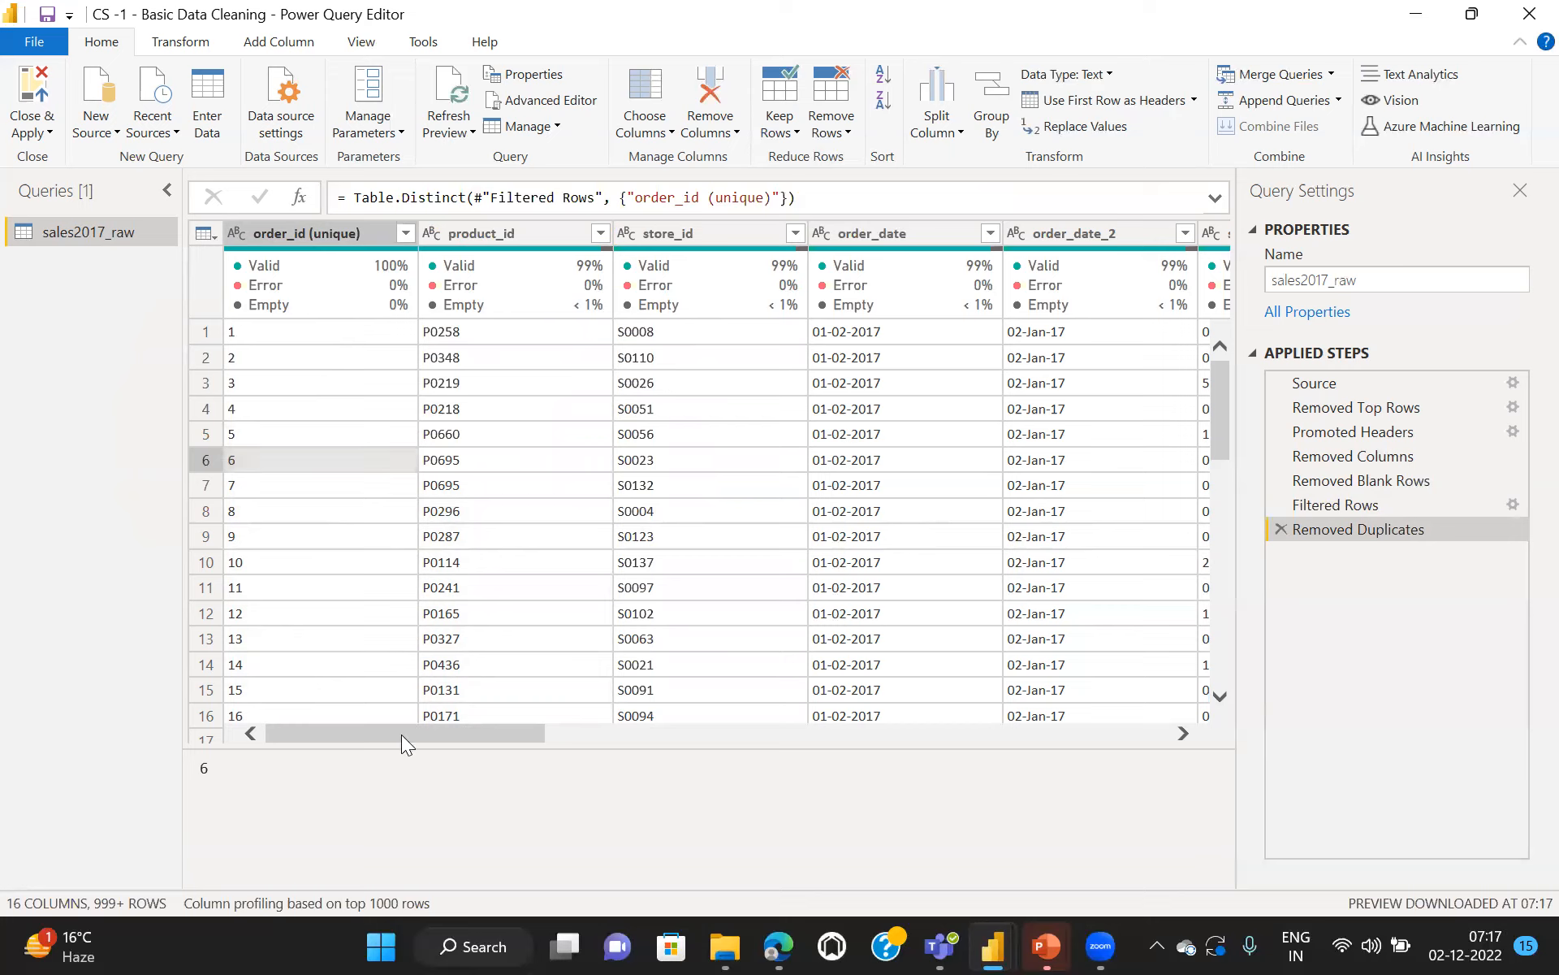
left_click_drag(402, 734, 260, 762)
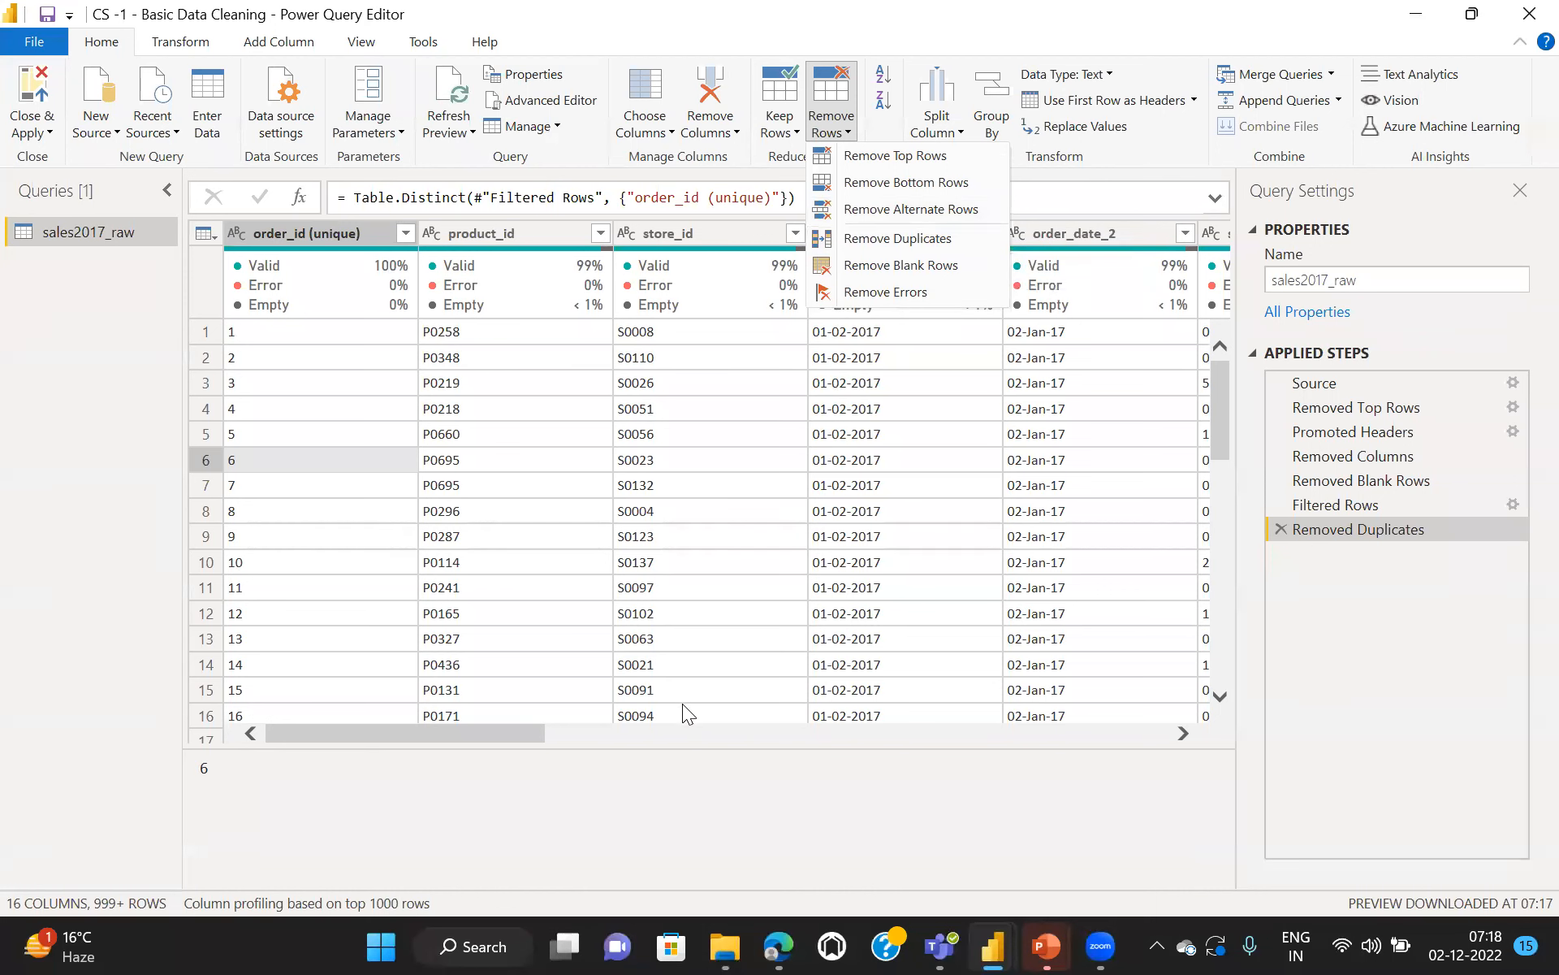
left_click(717, 758)
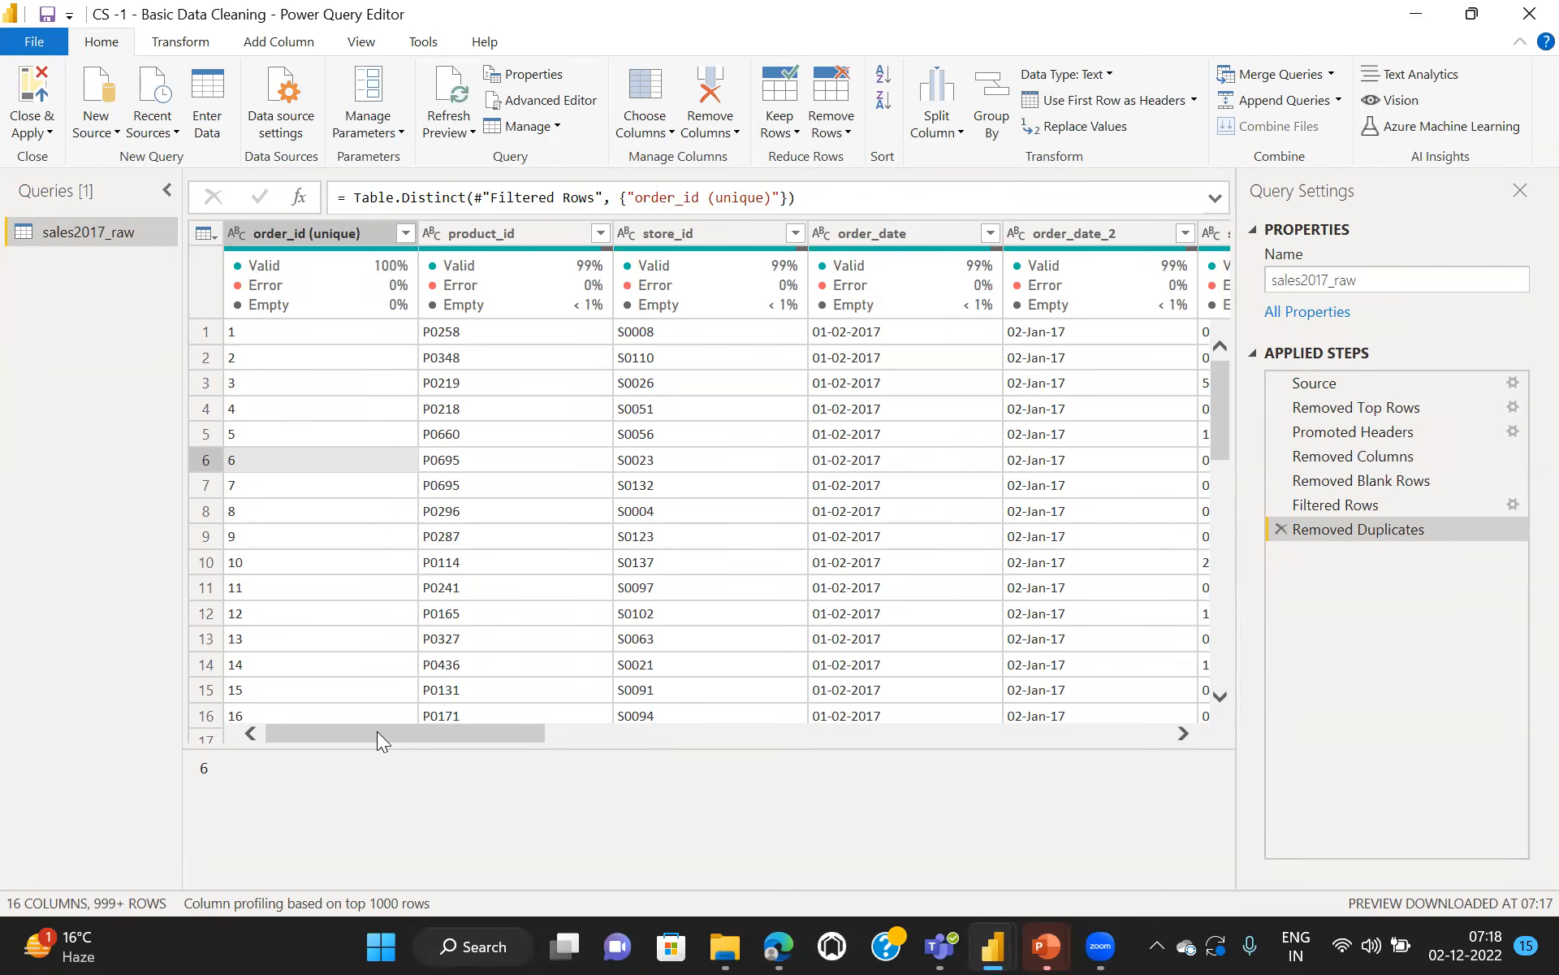
left_click_drag(377, 731, 877, 699)
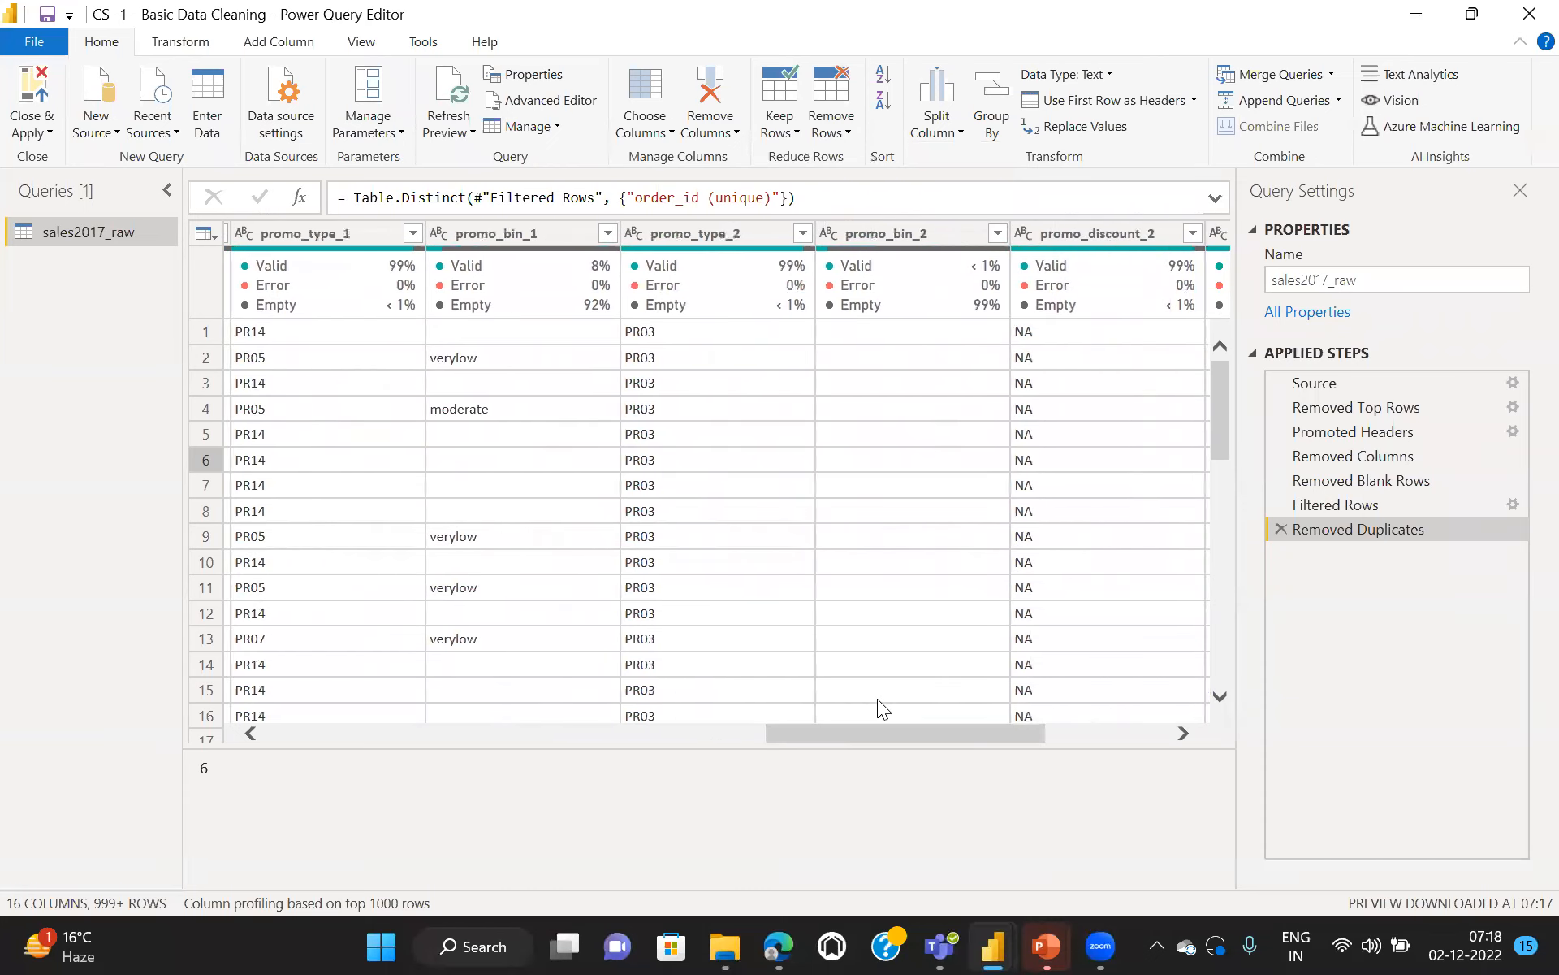
Step: Check the filter values of the promo_bin_2 column and remove that column from the table
mouse_move(917, 251)
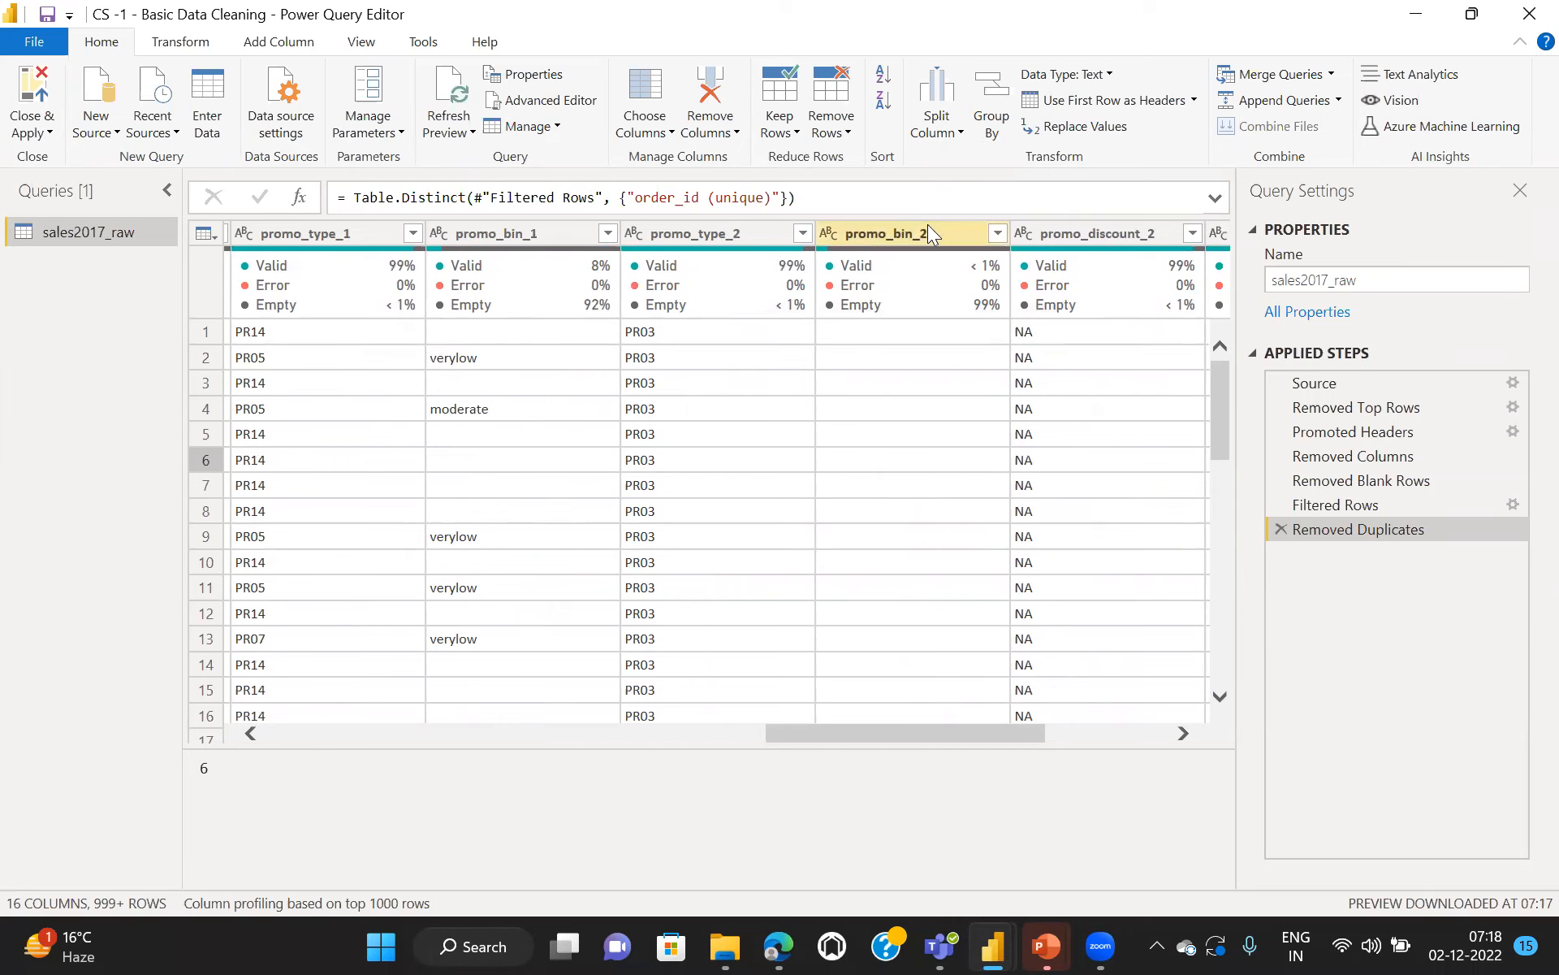
left_click(997, 234)
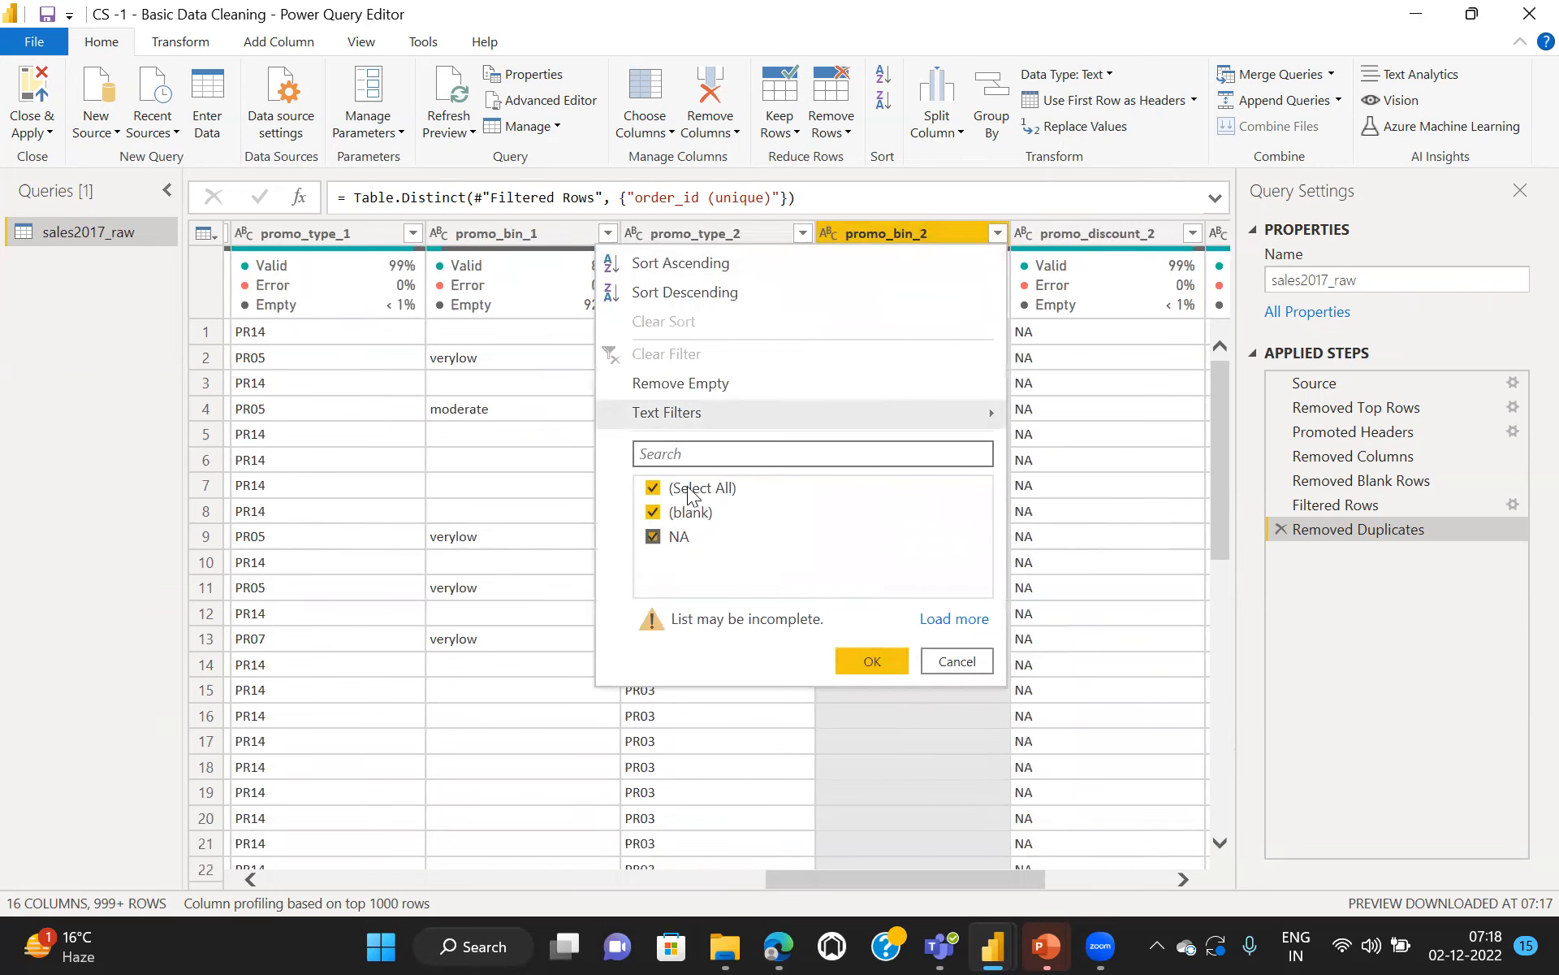
left_click(959, 663)
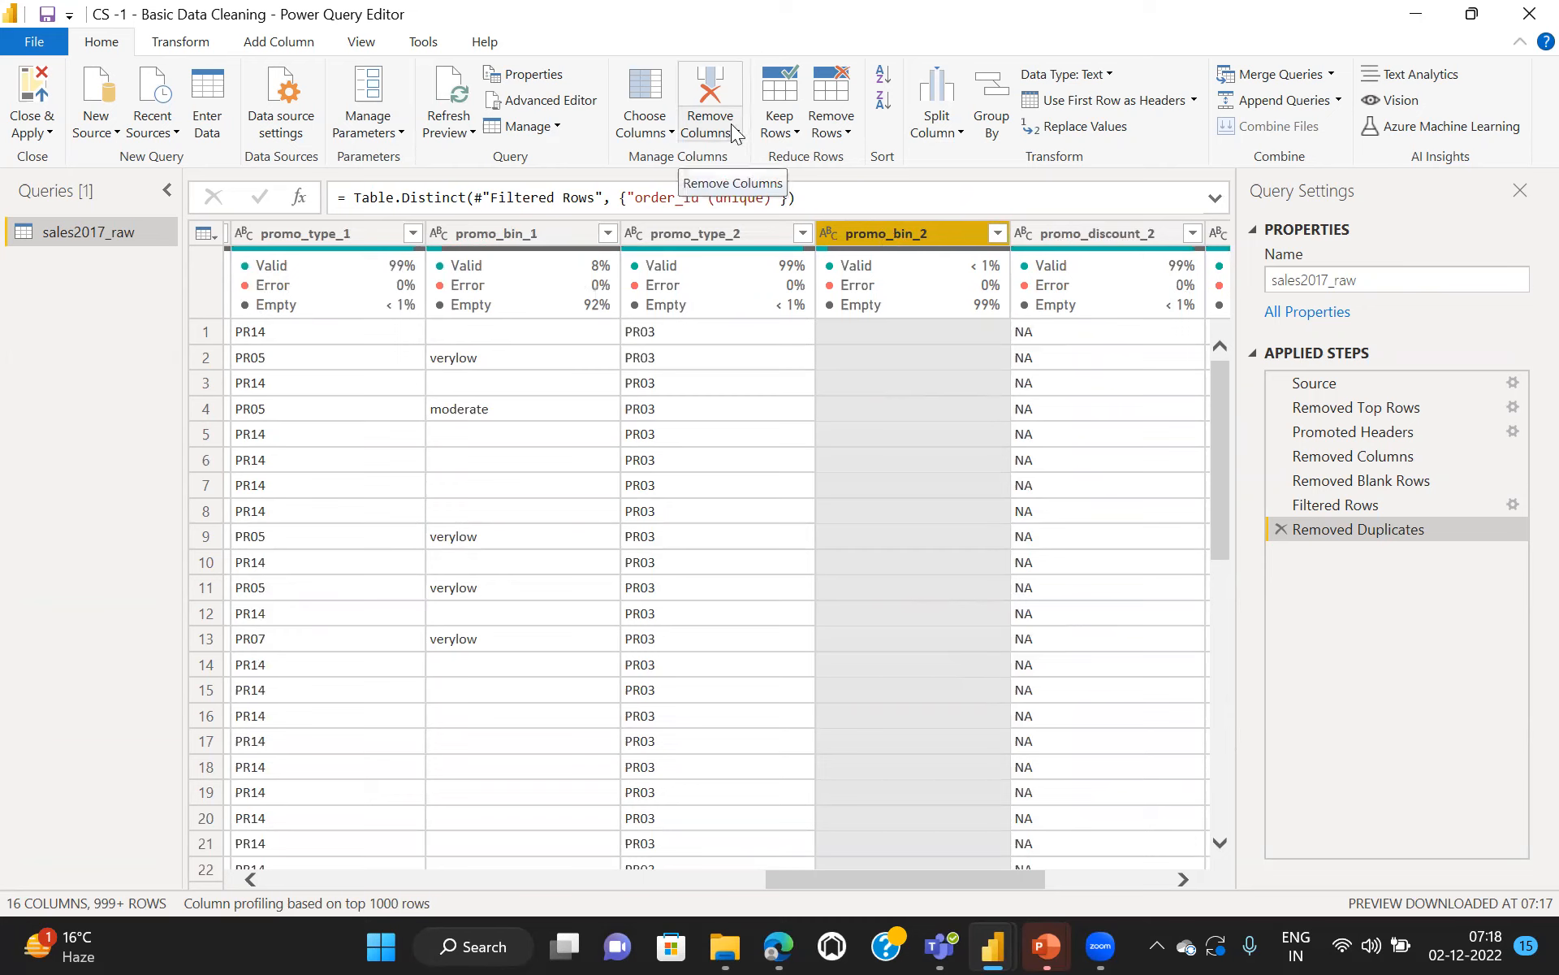
left_click(711, 93)
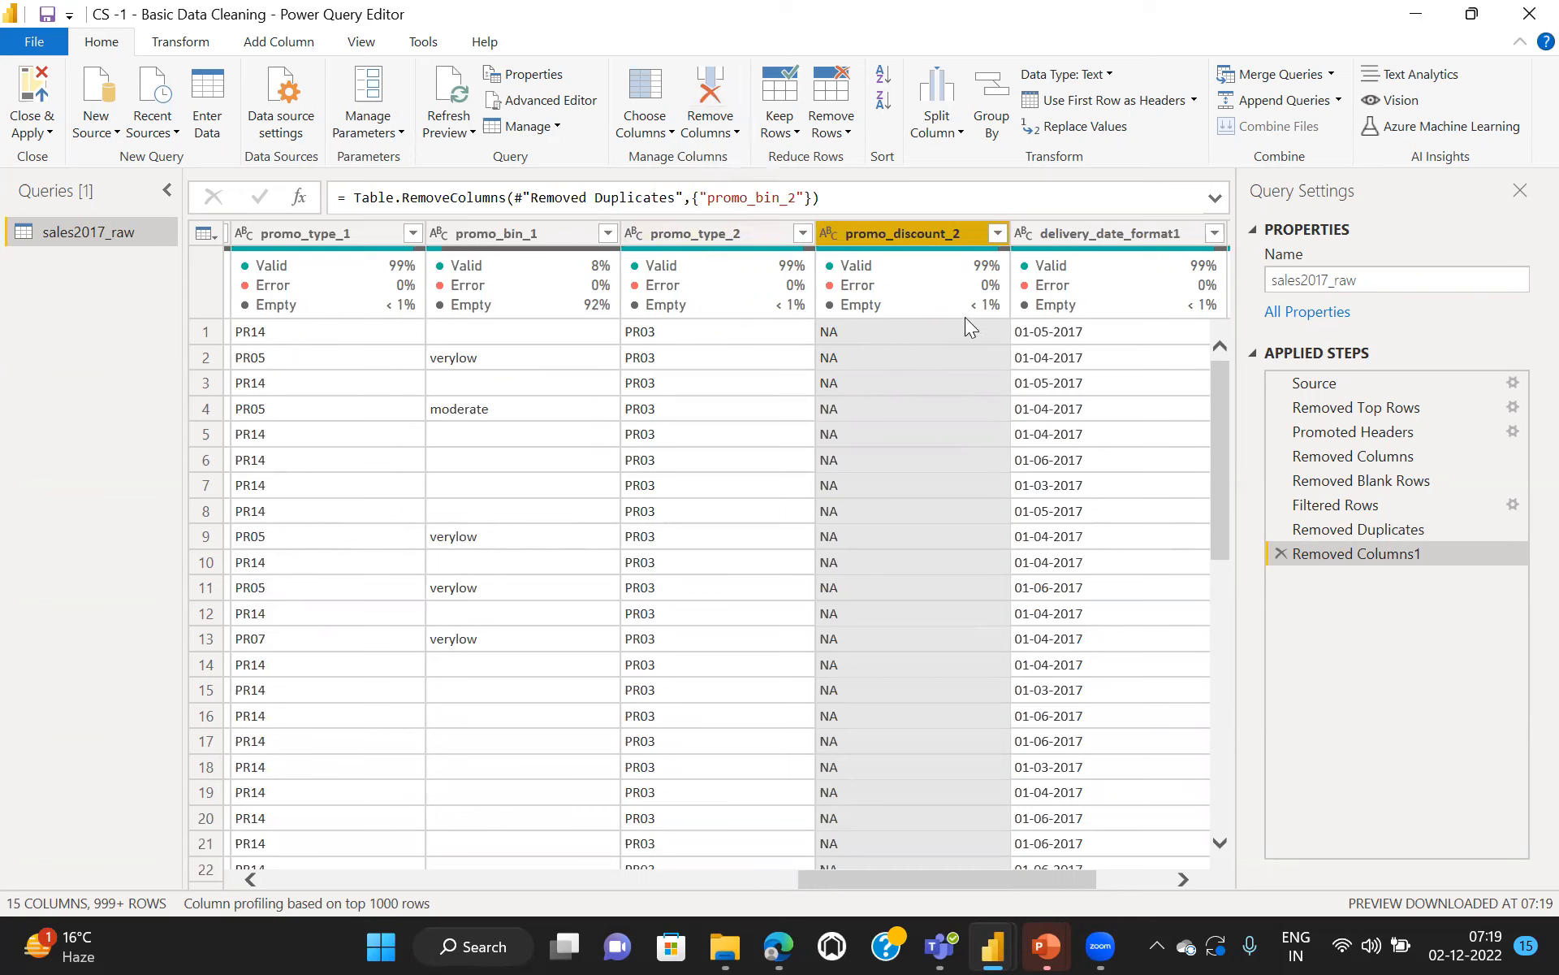
Step: Check the filter values of the promo_discount_2 column and remove that column from the table
mouse_move(971, 280)
left_click(998, 234)
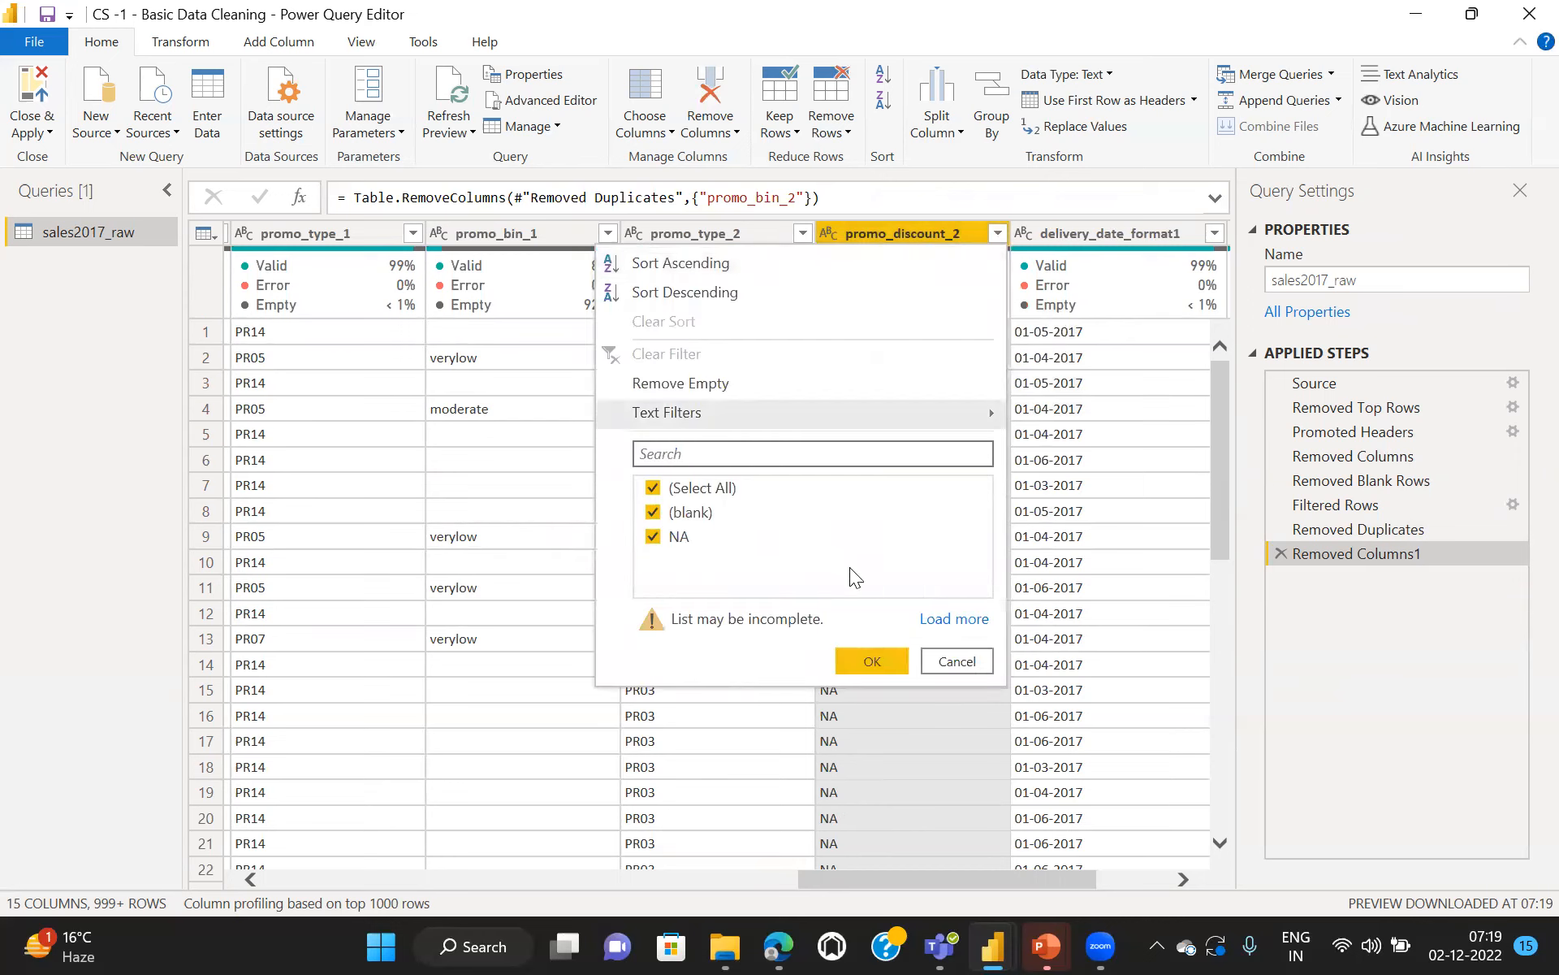
left_click(955, 661)
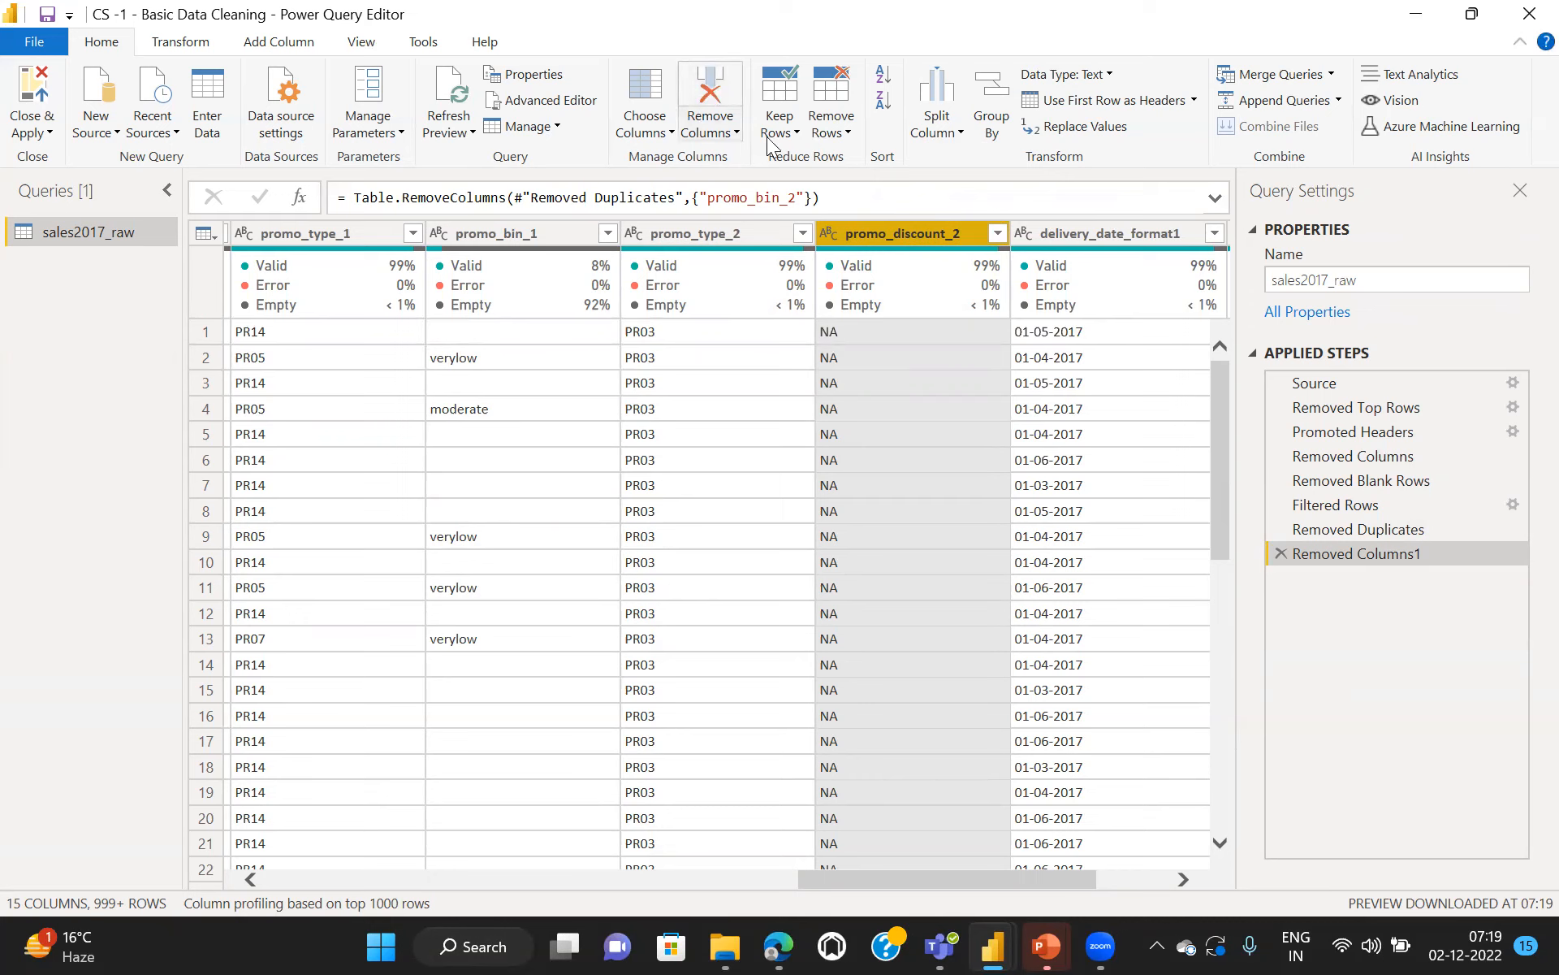
right_click(863, 231)
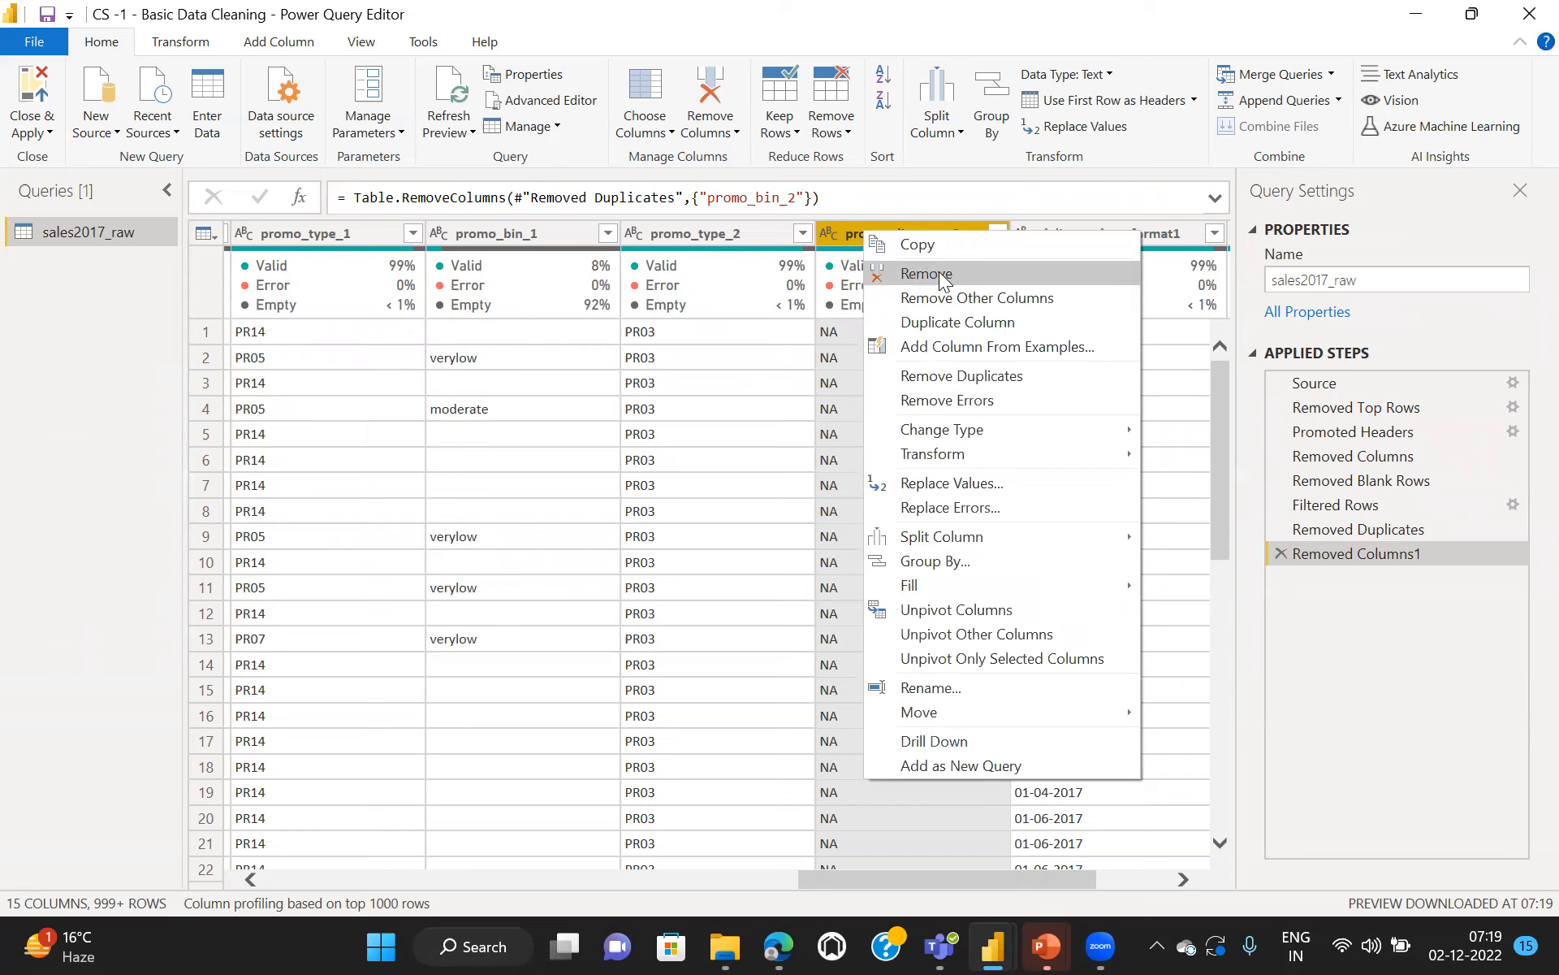
left_click(828, 234)
left_click(886, 232)
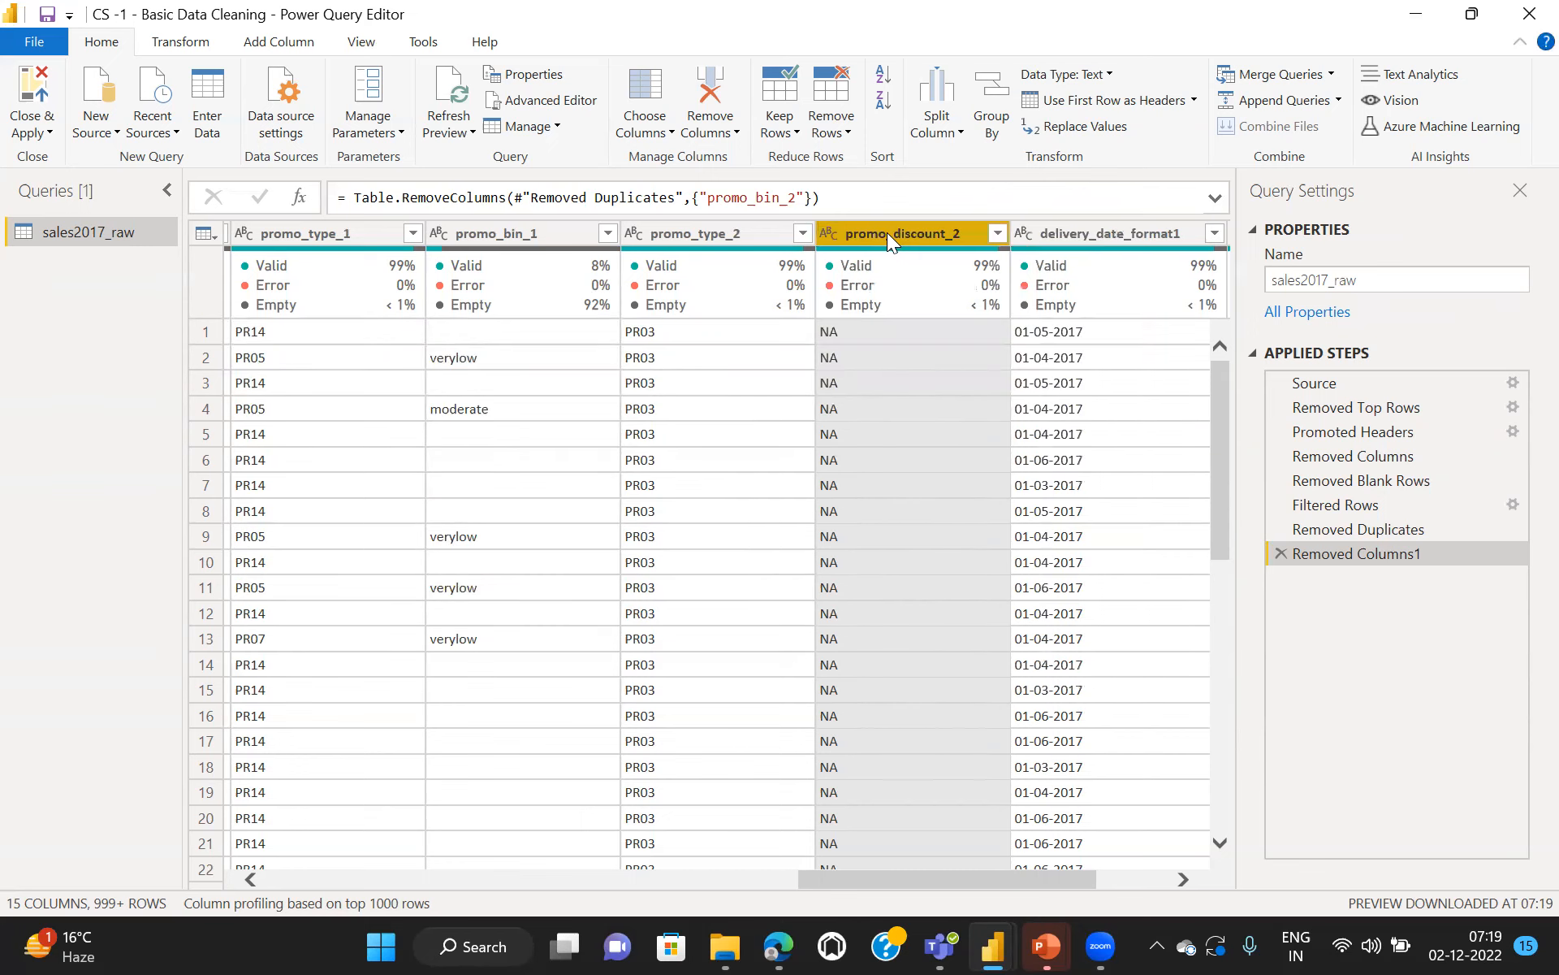
right_click(887, 232)
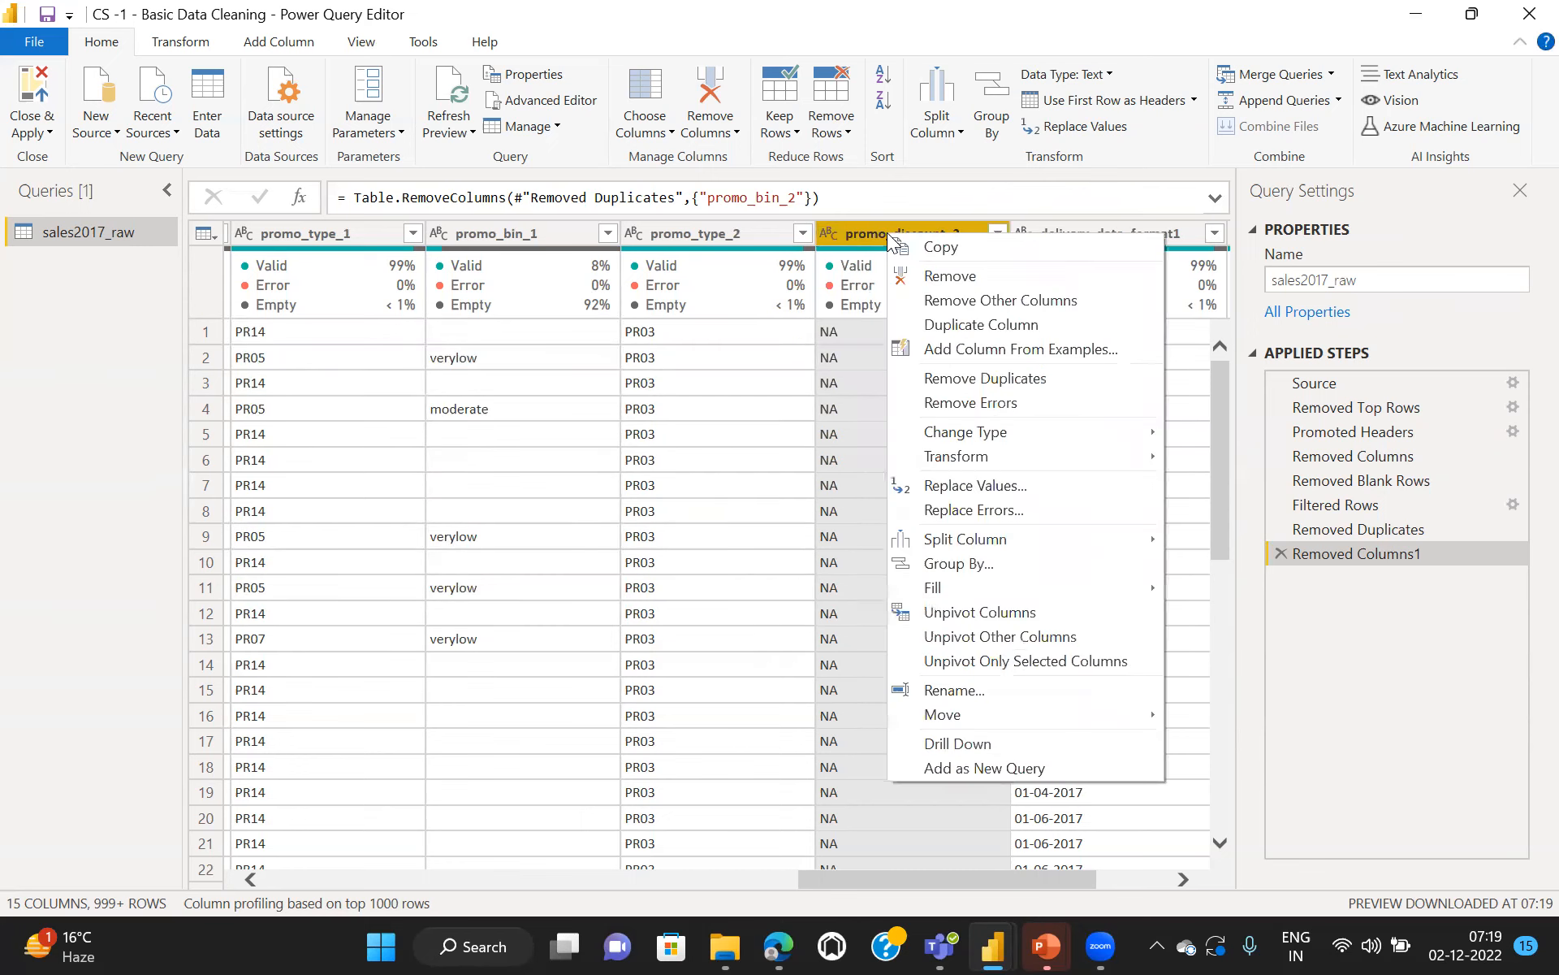
left_click(949, 276)
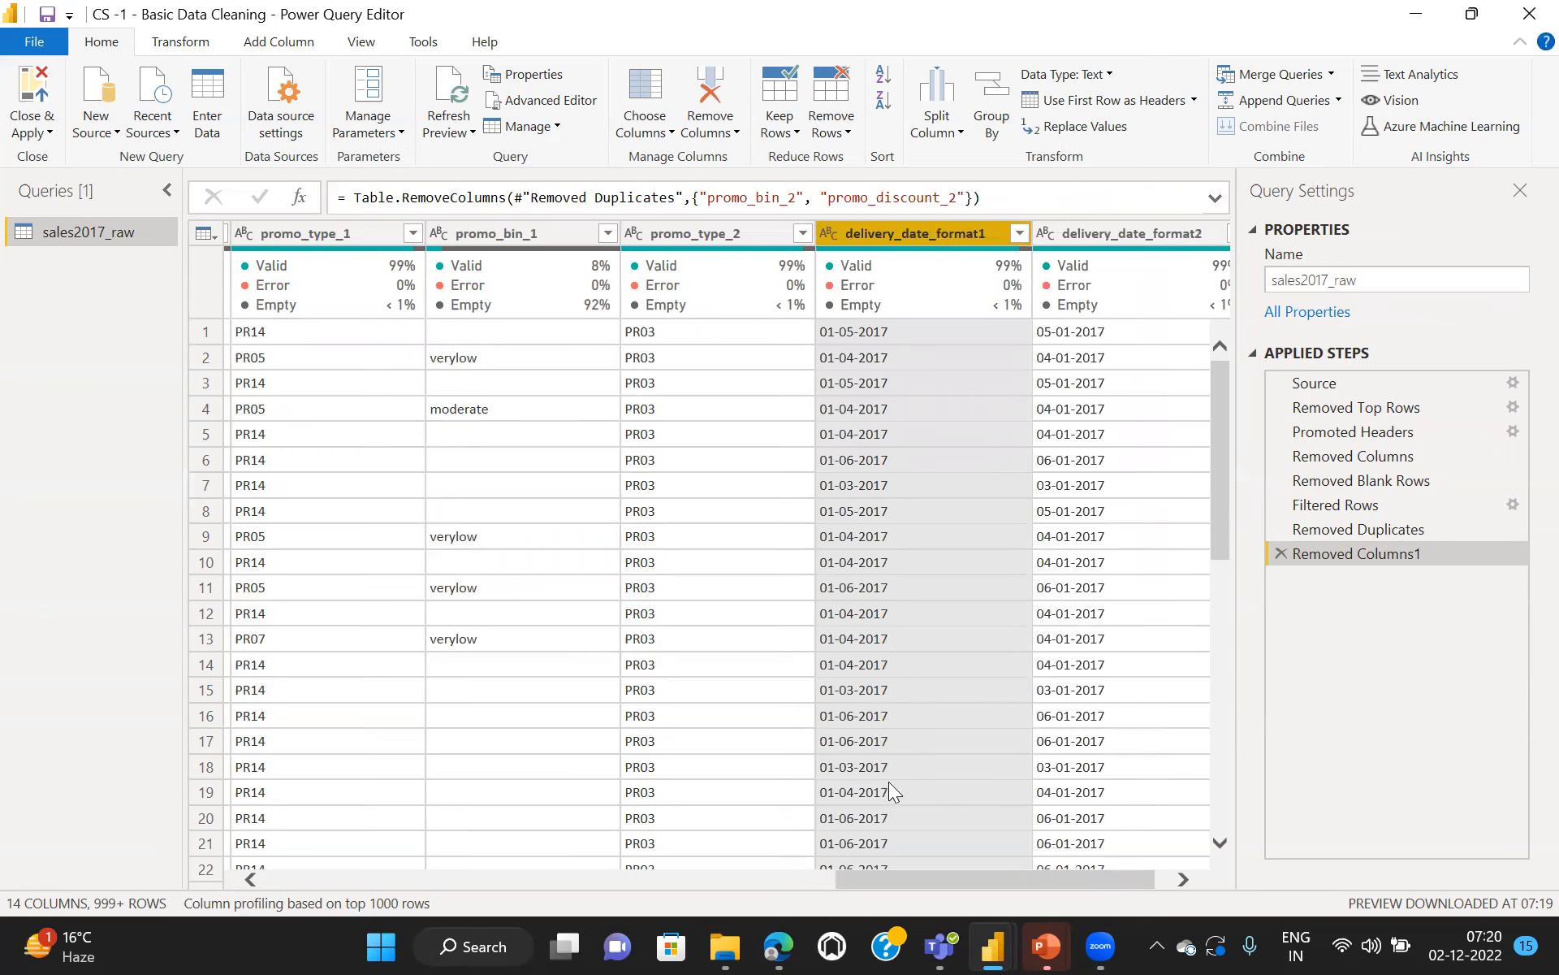
Step: Examine the remaining columns from order_id (unique) to delivery_date_format2 for their values, quality figures and data types
left_click_drag(885, 879, 1028, 888)
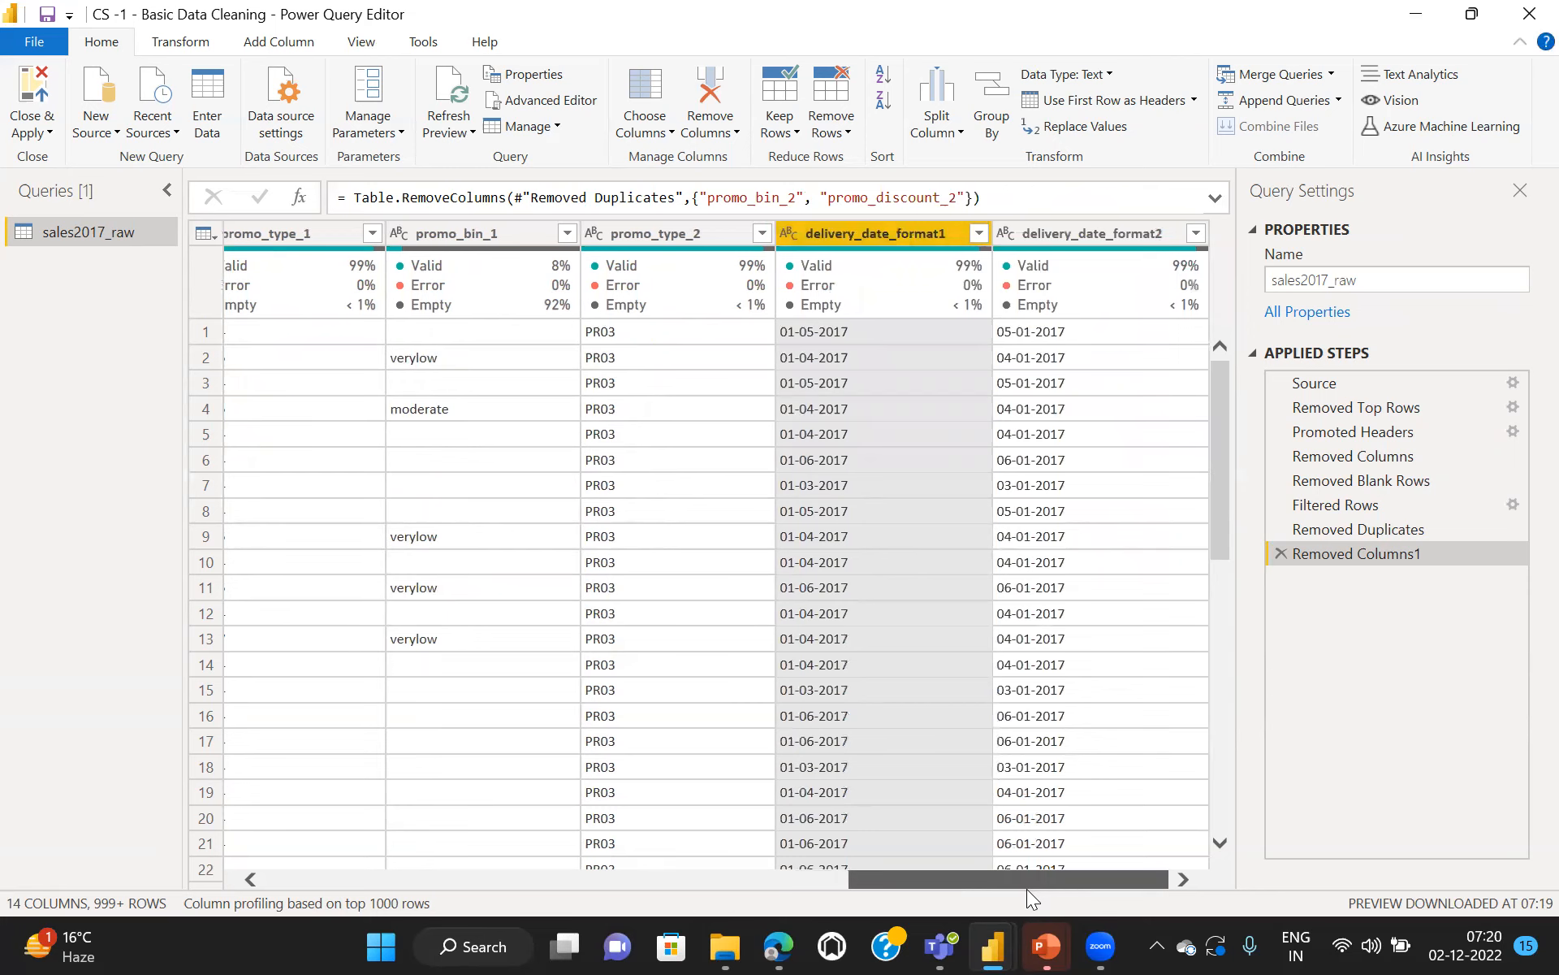
left_click_drag(870, 879, 279, 864)
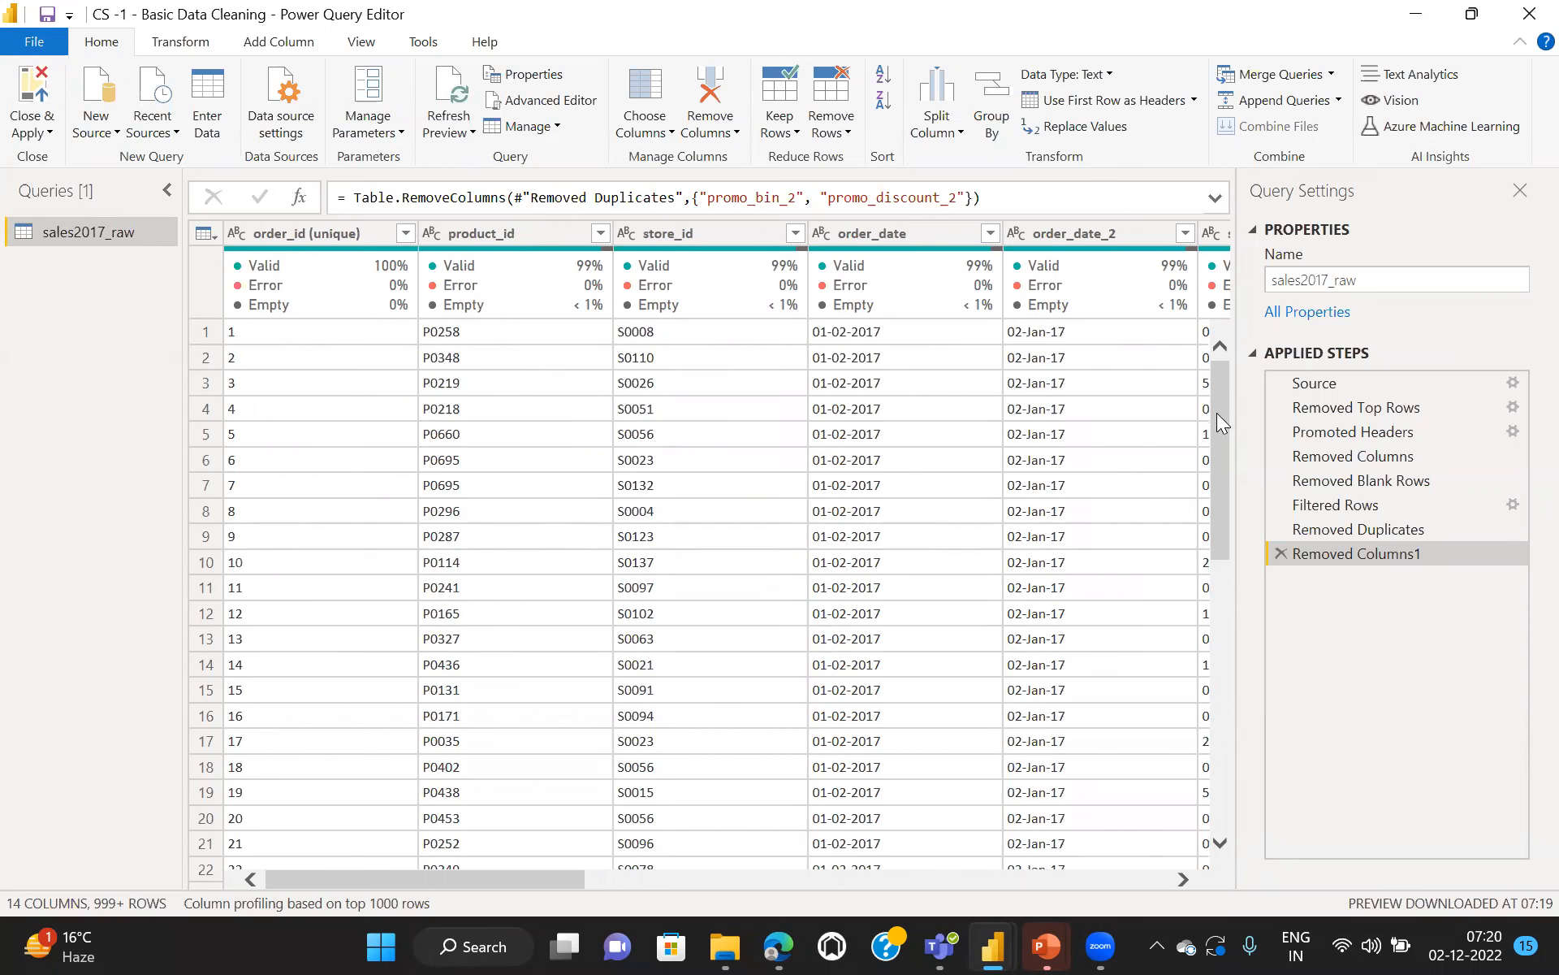
left_click_drag(1218, 411, 1193, 292)
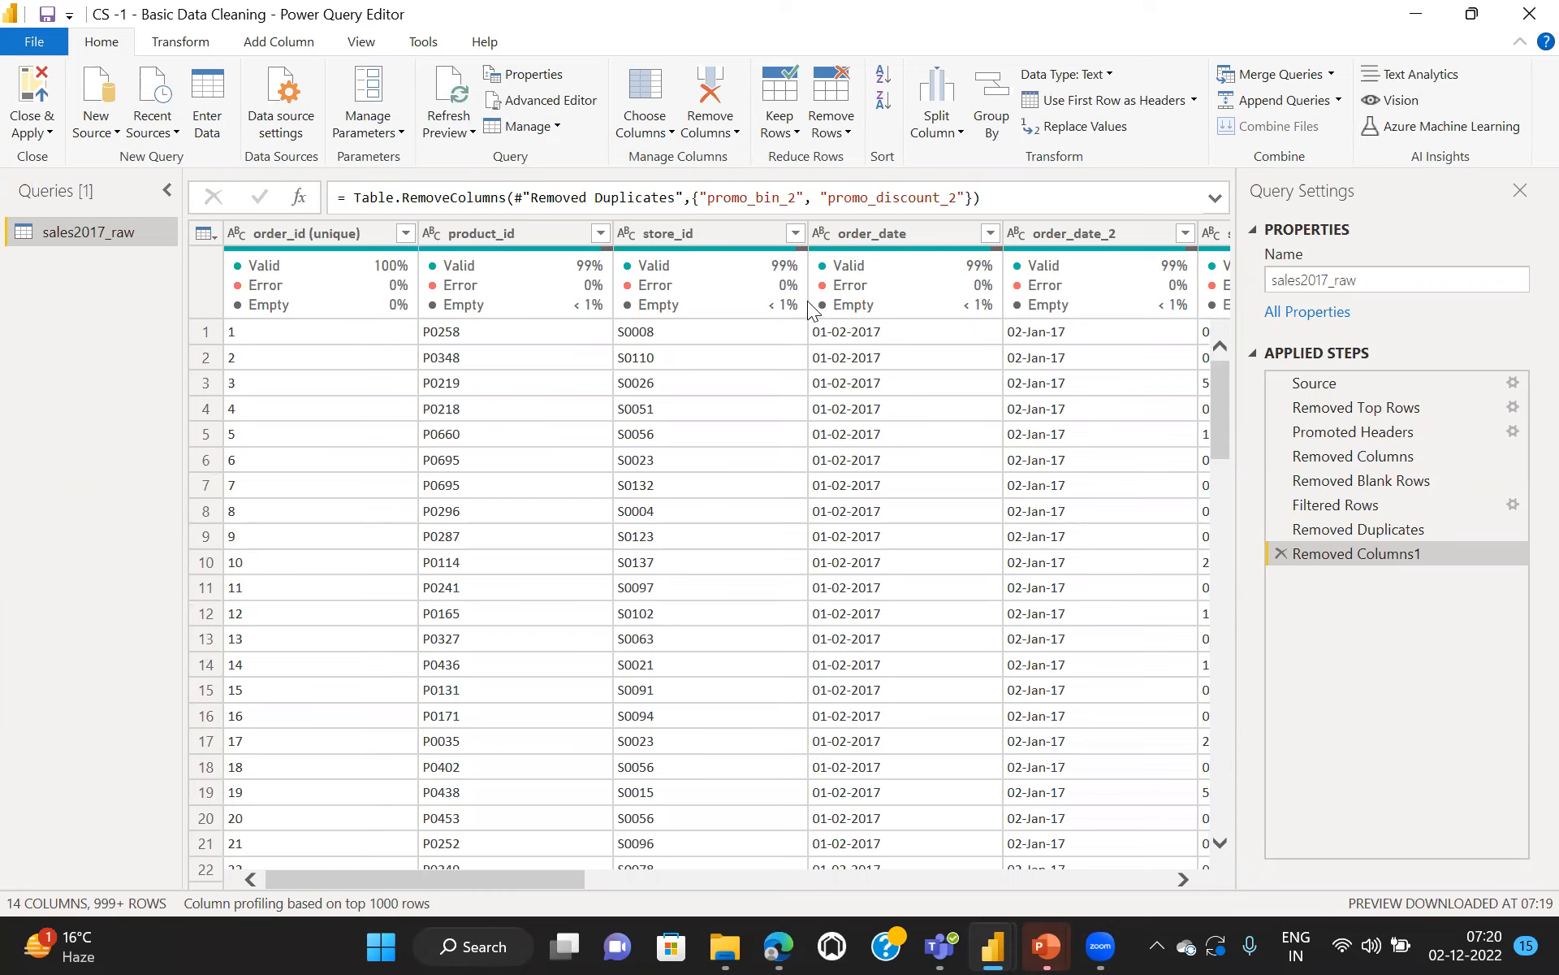
mouse_move(809, 307)
left_click_drag(1216, 398, 1194, 318)
left_click_drag(424, 879, 456, 820)
left_click_drag(462, 880, 639, 897)
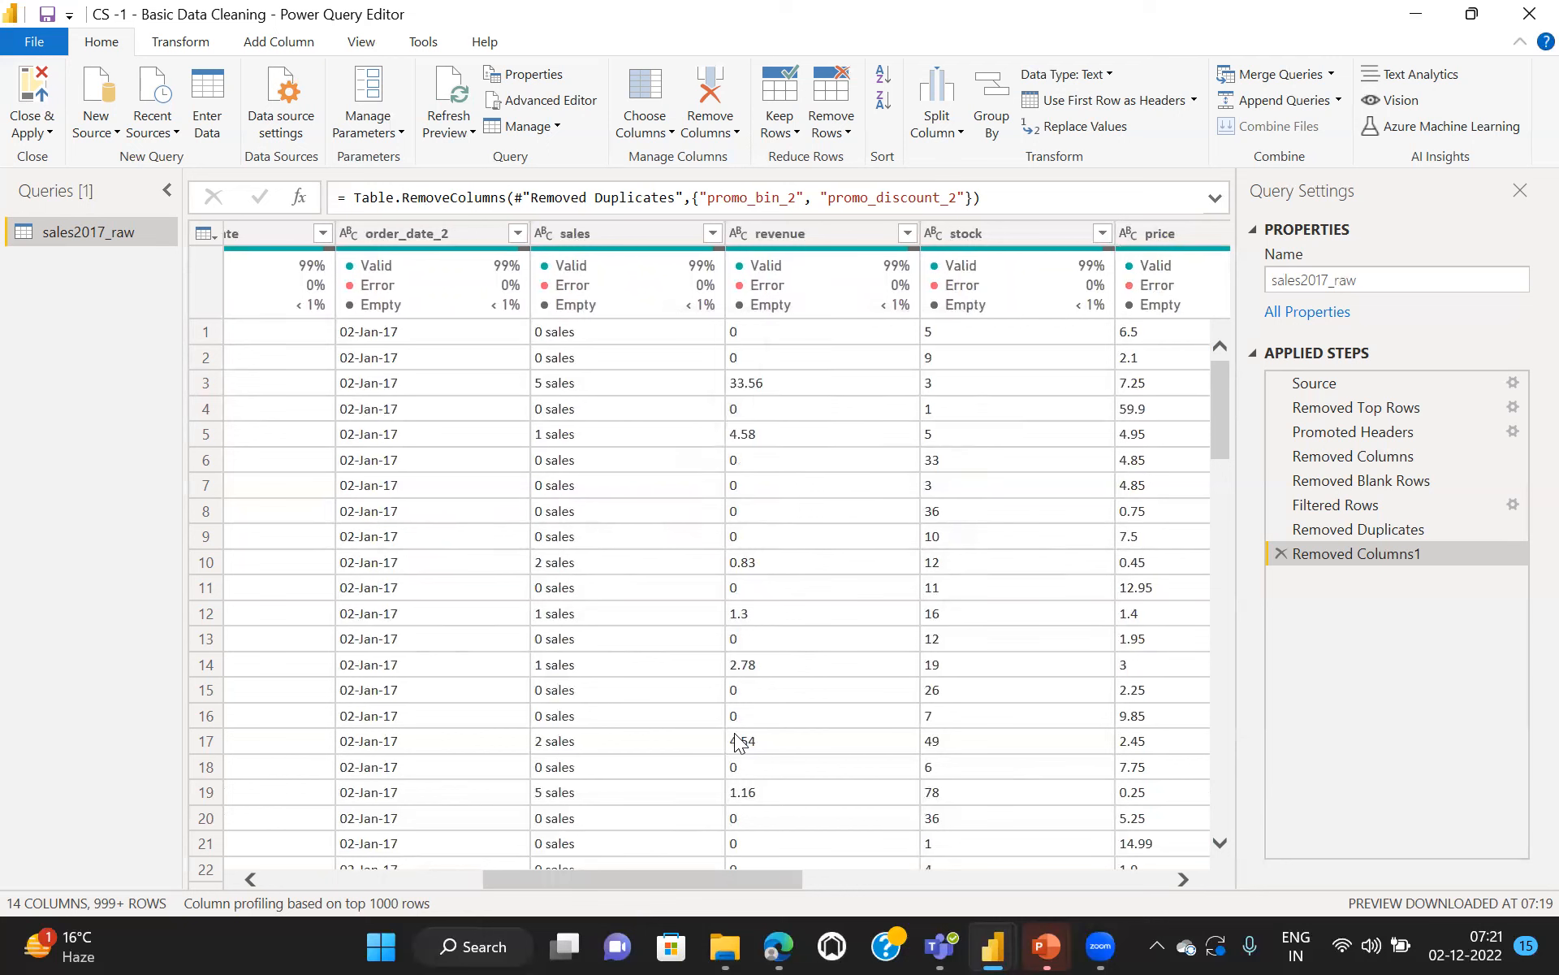
left_click_drag(663, 878, 356, 897)
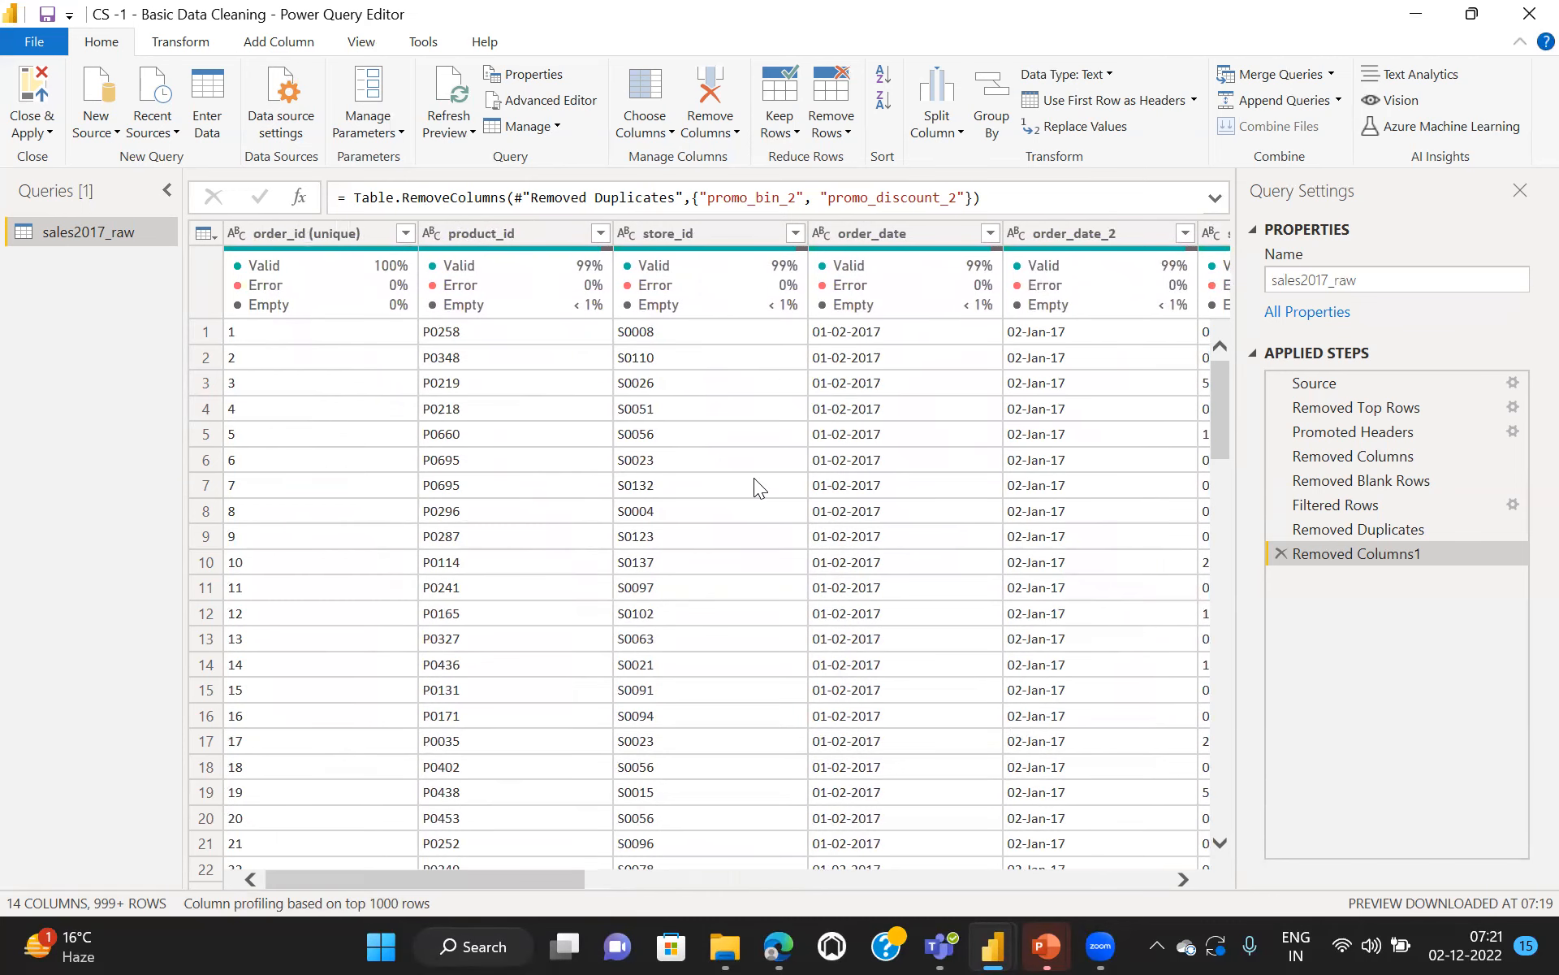
Step: Apply the query changes to the data model and place an enlarged clustered column chart on the blank report page
left_click(24, 101)
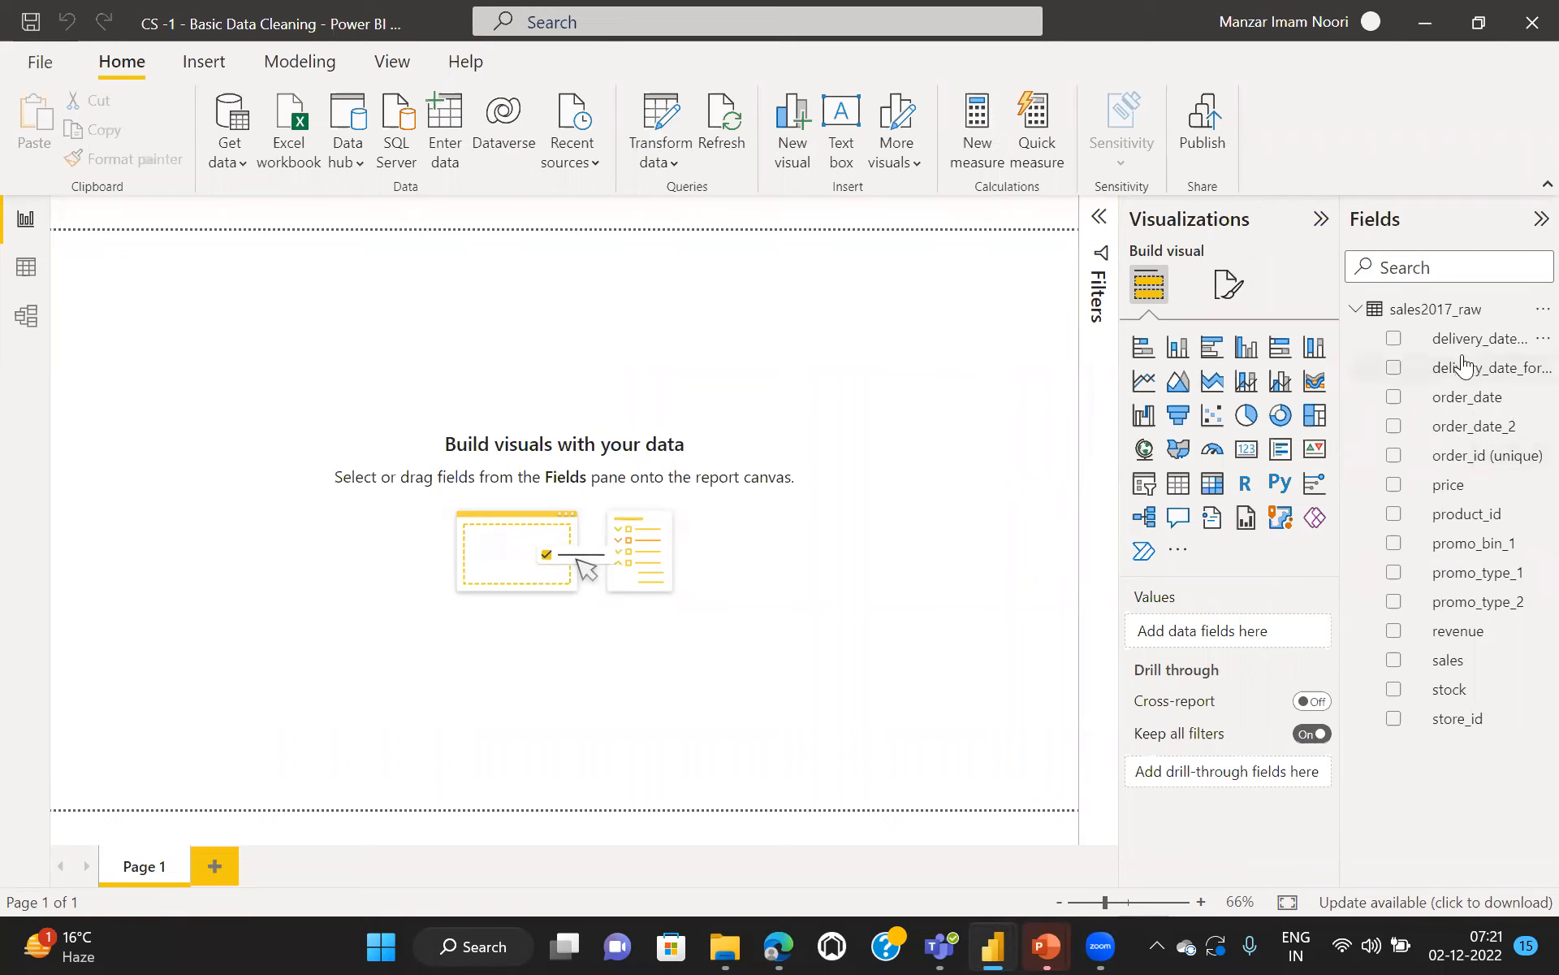
left_click(19, 228)
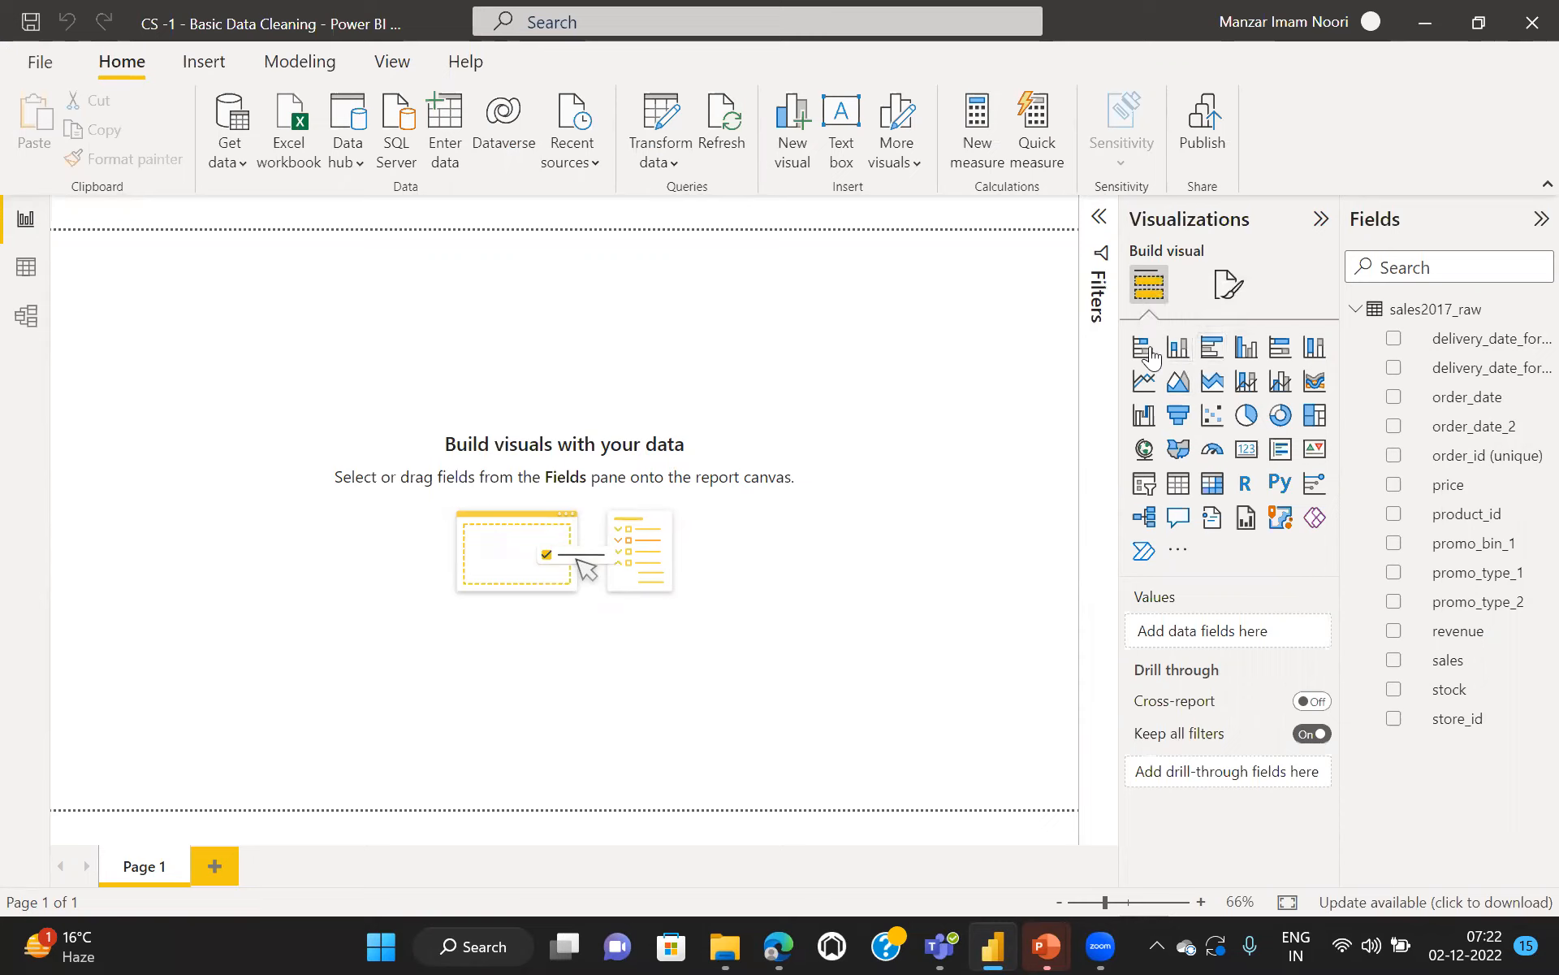
left_click(1243, 349)
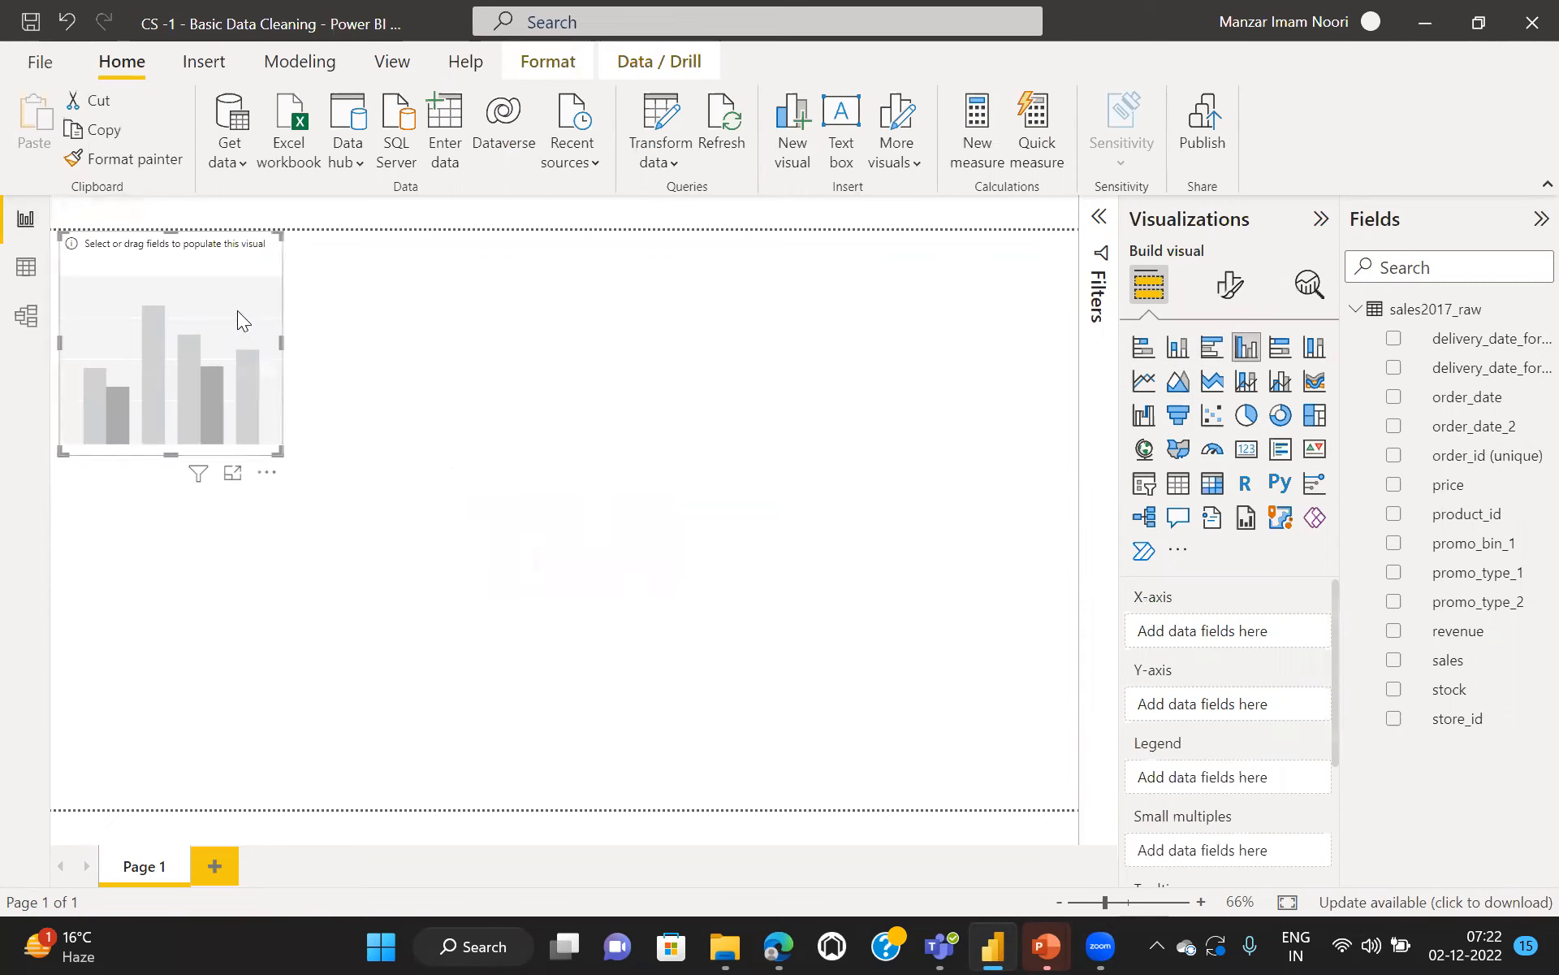
left_click_drag(222, 284, 452, 392)
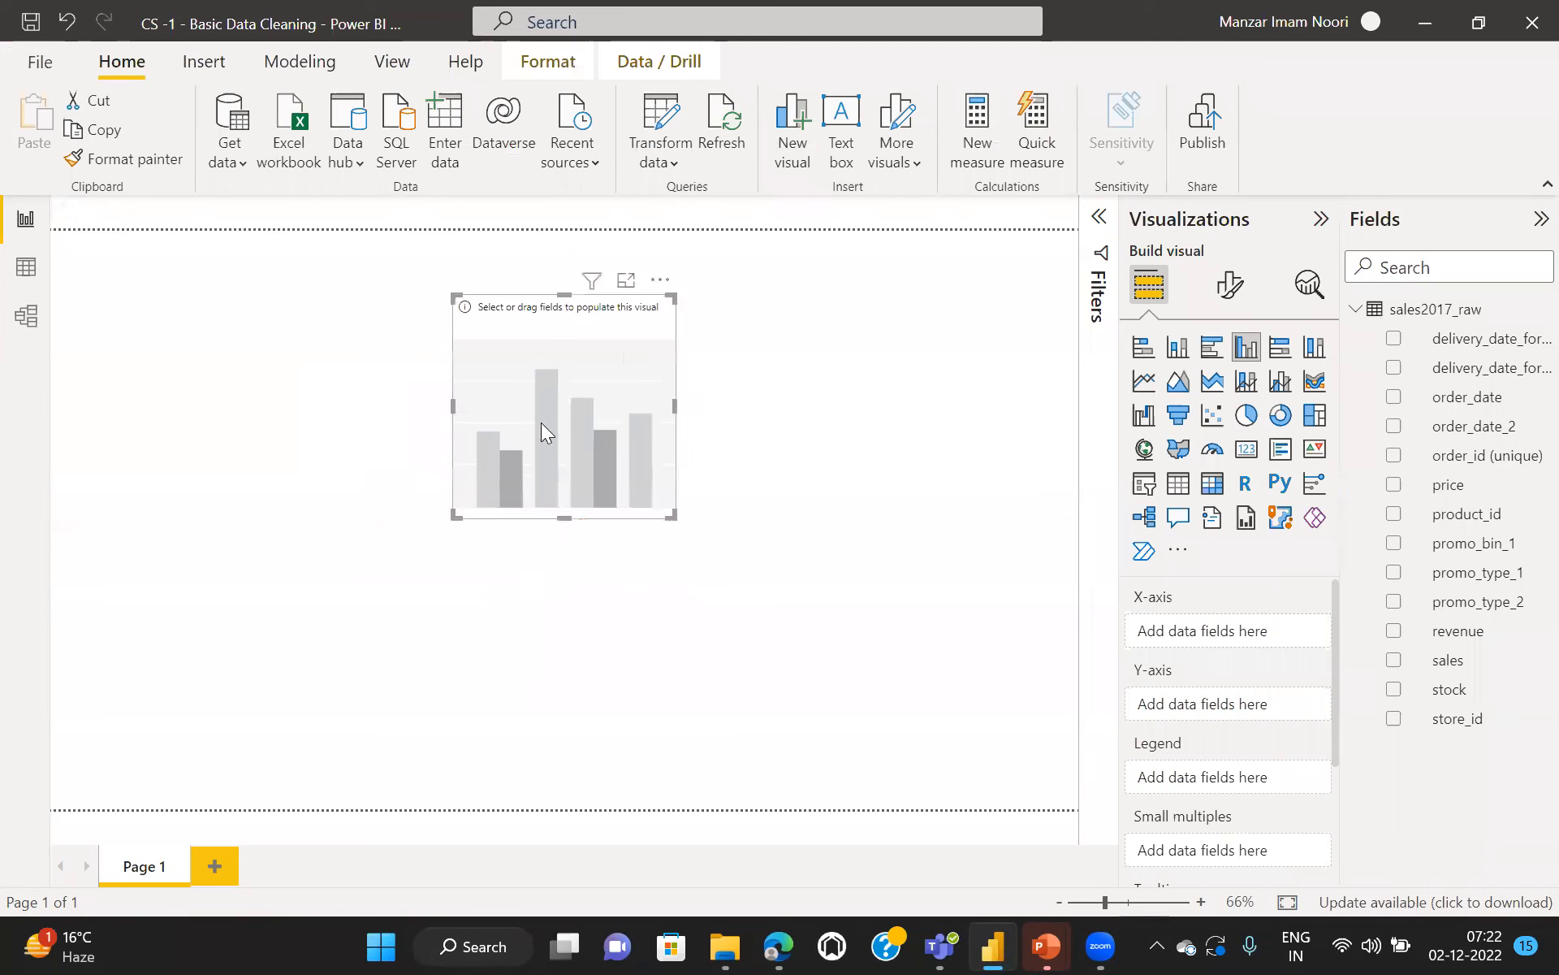
left_click_drag(456, 512, 203, 593)
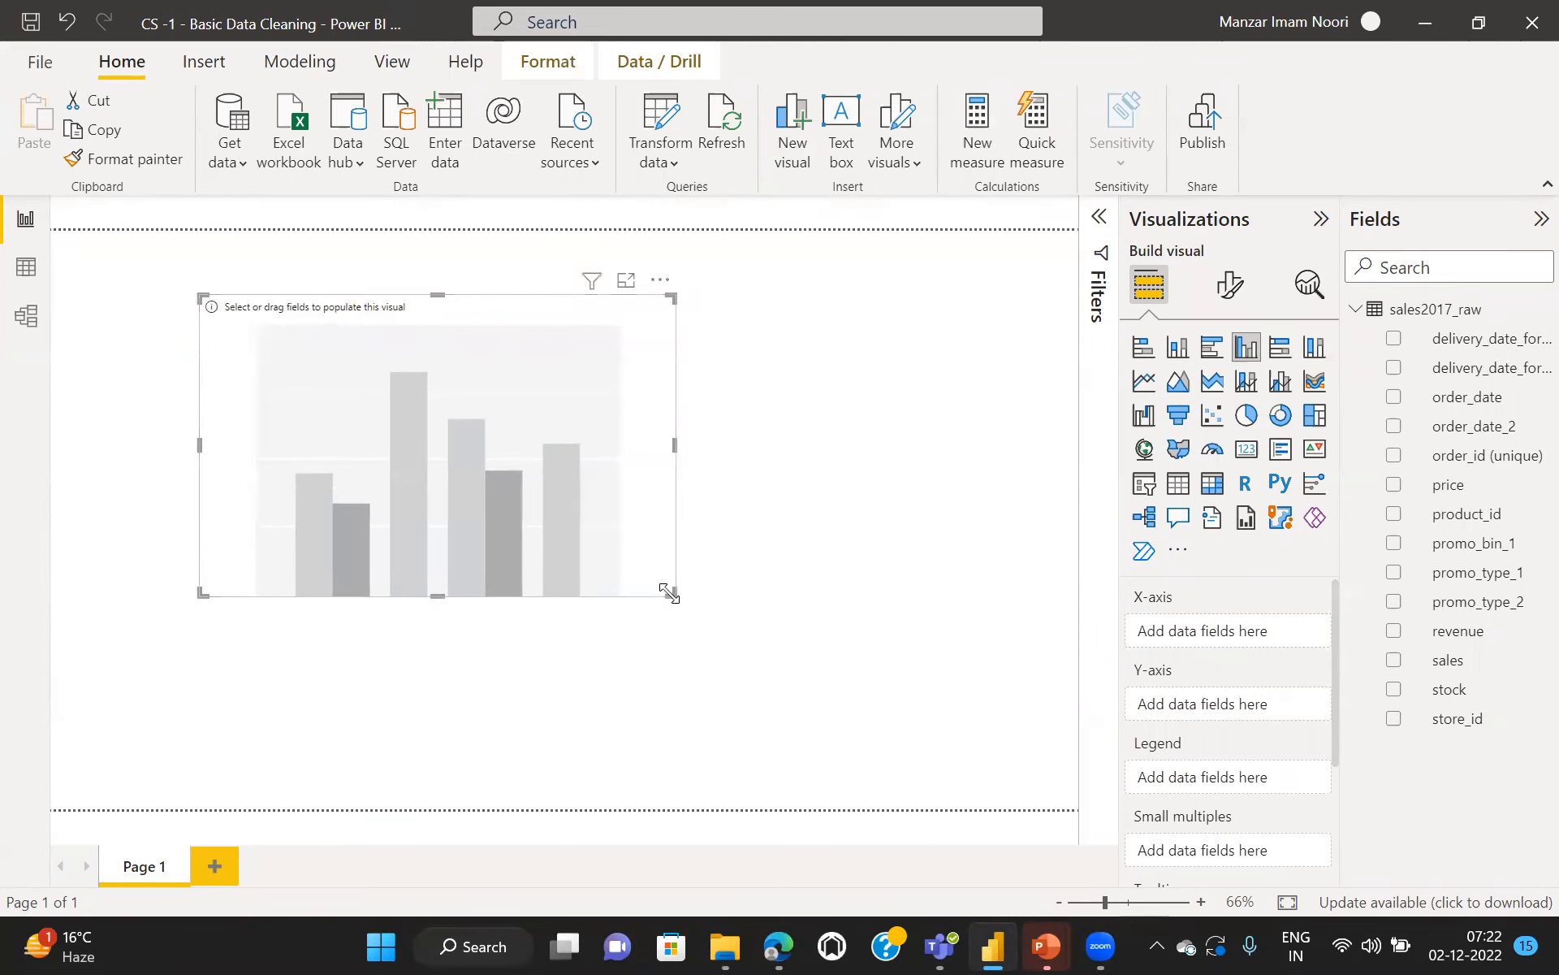
left_click_drag(674, 593, 780, 642)
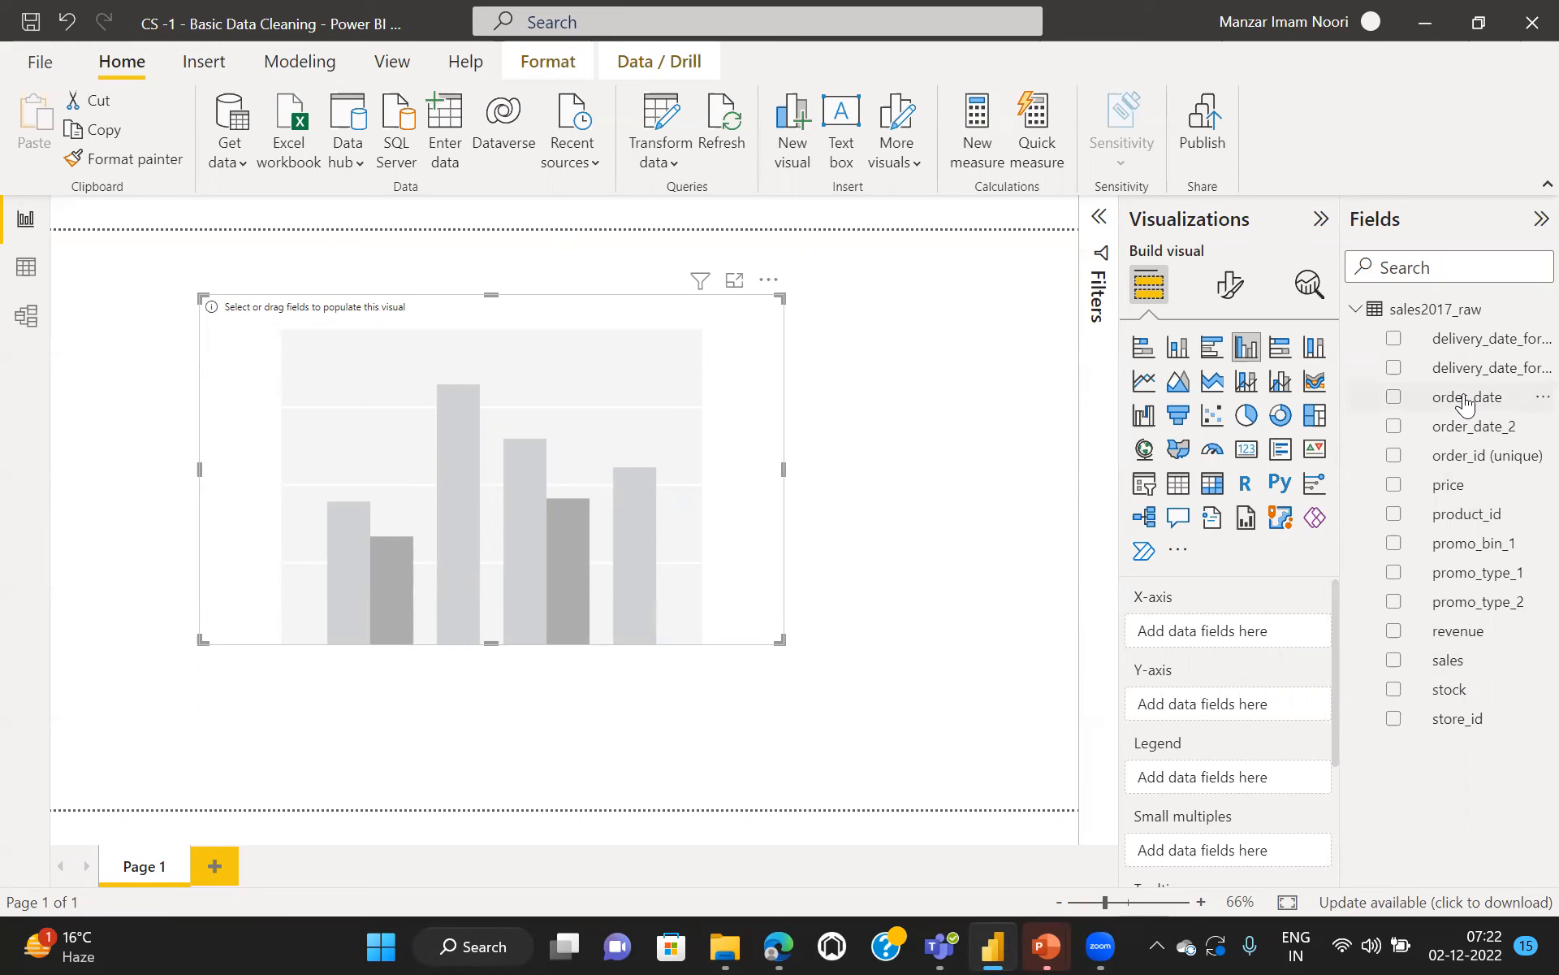
Step: Plot revenue on the column chart's Y-axis against order_date on its X-axis
left_click_drag(1464, 404, 1236, 633)
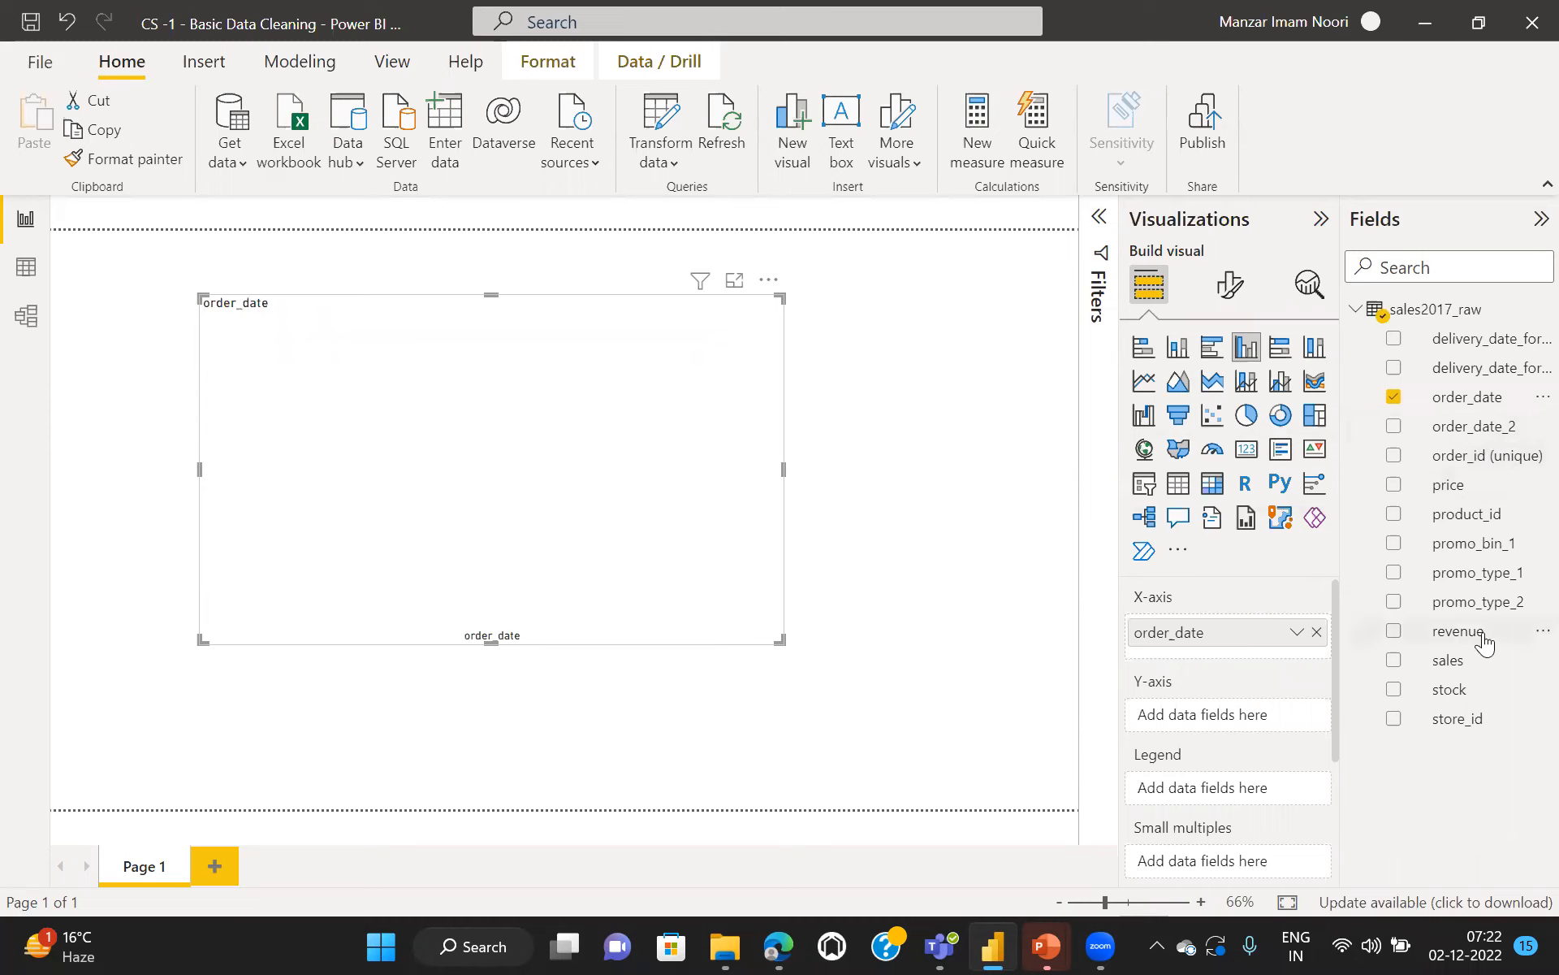
left_click_drag(1472, 637, 1252, 718)
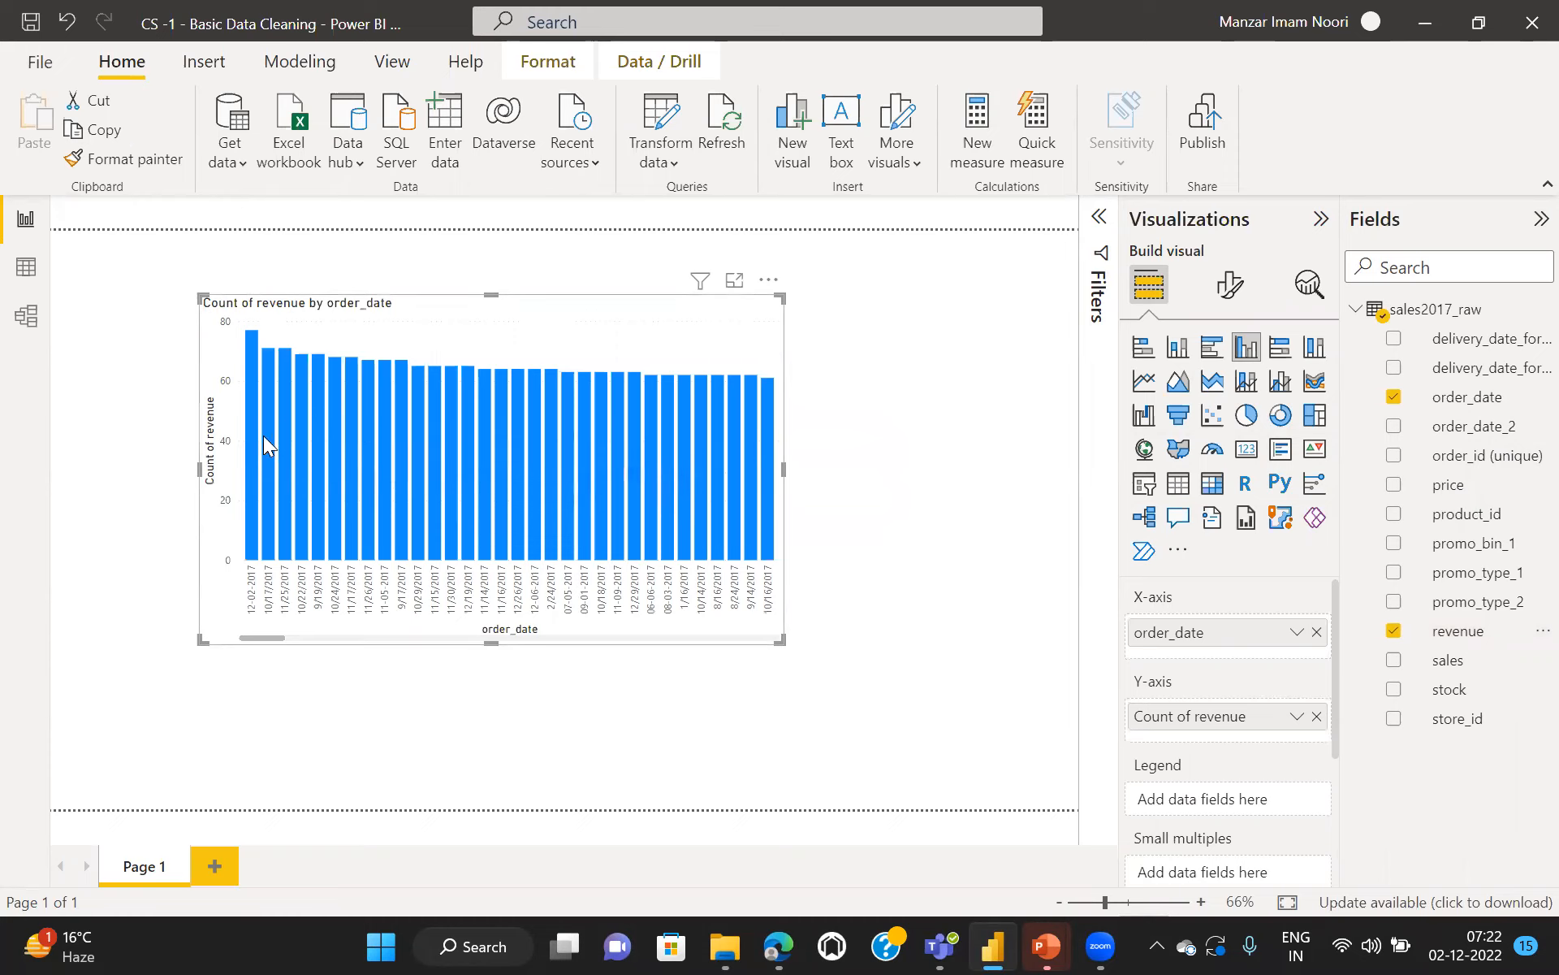
mouse_move(253, 454)
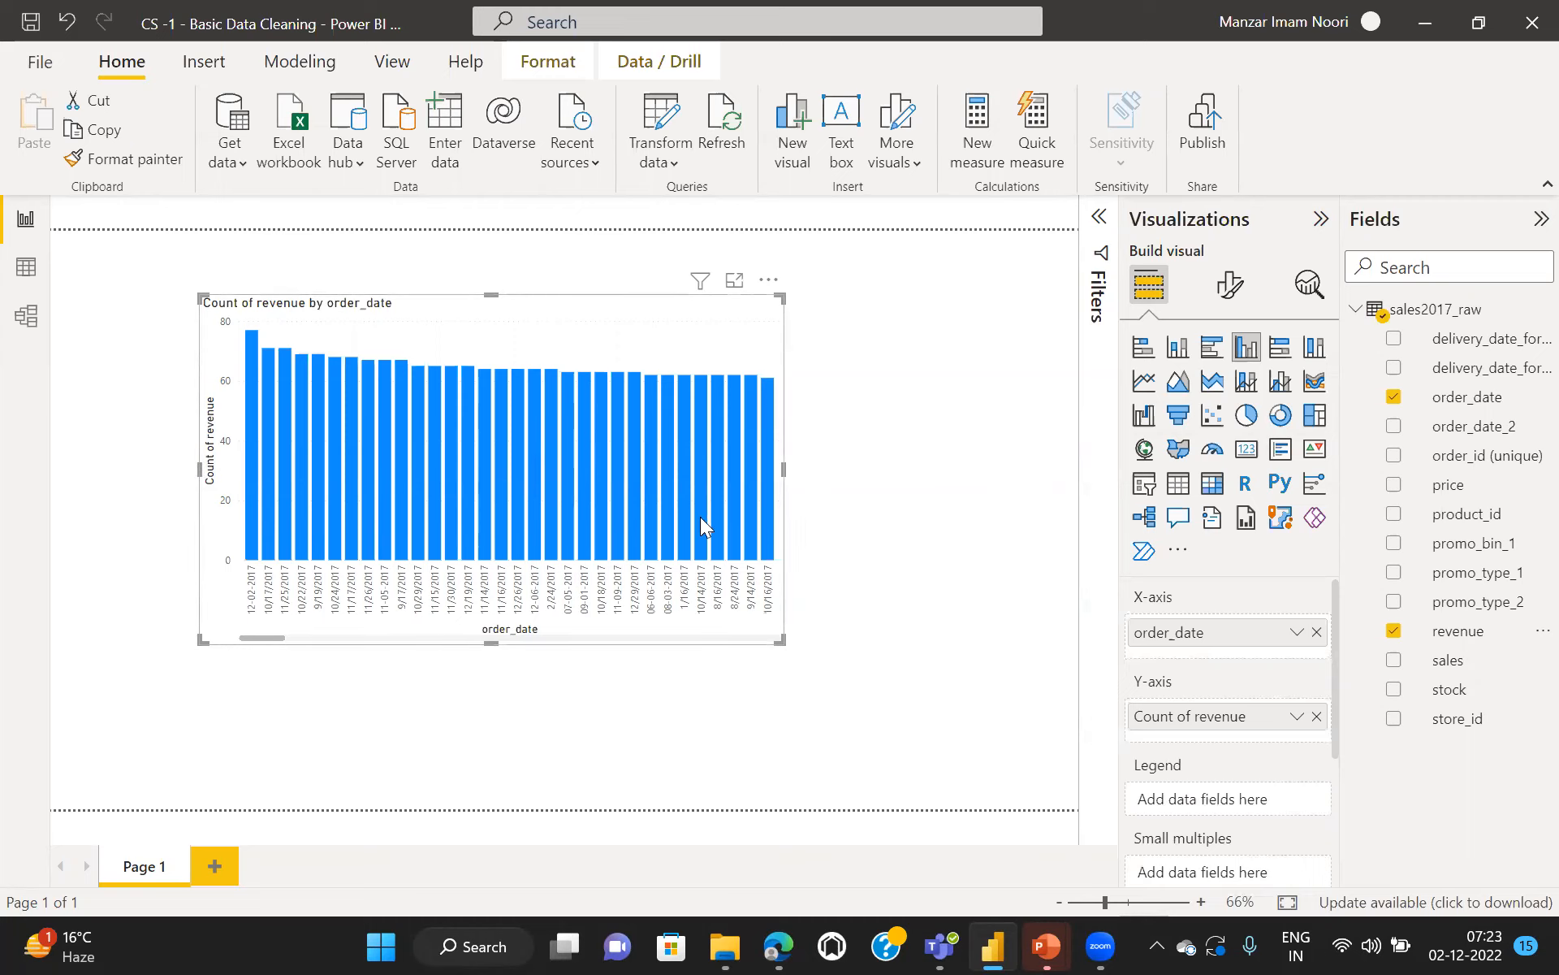
Step: Enlarge the column chart further on the page and check the aggregation options available for its revenue field
left_click(1109, 946)
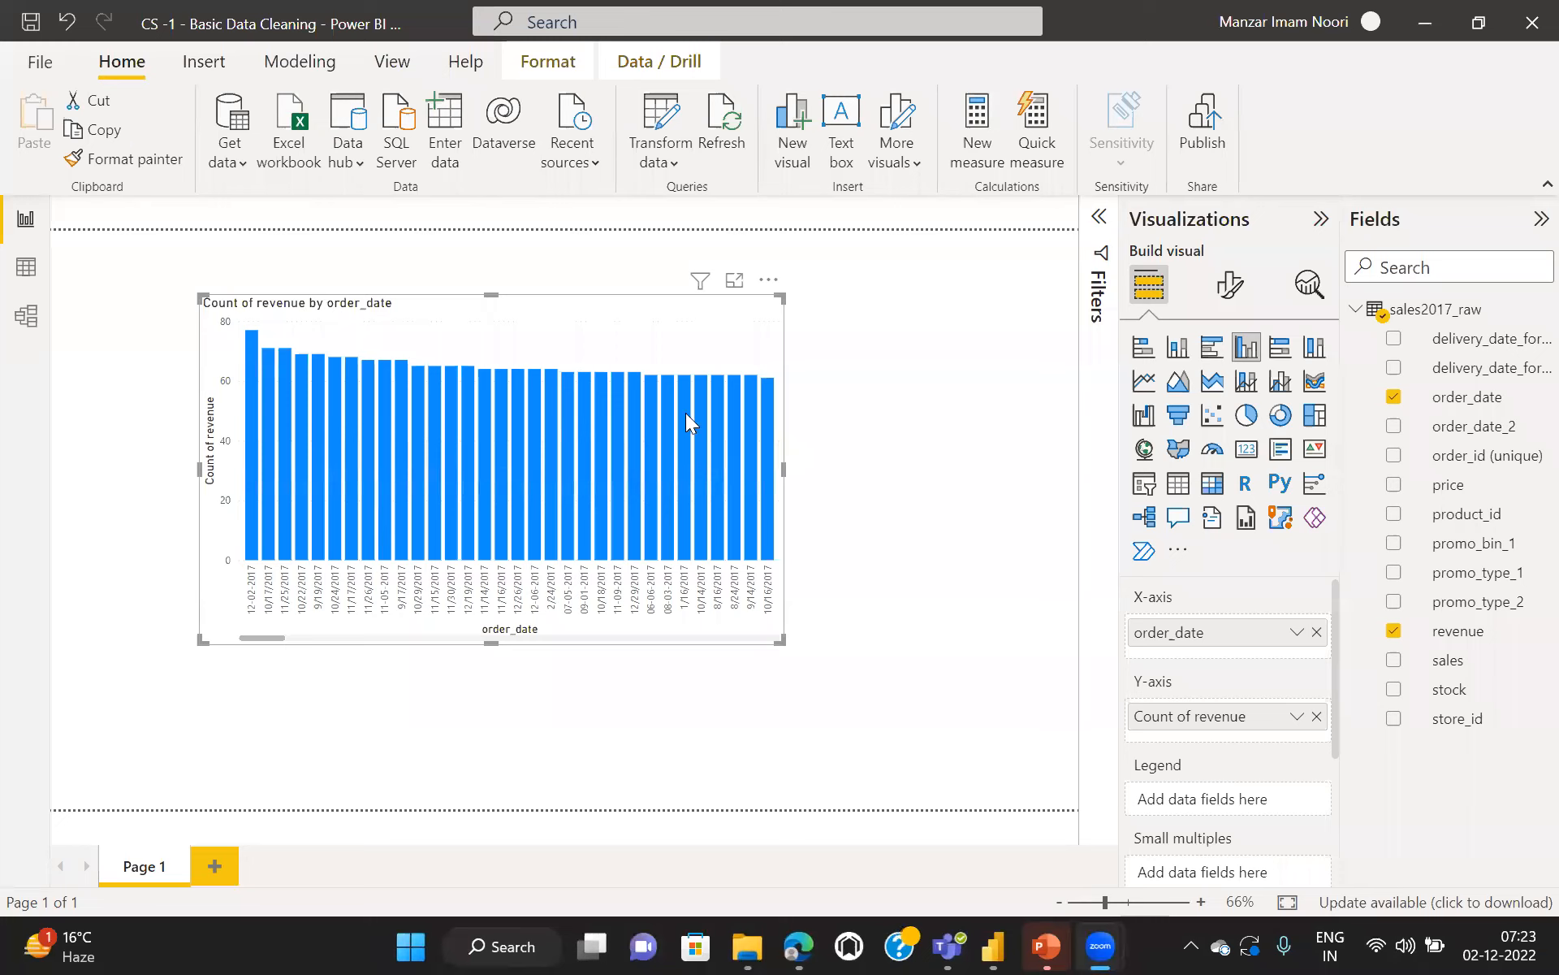
mouse_move(686, 420)
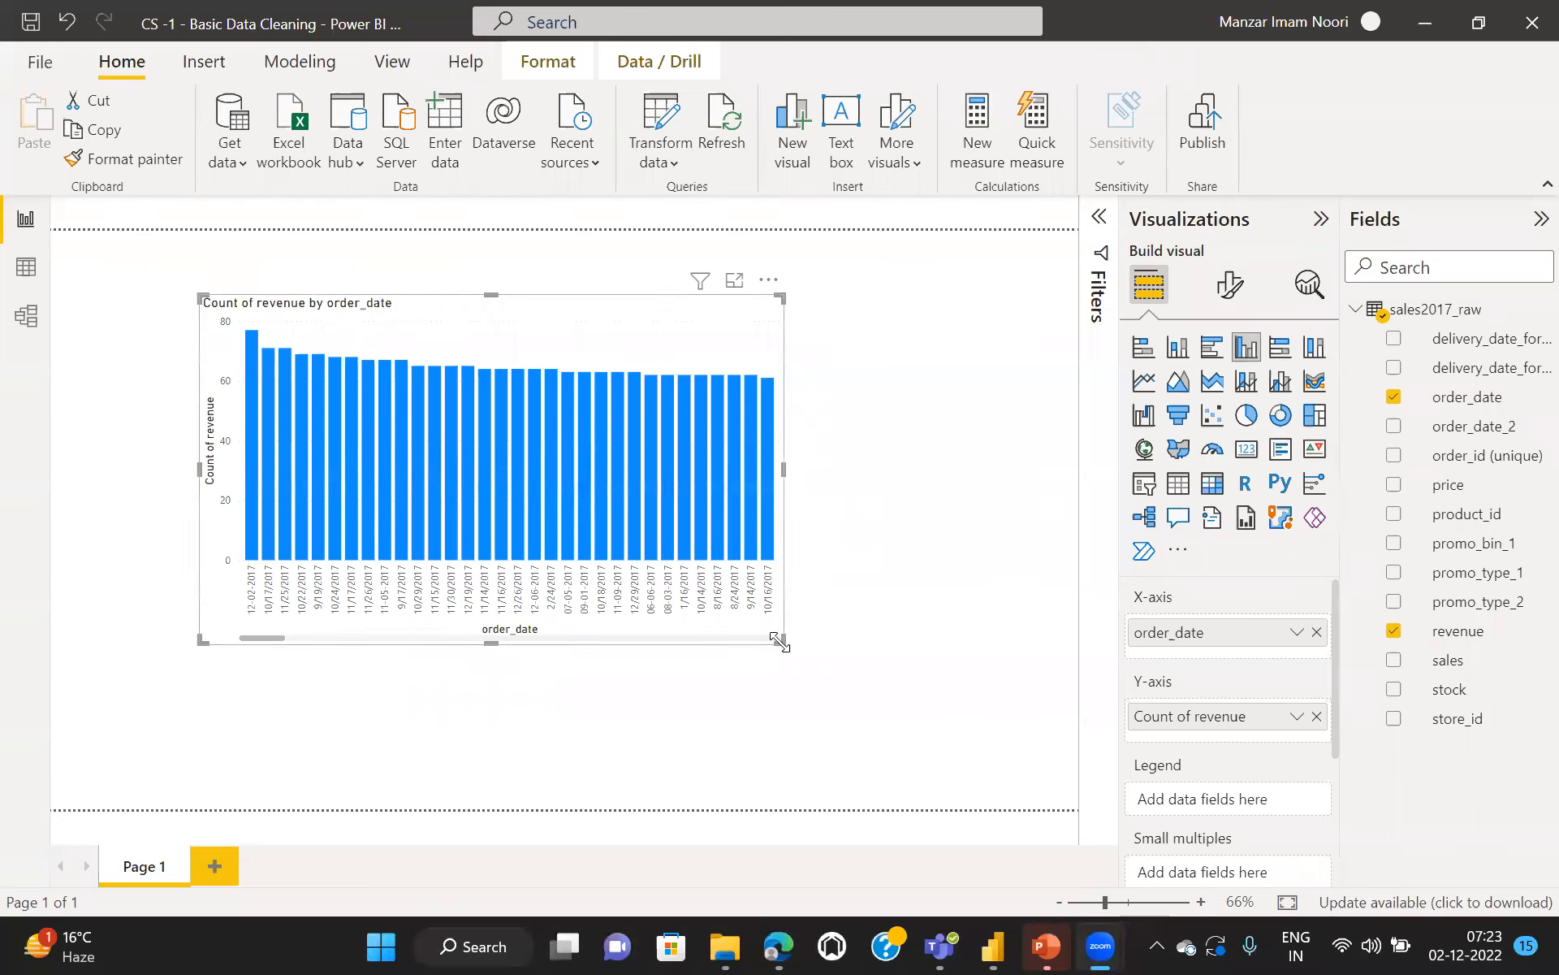
left_click_drag(780, 642, 889, 757)
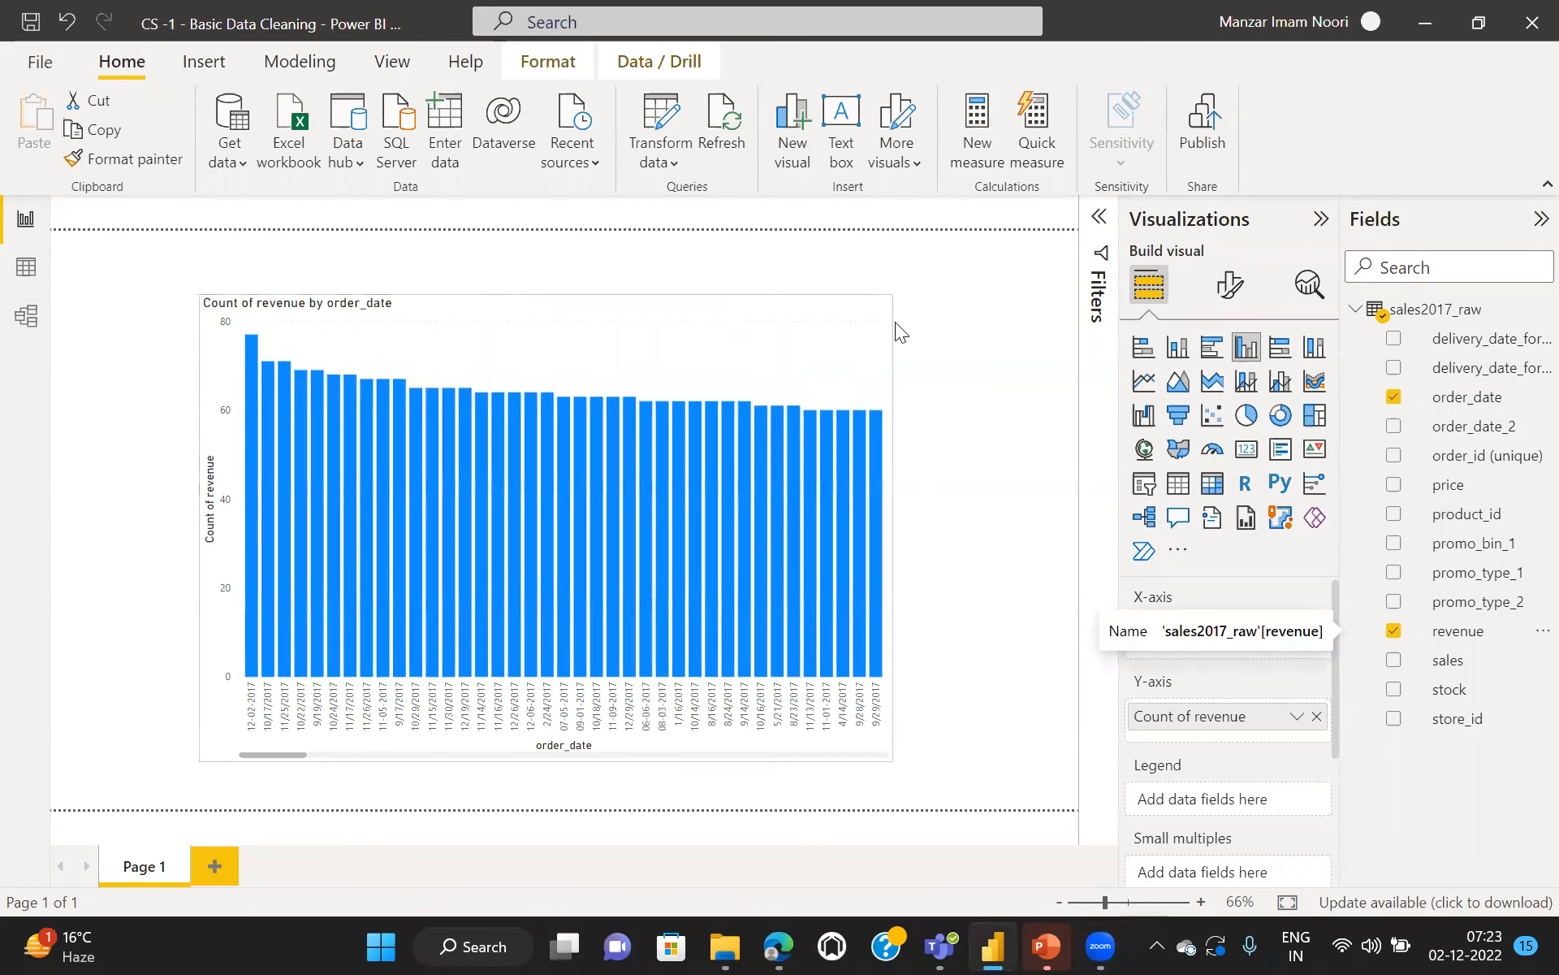
mouse_move(903, 281)
left_mouse_down()
mouse_move(942, 242)
mouse_move(919, 281)
left_mouse_up()
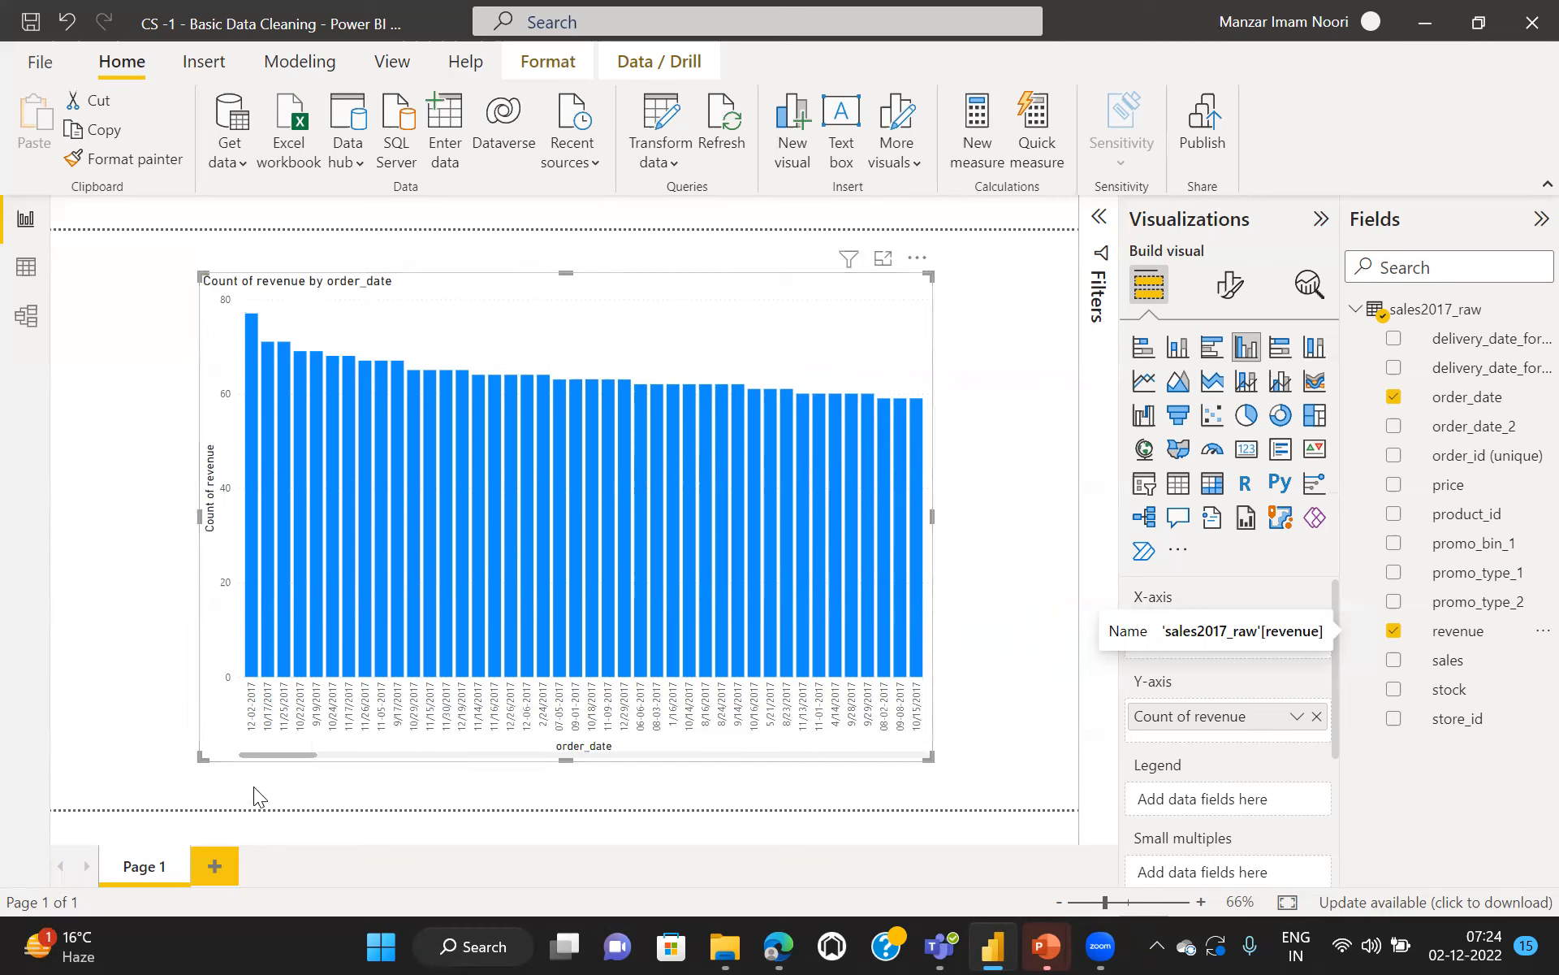
left_click_drag(508, 773, 853, 776)
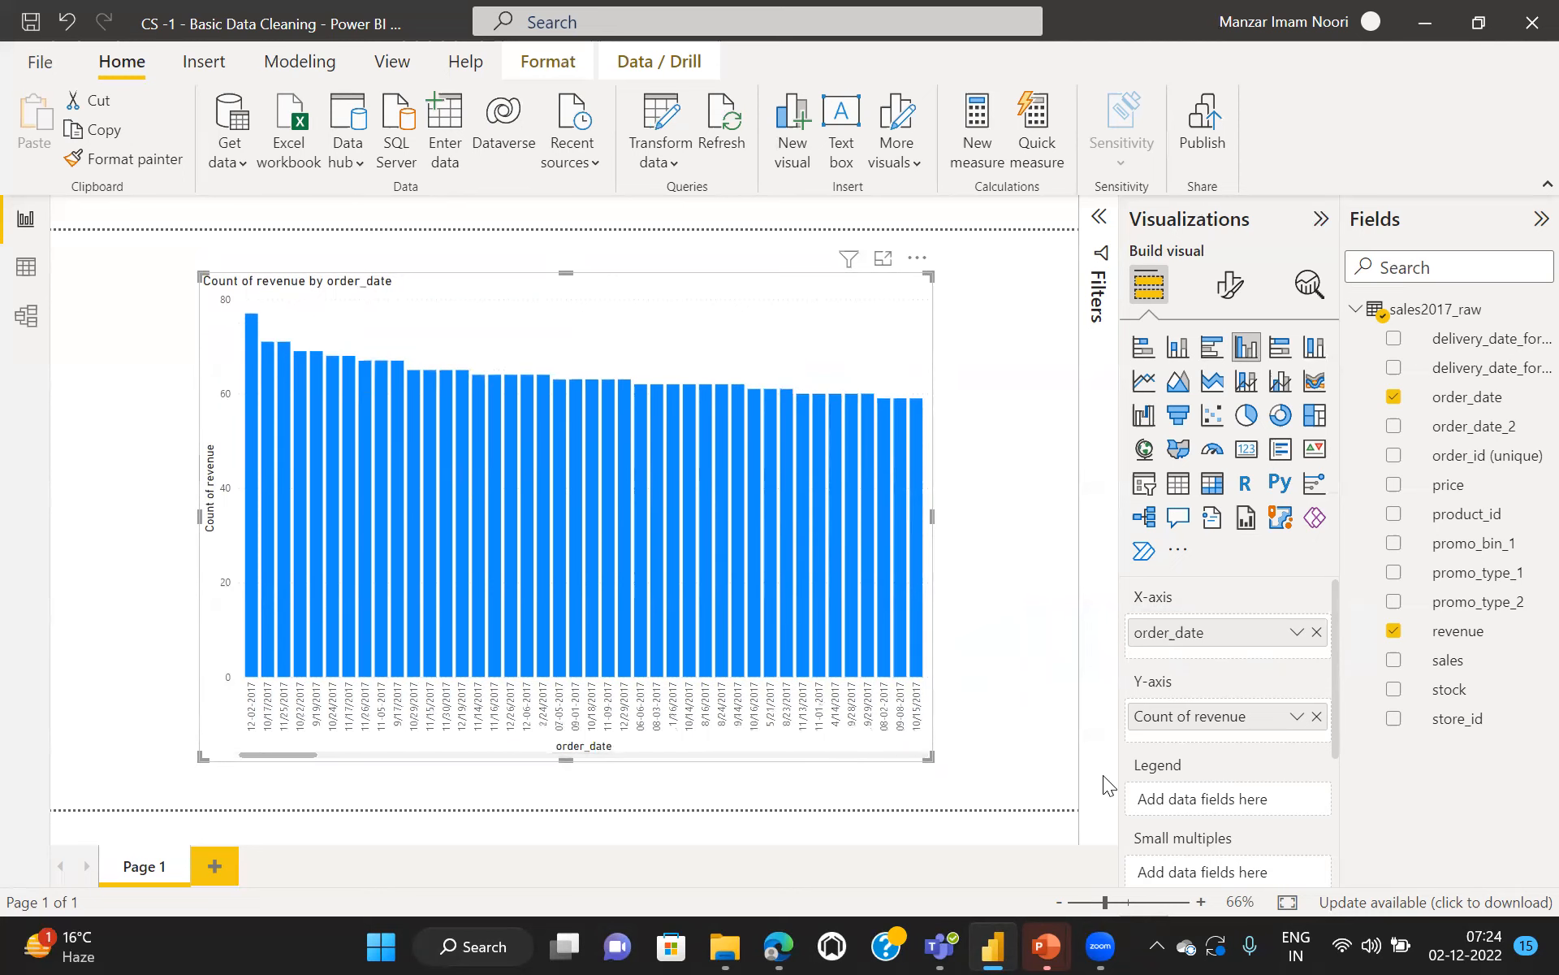
left_click(1297, 716)
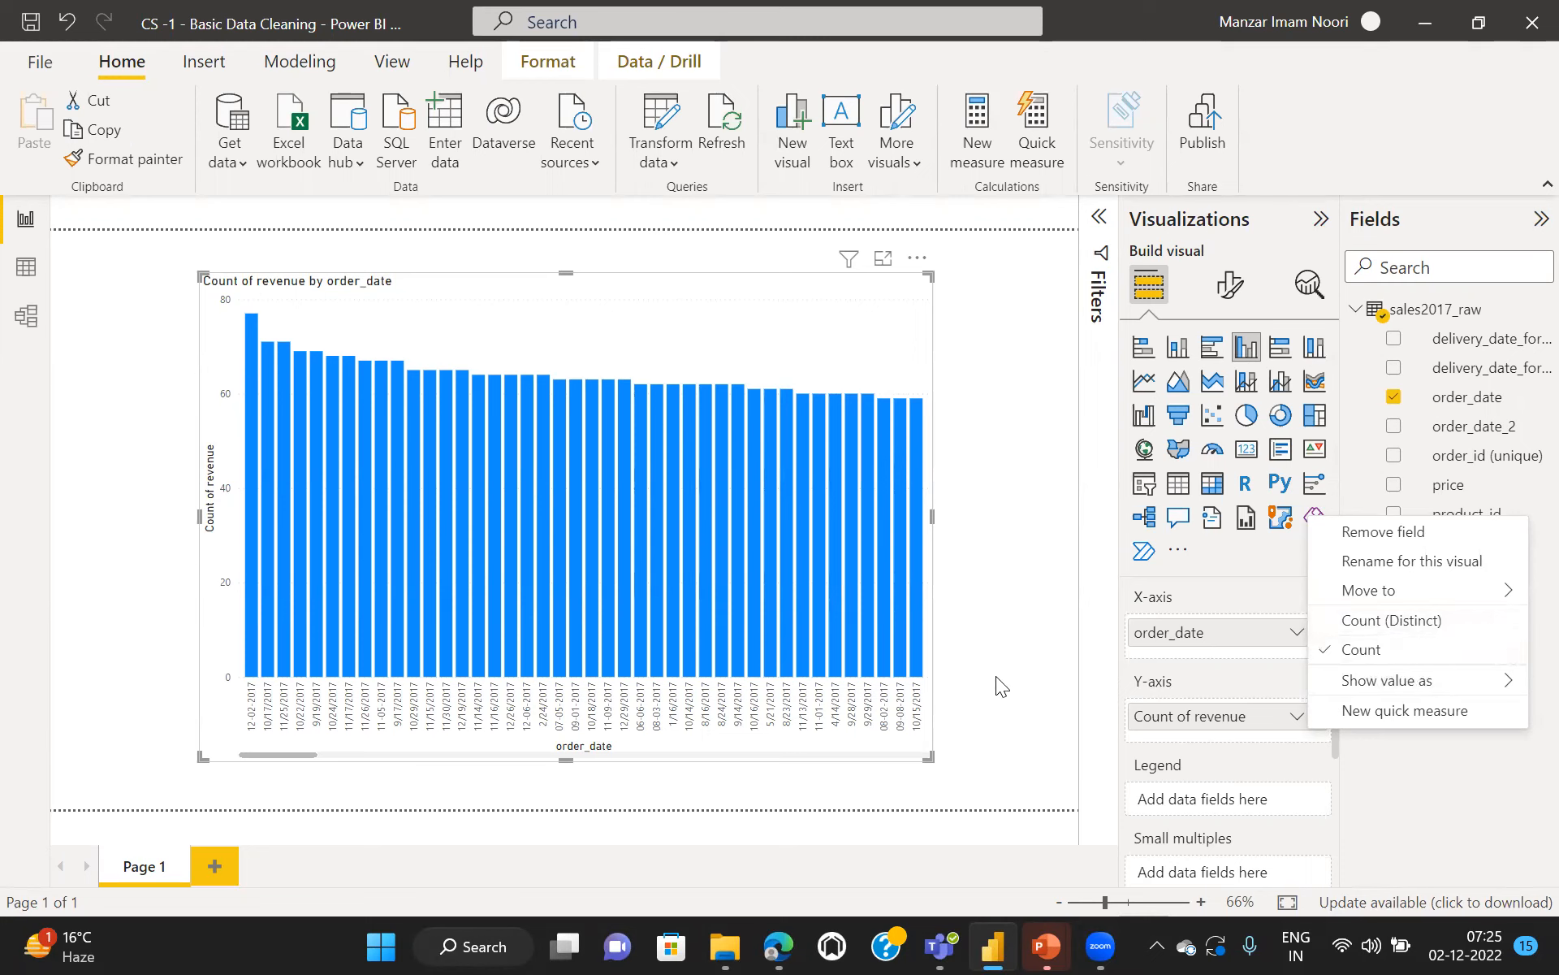
left_click(899, 746)
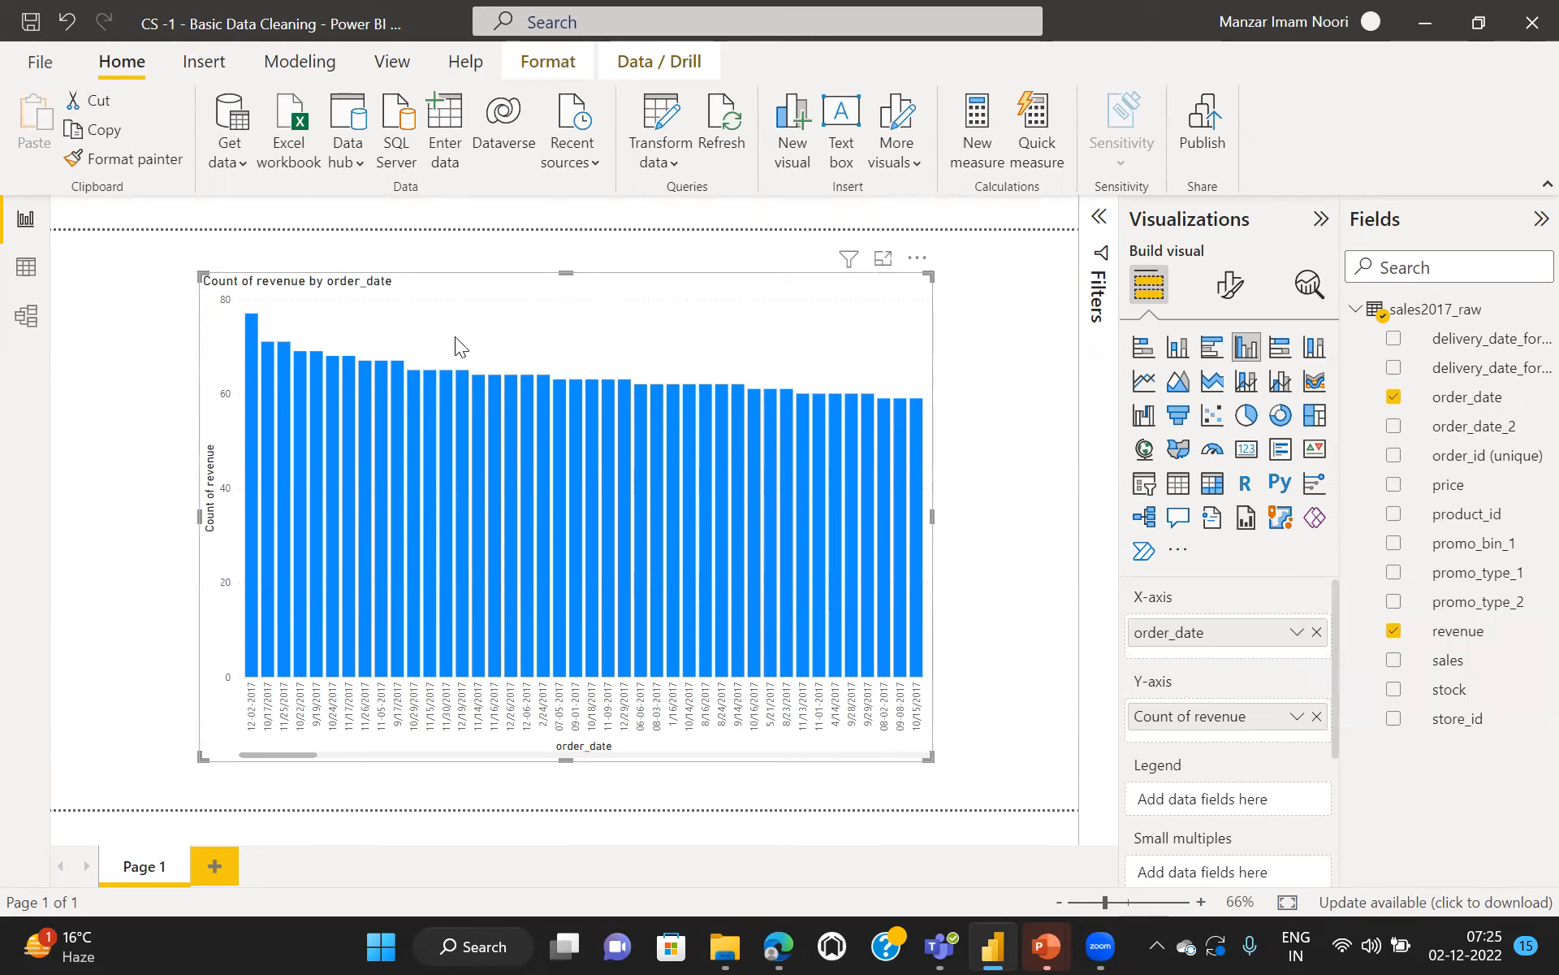
Step: Reopen the sales2017_raw query in the Power Query Editor and change the order_id (unique) column's data type to Whole Number
left_click(662, 118)
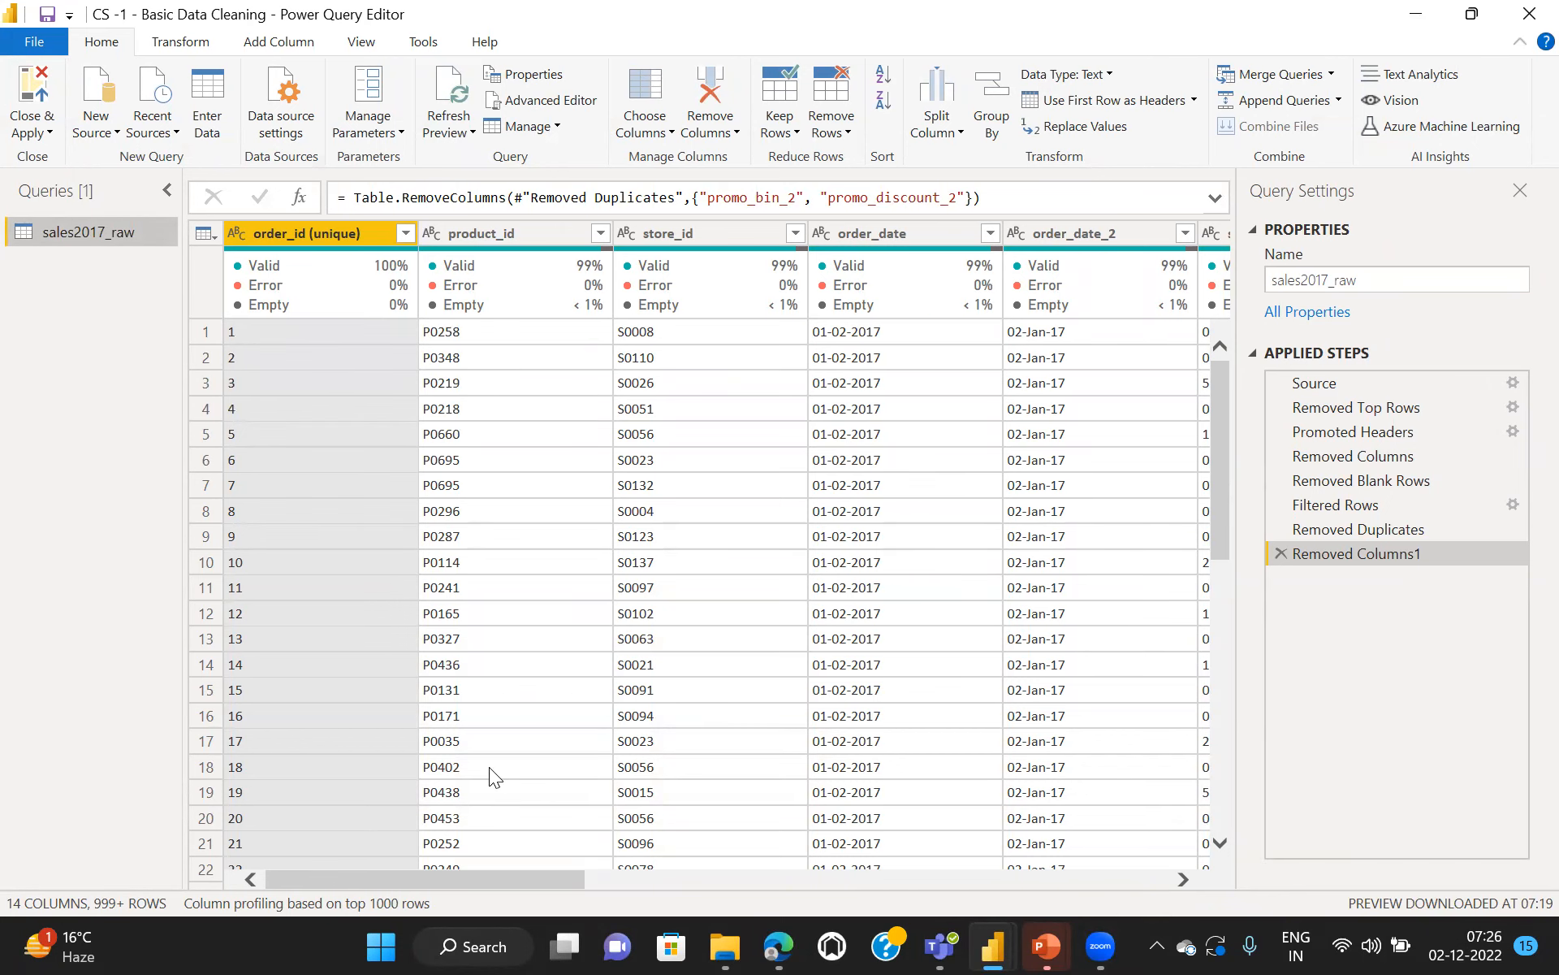
scroll(489, 767, "right", 10)
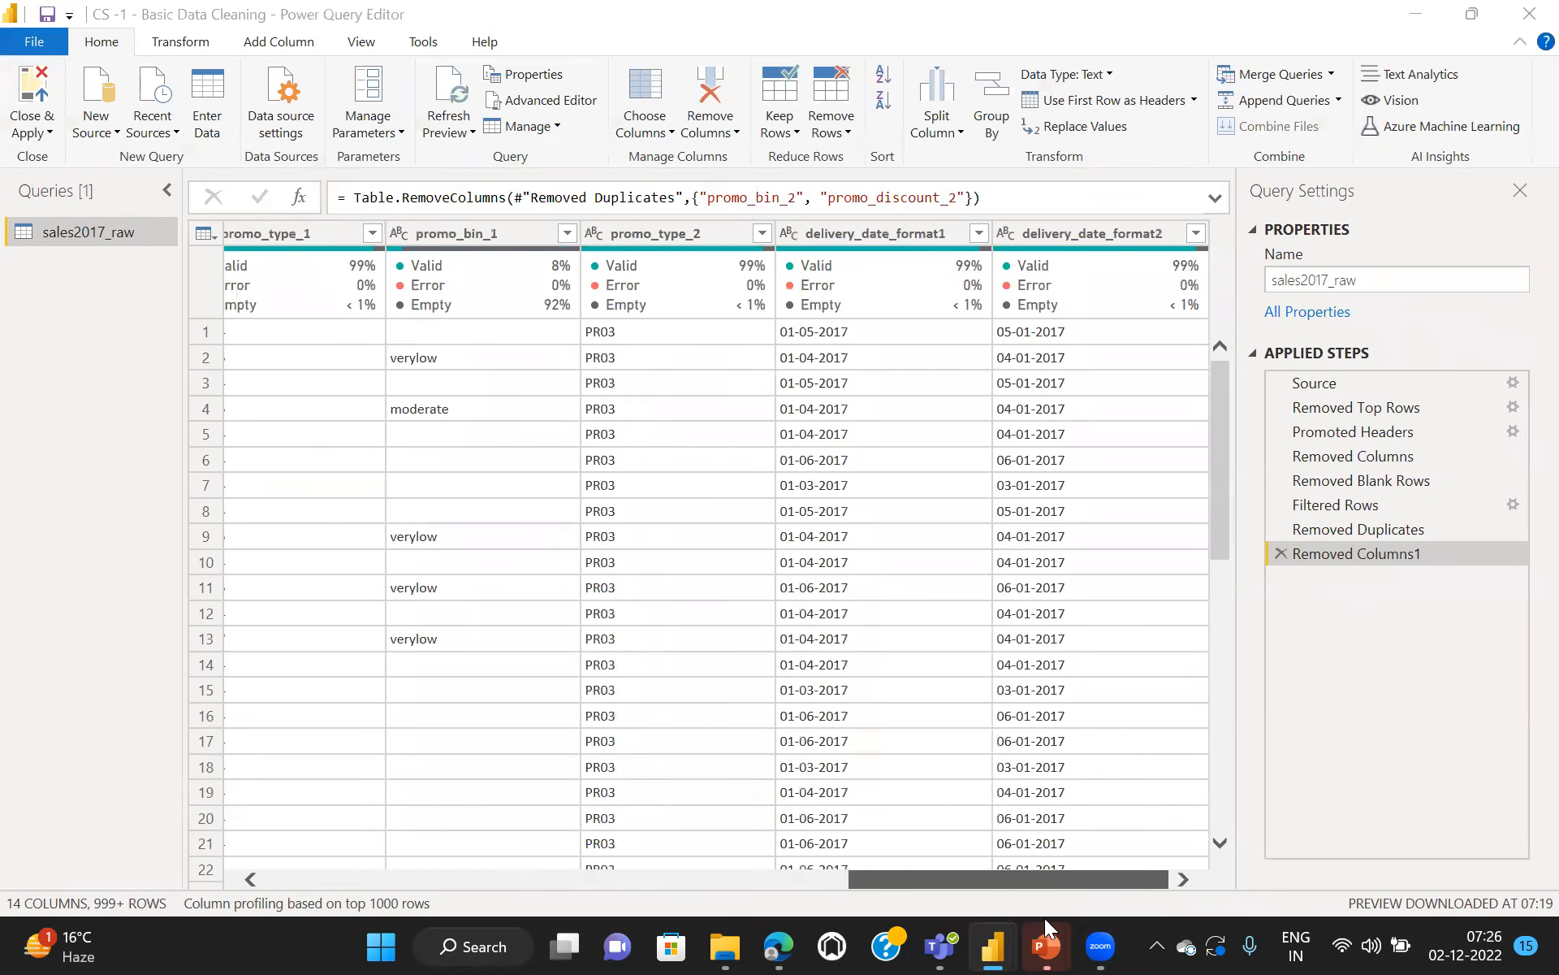
scroll(954, 911, "left", 8)
scroll(953, 911, "left", 4)
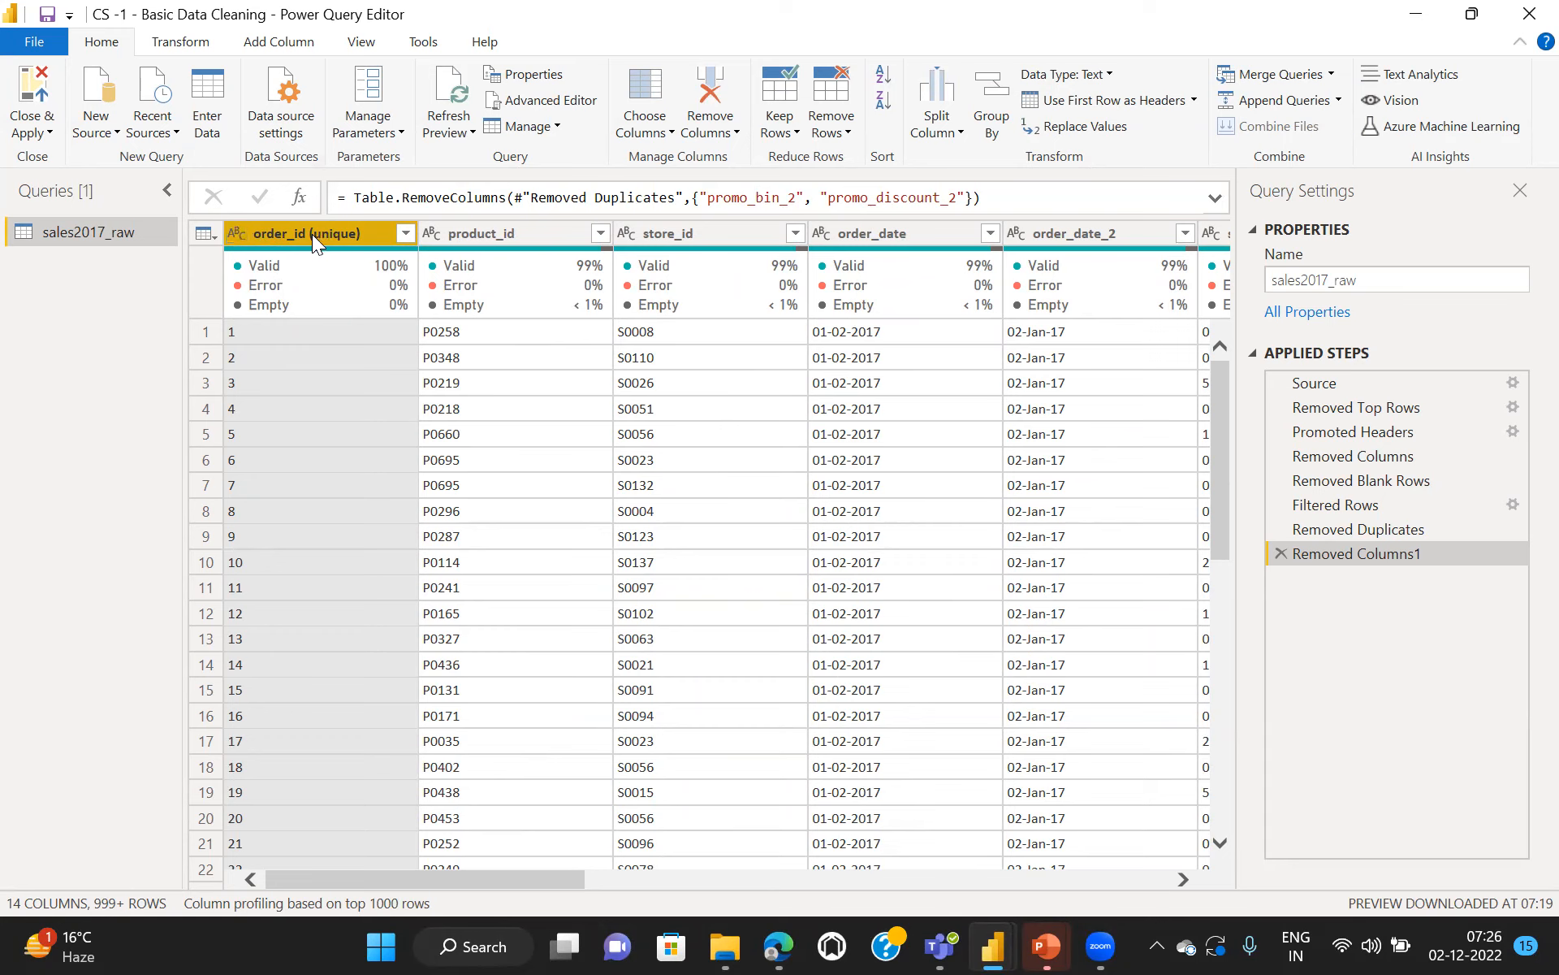
left_click(234, 237)
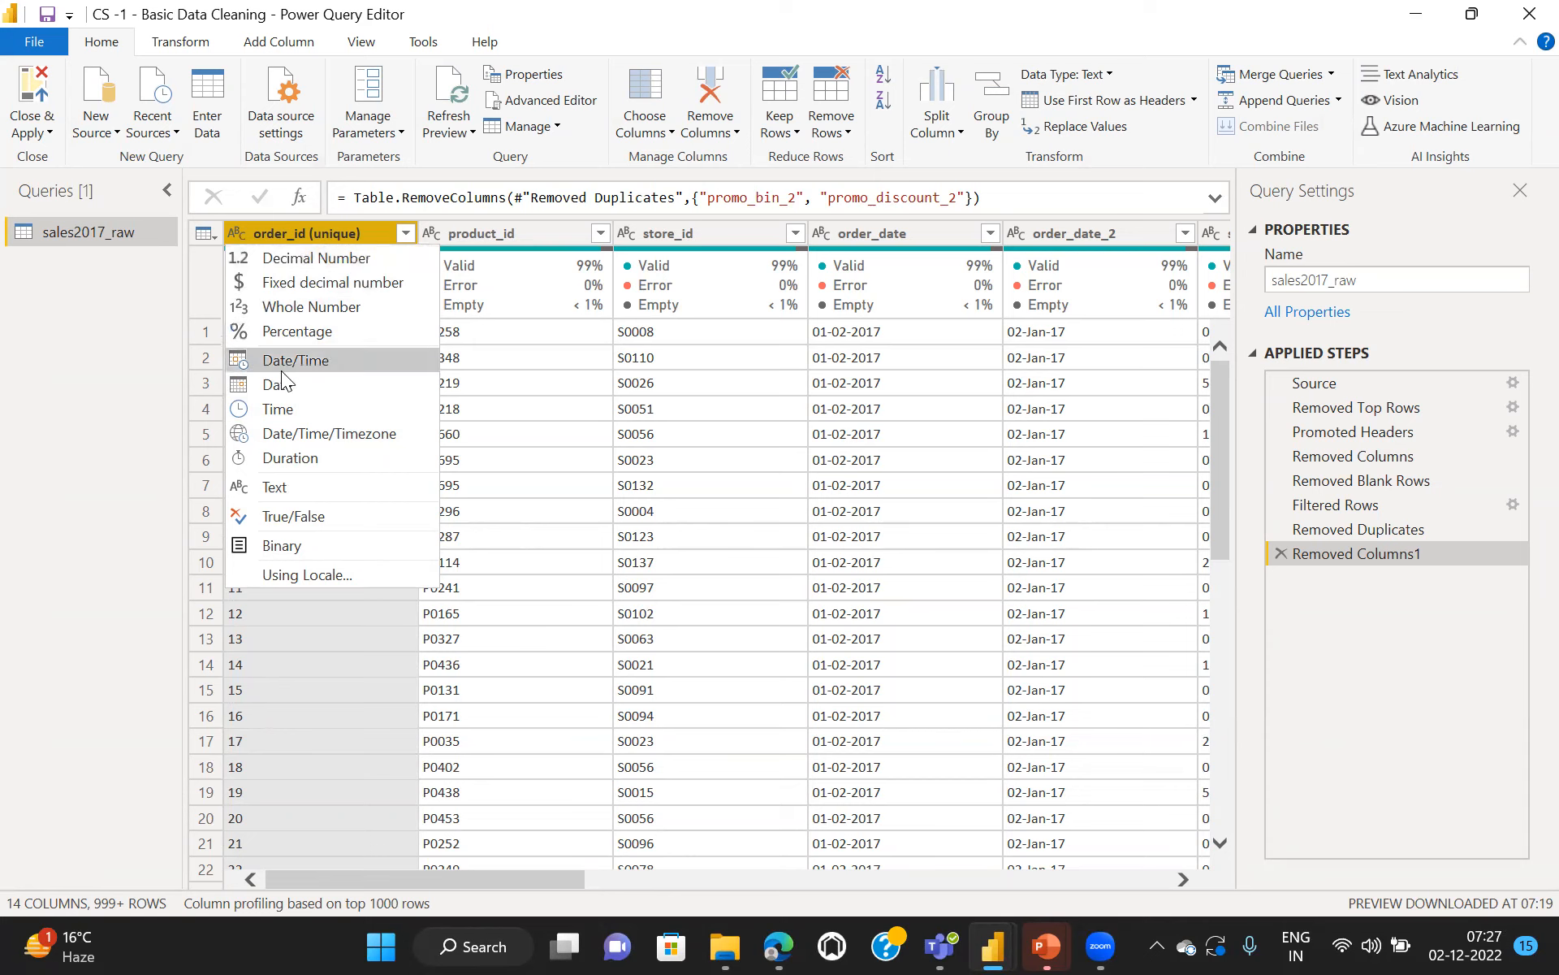
left_click(302, 309)
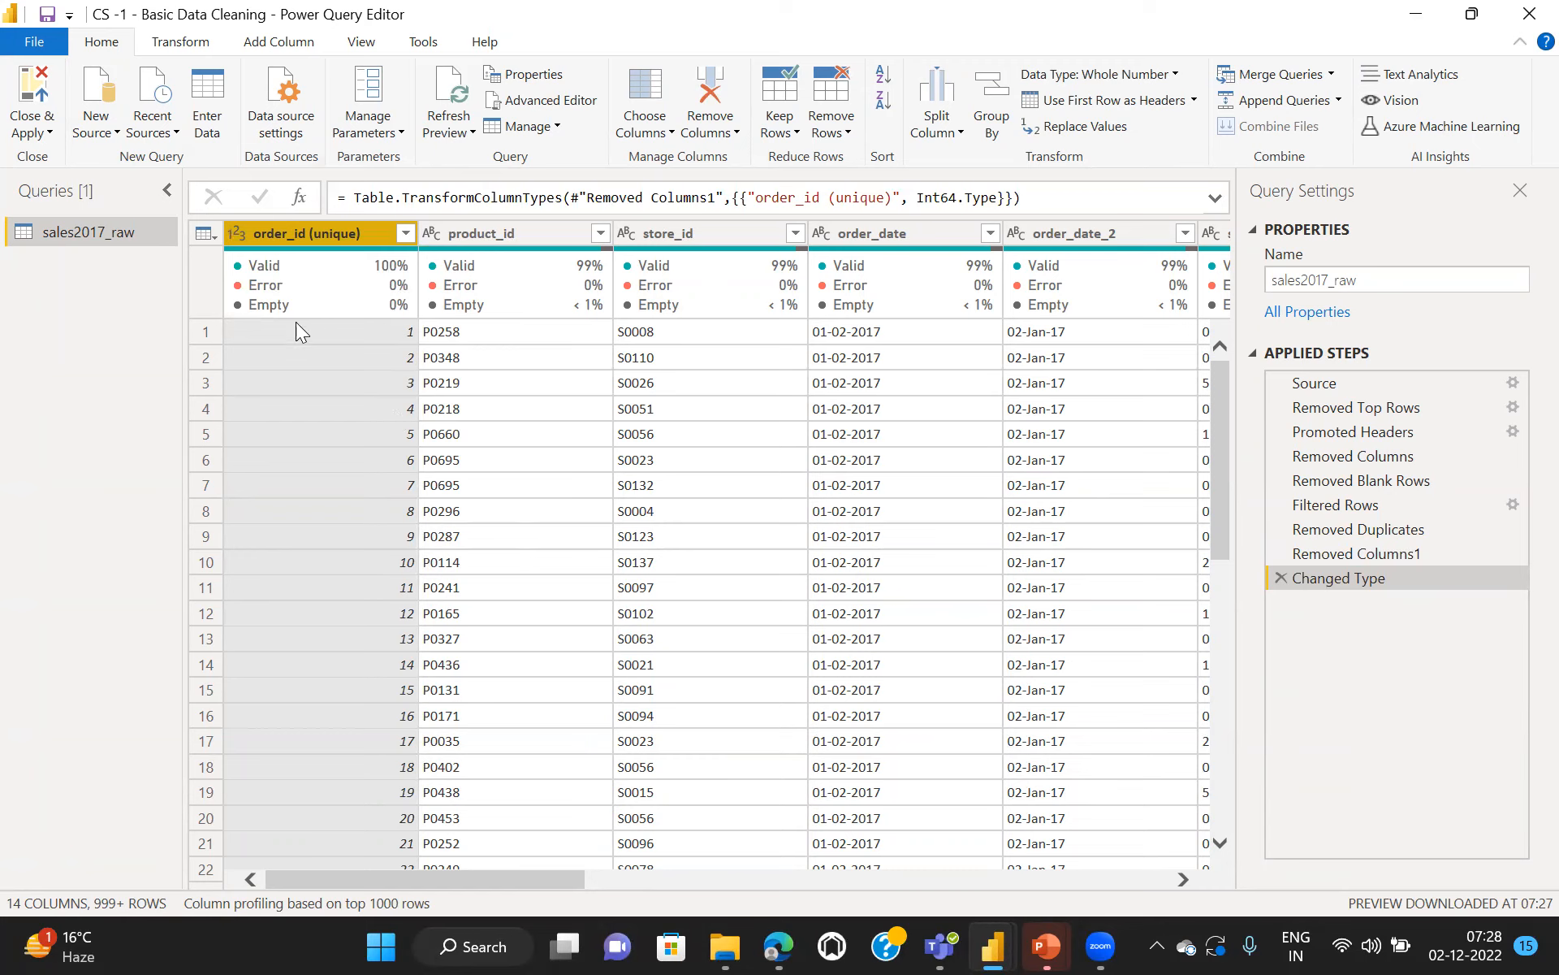
Step: Change the data types of the order_date and order_date_2 columns from text to Date
mouse_move(258, 305)
scroll(510, 791, "right", 3)
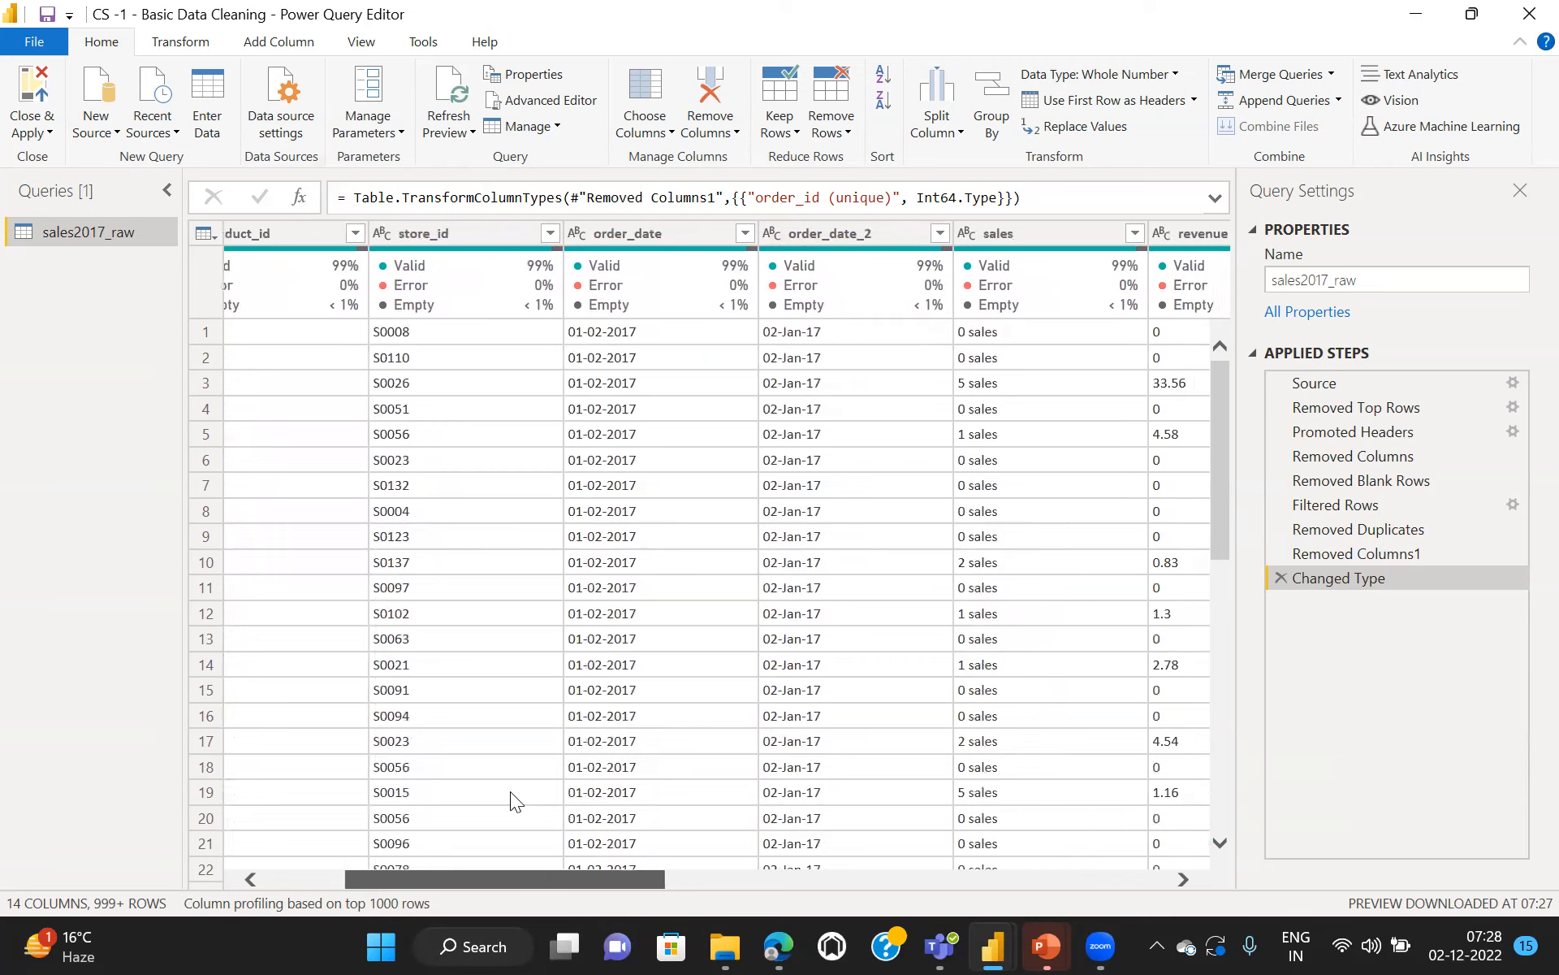
scroll(510, 791, "right", 3)
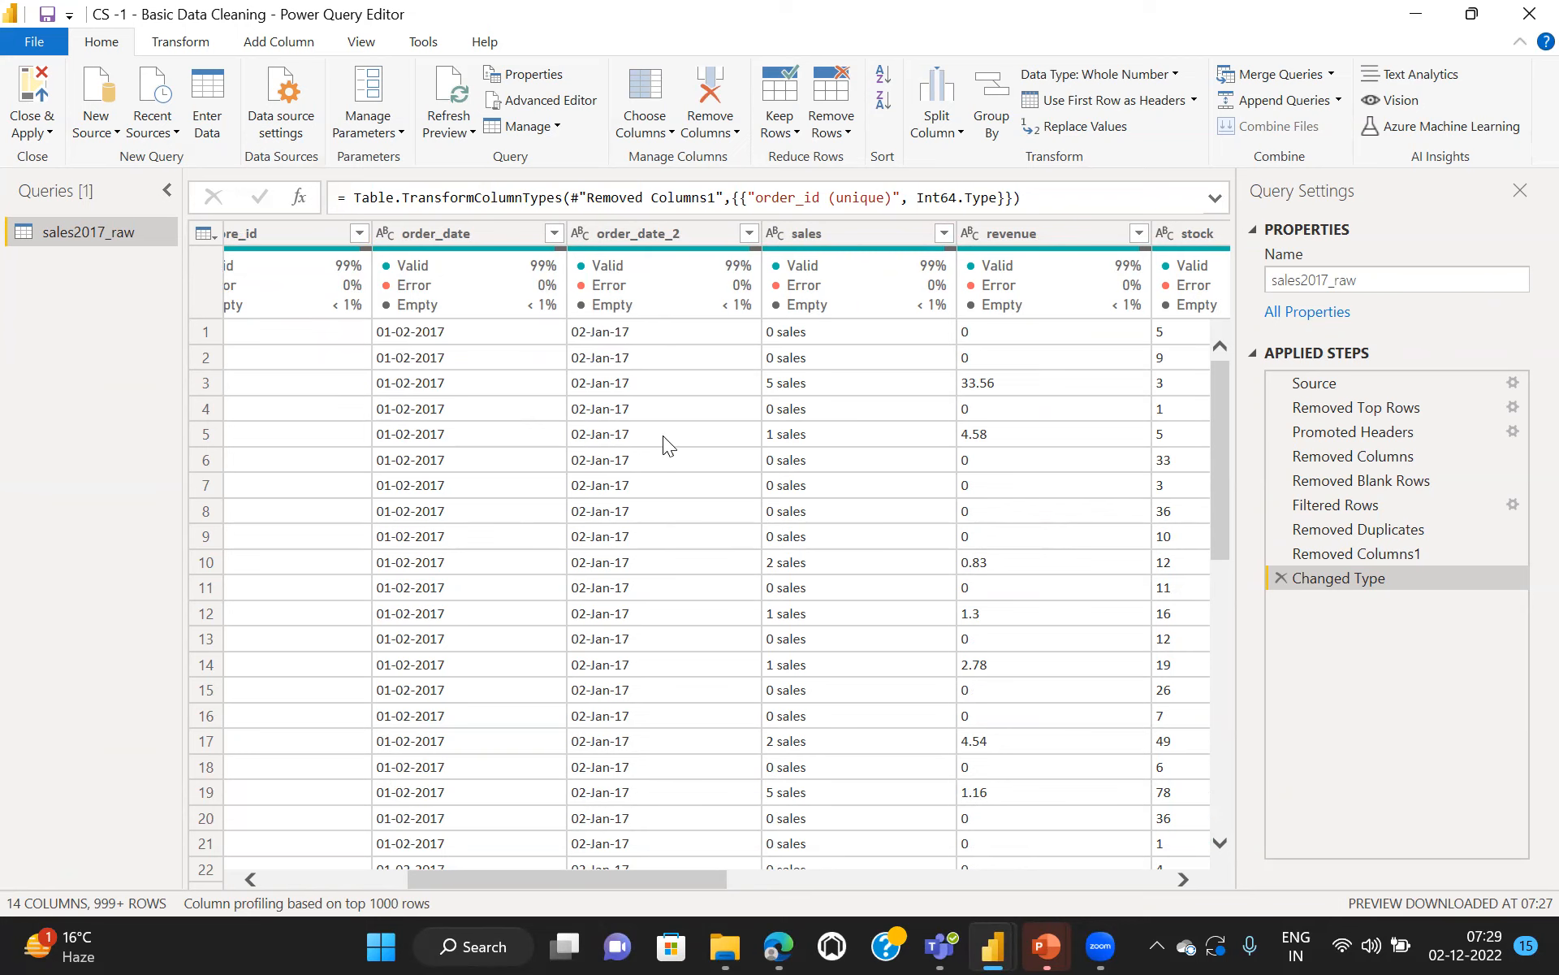
left_click(381, 233)
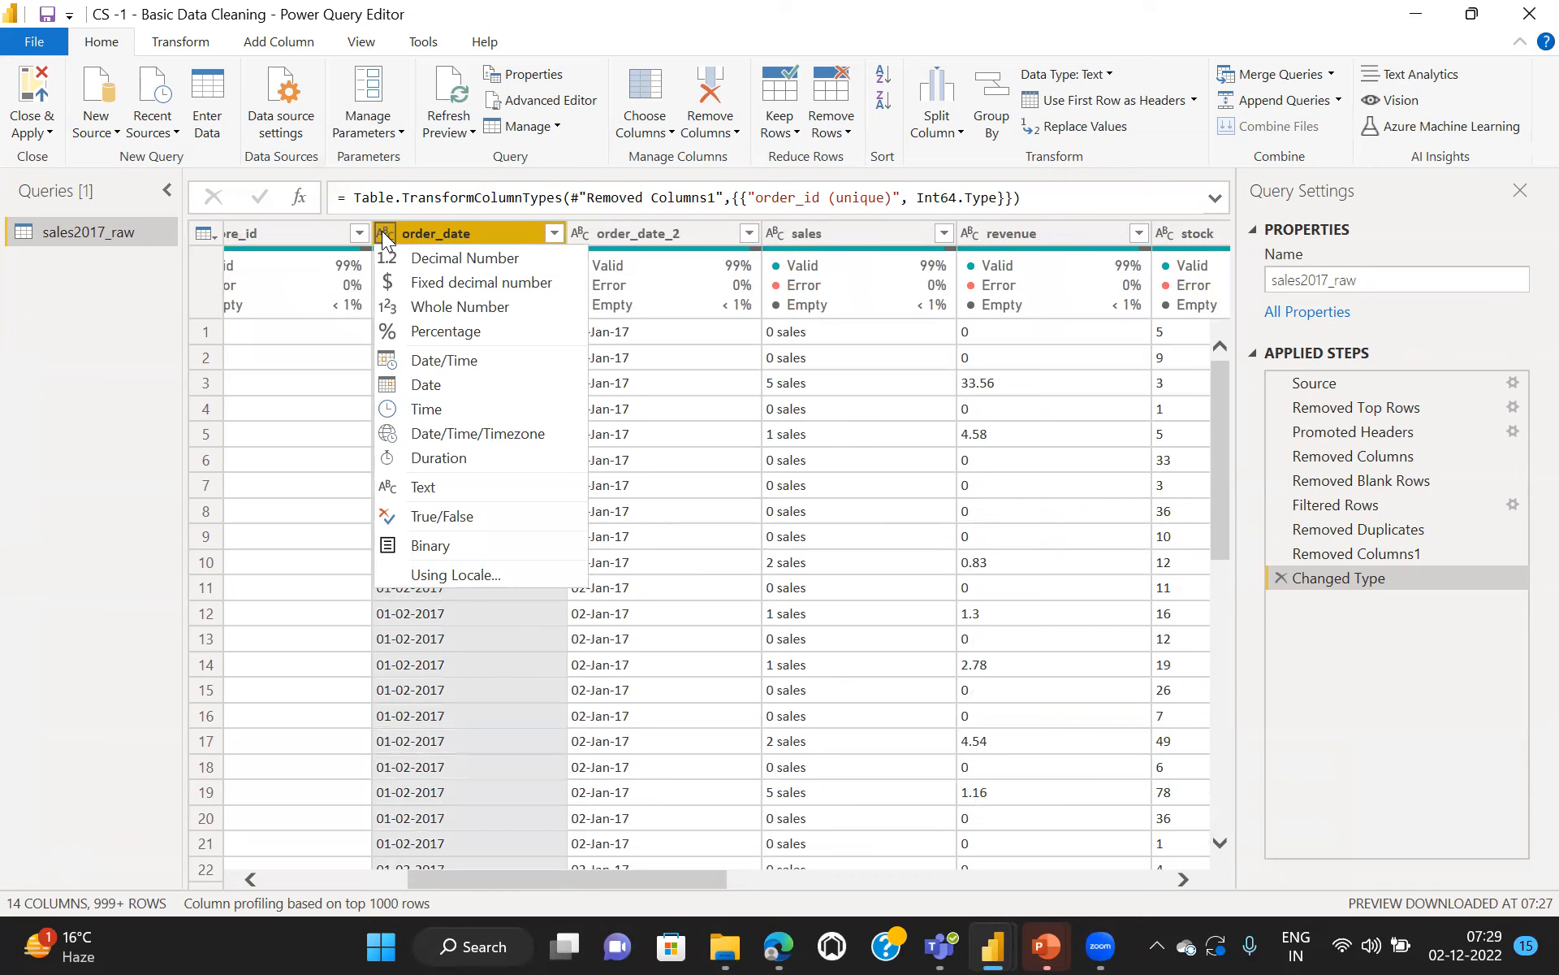
left_click(449, 385)
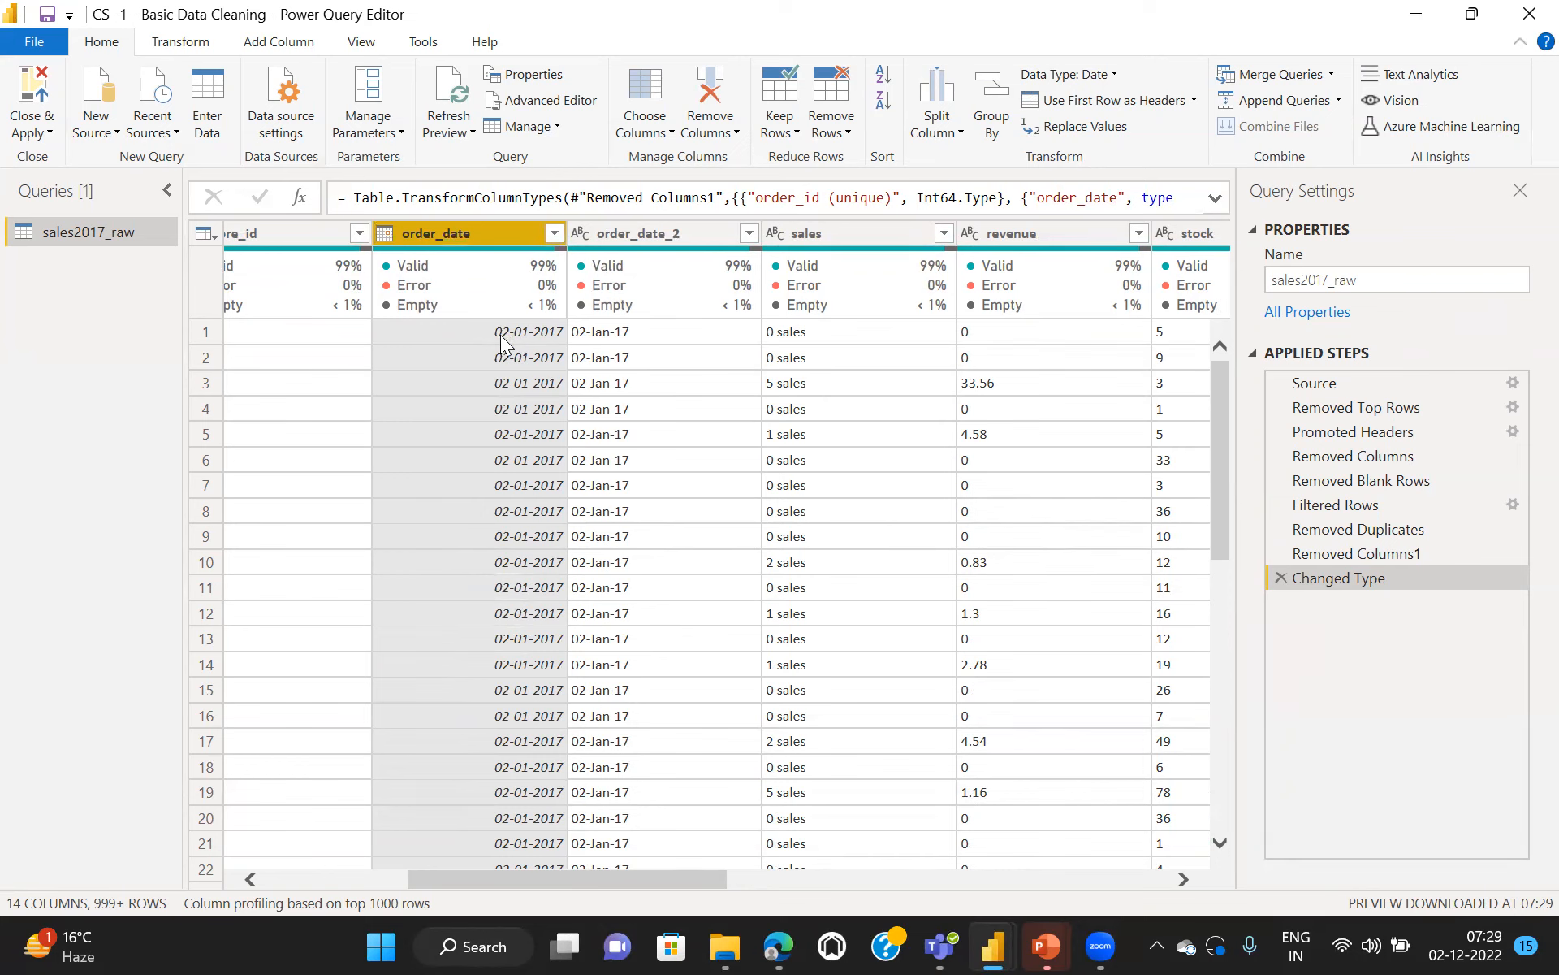
left_click(577, 233)
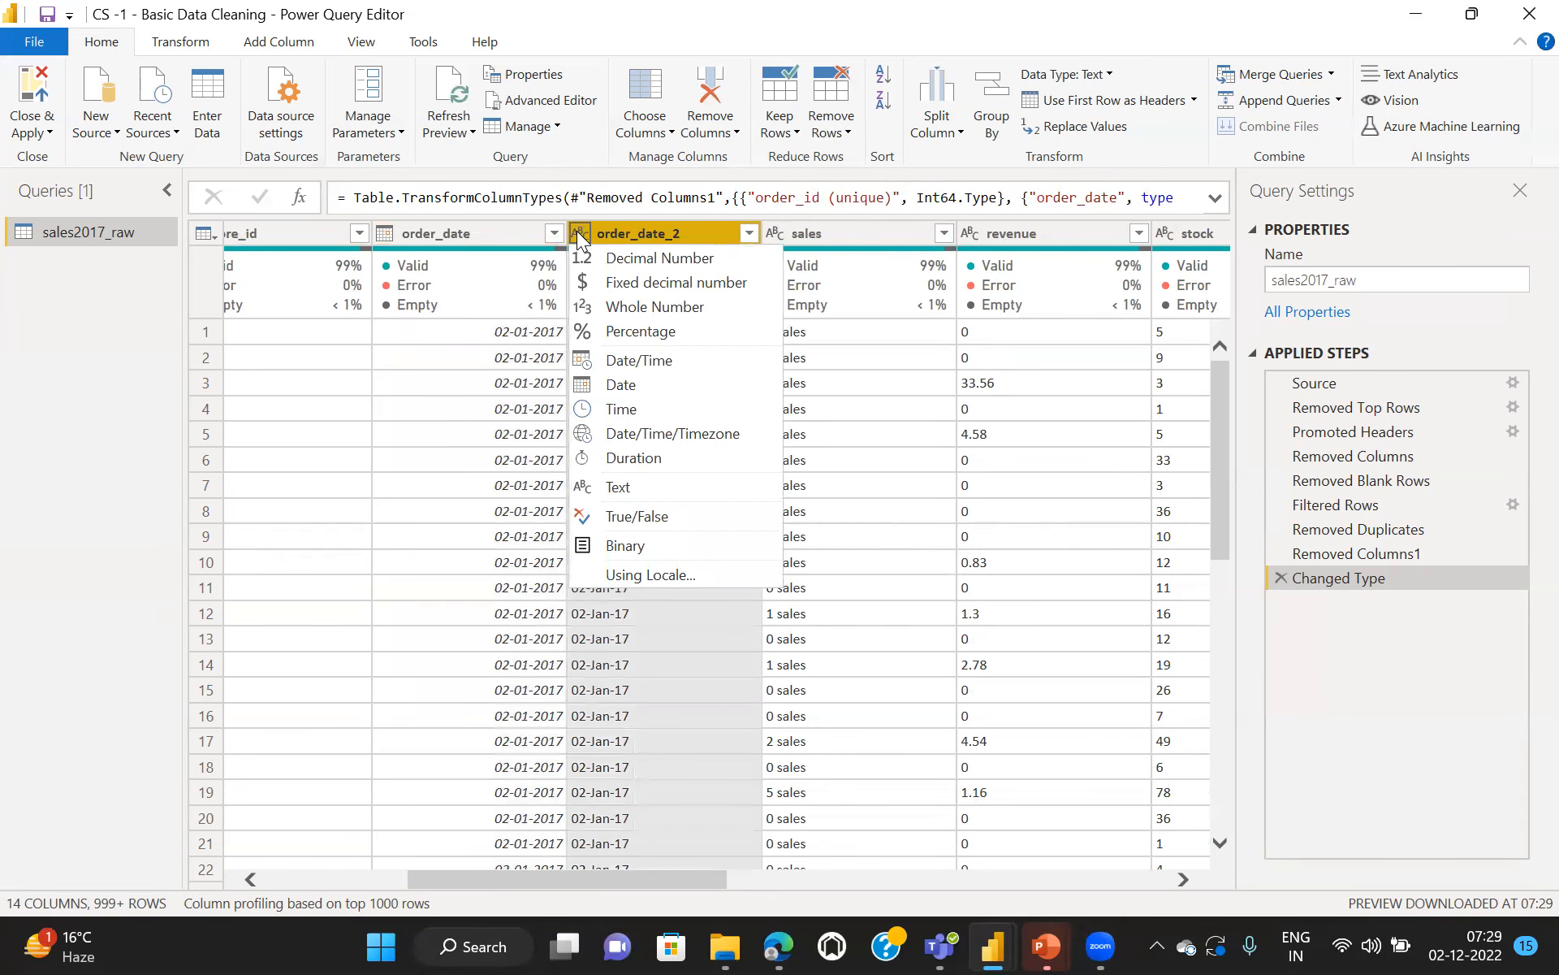
left_click(627, 385)
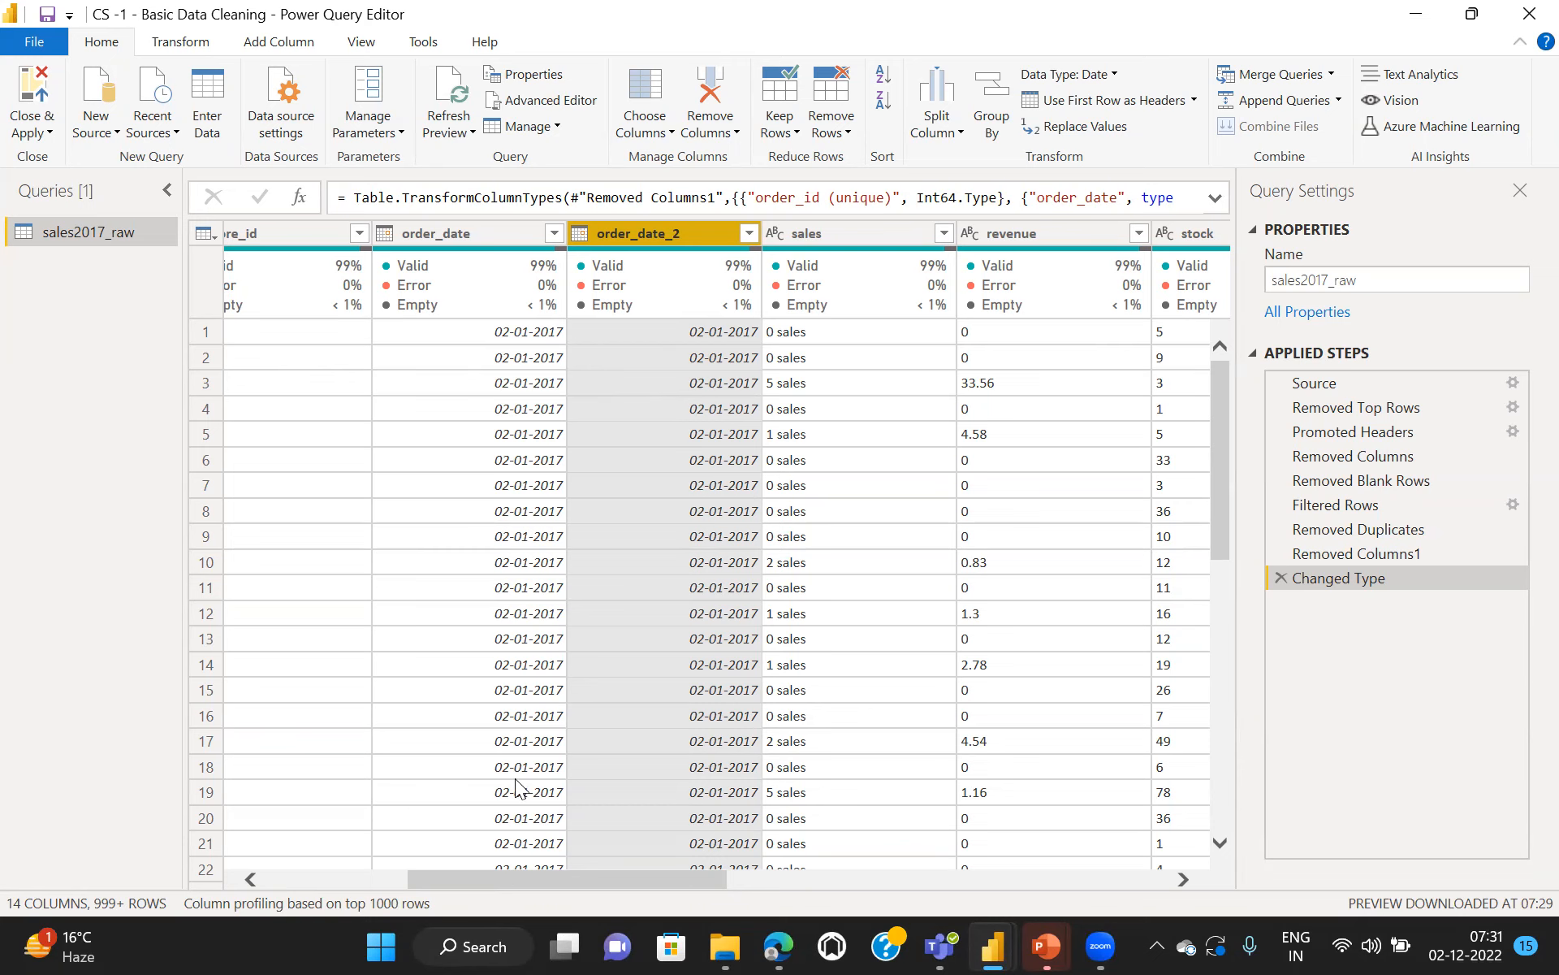
Step: Change the revenue column's data type from text to Fixed decimal number
scroll(515, 778, "right", 3)
scroll(515, 779, "right", 2)
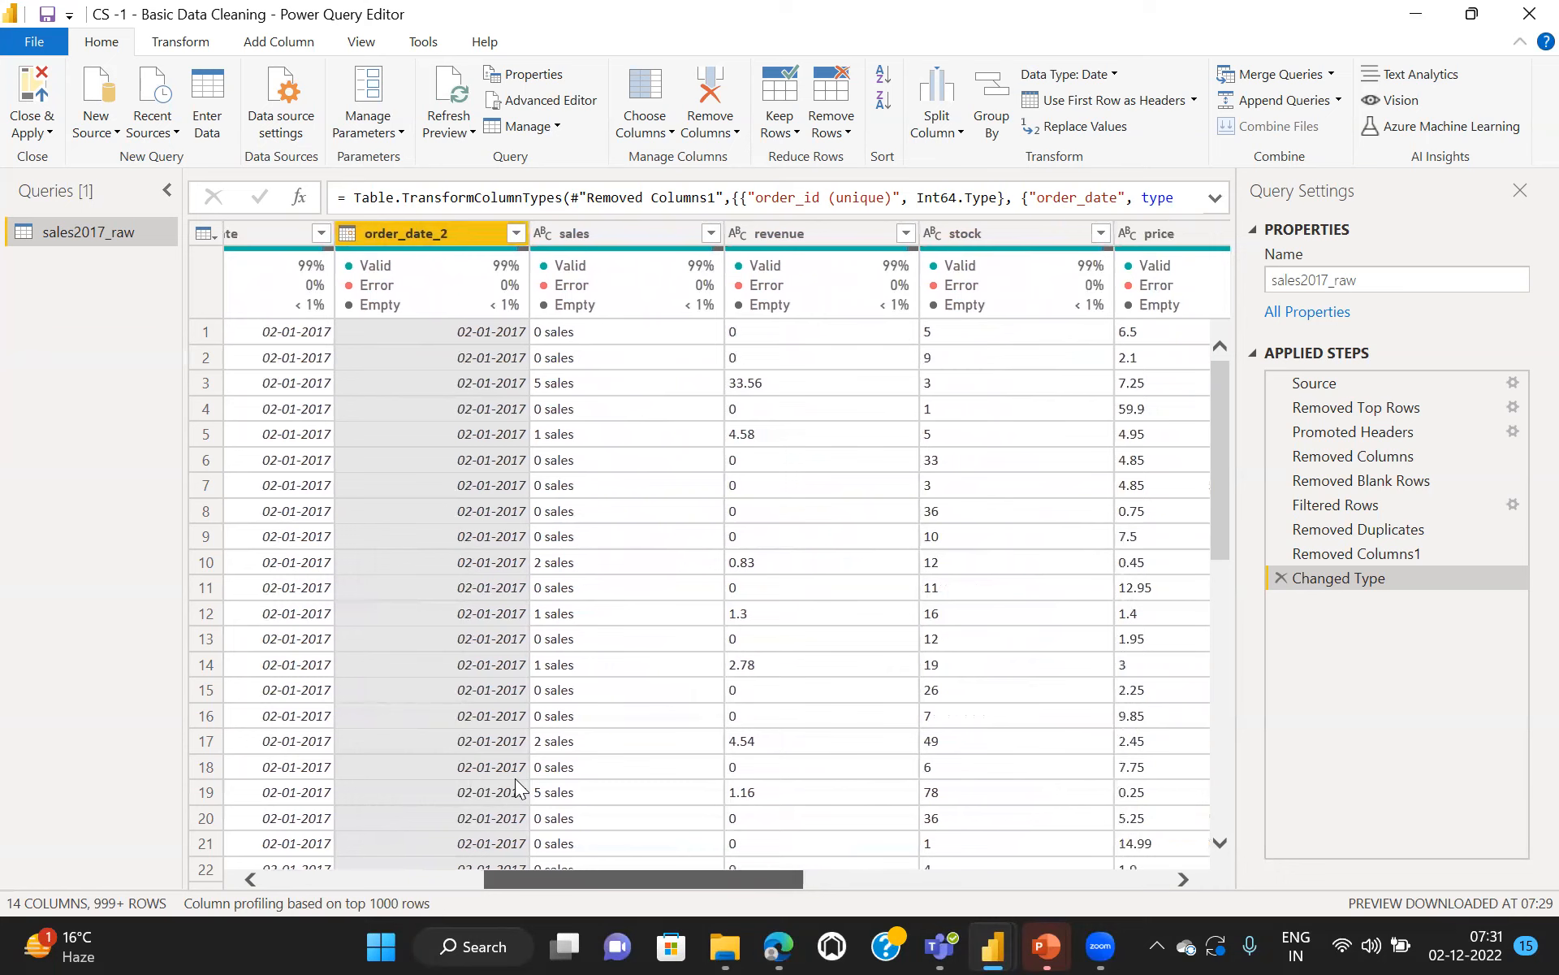
scroll(515, 778, "right", 1)
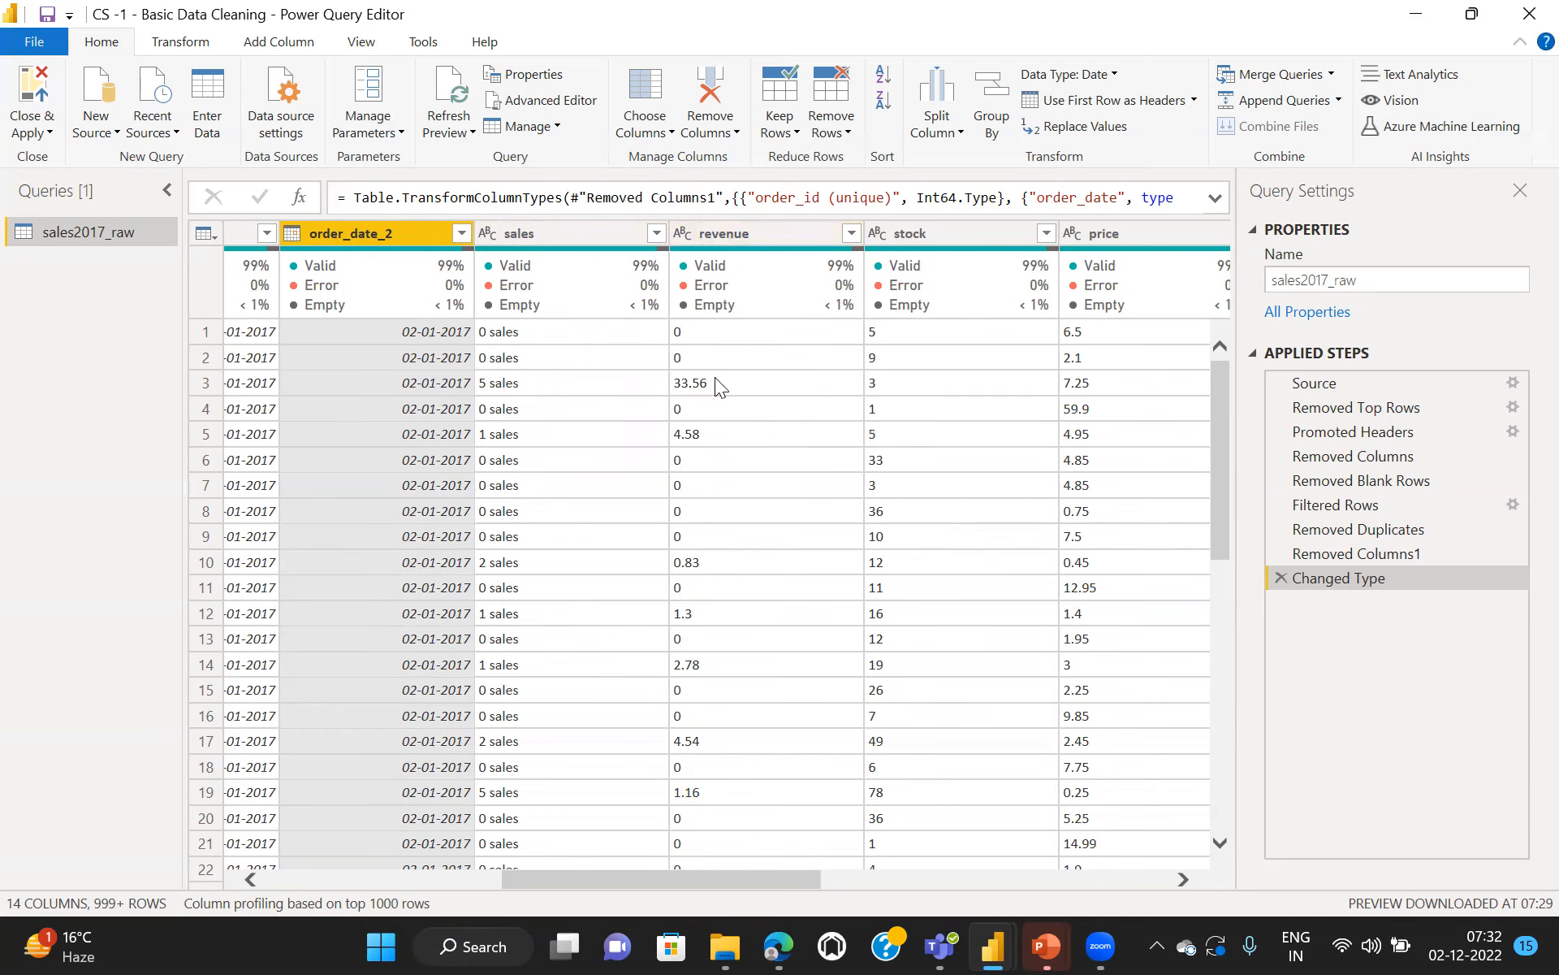
left_click(682, 234)
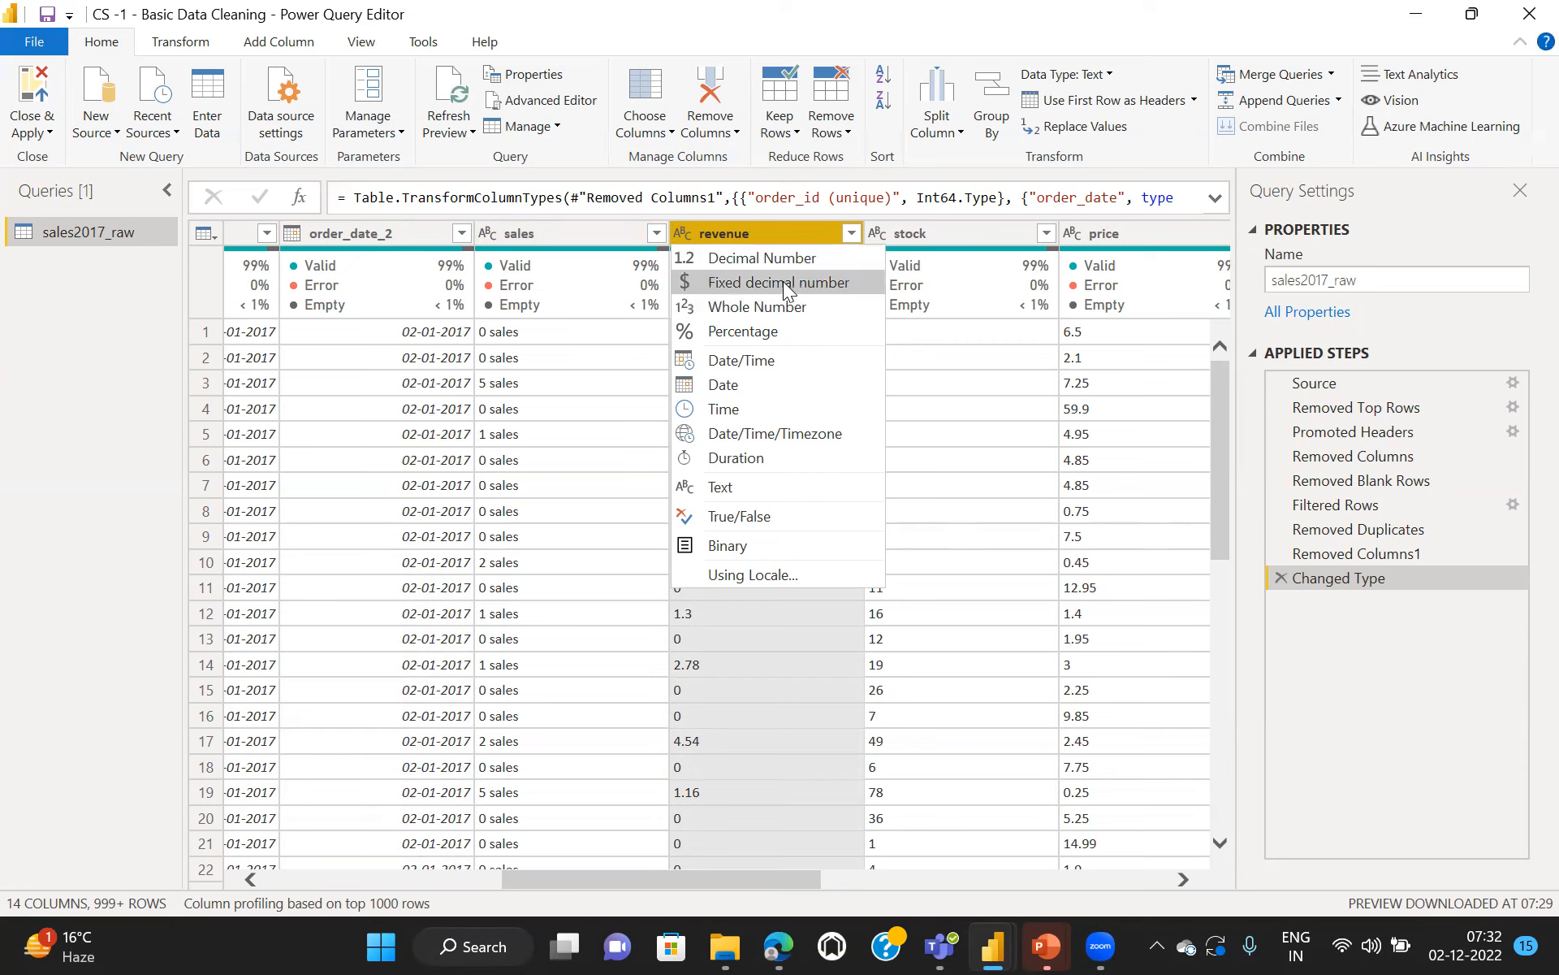
left_click(757, 282)
Step: Set the stock column's data type to Whole Number and the price column's to Fixed decimal number
left_click(877, 233)
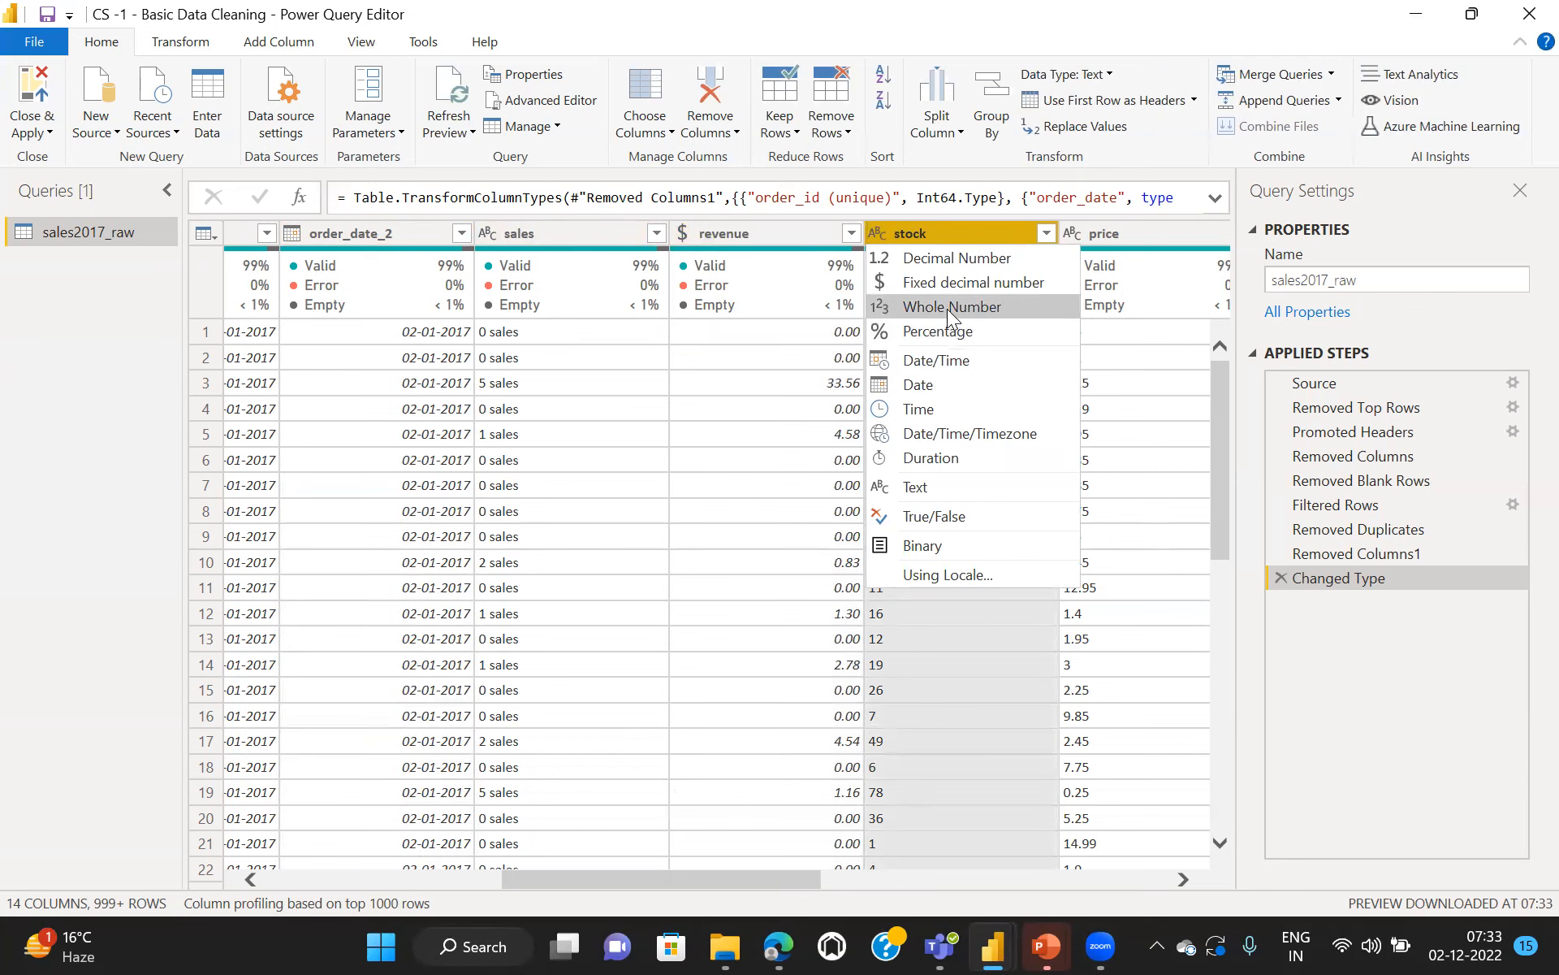
left_click(947, 309)
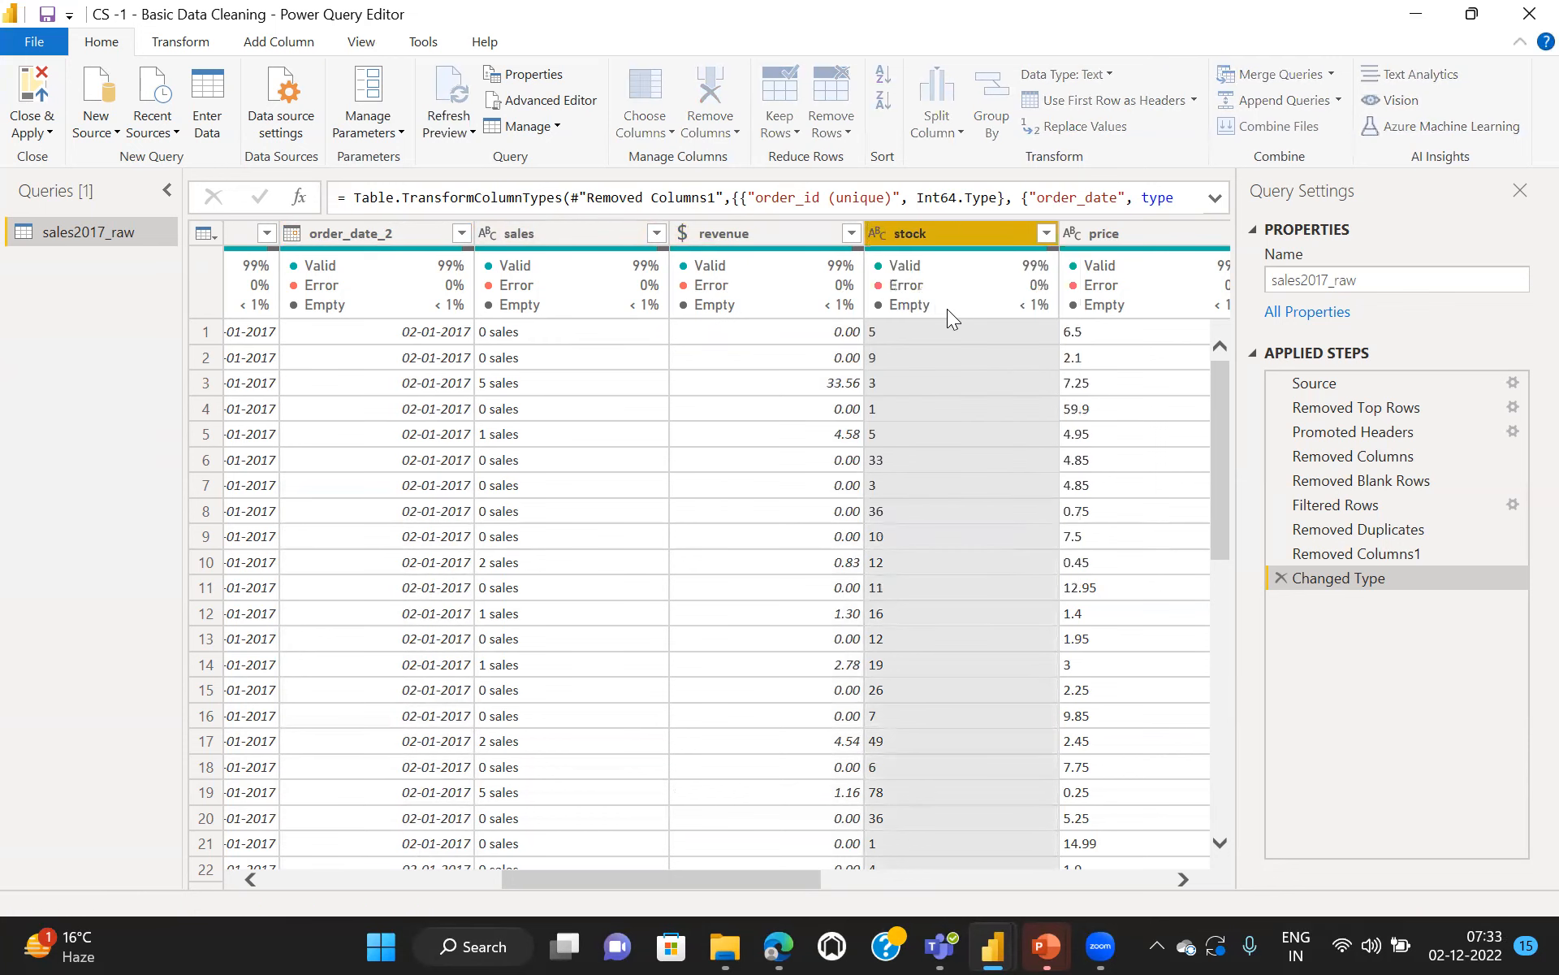
left_click(1070, 231)
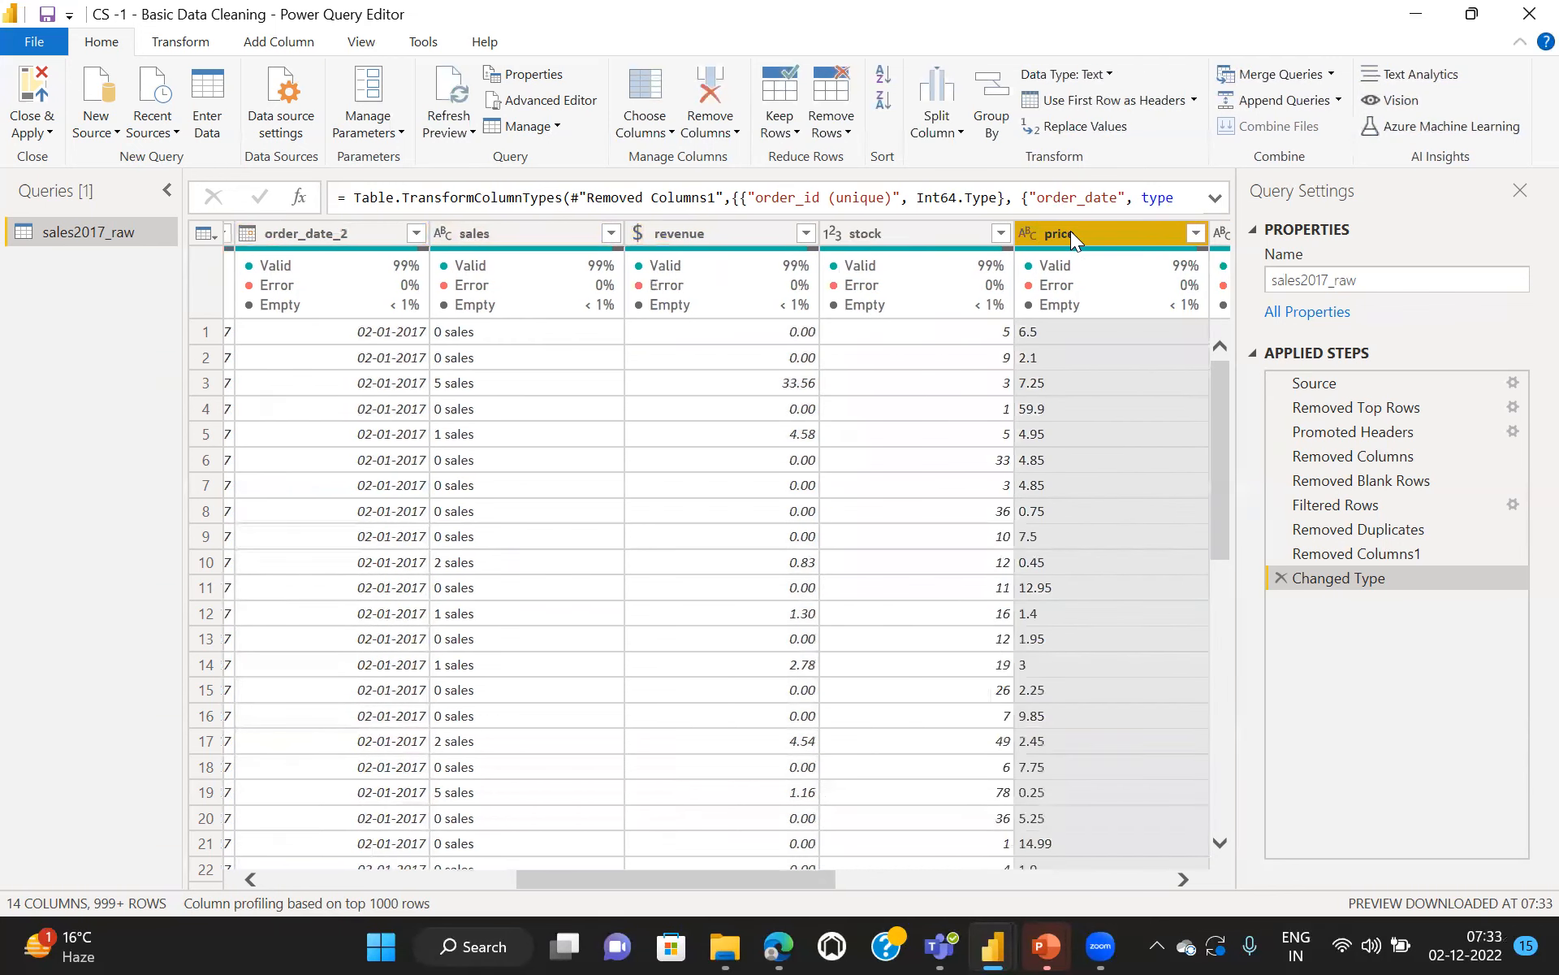
left_click(1027, 232)
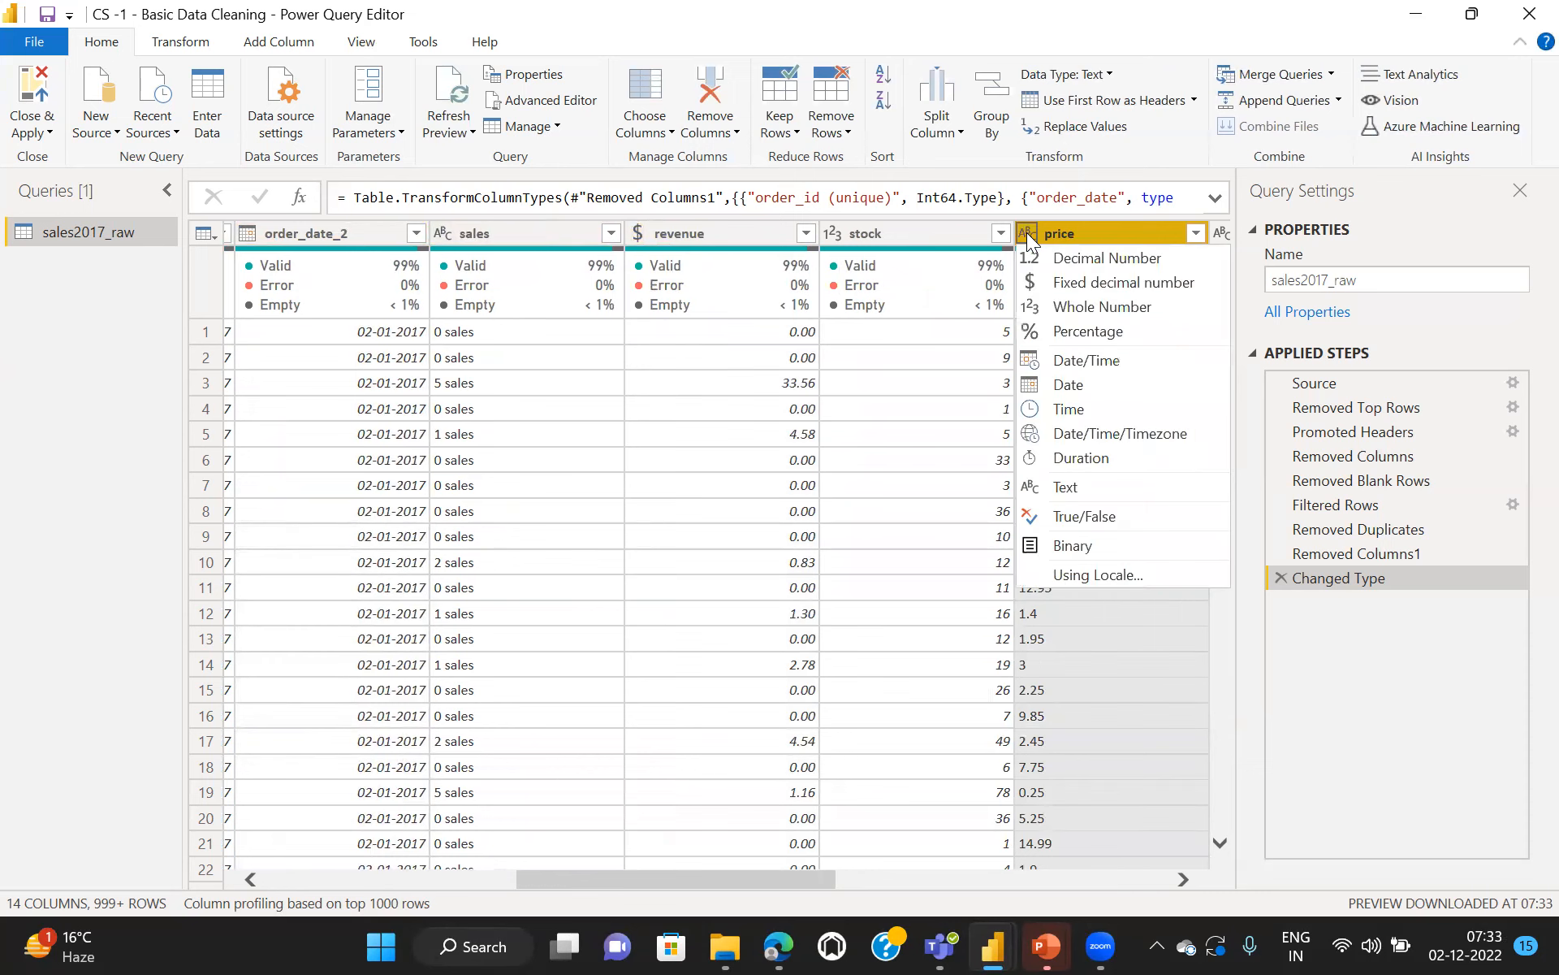
left_click(1081, 282)
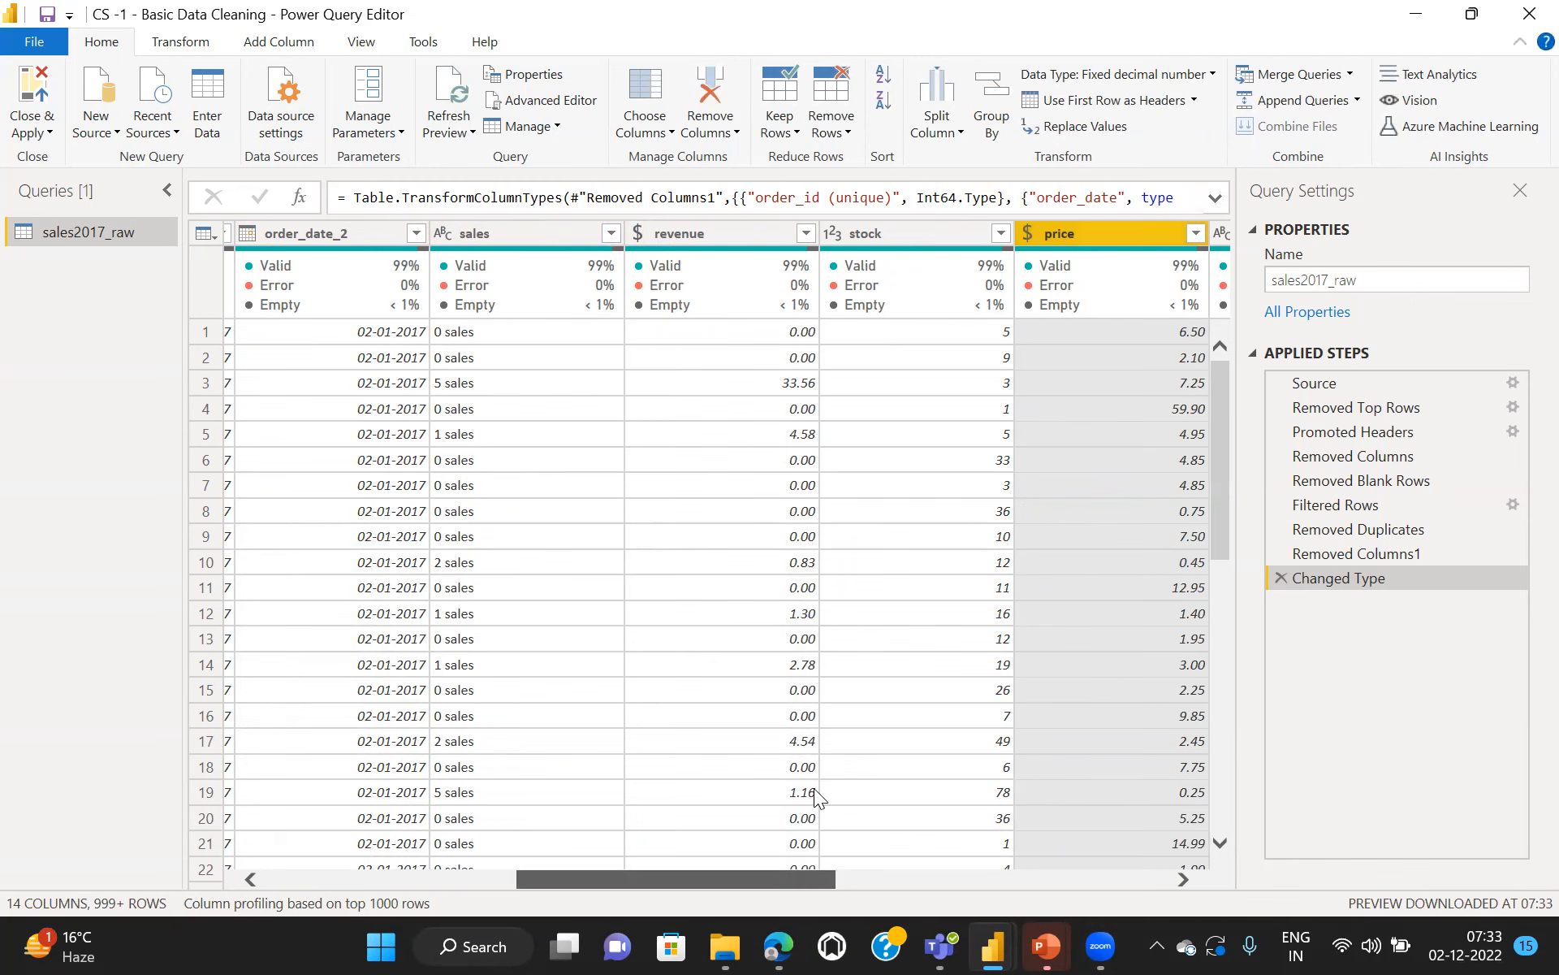
Step: Review the data types of the columns from order_date to promo_type_2 and check the price column's quality figures
scroll(813, 792, "left", 5)
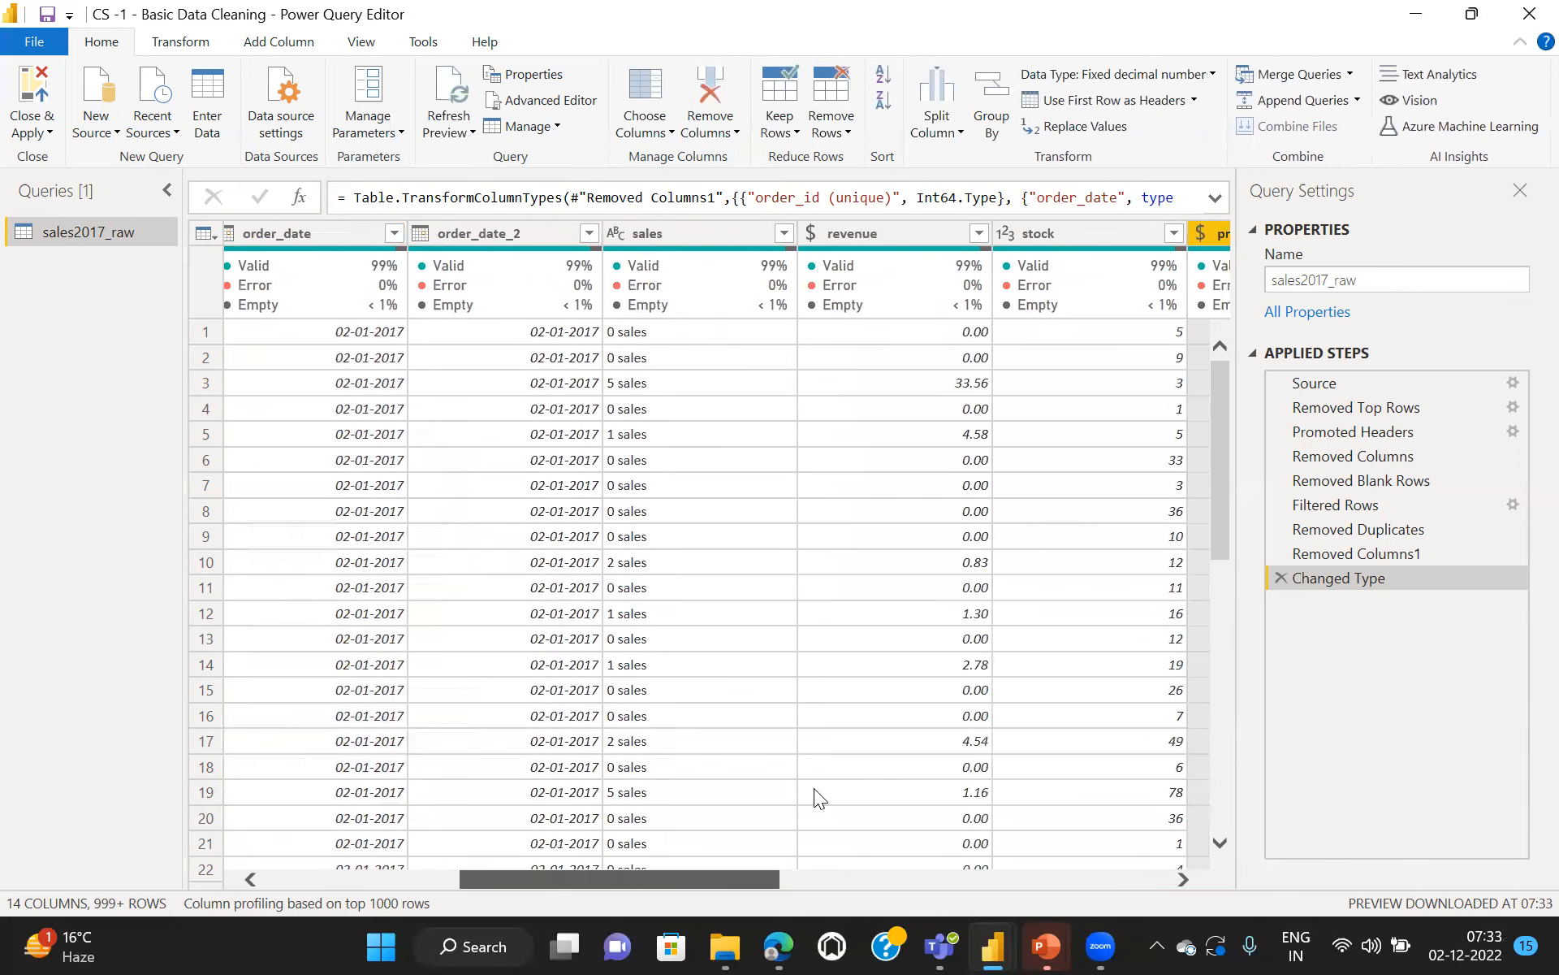
scroll(814, 788, "left", 4)
scroll(814, 788, "right", 12)
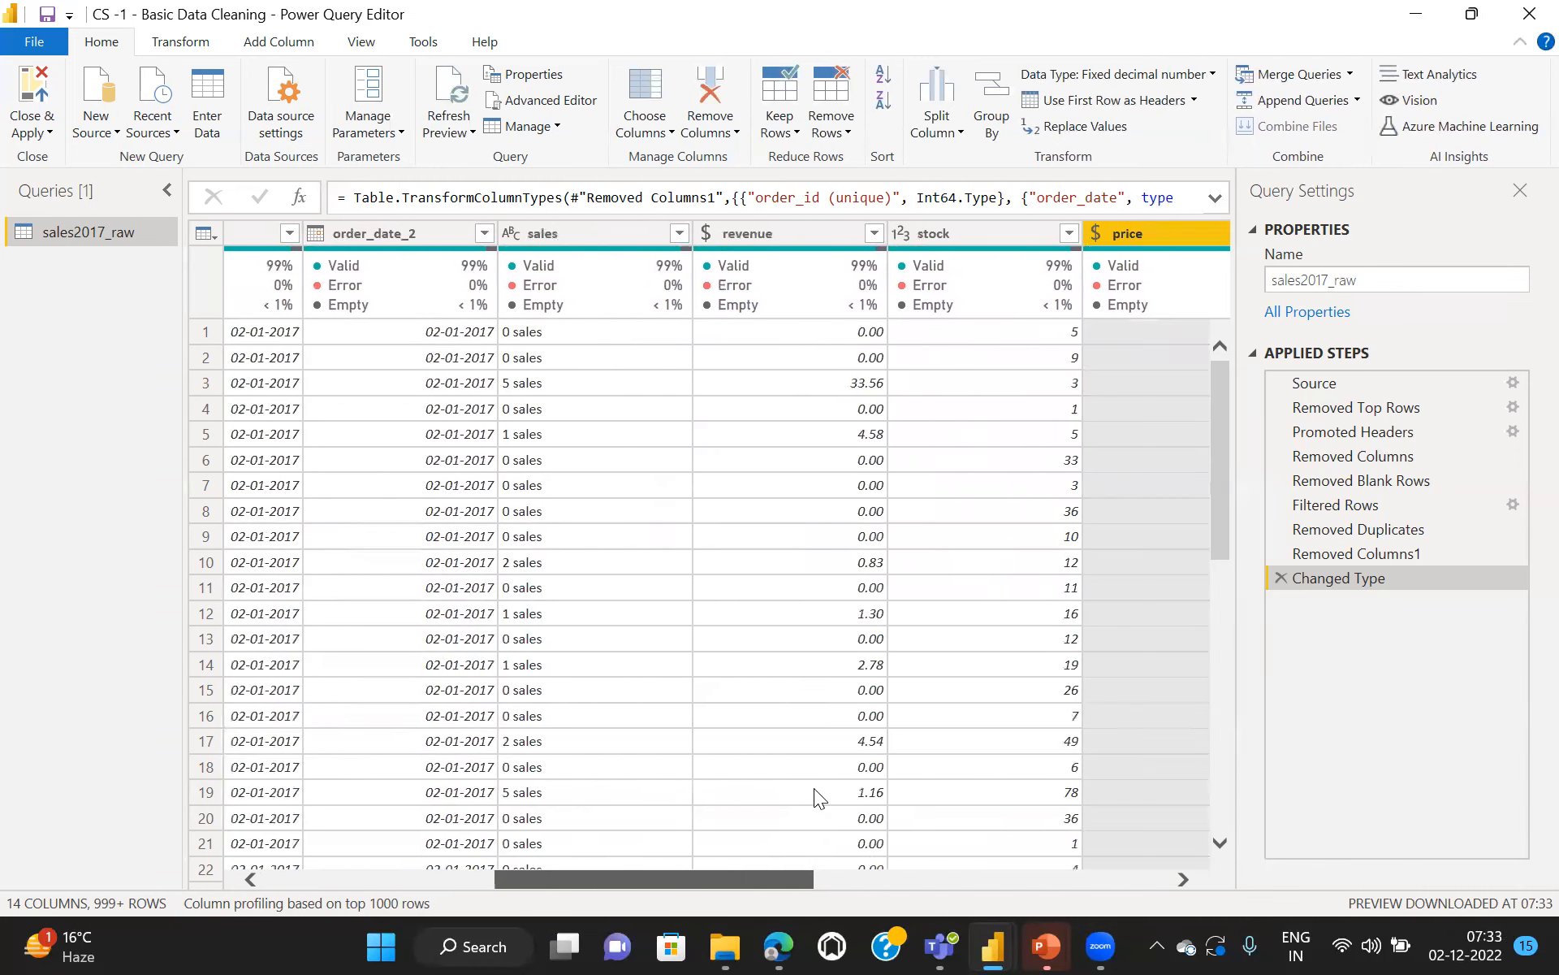
scroll(816, 796, "right", 3)
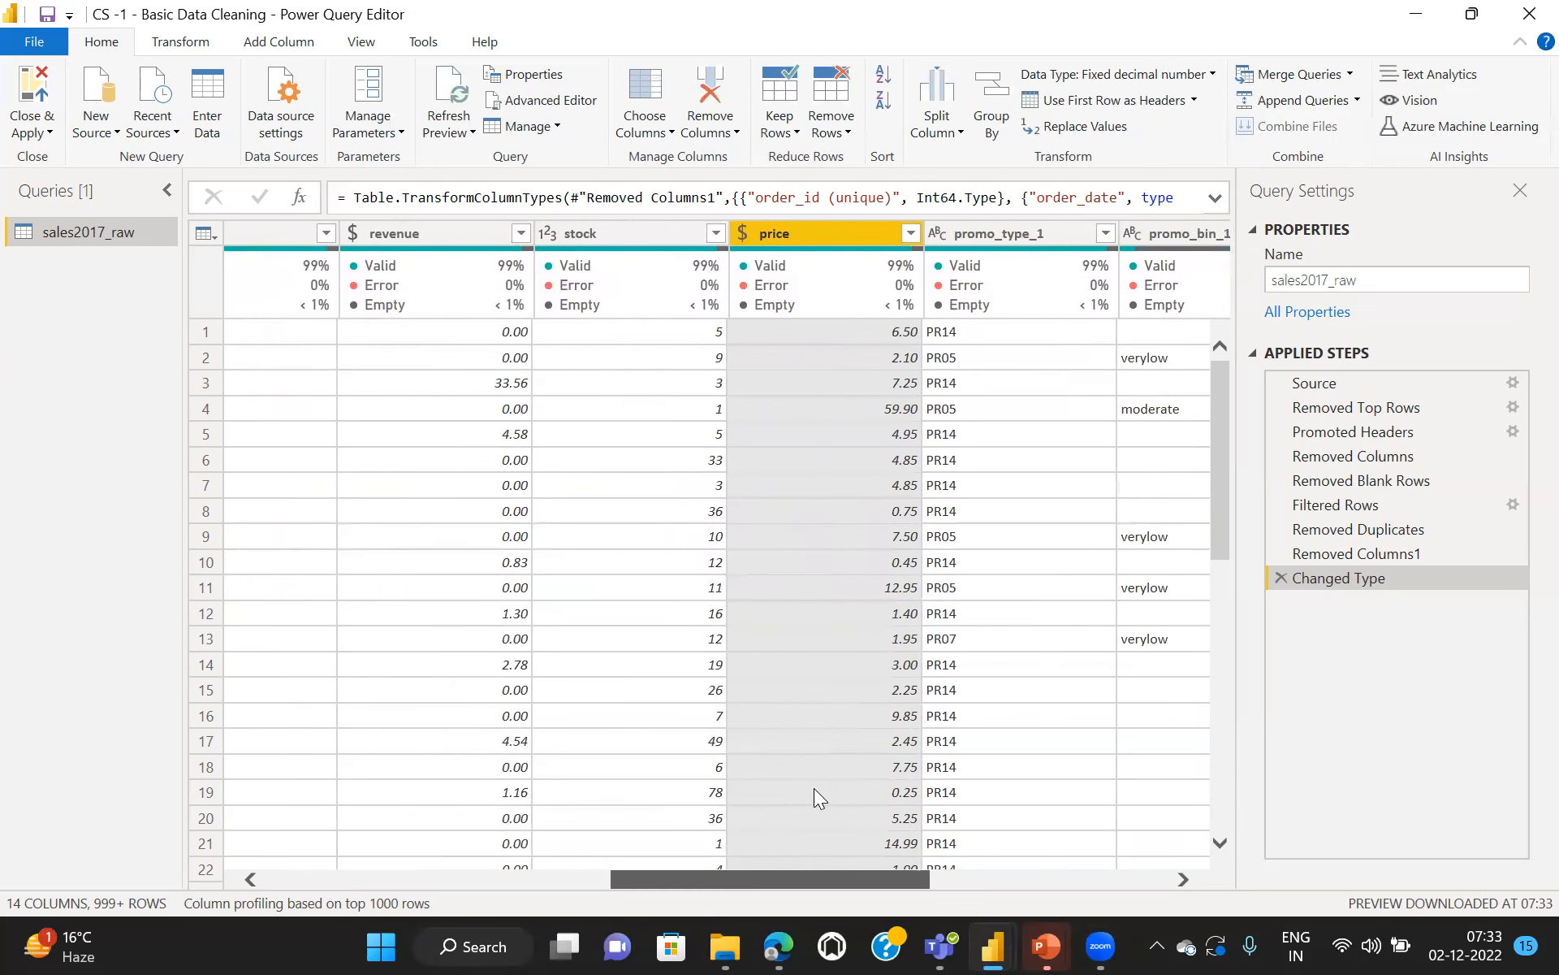
scroll(814, 788, "right", 3)
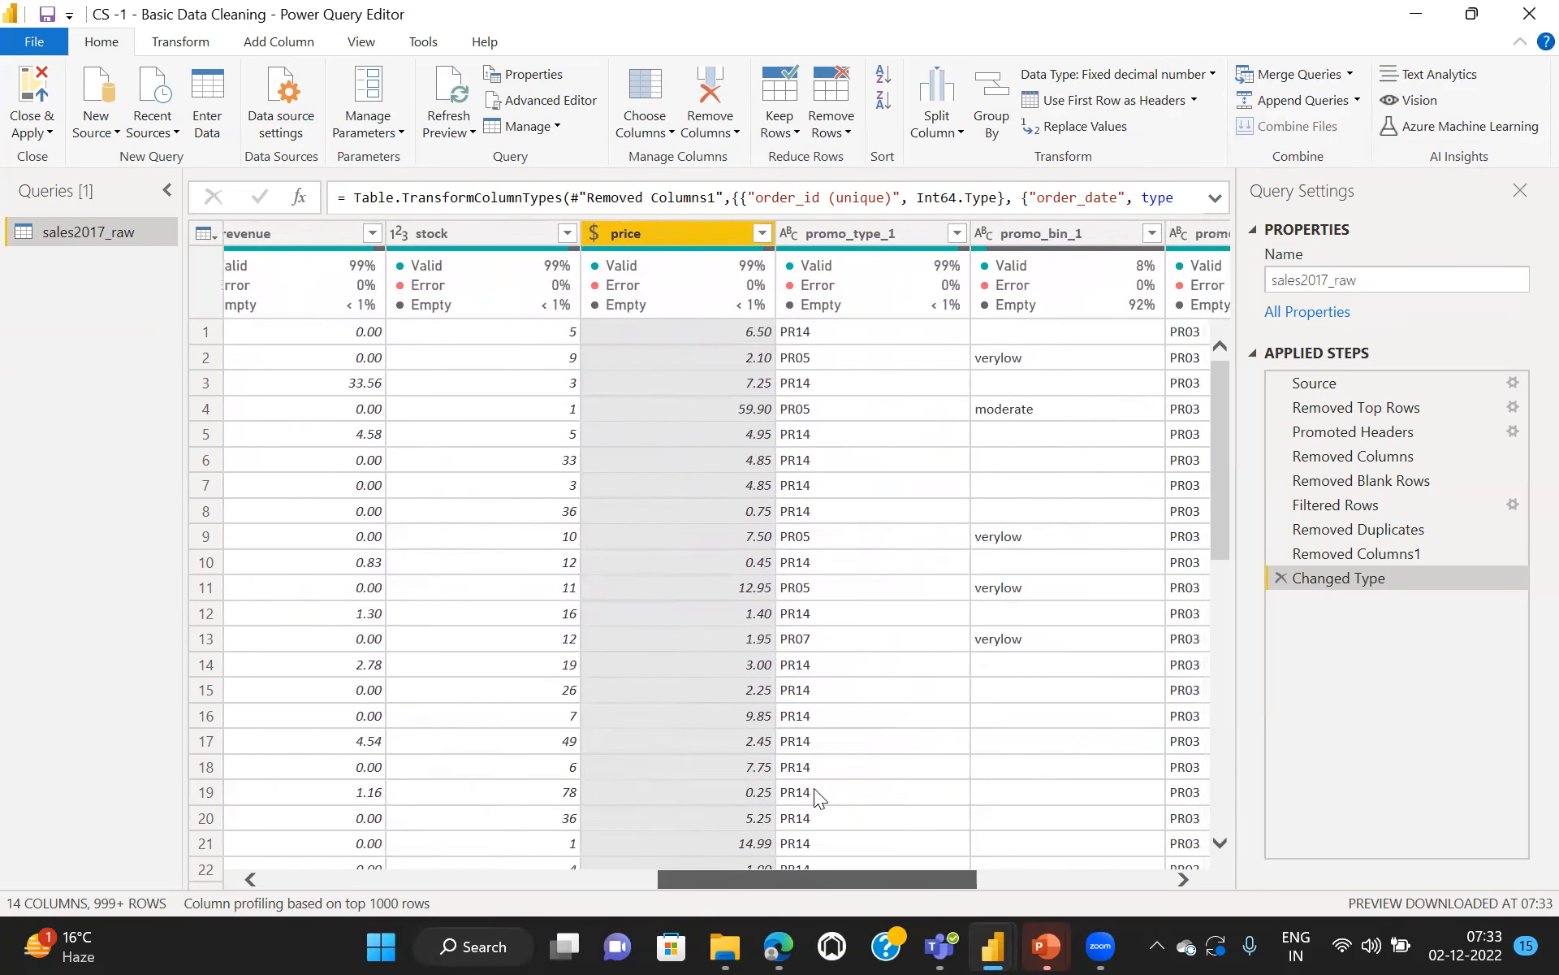
scroll(814, 788, "right", 1)
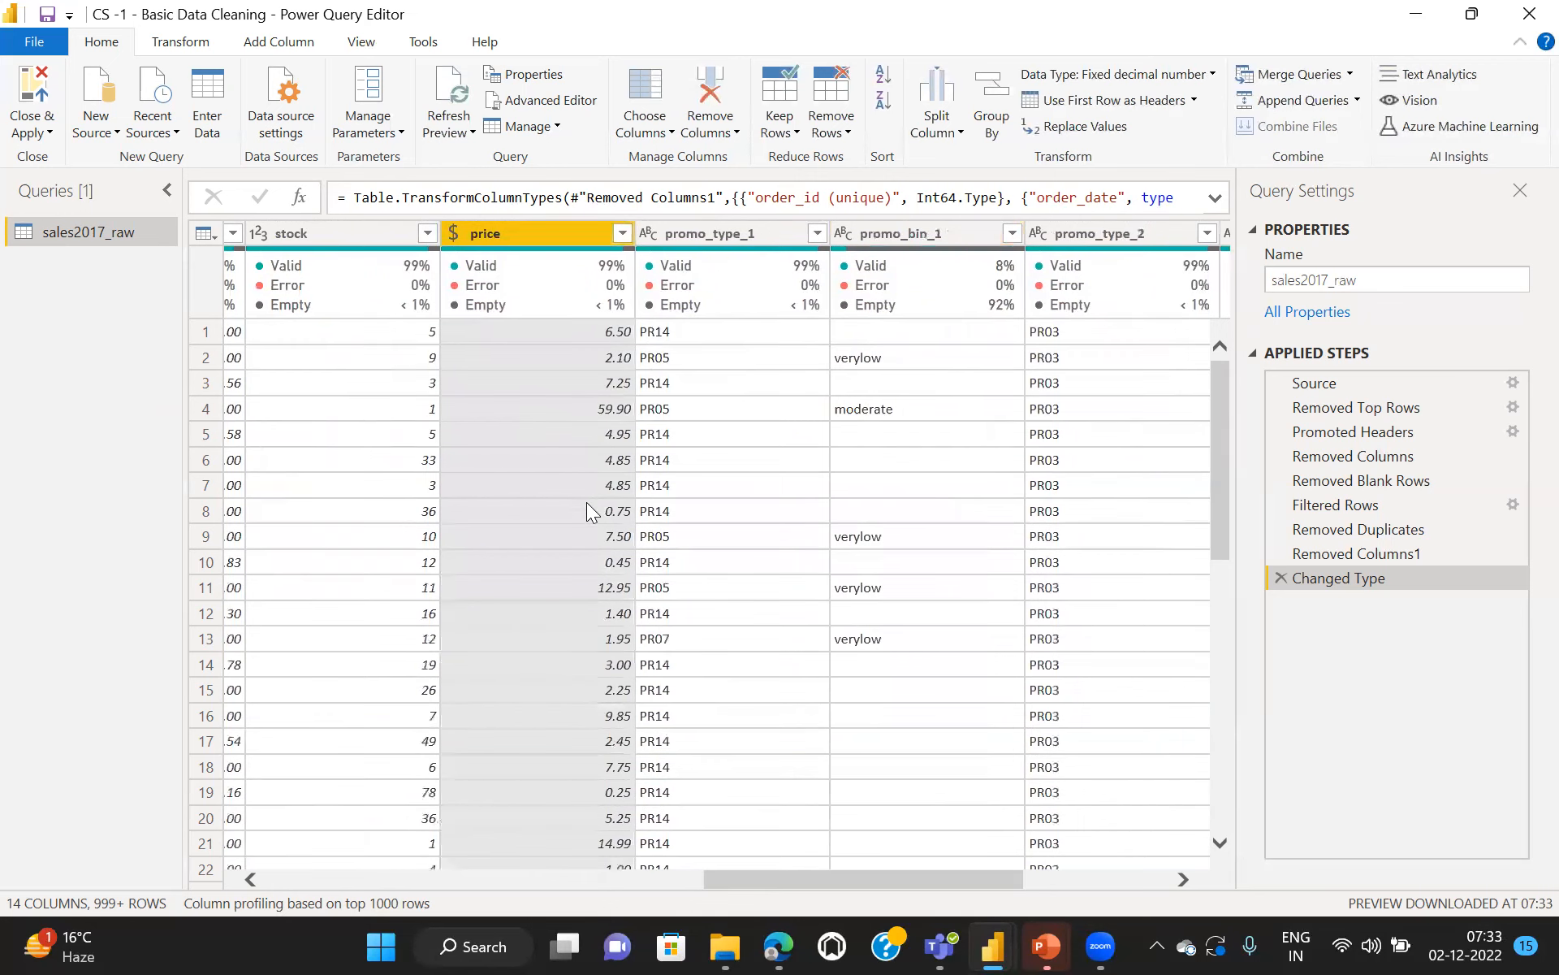
mouse_move(721, 259)
mouse_move(622, 259)
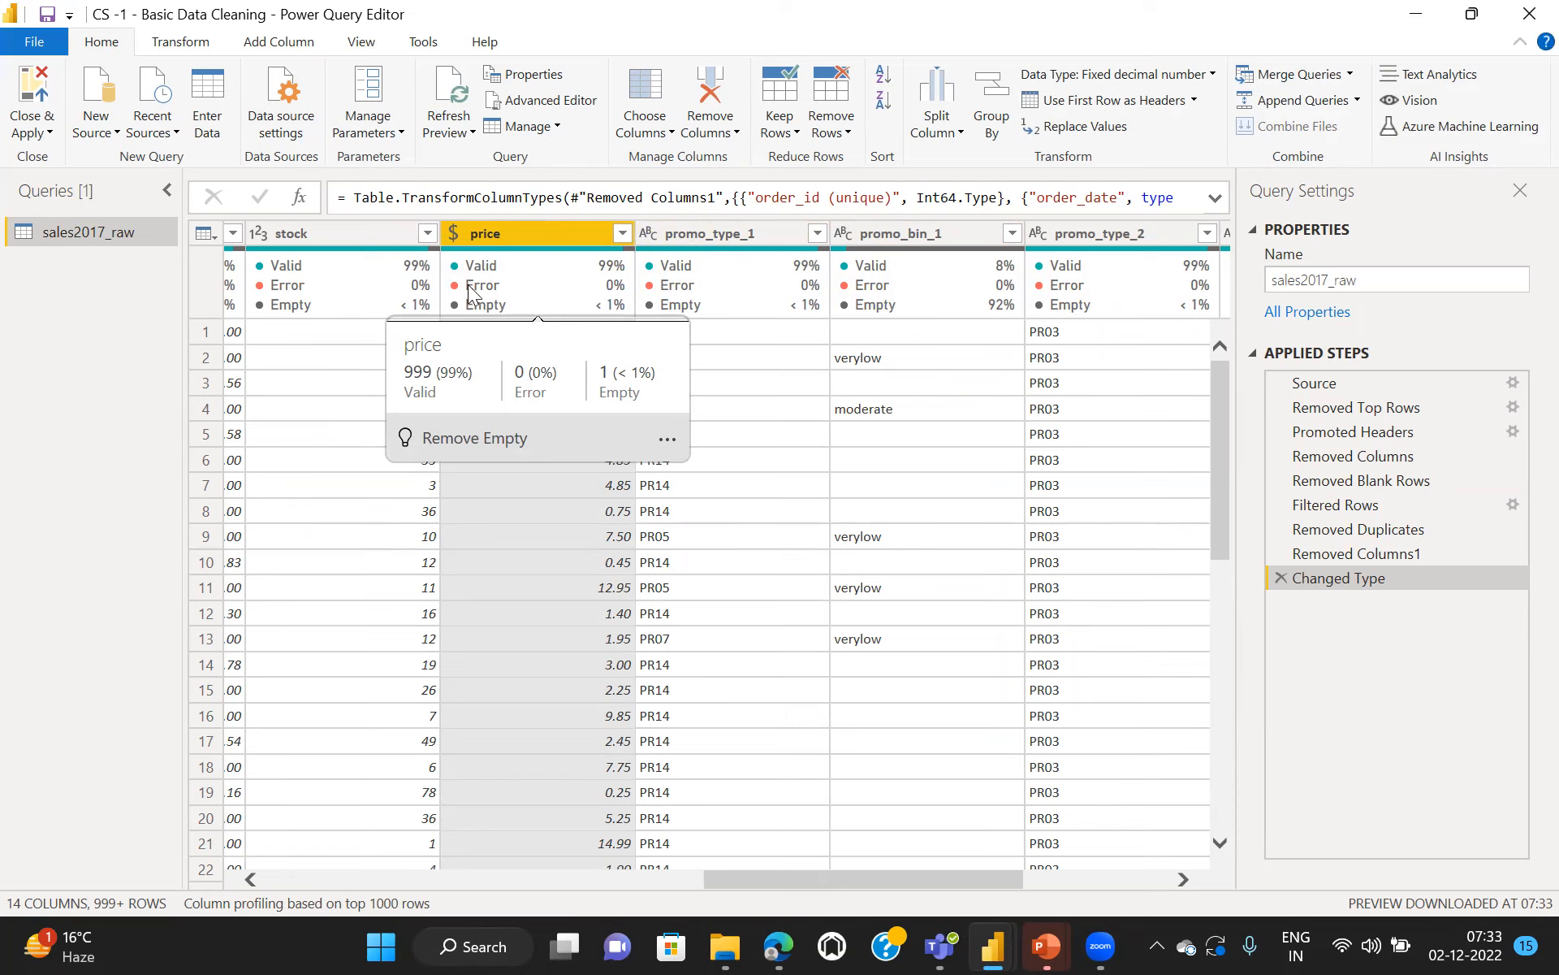
mouse_move(459, 290)
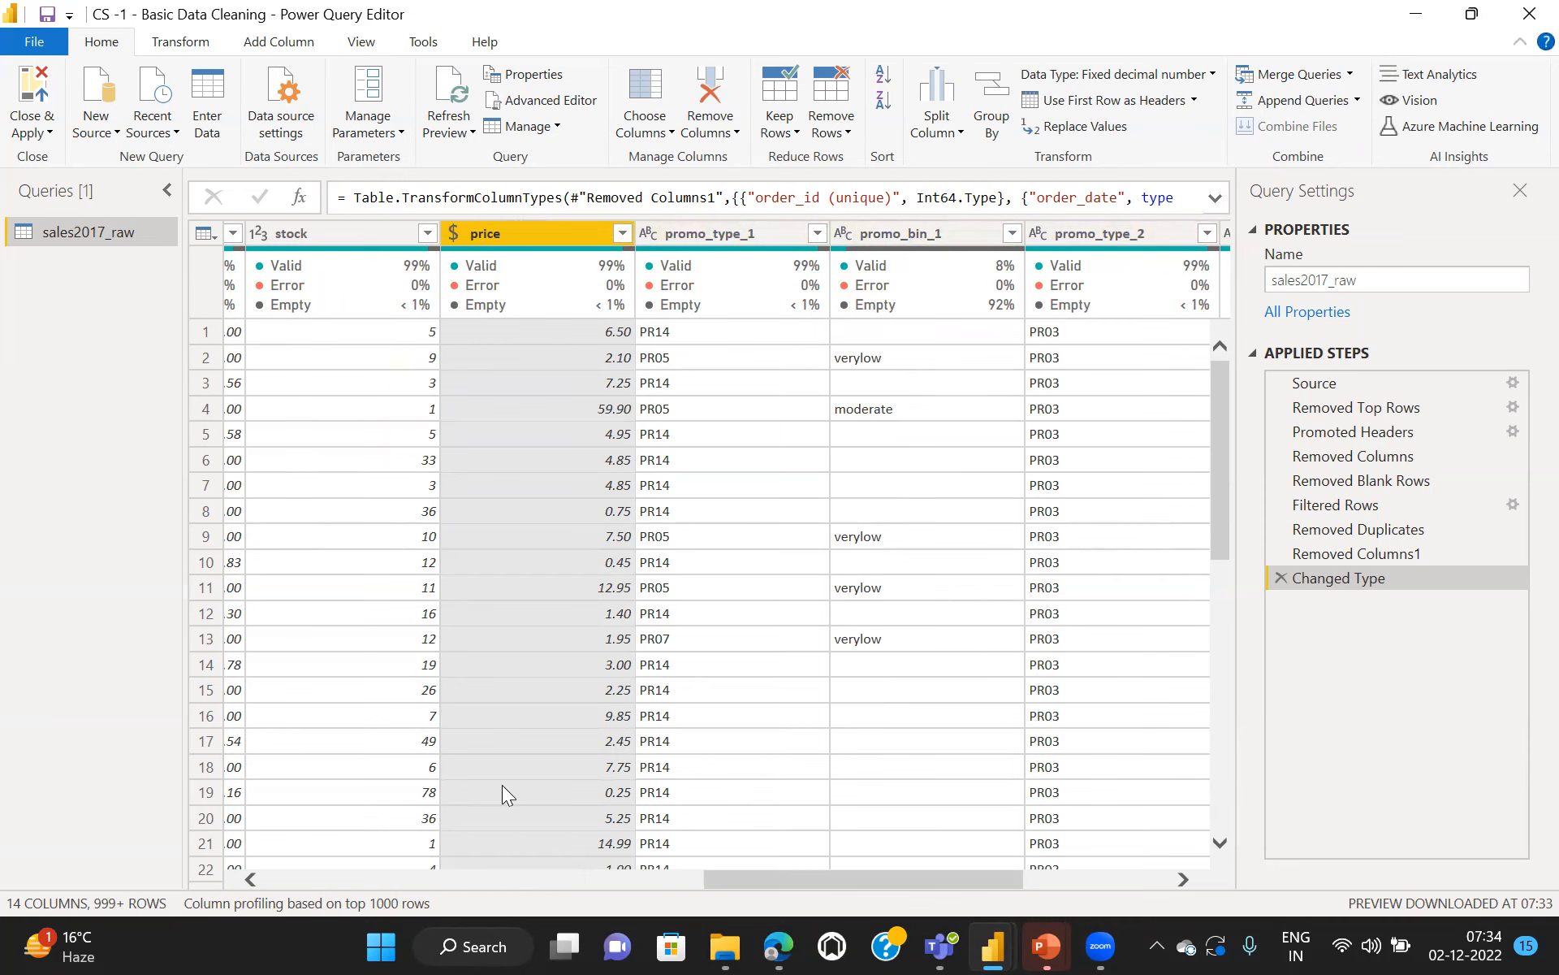
Step: Change the data types of the delivery_date_format1 and delivery_date_format2 columns from text to Date
scroll(502, 792, "right", 3)
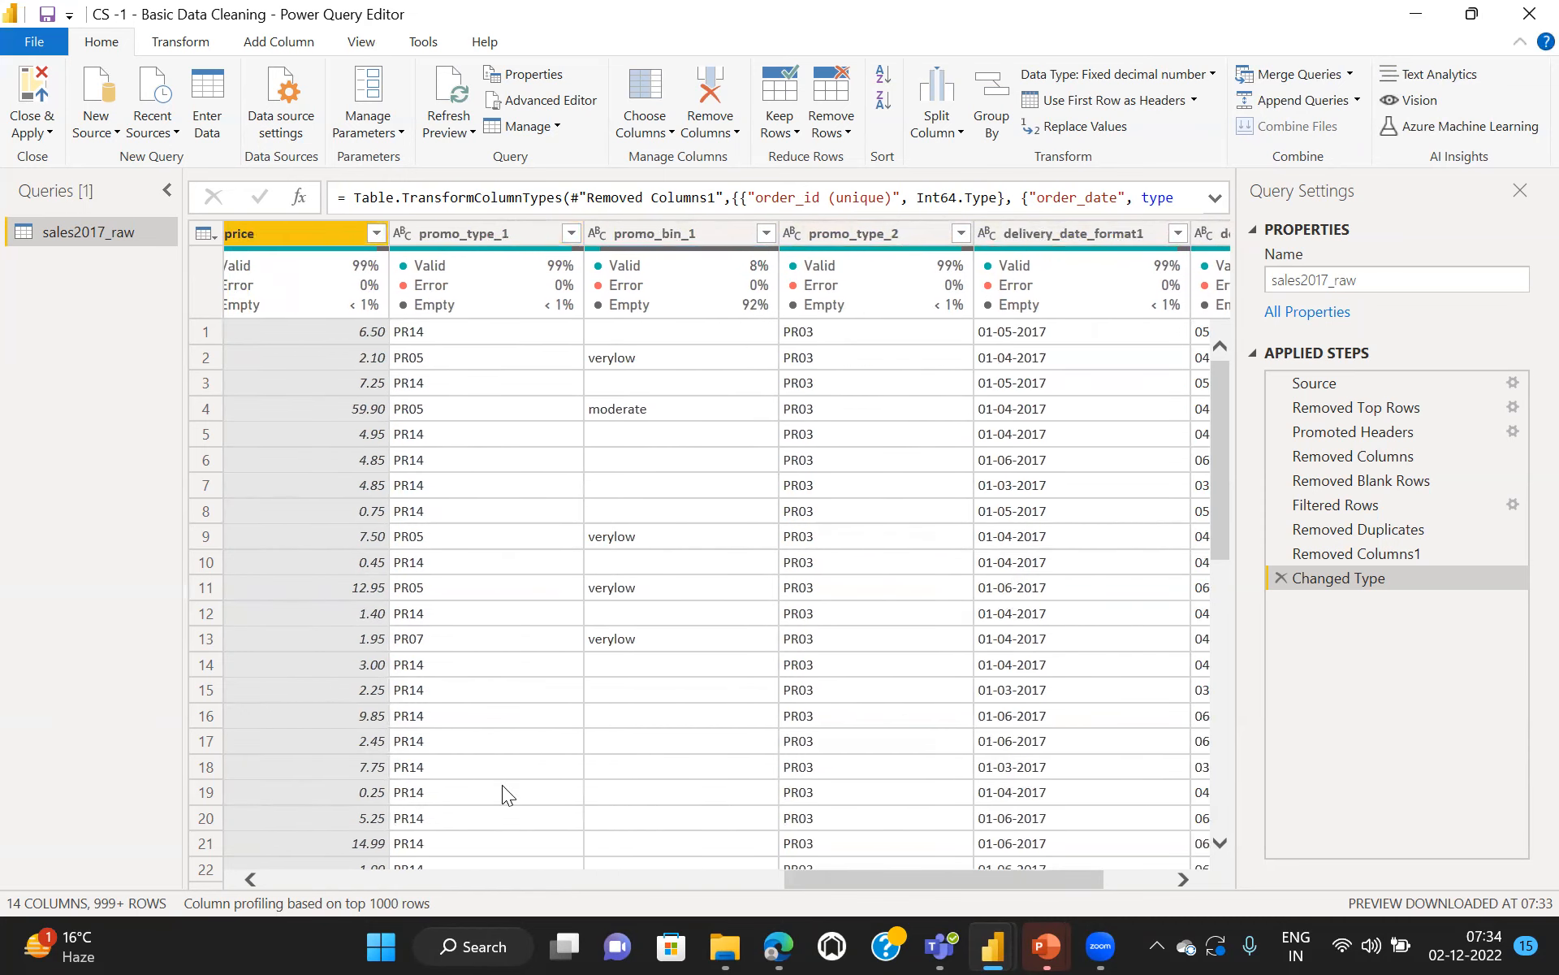
scroll(502, 785, "right", 2)
scroll(501, 784, "right", 1)
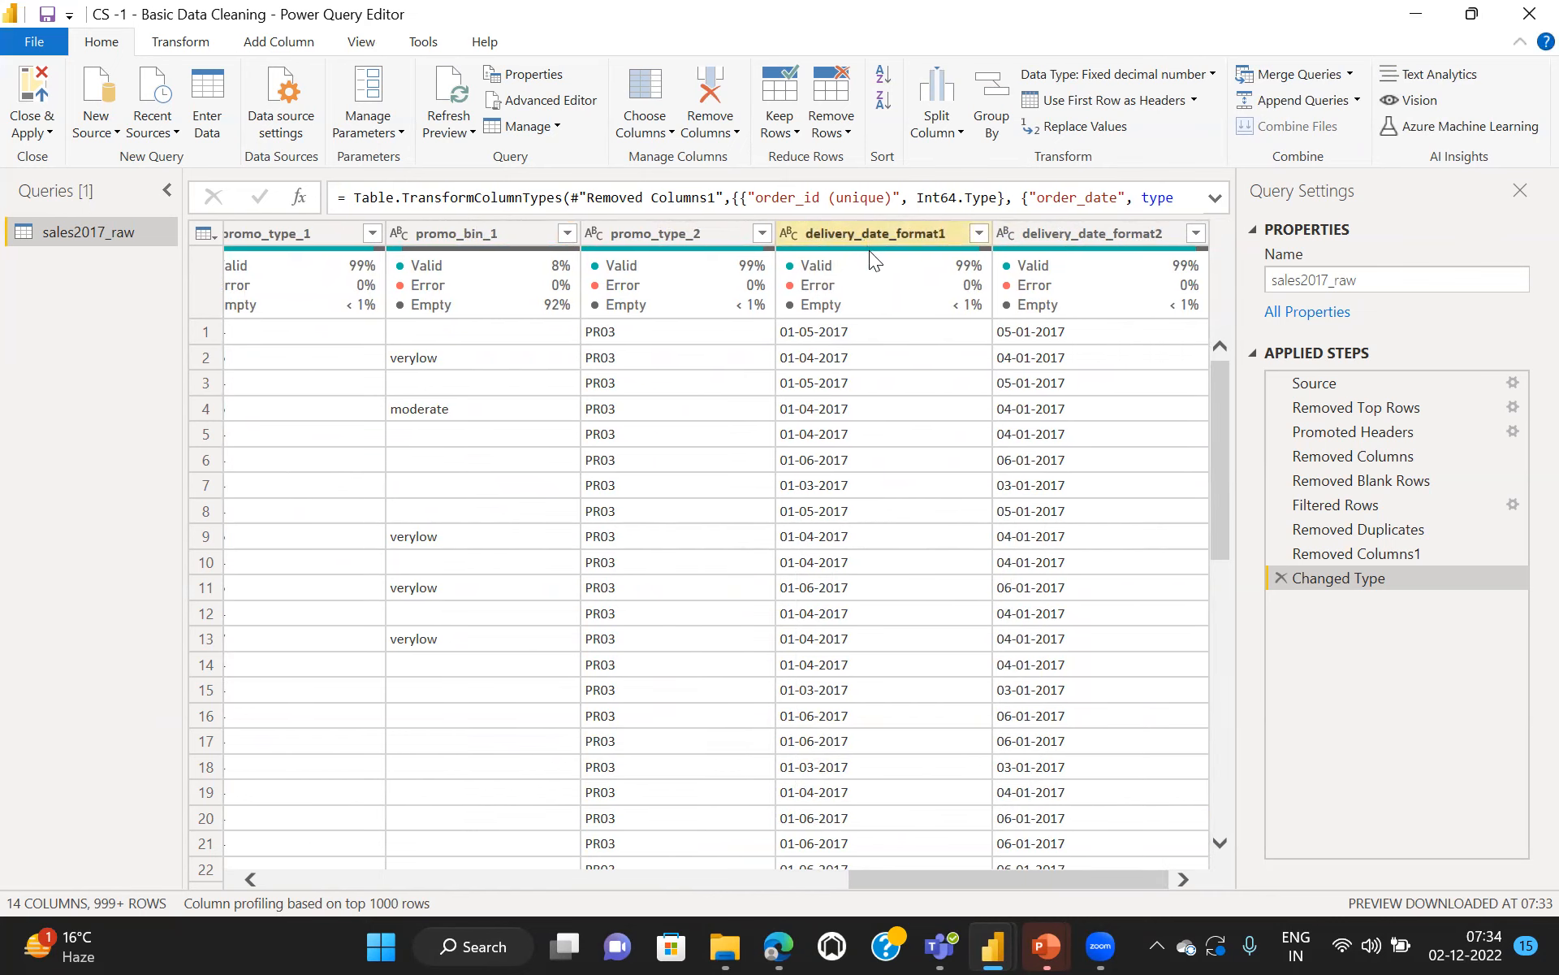
mouse_move(830, 245)
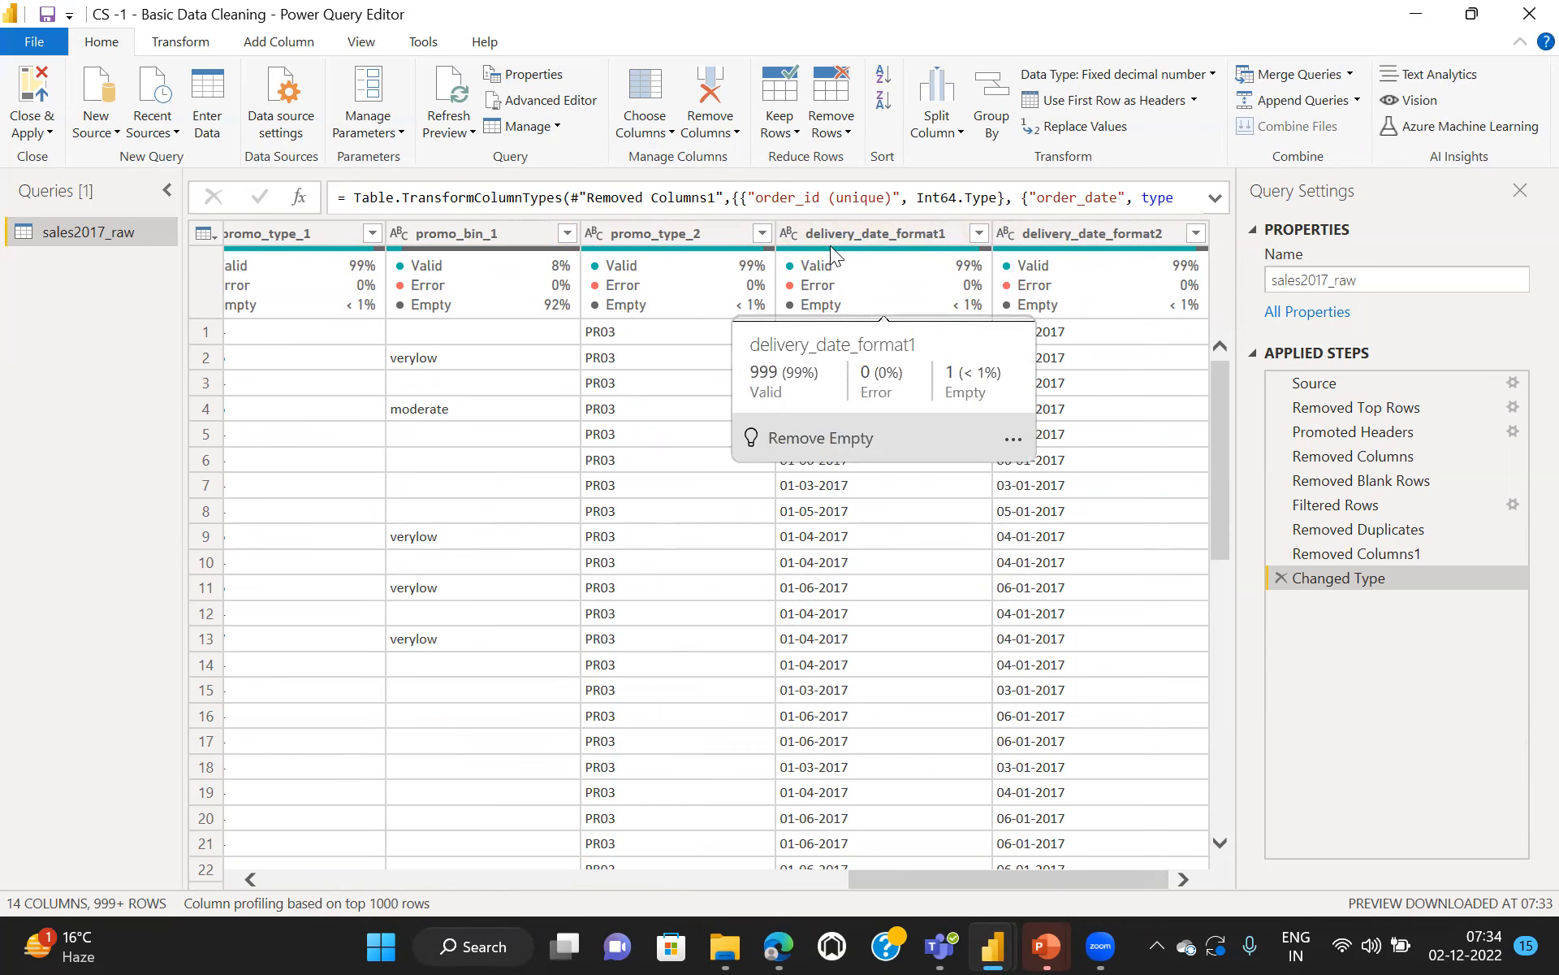
left_click(786, 231)
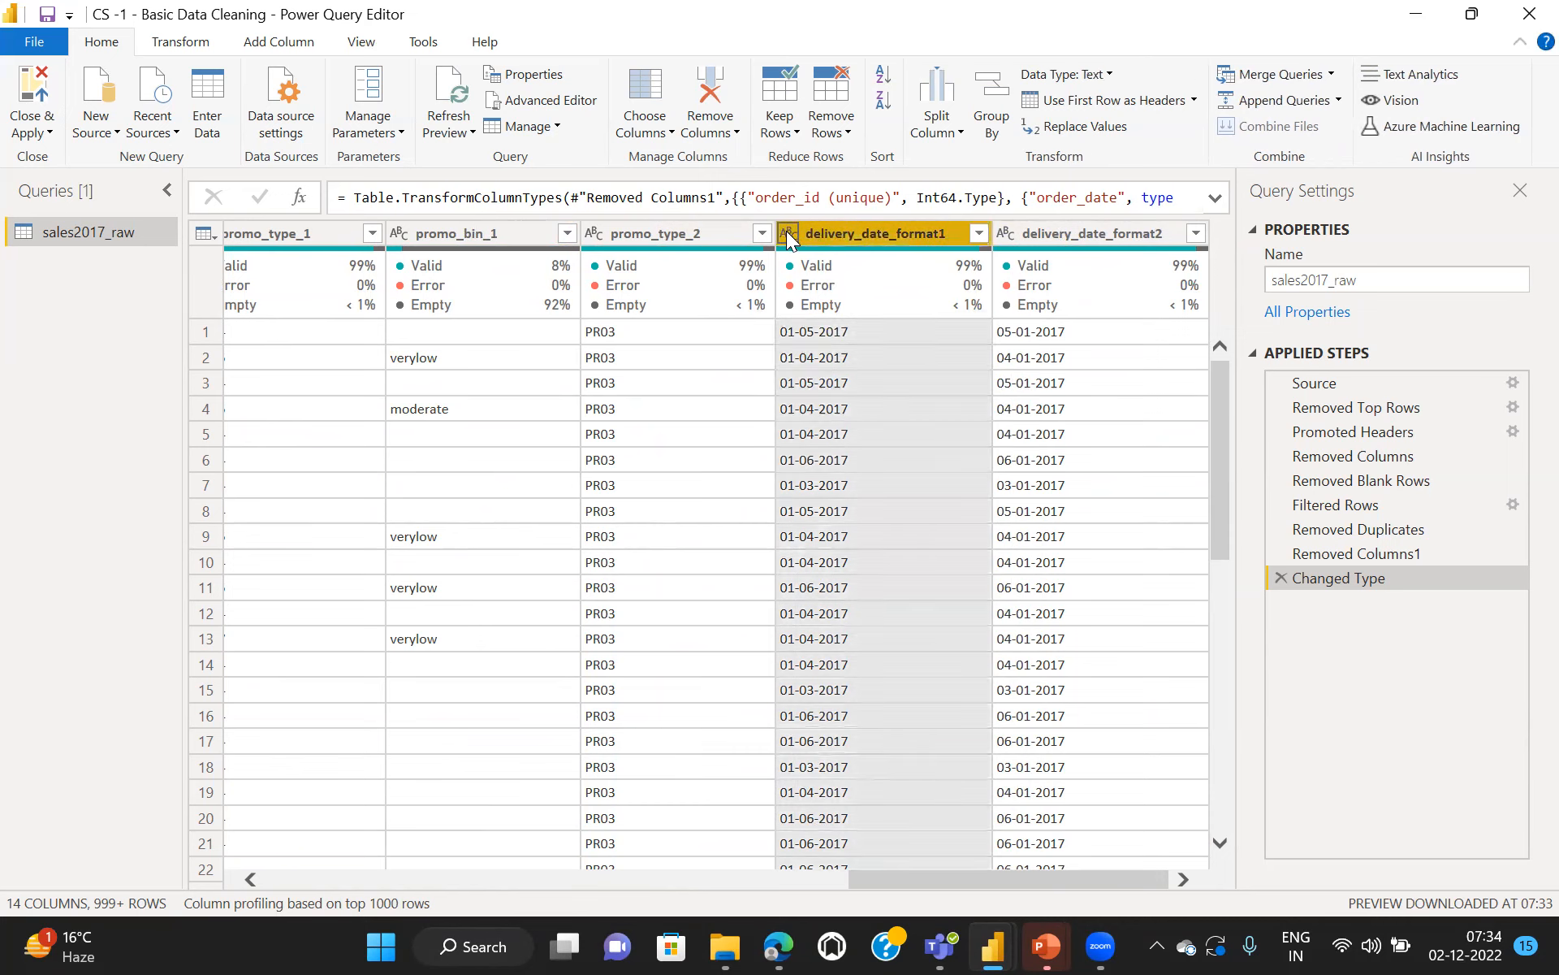
left_click(786, 233)
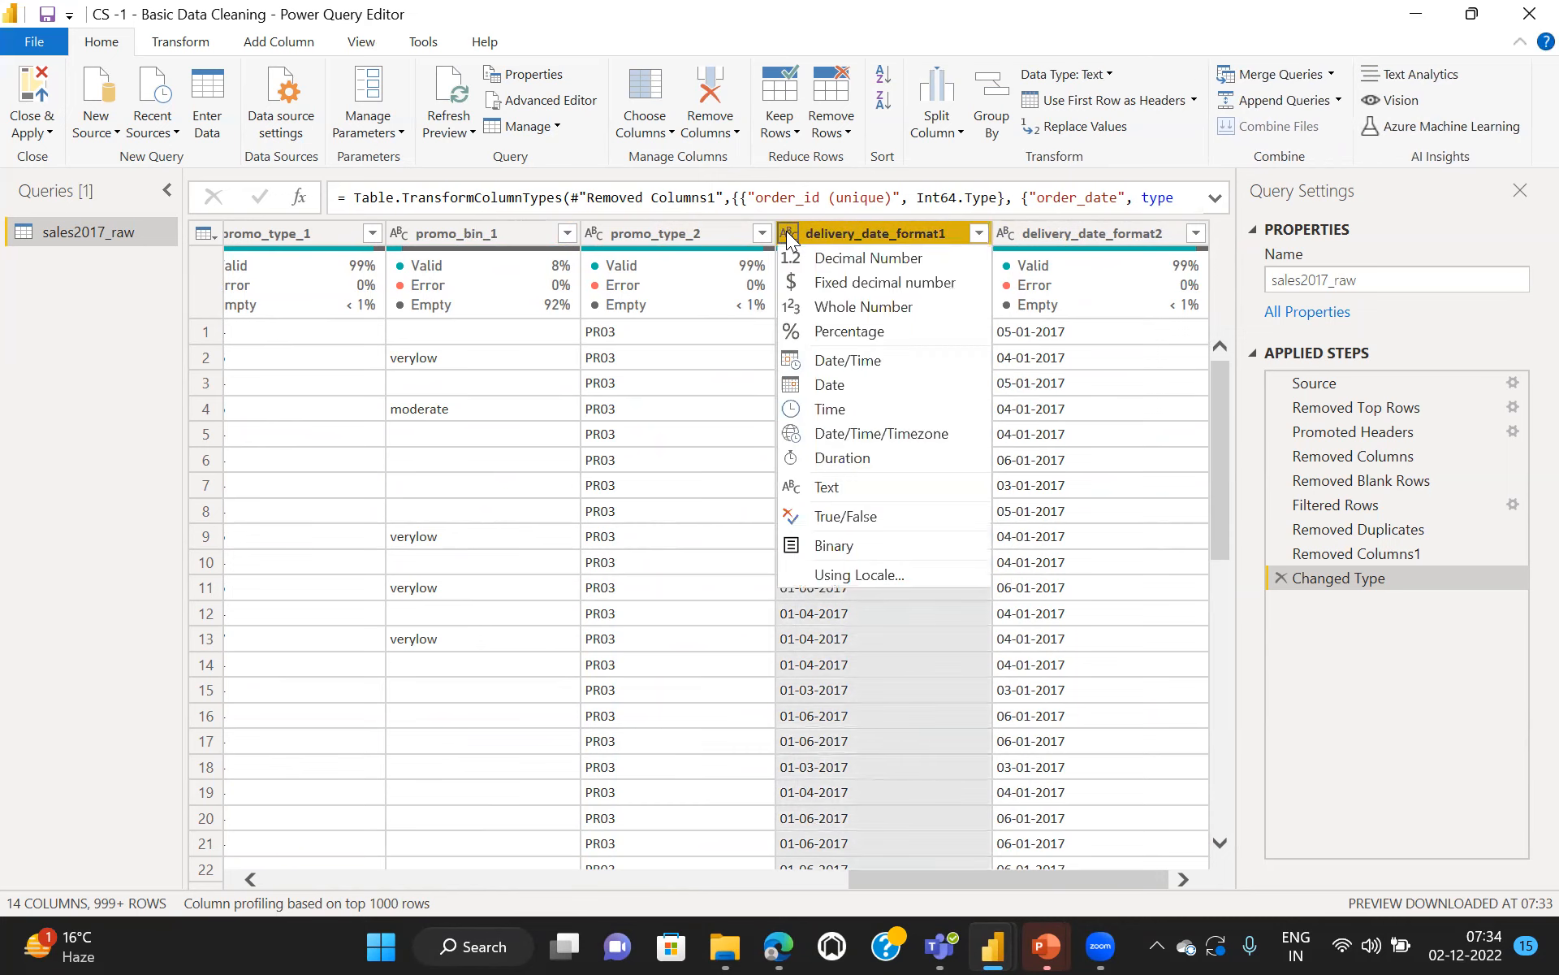
left_click(820, 384)
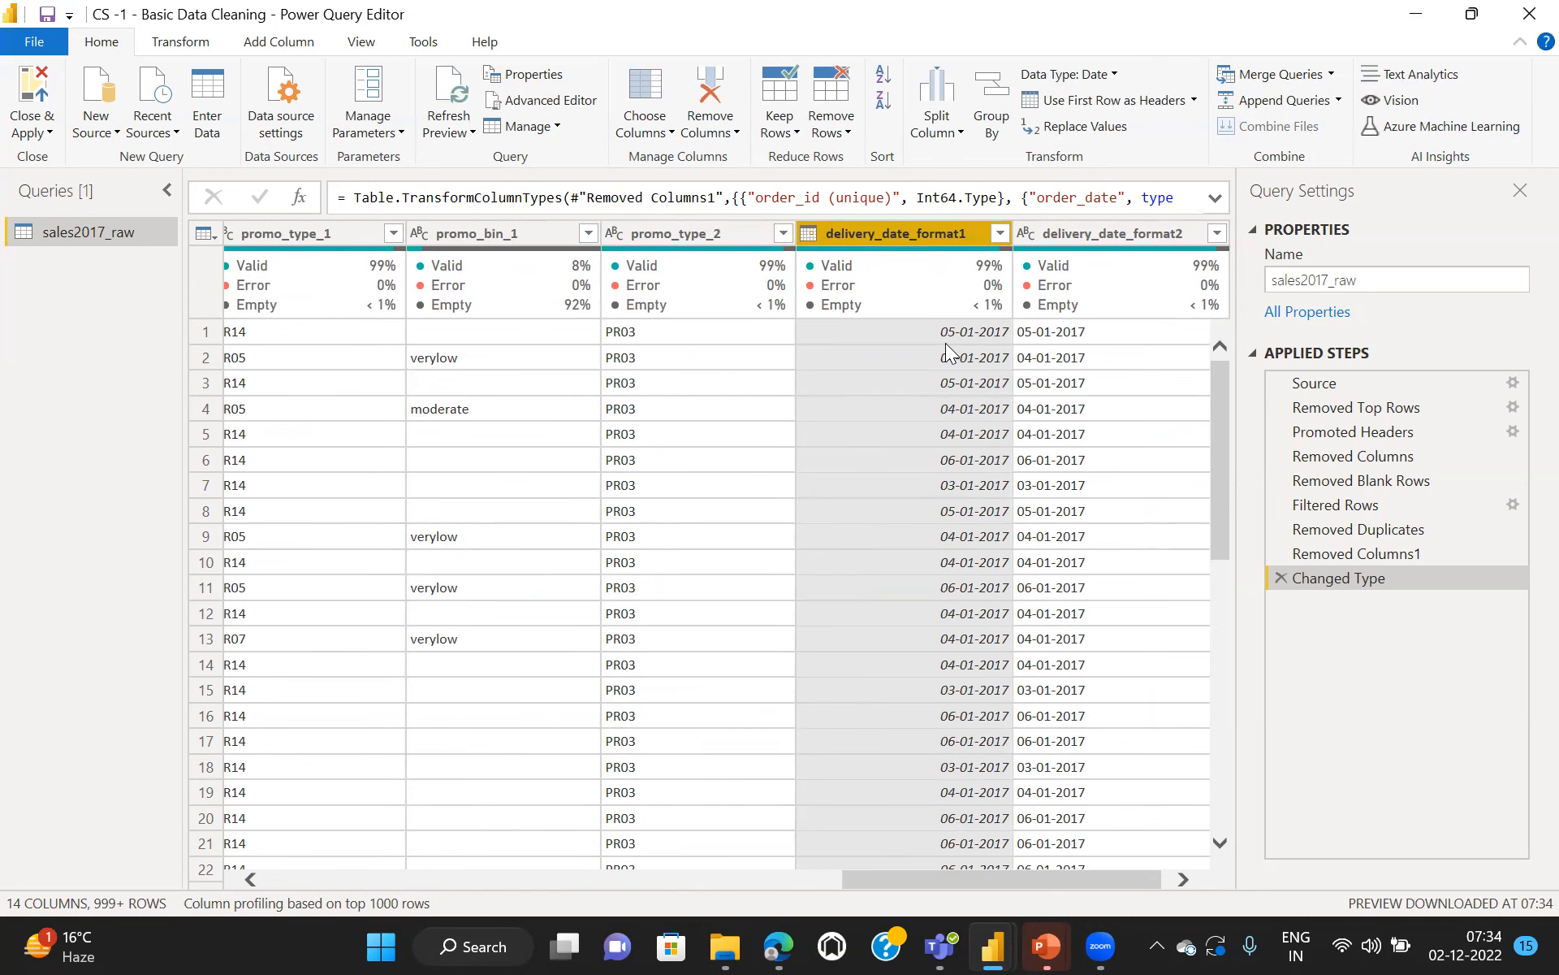
left_click(1027, 229)
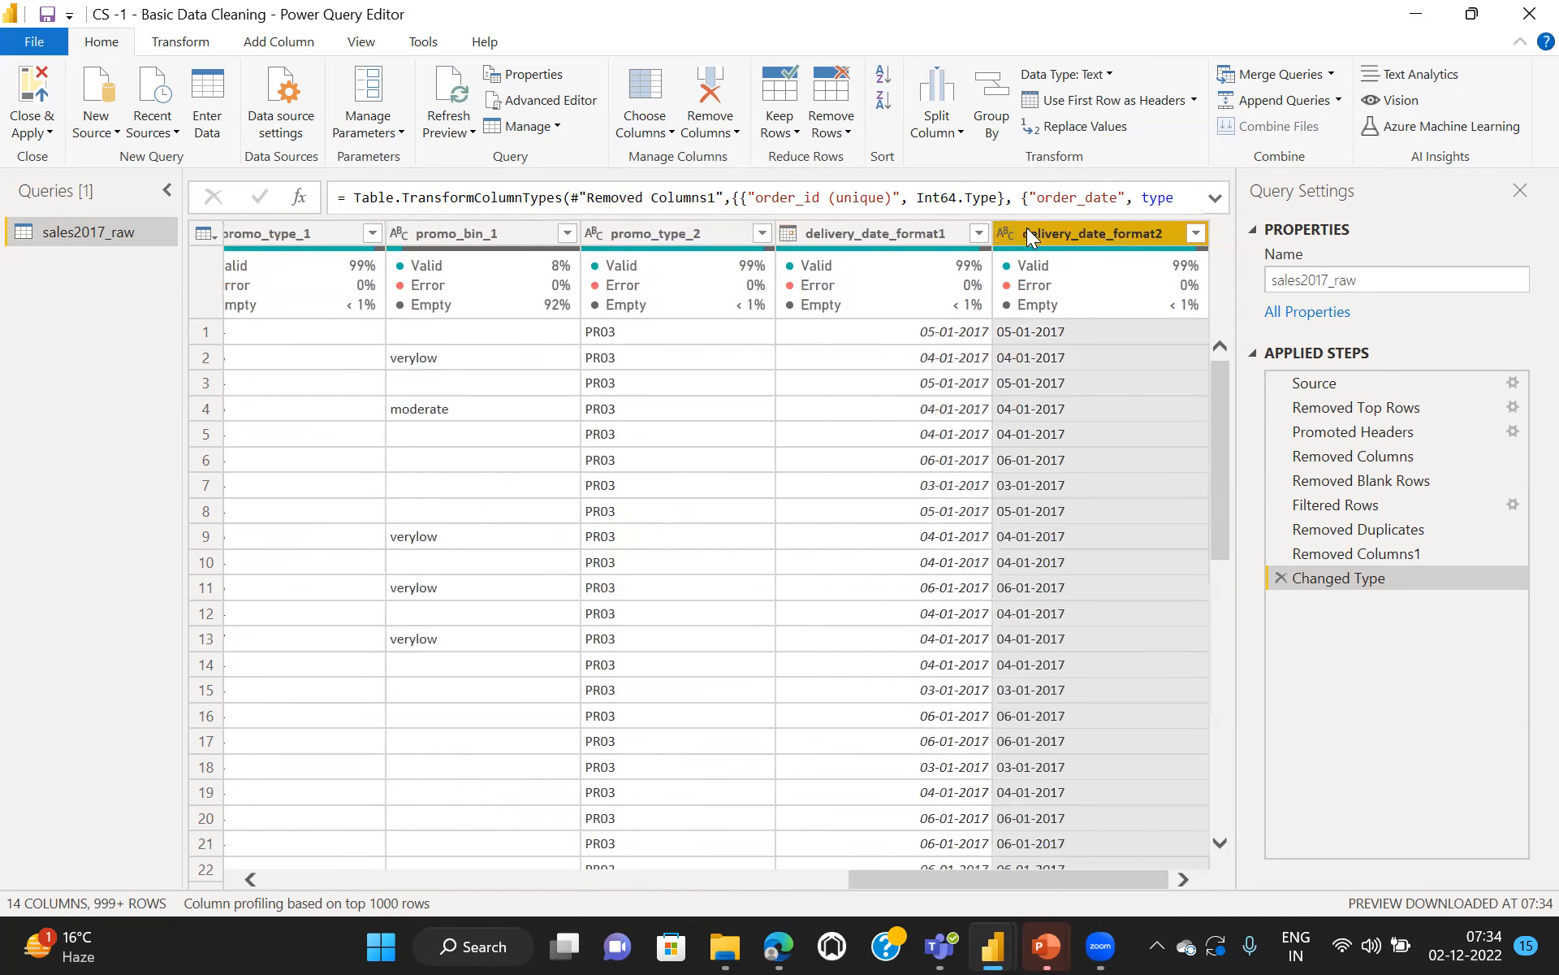
left_click(1004, 236)
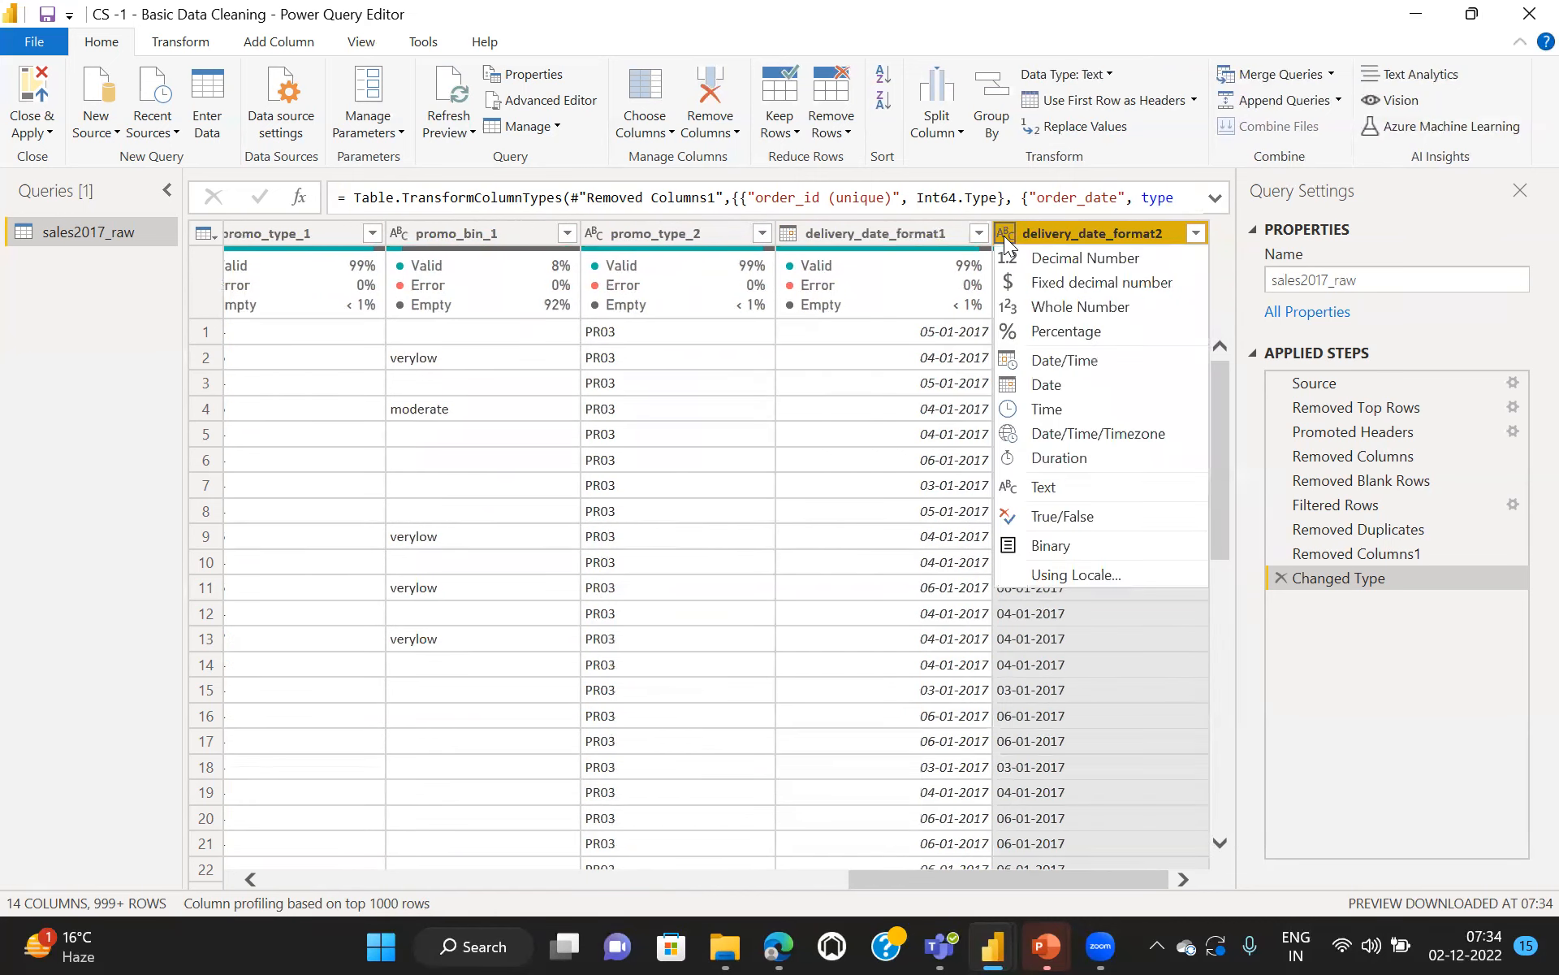
left_click(1051, 386)
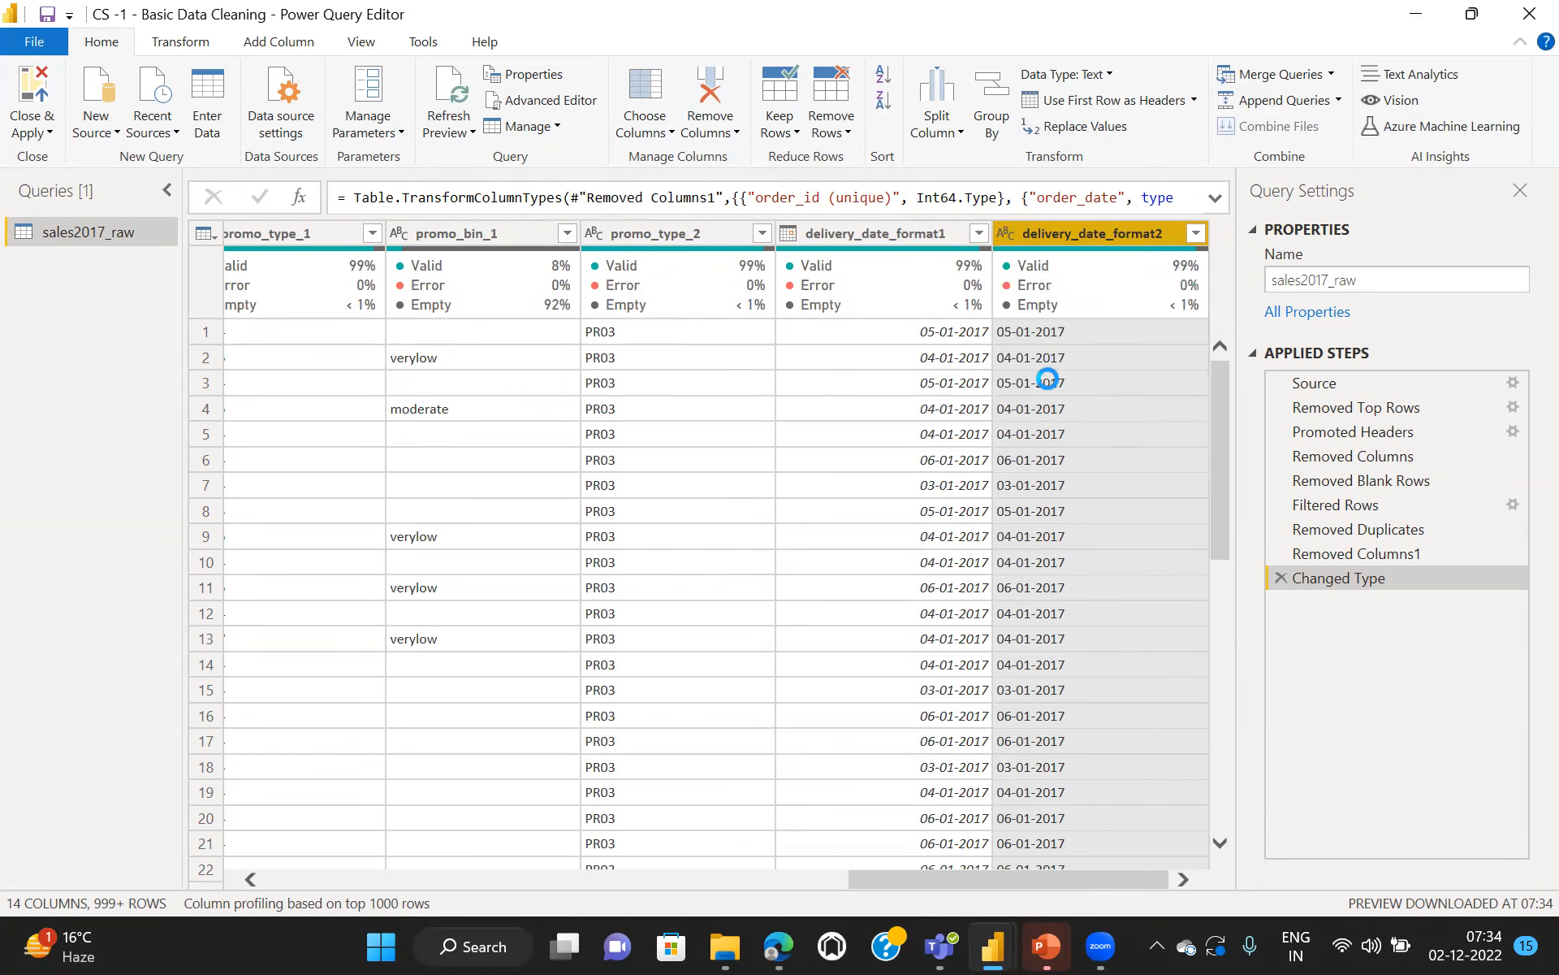
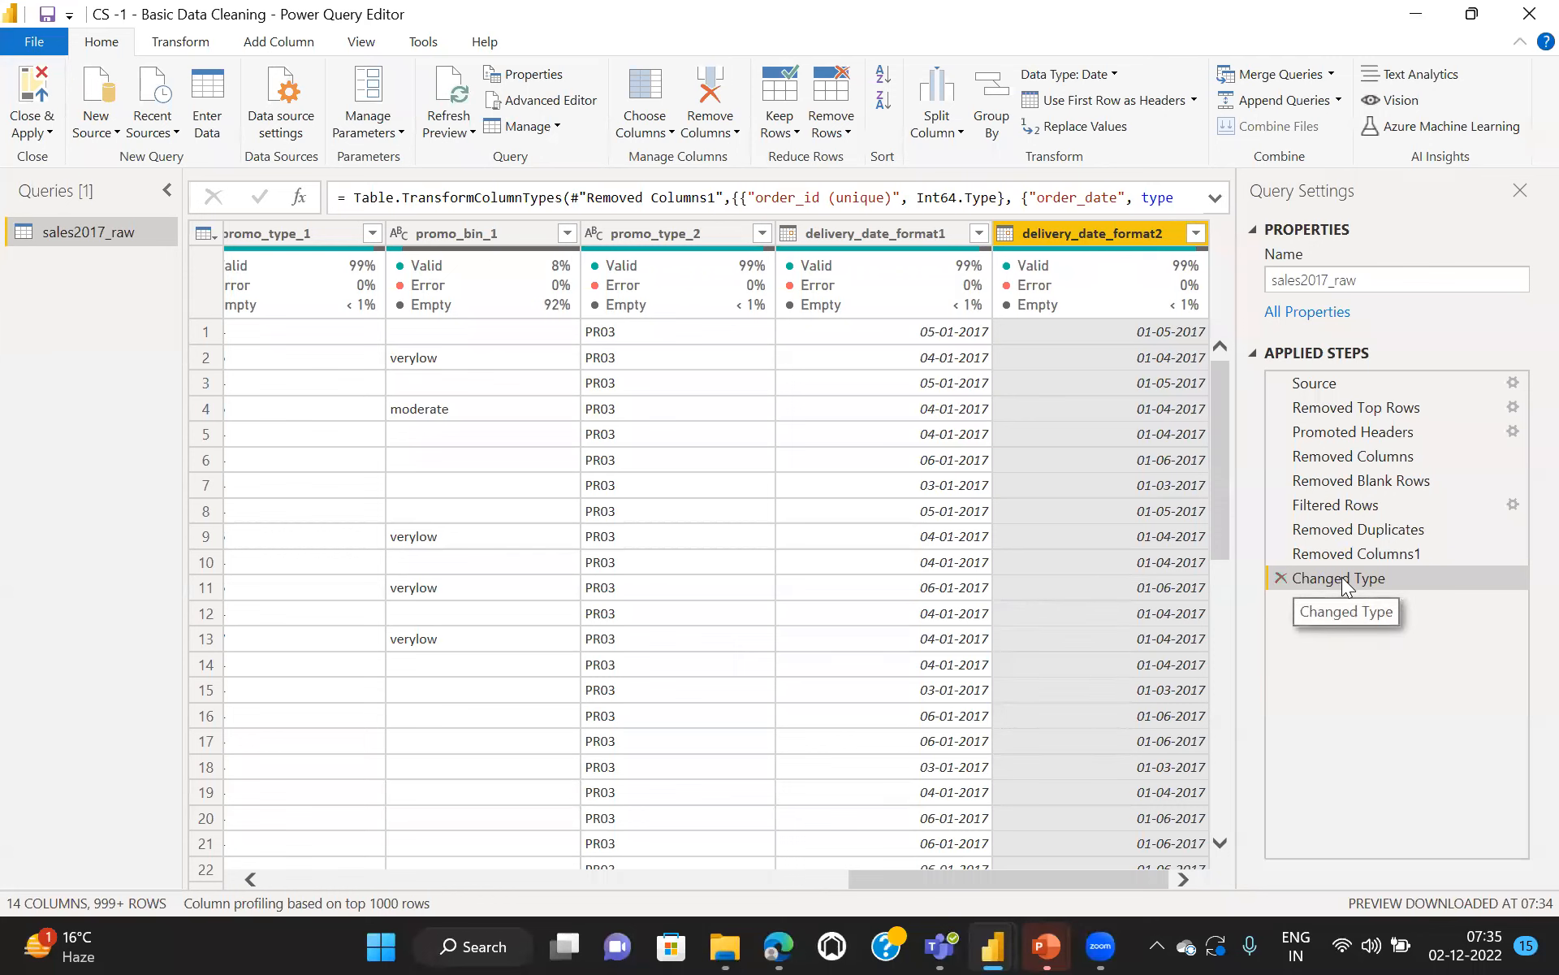
Step: Switch the delivery_date_format2 column's data type to Text and back to Date, replacing the existing conversion each time
left_click(1007, 235)
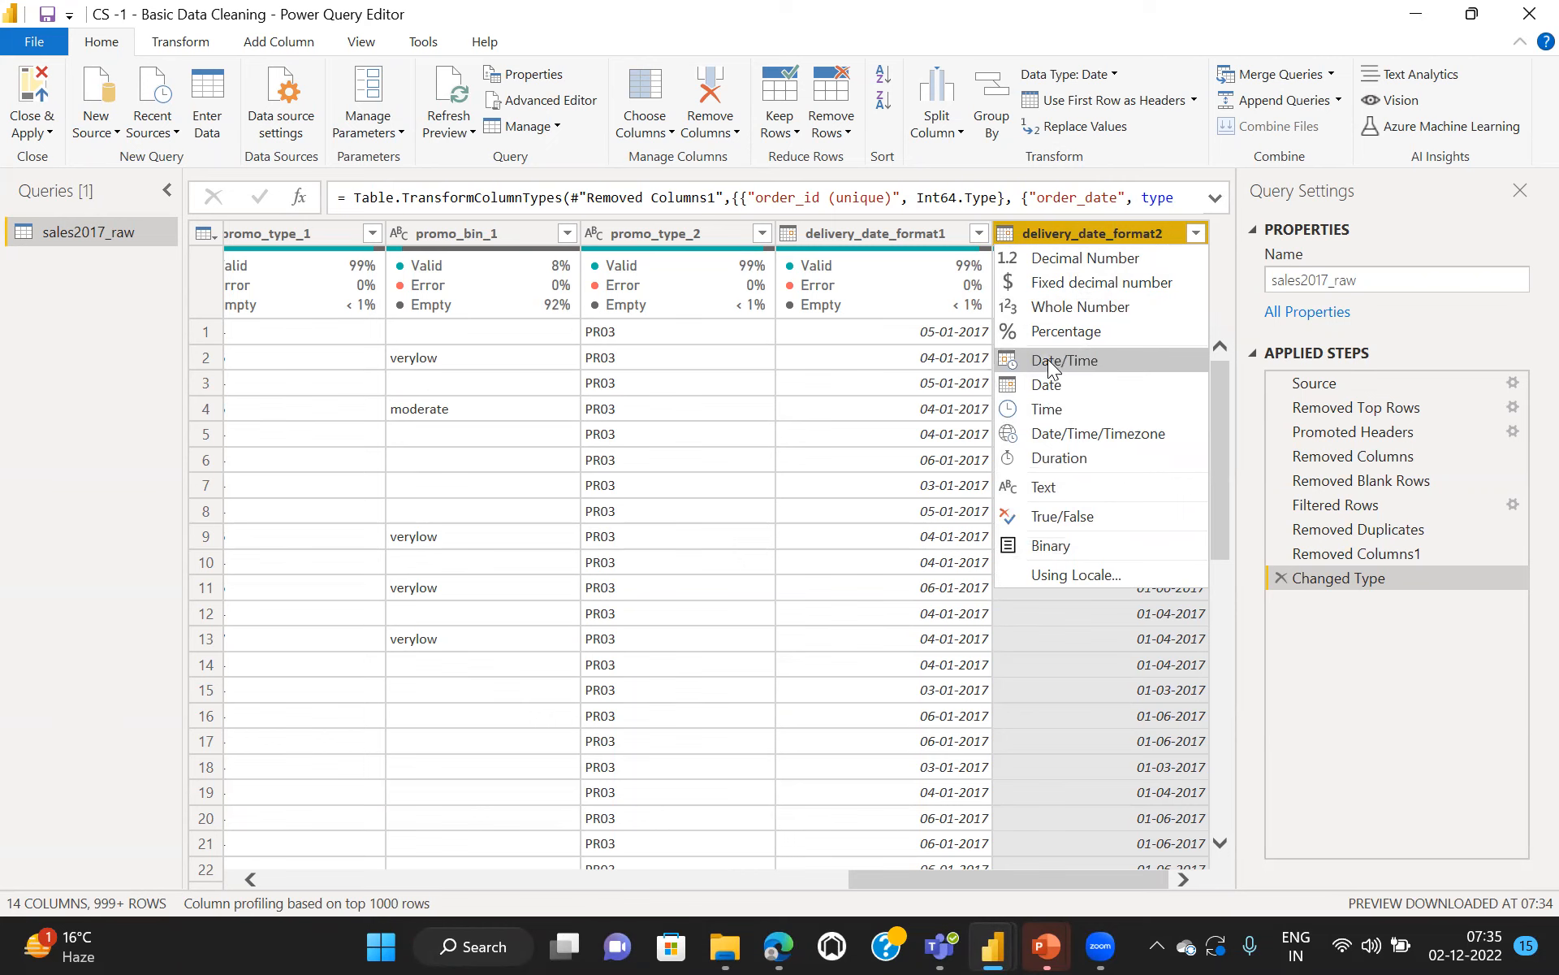
left_click(1057, 487)
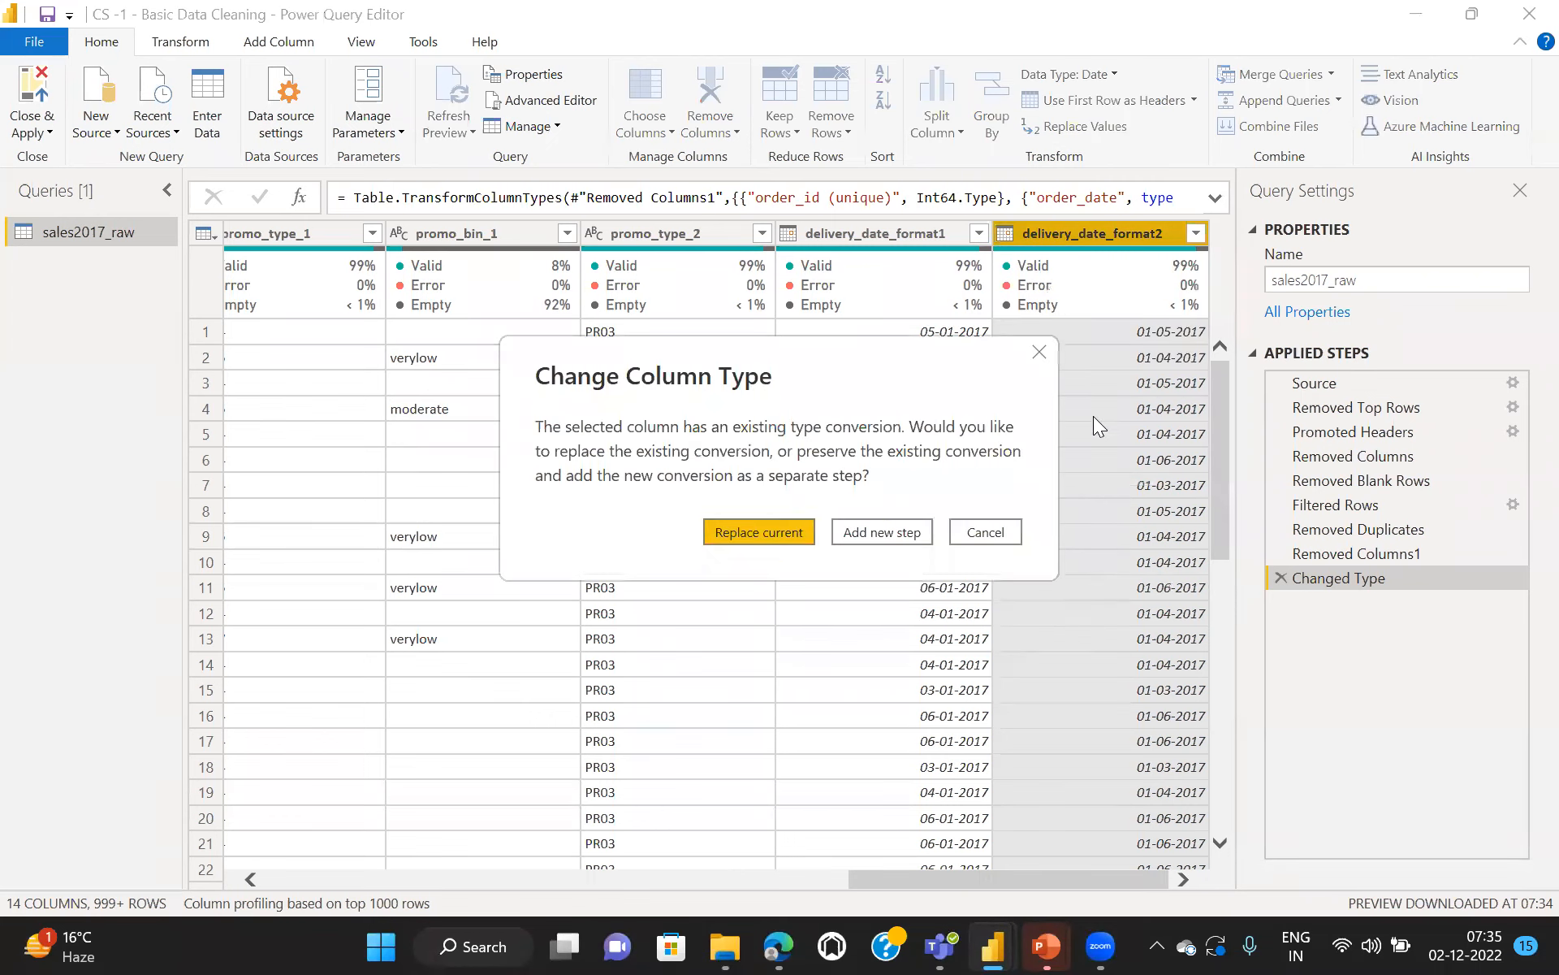
left_click(754, 534)
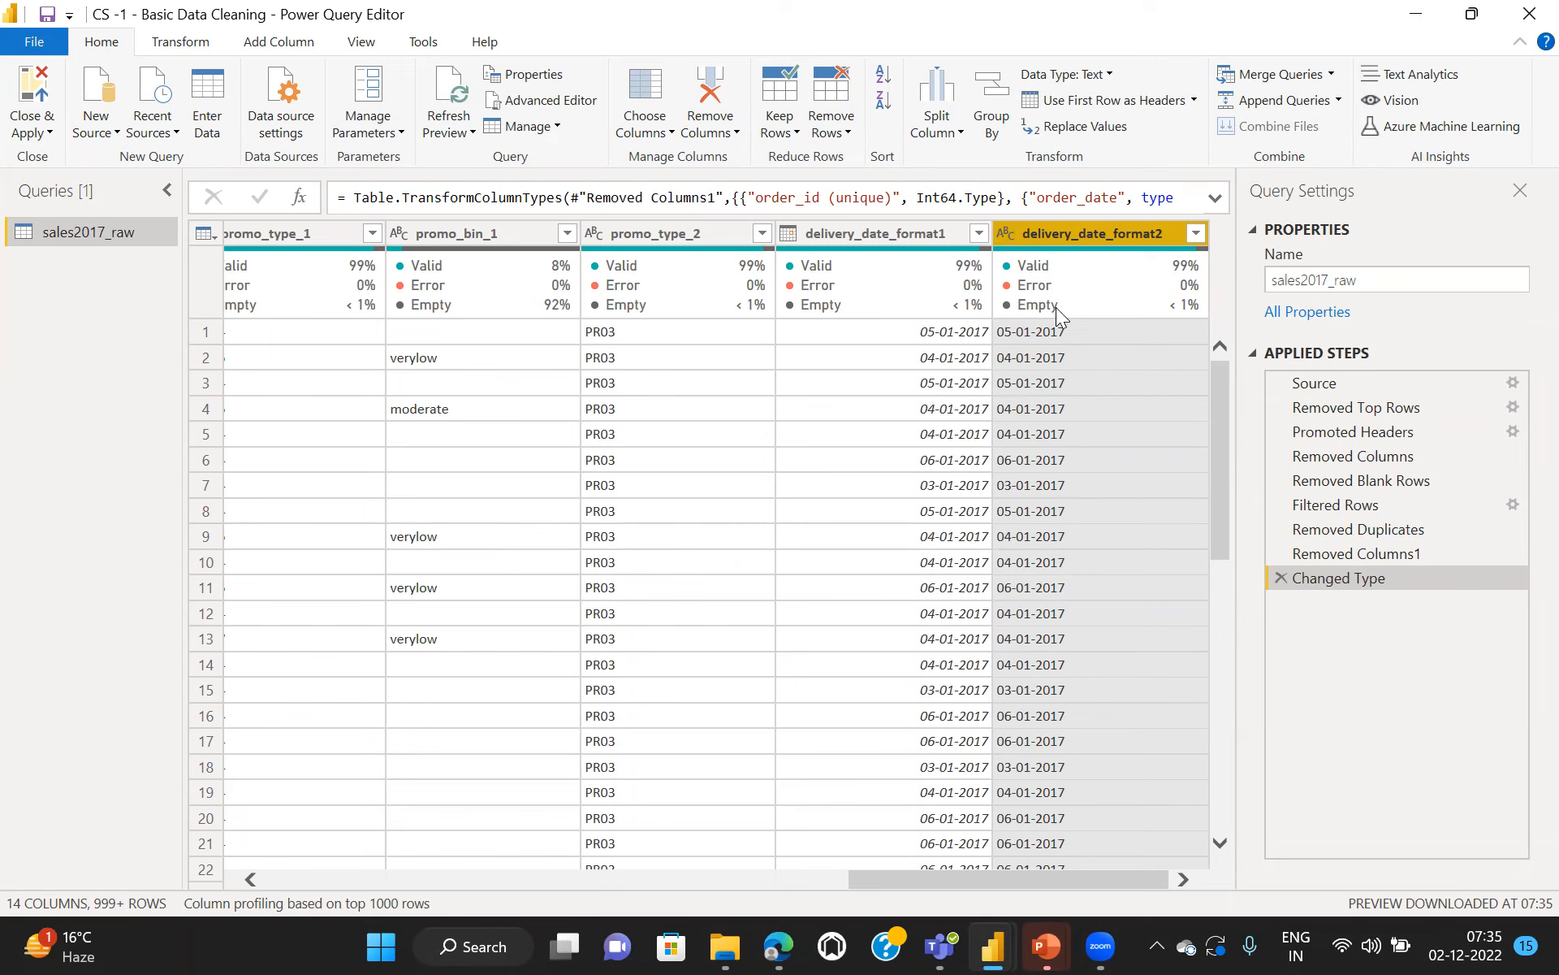
left_click(1002, 231)
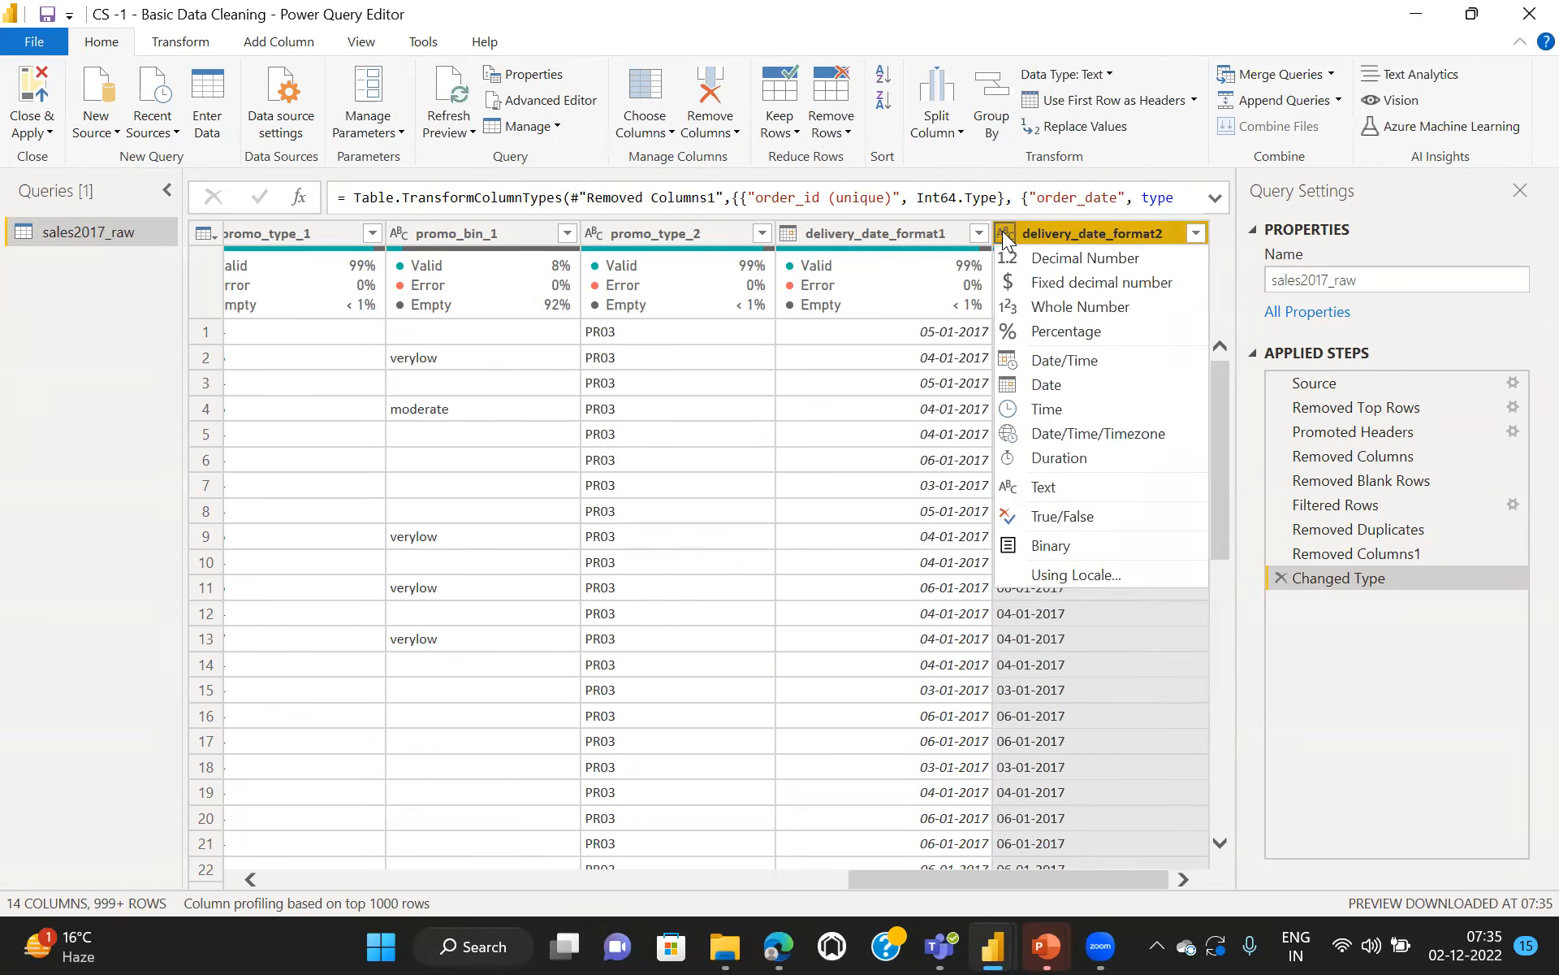
left_click(1049, 384)
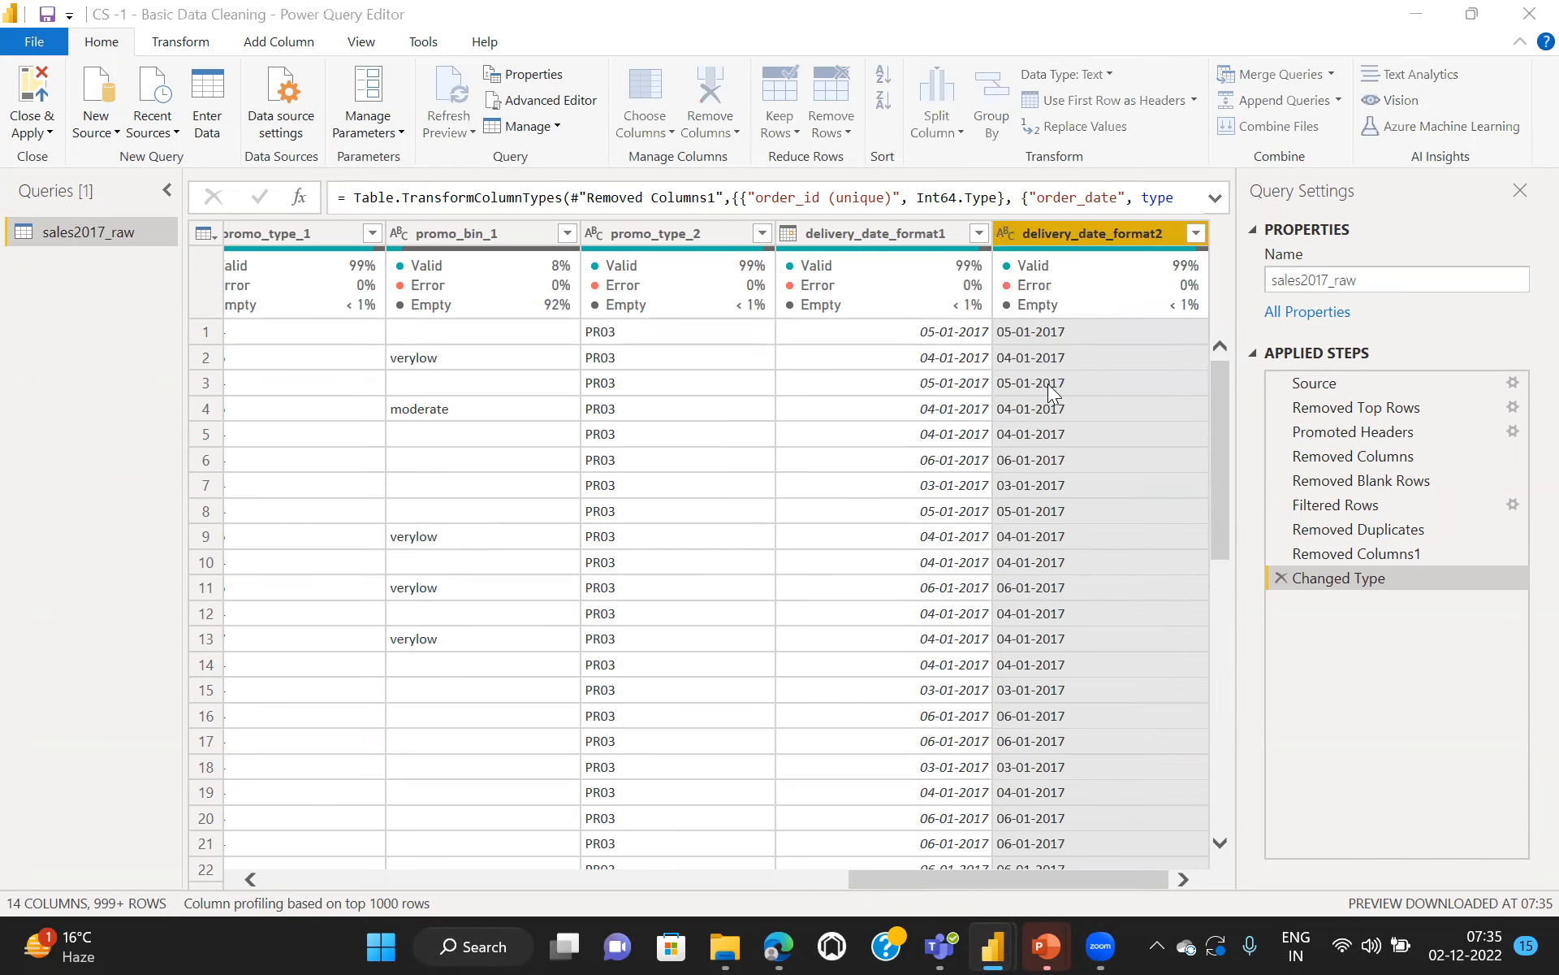
left_click(764, 532)
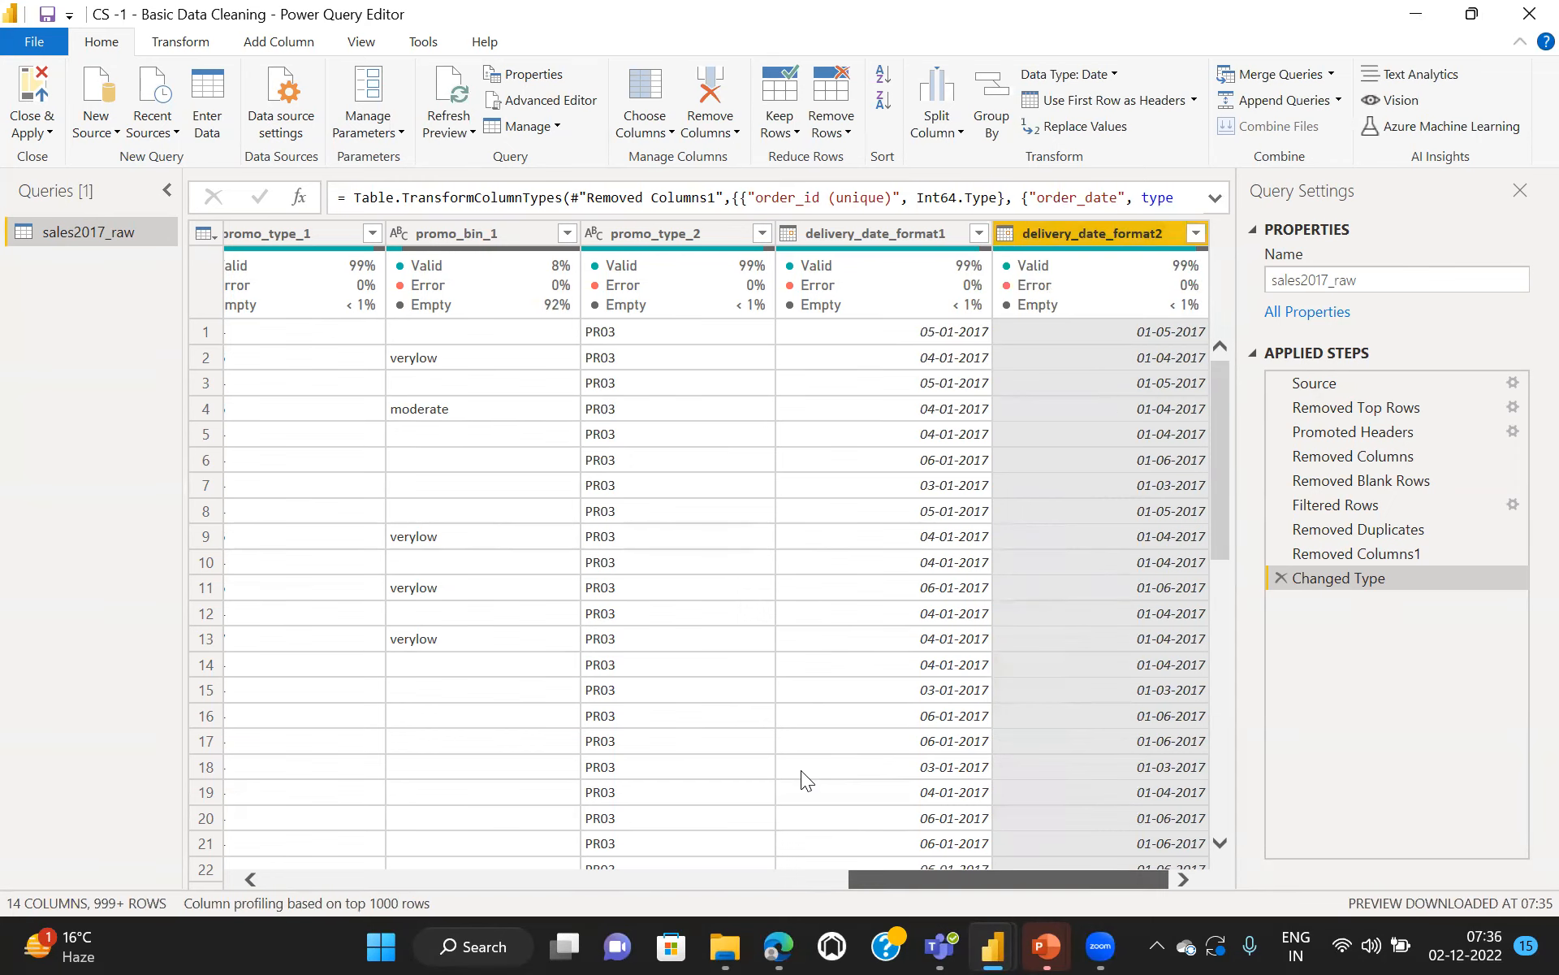
Step: Compare the day and month order of the order date and delivery date columns, then examine further rows and the delivery columns' quality figures
scroll(801, 770, "left", 5)
scroll(800, 774, "left", 5)
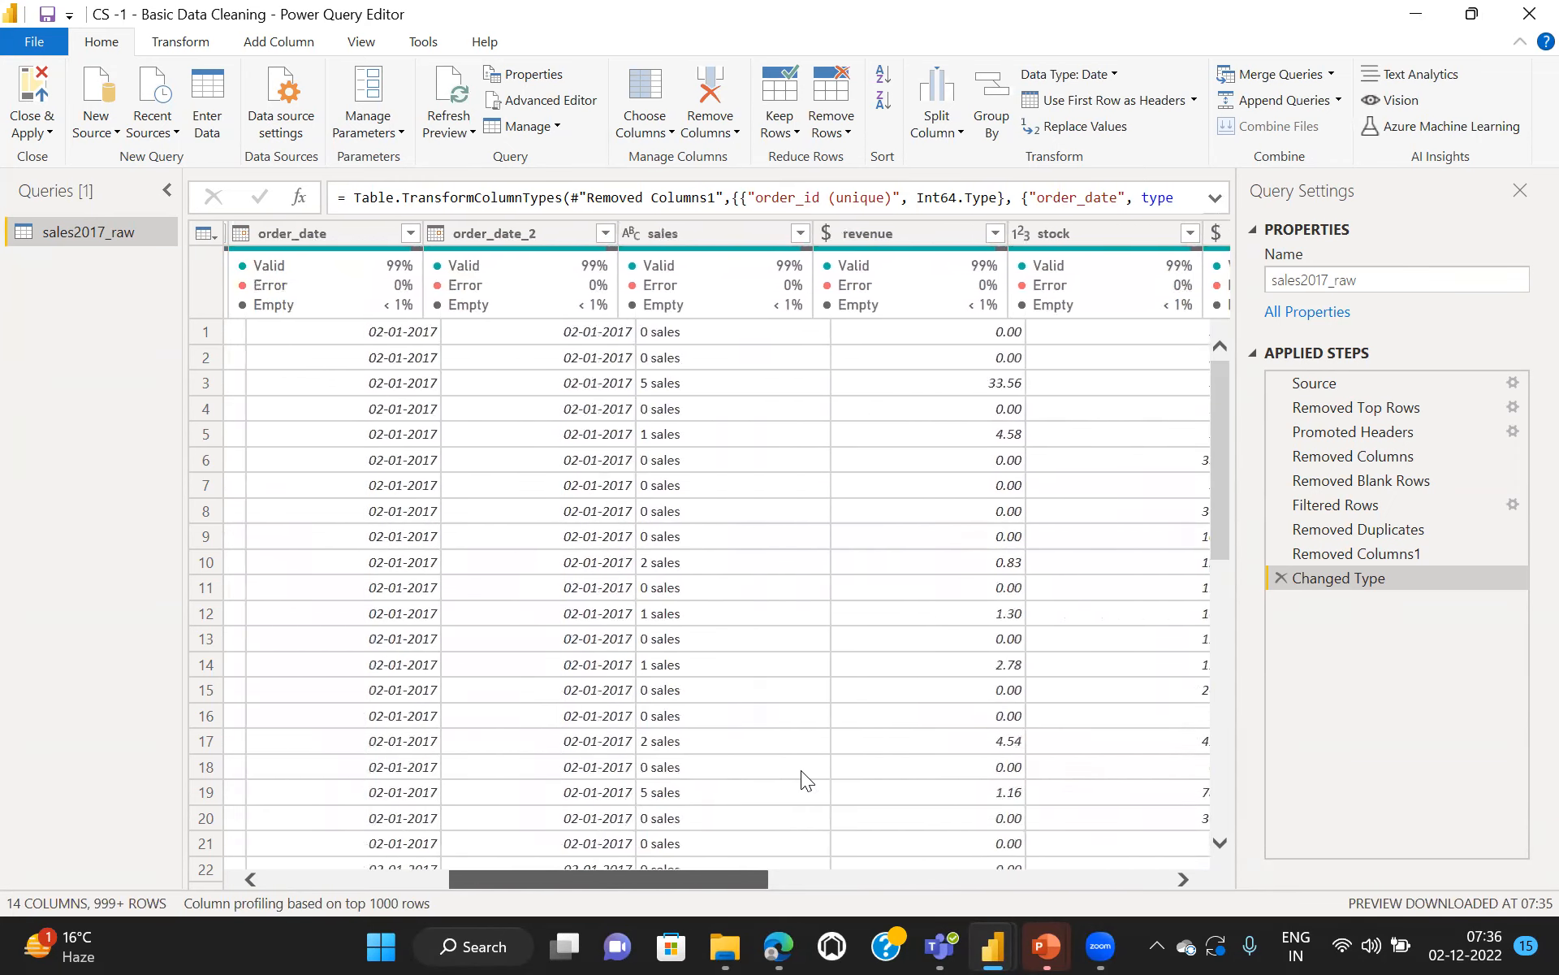
scroll(801, 771, "left", 2)
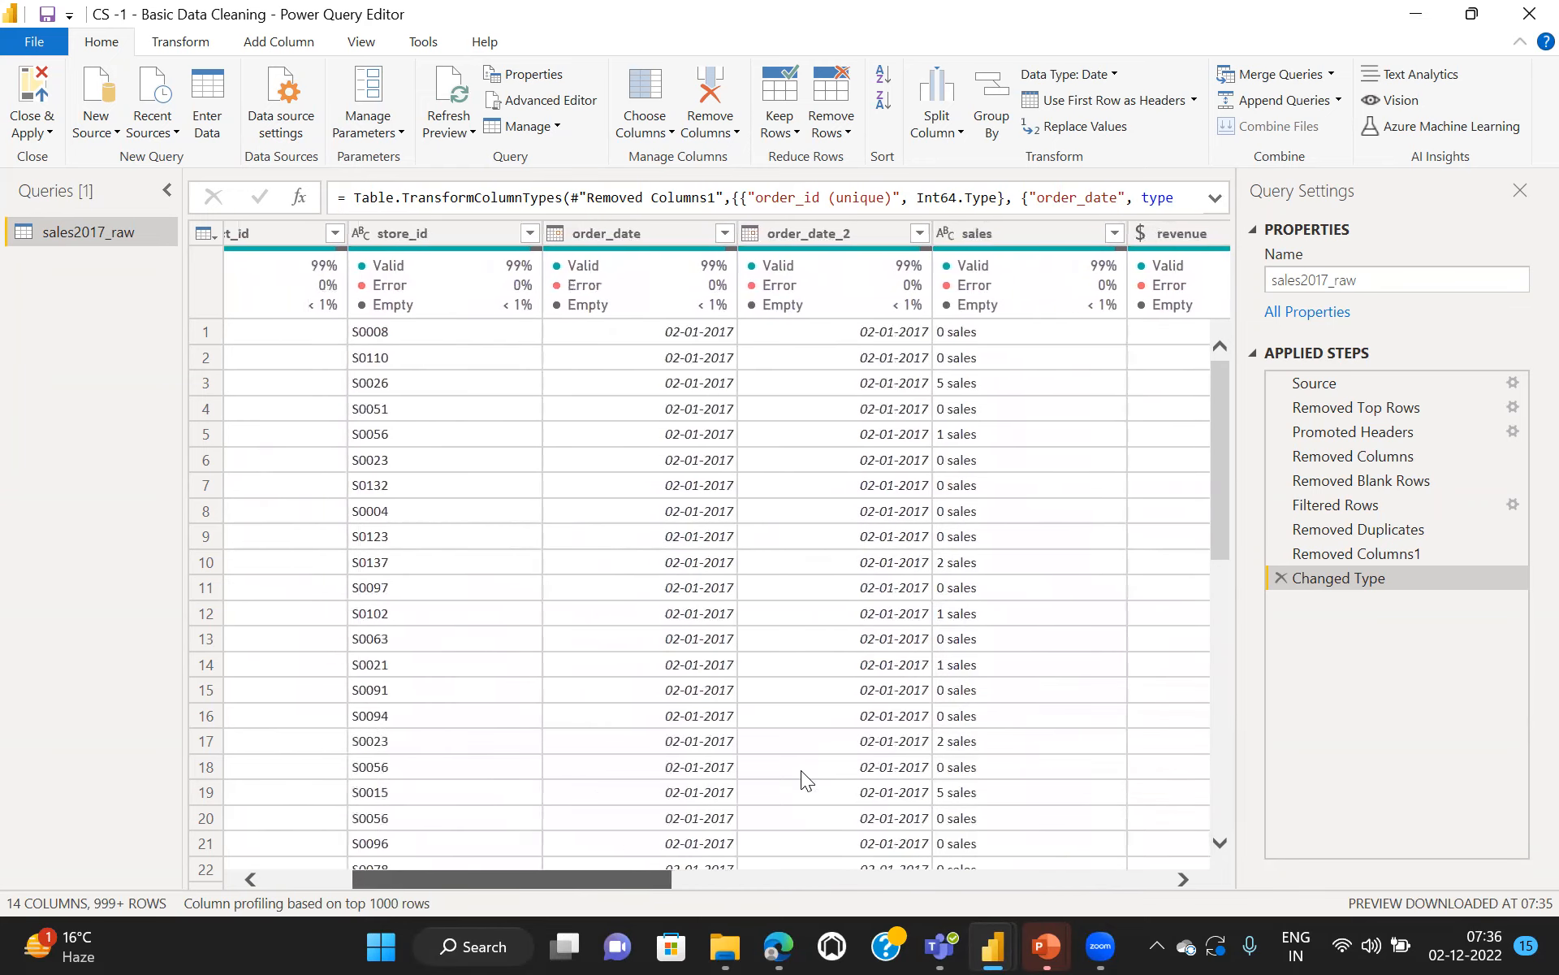
scroll(801, 770, "left", 1)
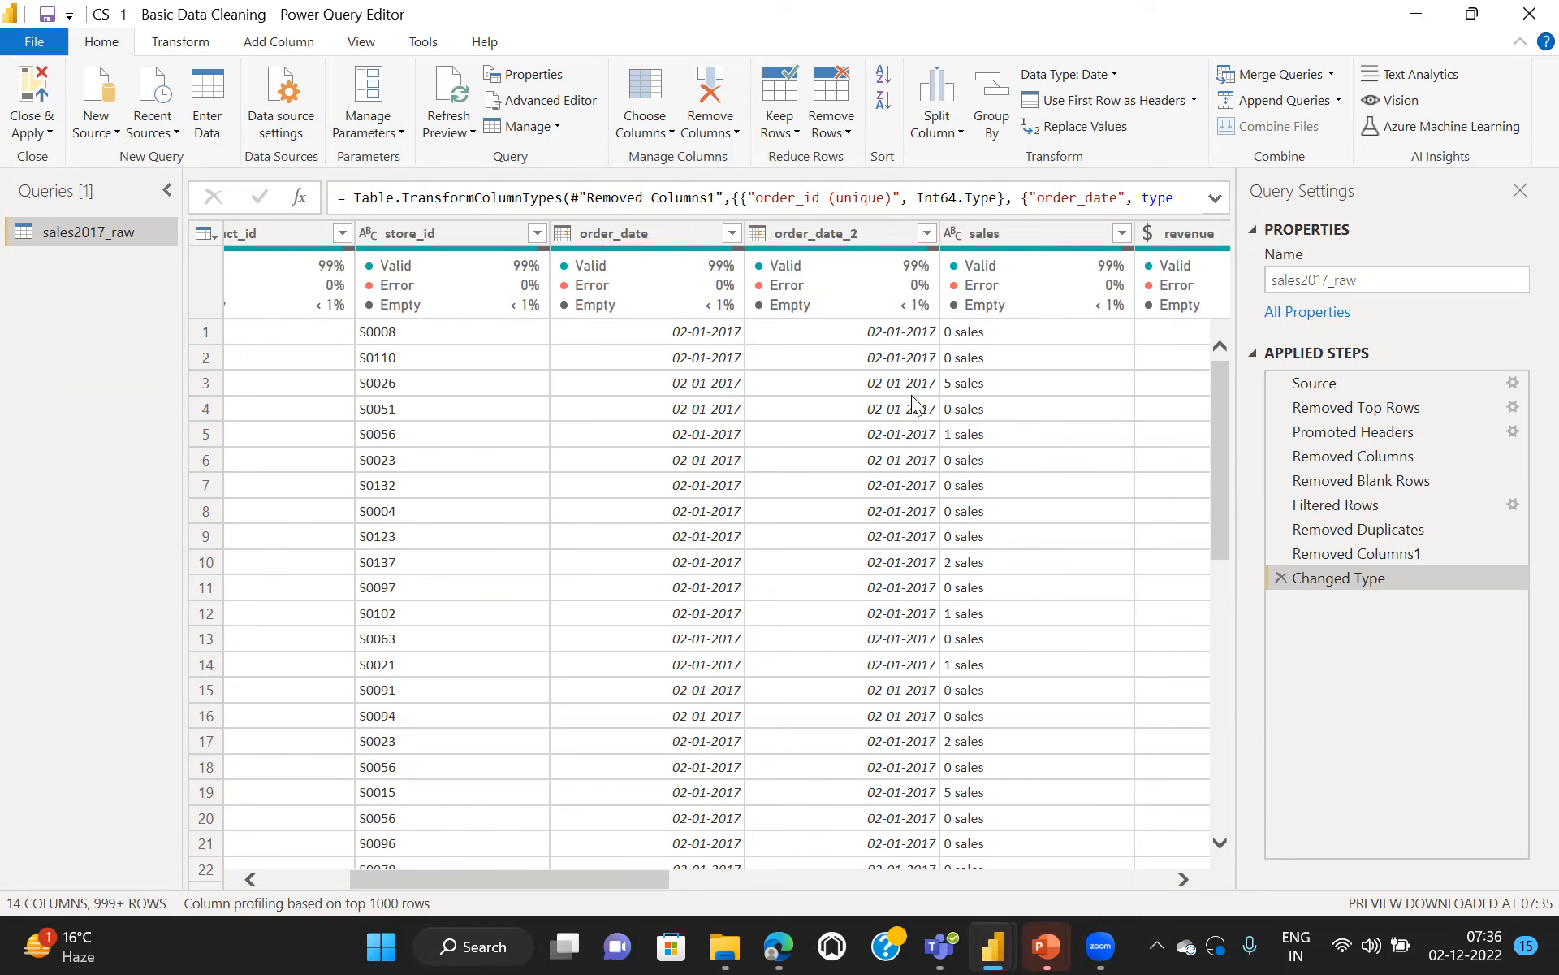
scroll(483, 799, "right", 10)
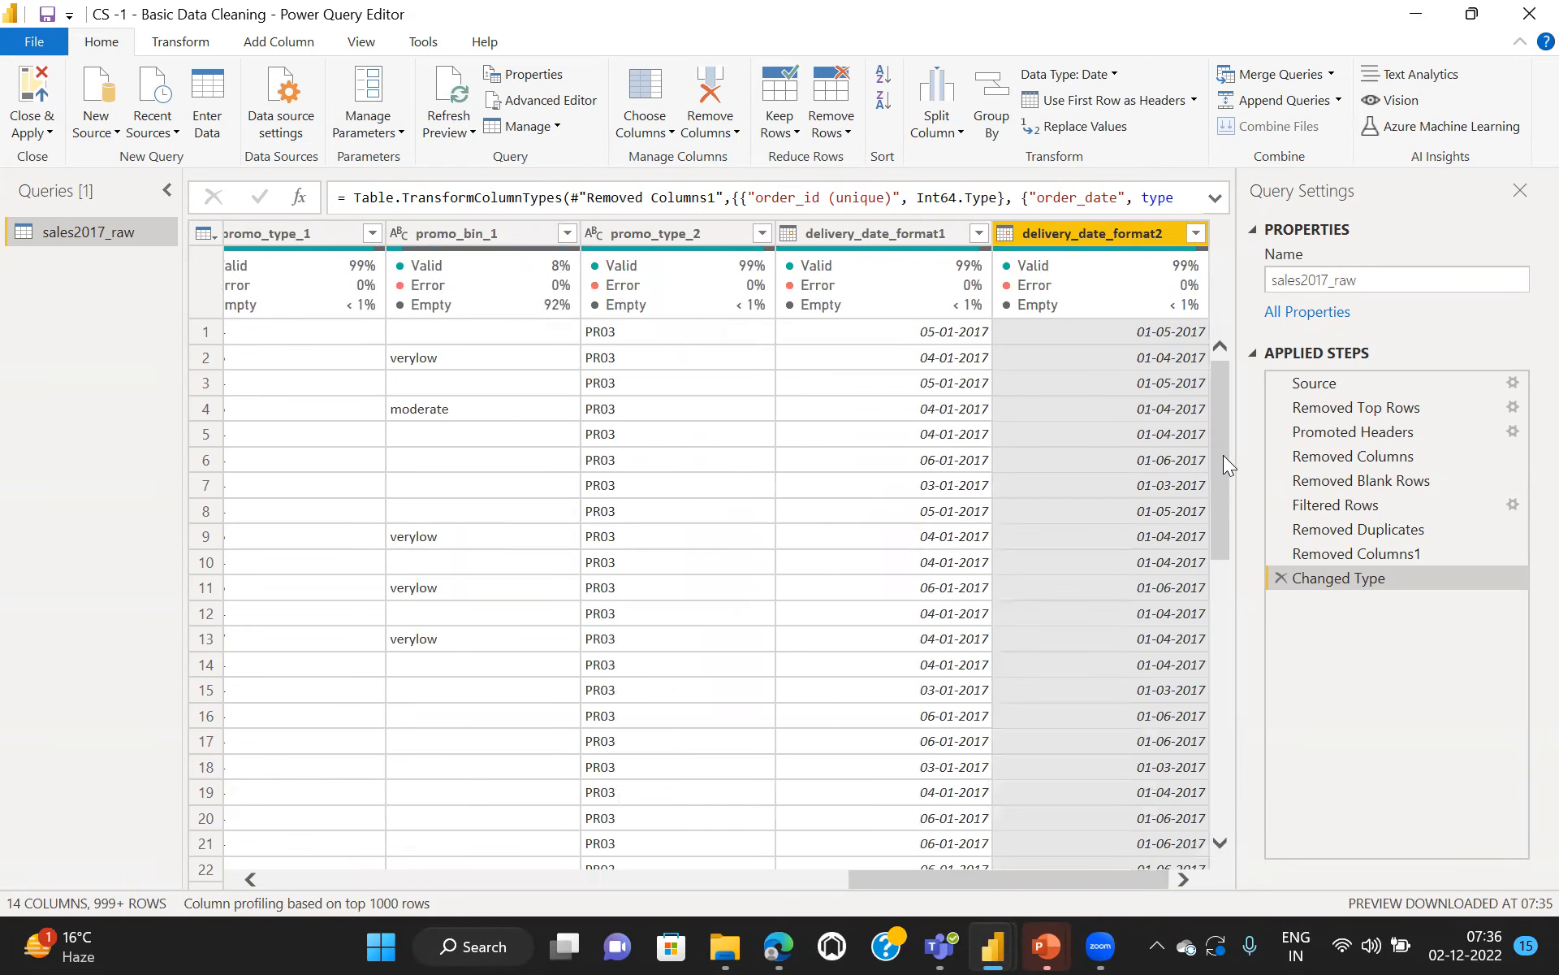
left_click_drag(1223, 459, 1224, 639)
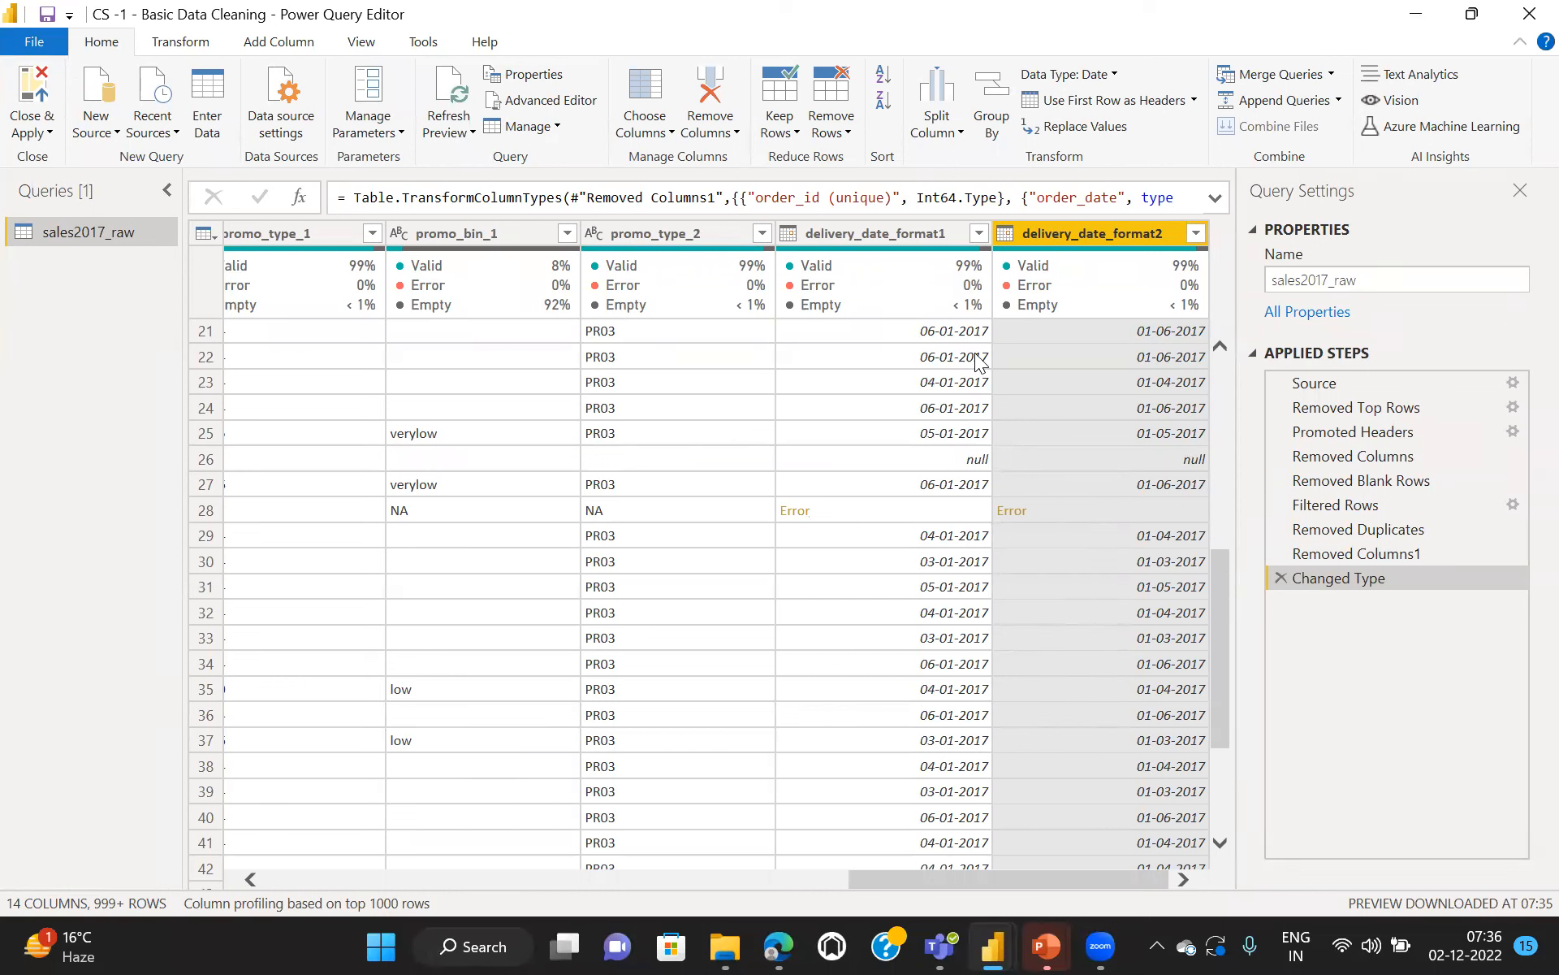
mouse_move(1024, 299)
mouse_move(1048, 260)
Step: Close and apply the query changes to the Power BI report and dismiss the load report
left_click(20, 103)
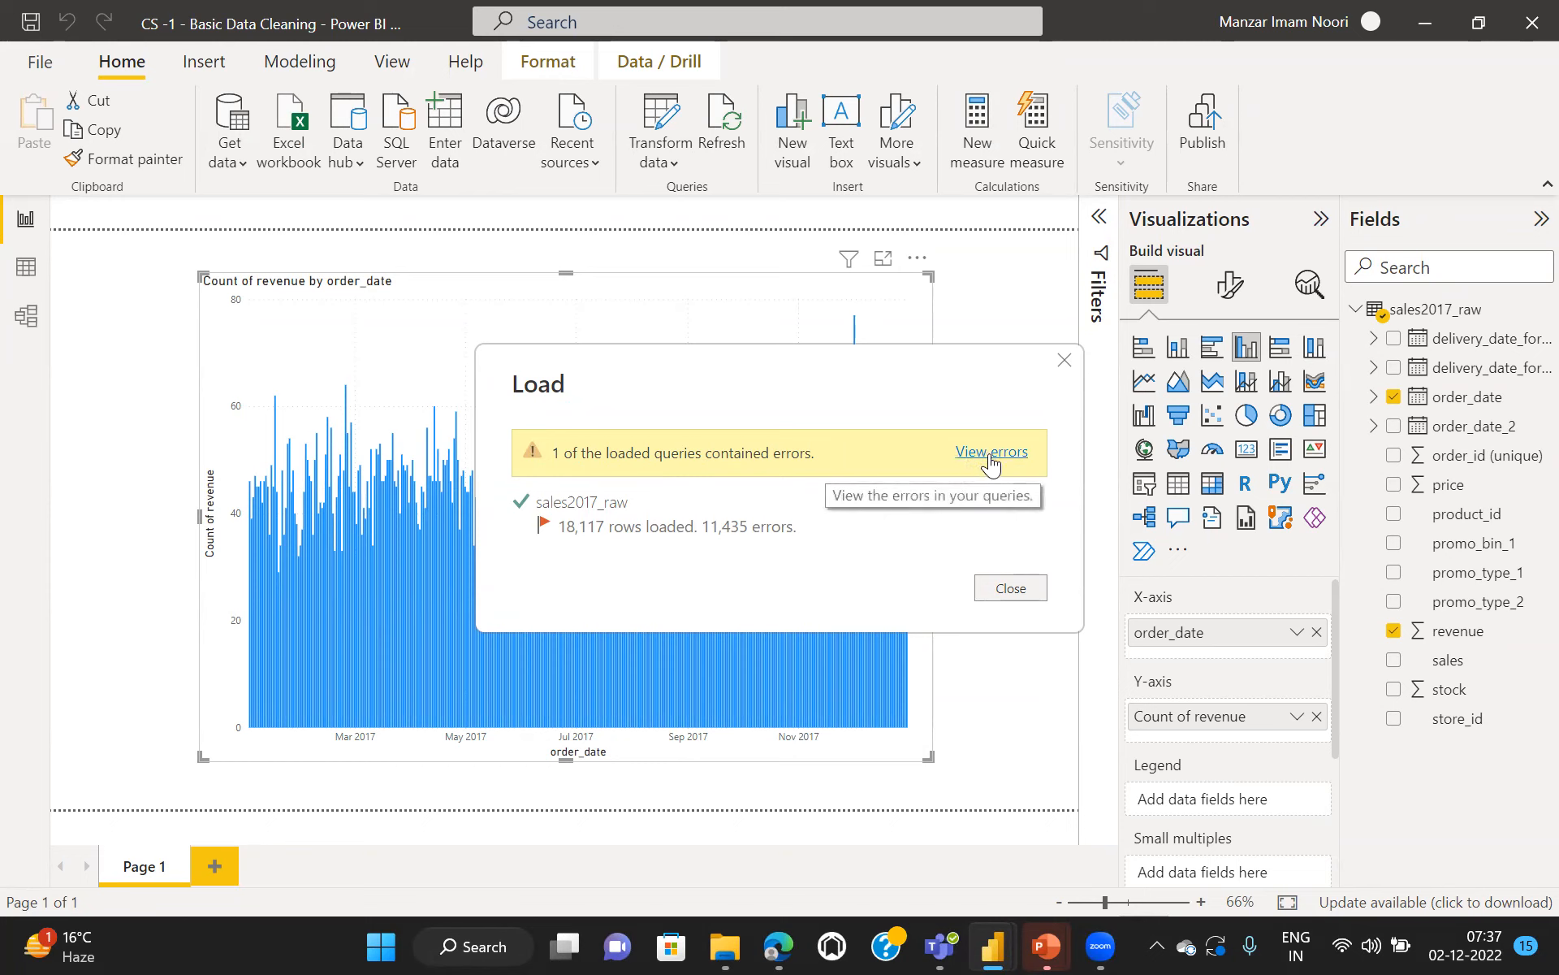
left_click(1020, 592)
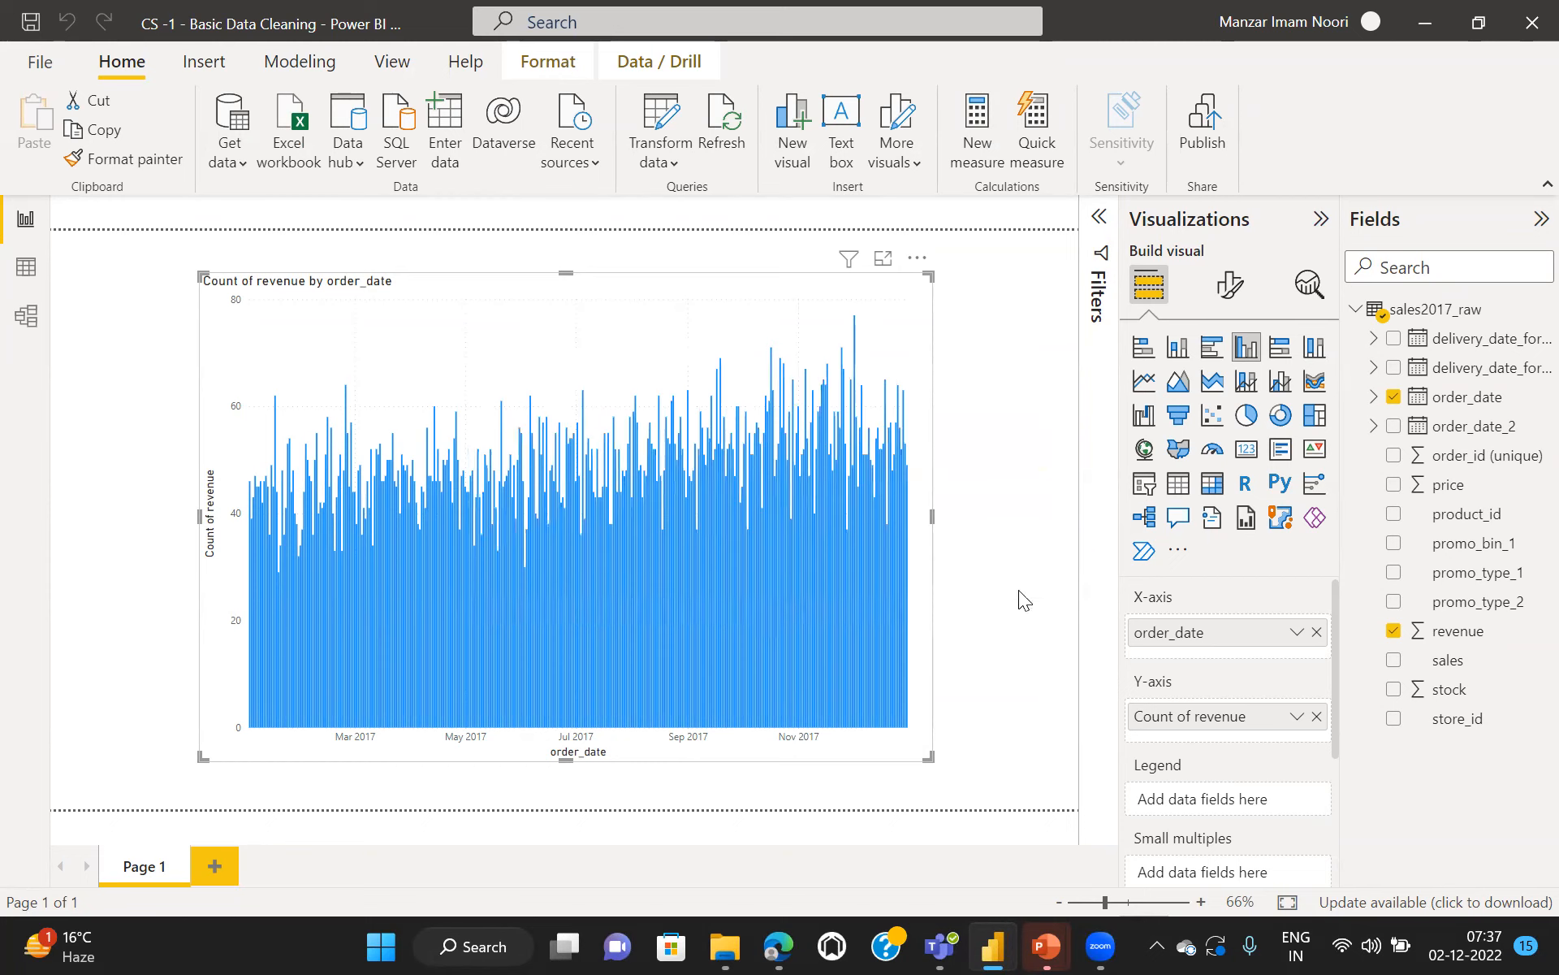
Step: Reopen the Power Query Editor and examine the error percentages of the columns from order_date to delivery_date_format2
left_click(654, 116)
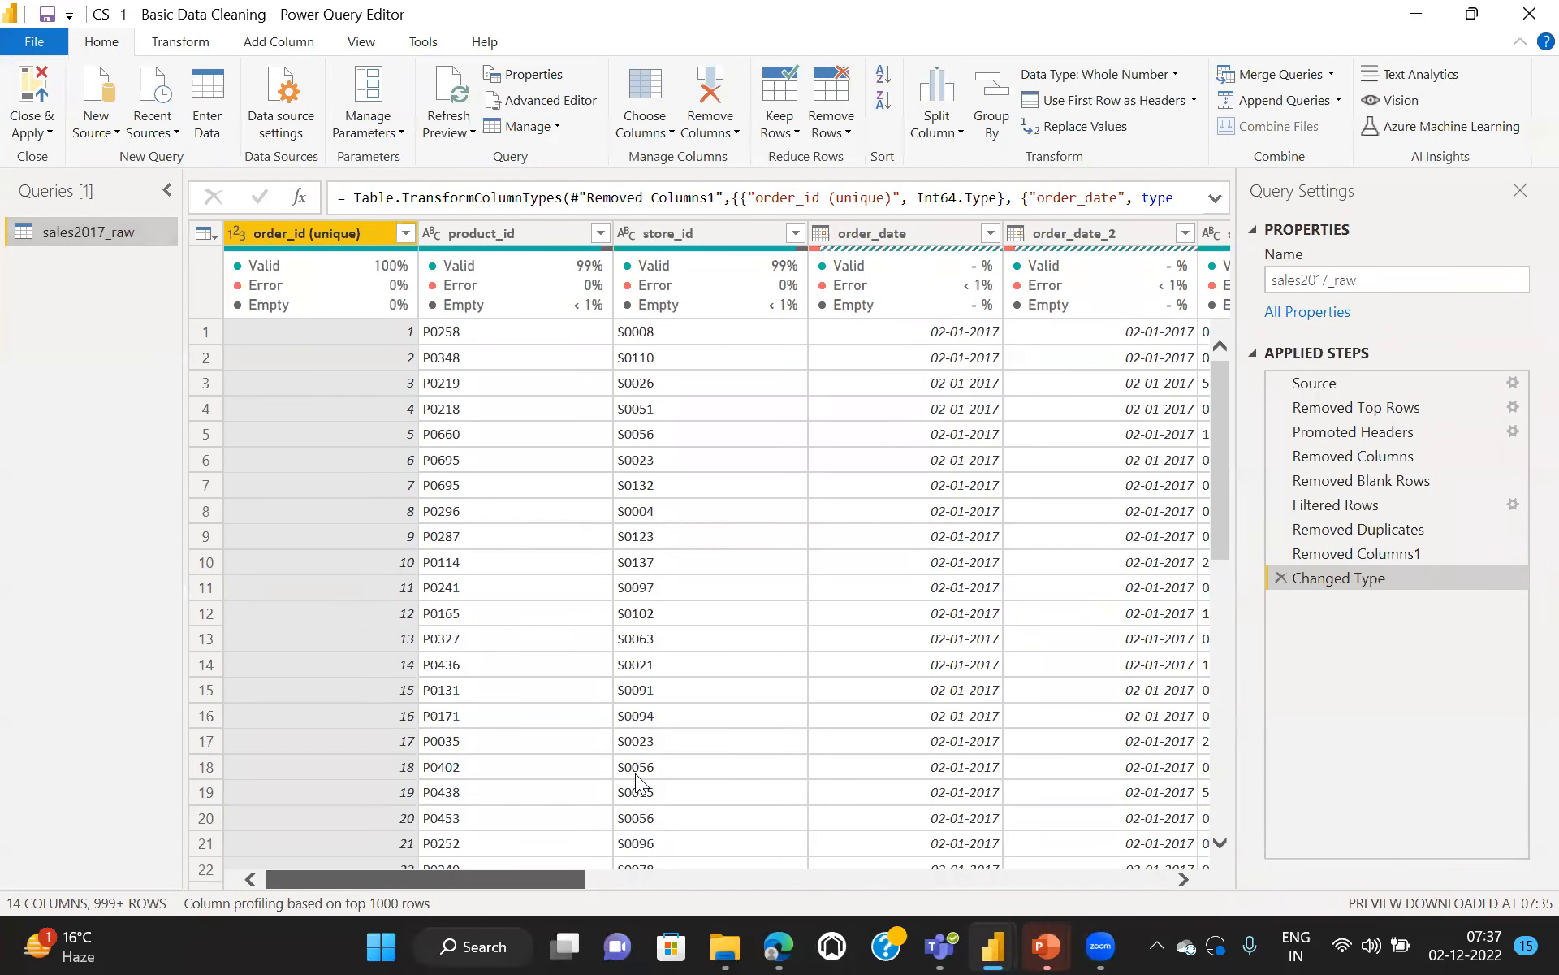
scroll(636, 776, "right", 6)
scroll(634, 773, "right", 6)
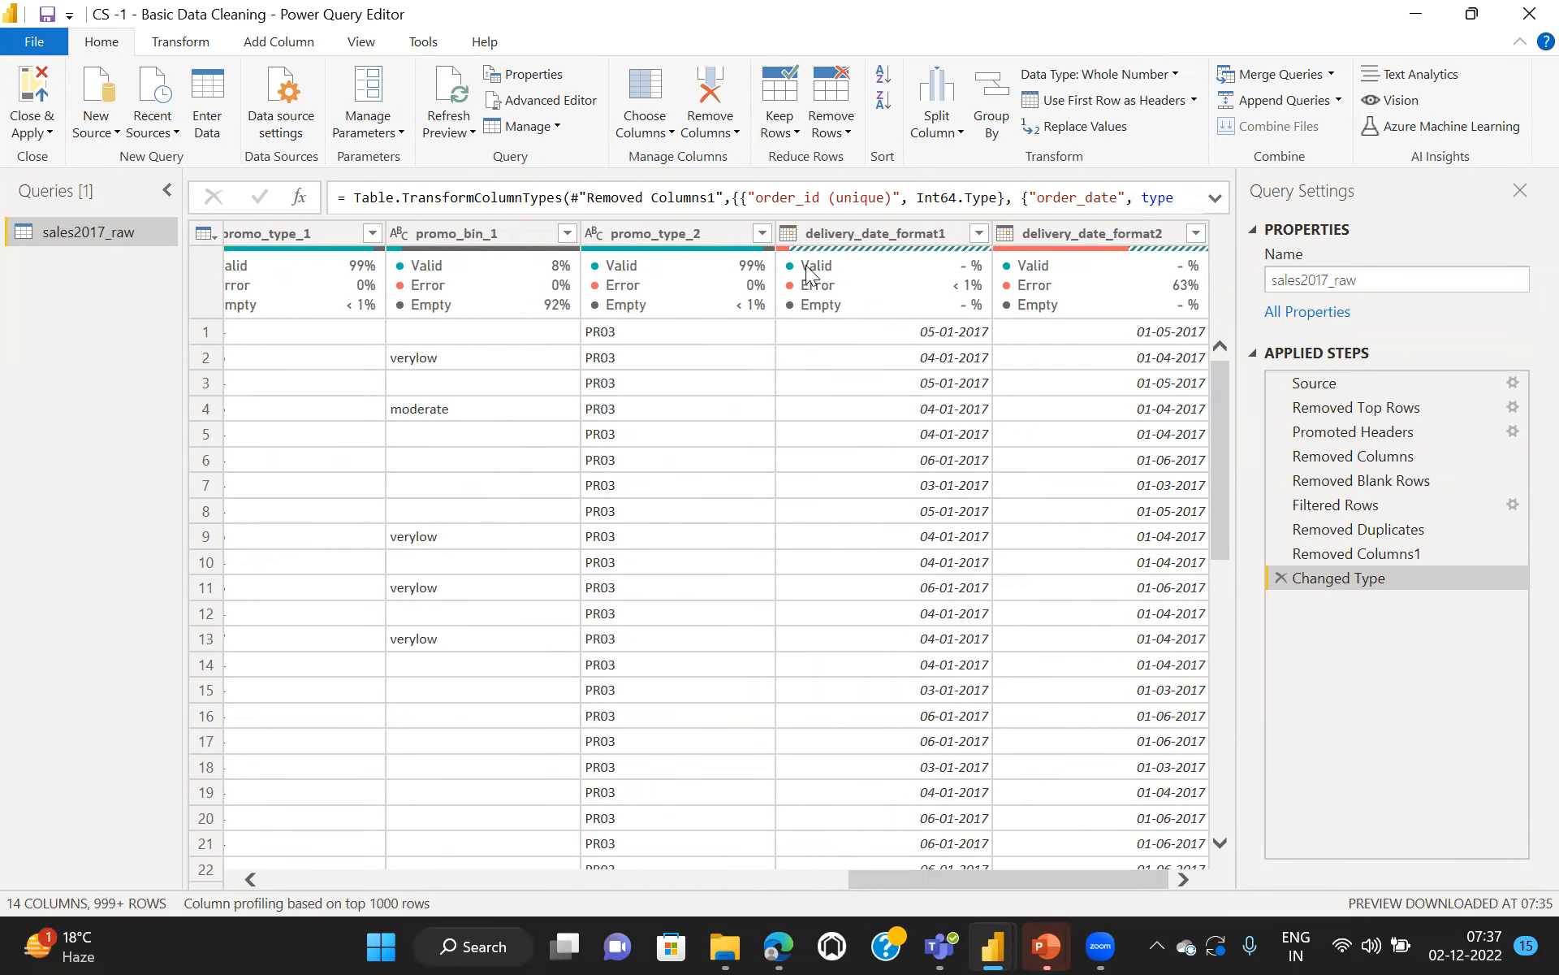
mouse_move(788, 254)
mouse_move(1188, 291)
mouse_move(893, 288)
scroll(1120, 798, "left", 10)
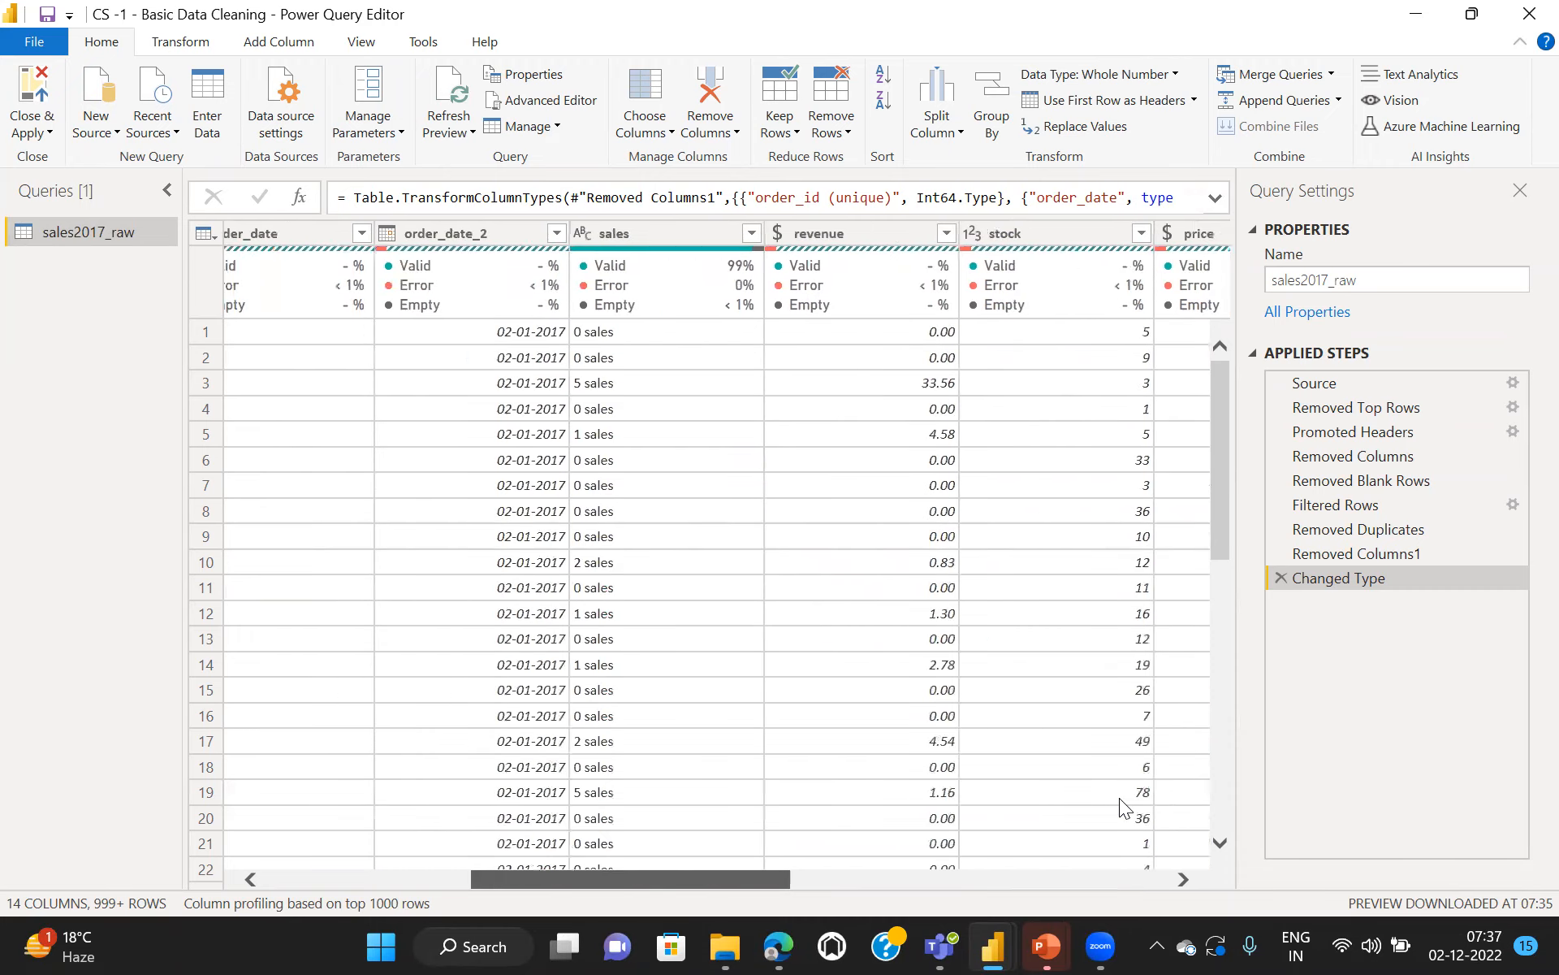
scroll(1120, 798, "left", 4)
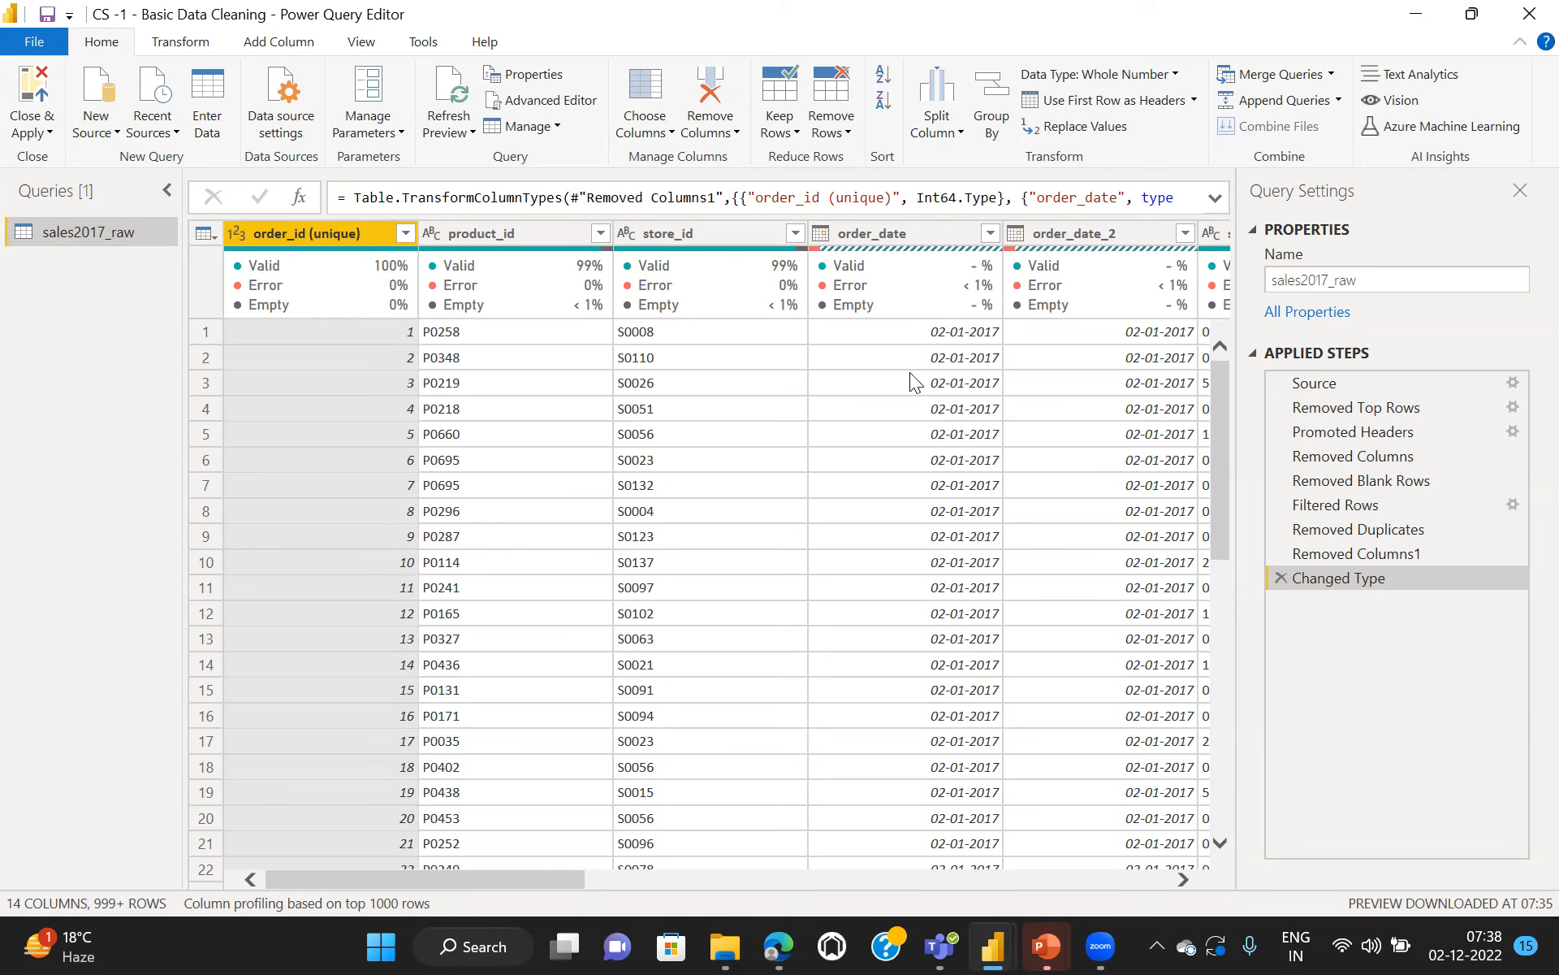
mouse_move(942, 305)
Step: Inspect the details of the order_date error in row 28, and delete the applied step this adds
left_click_drag(1223, 438, 1224, 608)
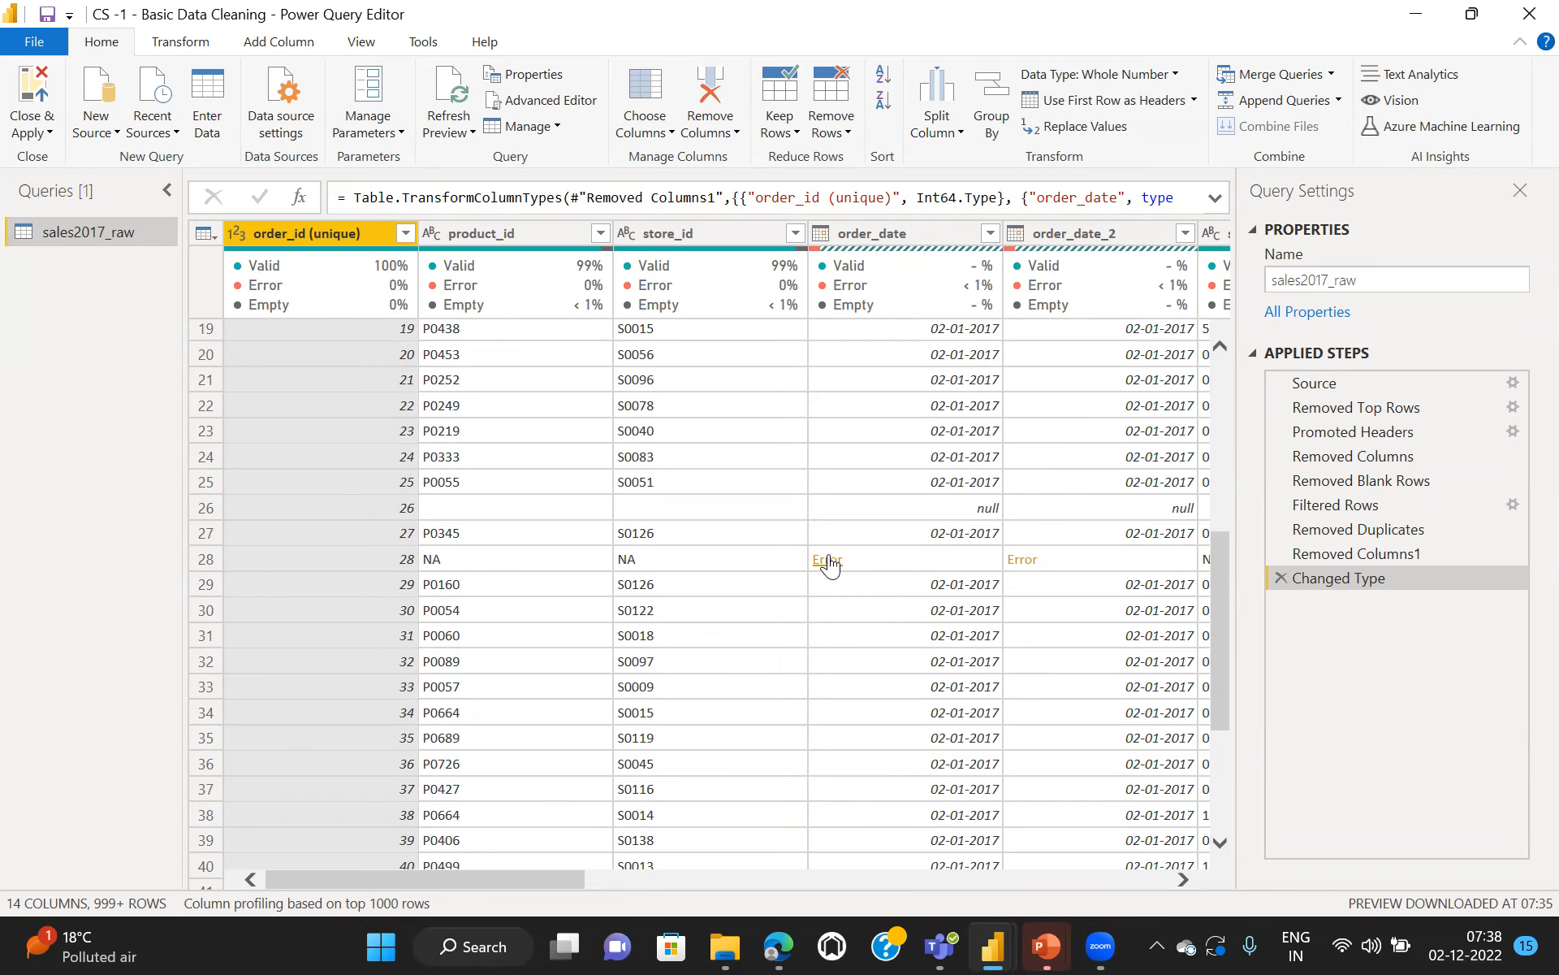
left_click(829, 561)
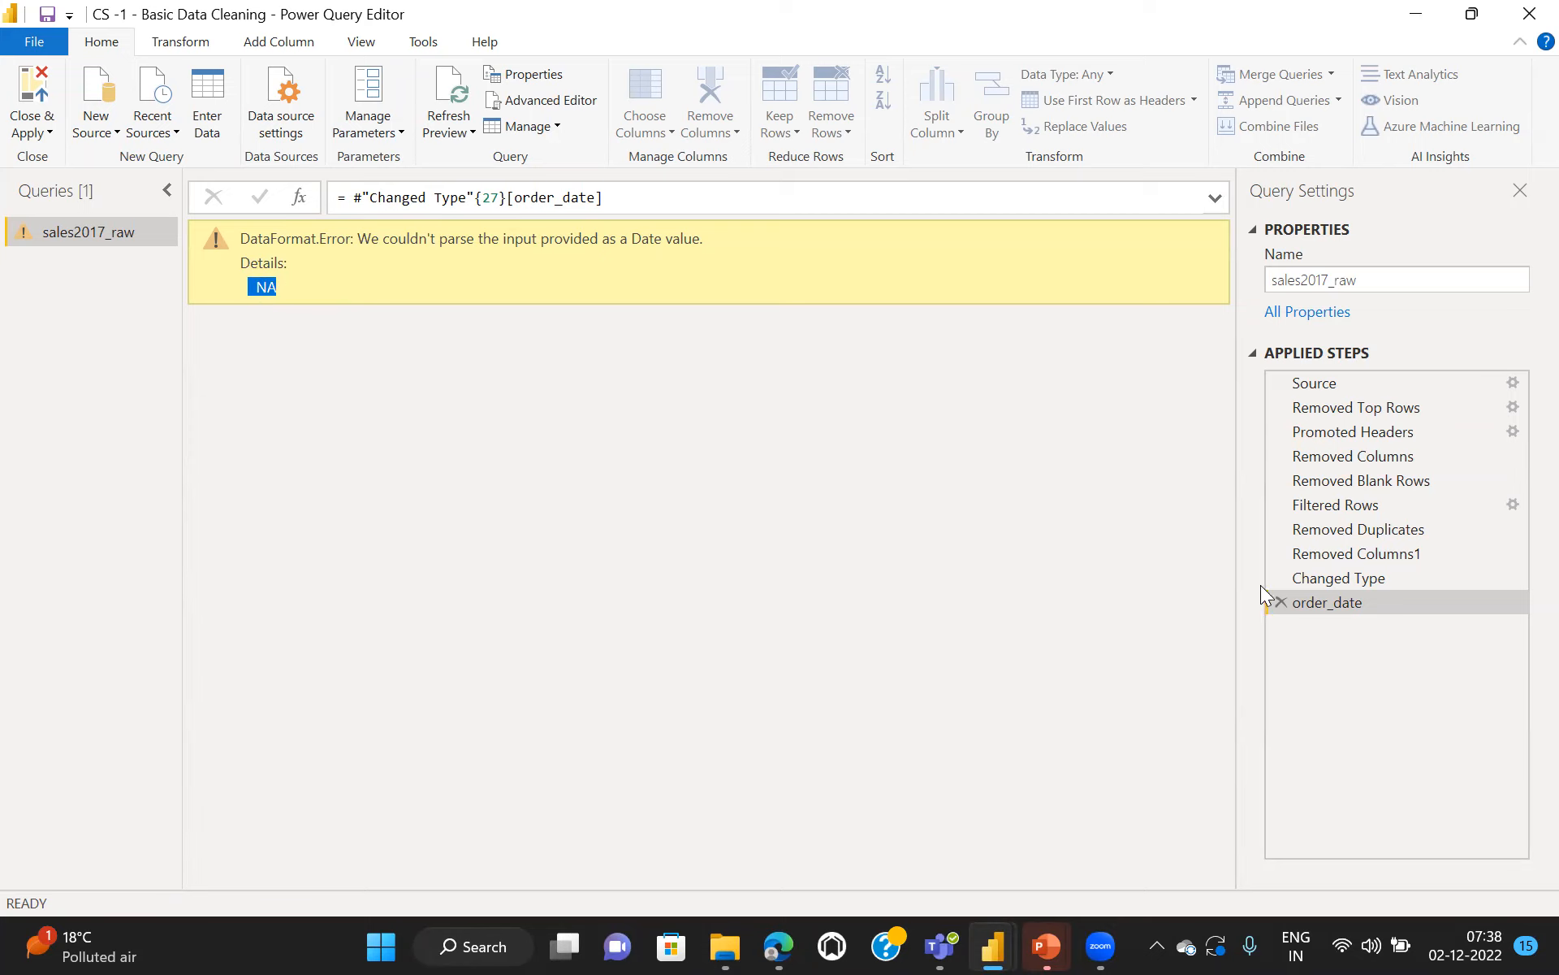
left_click(1279, 600)
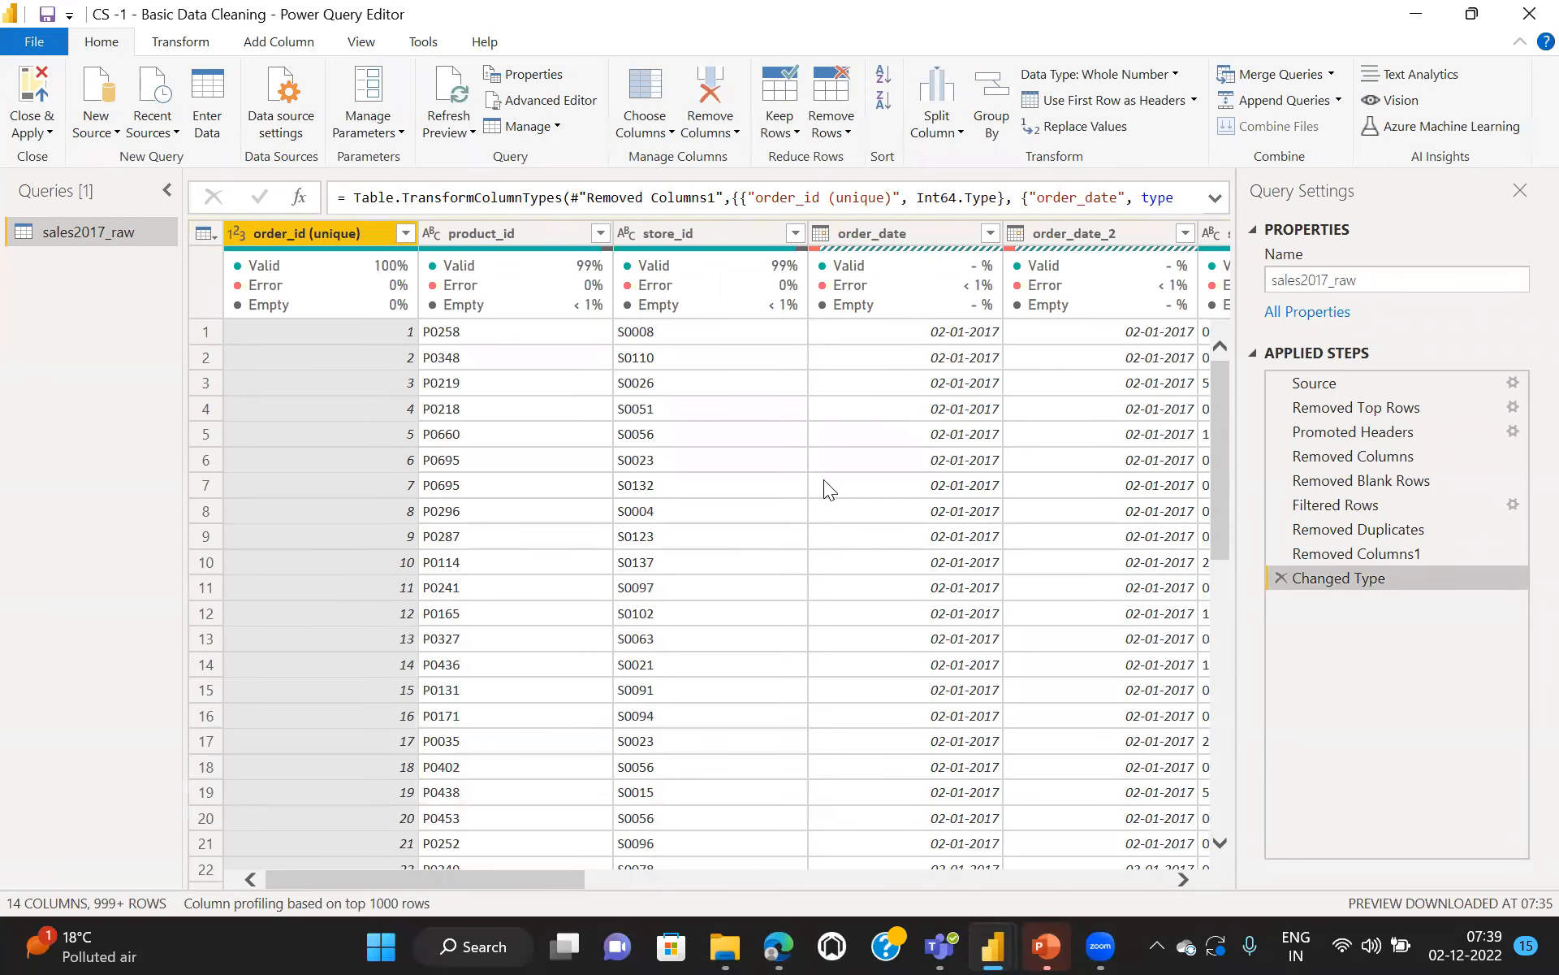
Step: Examine the entries of row 28 across all columns from product_id to delivery_date_format2
left_click_drag(1221, 411, 1224, 536)
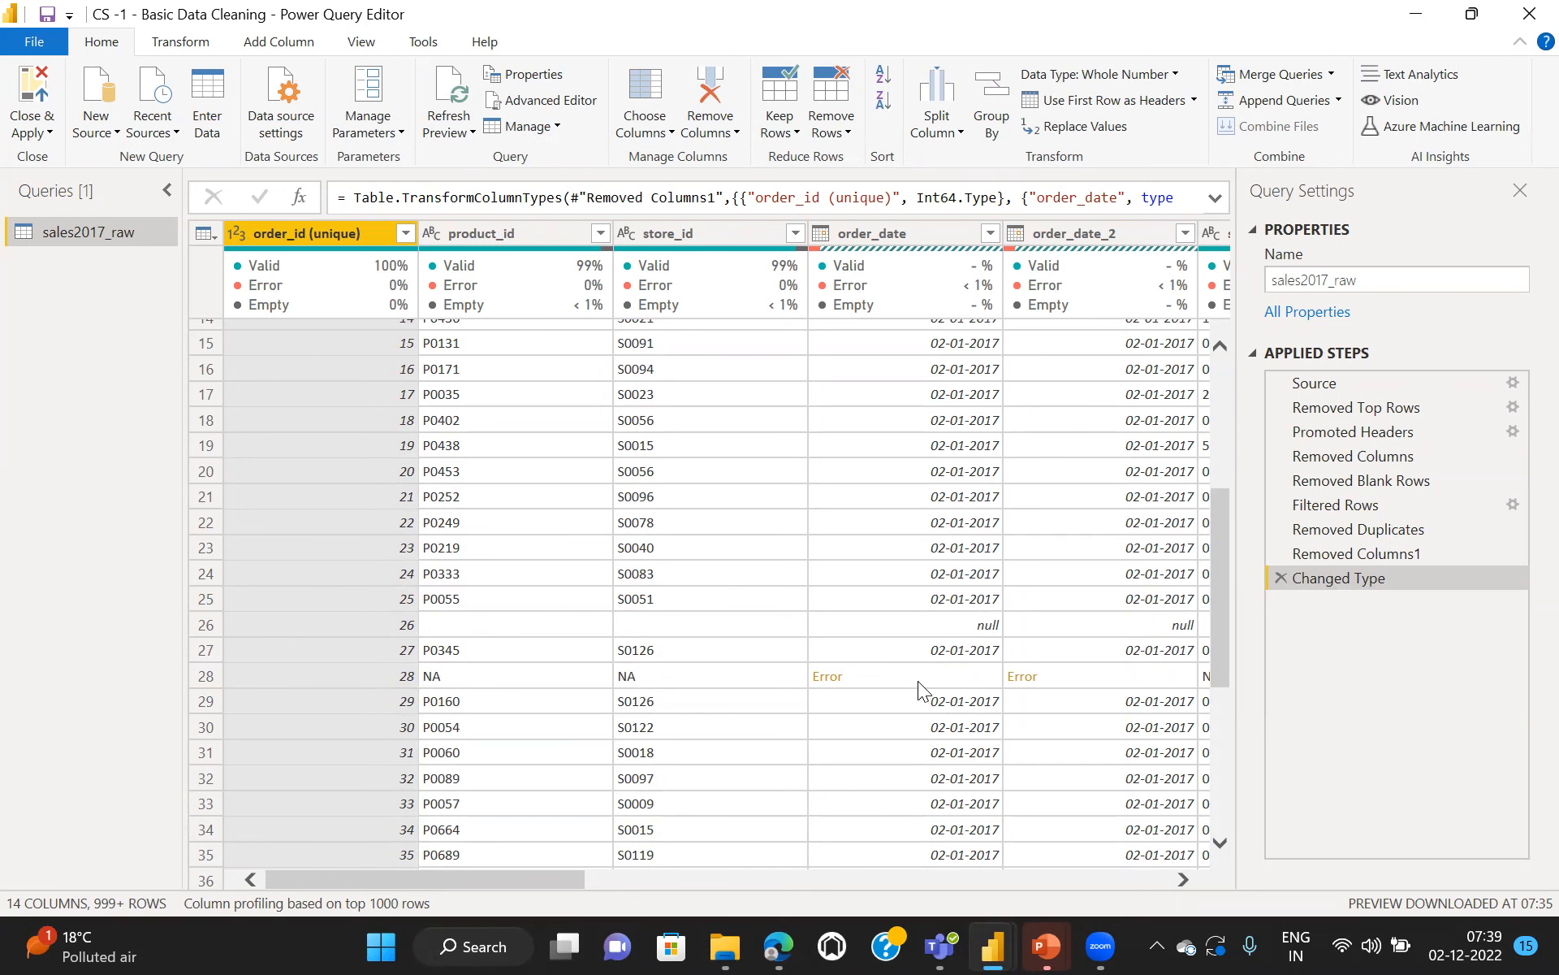
scroll(728, 783, "right", 5)
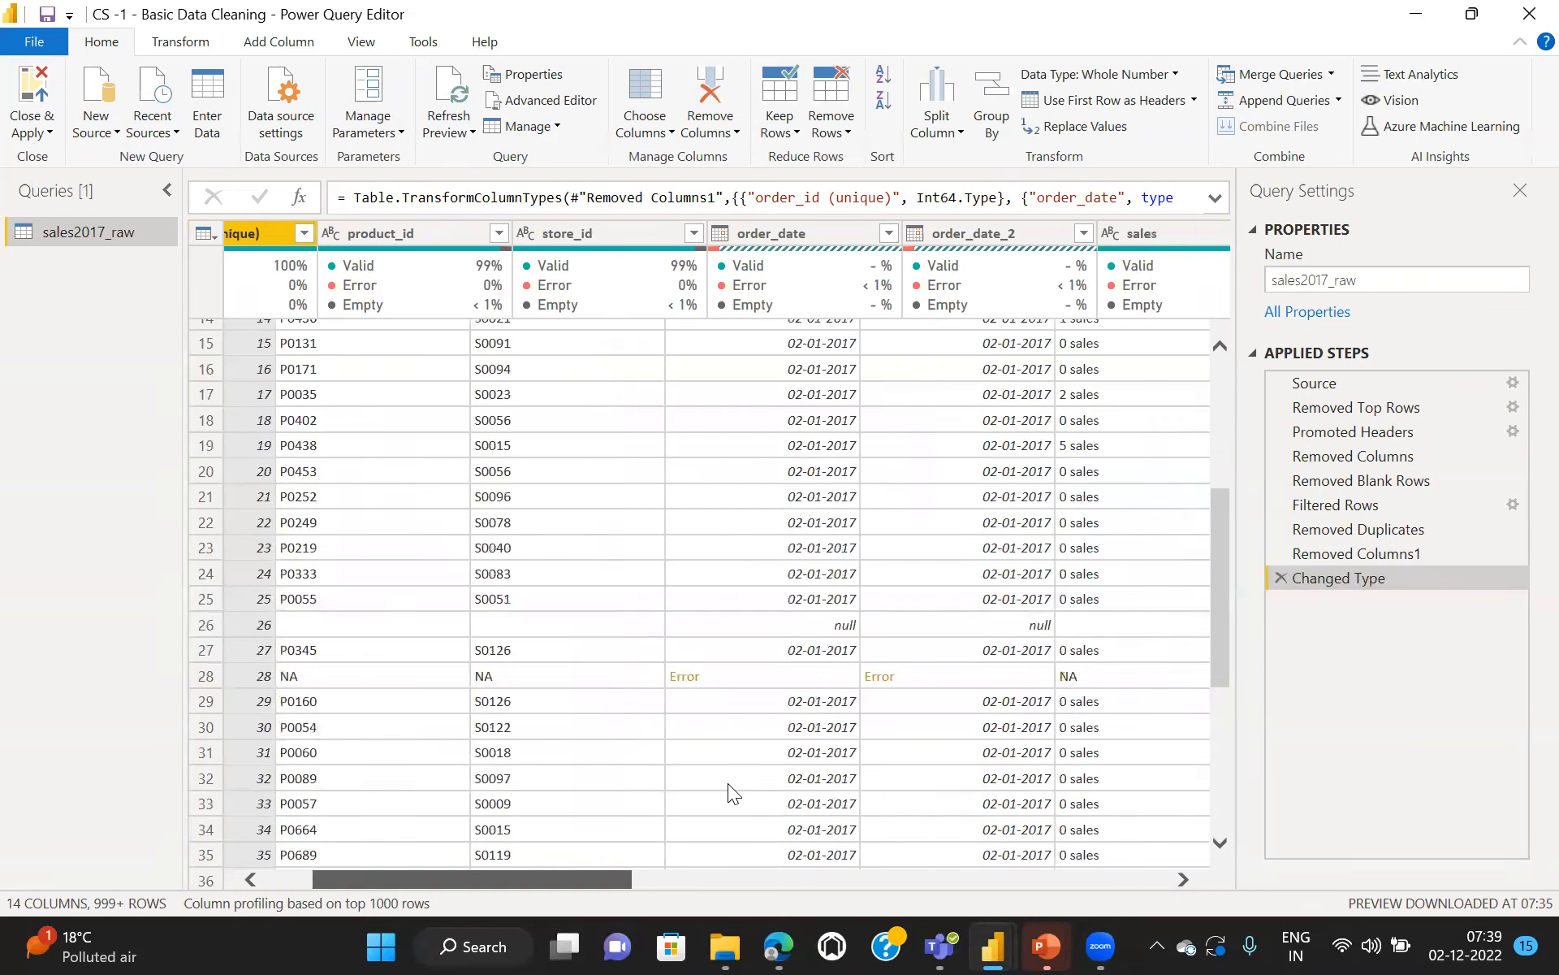
scroll(730, 788, "right", 10)
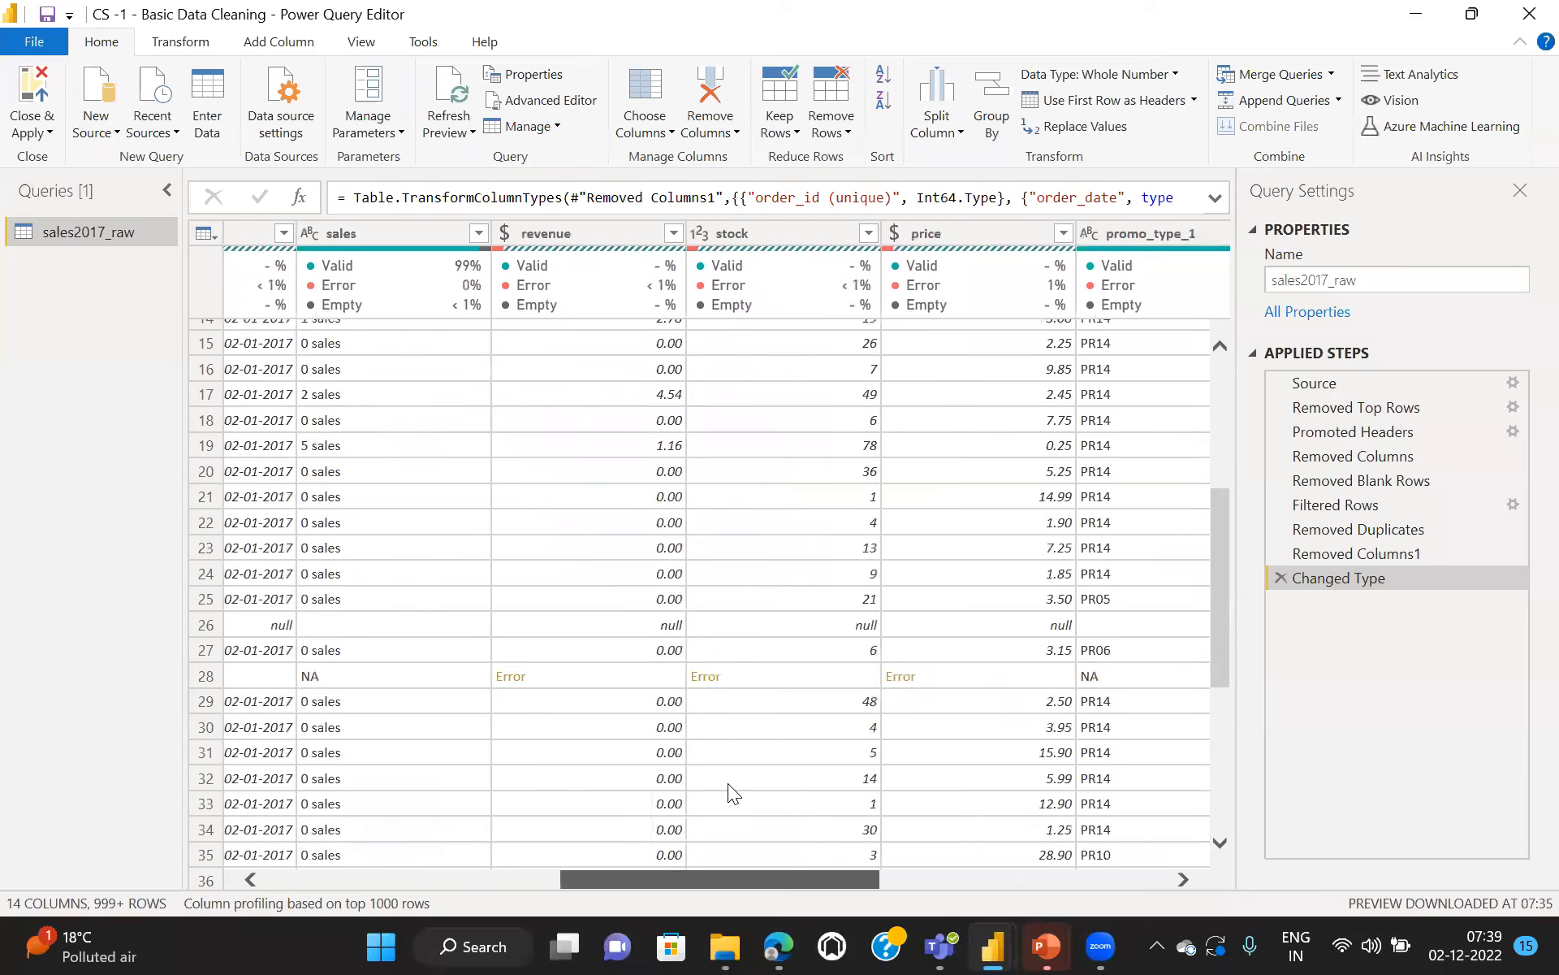
scroll(729, 785, "right", 5)
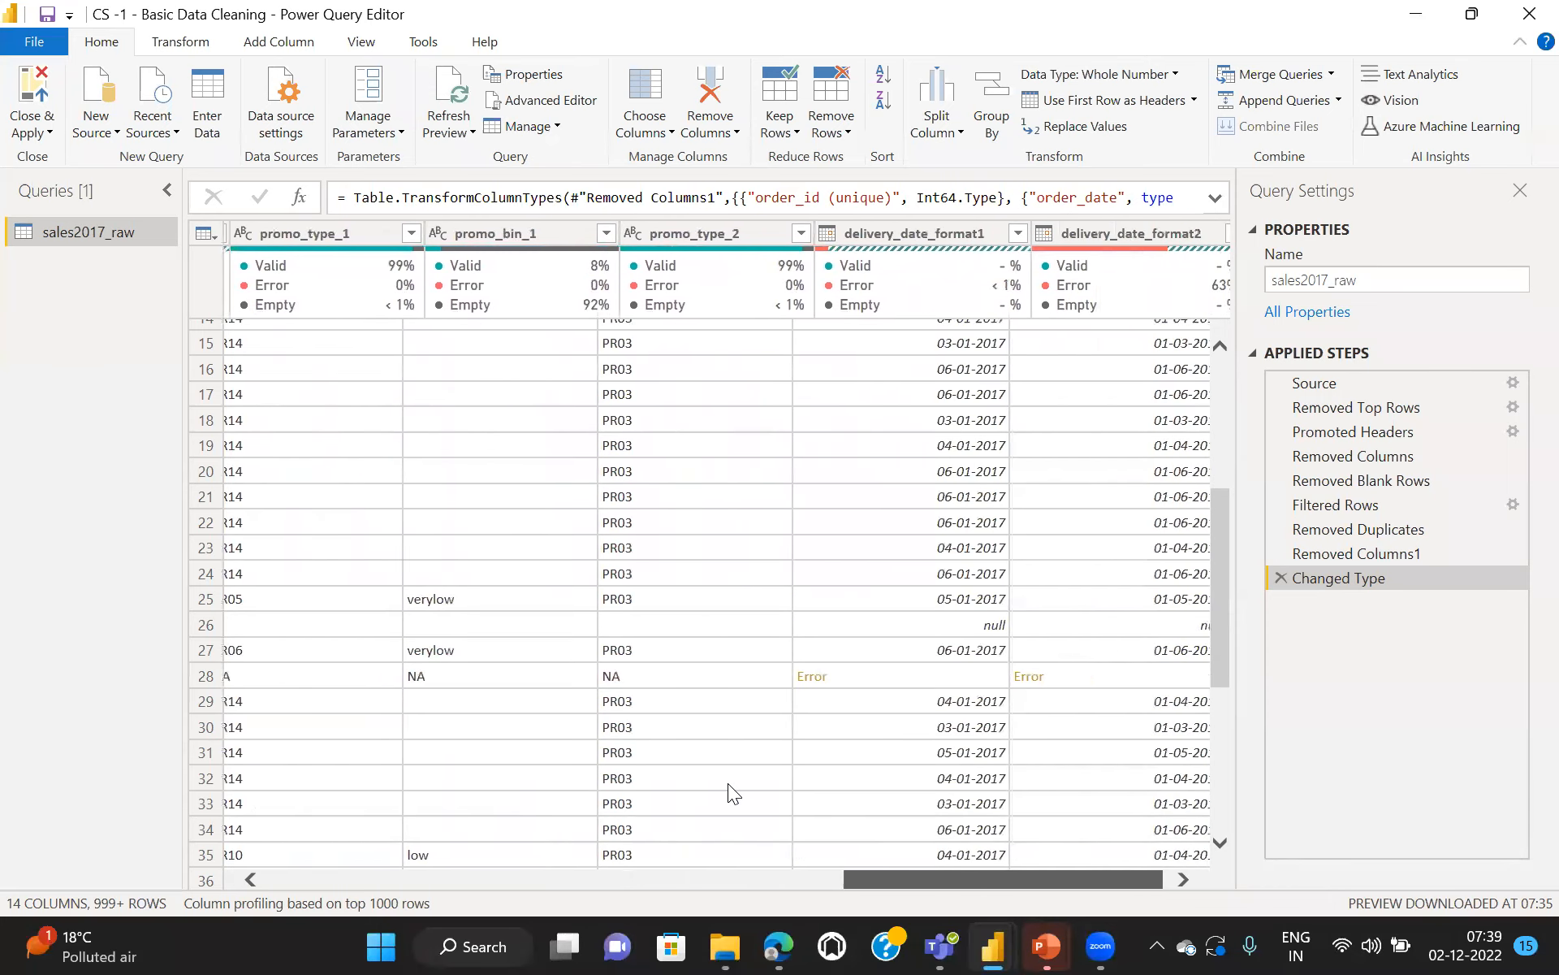
scroll(728, 783, "left", 8)
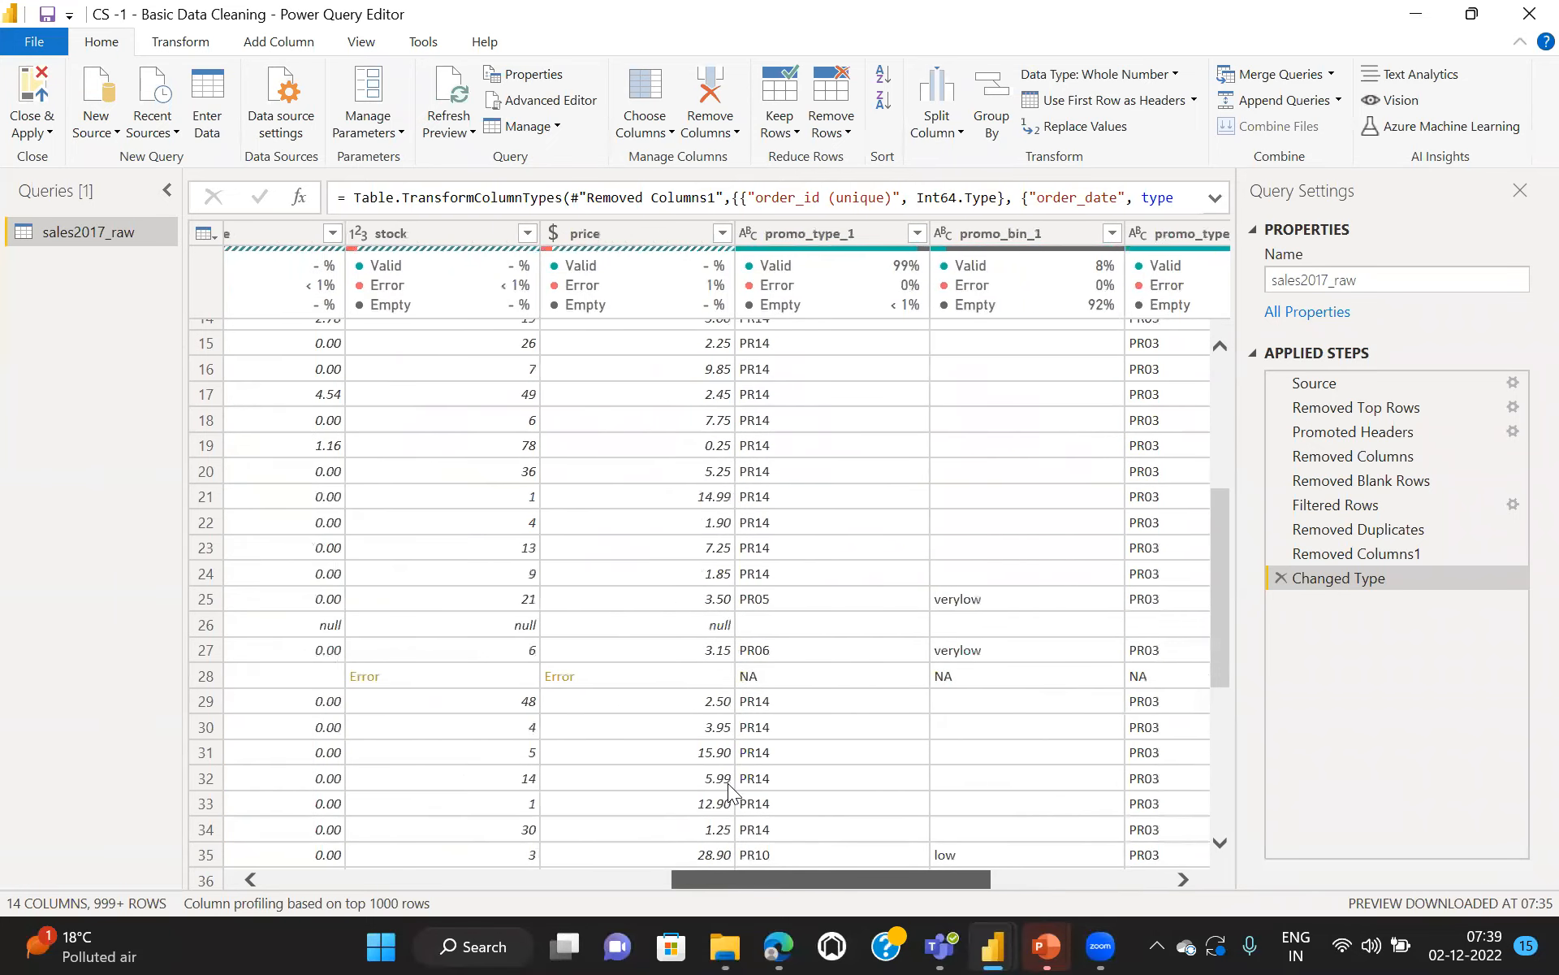
scroll(728, 784, "left", 10)
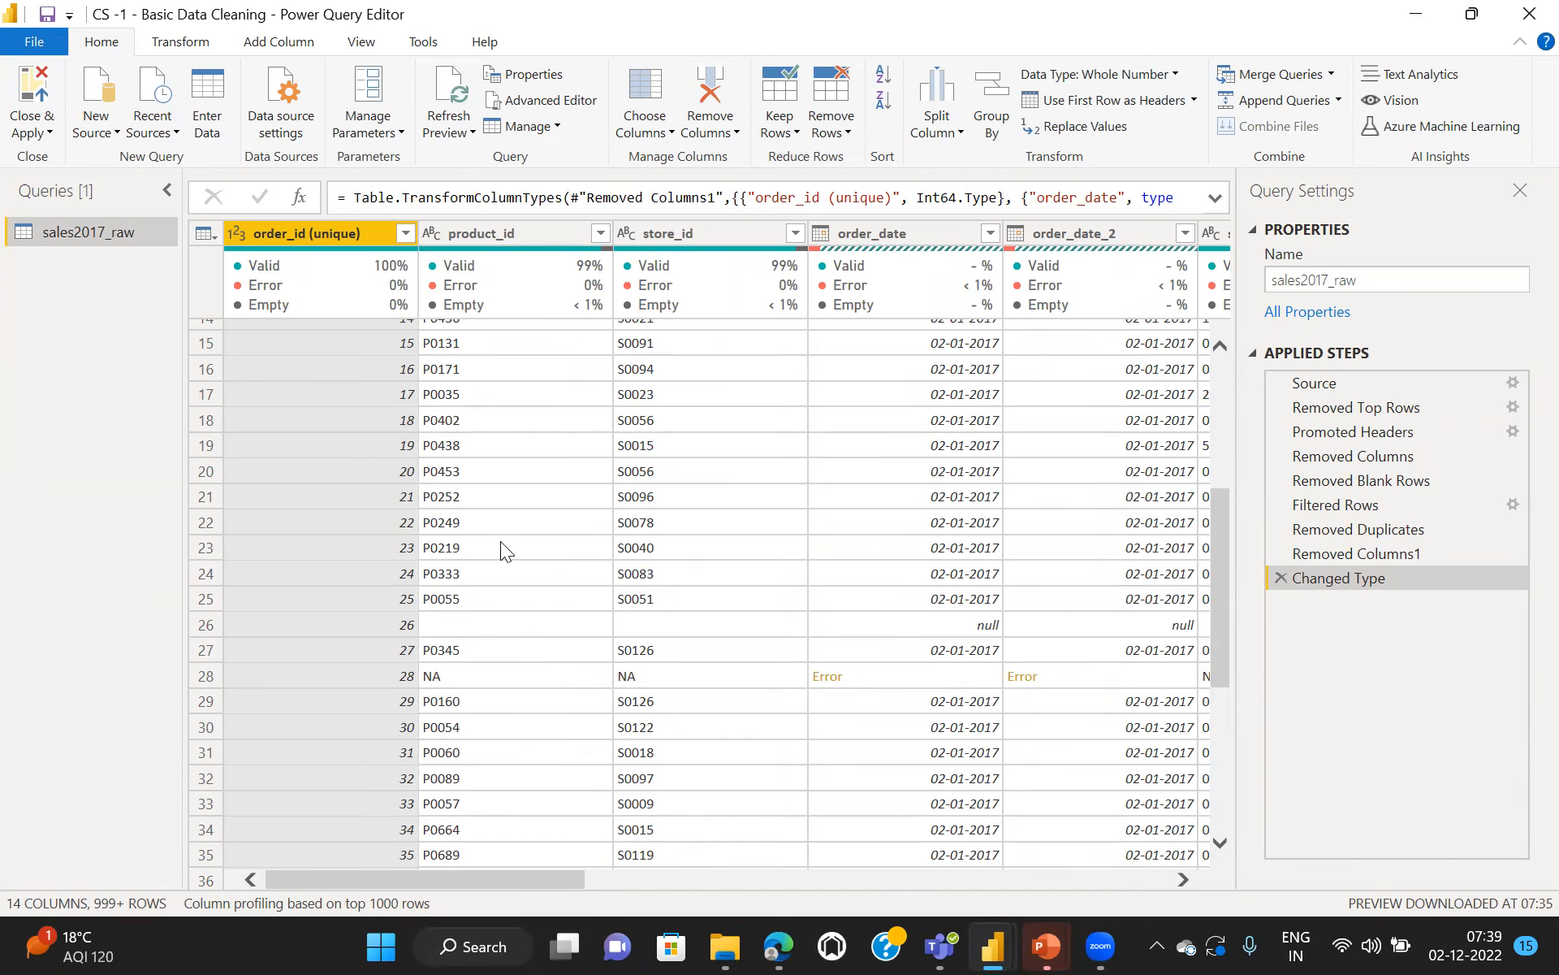
Step: Filter the product_id column to only the NA value and check the remaining row across the other columns
left_click(600, 234)
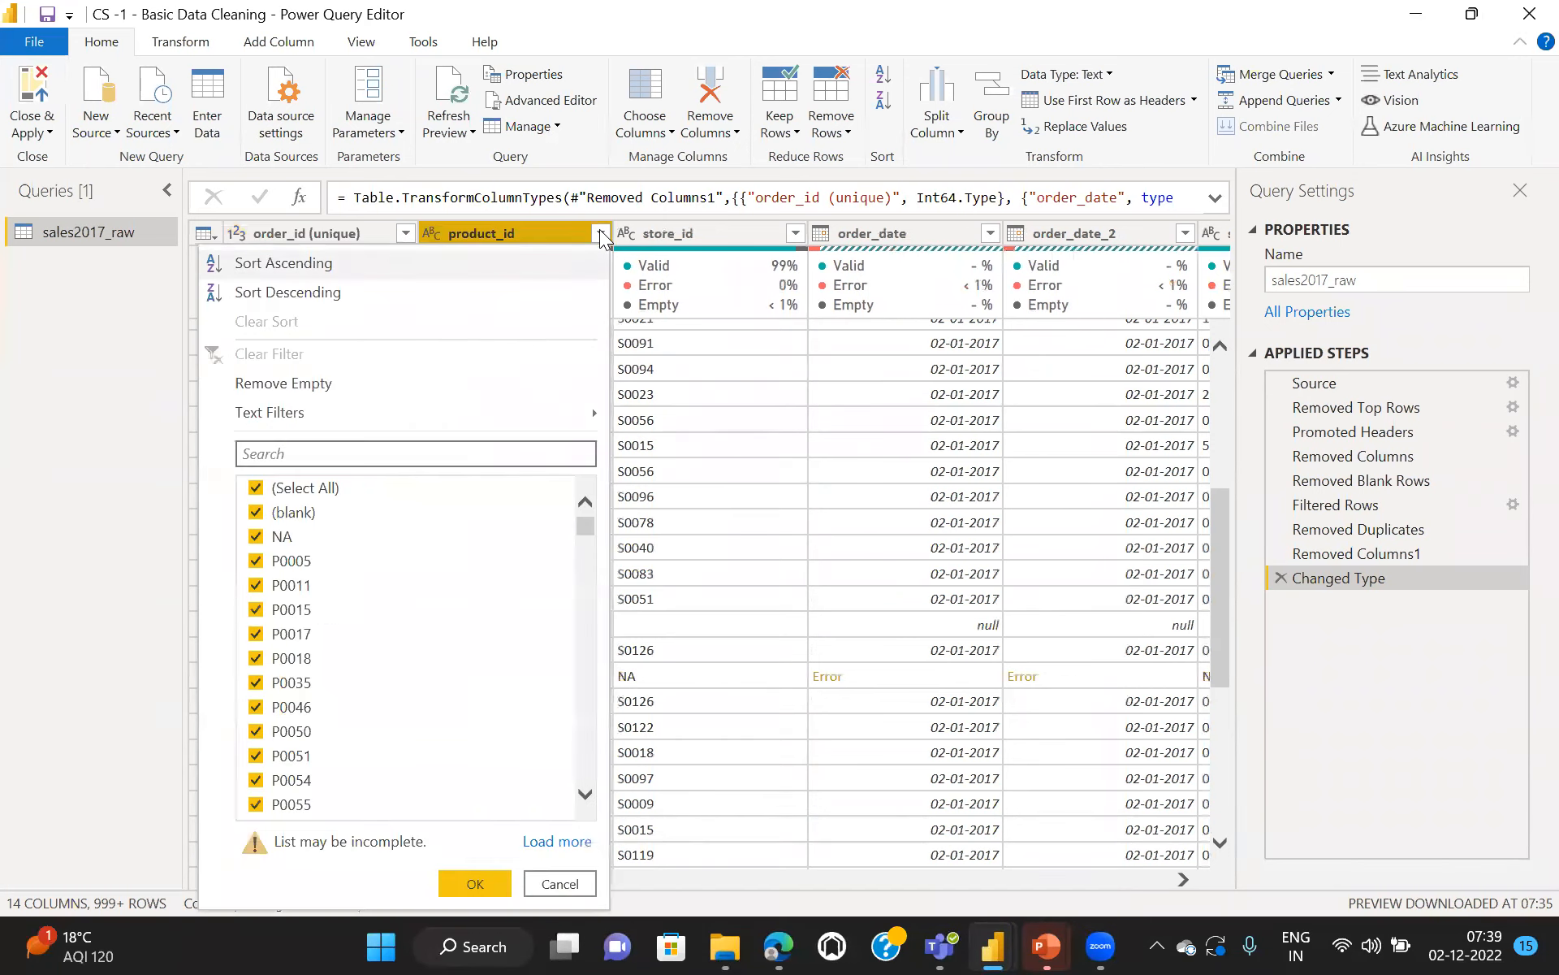
left_click(256, 489)
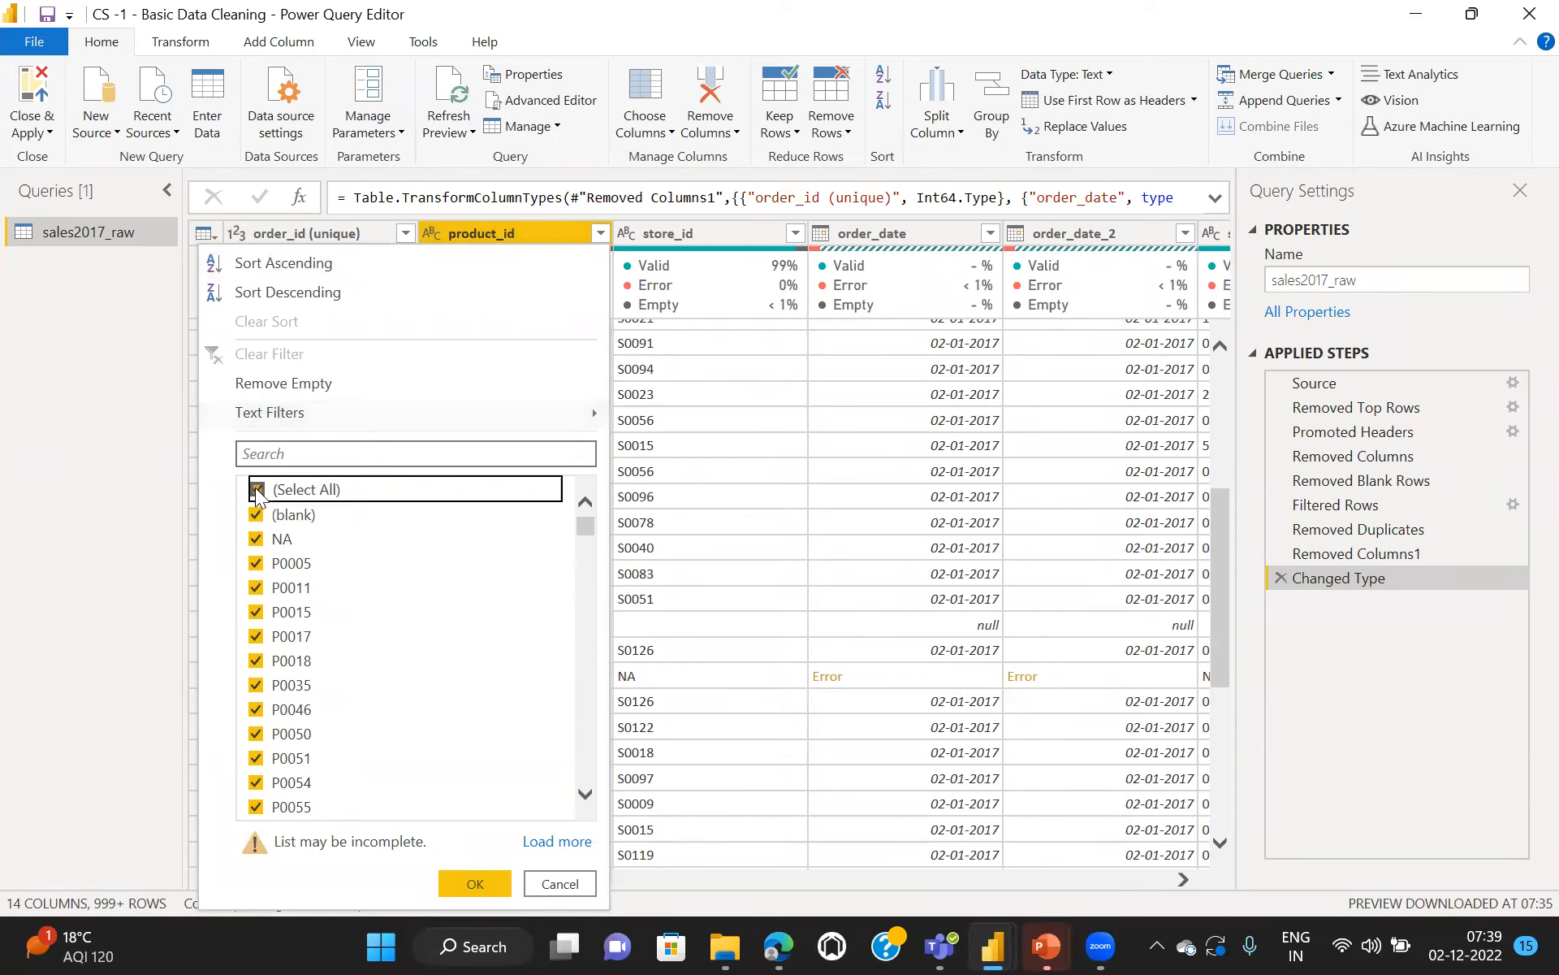
left_click(257, 539)
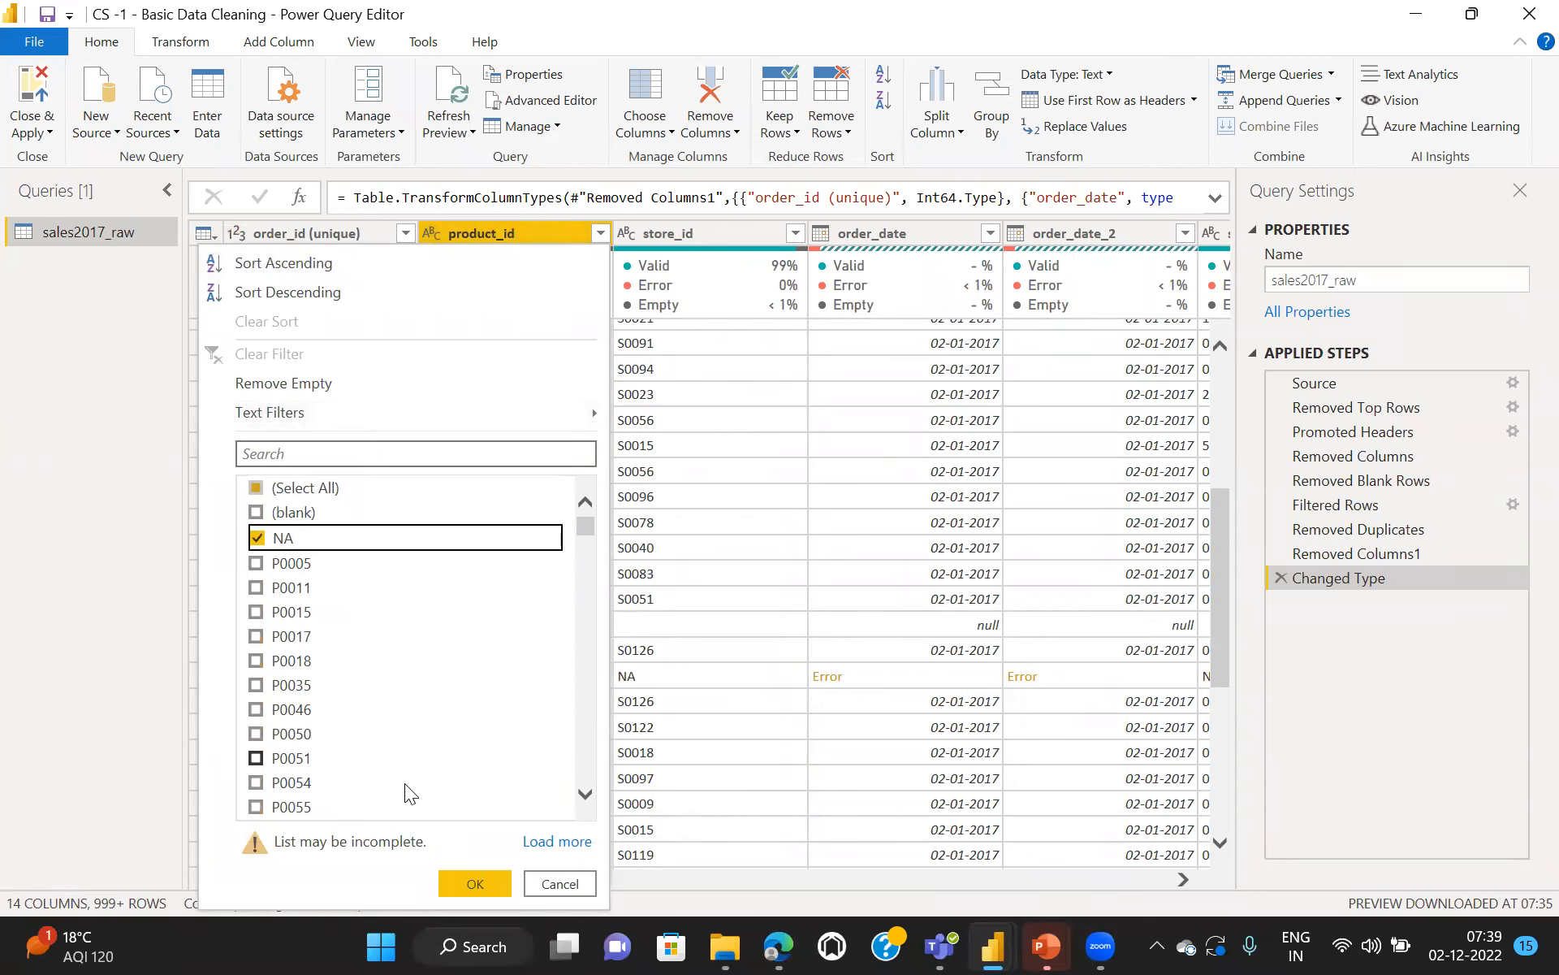
key("Return")
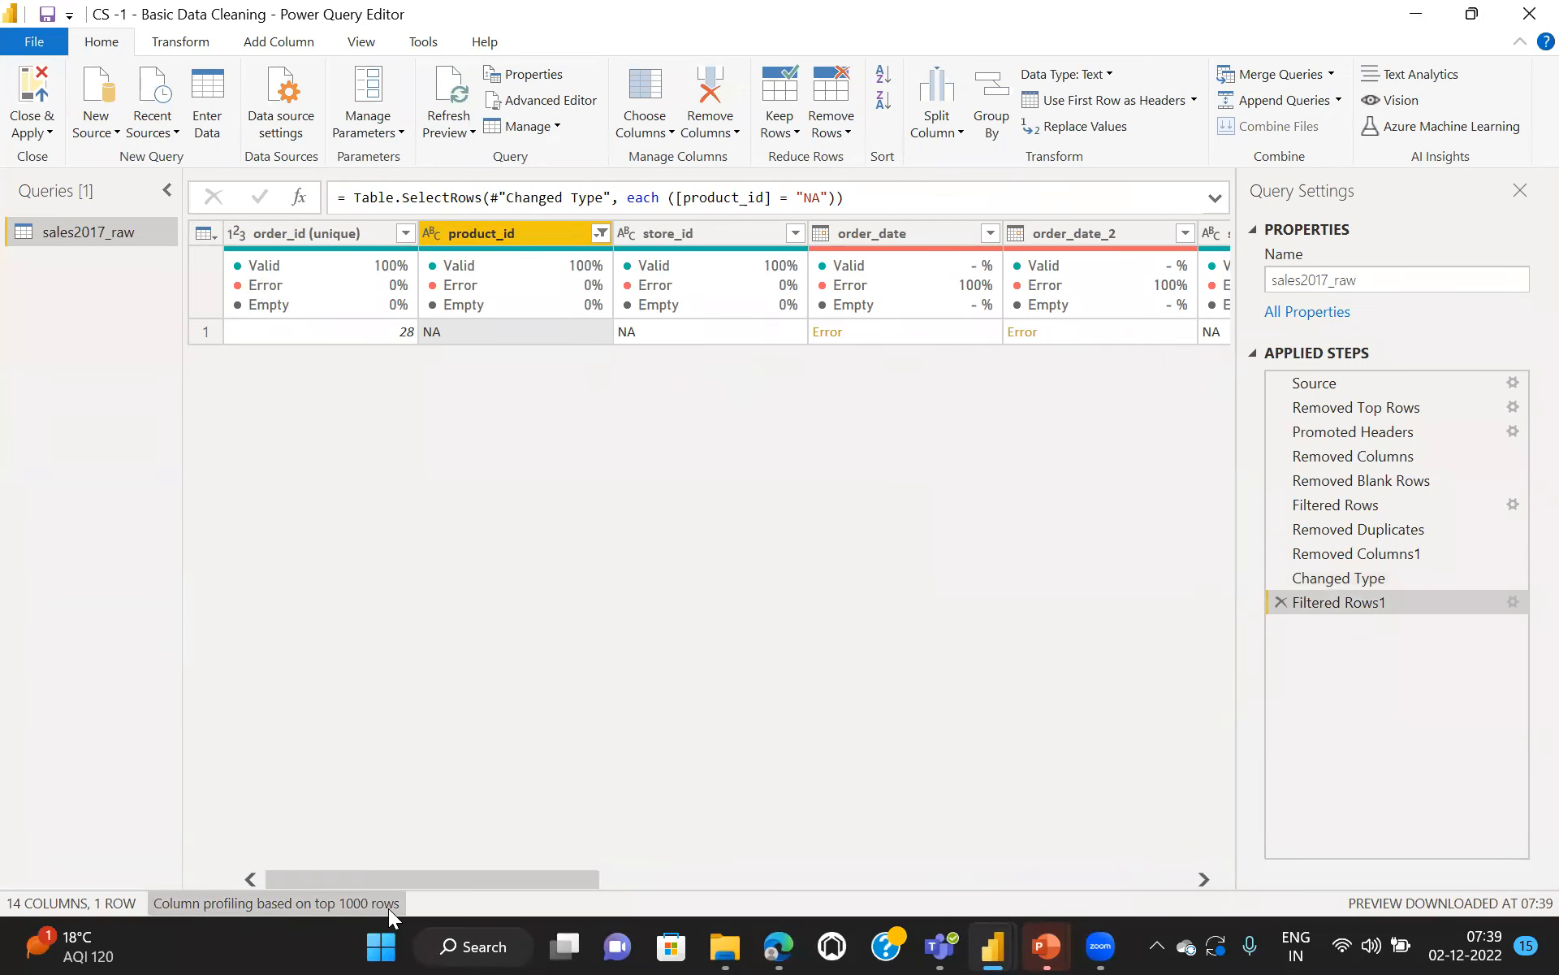
mouse_move(388, 880)
left_mouse_down()
mouse_move(470, 879)
mouse_move(389, 880)
left_mouse_up()
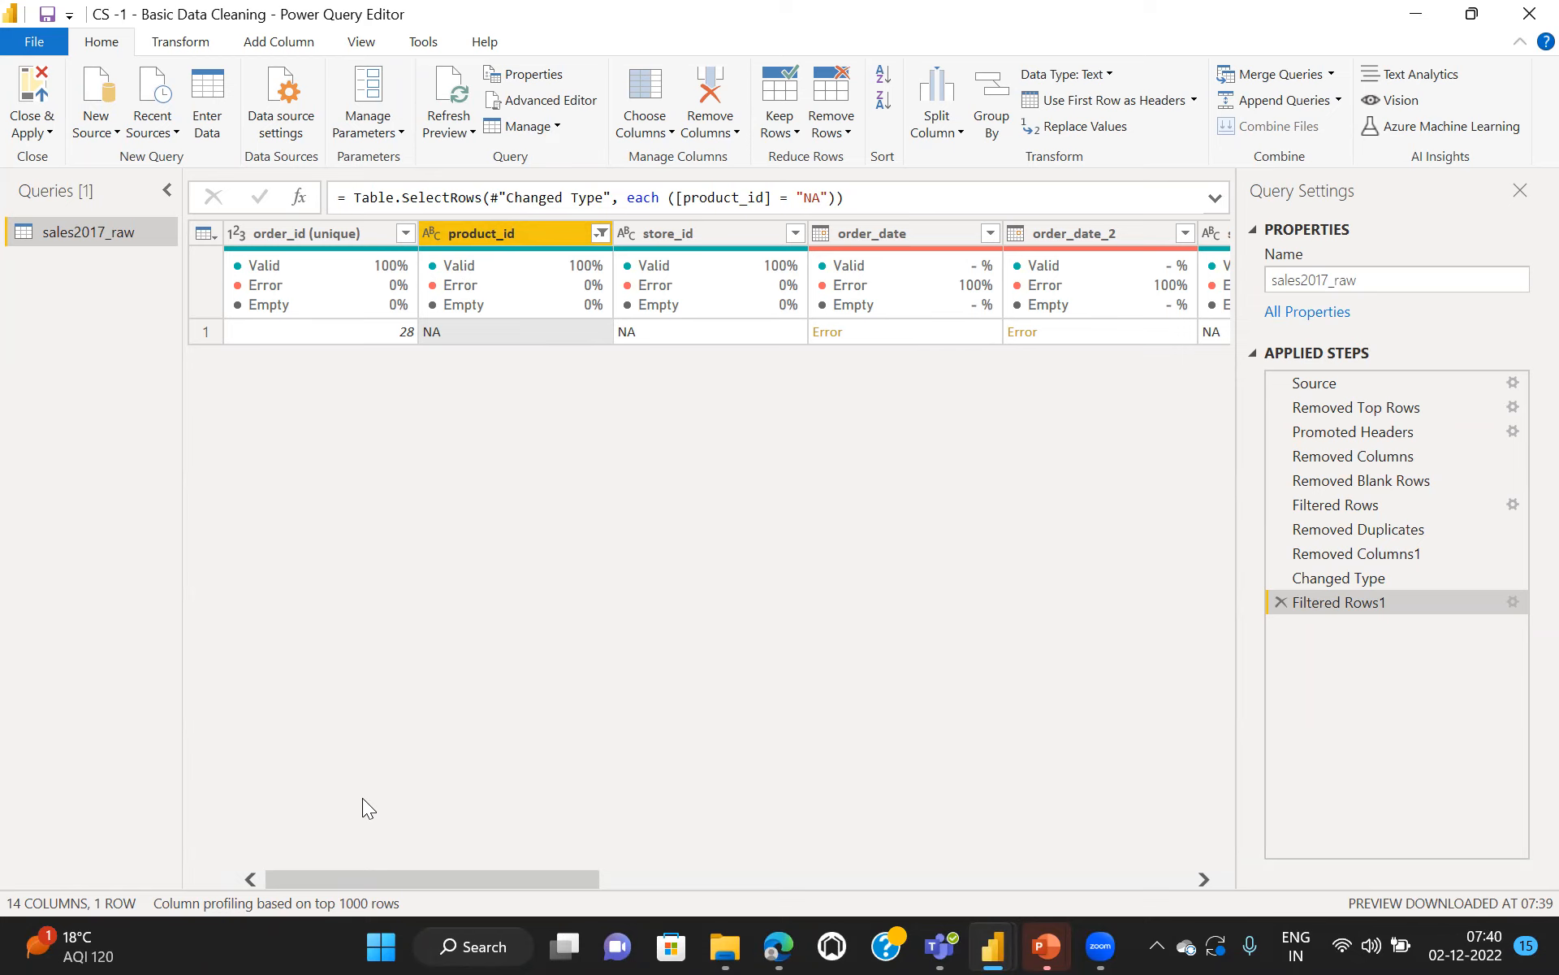
scroll(362, 799, "right", 10)
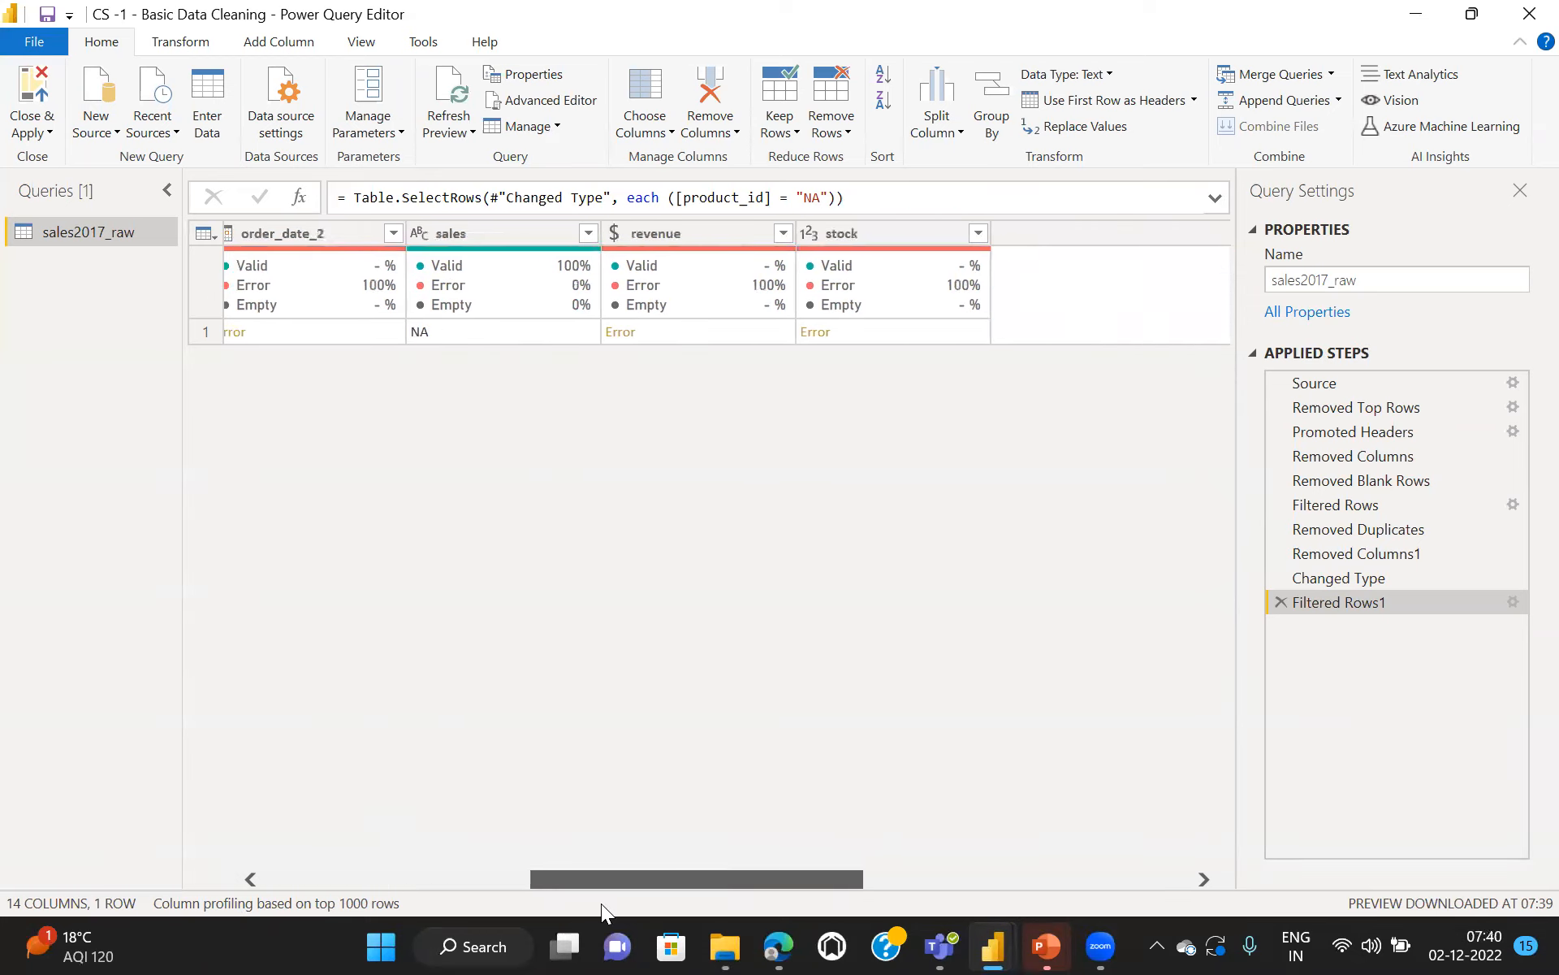
scroll(670, 904, "right", 8)
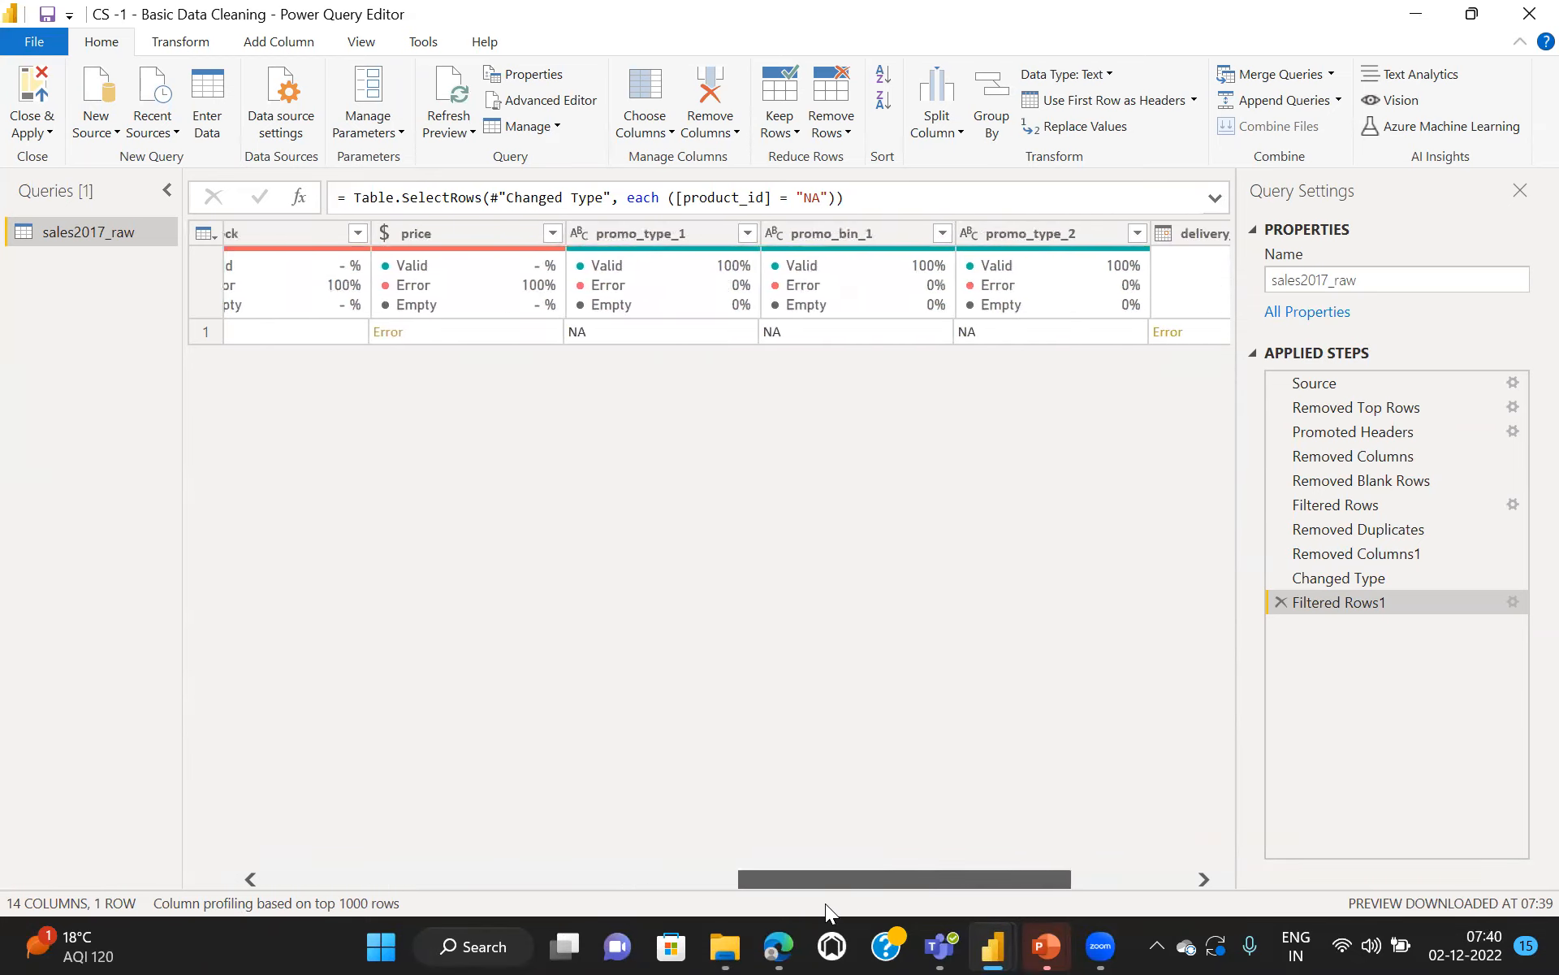
scroll(848, 902, "left", 10)
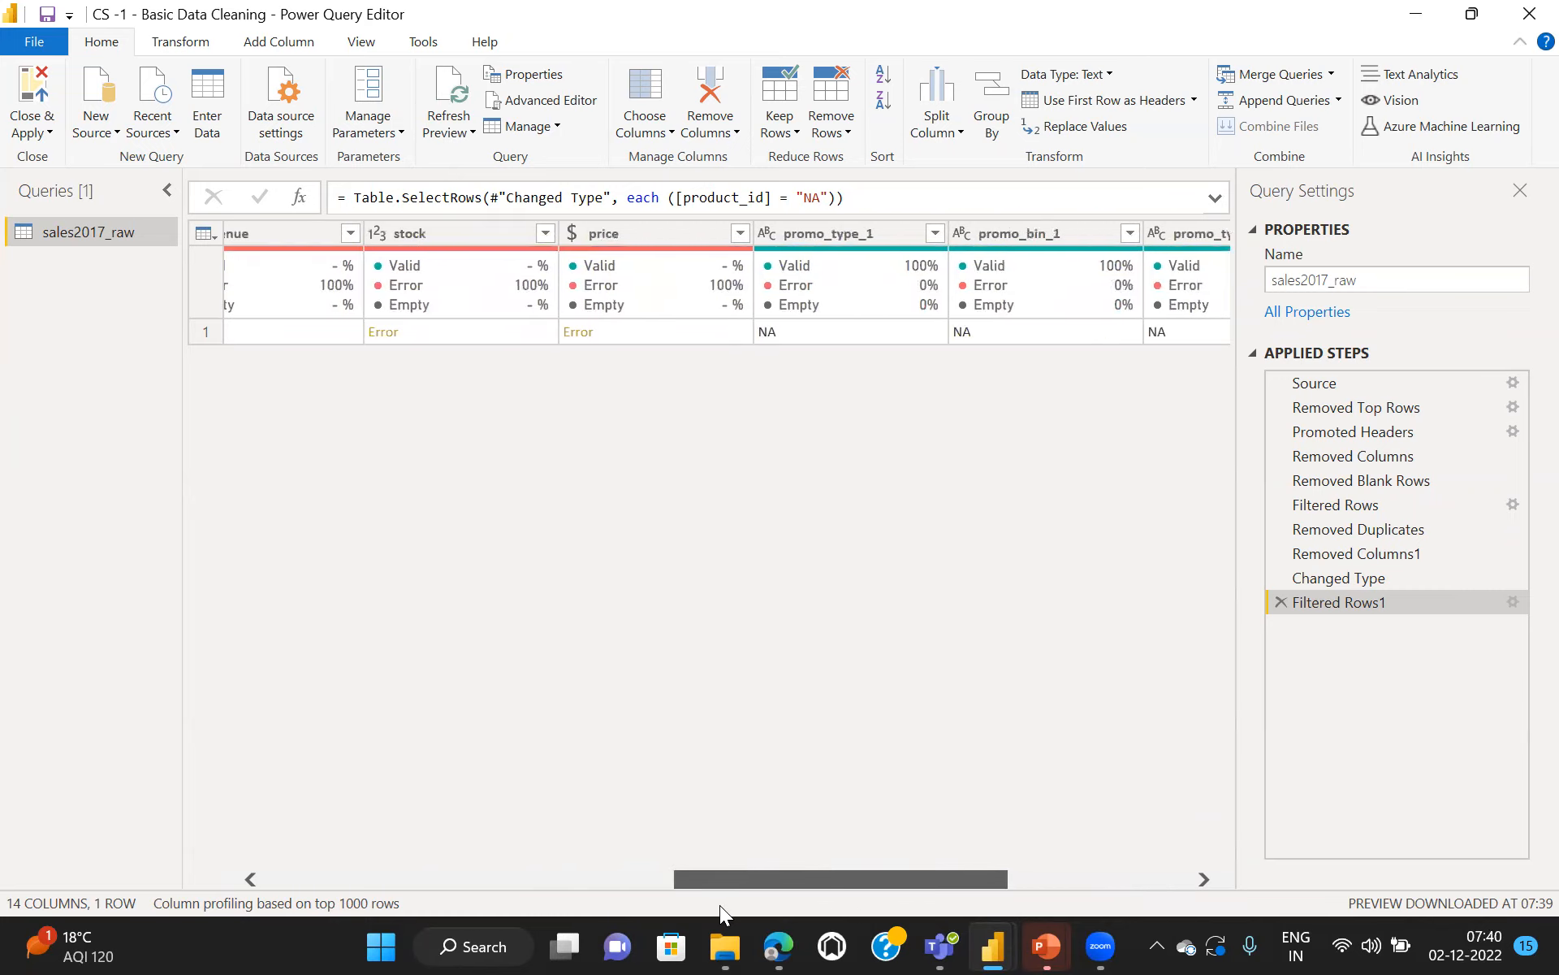
Step: Change the product_id filter to include every value except NA, and check the remaining rows for errors
scroll(721, 905, "left", 8)
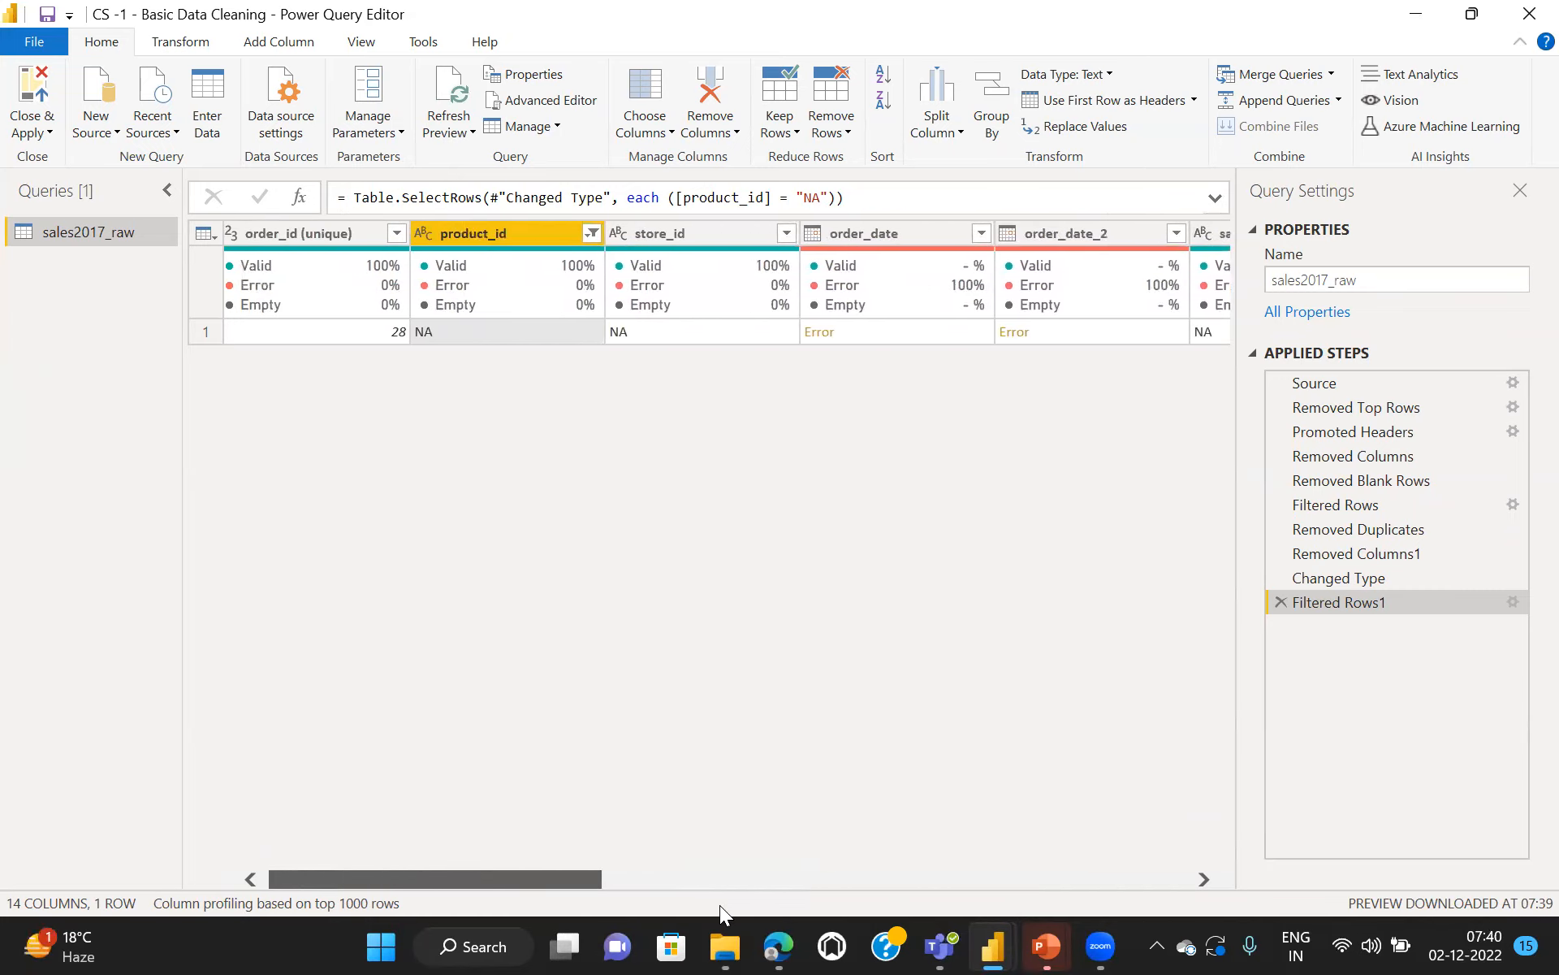
left_click(600, 233)
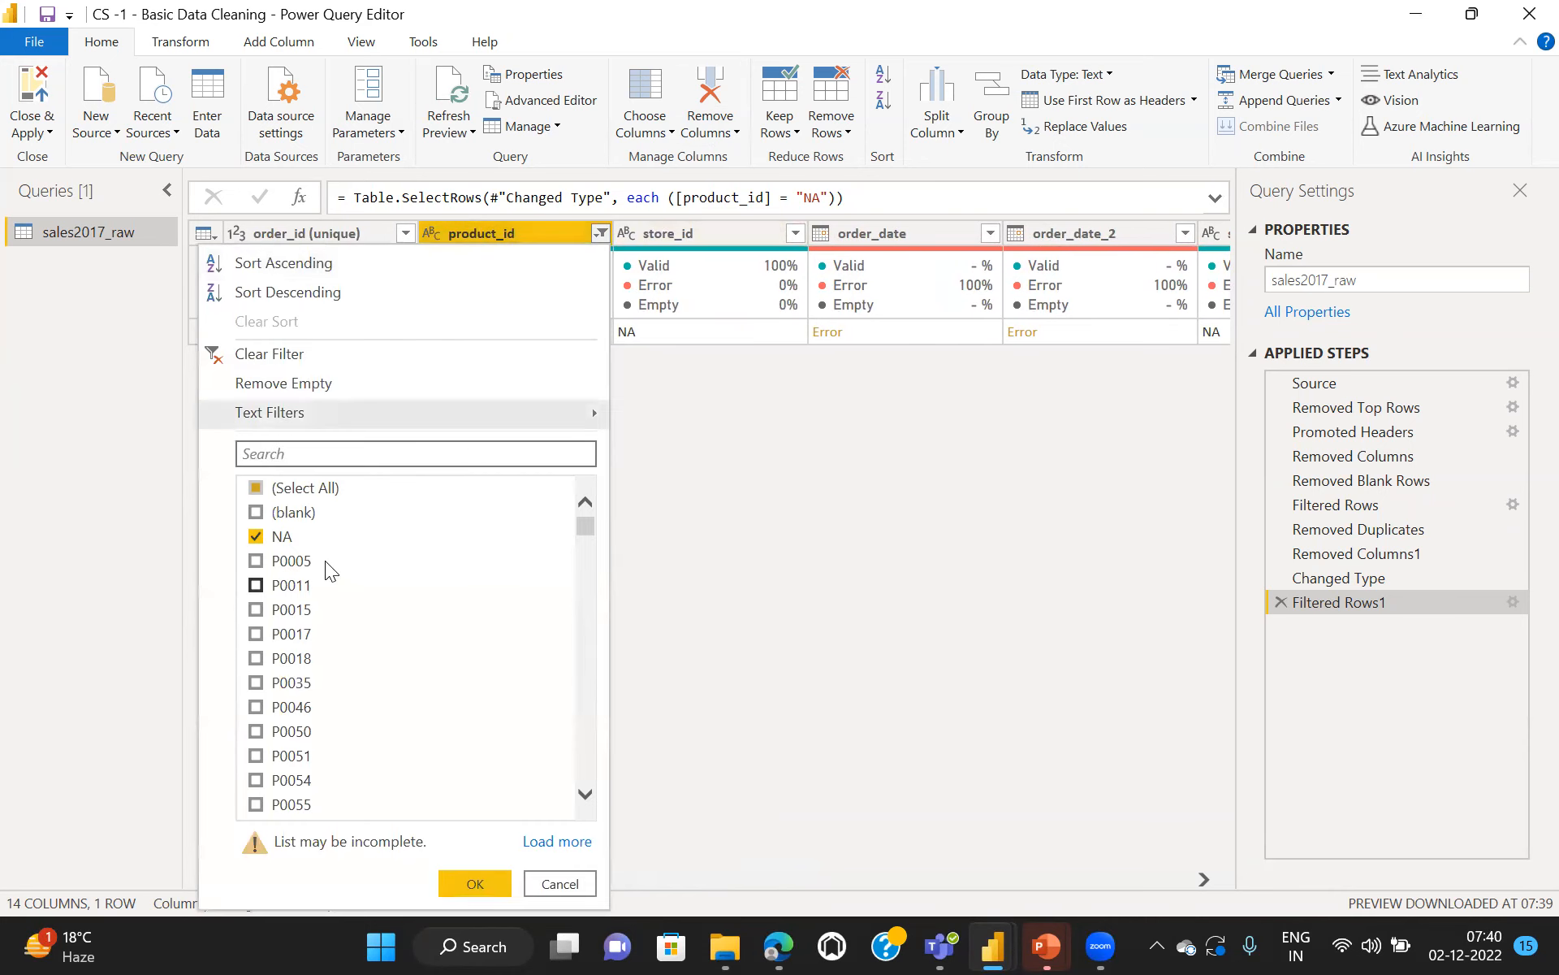
left_click(256, 488)
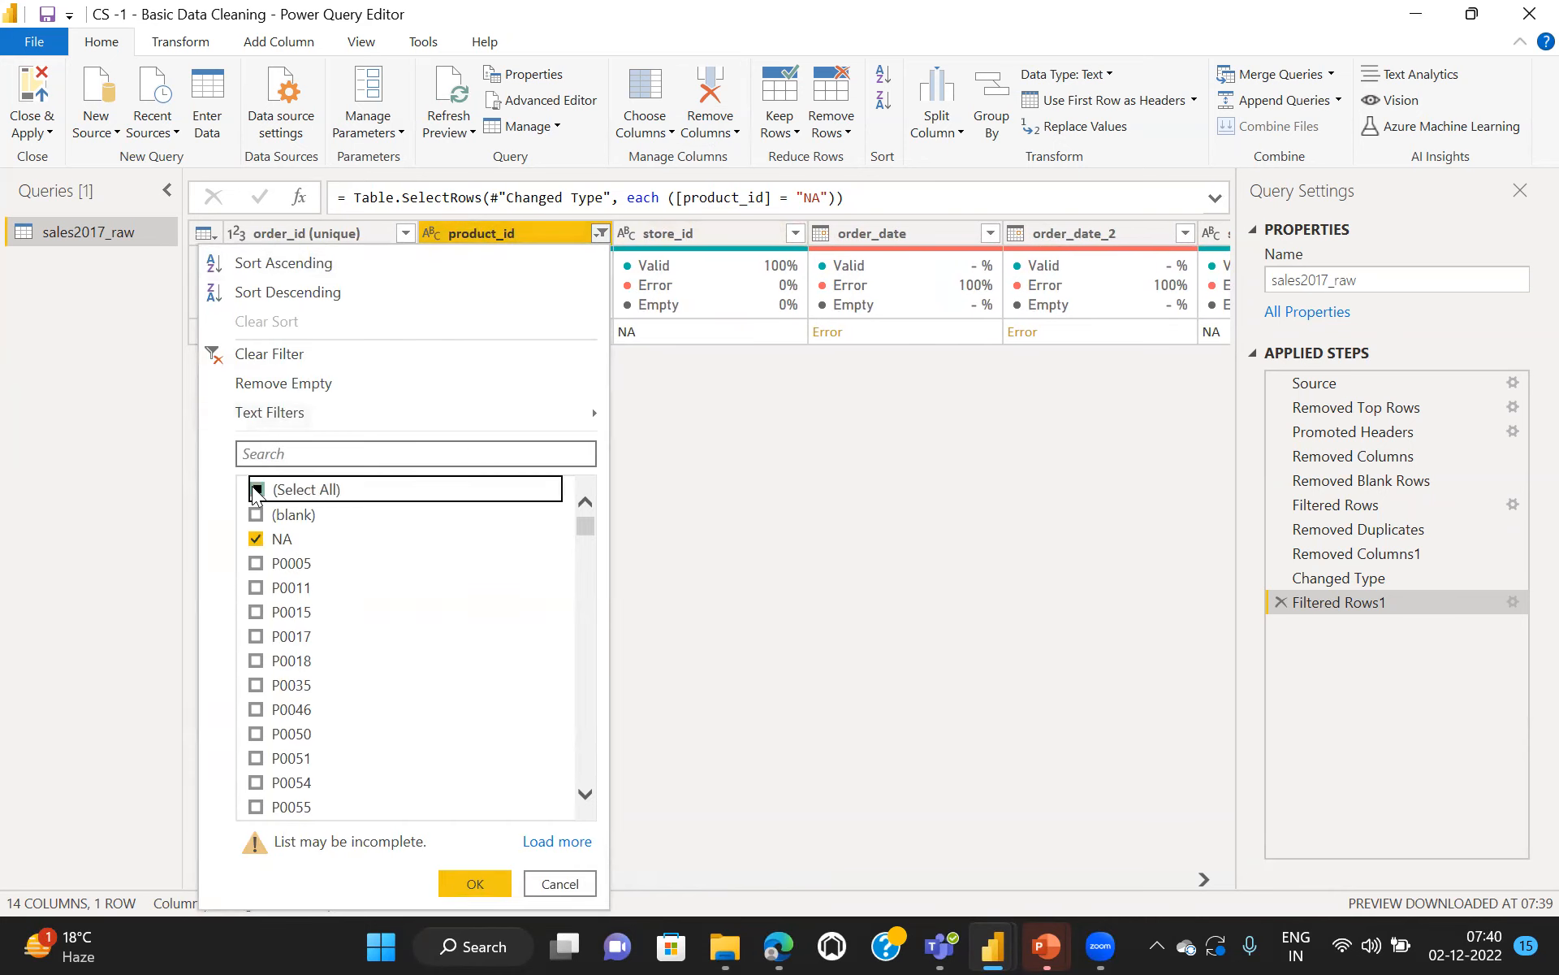
left_click(256, 489)
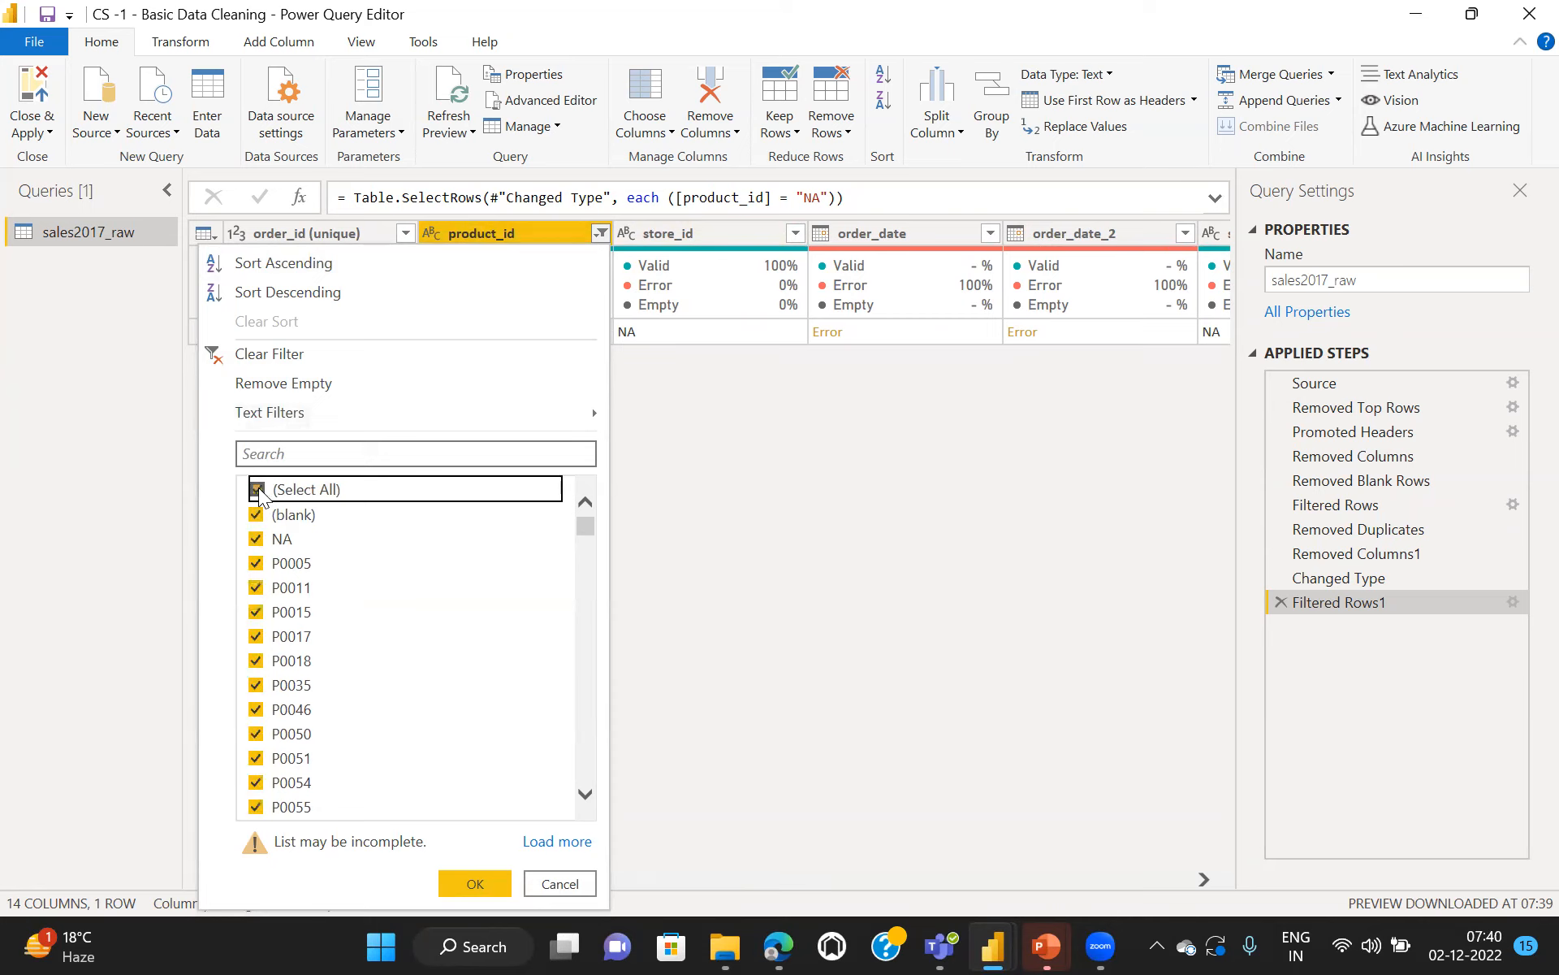
left_click(256, 540)
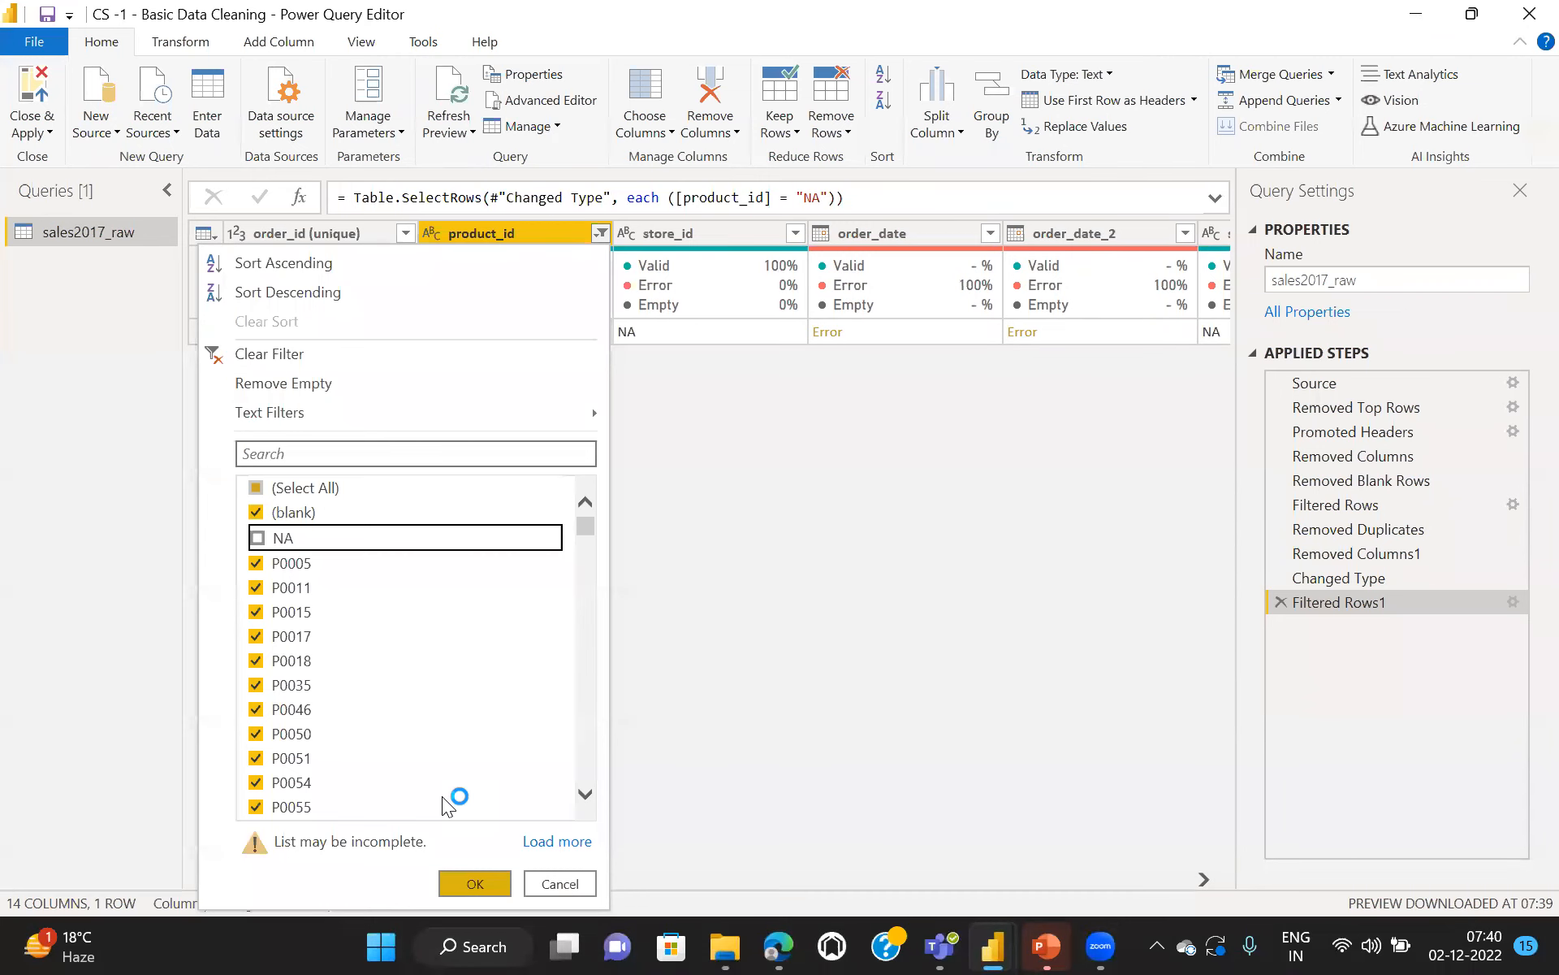
key("Return")
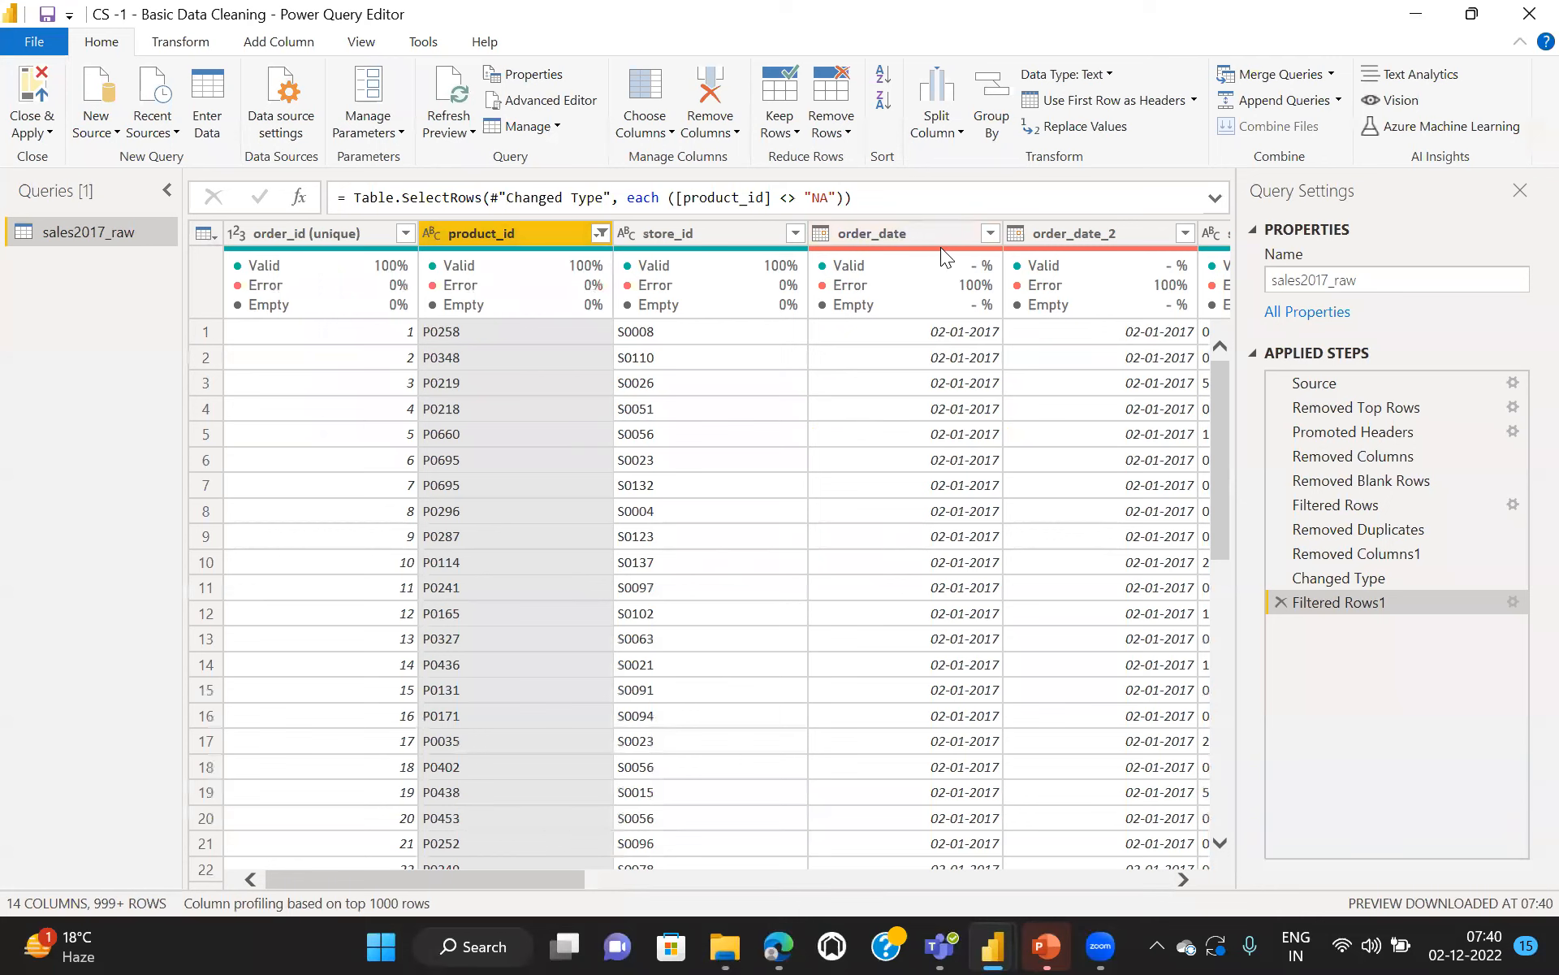
mouse_move(930, 255)
left_click_drag(1217, 425, 1224, 799)
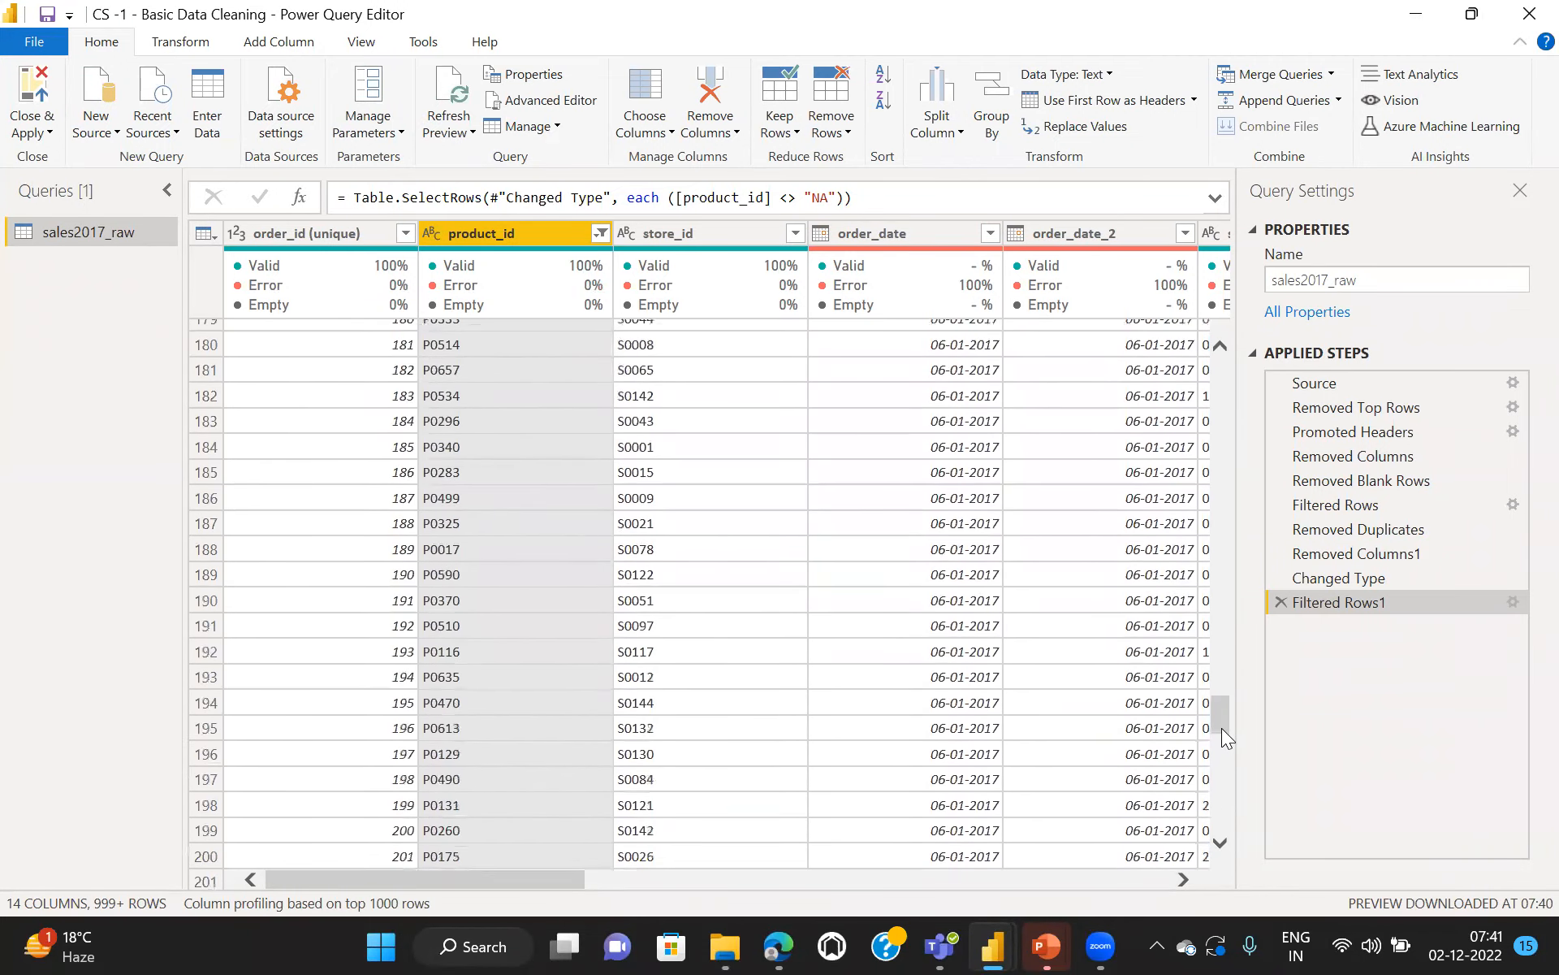
left_click_drag(1216, 711, 1215, 800)
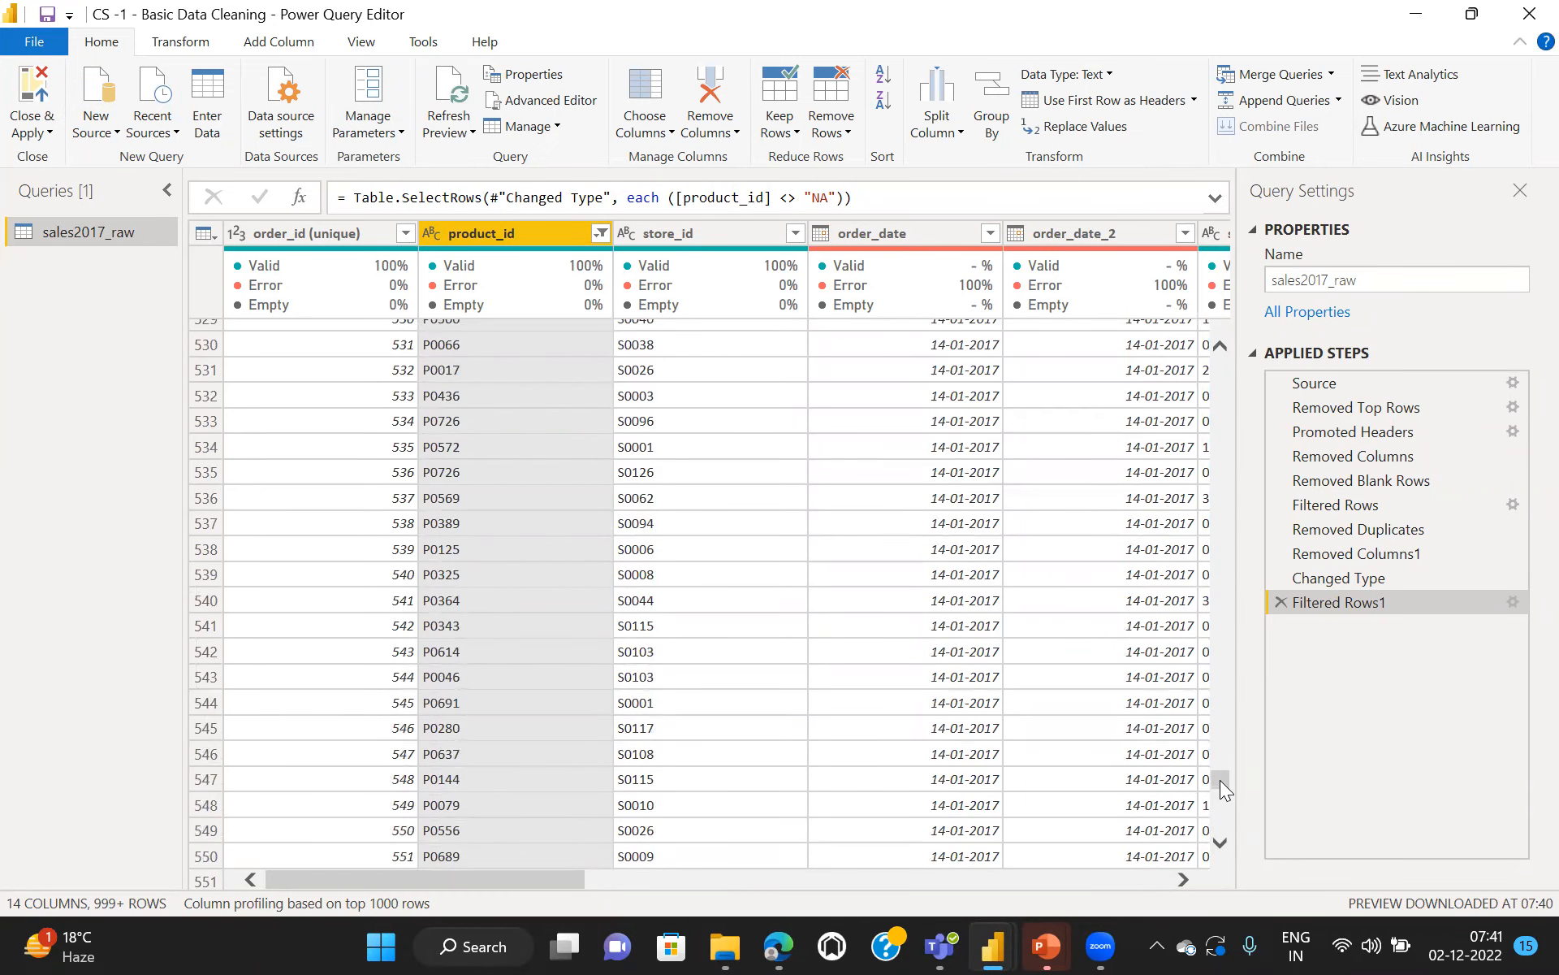
left_click_drag(1218, 779, 1215, 437)
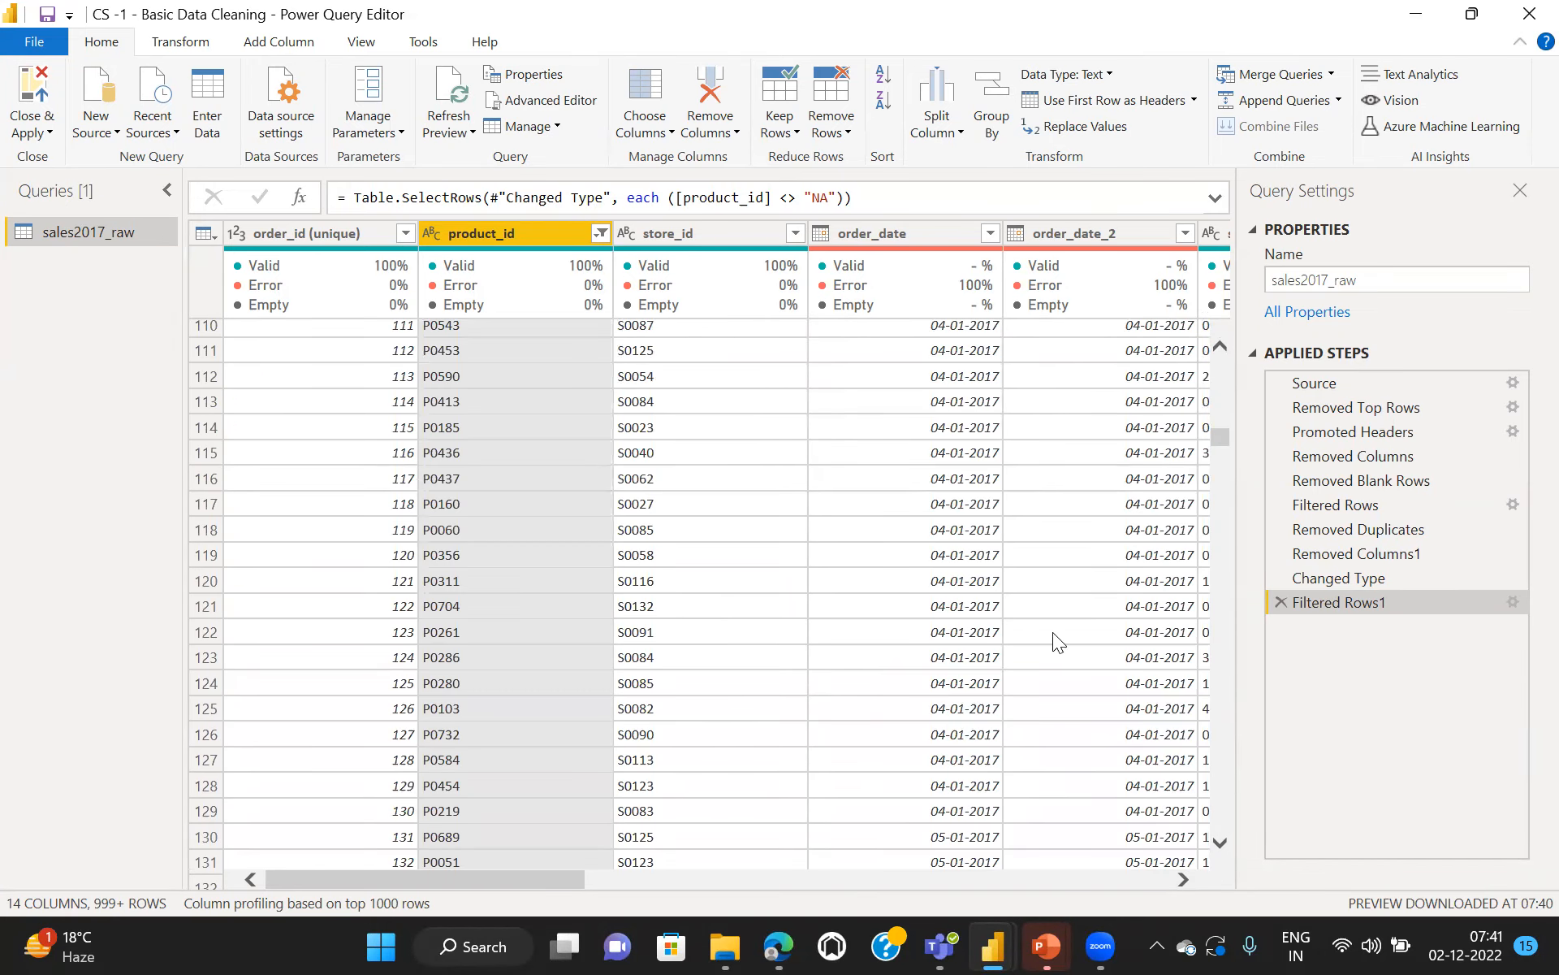
Step: Delete the Changed Type applied step that sits before the NA filter, and confirm the deletion
left_click(1349, 579)
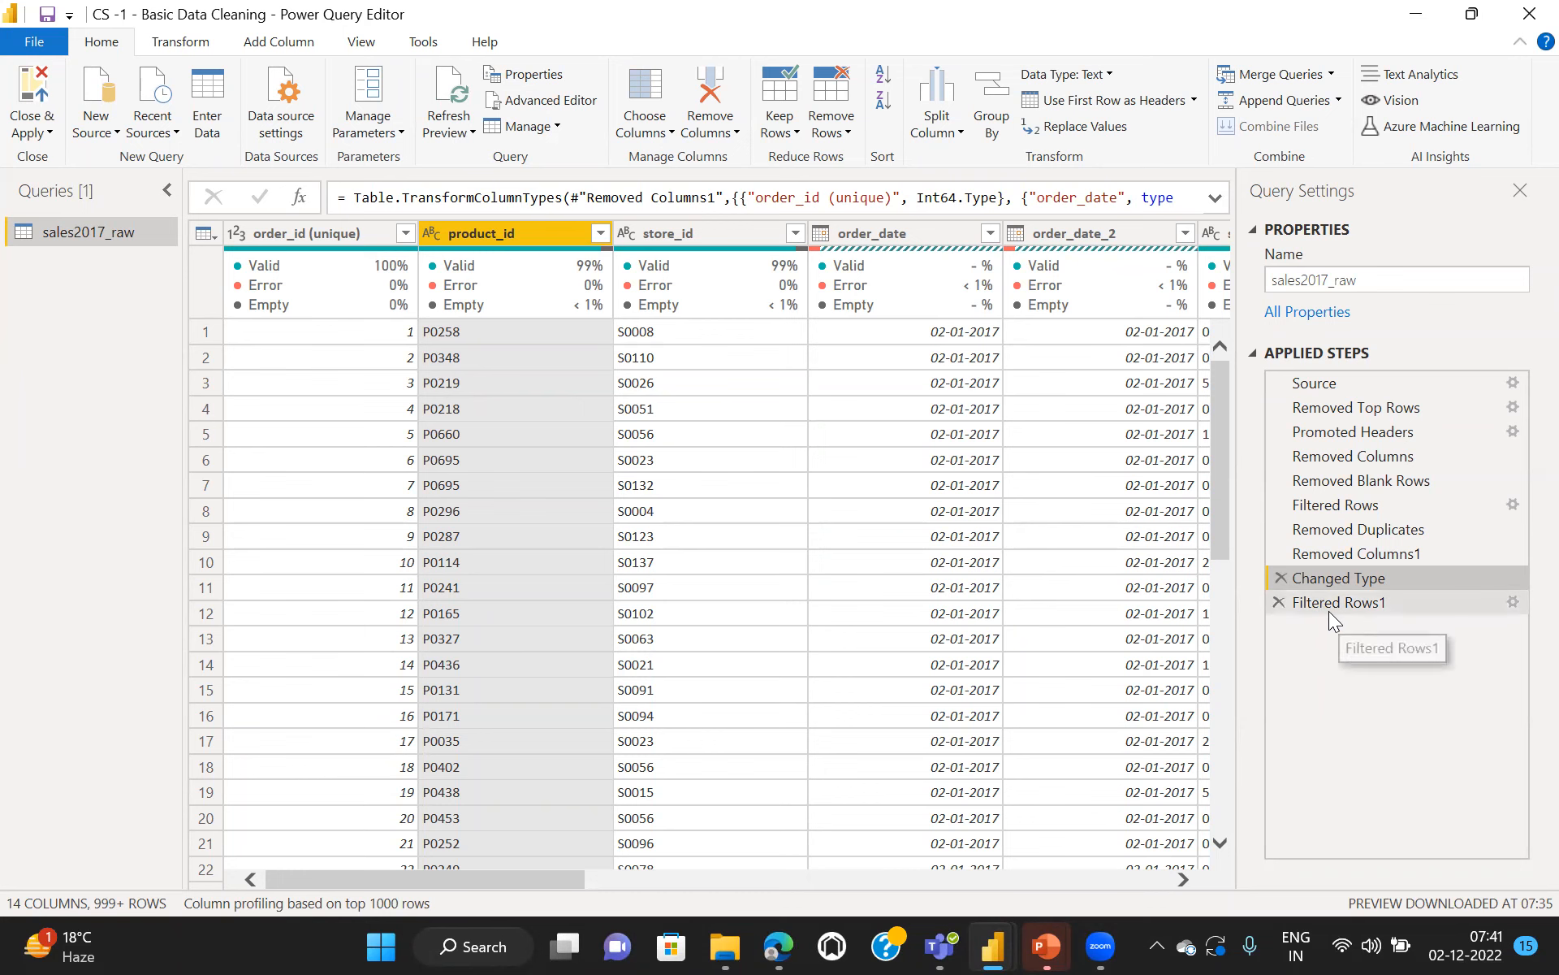
left_click(1345, 552)
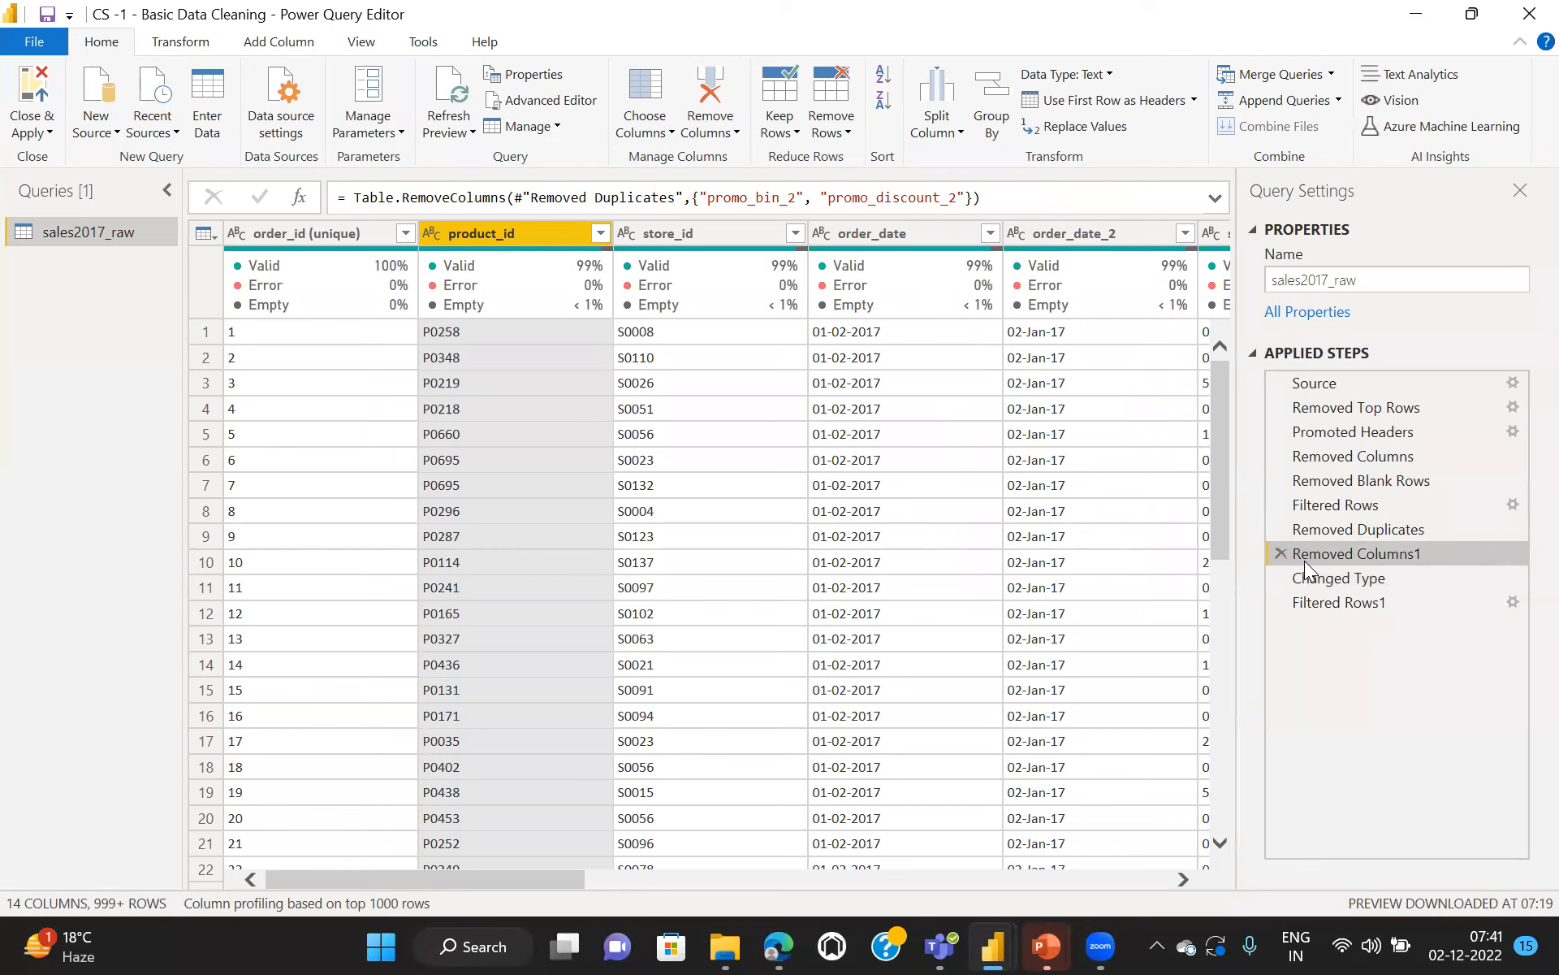
left_click(1320, 580)
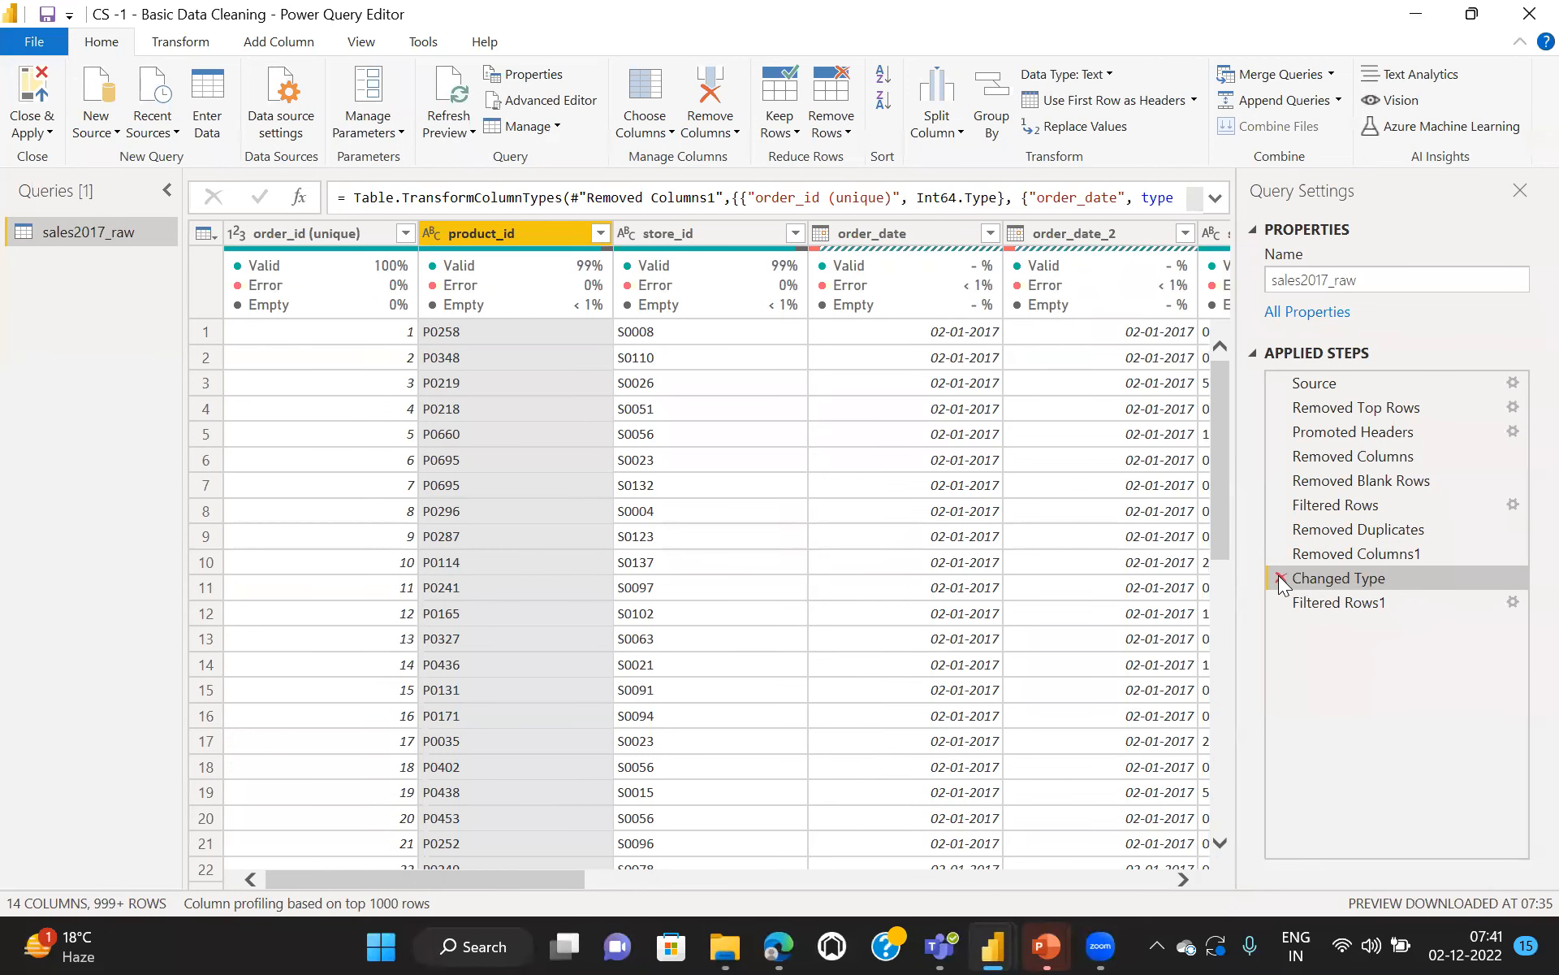
left_click(1280, 578)
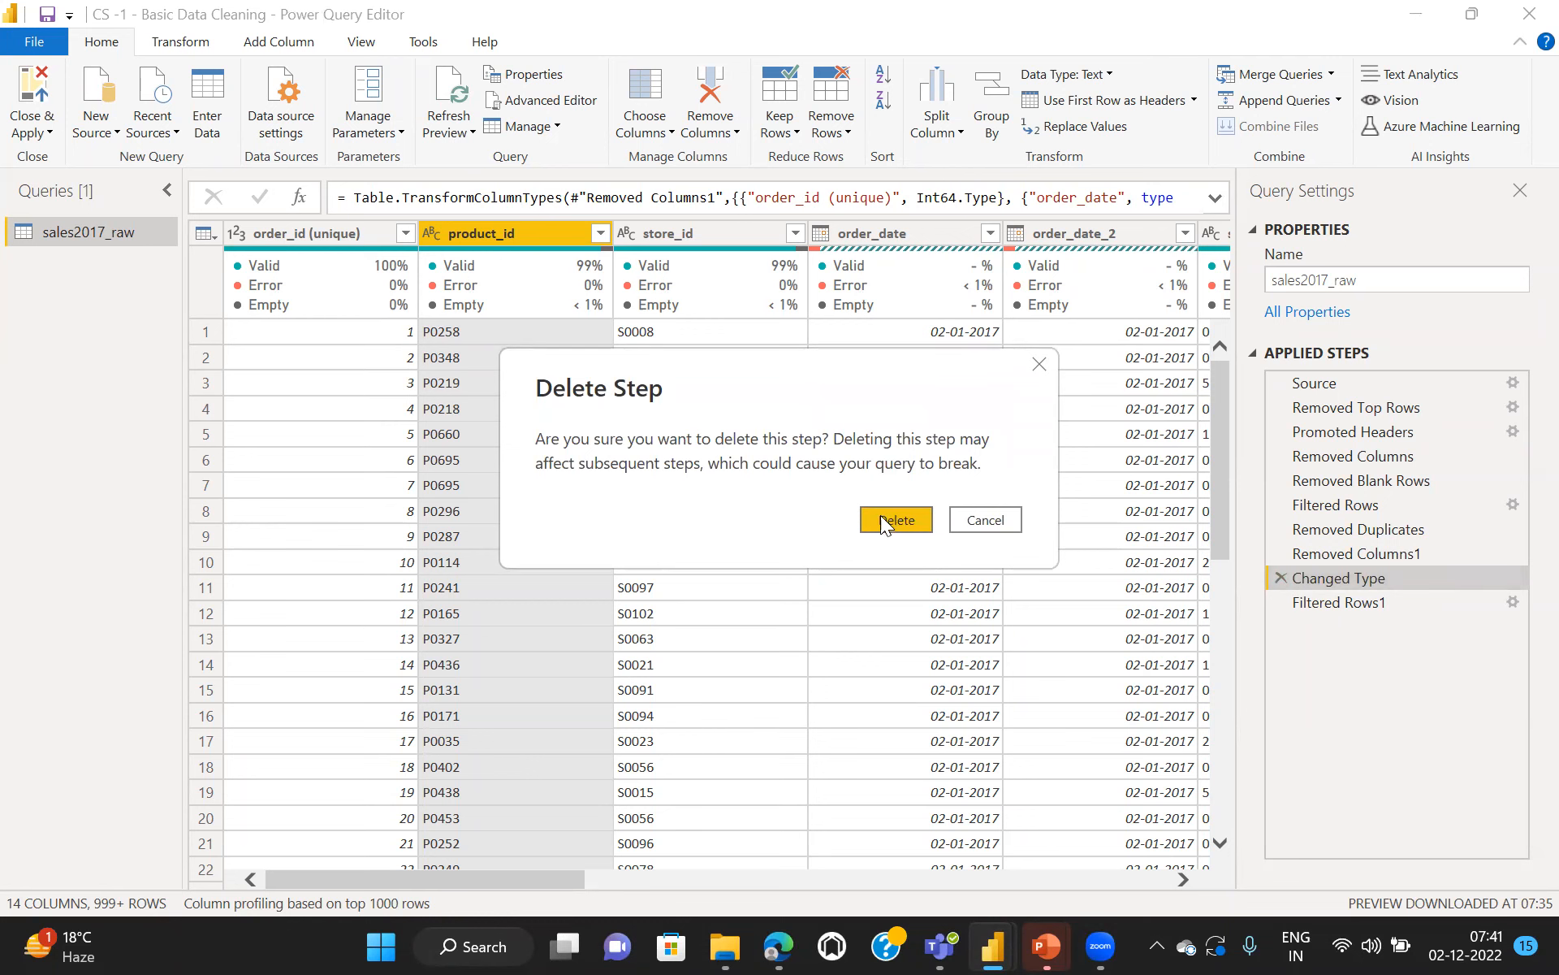
left_click(884, 520)
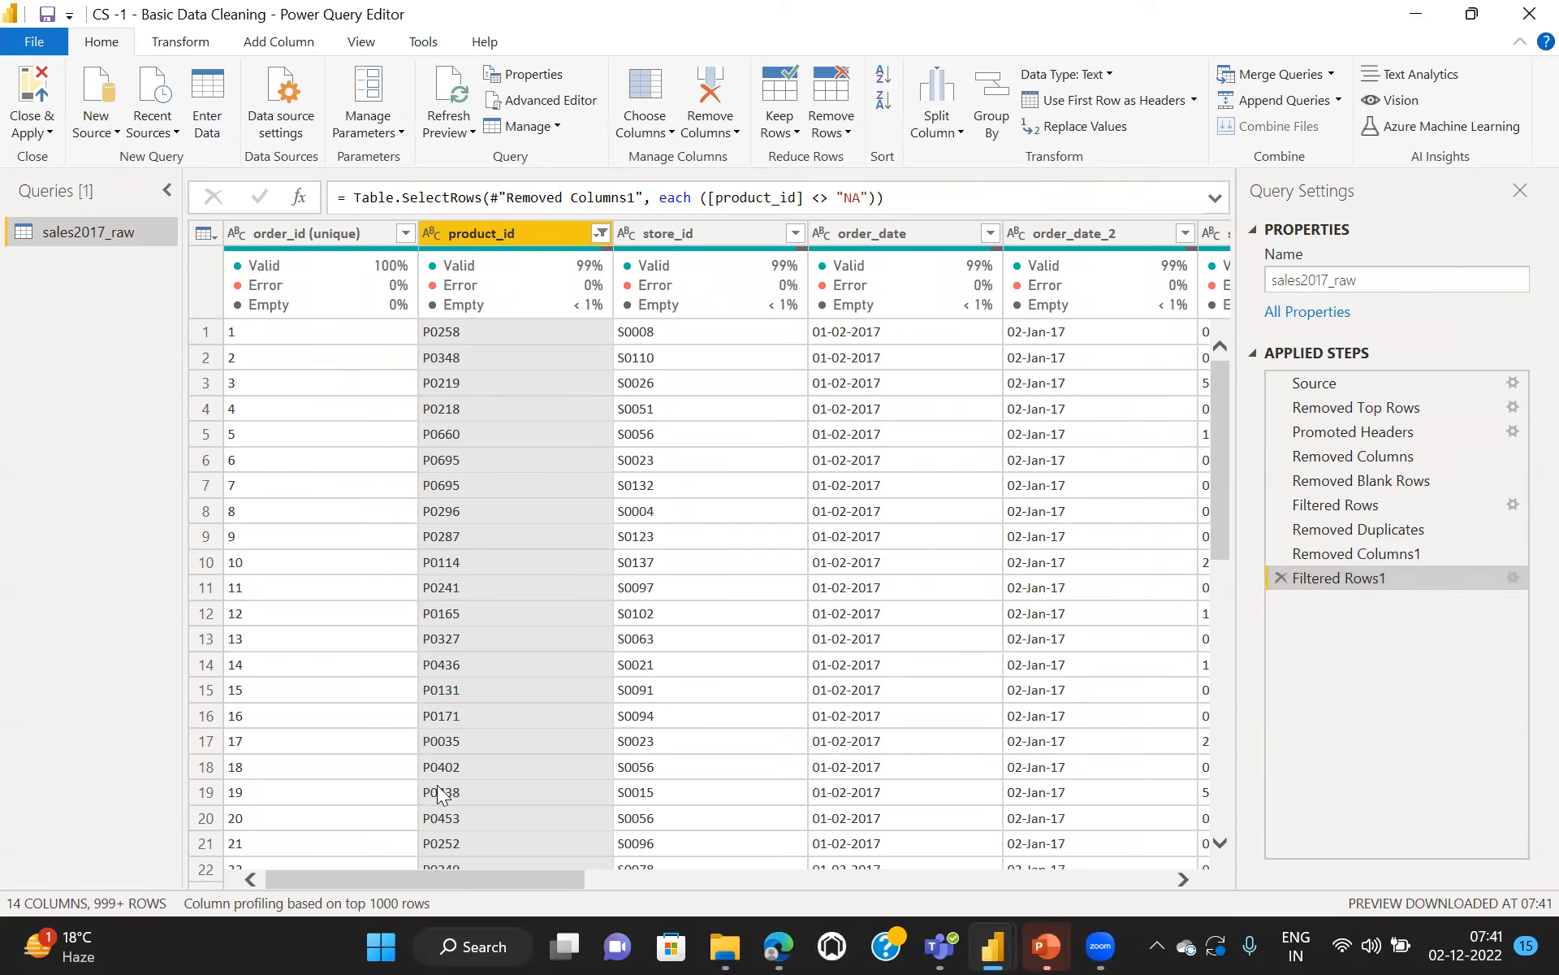
Step: Examine the columns through delivery_date_format2, and compare the Removed Columns1 and Filtered Rows1 steps, including the product_id filter condition
scroll(438, 786, "right", 10)
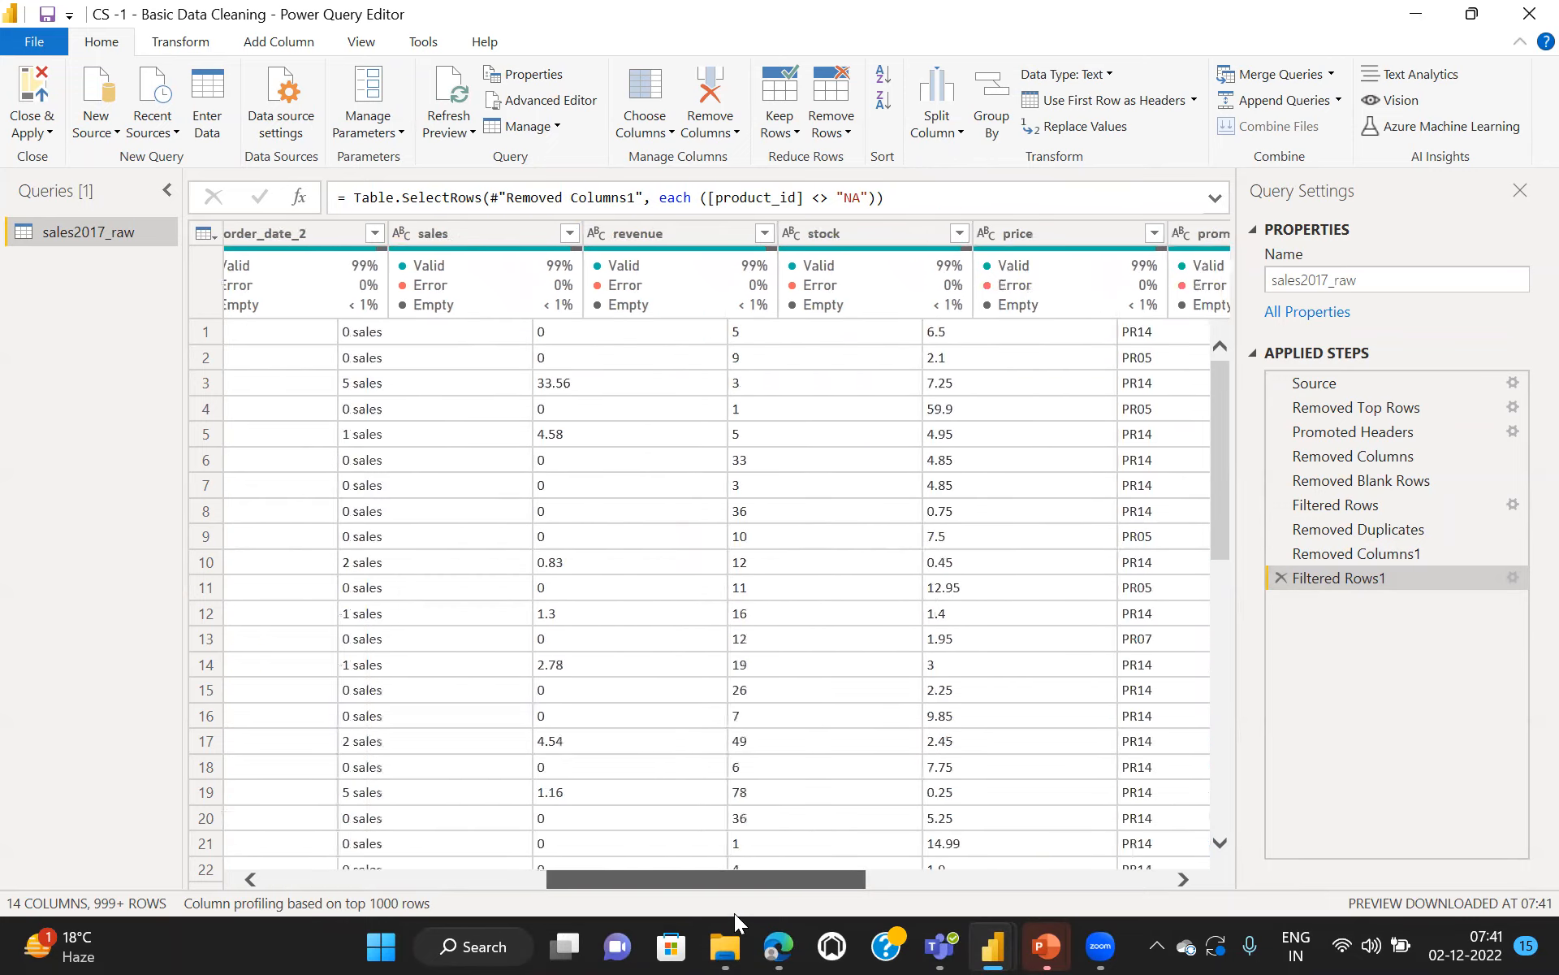
scroll(894, 930, "right", 5)
scroll(942, 902, "left", 10)
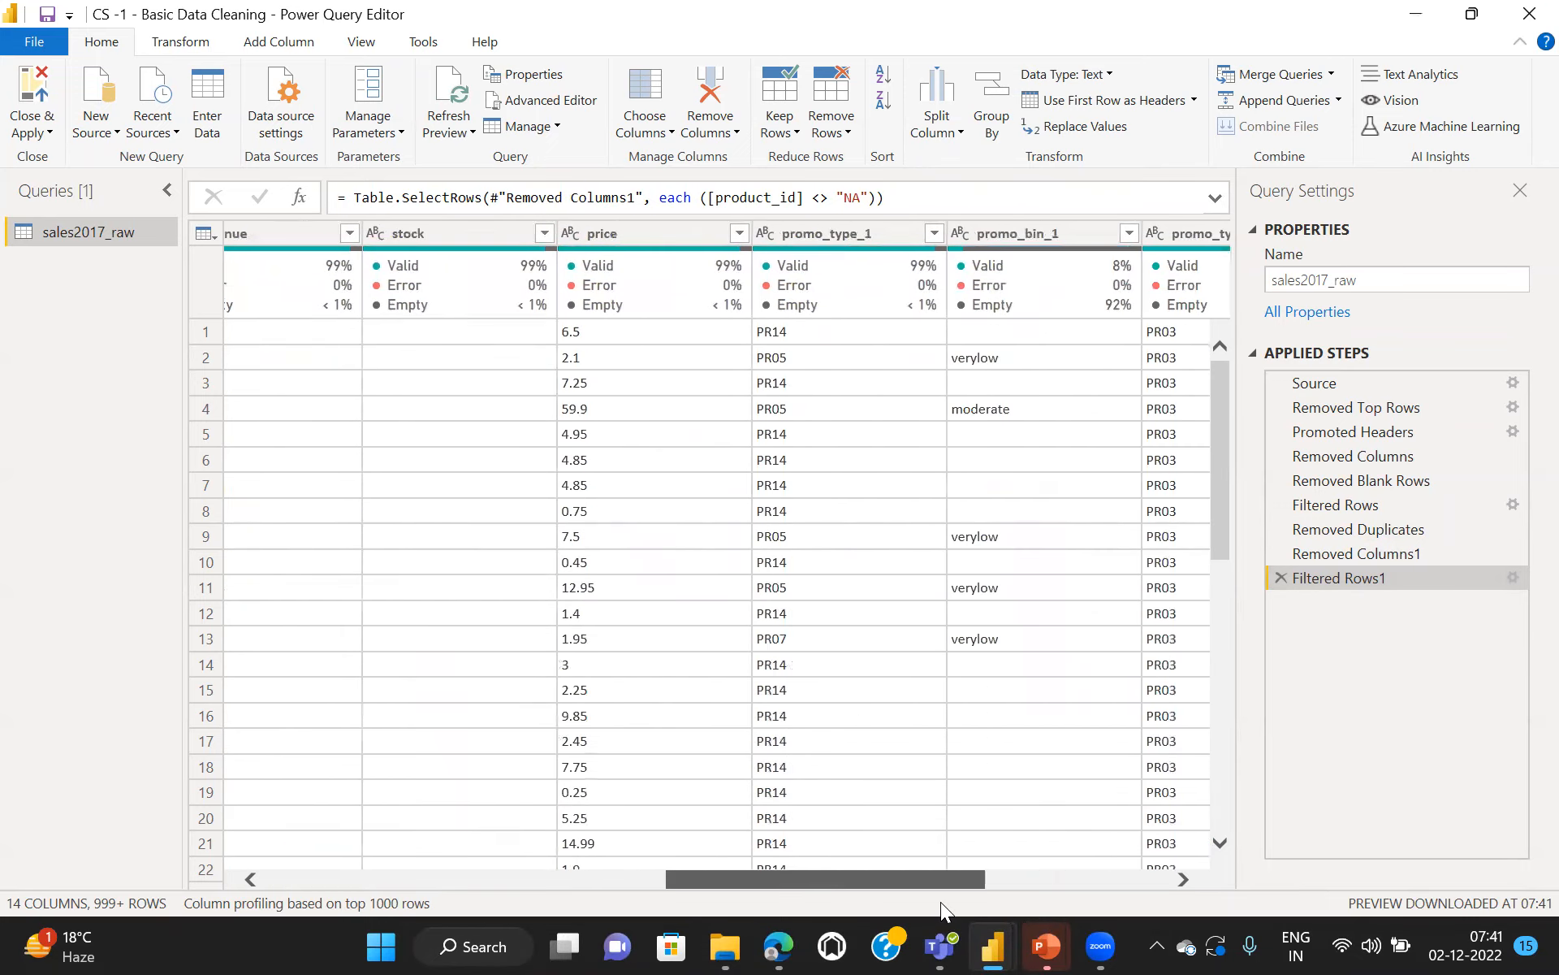
scroll(941, 901, "right", 10)
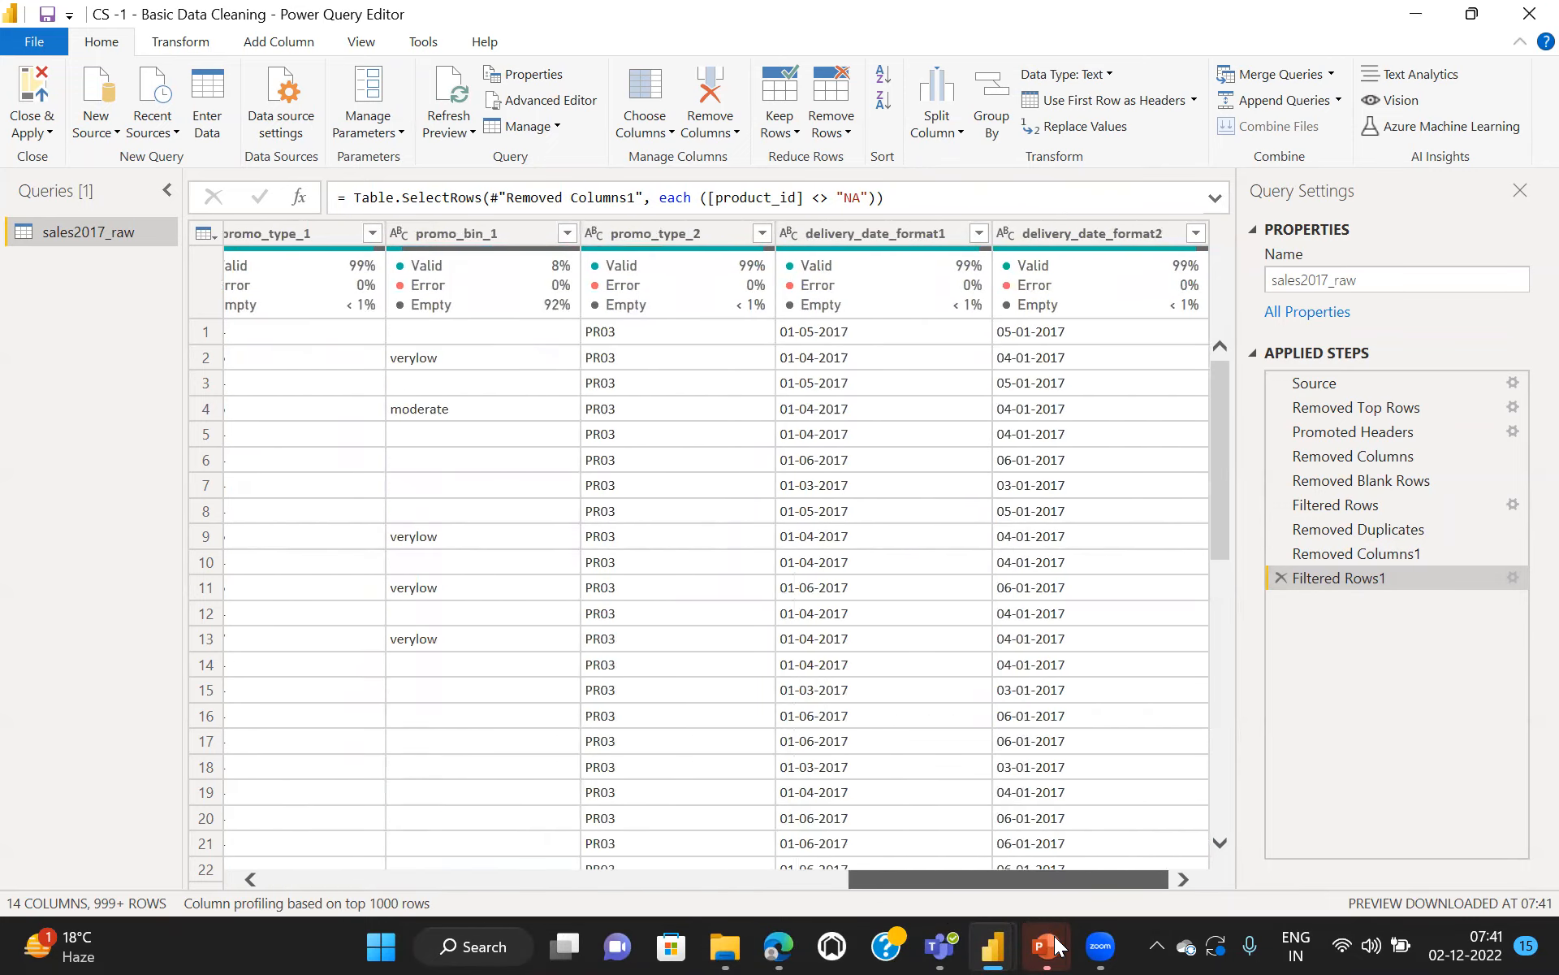
scroll(944, 907, "left", 15)
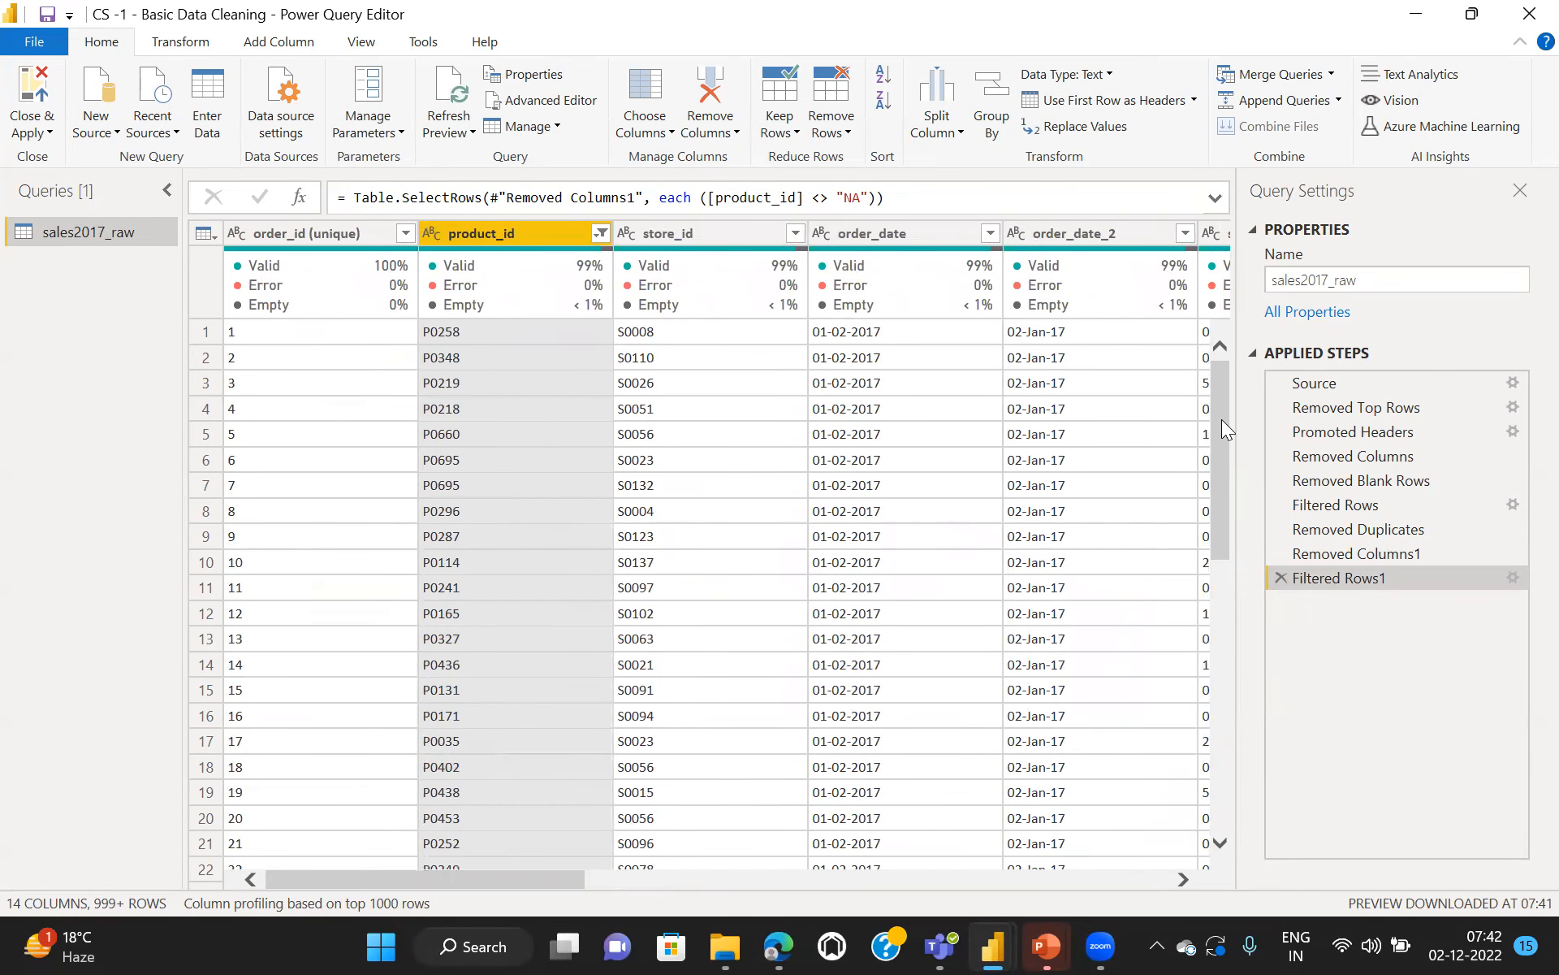
left_click(1346, 557)
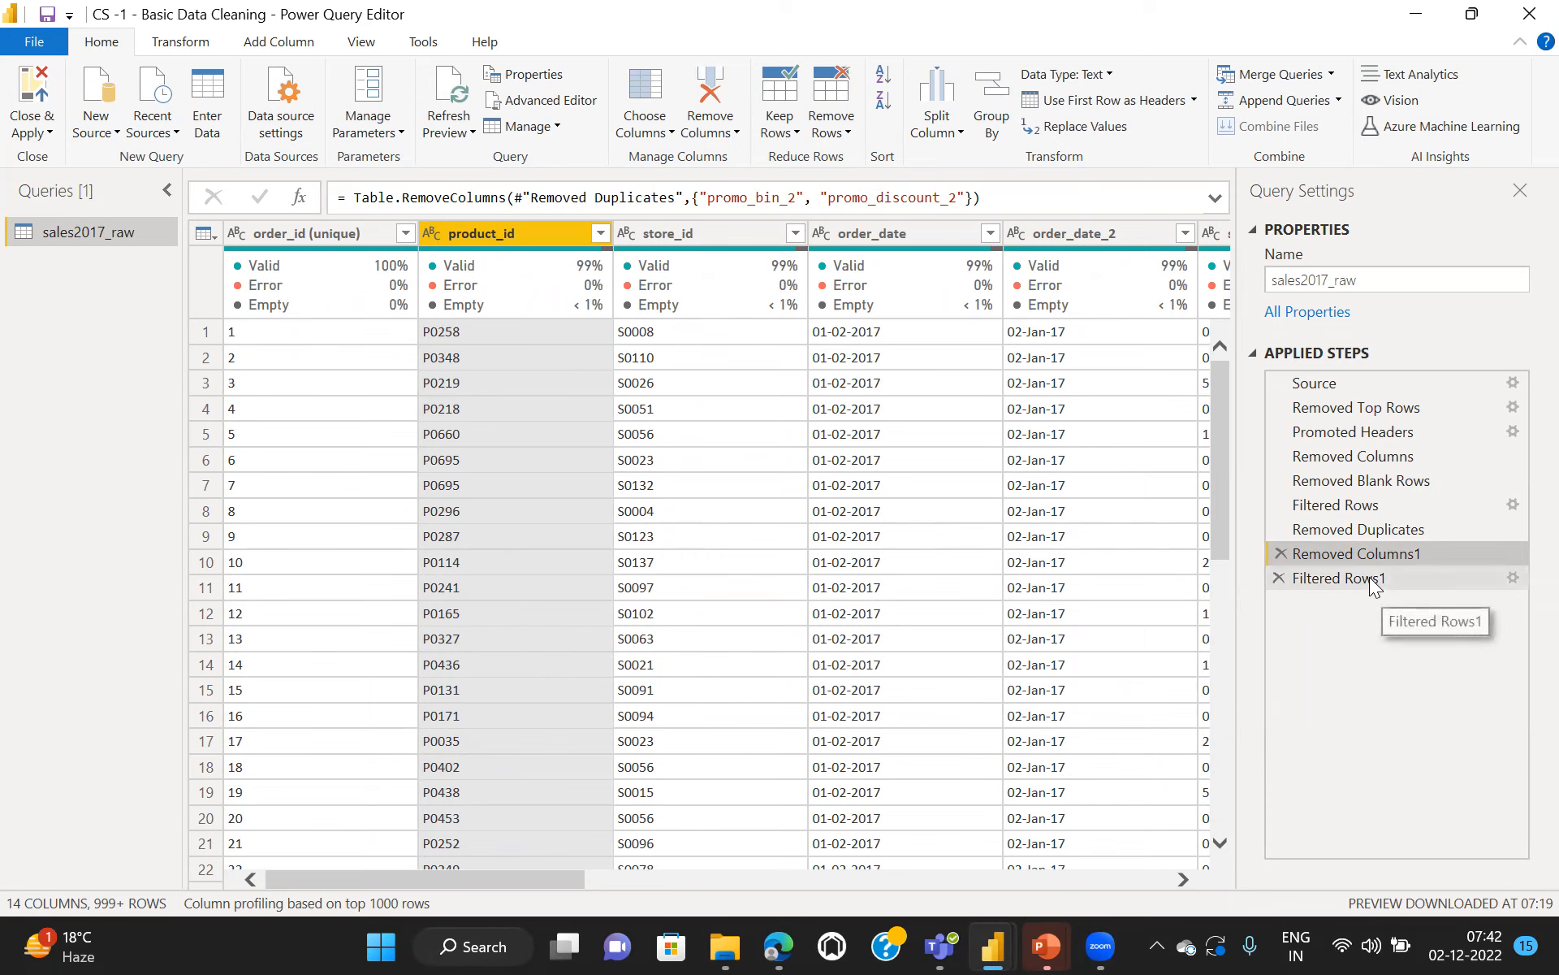
left_click(1369, 577)
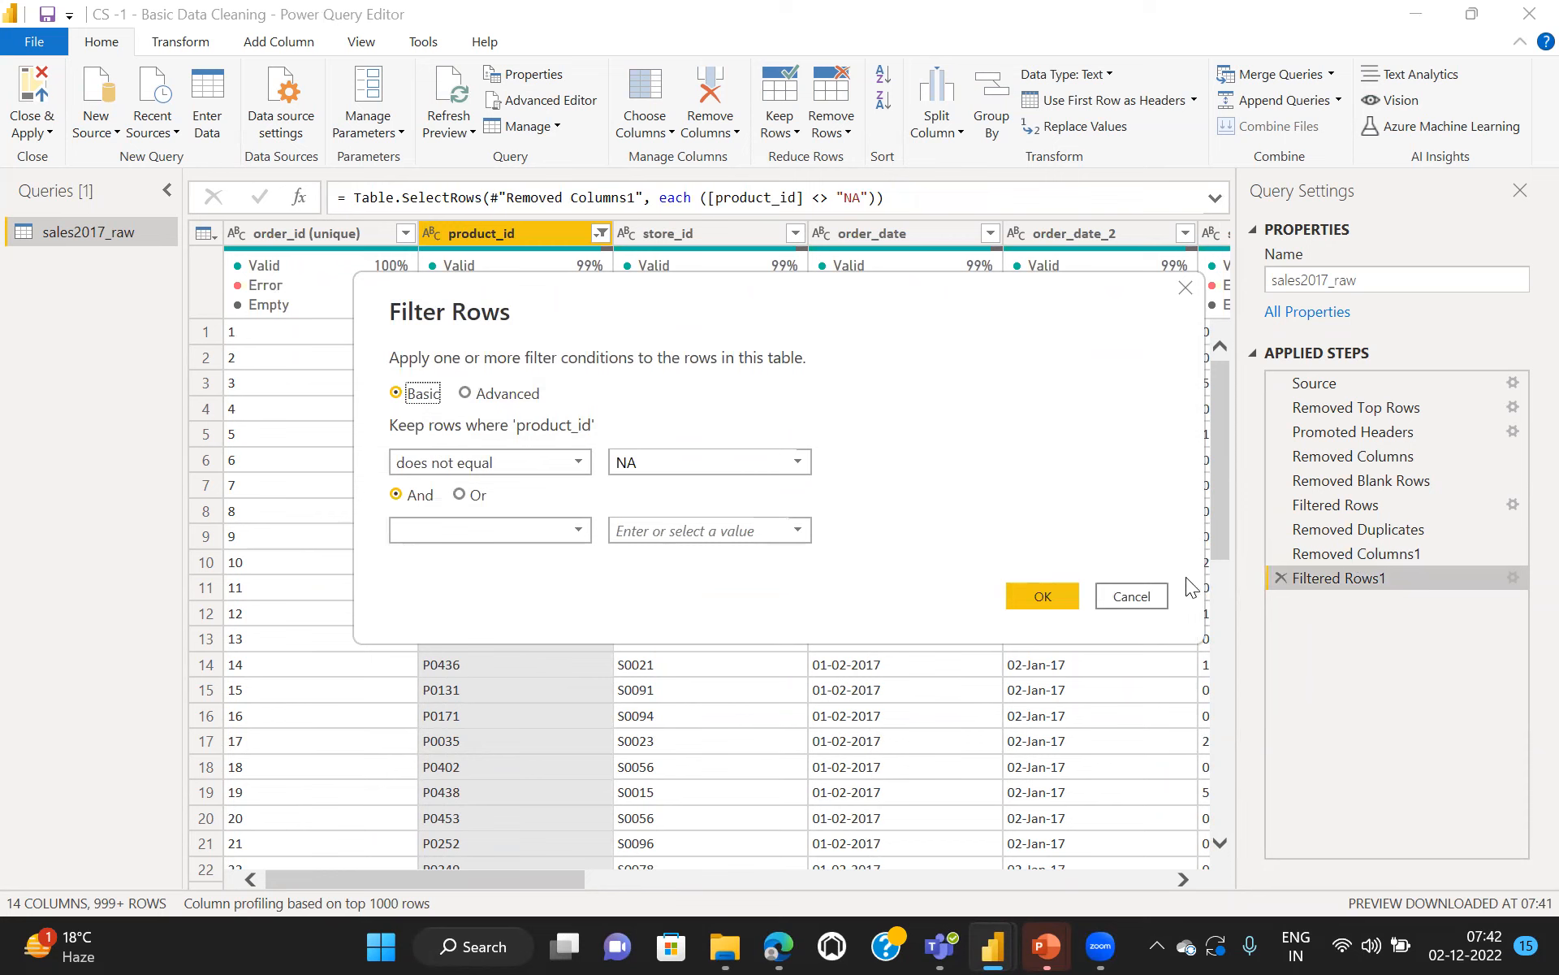
left_click(1137, 600)
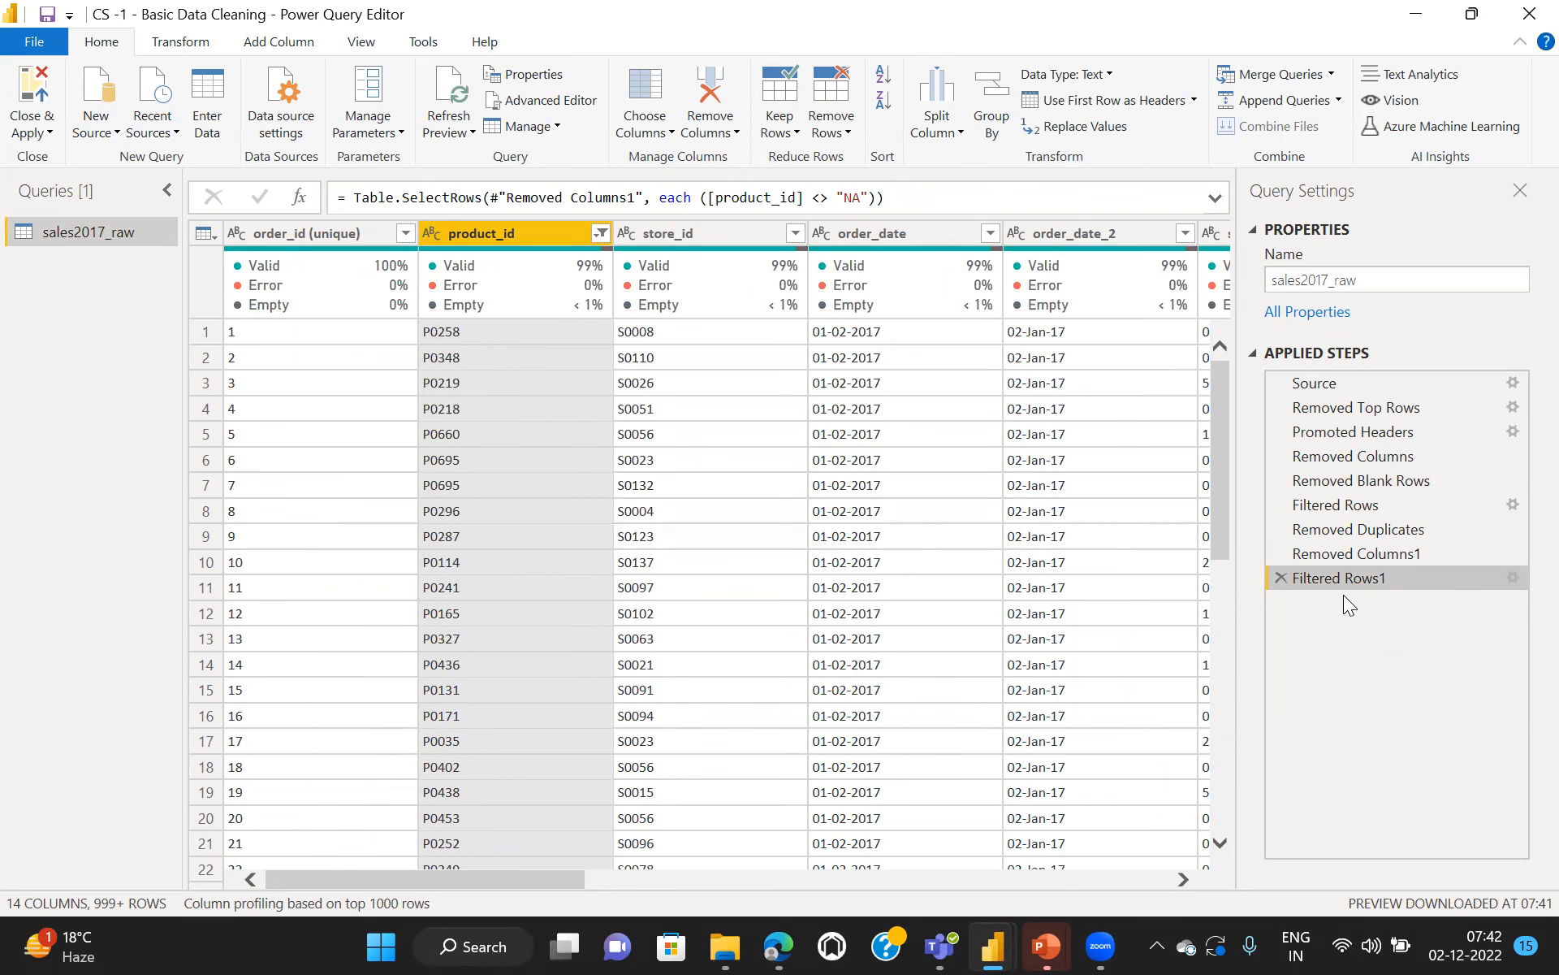
left_click(1355, 555)
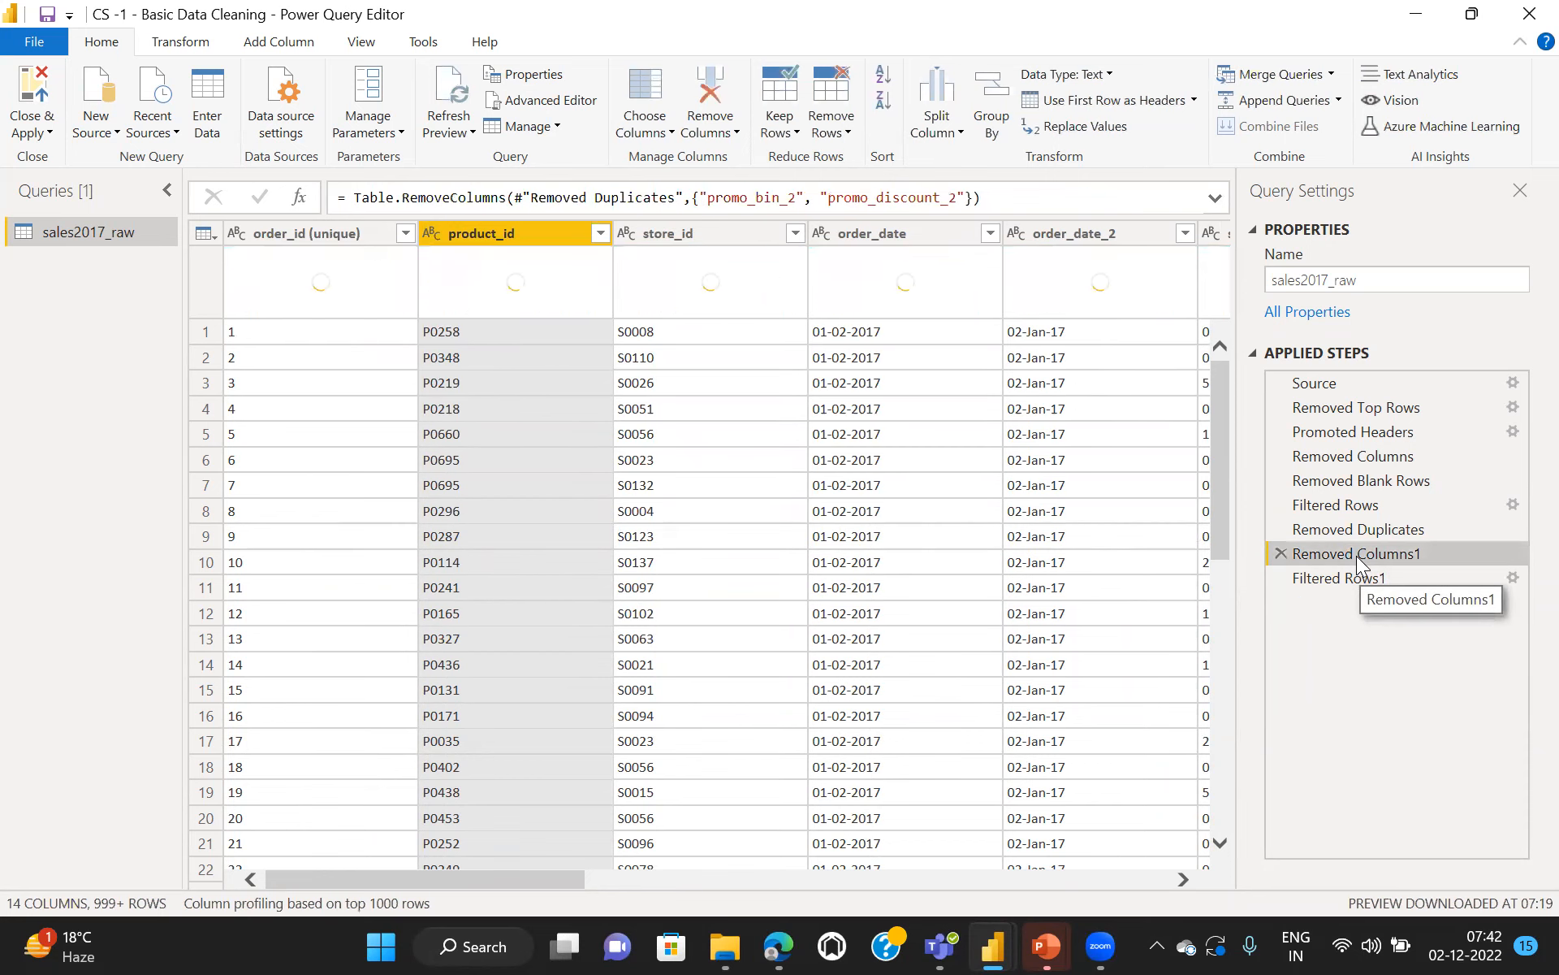
left_click(1345, 576)
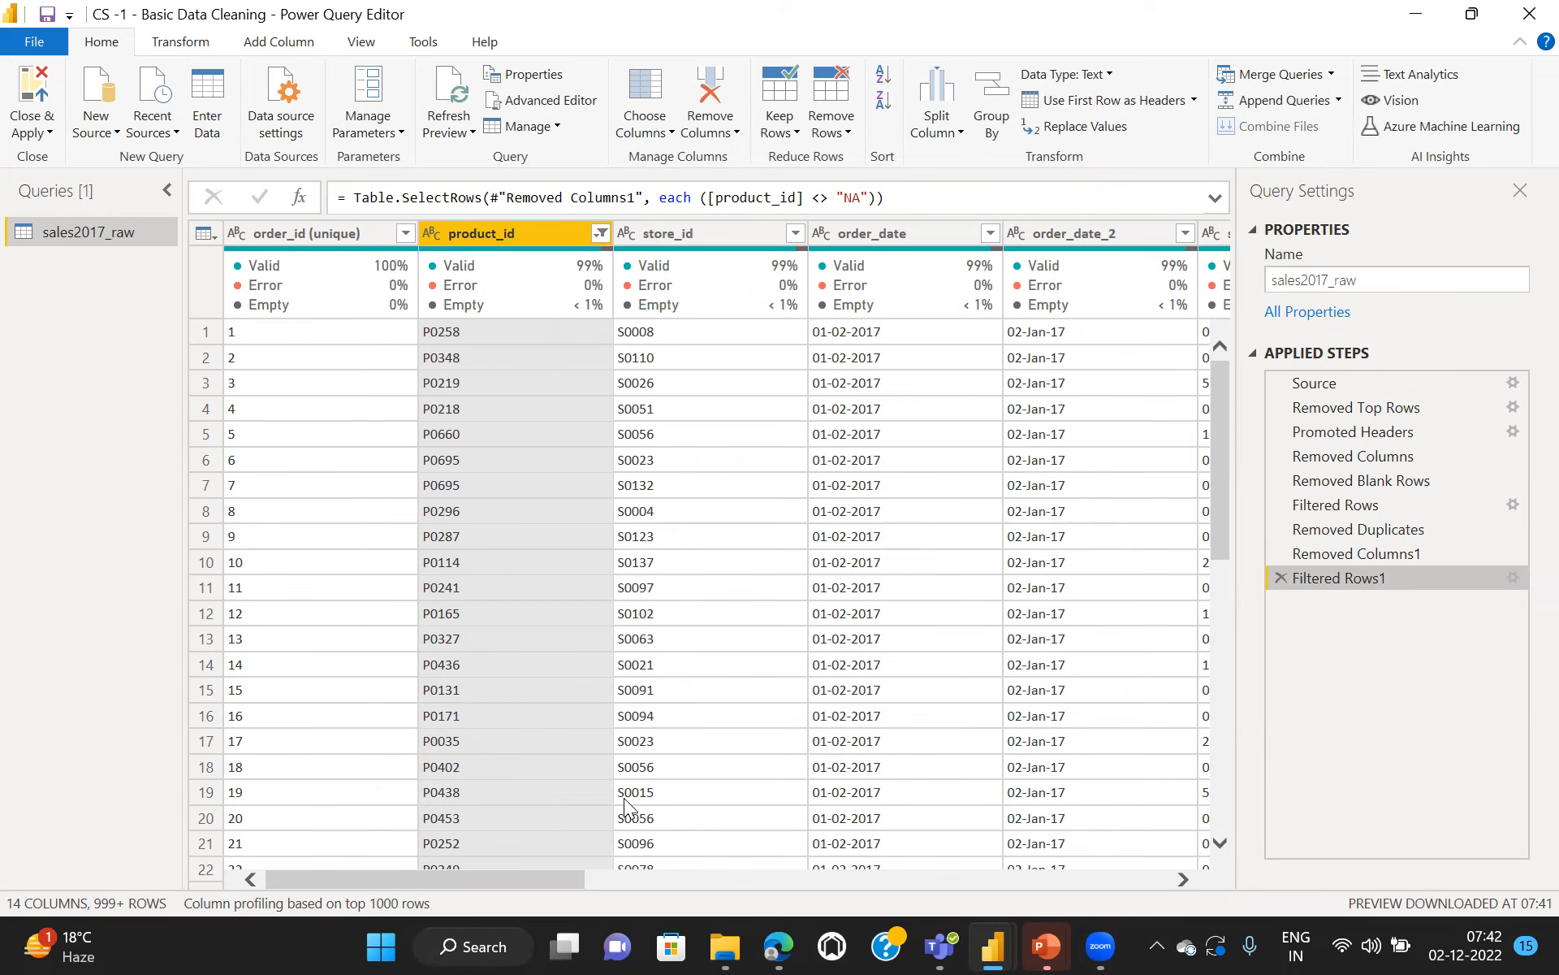
scroll(625, 799, "right", 2)
scroll(625, 797, "left", 2)
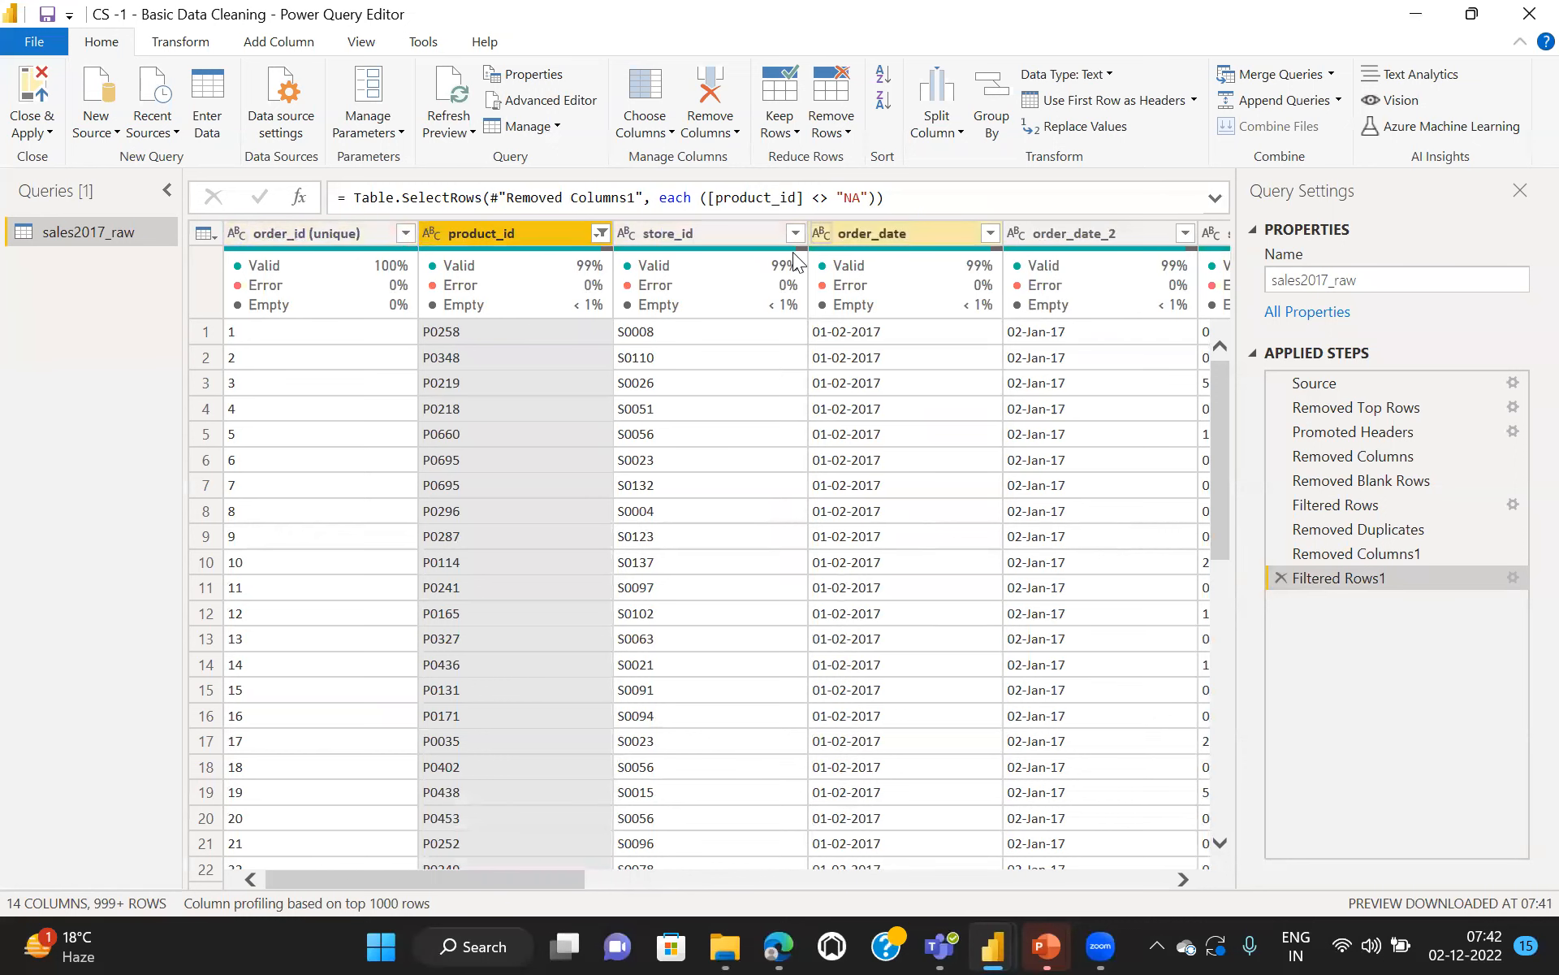
Step: Change order_date, order_date_2, delivery_date_format1 and delivery_date_format2 to the Date type and check the column quality of the order dates
left_click(917, 235)
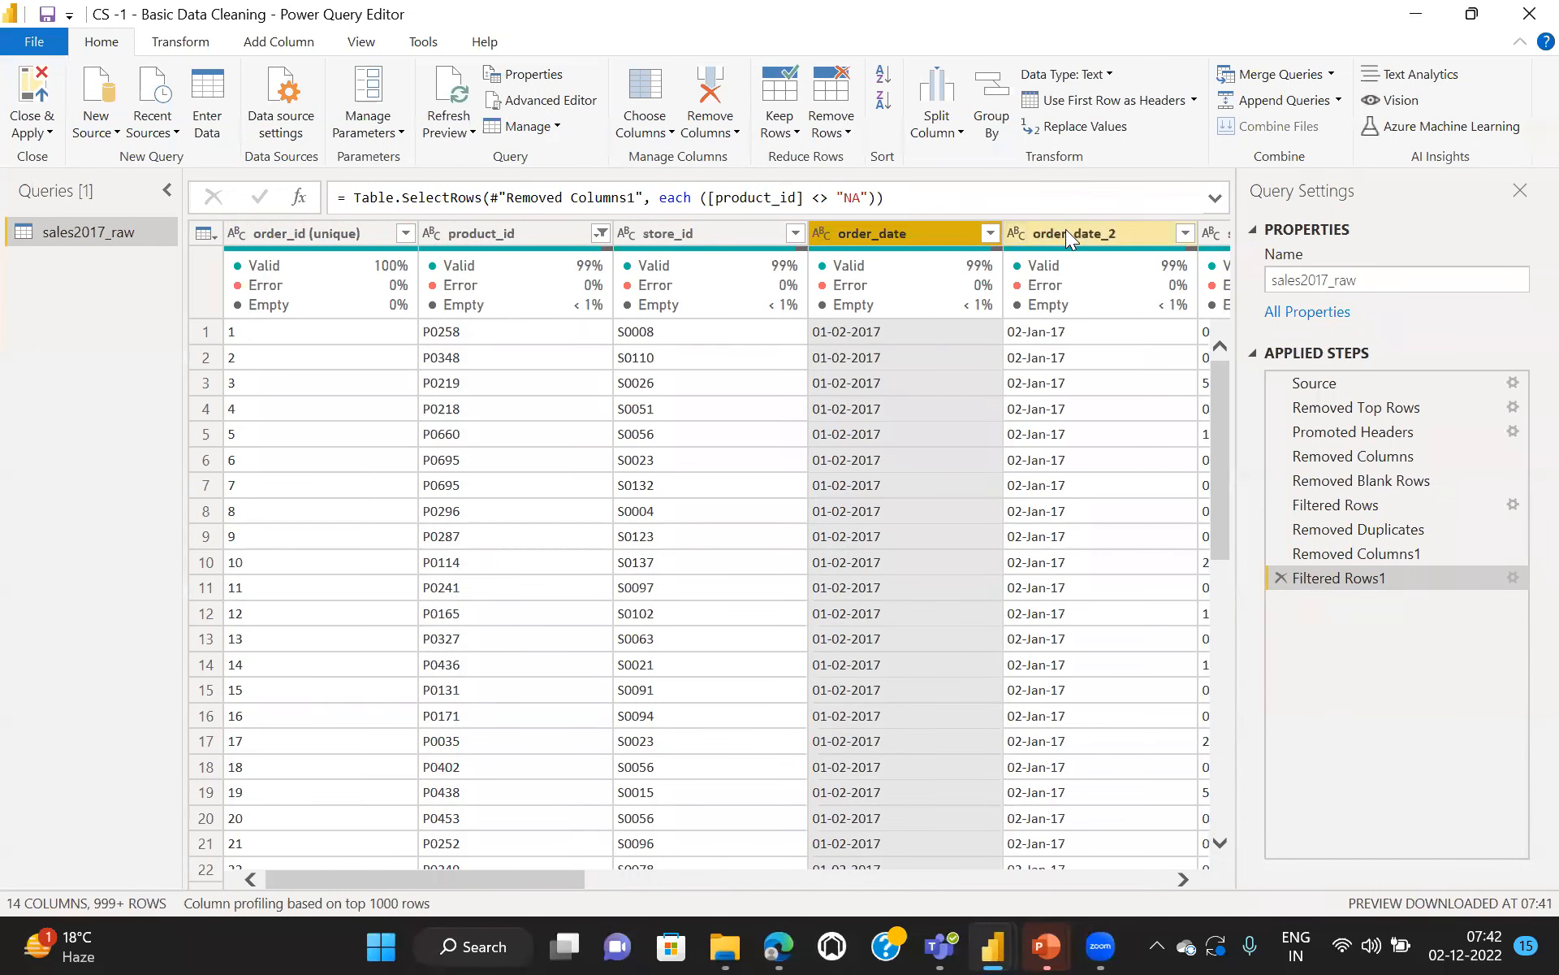
left_click(1116, 233, "ctrl")
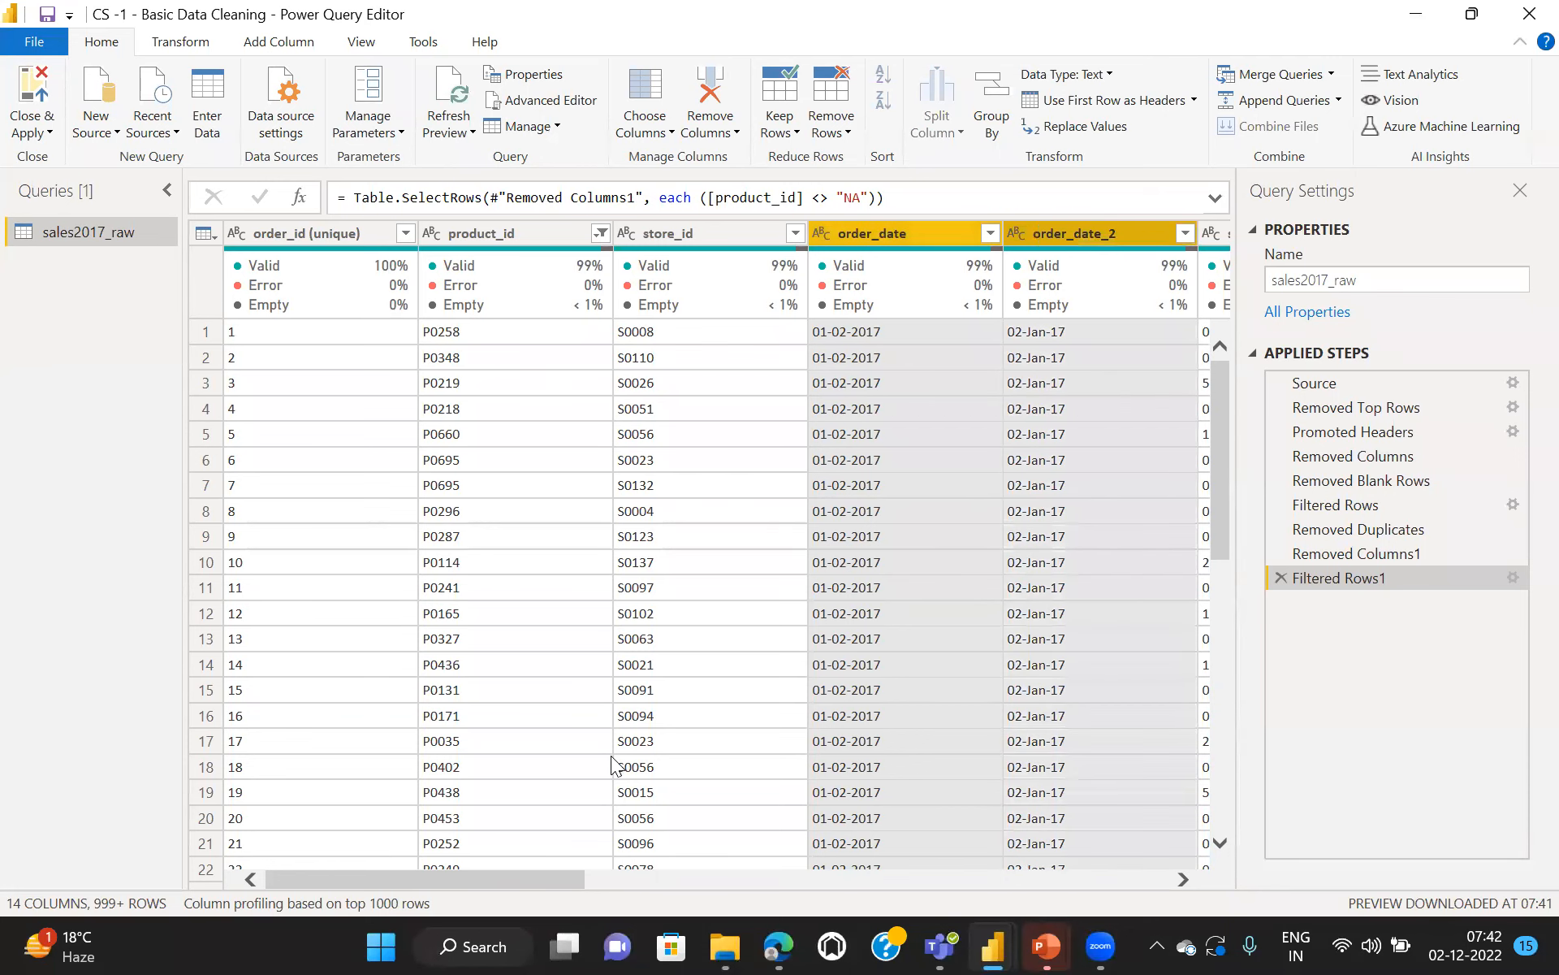
scroll(612, 757, "right", 10)
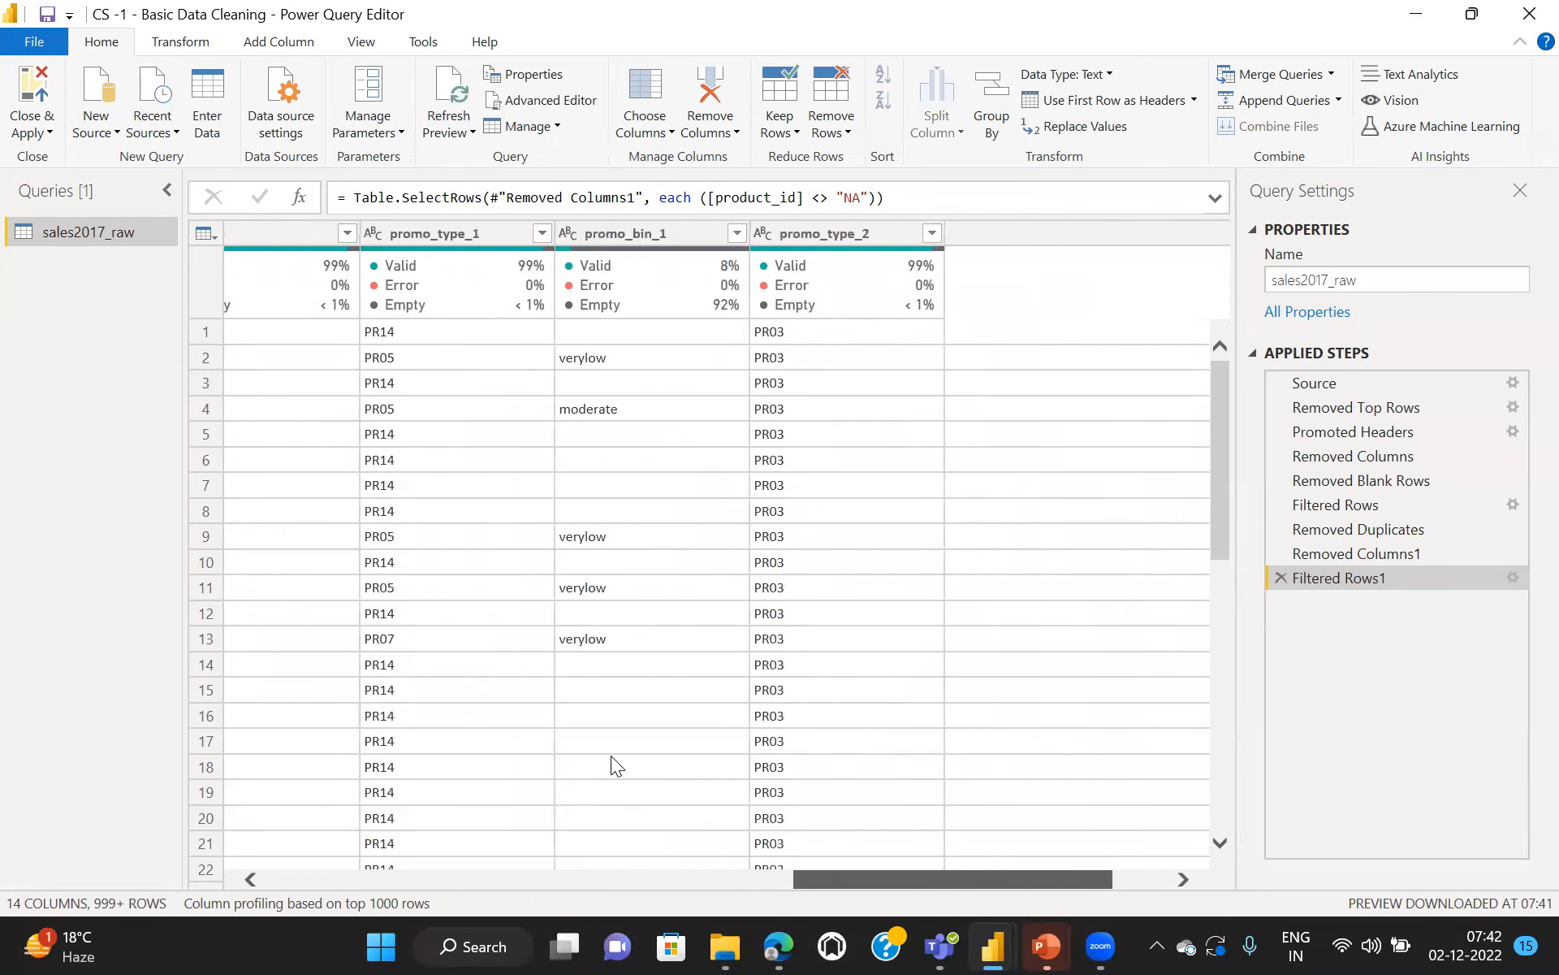
scroll(611, 757, "right", 3)
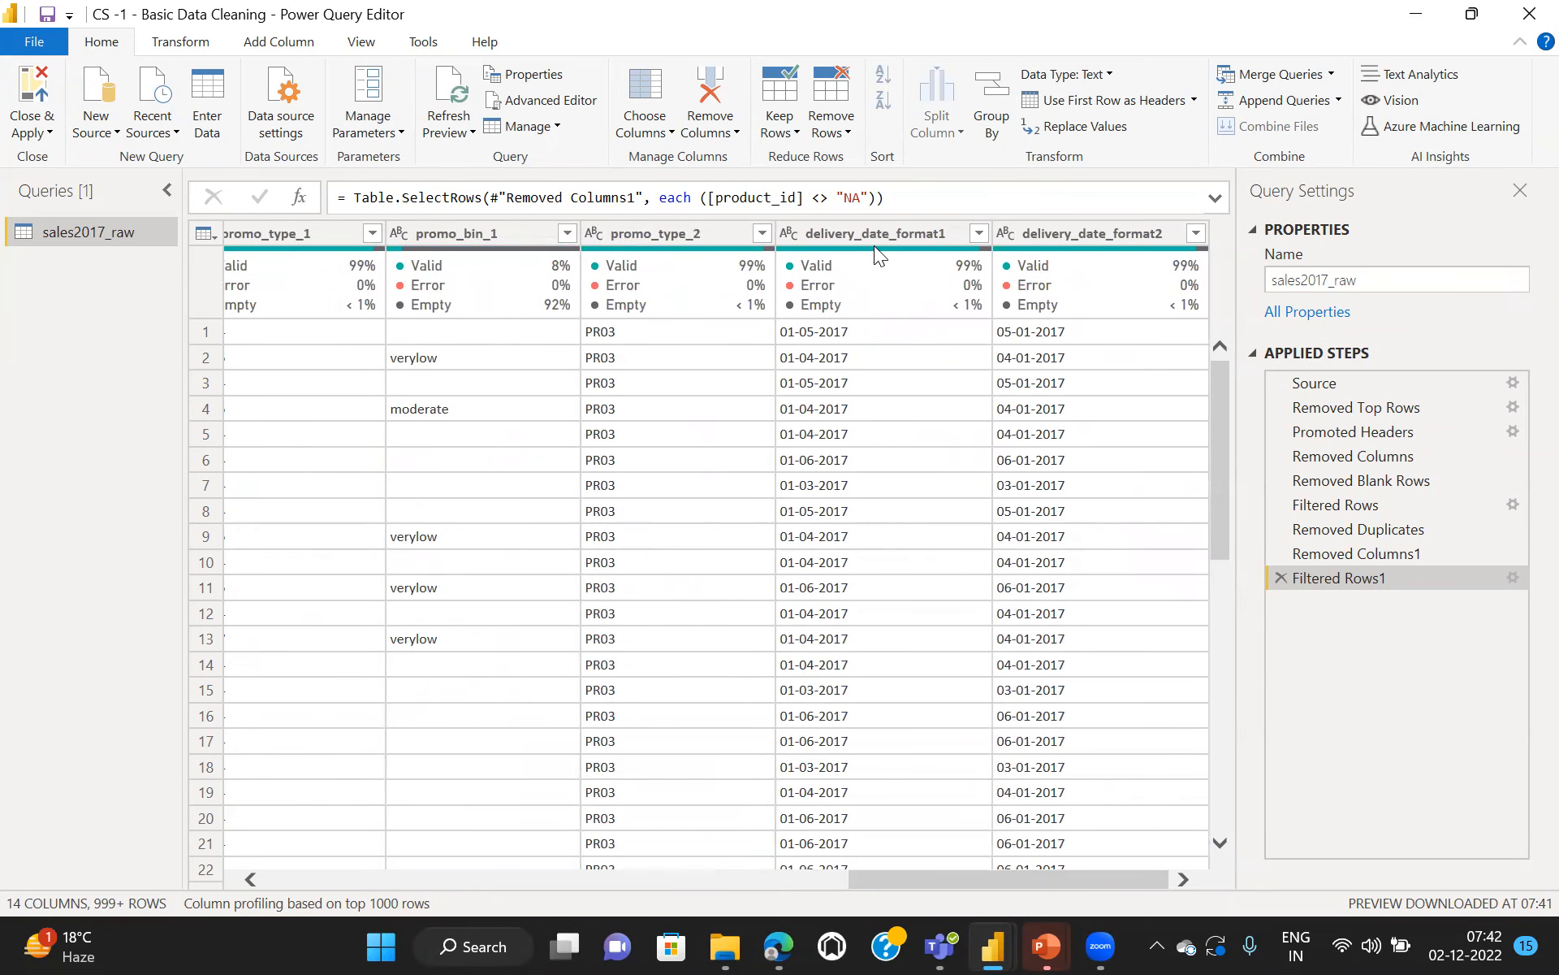
left_click(856, 231)
left_click(1039, 225, "ctrl")
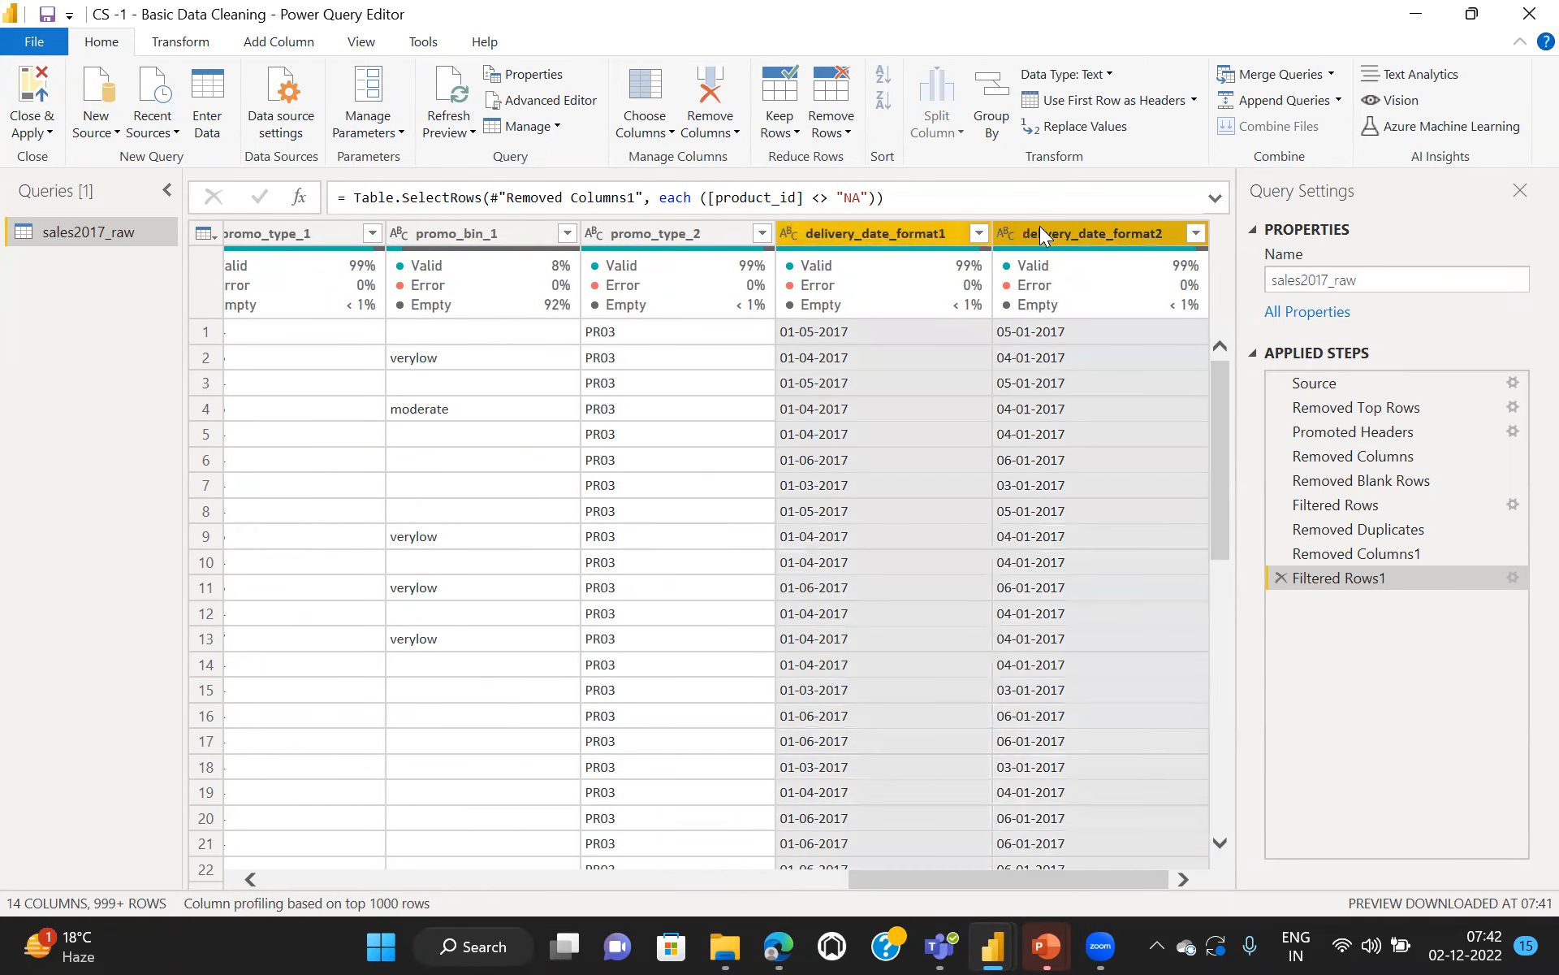
right_click(1039, 226)
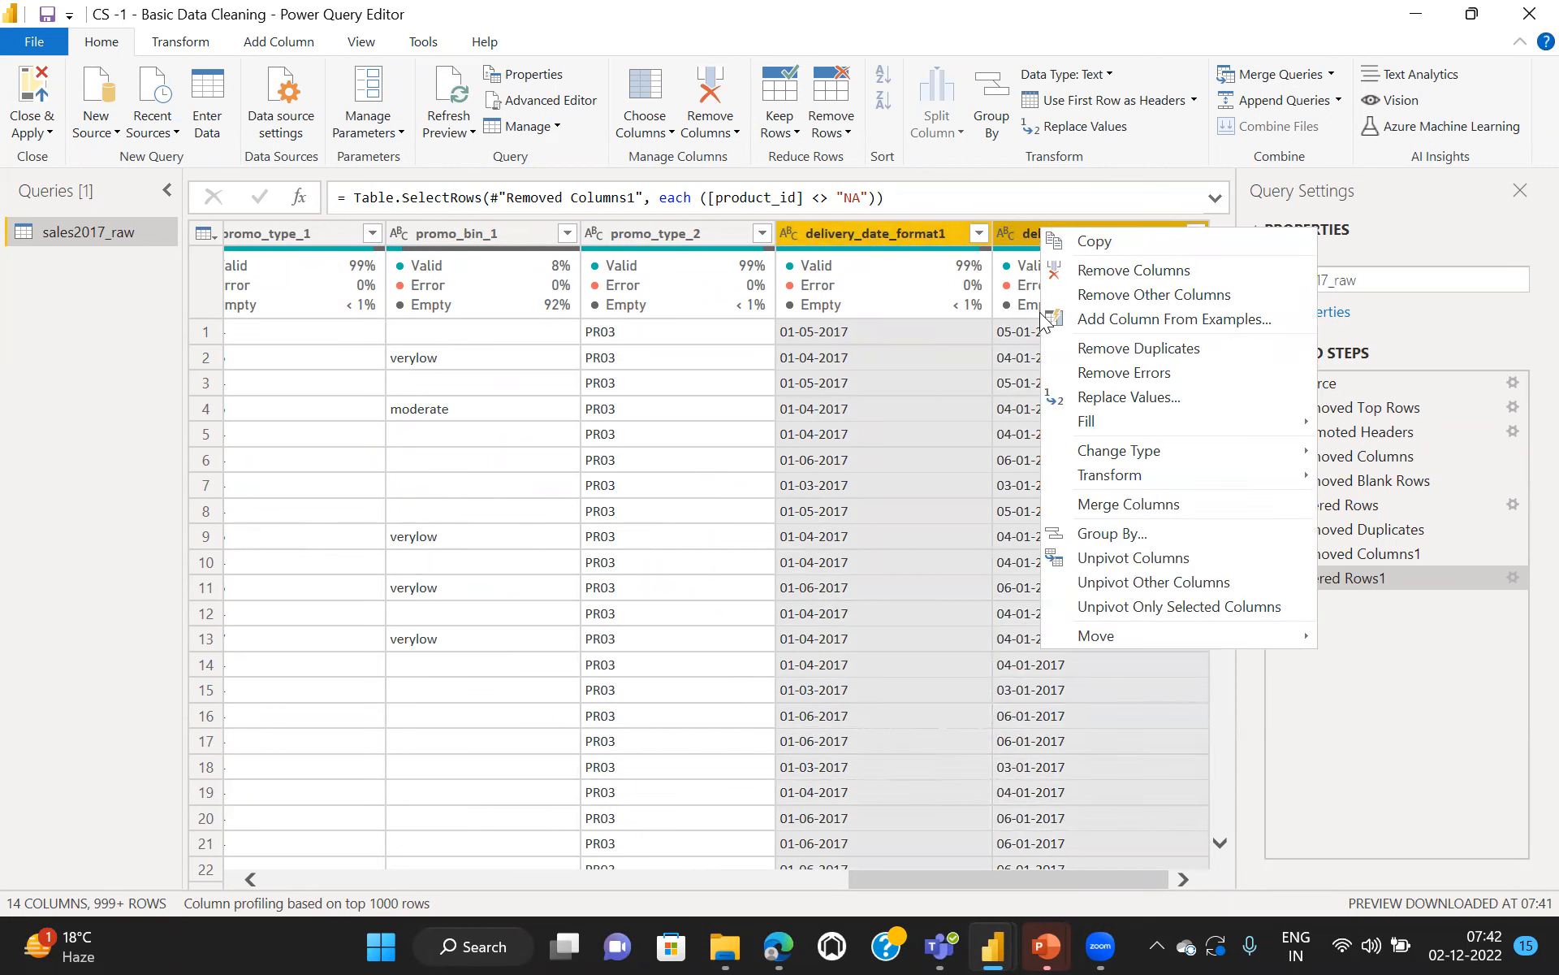
mouse_move(1176, 453)
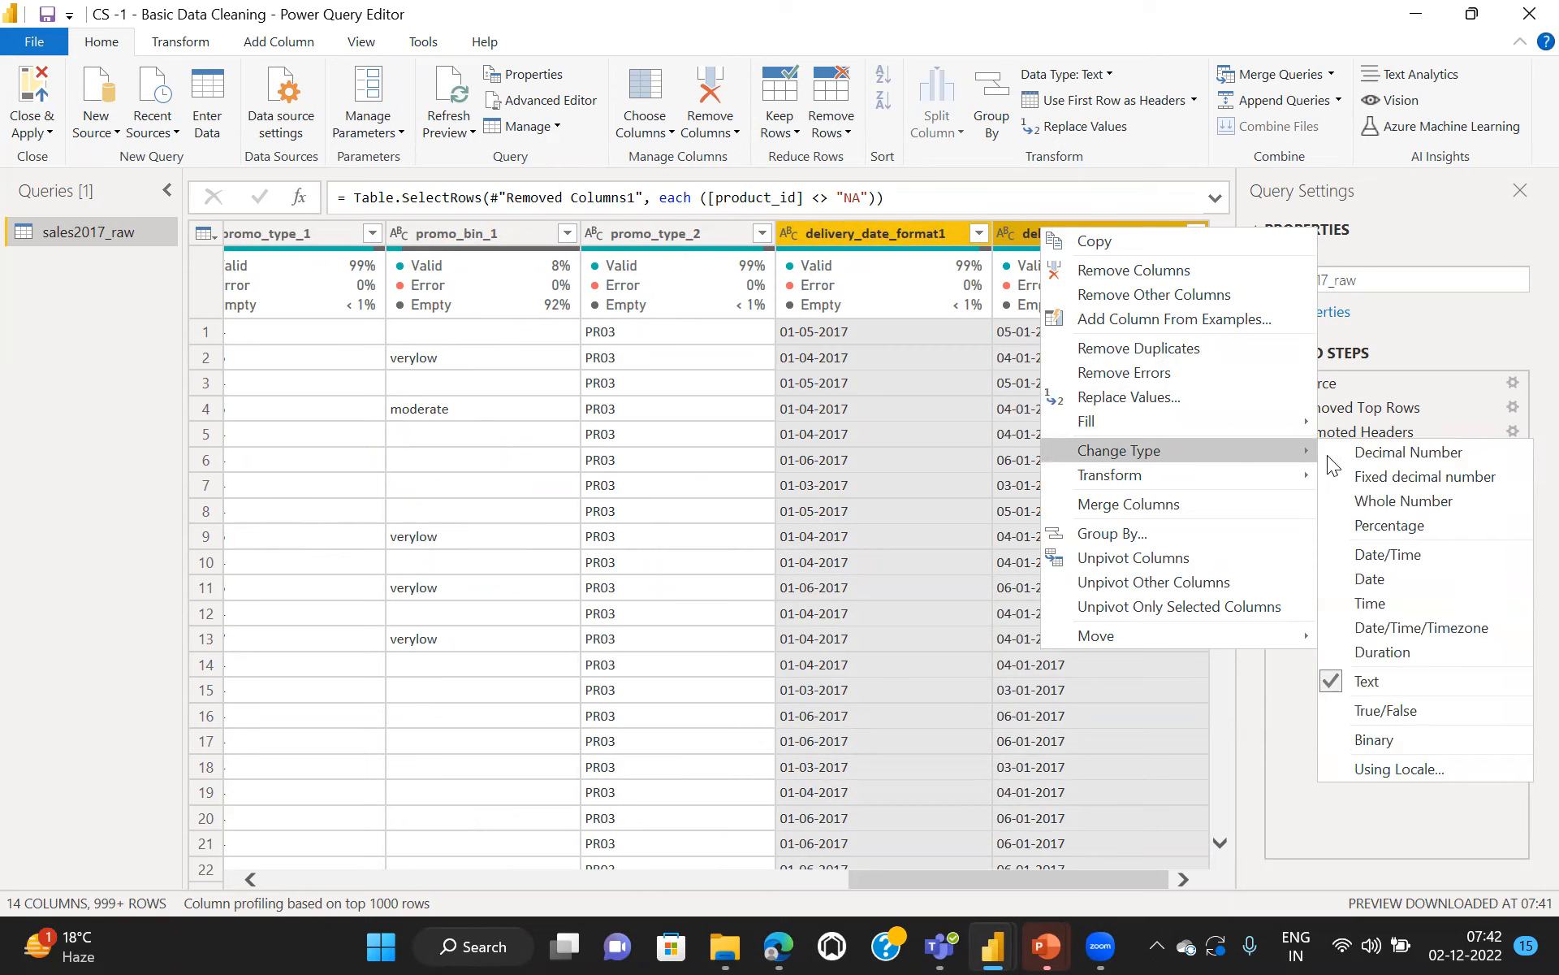
left_click(1368, 579)
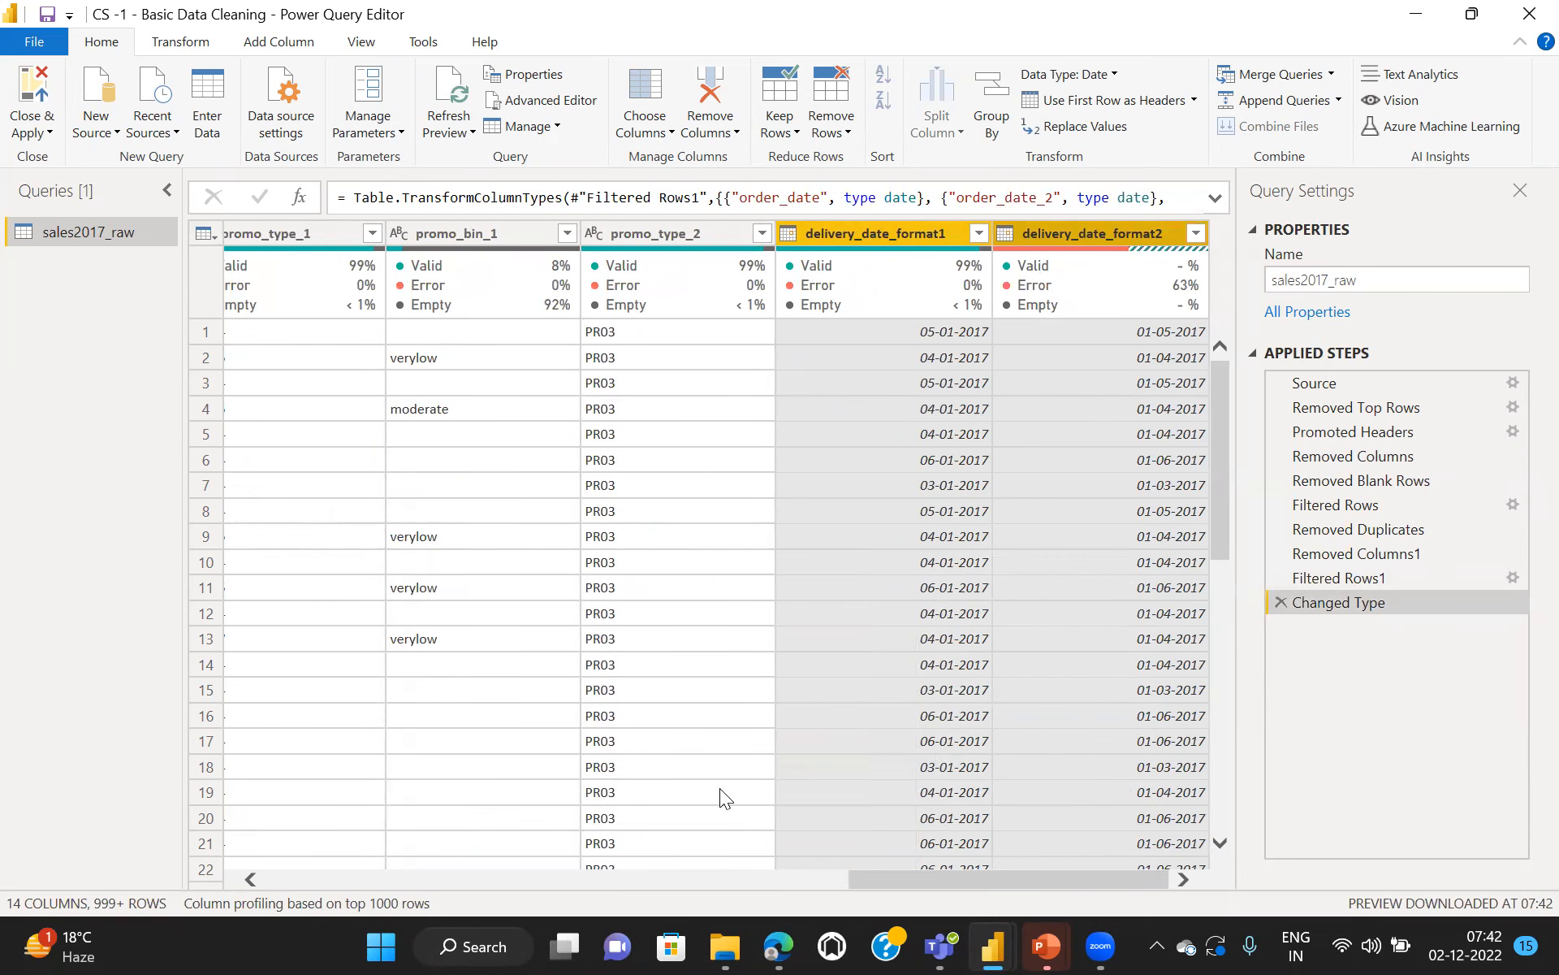
scroll(720, 788, "left", 10)
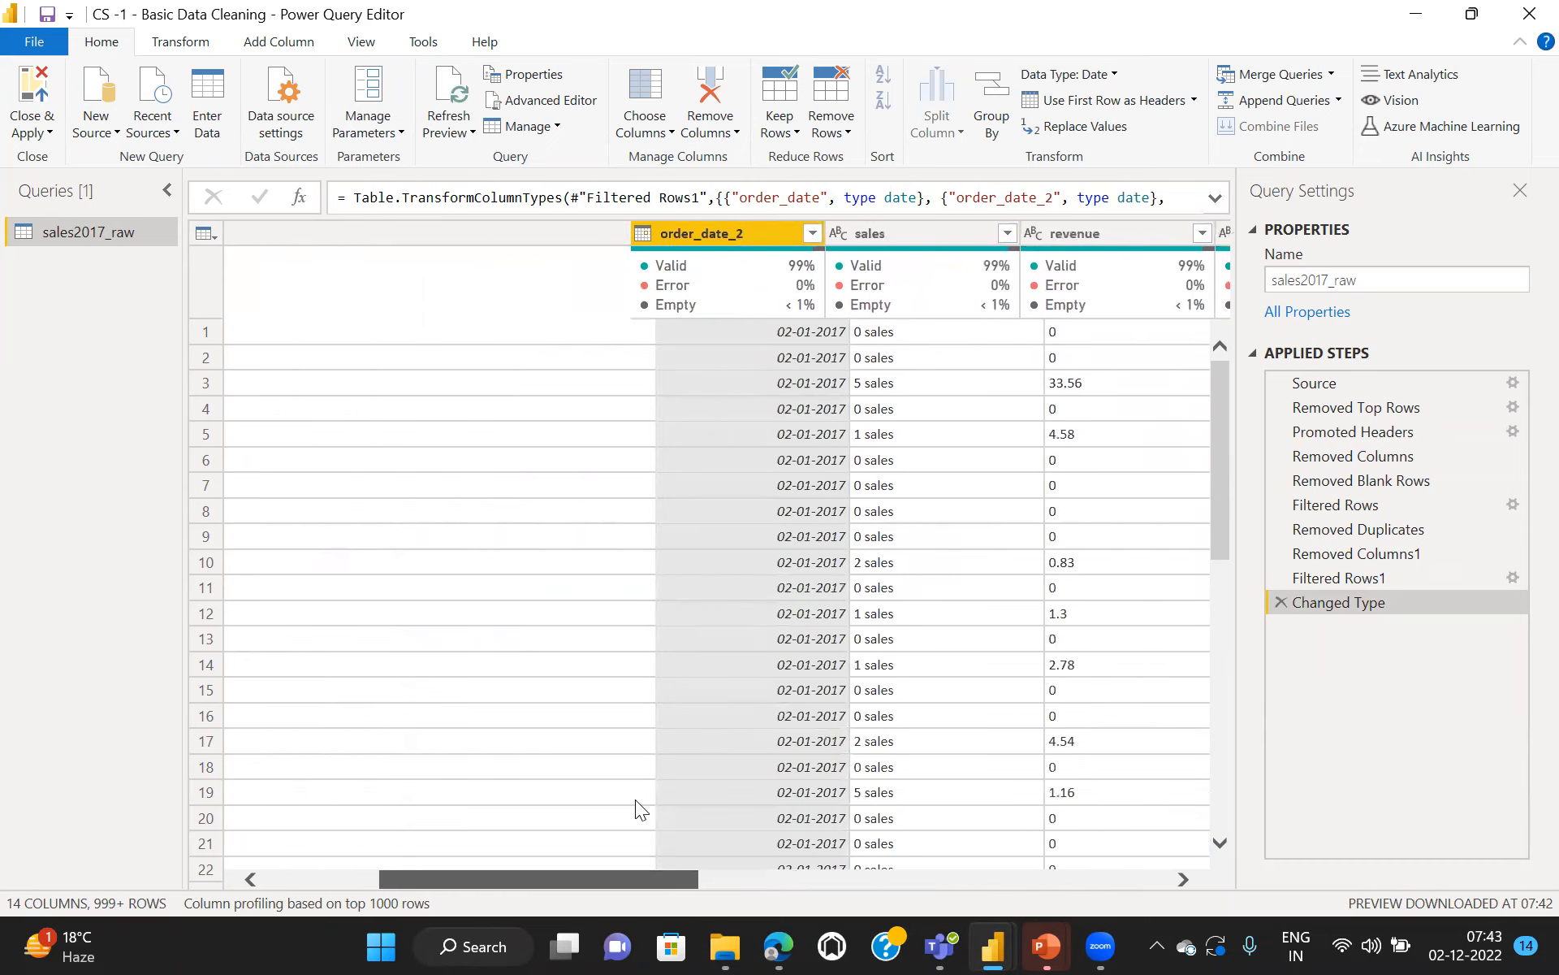
scroll(588, 795, "left", 3)
scroll(649, 792, "right", 6)
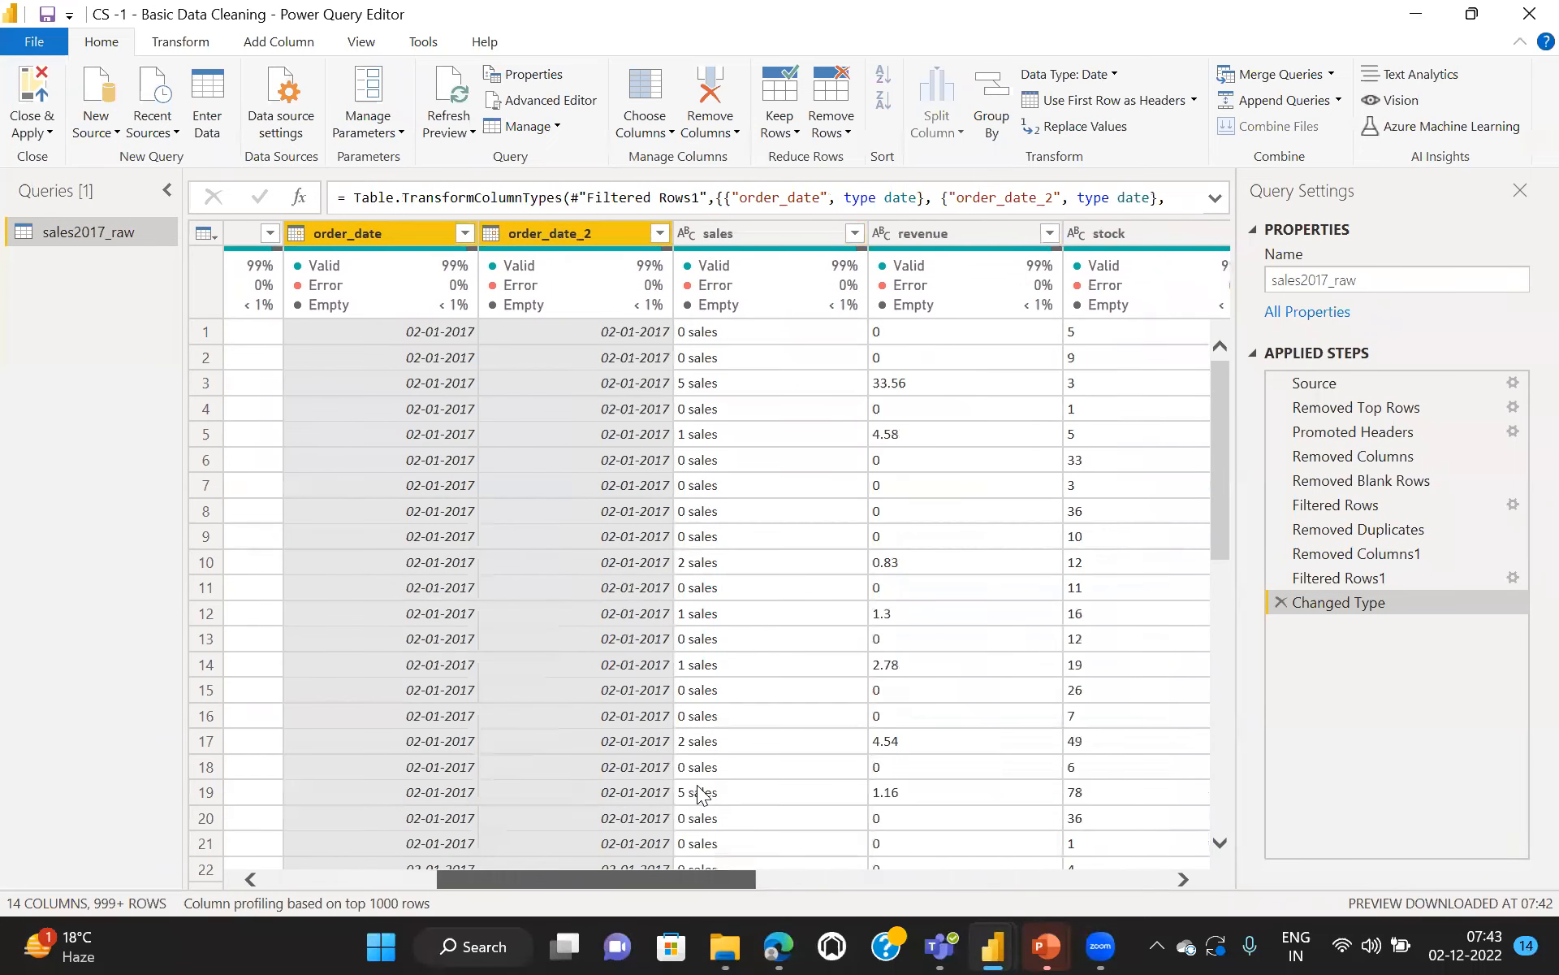
scroll(691, 793, "left", 3)
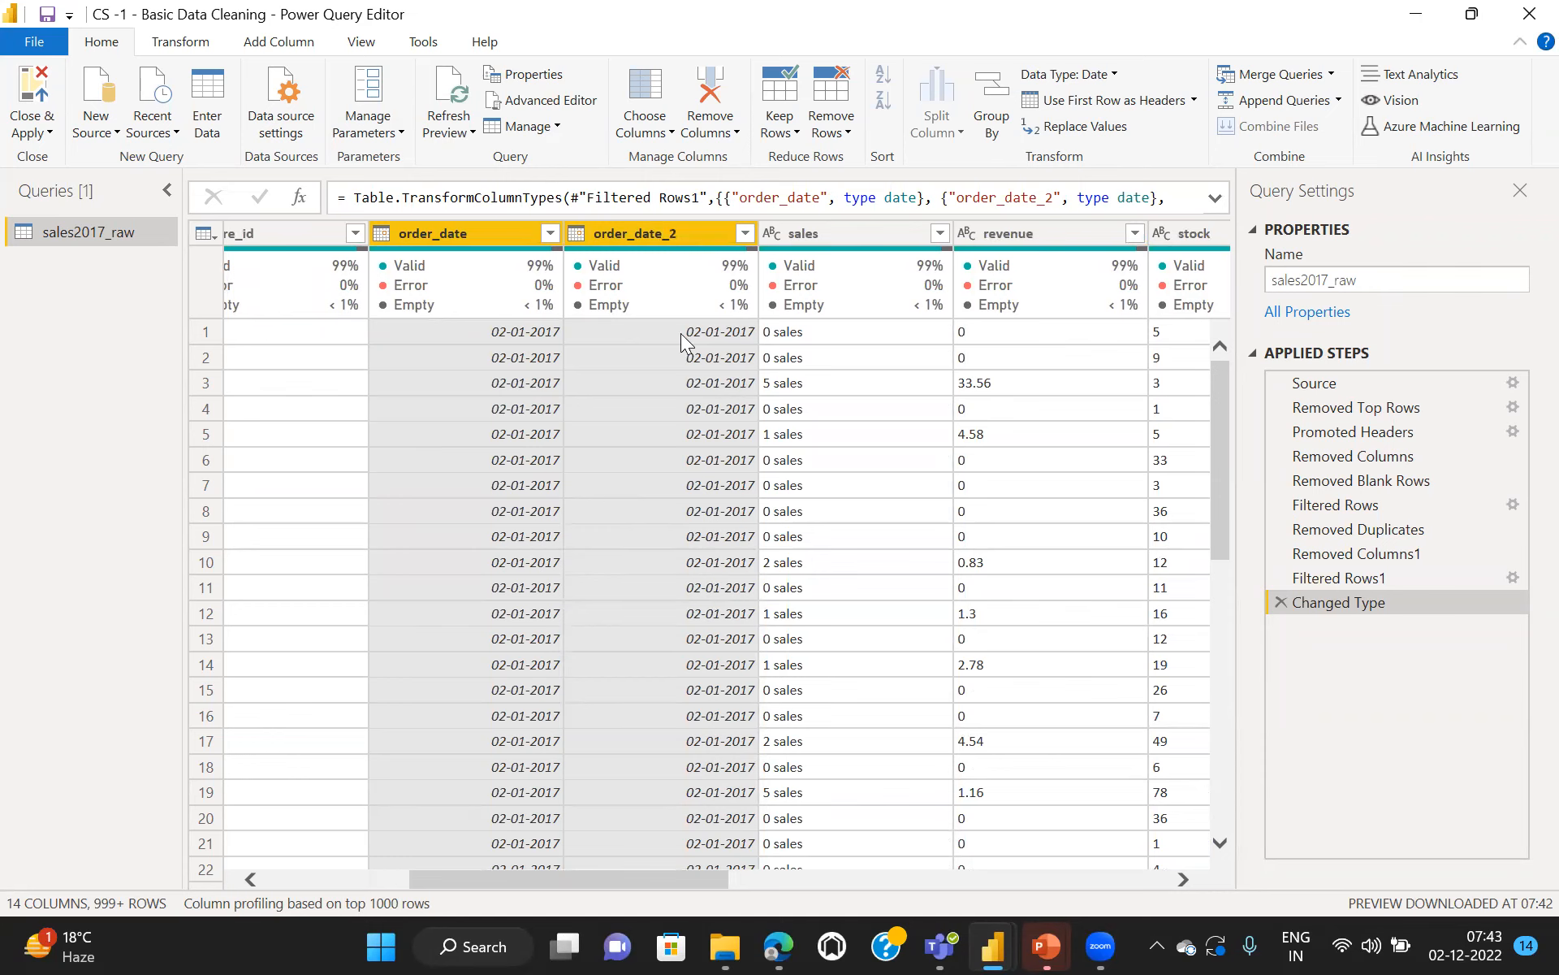
Step: Examine the errors in the delivery_date_format2 column and open the error details for the cell in order 599
scroll(493, 778, "right", 10)
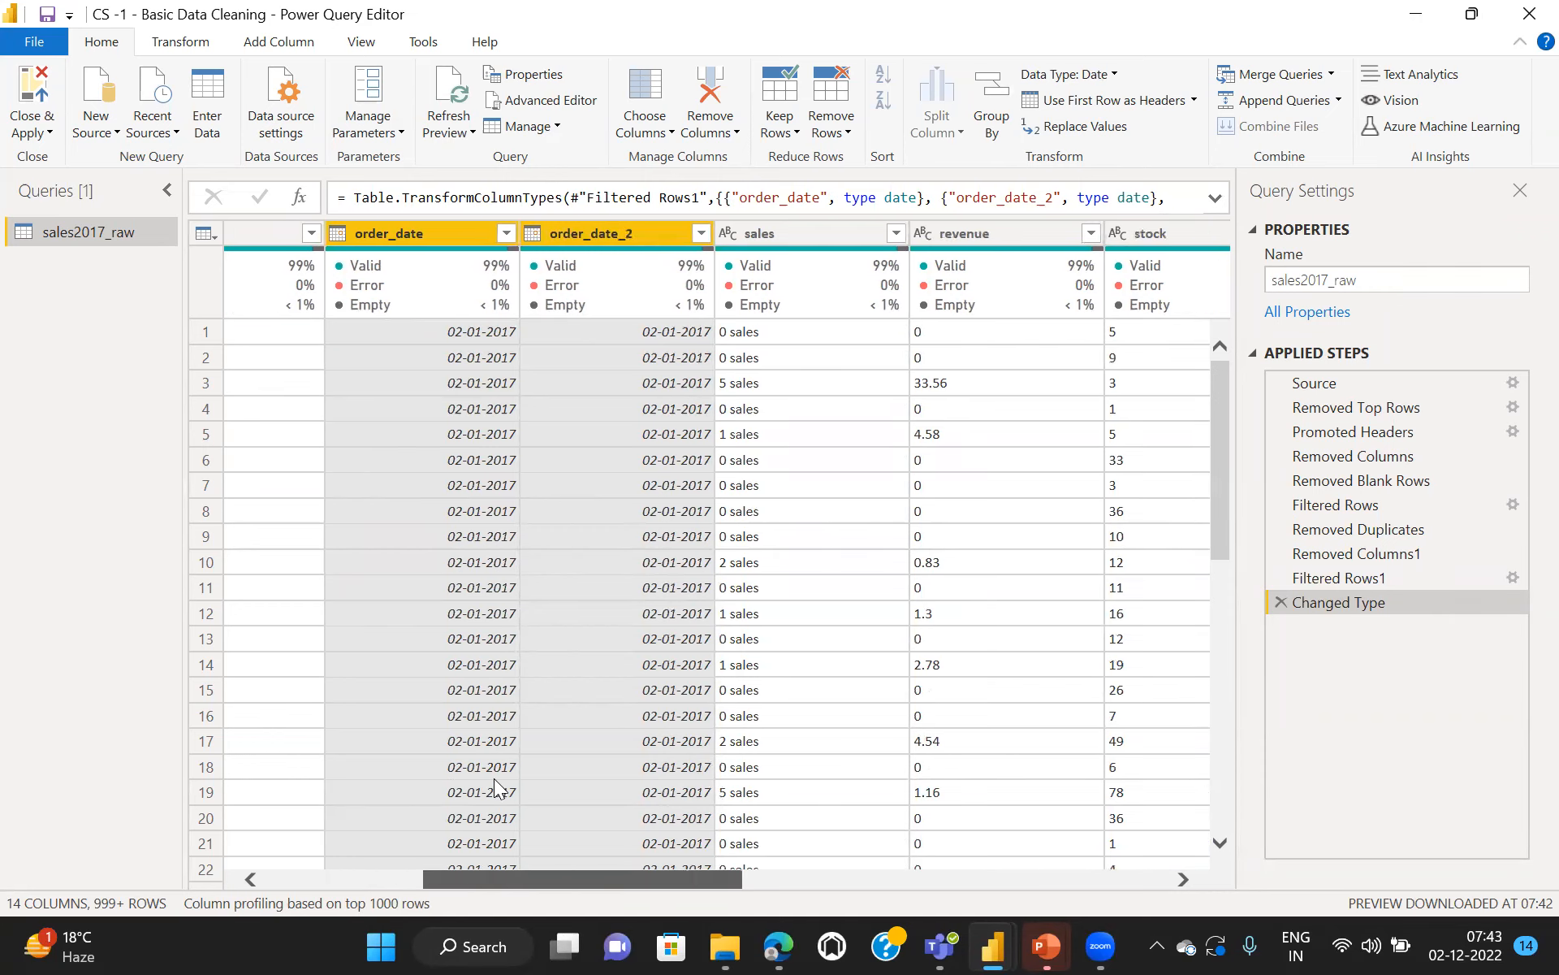
scroll(494, 779, "right", 10)
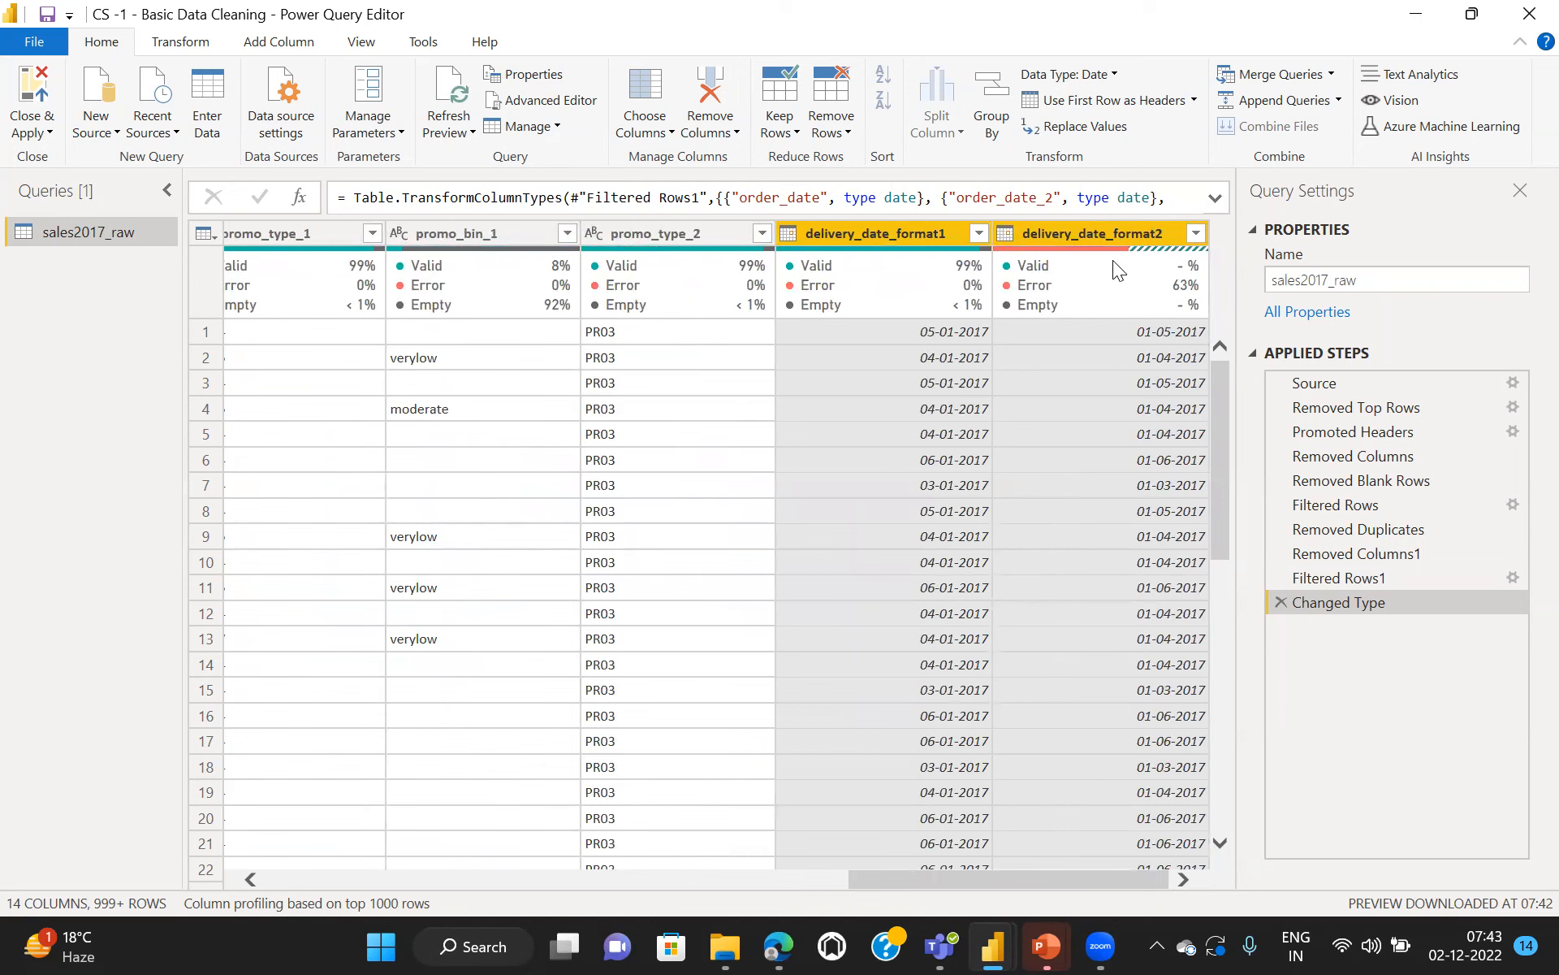
mouse_move(1100, 248)
left_click_drag(1223, 434, 1208, 759)
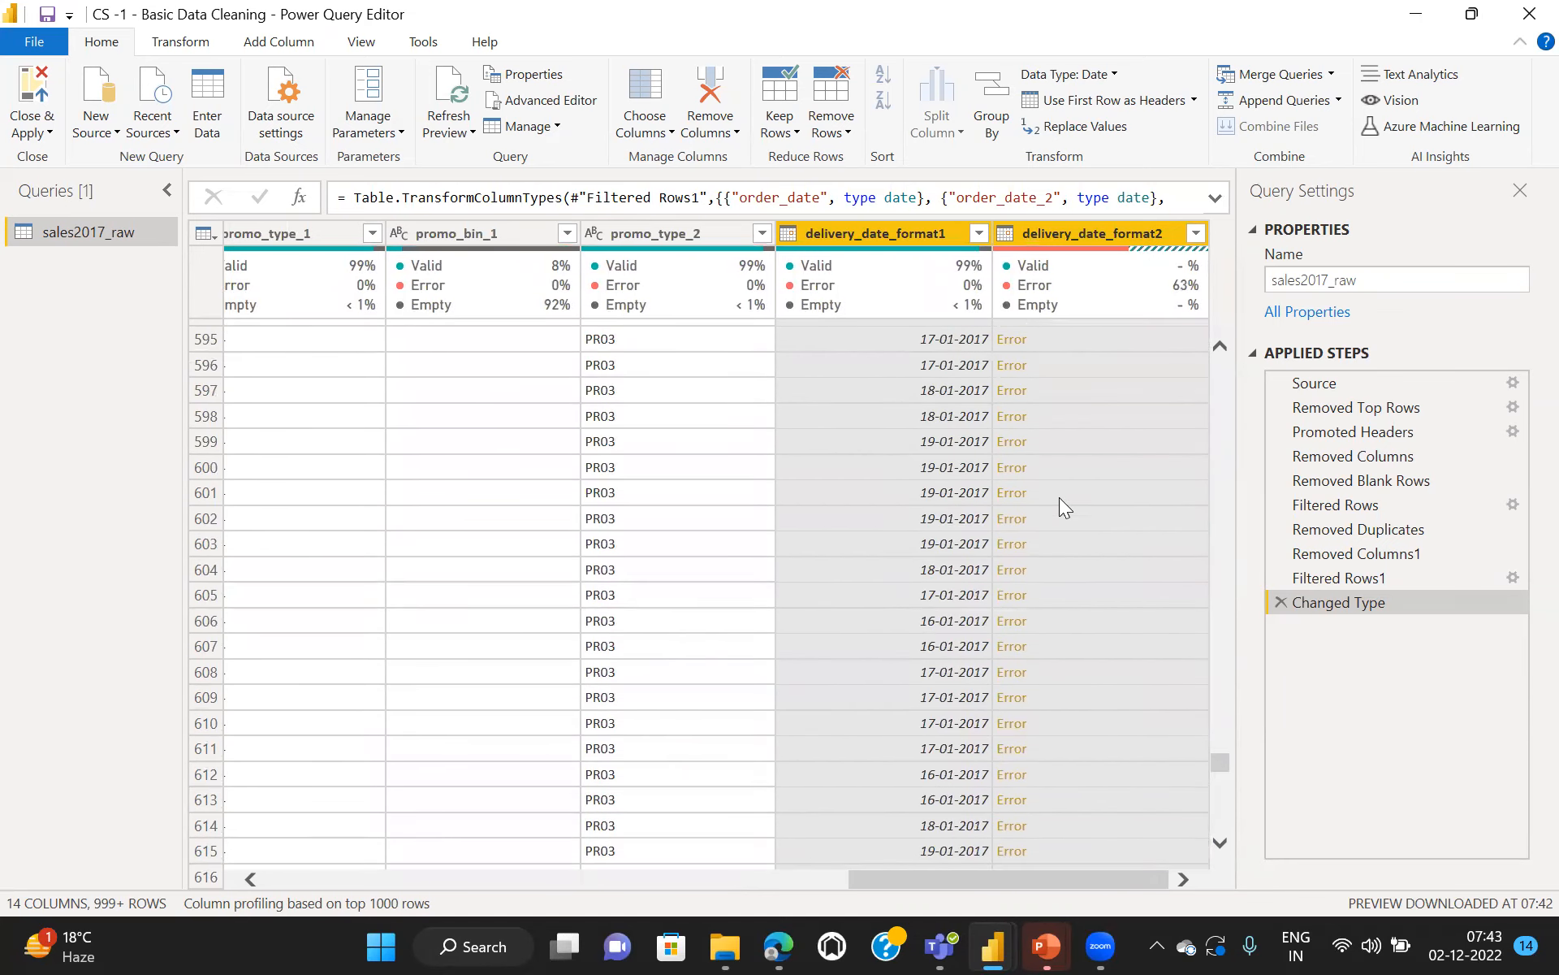
left_click(1009, 418)
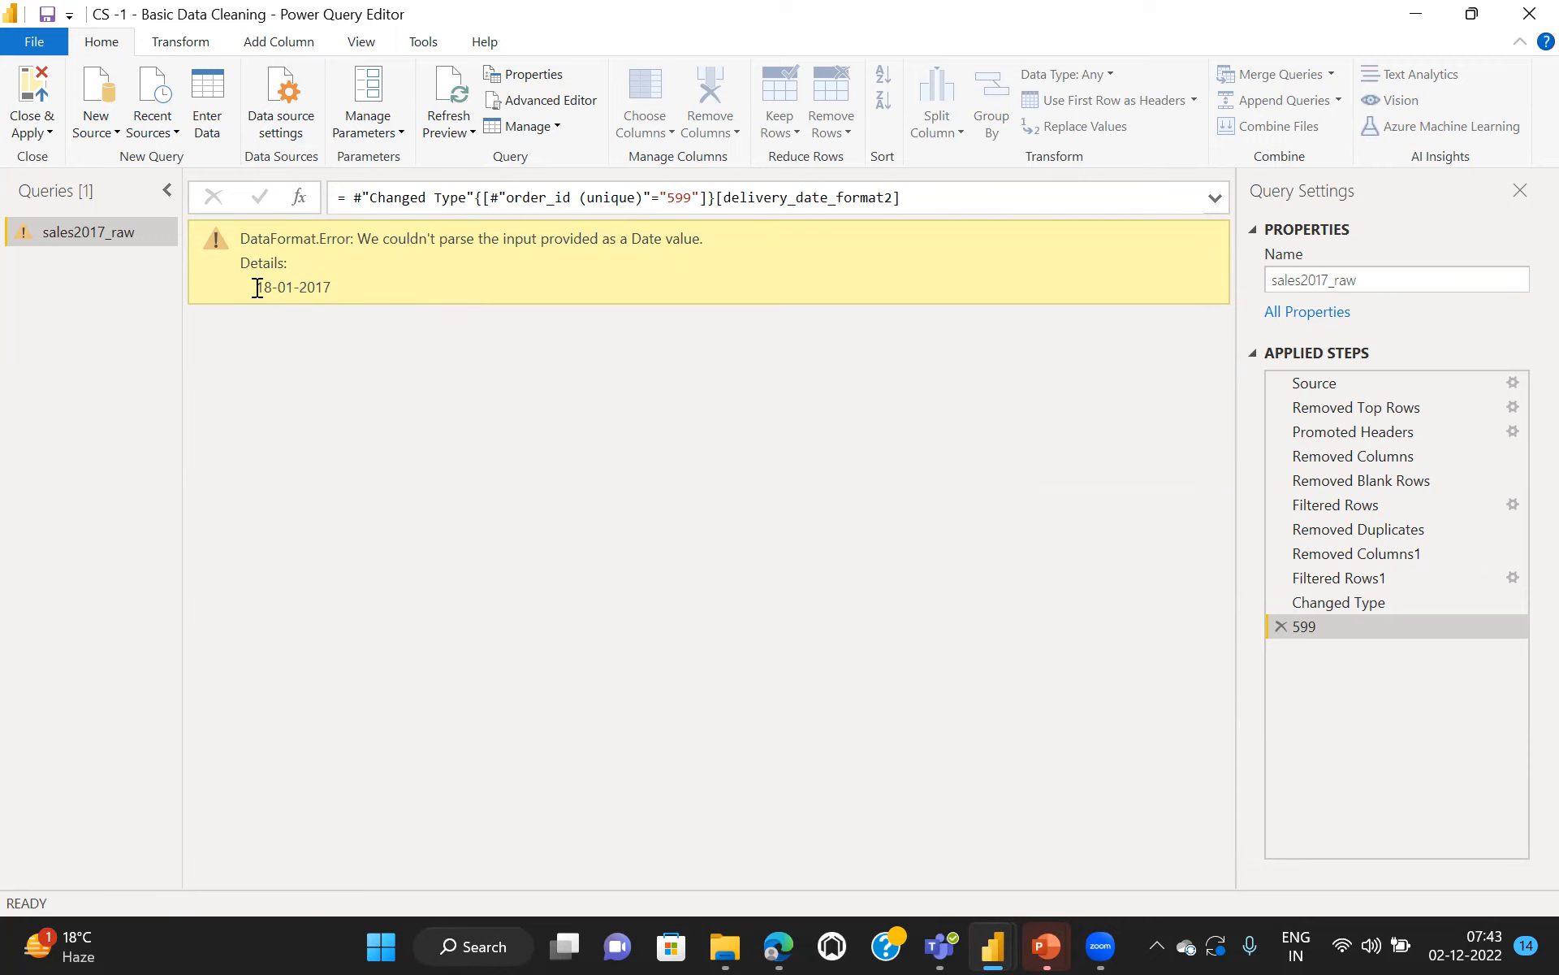
left_click_drag(257, 288, 328, 294)
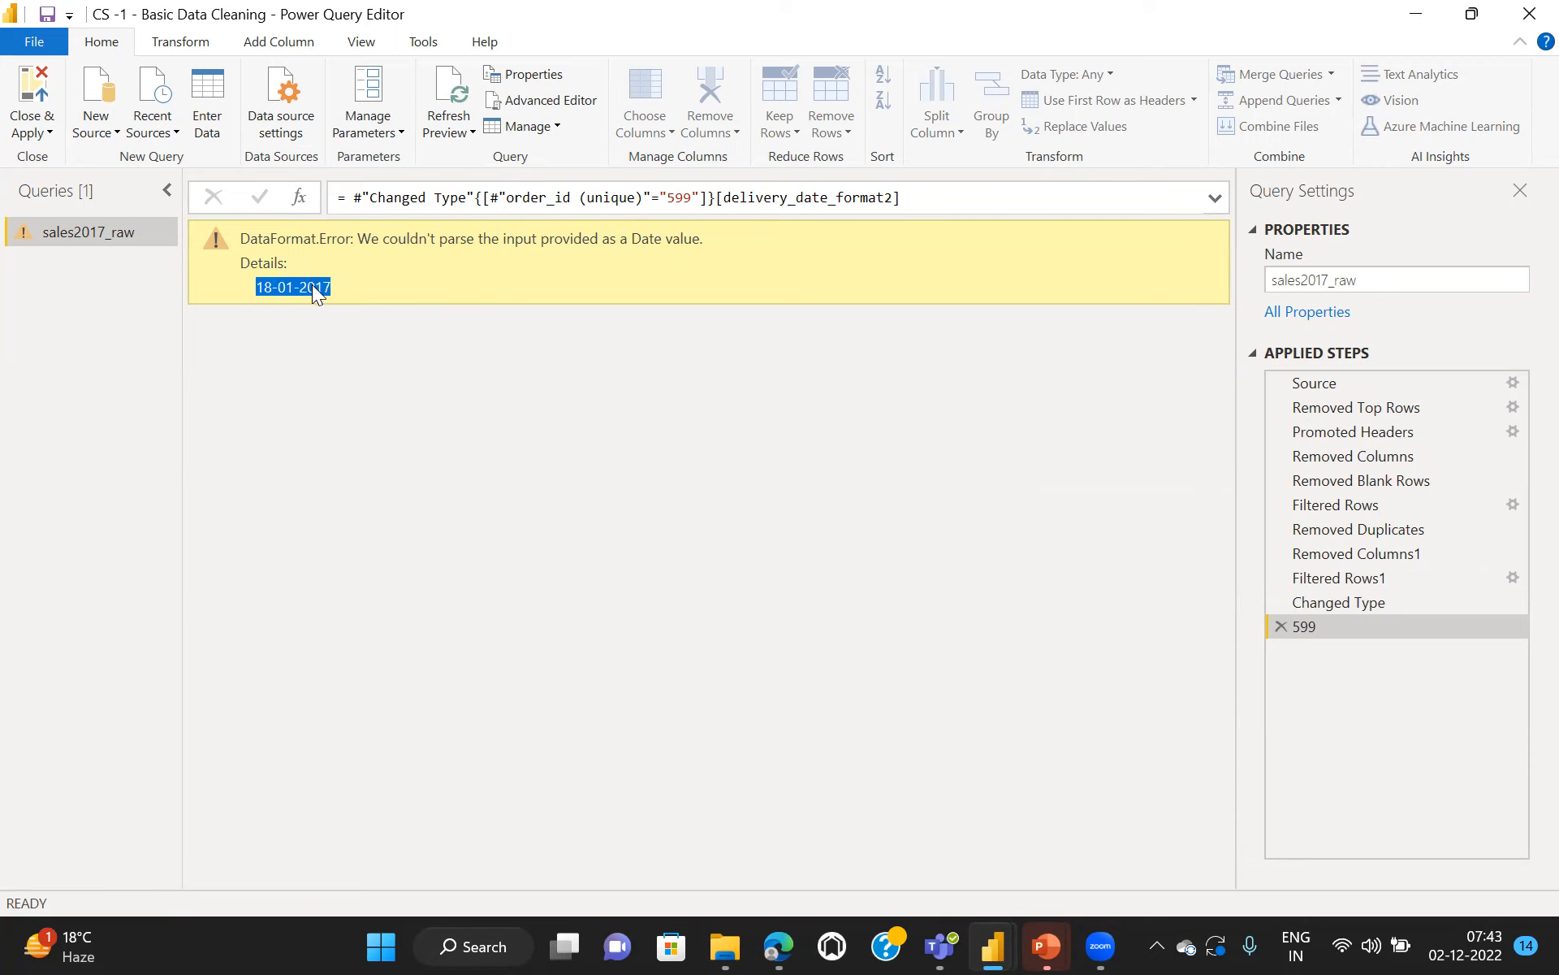
left_click(335, 292)
left_click_drag(337, 294, 263, 294)
left_click(254, 290)
left_click_drag(254, 290, 316, 290)
left_click(333, 298)
left_click_drag(333, 288, 264, 287)
Step: Review the delivery date columns at the Filtered Rows1 step and delete the 599 error drill-down step
left_click(1336, 603)
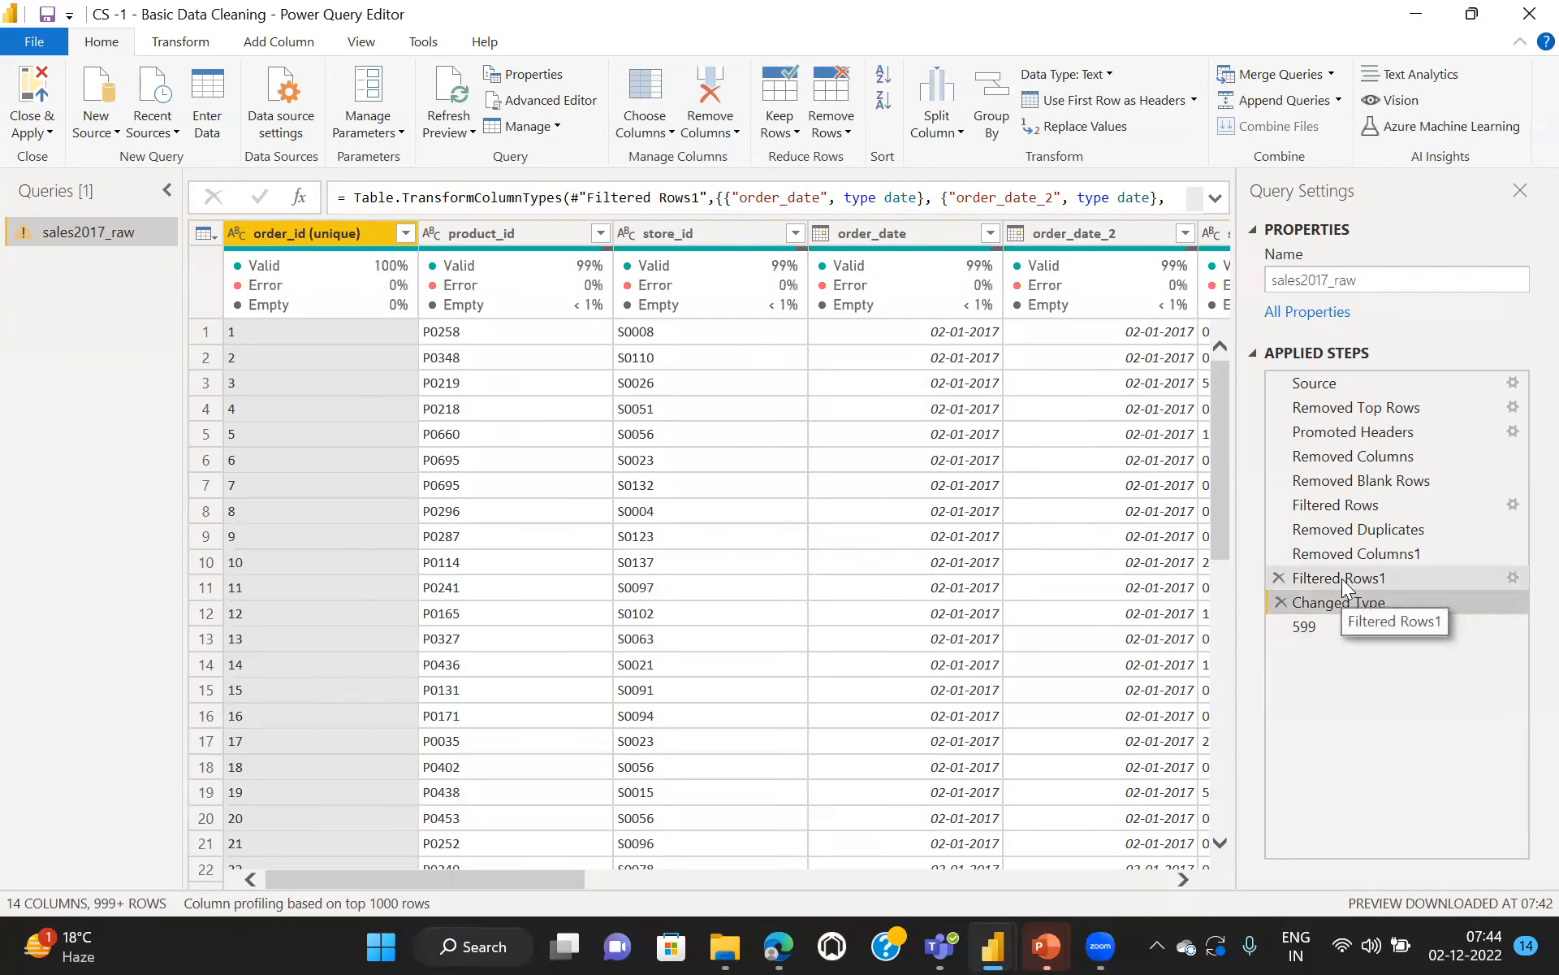
left_click(1342, 579)
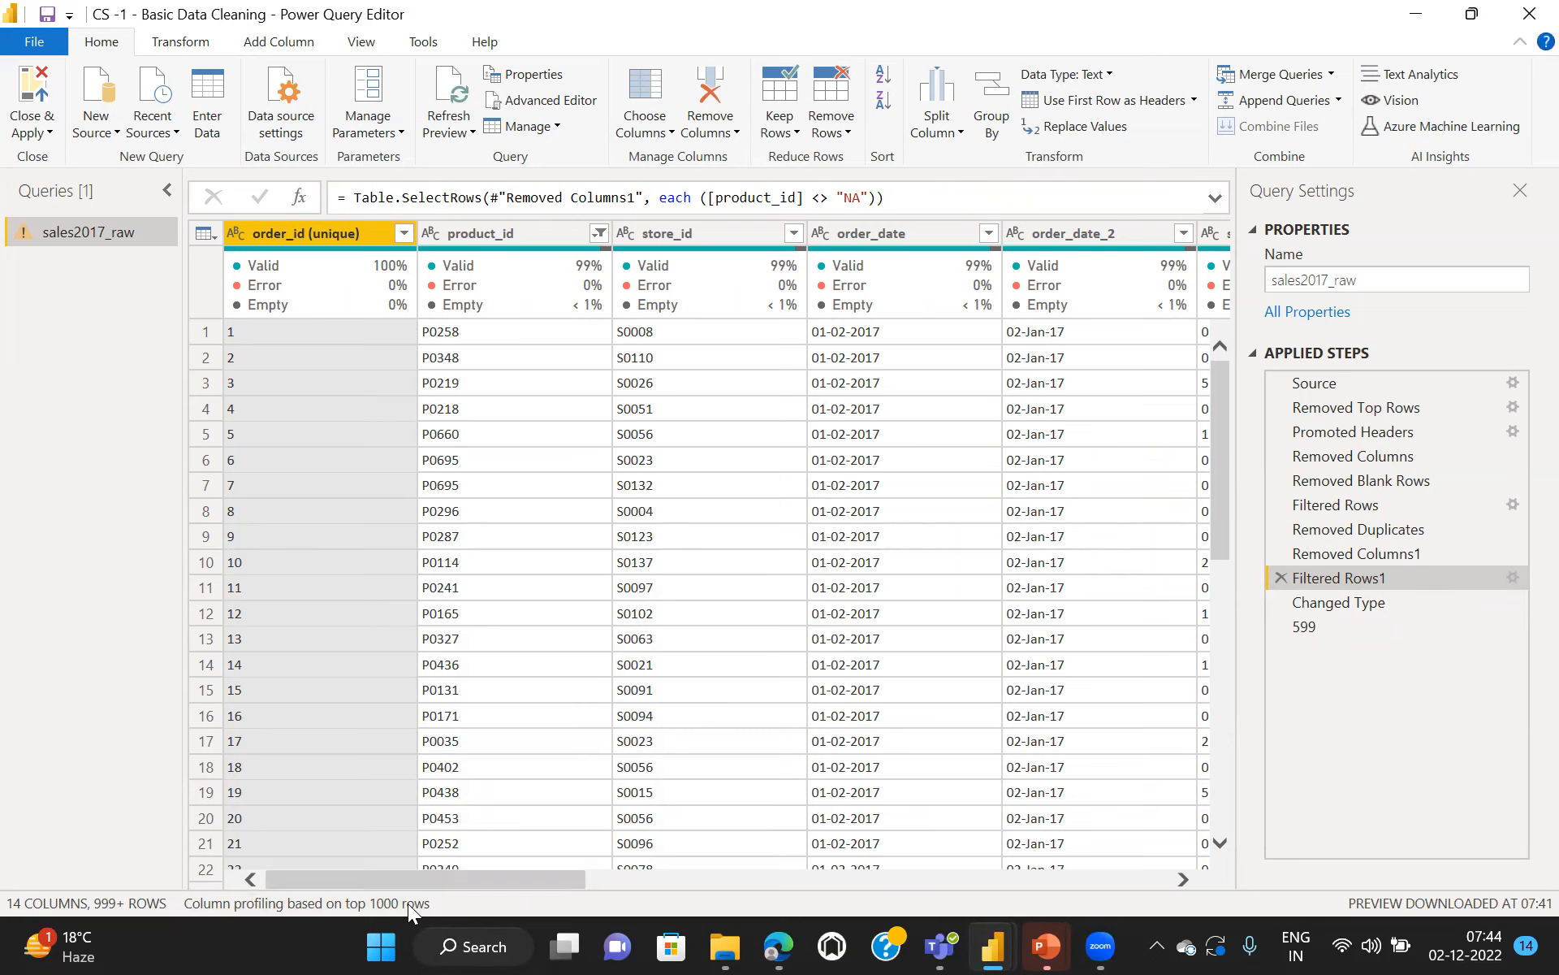
scroll(407, 902, "right", 5)
scroll(408, 903, "right", 8)
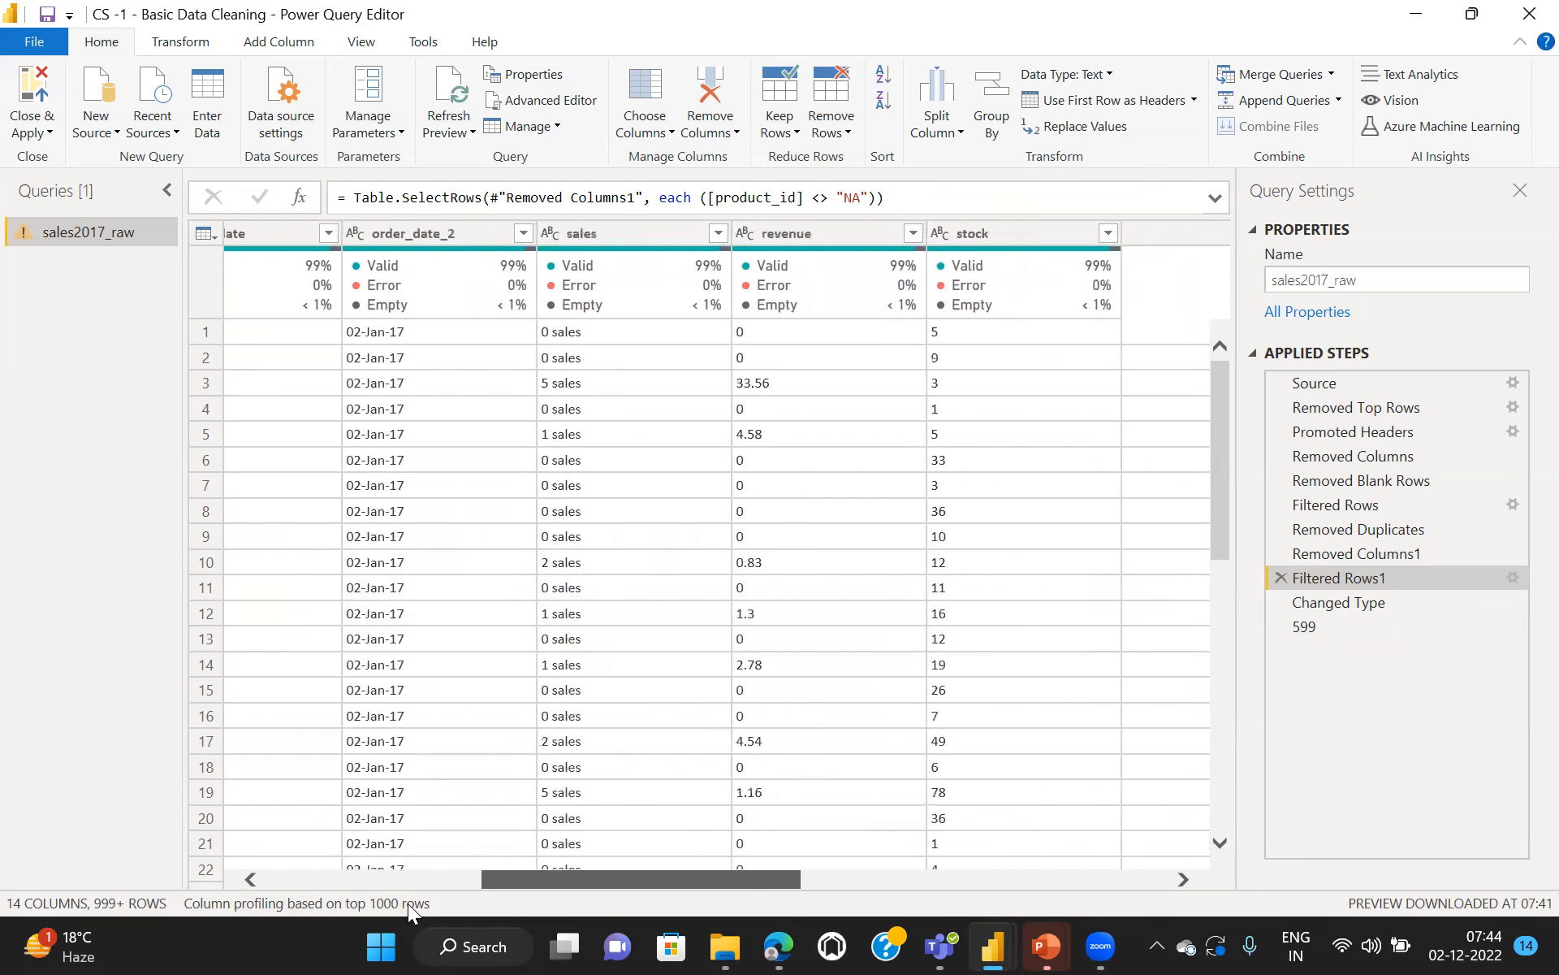
scroll(409, 903, "right", 6)
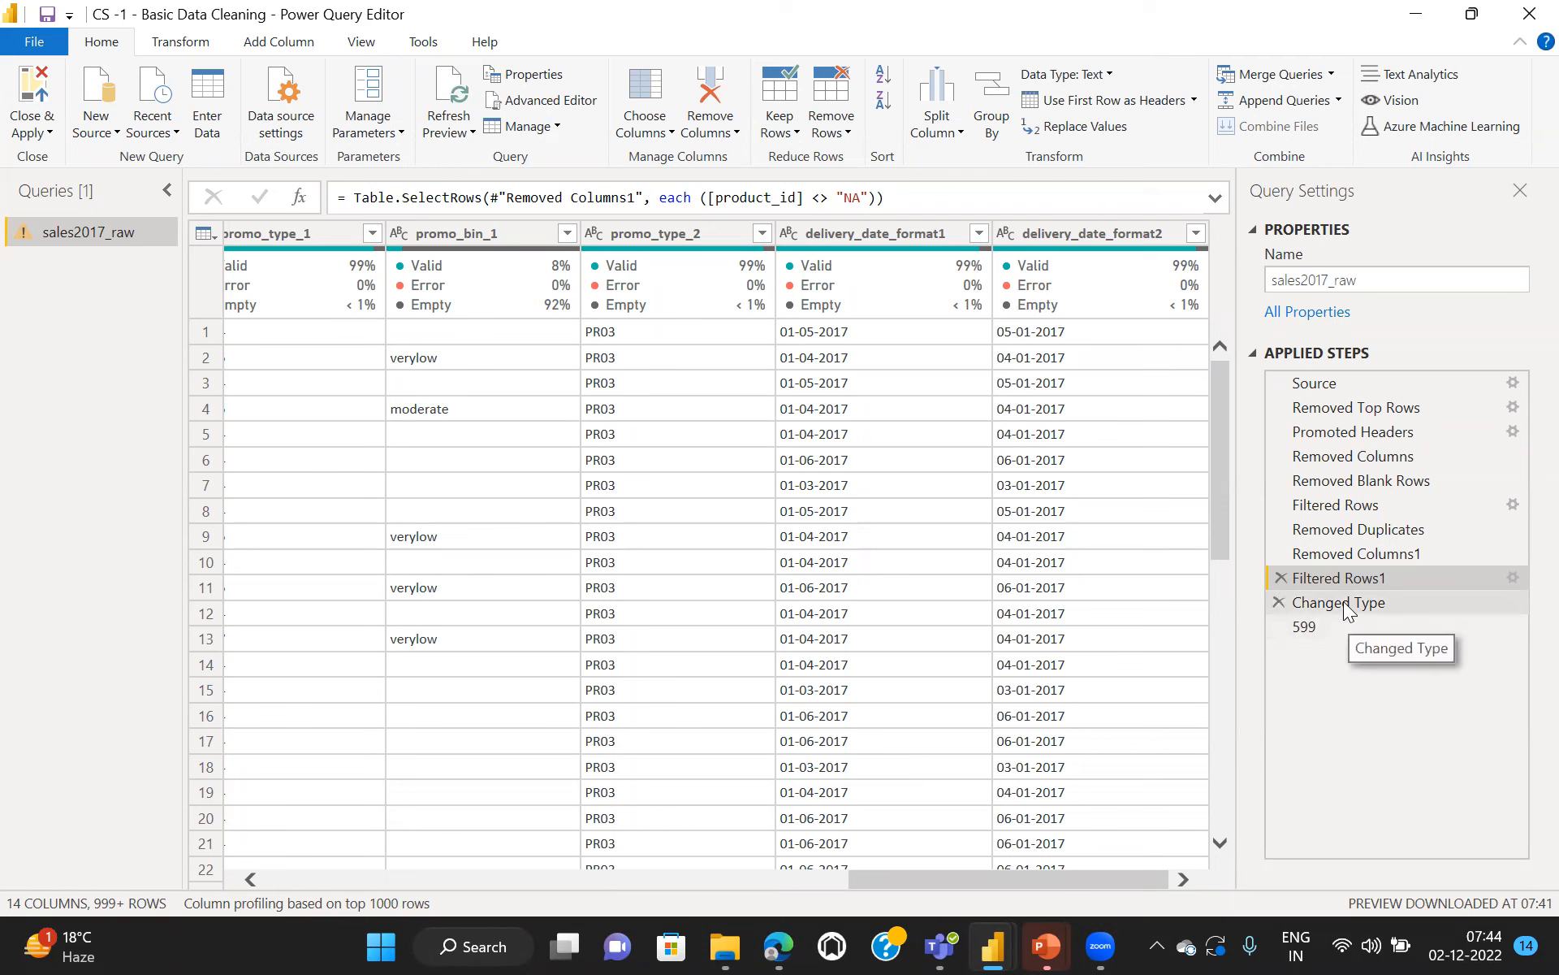
left_click(1280, 628)
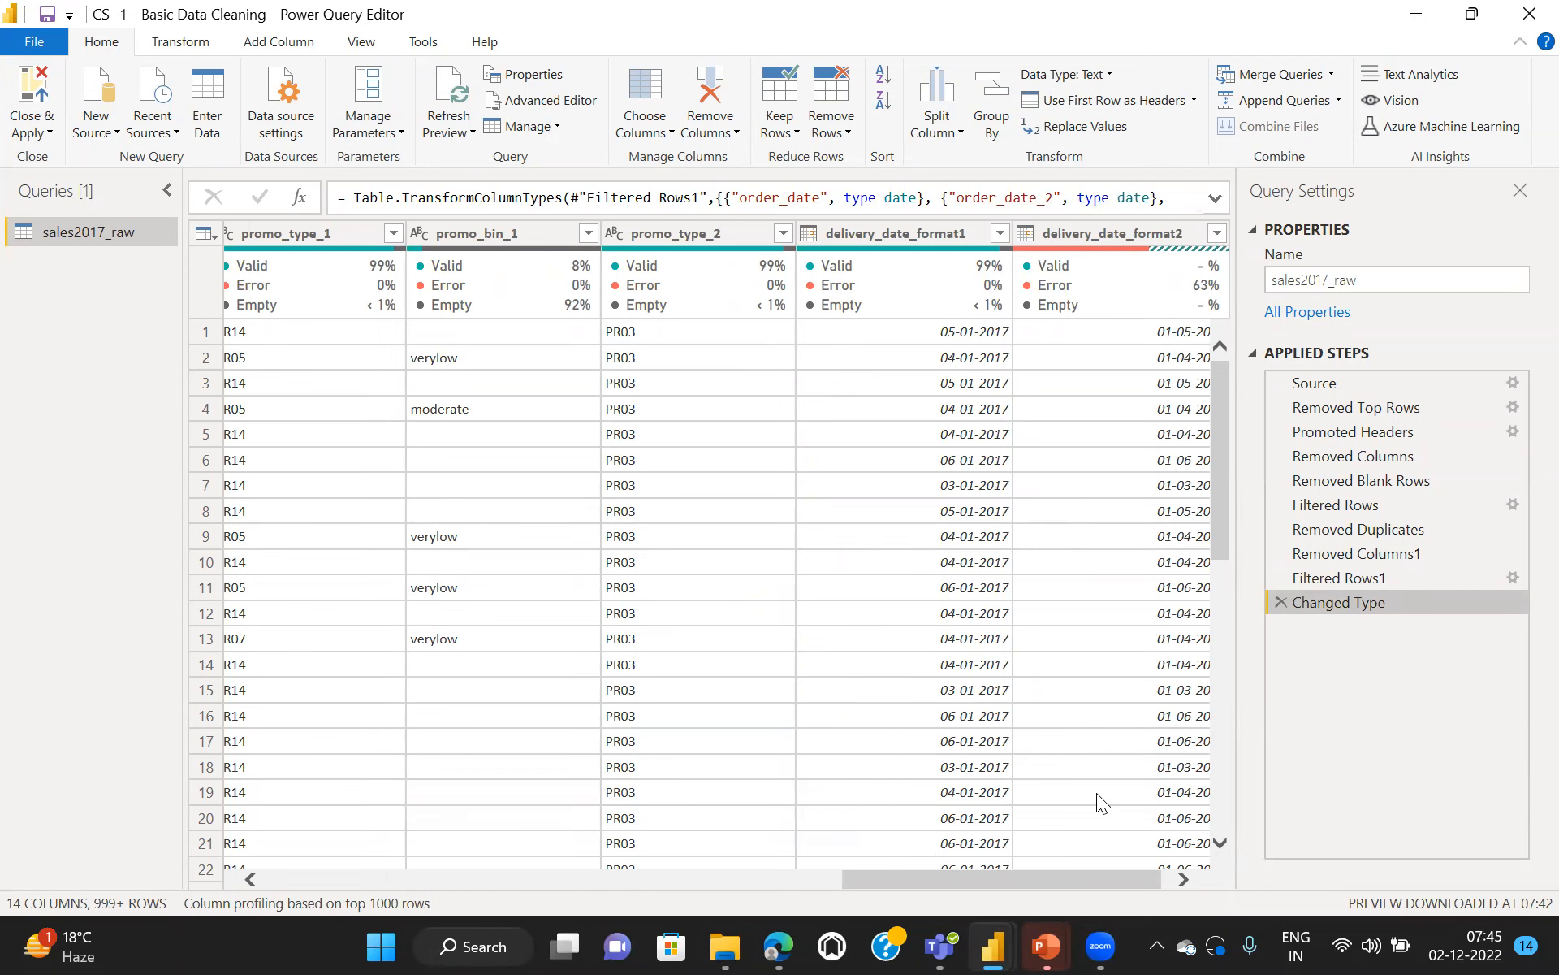
Step: Compare the delivery date values between the Filtered Rows1 and Changed Type steps
scroll(1096, 794, "left", 3)
scroll(1097, 793, "right", 3)
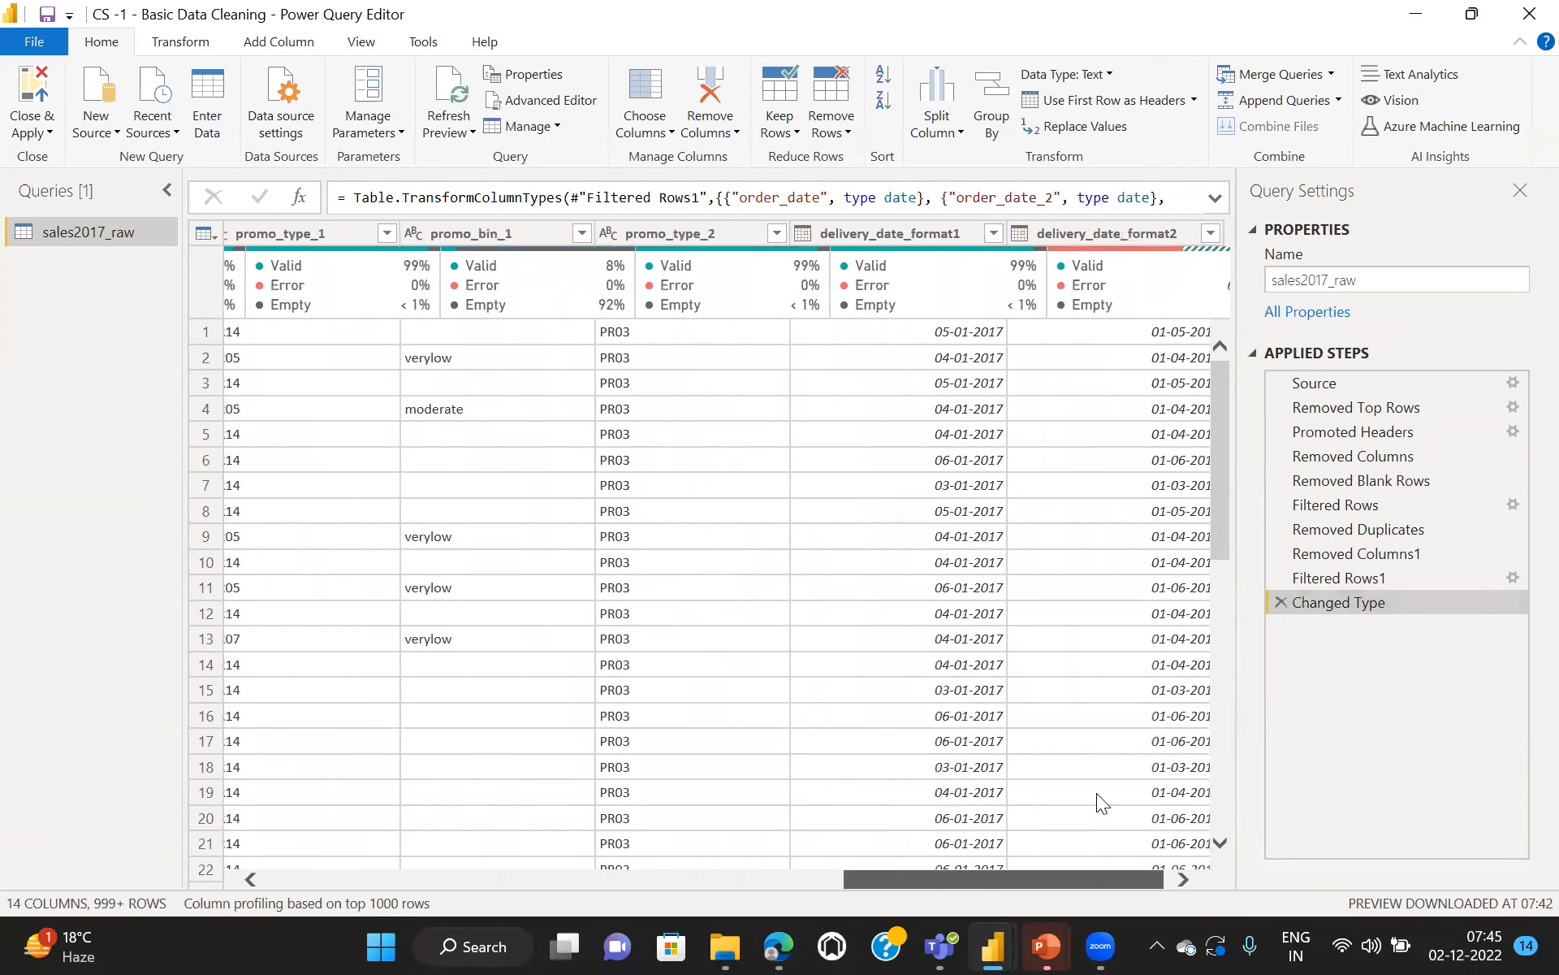
left_click(1293, 578)
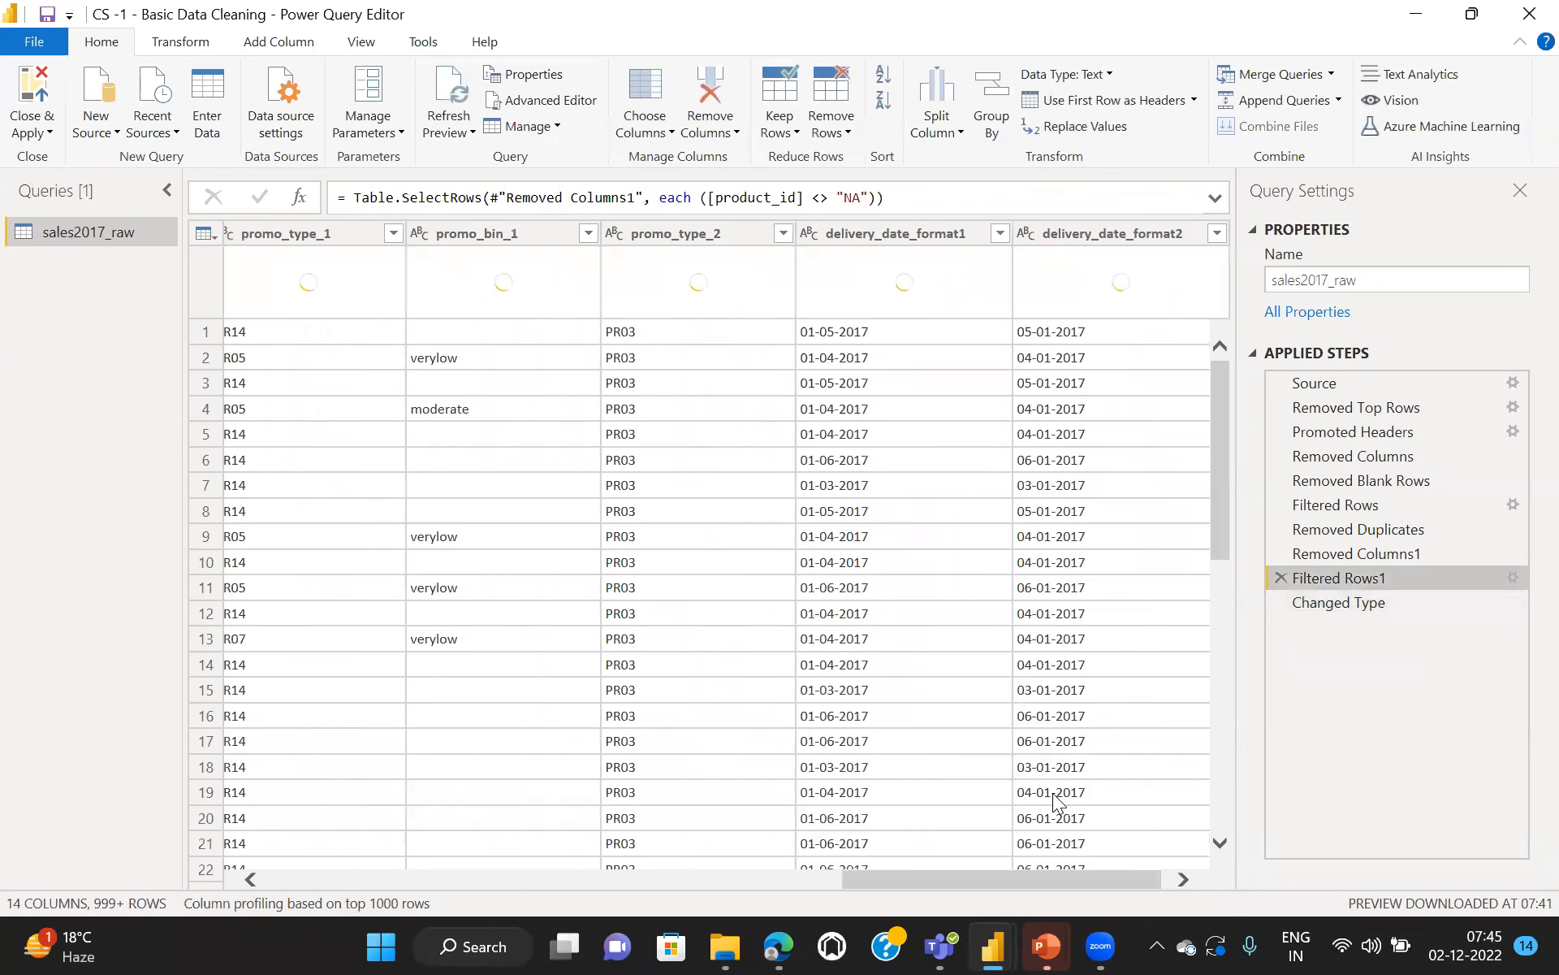
scroll(1053, 798, "right", 1)
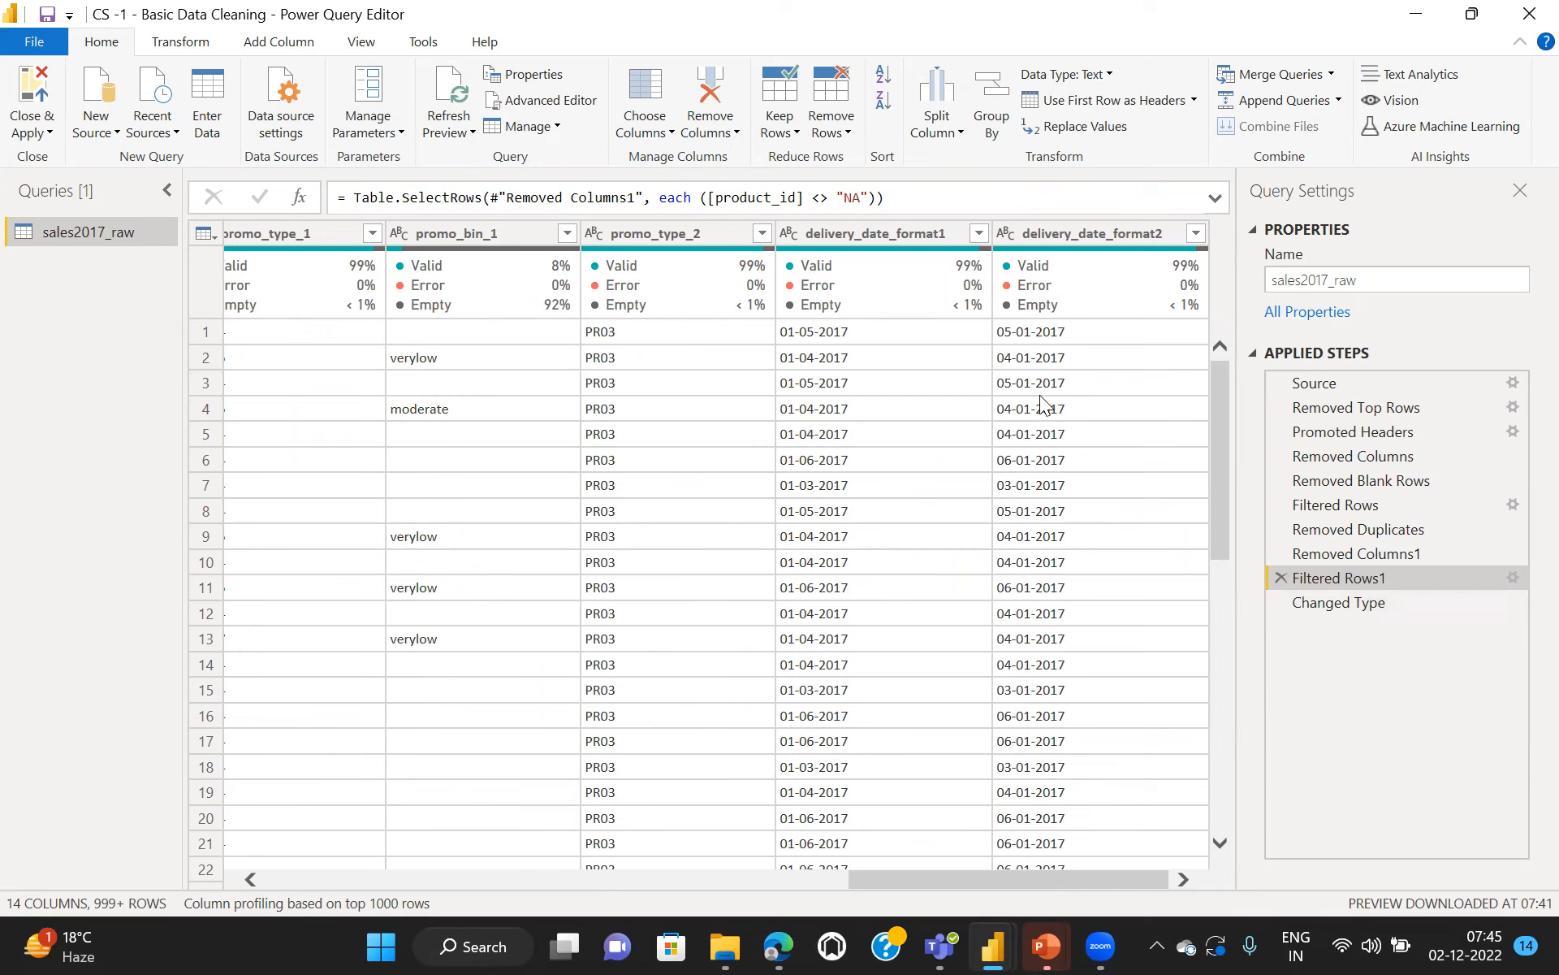
left_click(1359, 606)
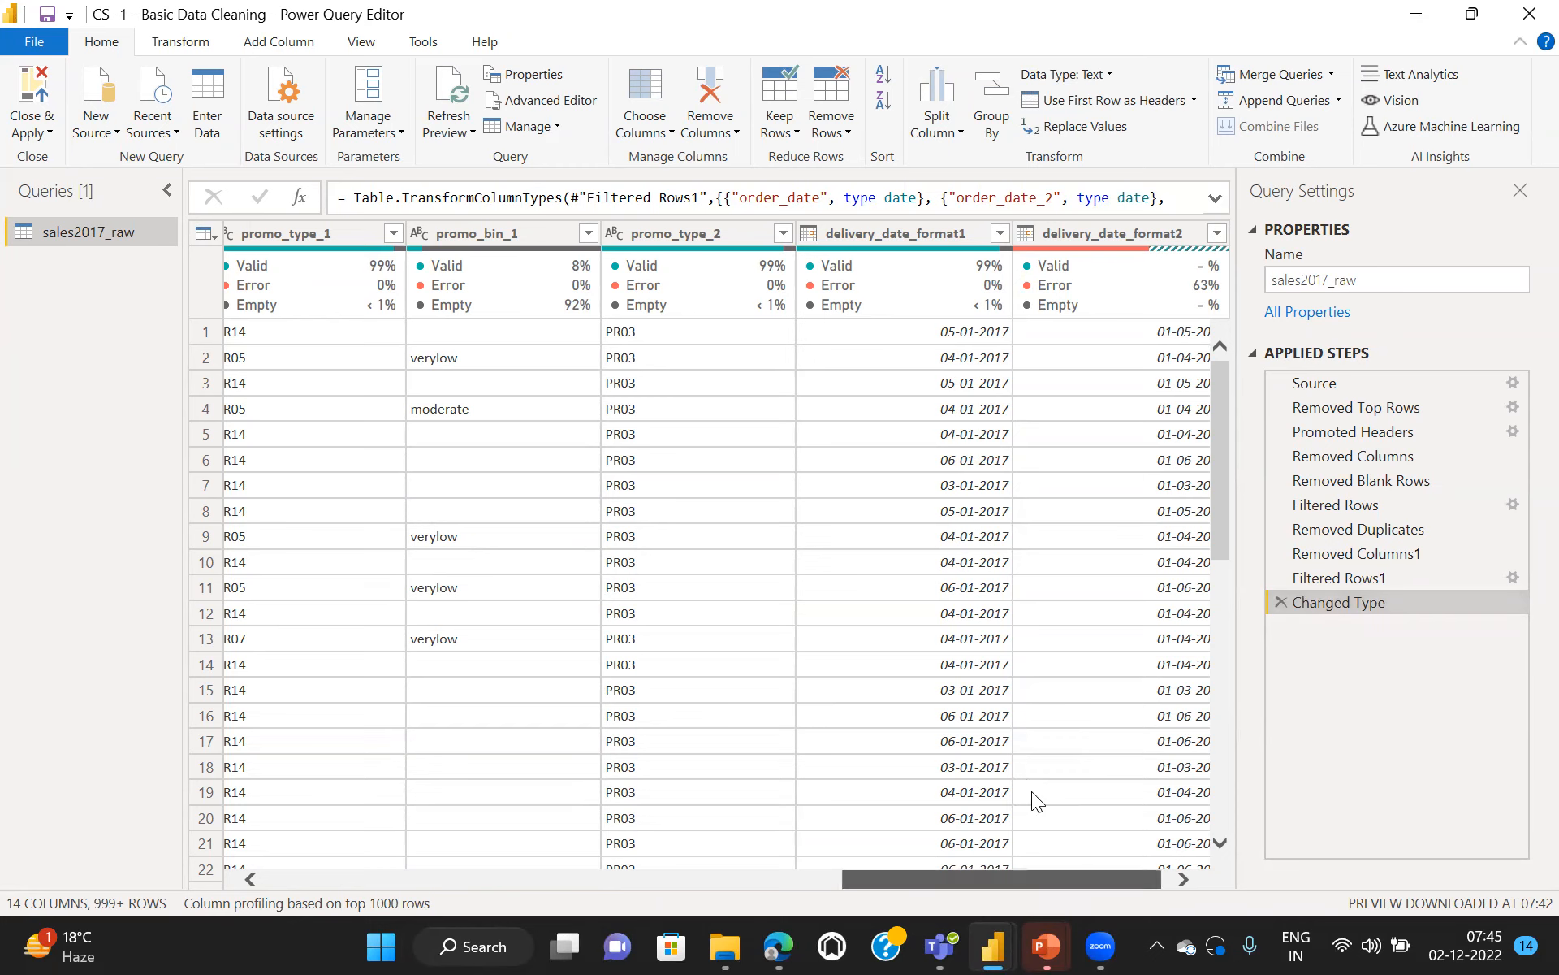
scroll(1032, 791, "right", 1)
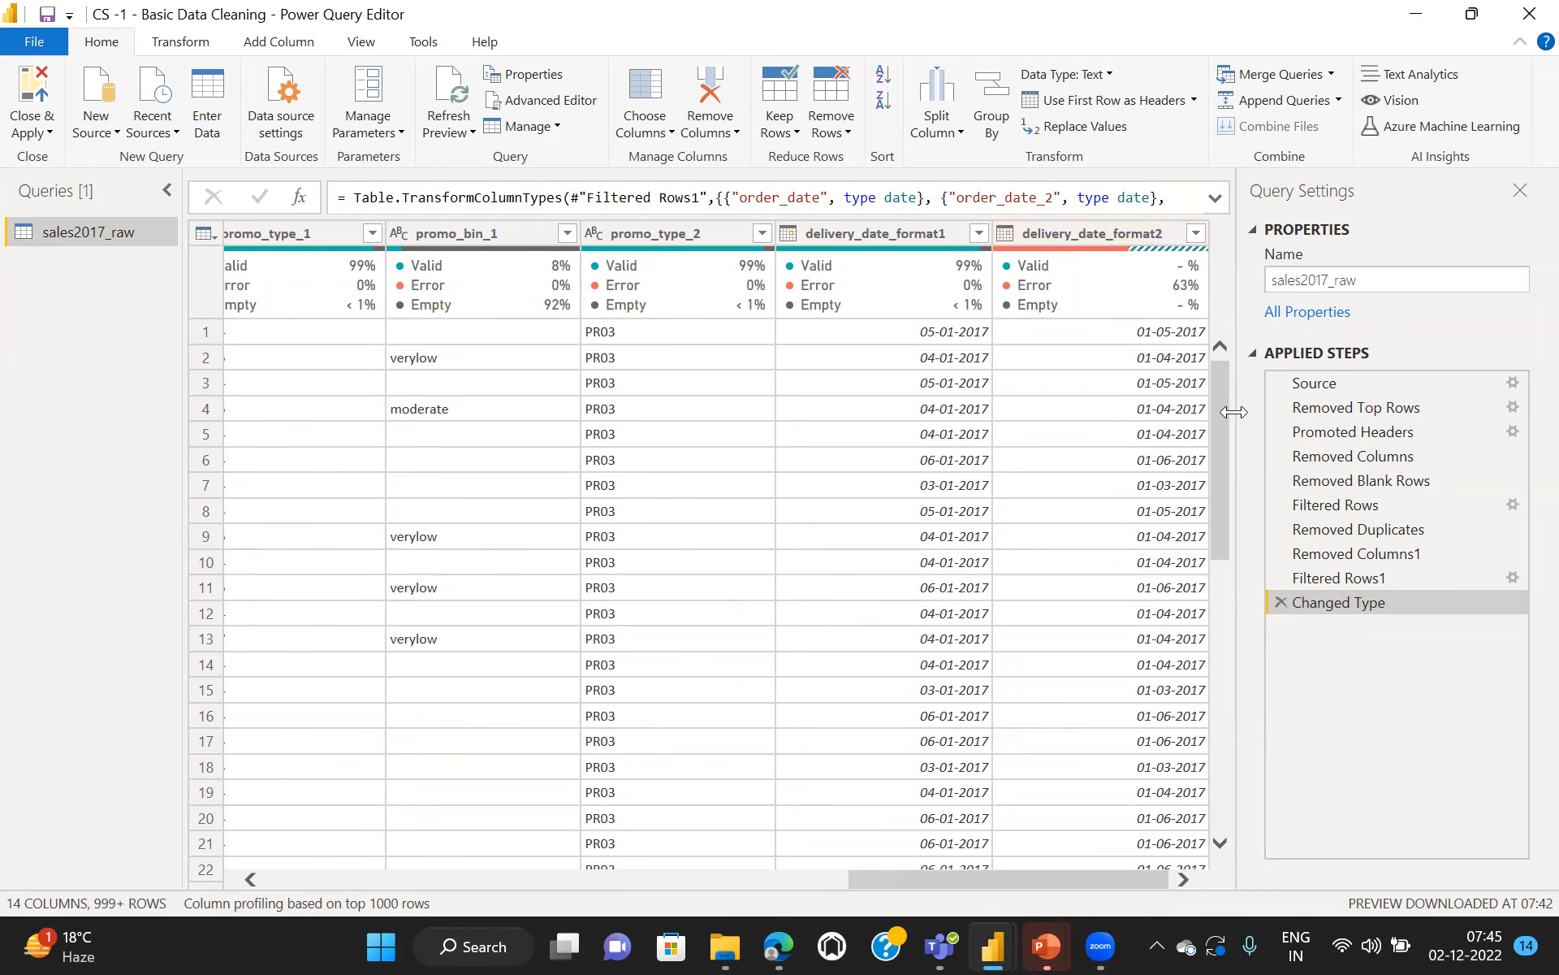
Step: Inspect the error details of delivery_date_format2 for order 340 and remove the resulting drill-down step
left_click_drag(1214, 435, 1220, 799)
left_click(1012, 623)
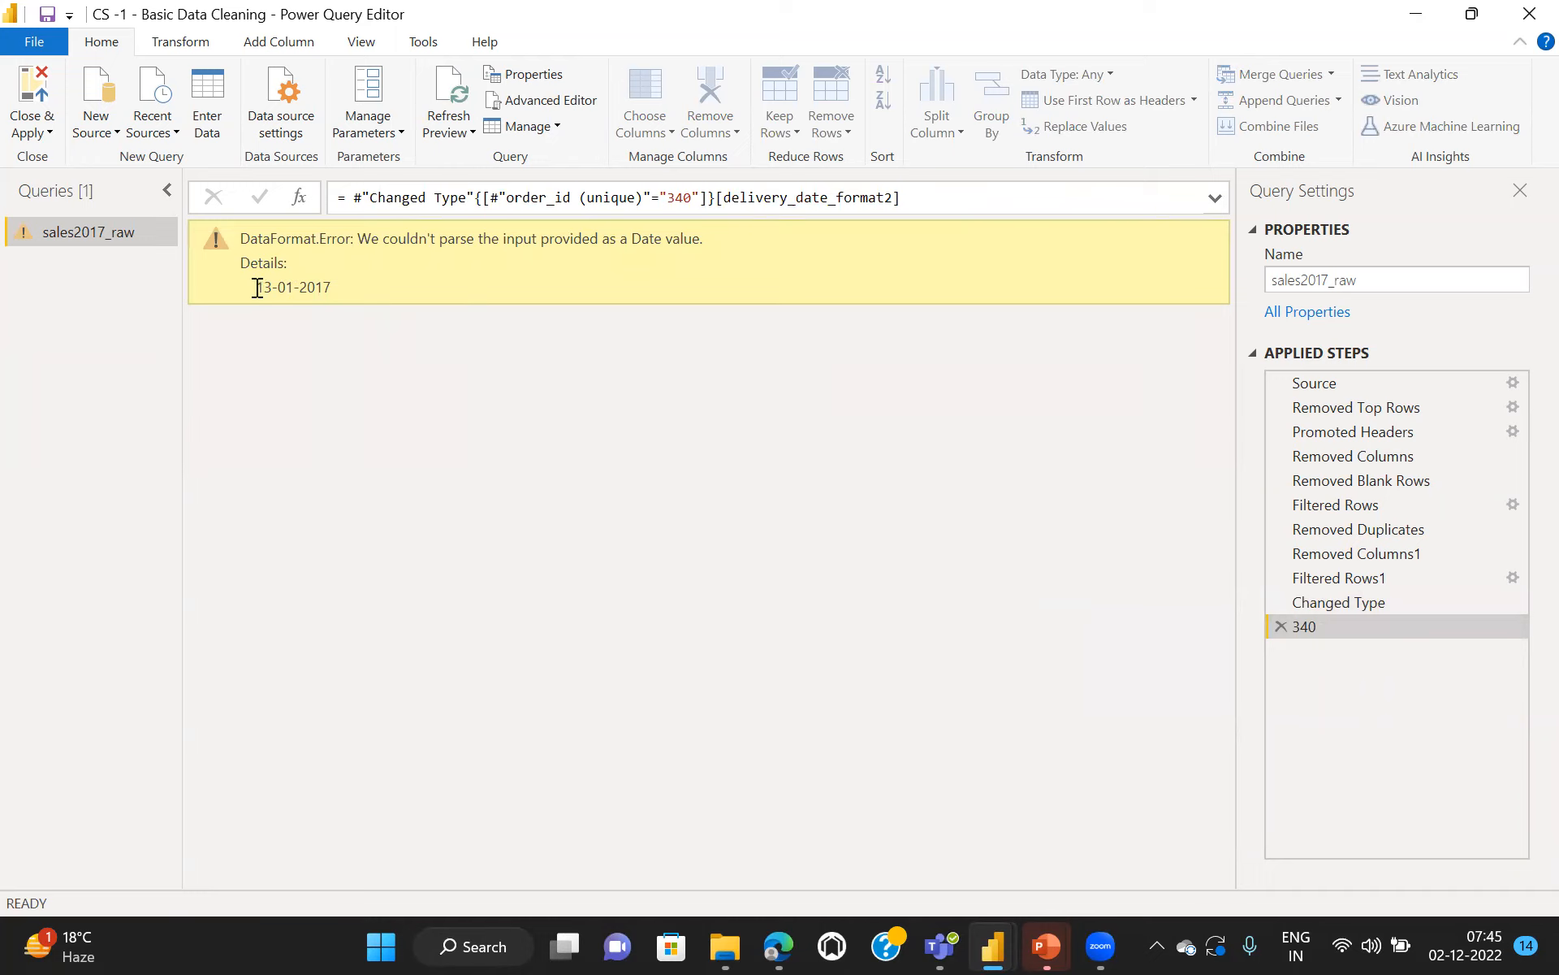
left_click_drag(257, 288, 346, 281)
left_click(331, 287)
left_click_drag(331, 288, 256, 286)
left_click(331, 286)
left_click_drag(330, 286, 262, 287)
left_click(1277, 626)
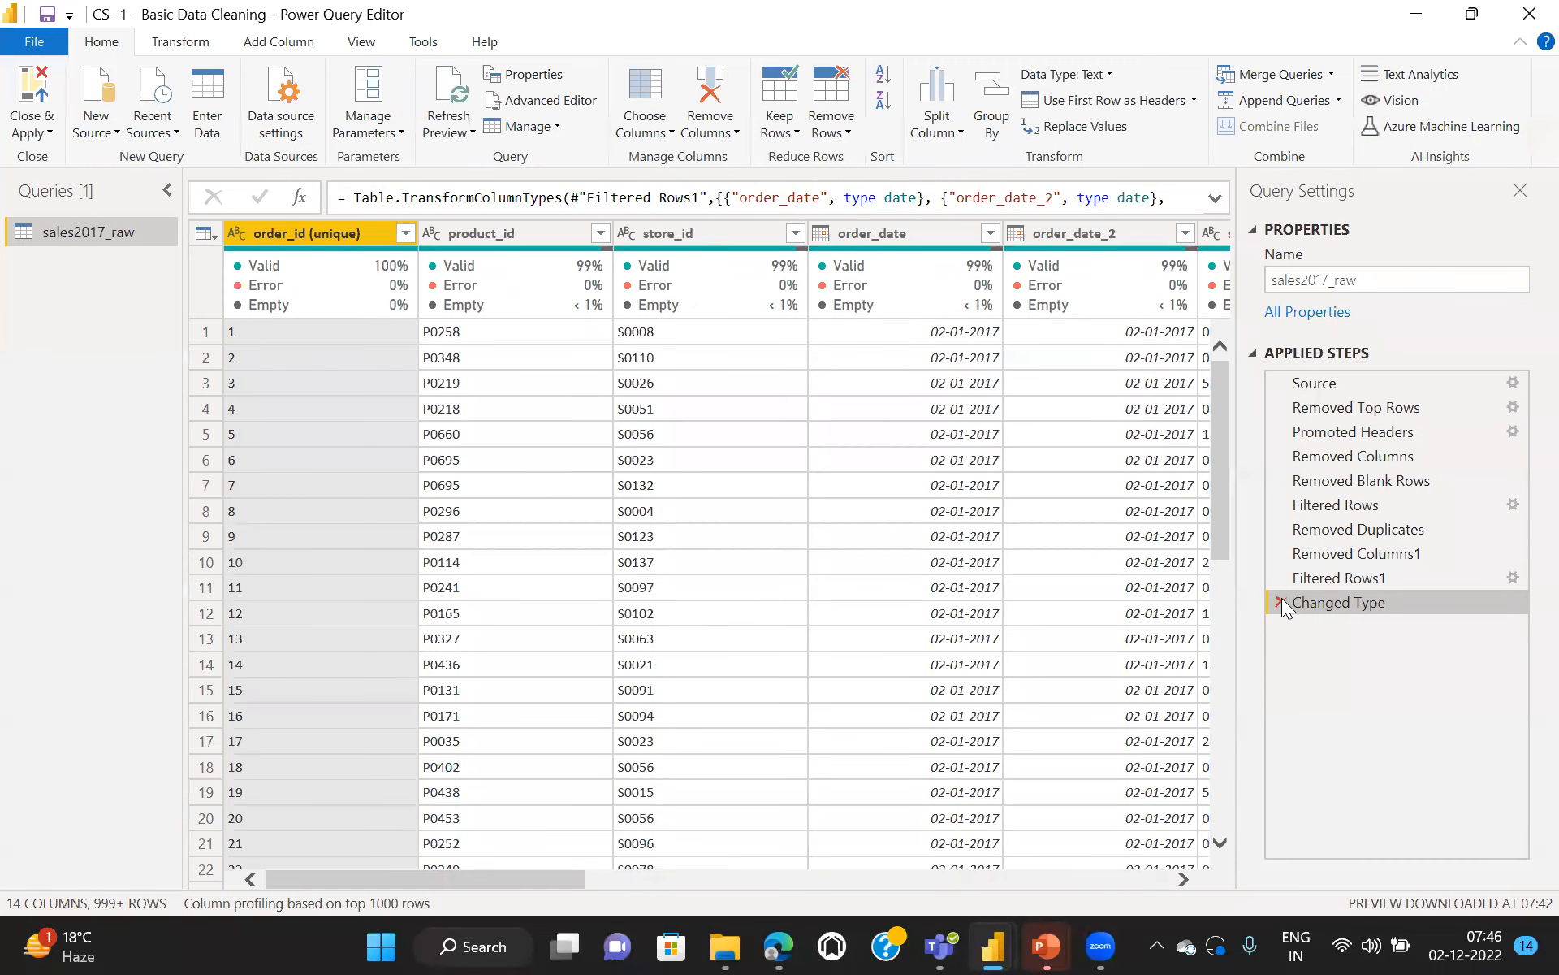
Step: Delete the existing Changed Type step and convert only order_date, order_date_2 and delivery_date_format1 to the Date type
left_click(1280, 601)
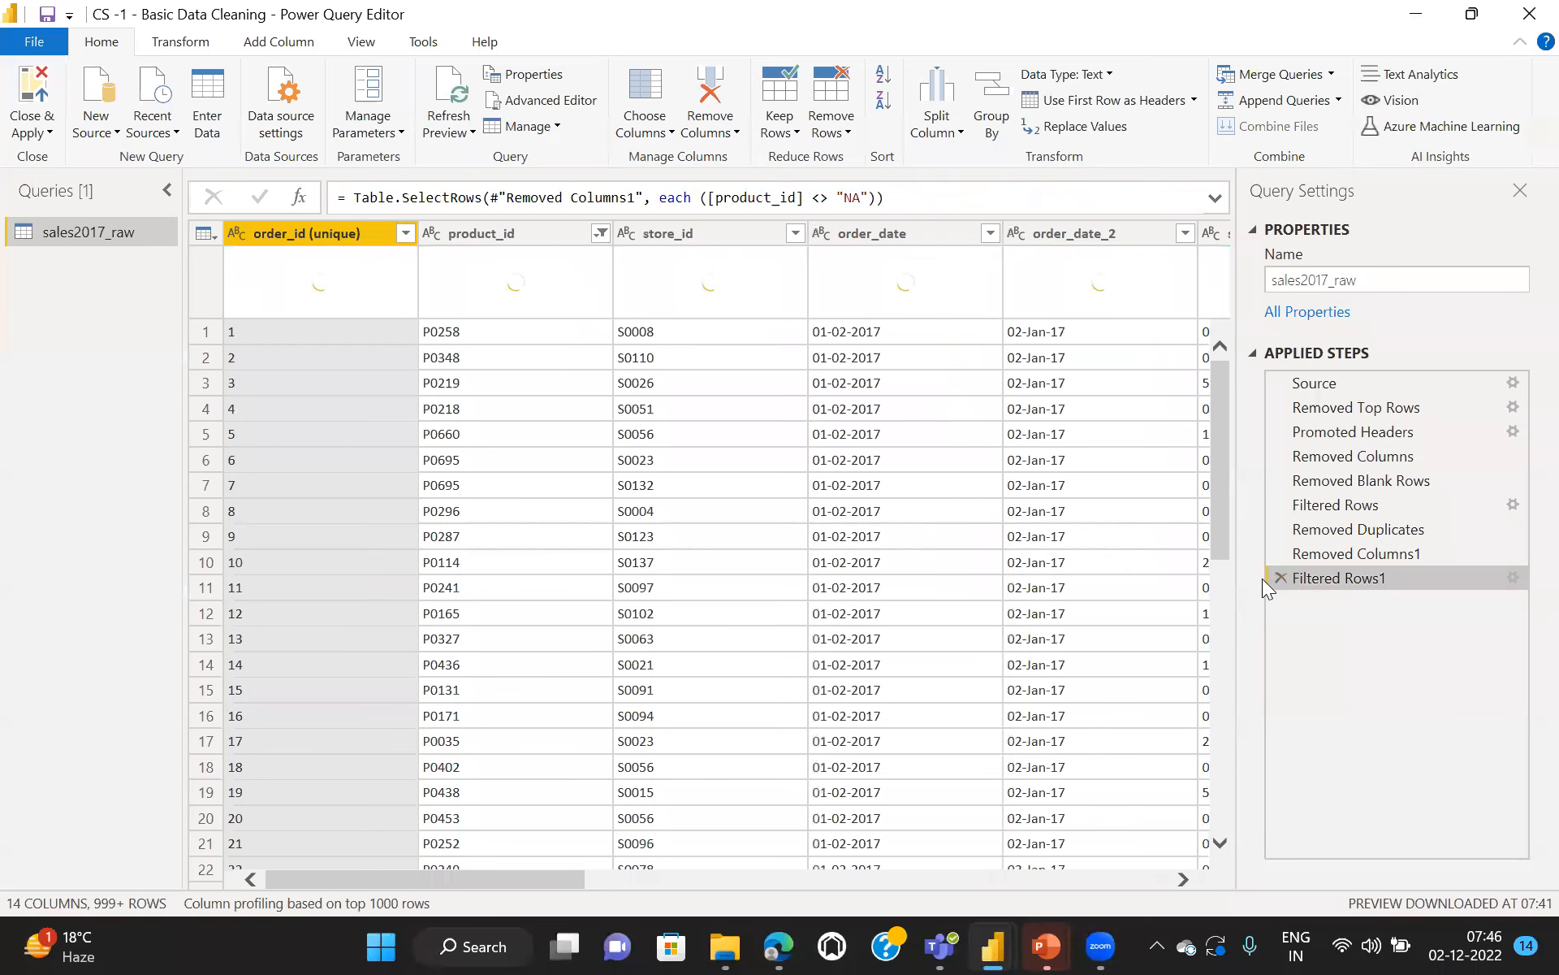
left_click(902, 233)
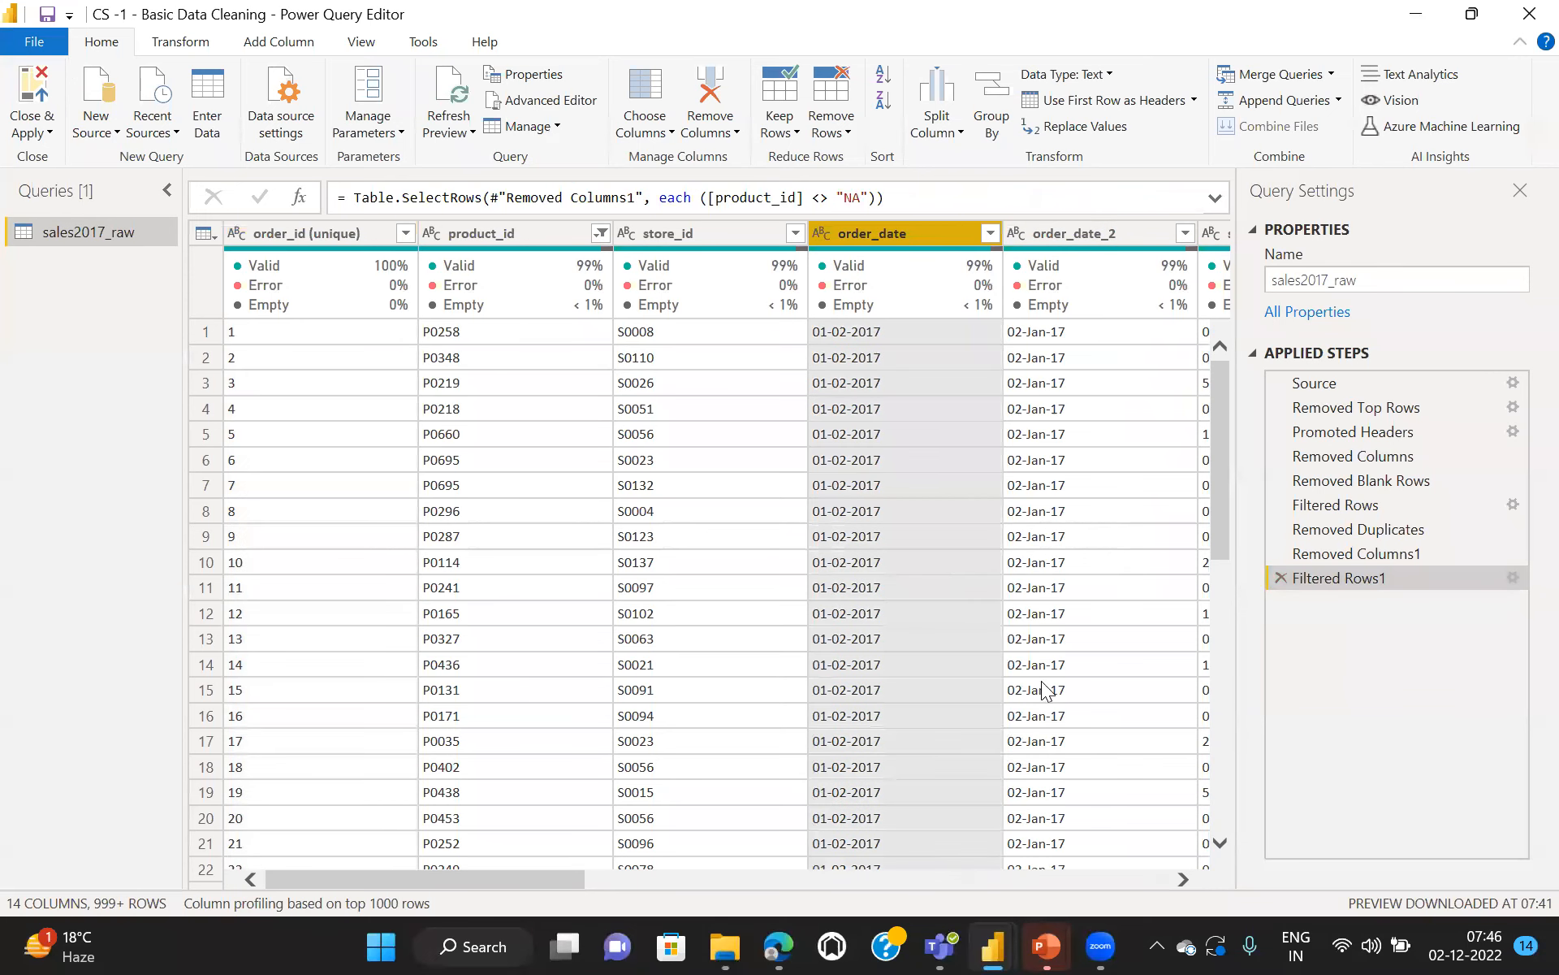
scroll(878, 799, "right", 5)
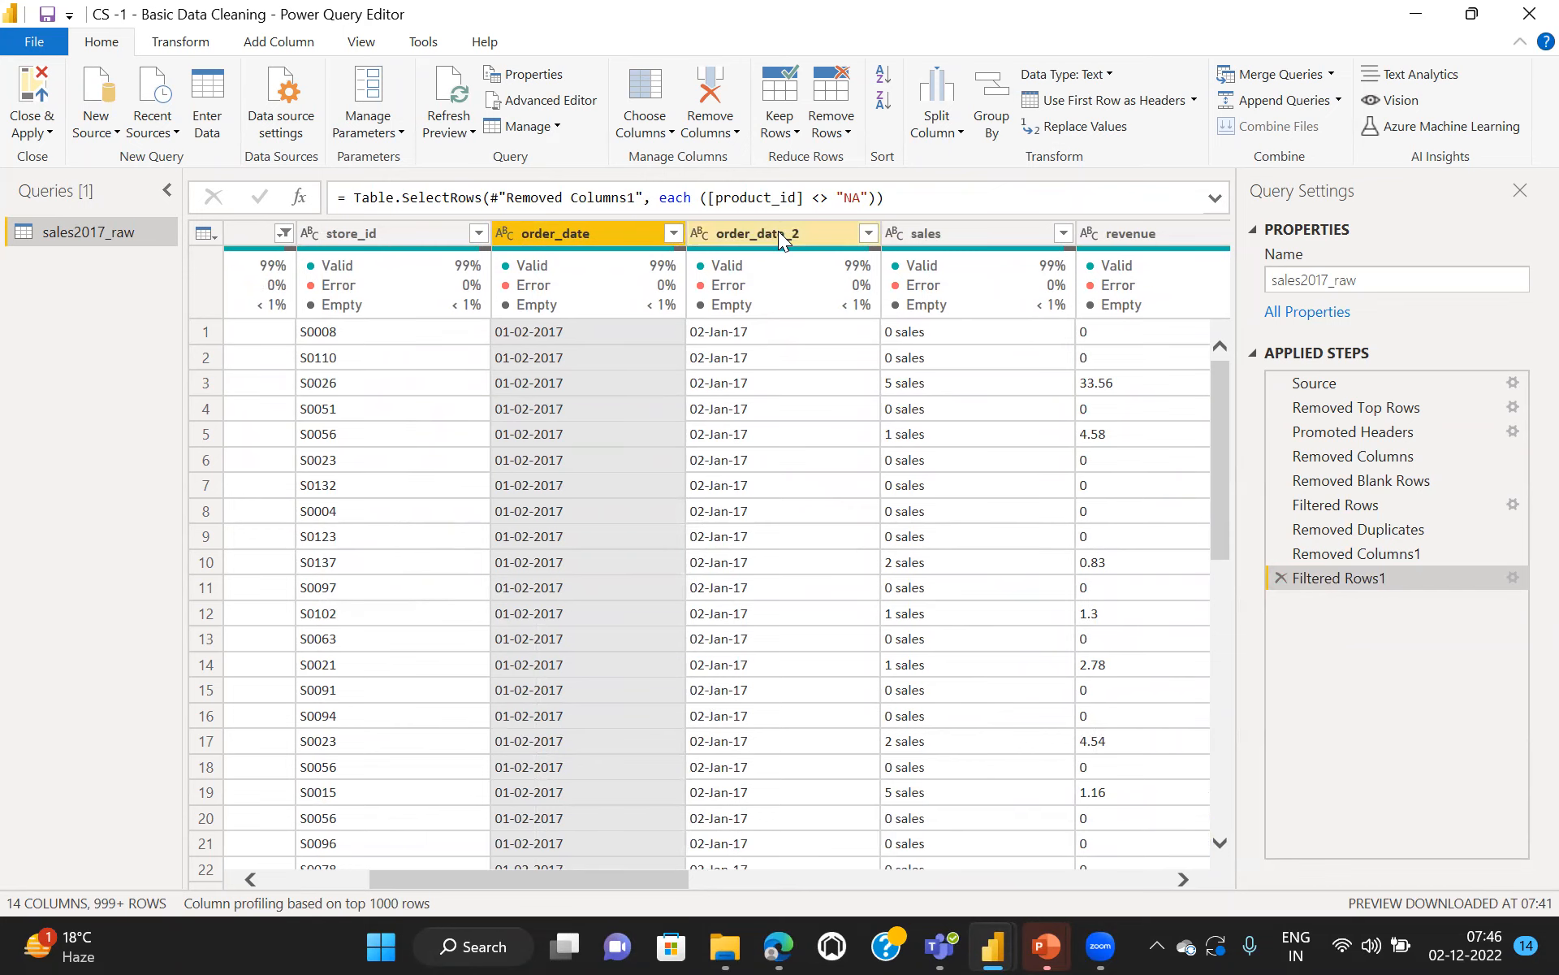
left_click(779, 230, "ctrl")
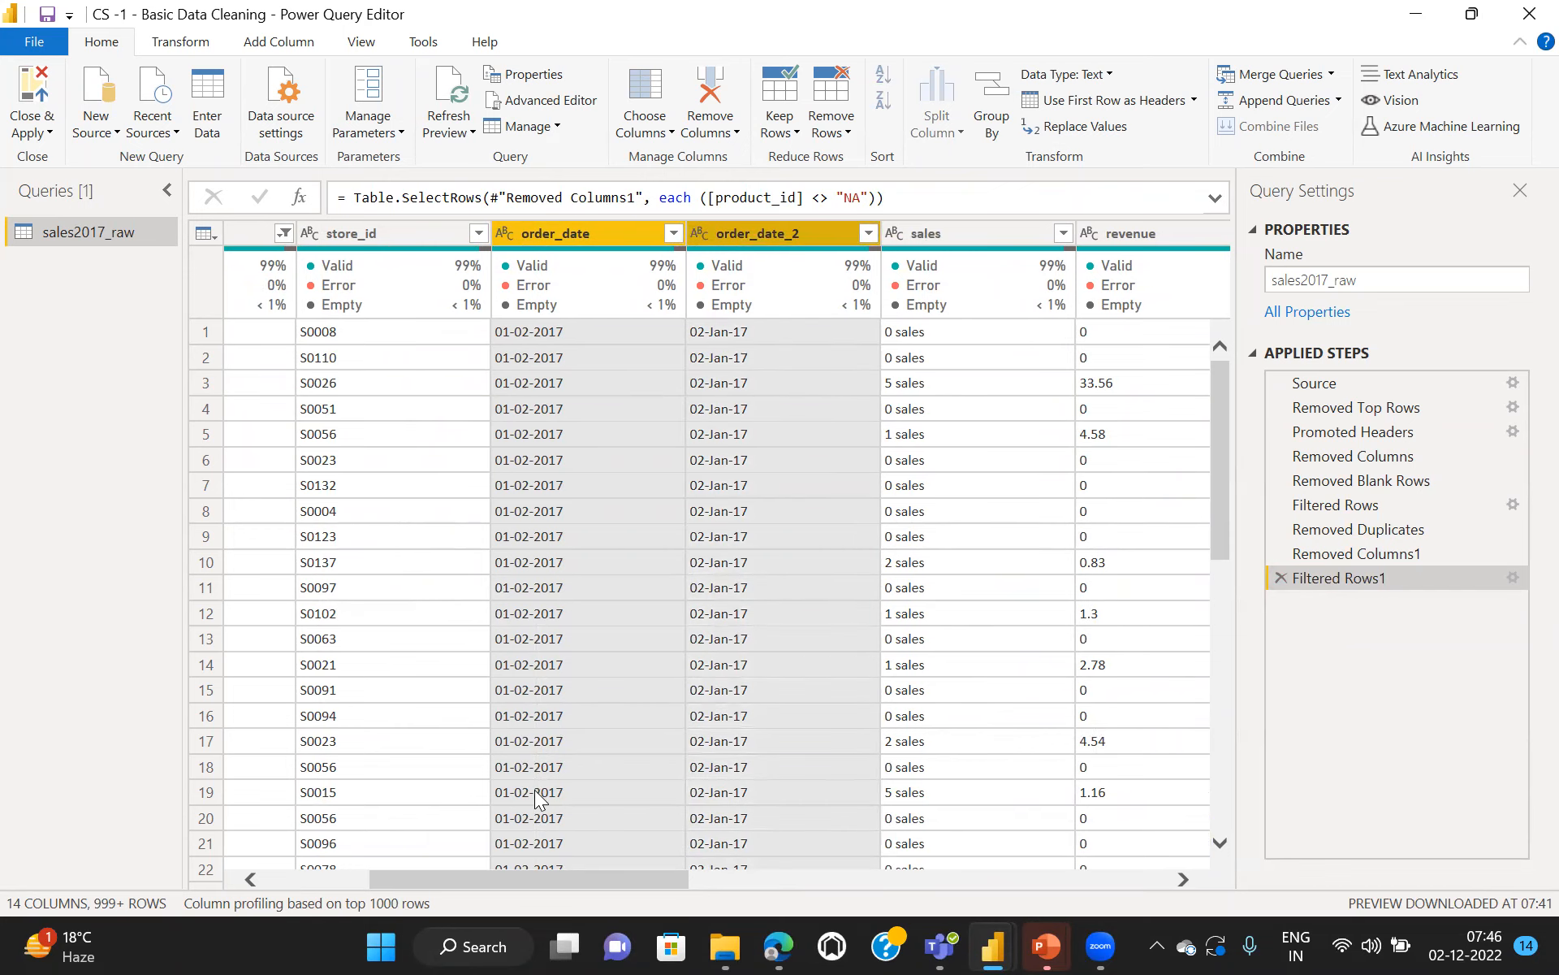
scroll(536, 797, "right", 5)
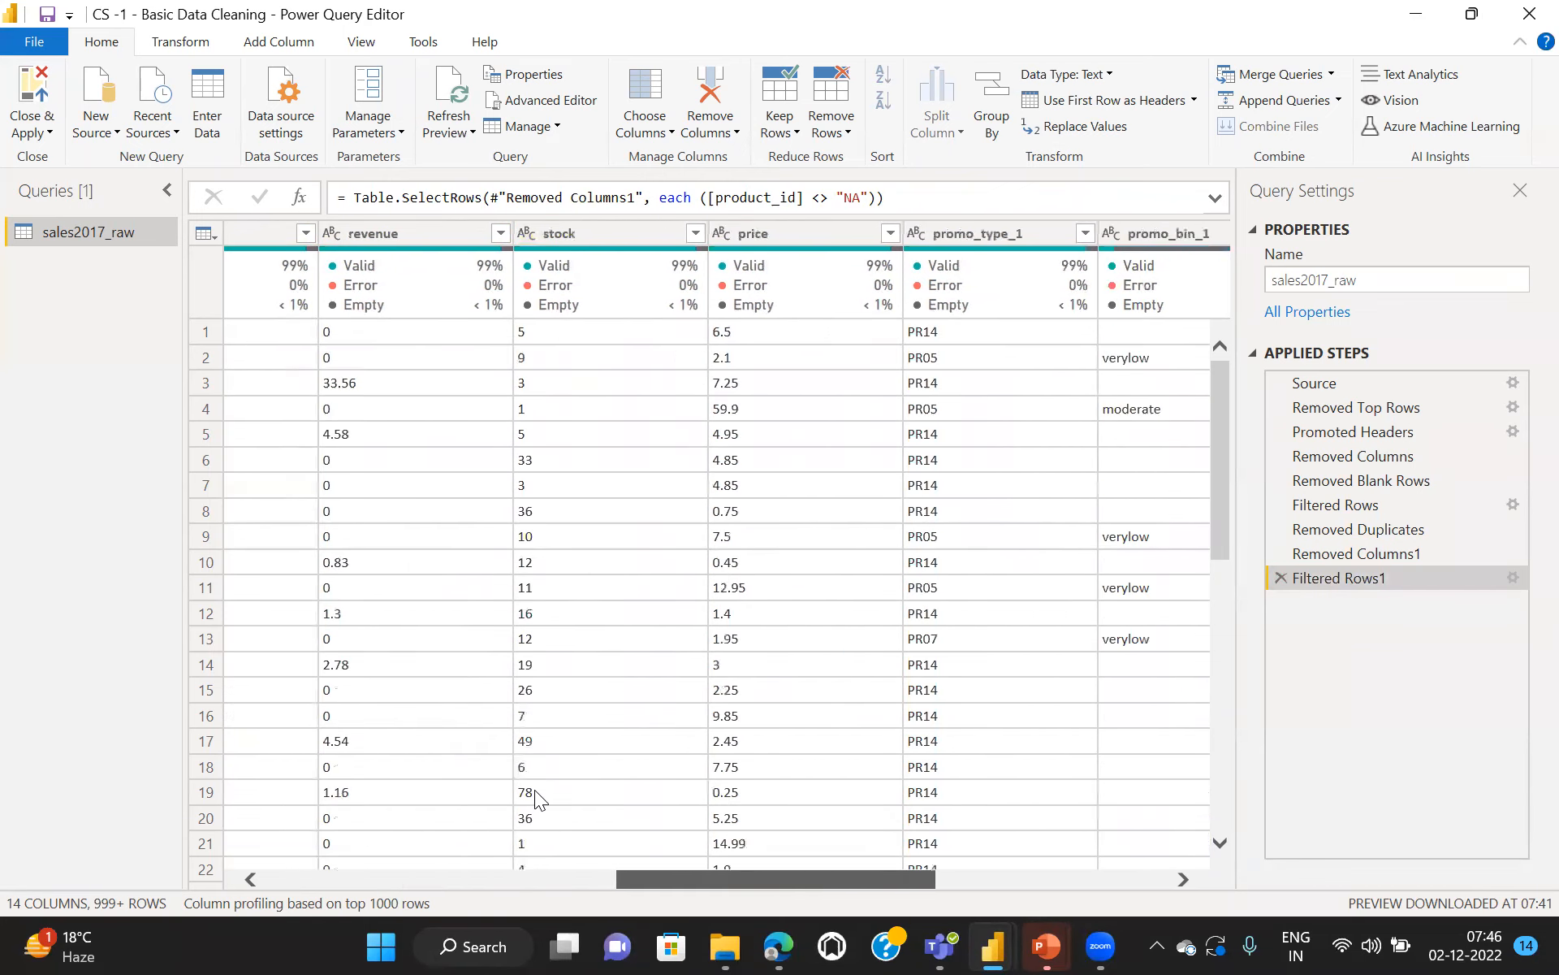
scroll(536, 798, "right", 3)
scroll(535, 790, "right", 5)
left_click(877, 234, "ctrl")
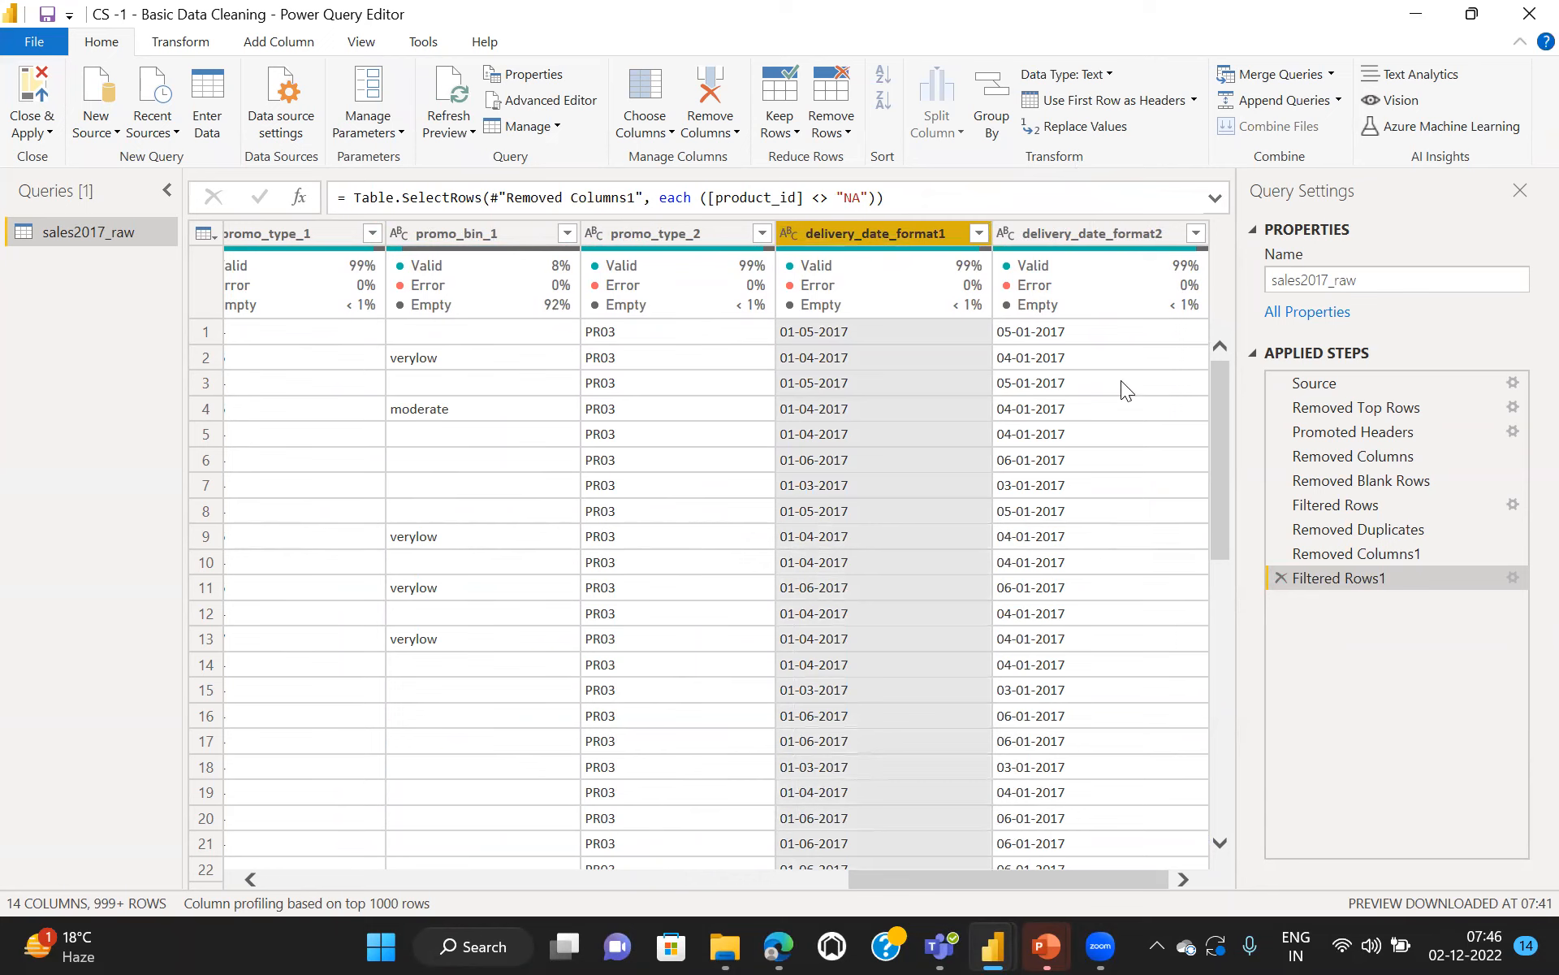
right_click(853, 230)
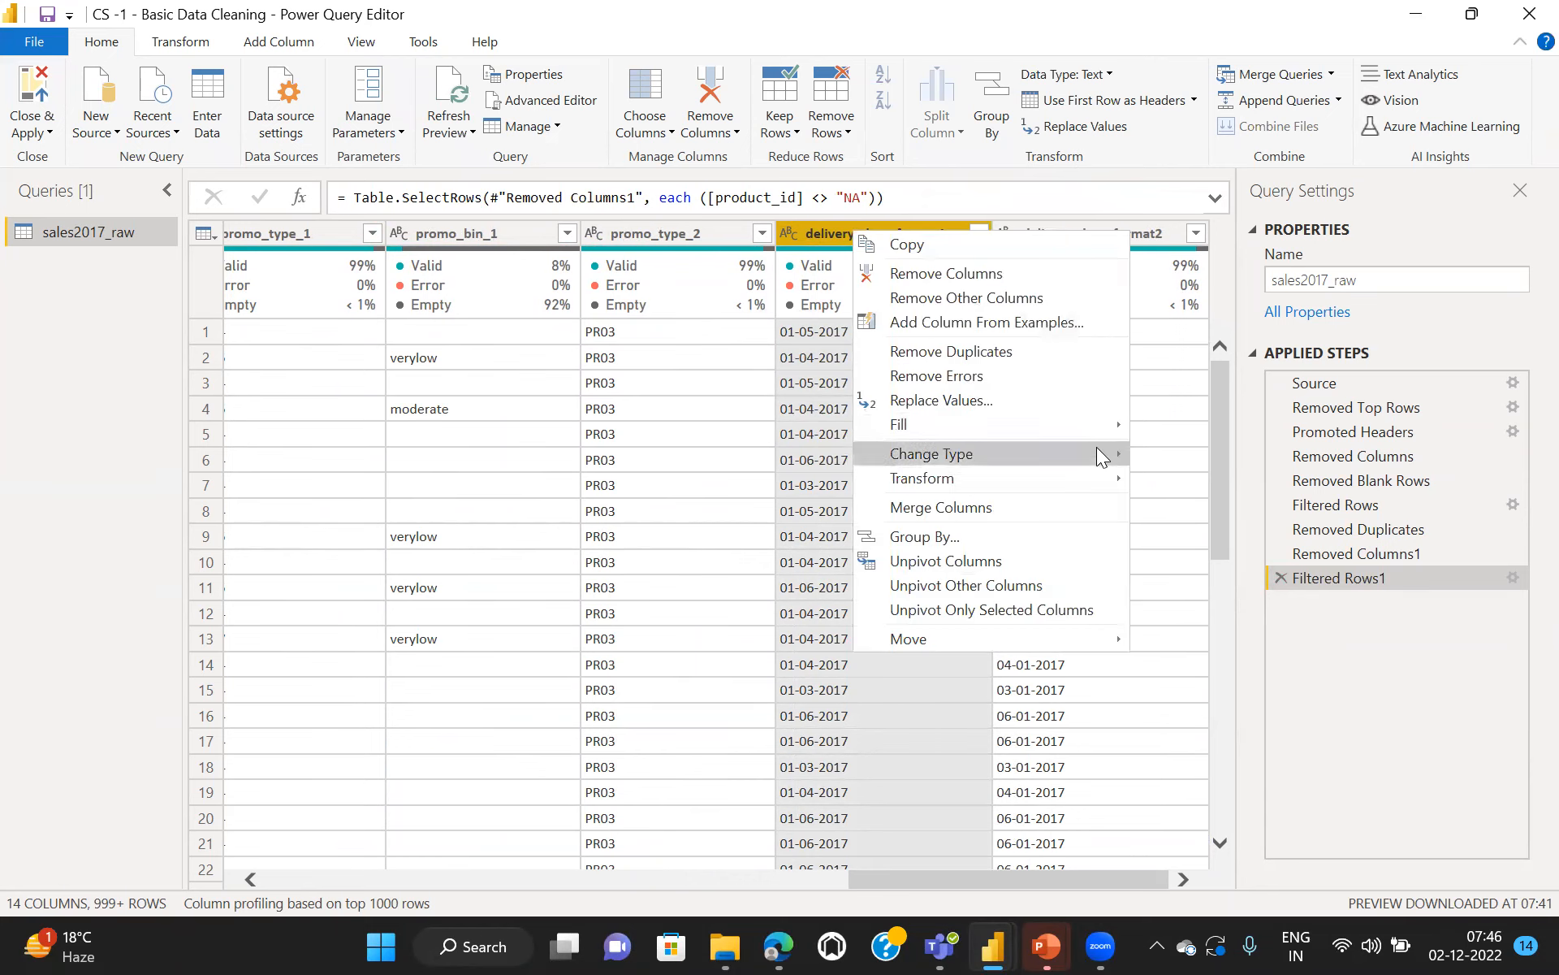
mouse_move(1102, 451)
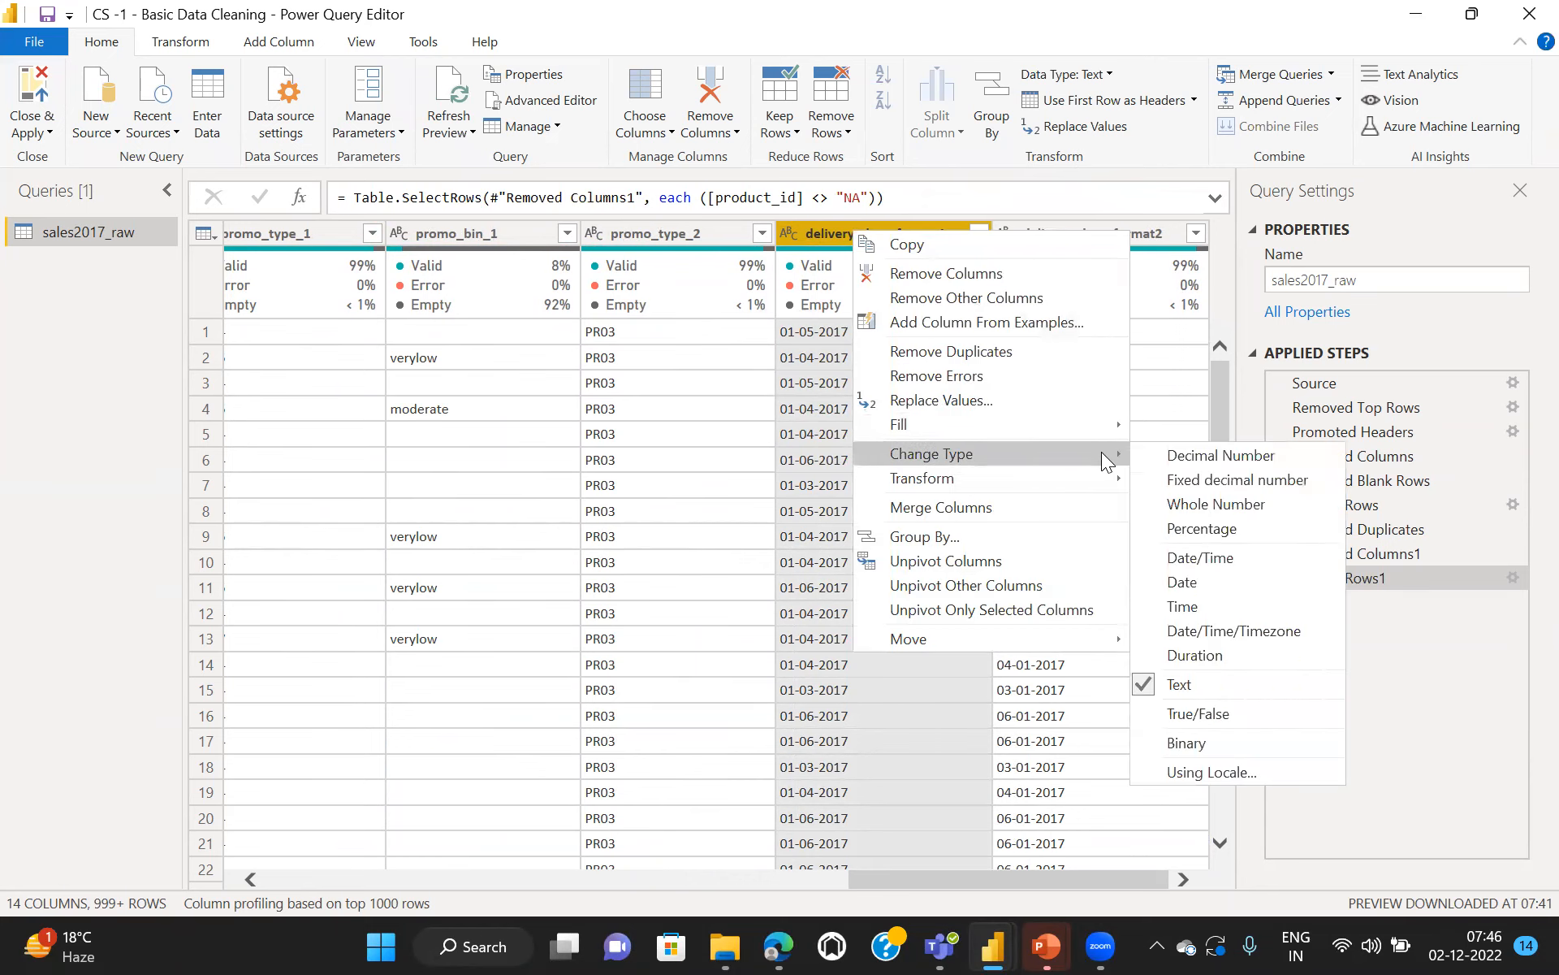
left_click(1202, 580)
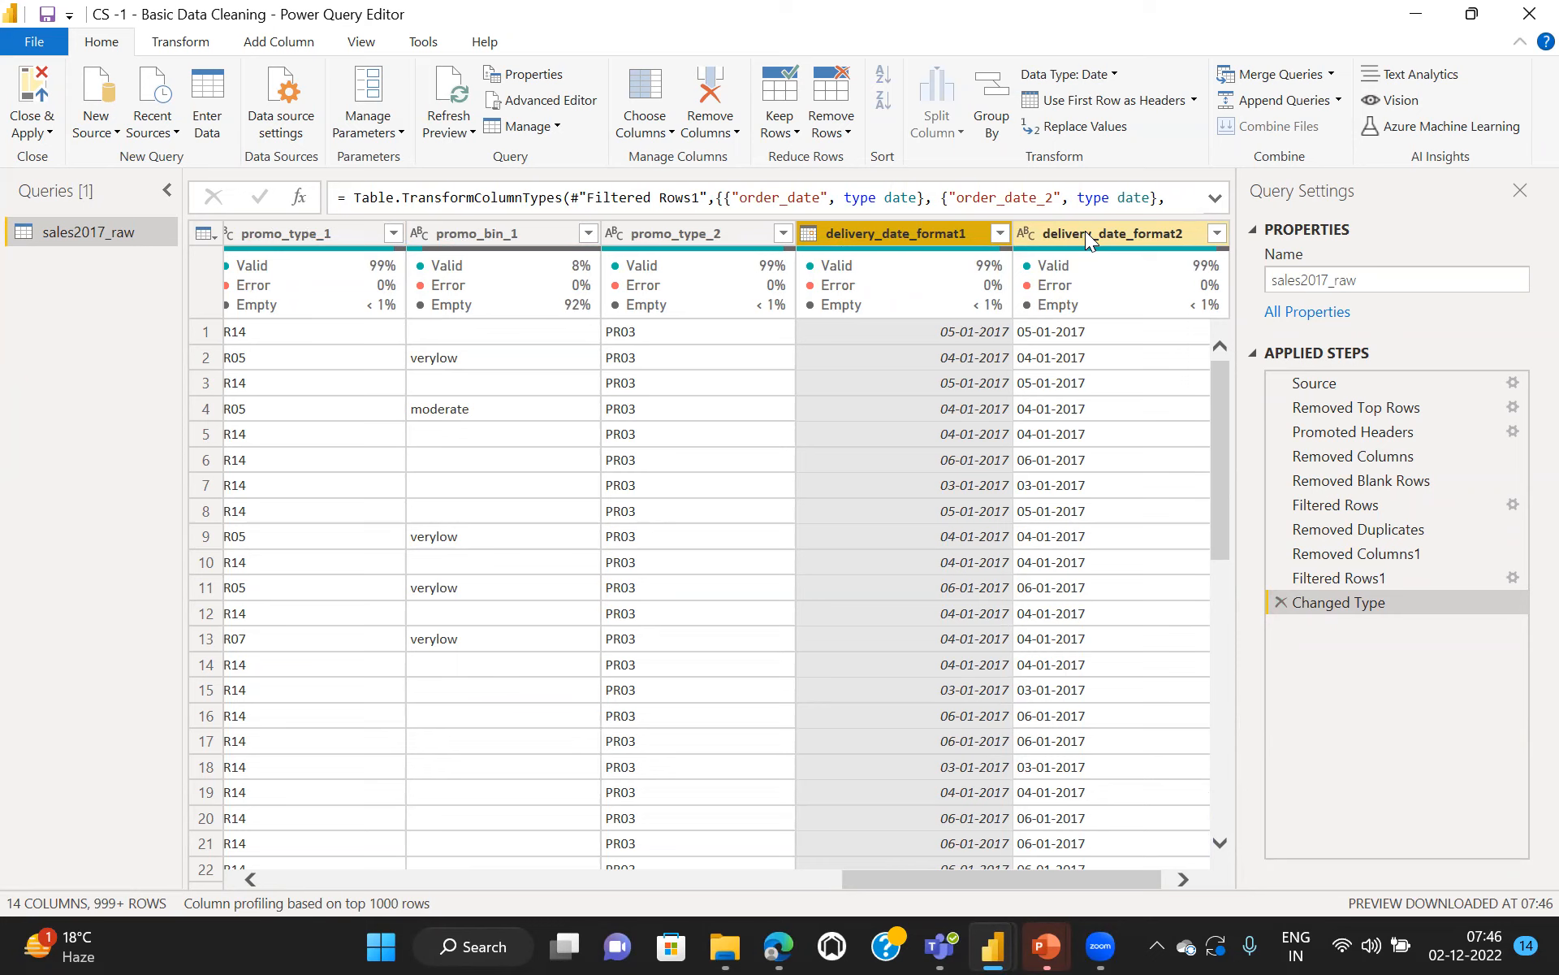
Step: Convert the delivery_date_format2 column to the Date type using the English (India) locale and check its rows for errors
left_click(1025, 234)
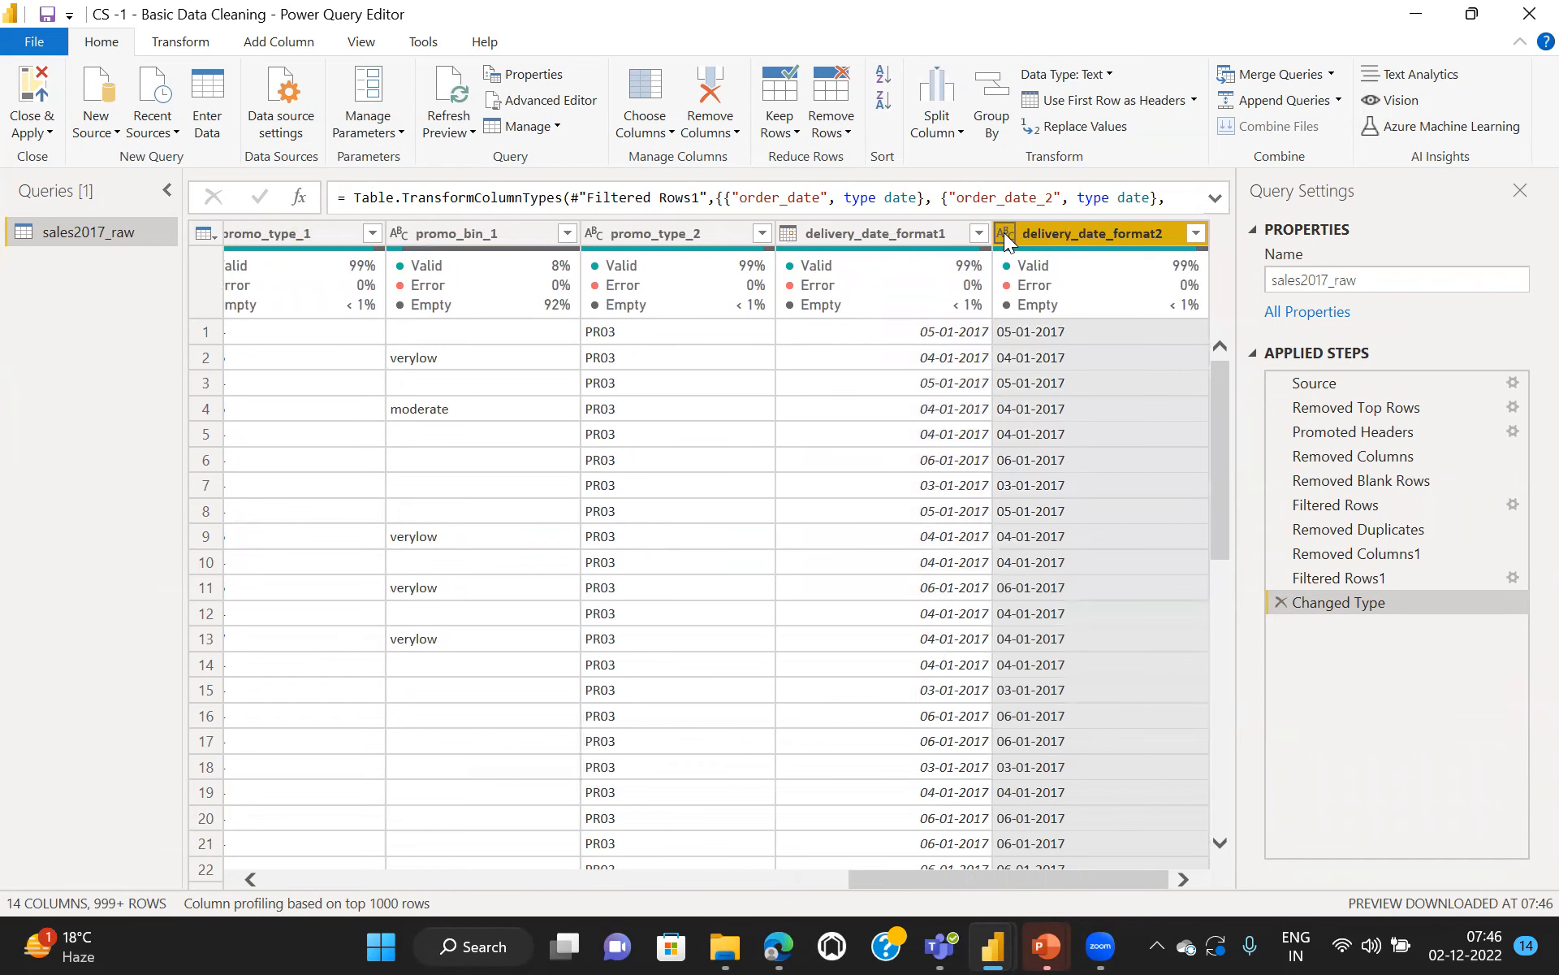
left_click(1004, 233)
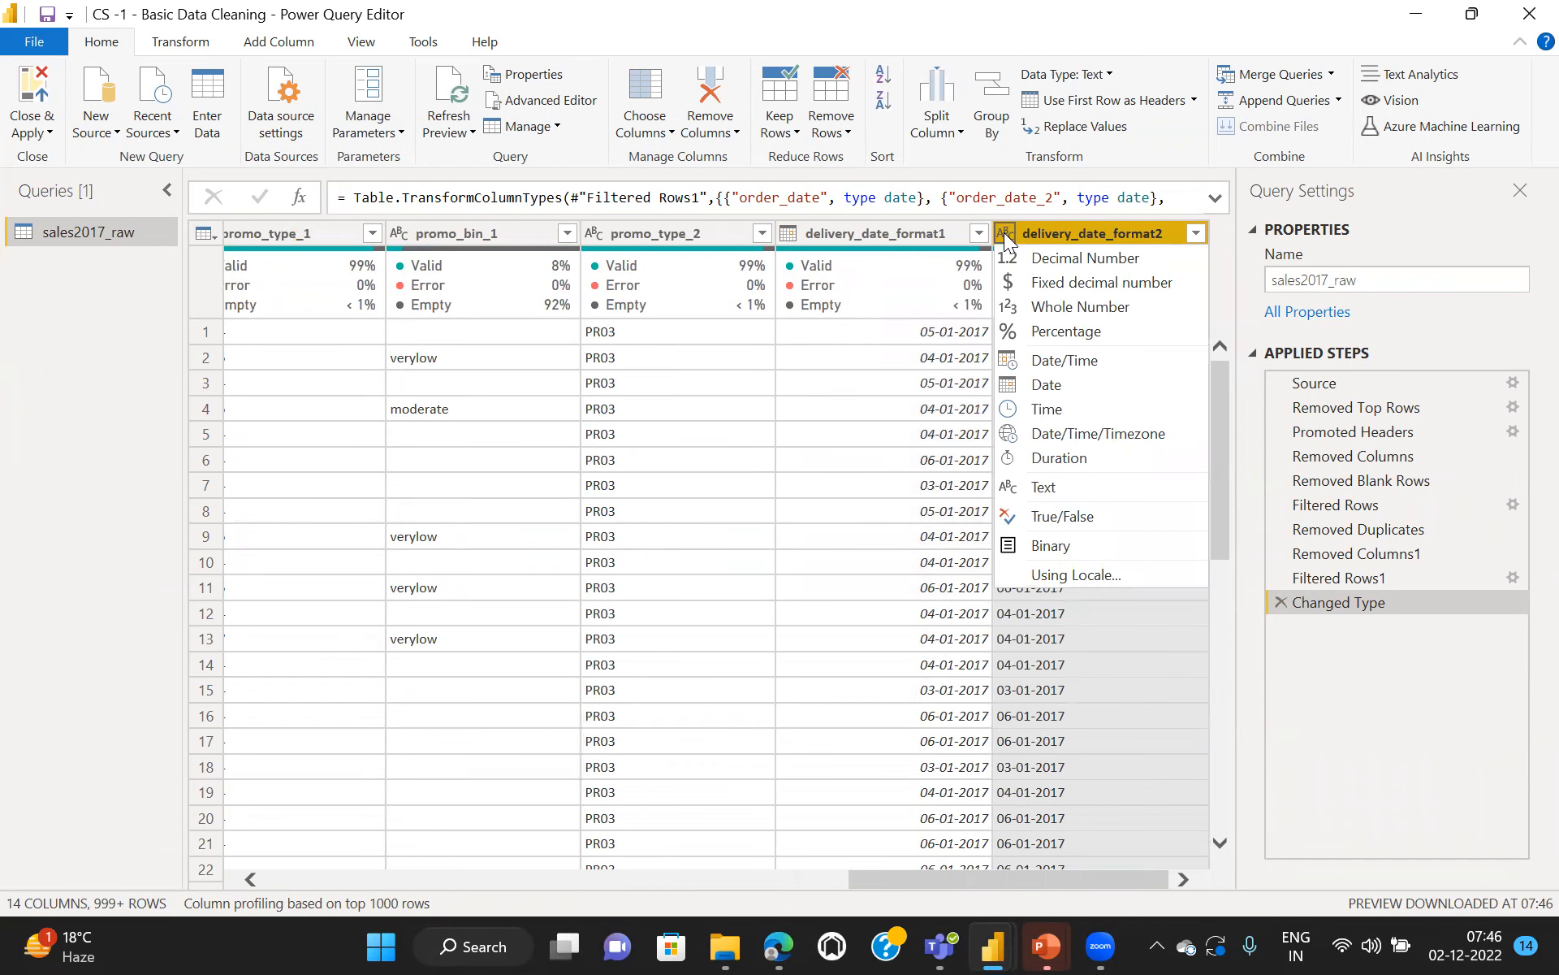
left_click(1092, 574)
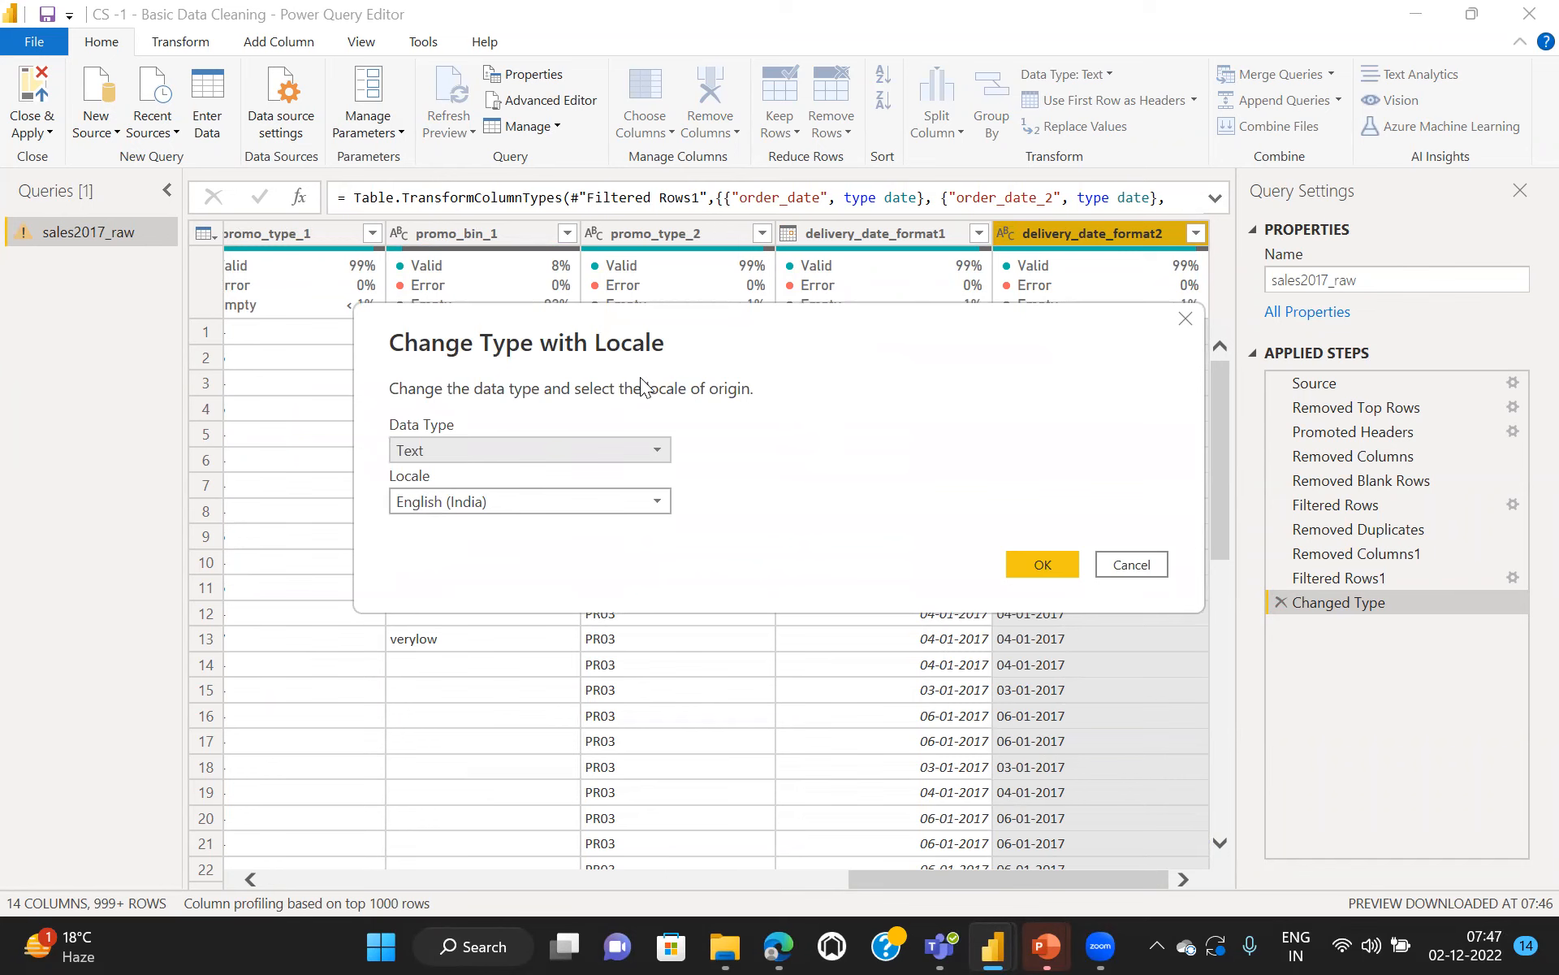
left_click(628, 452)
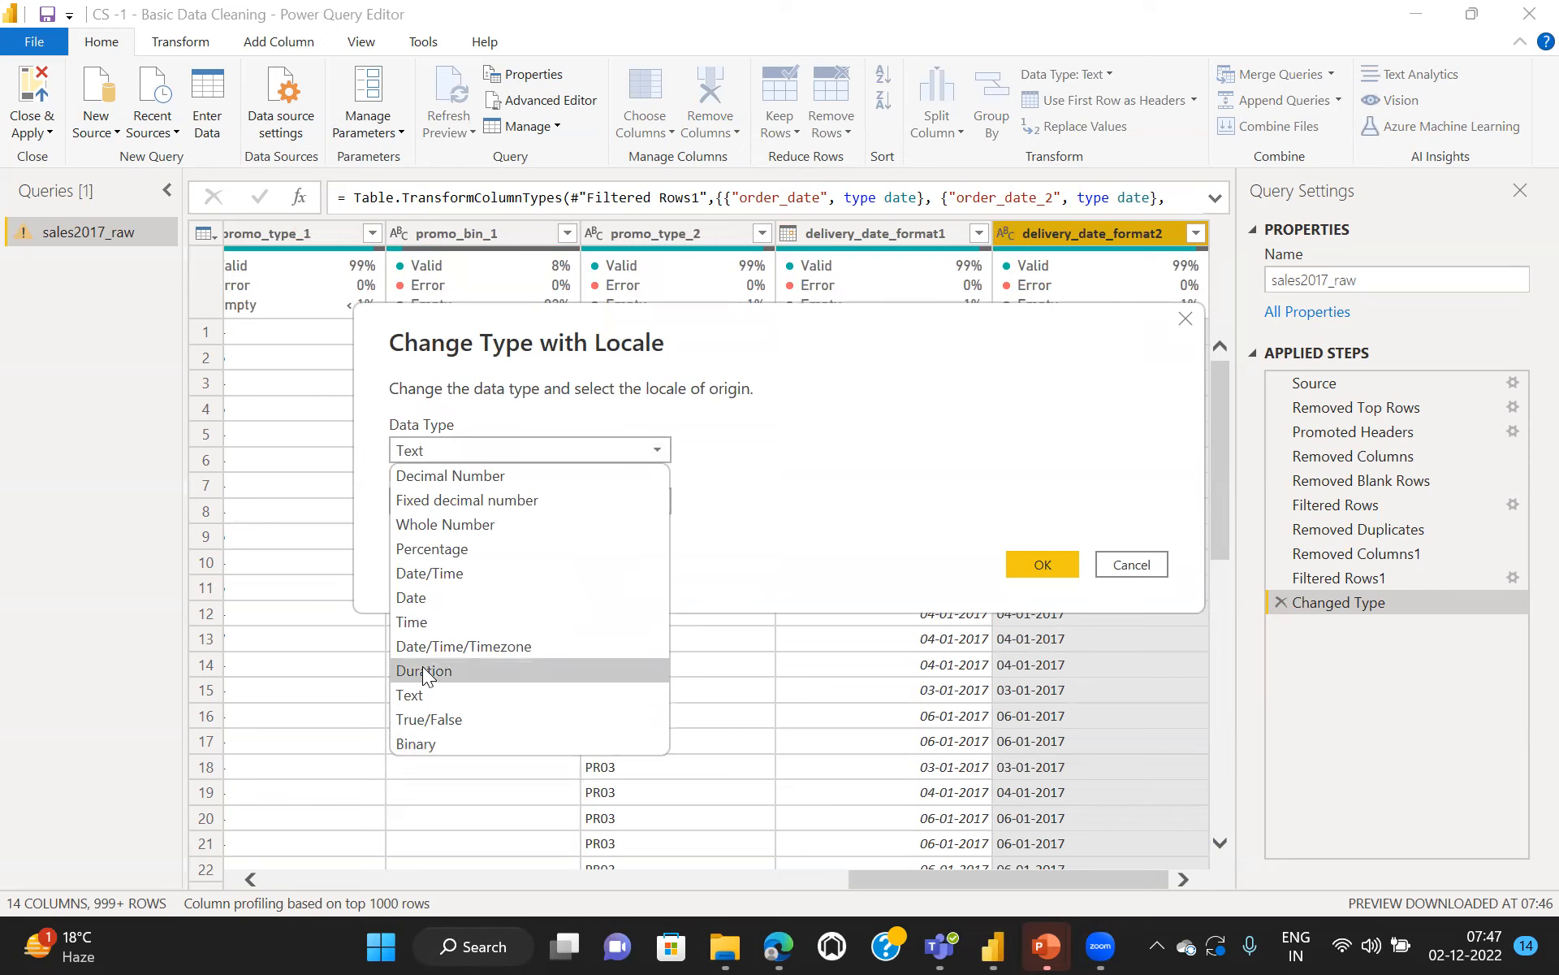
left_click(406, 595)
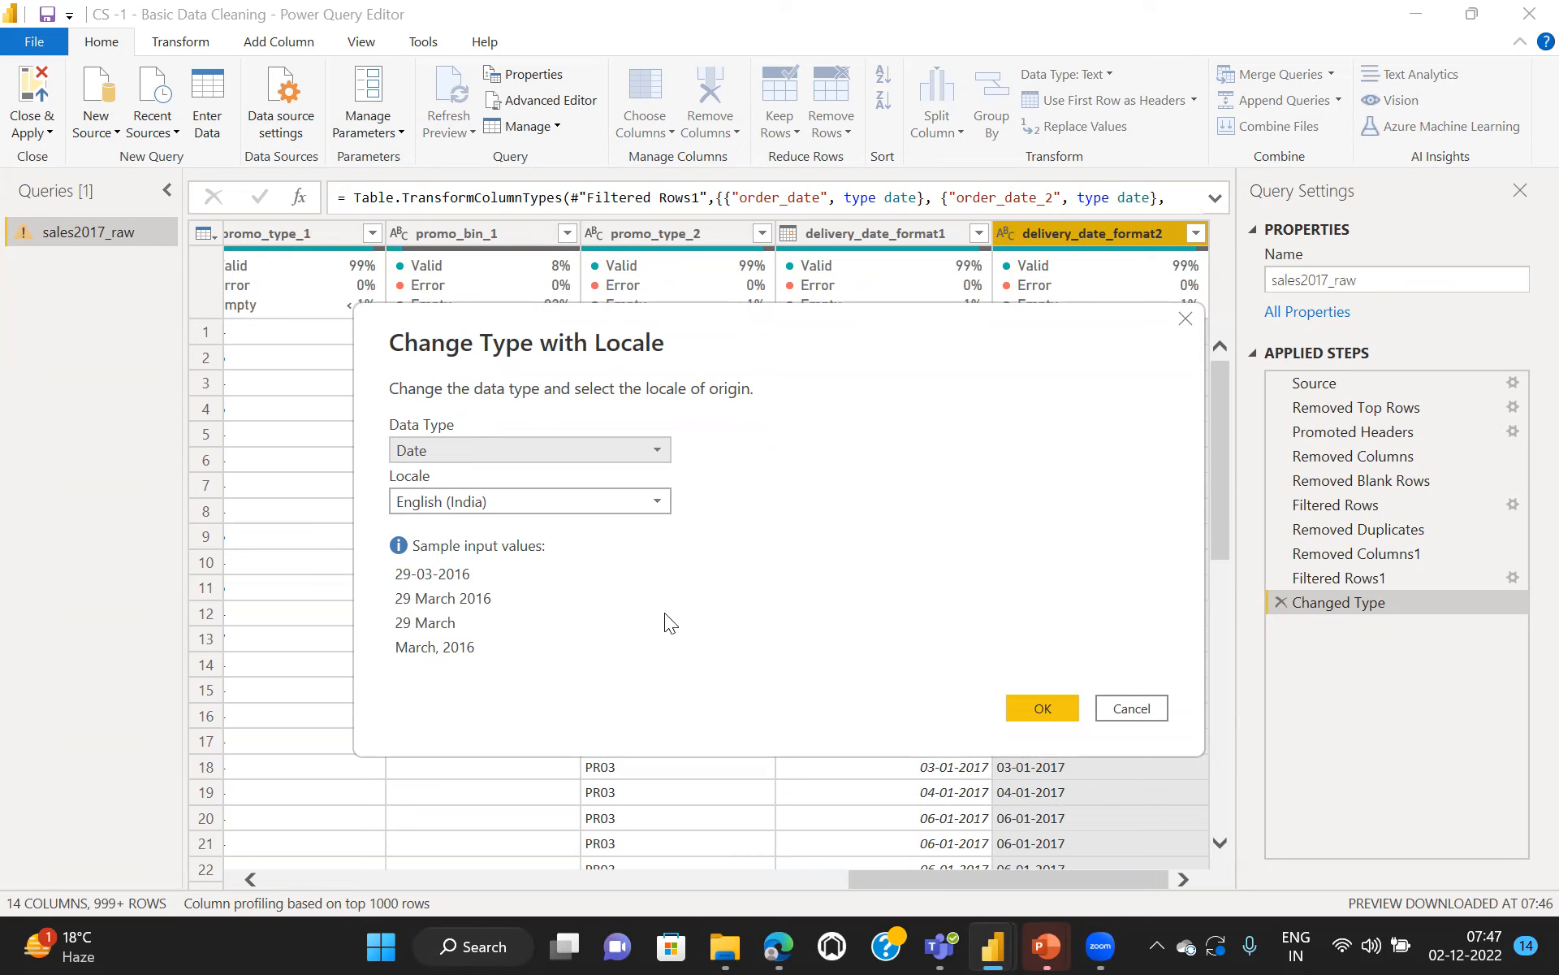
left_click(646, 508)
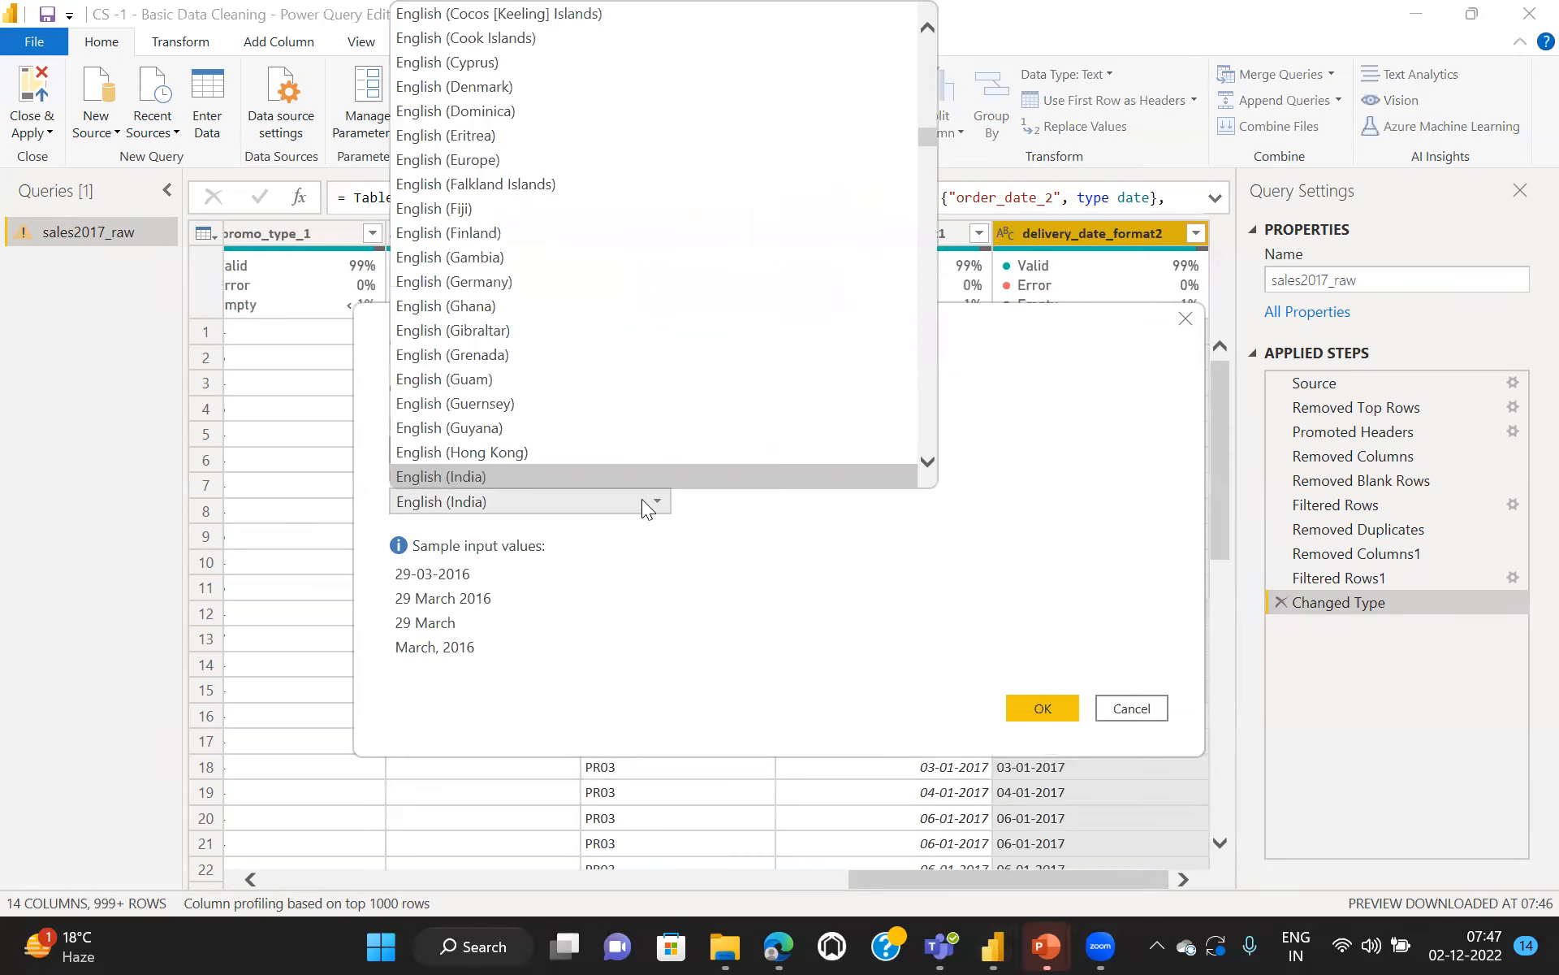
left_click(721, 579)
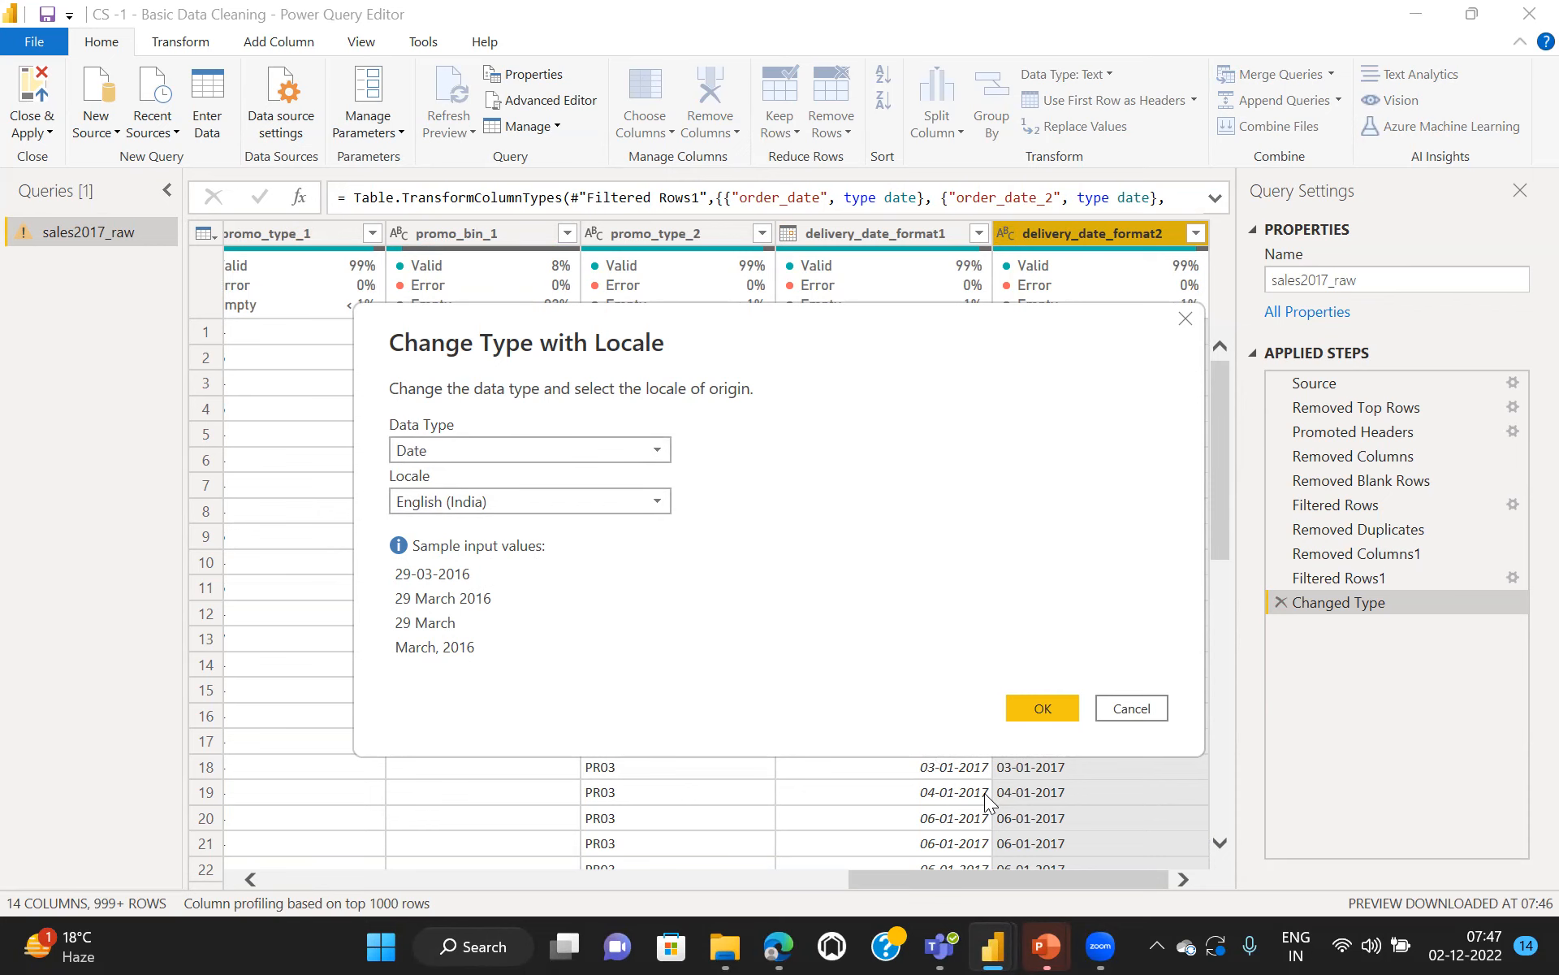
left_click(1033, 708)
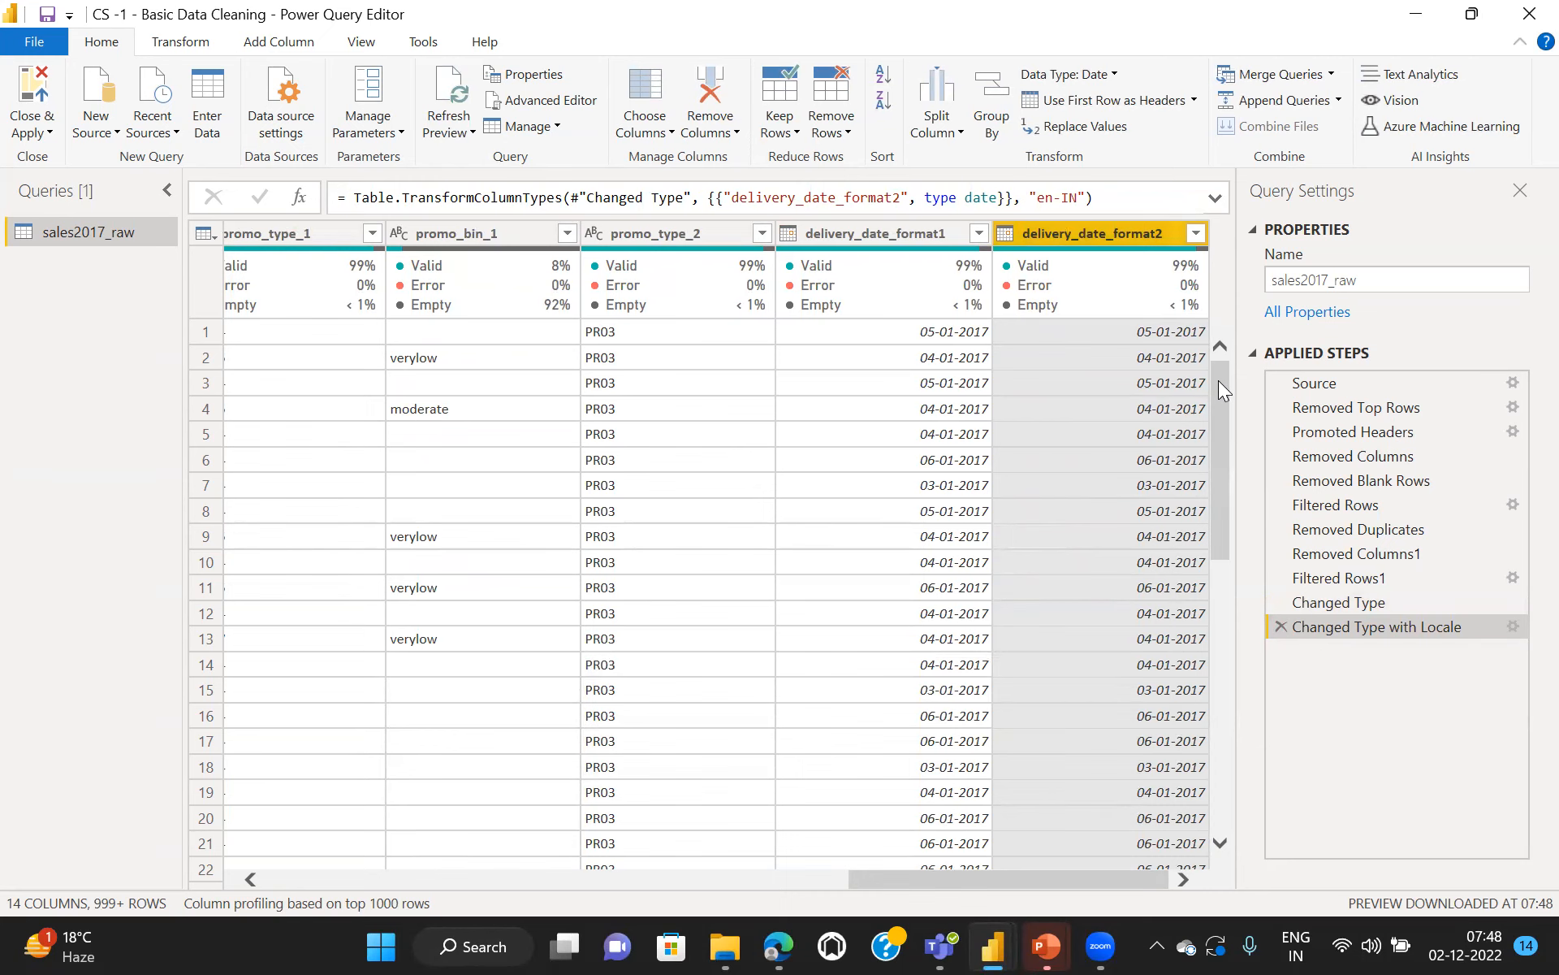
left_click_drag(1220, 381, 1214, 800)
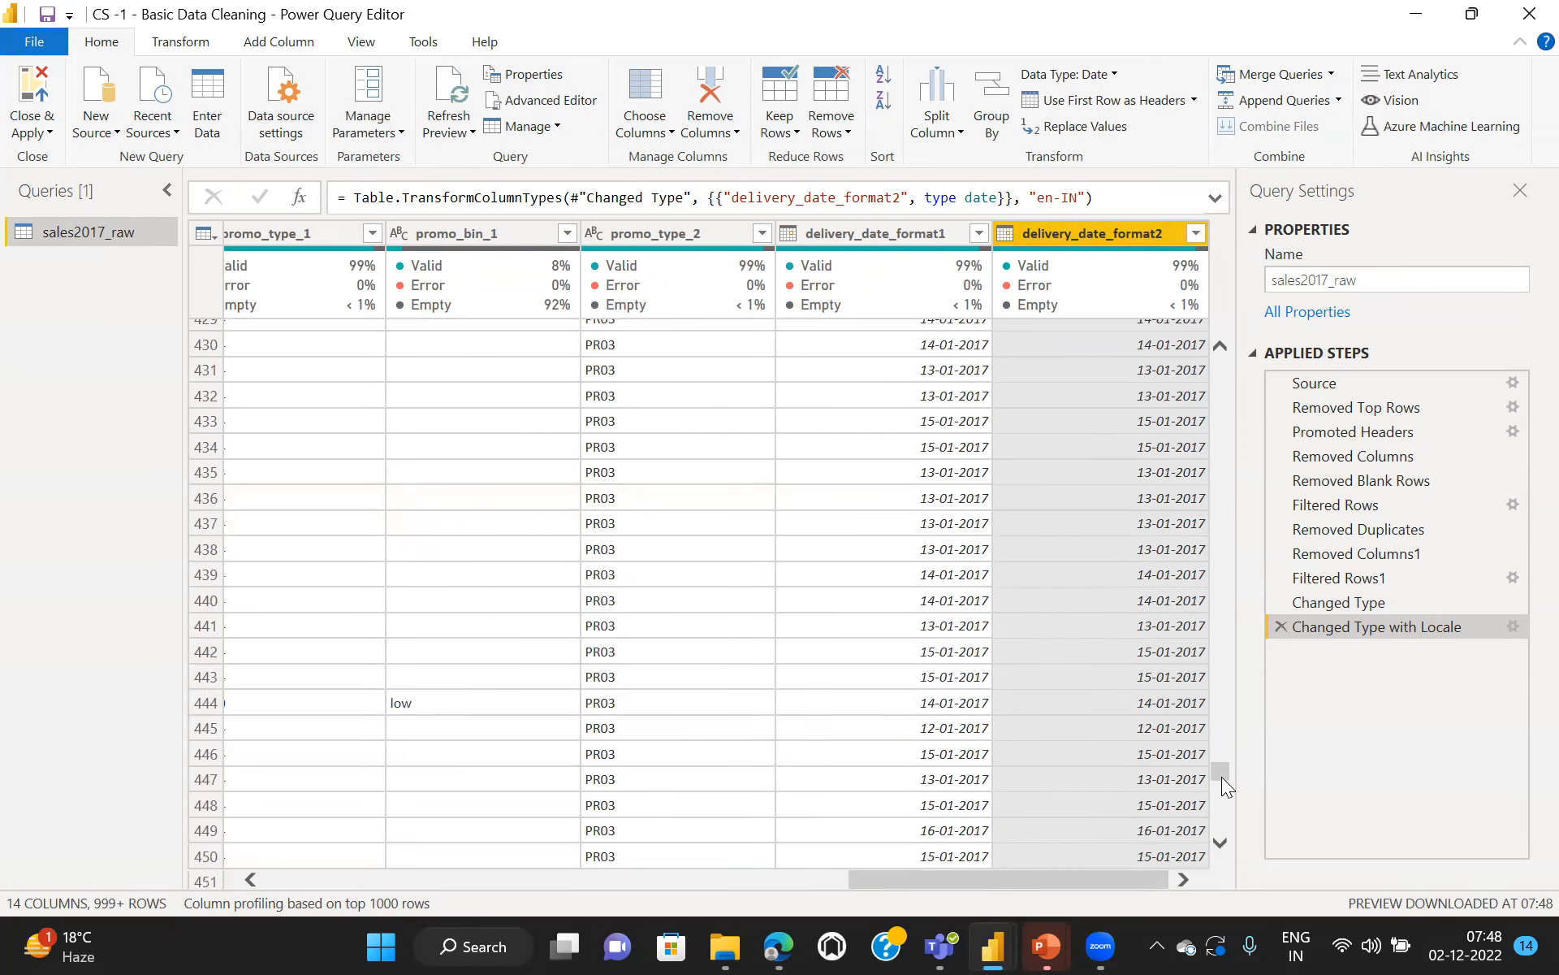
Step: Check the global and current-file regional settings in the options, and leave them without making changes
left_click_drag(1219, 771, 1213, 384)
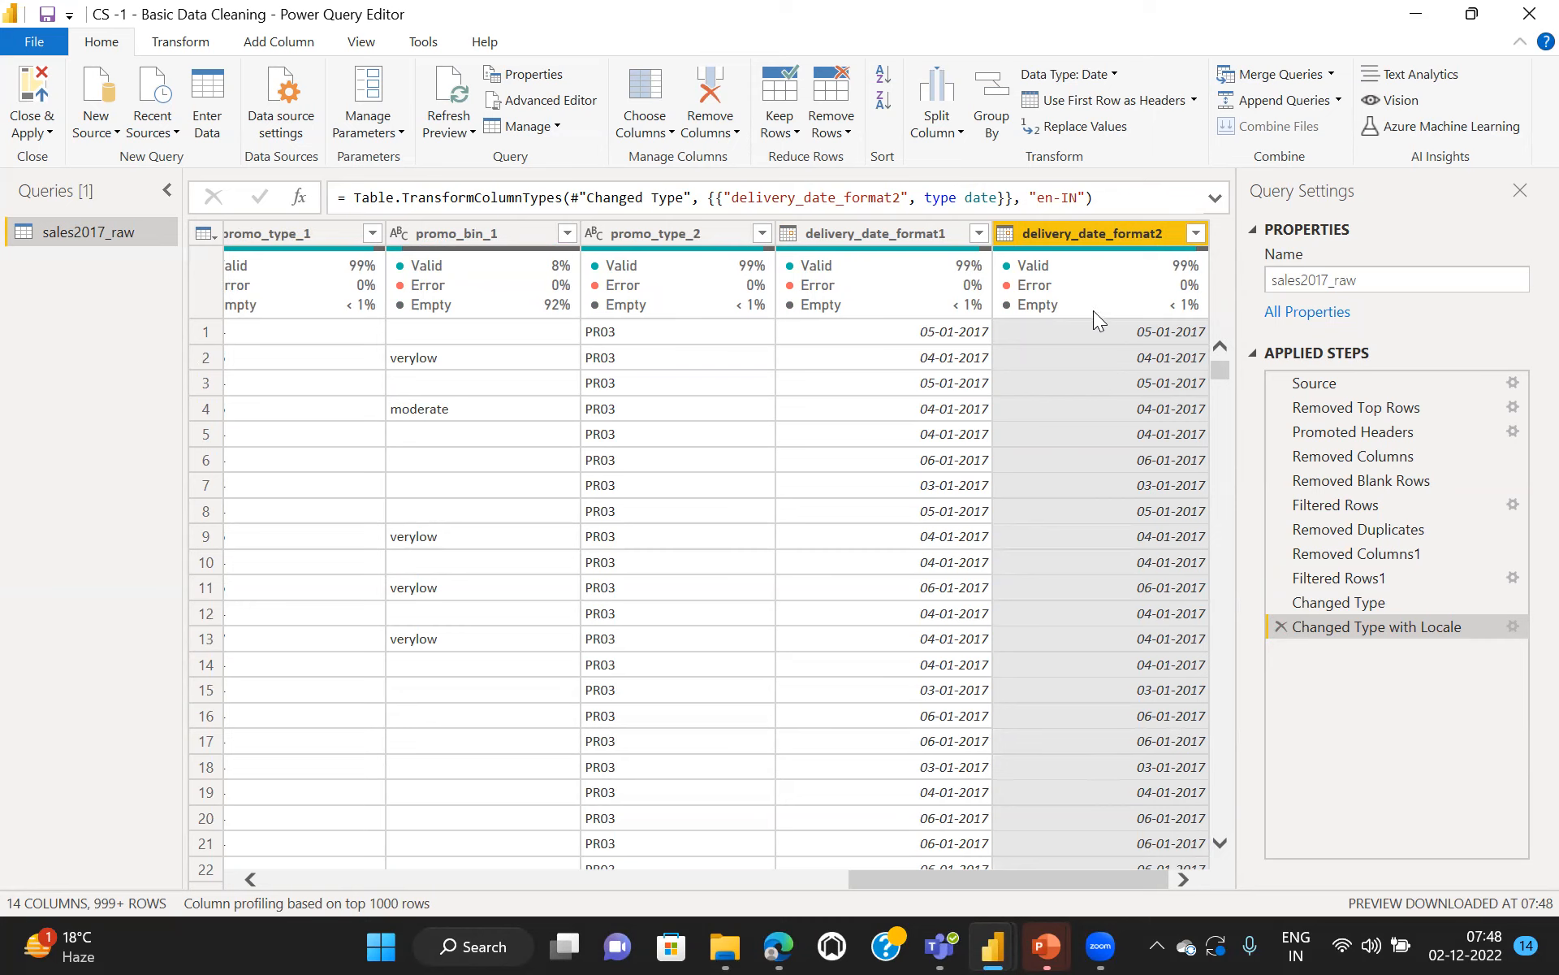
mouse_move(1097, 312)
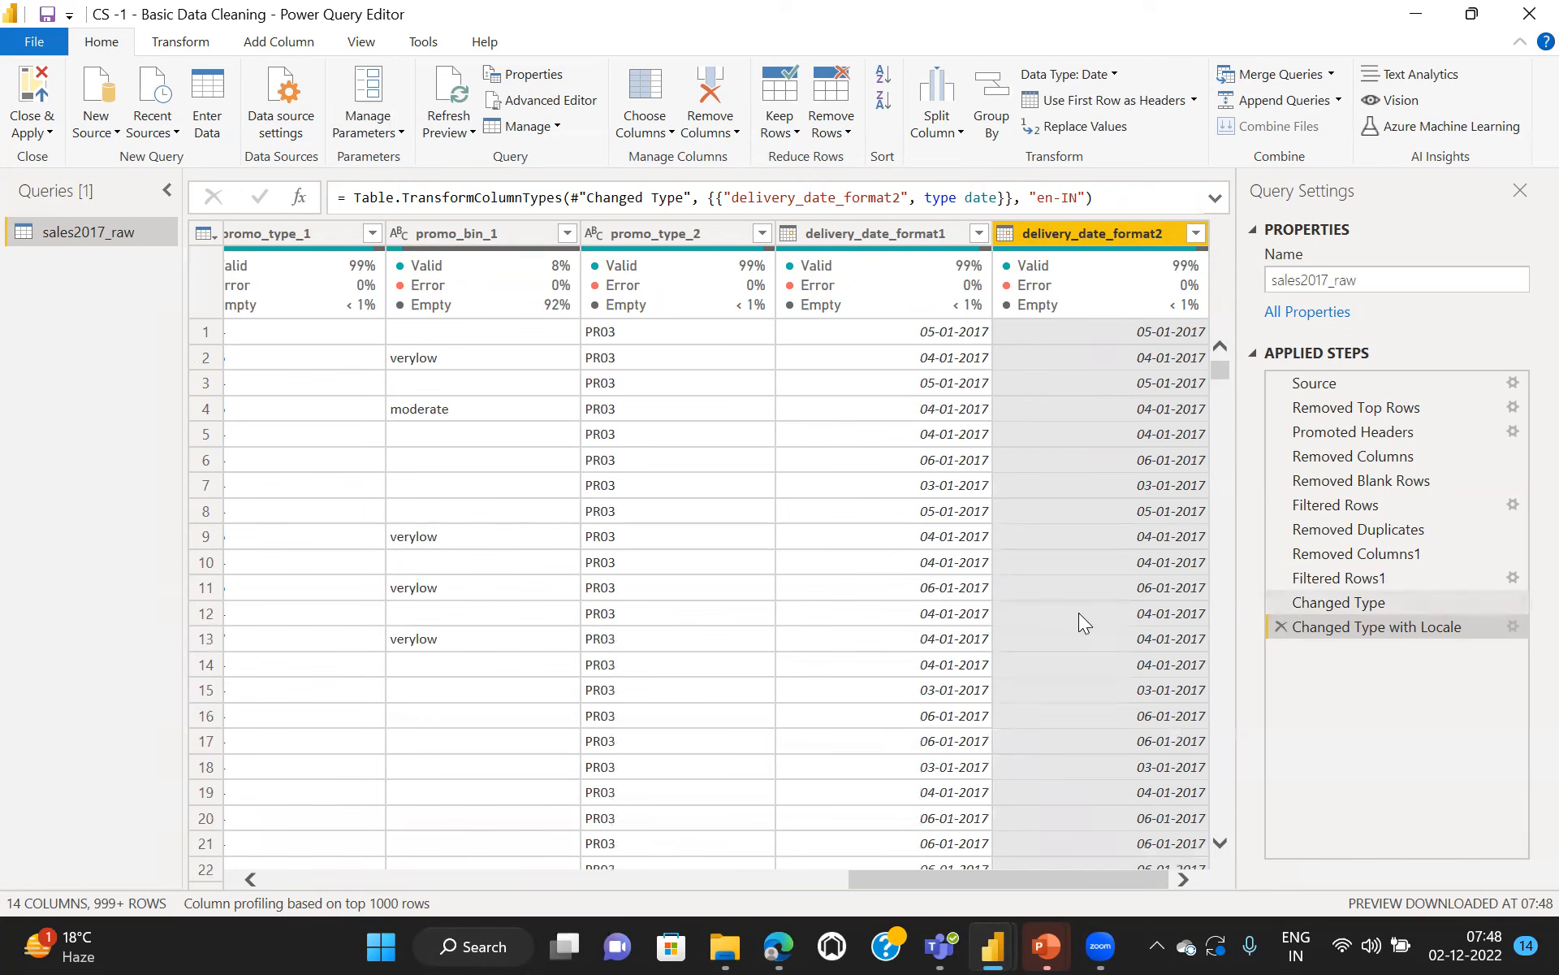
left_click(1064, 564)
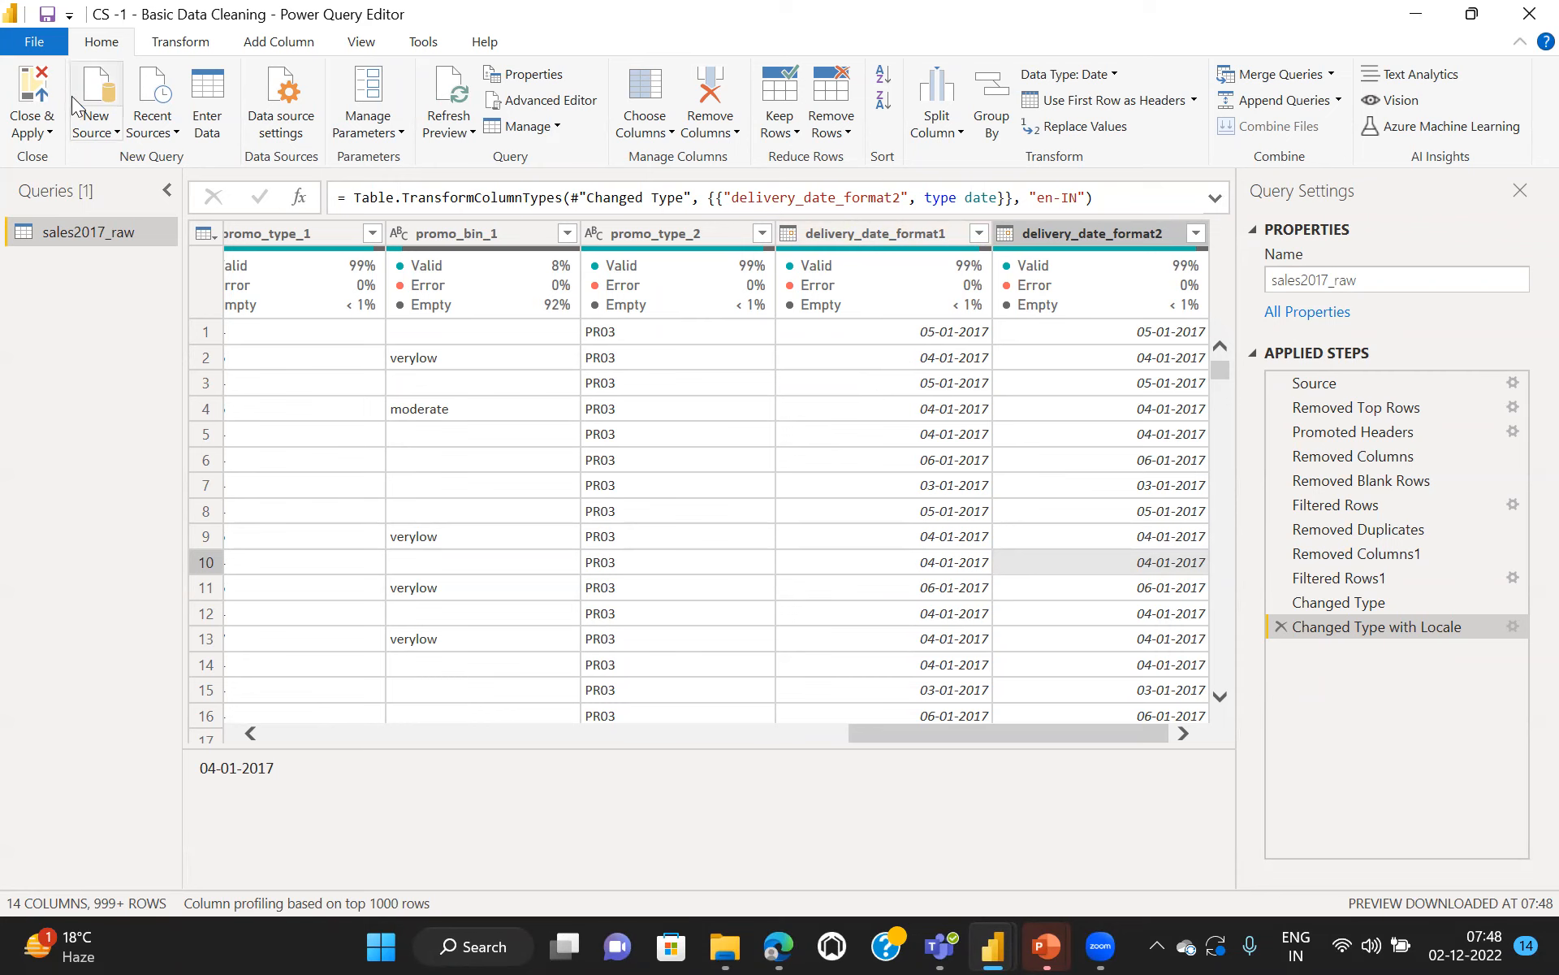
left_click(29, 44)
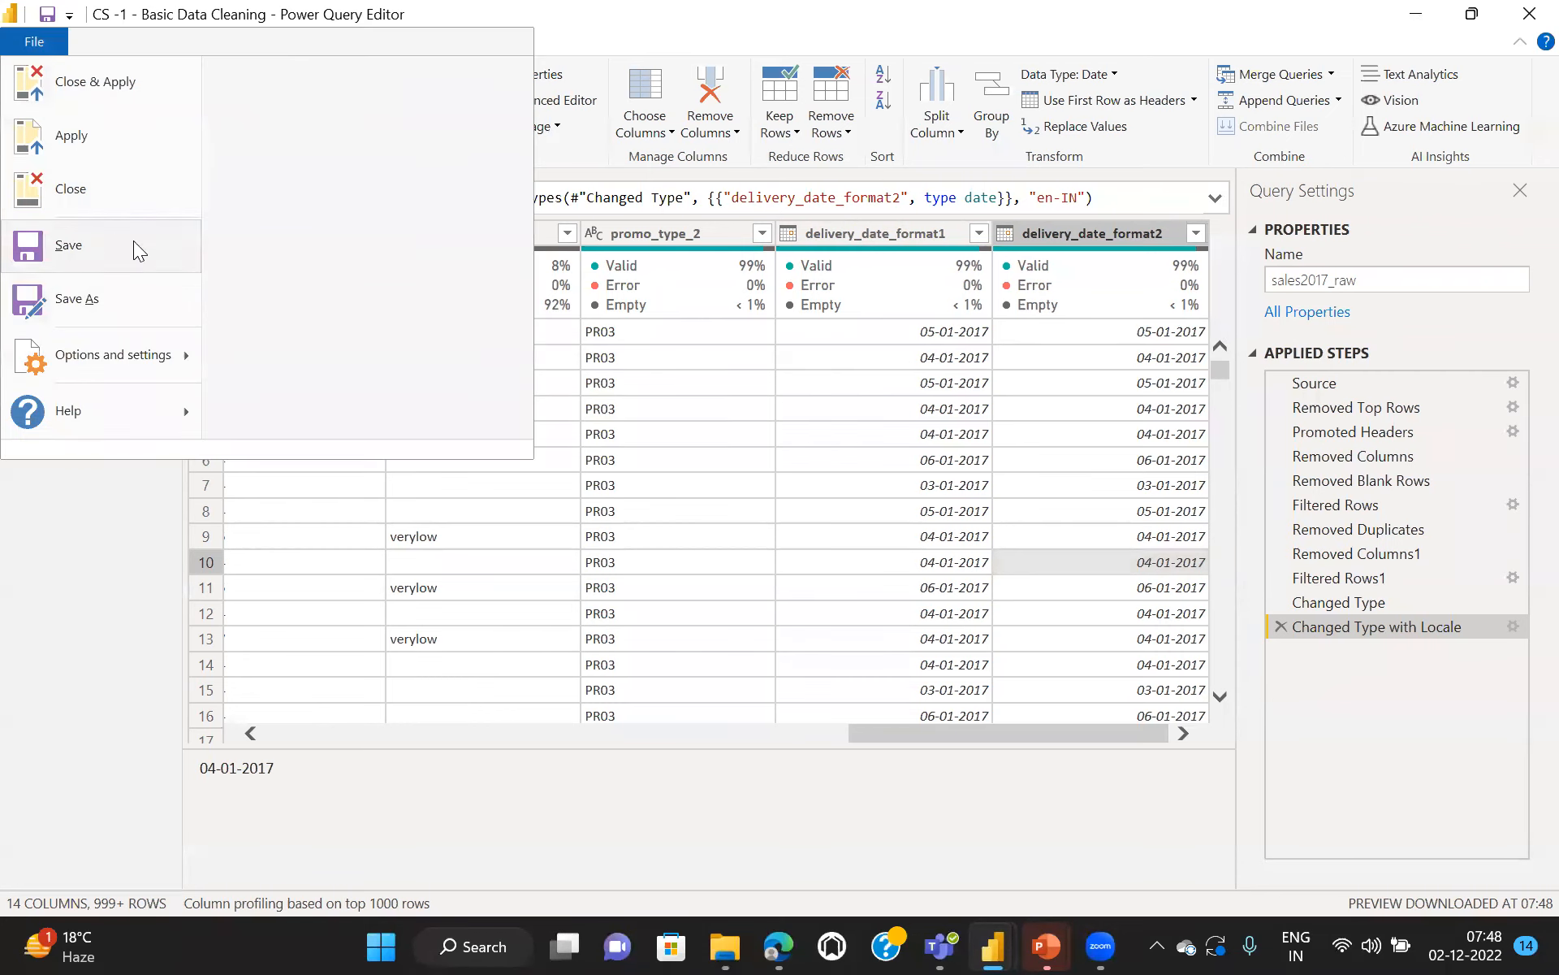
left_click(98, 358)
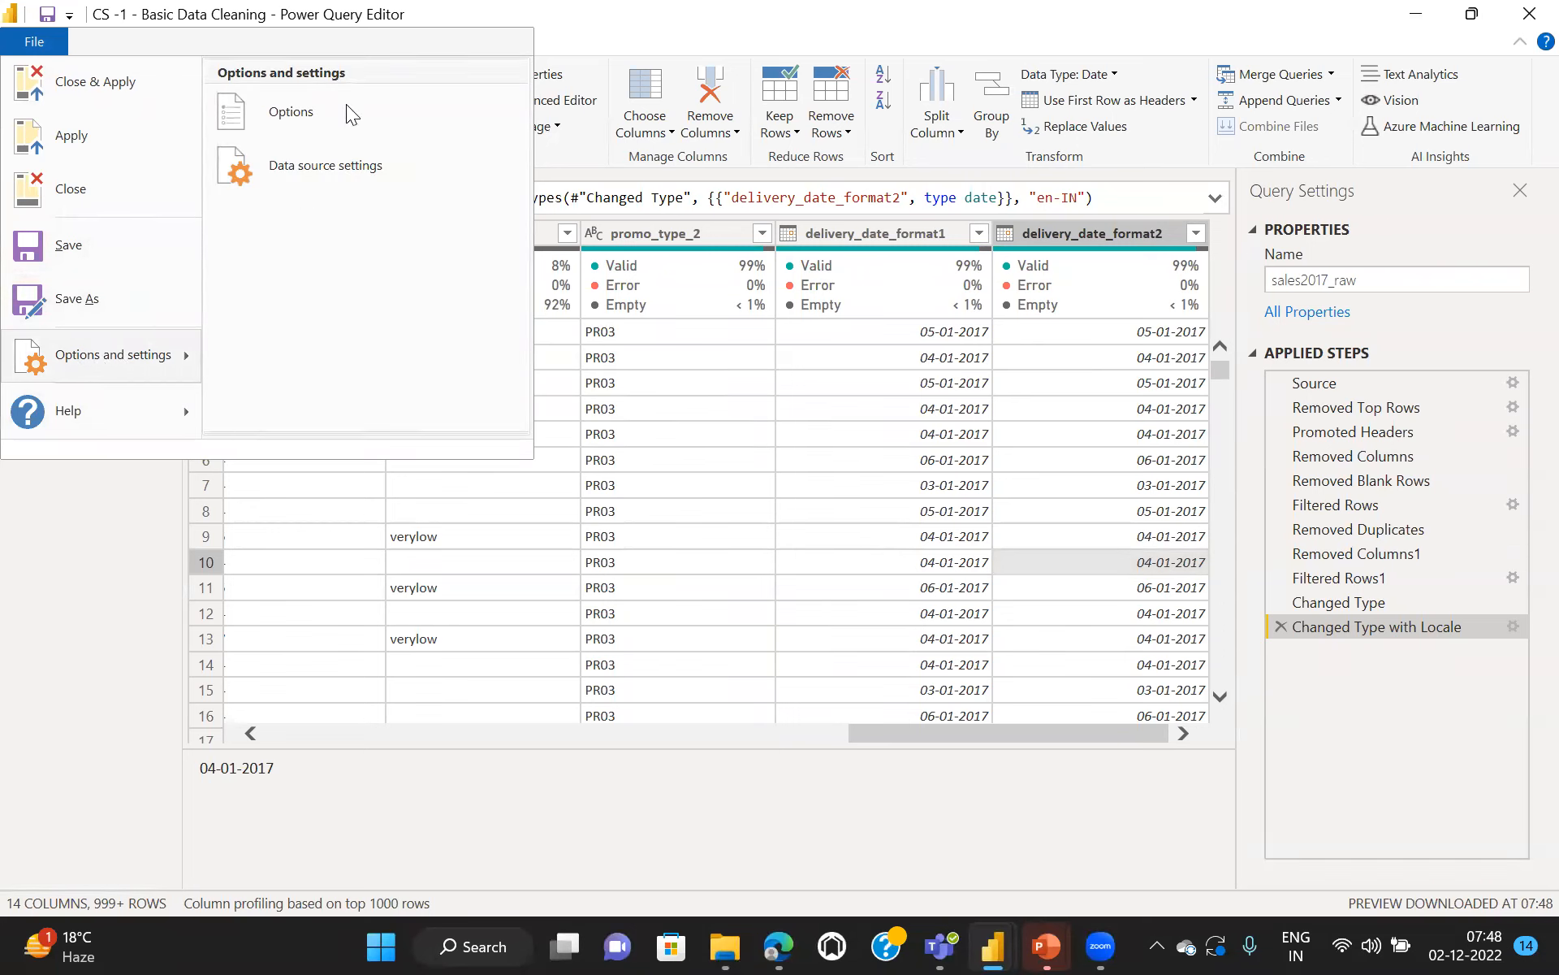
left_click(285, 115)
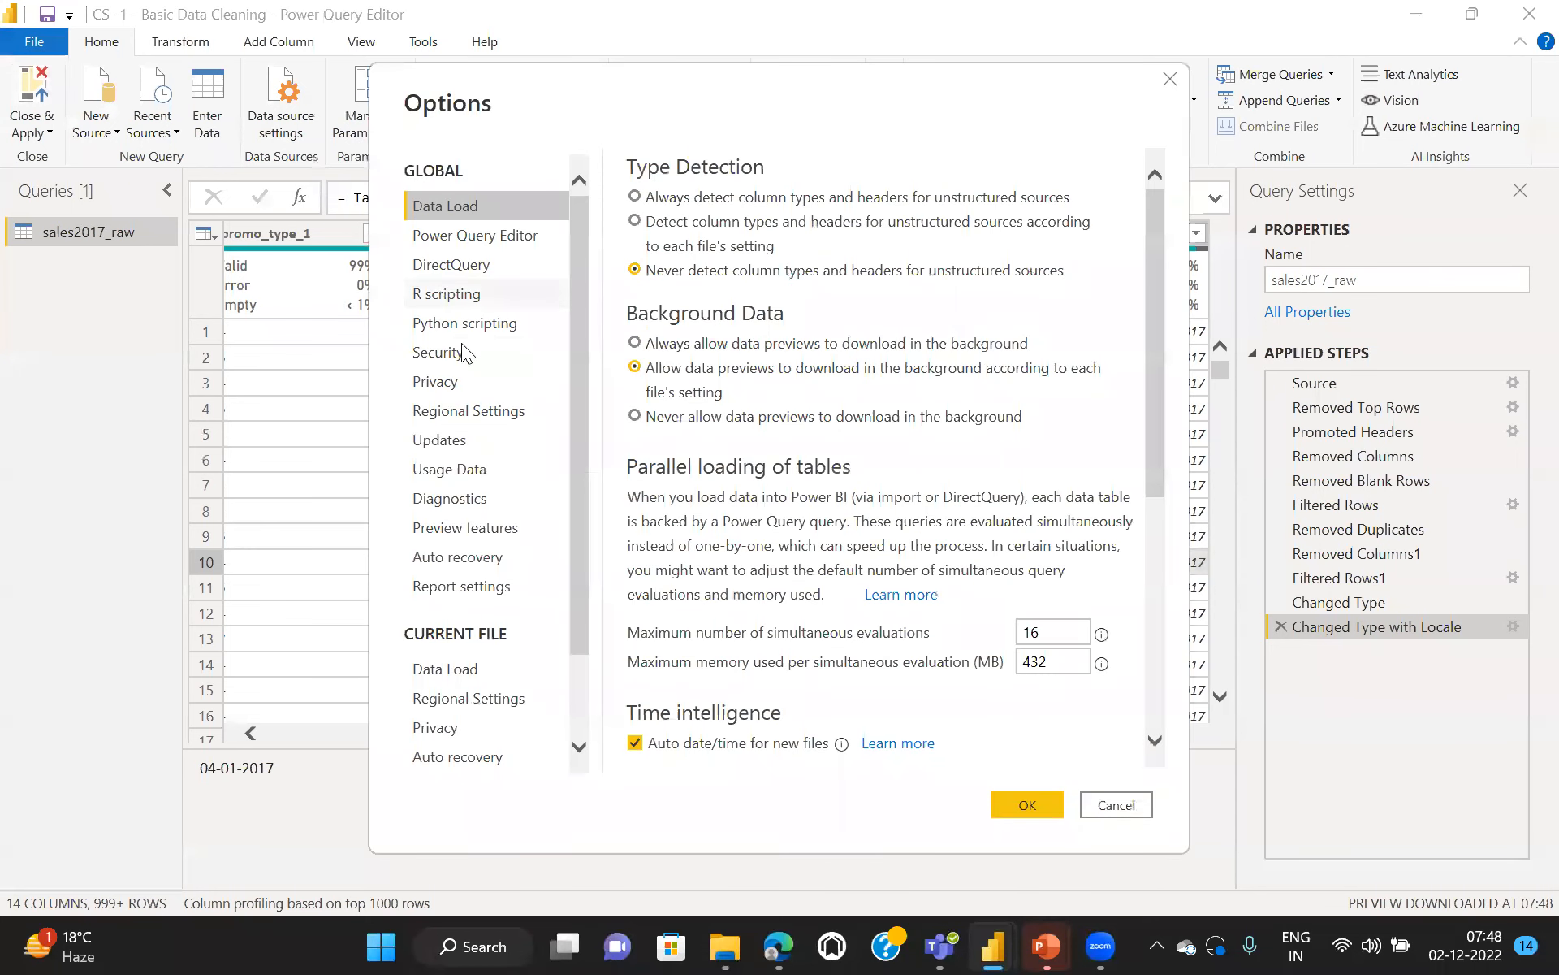
left_click(479, 411)
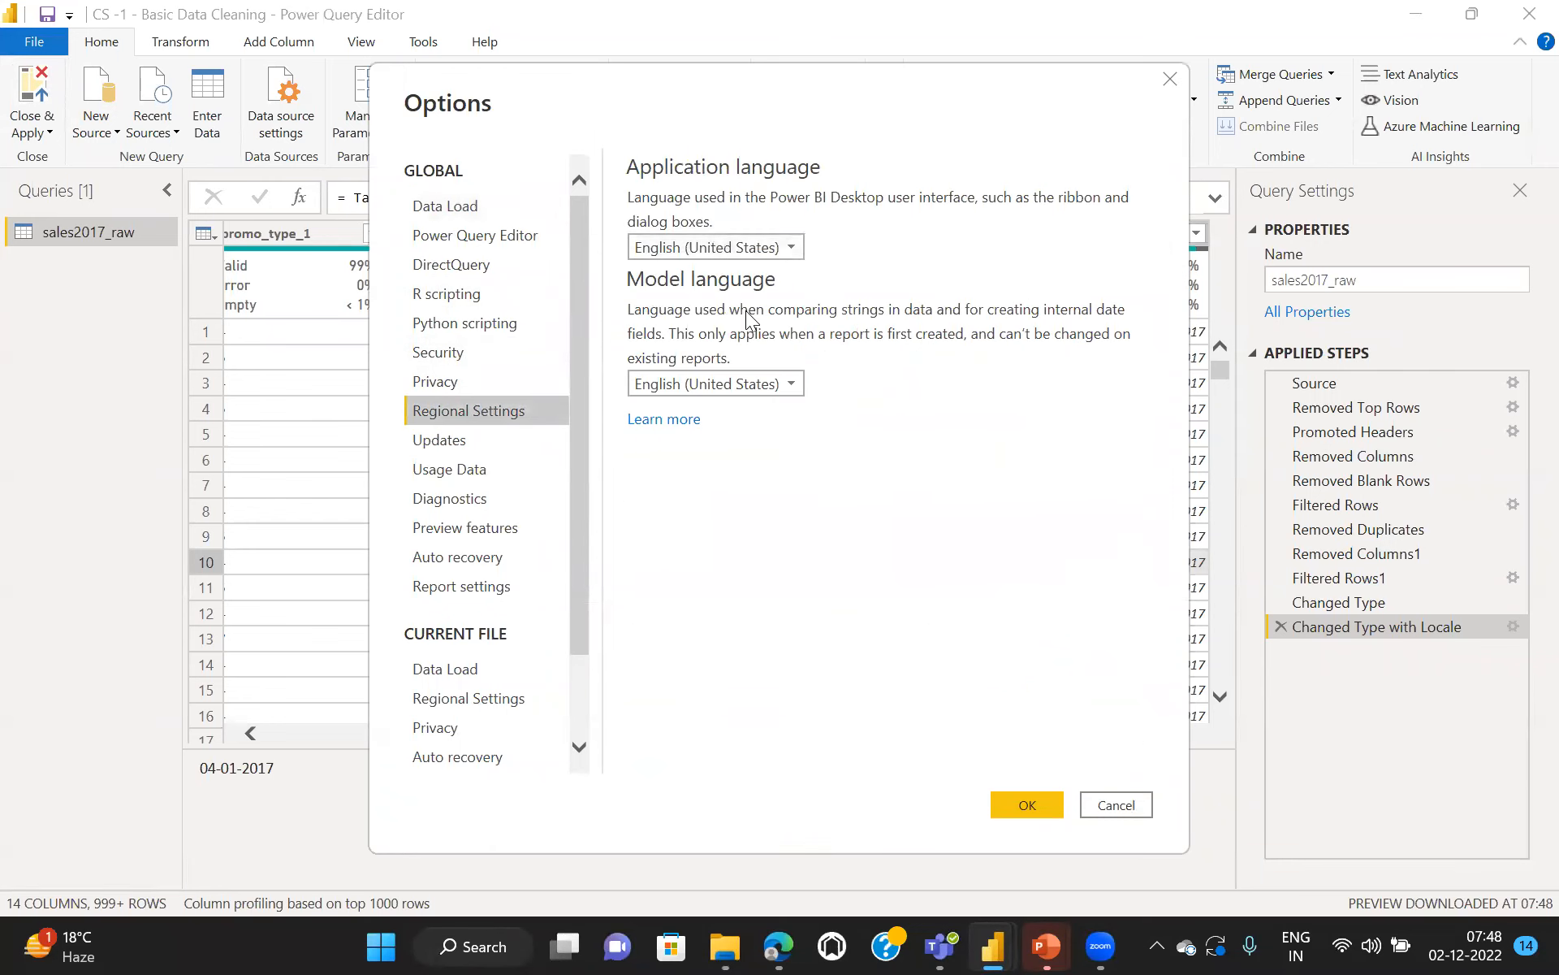
left_click(462, 701)
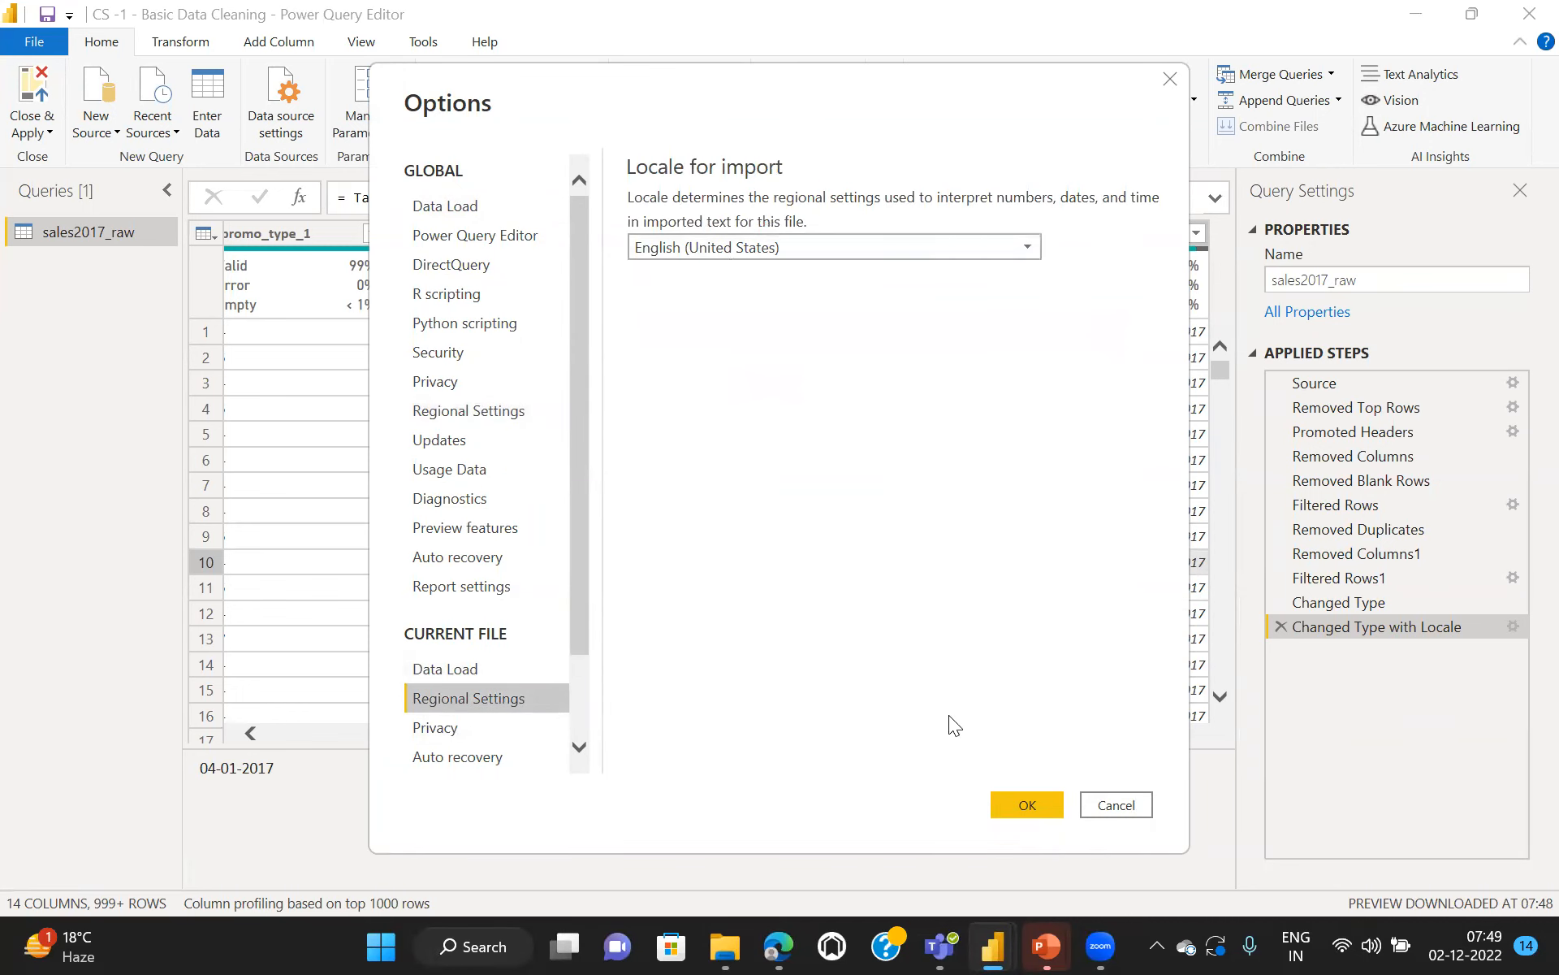
left_click(1103, 800)
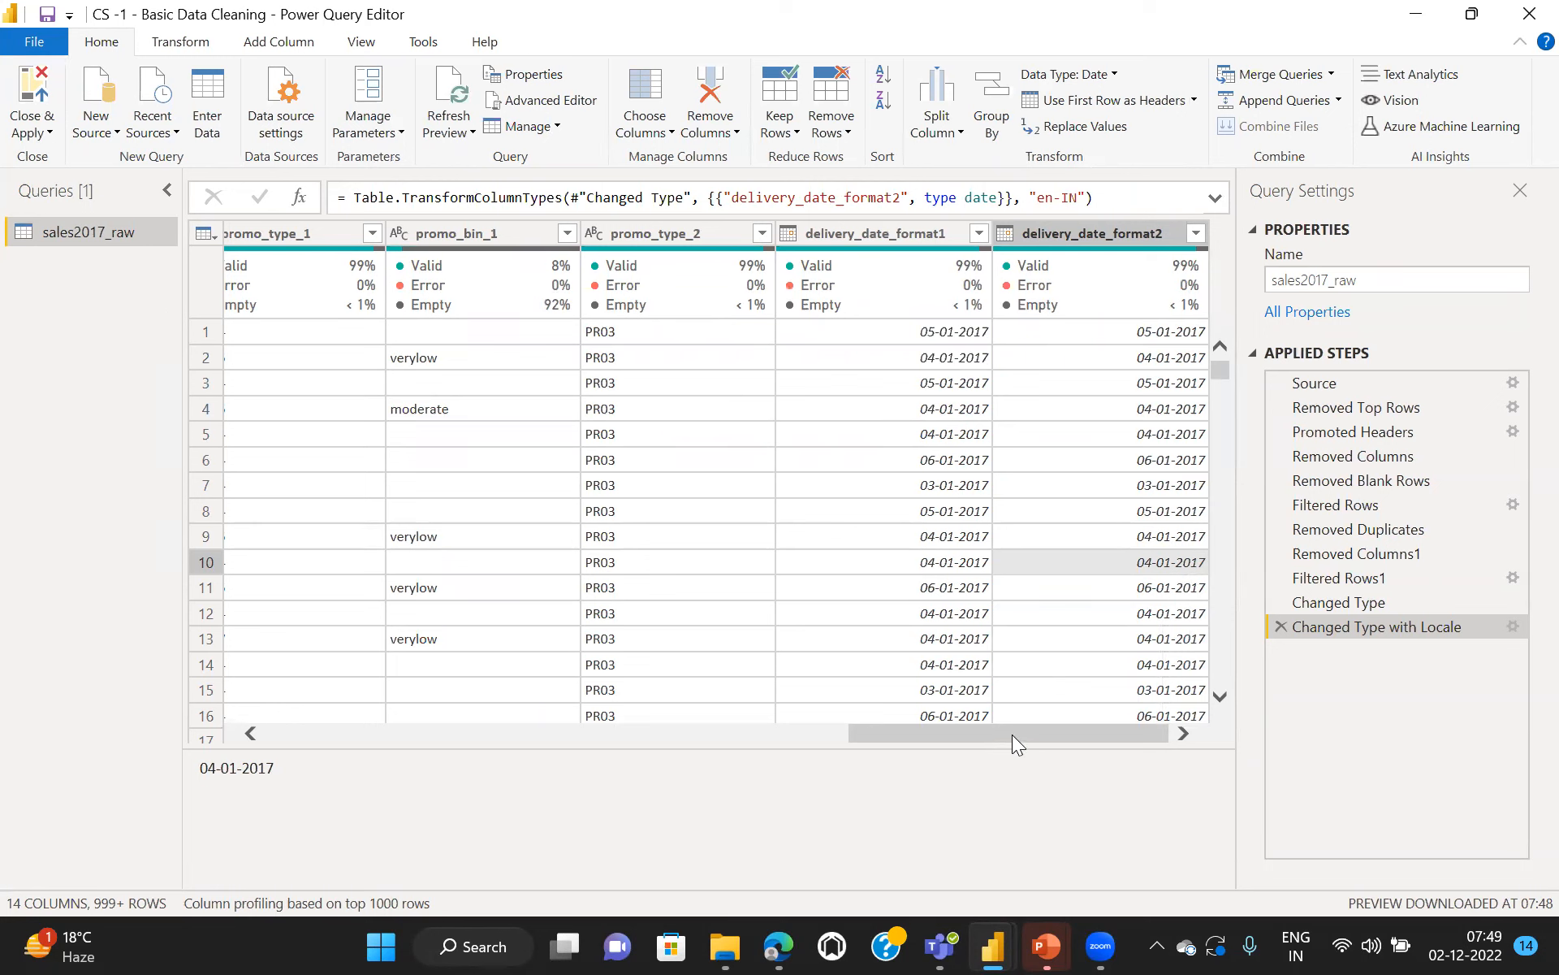
Step: Review the order date columns and the data type and locale settings of the Changed Type with Locale step
left_click_drag(1012, 735, 517, 754)
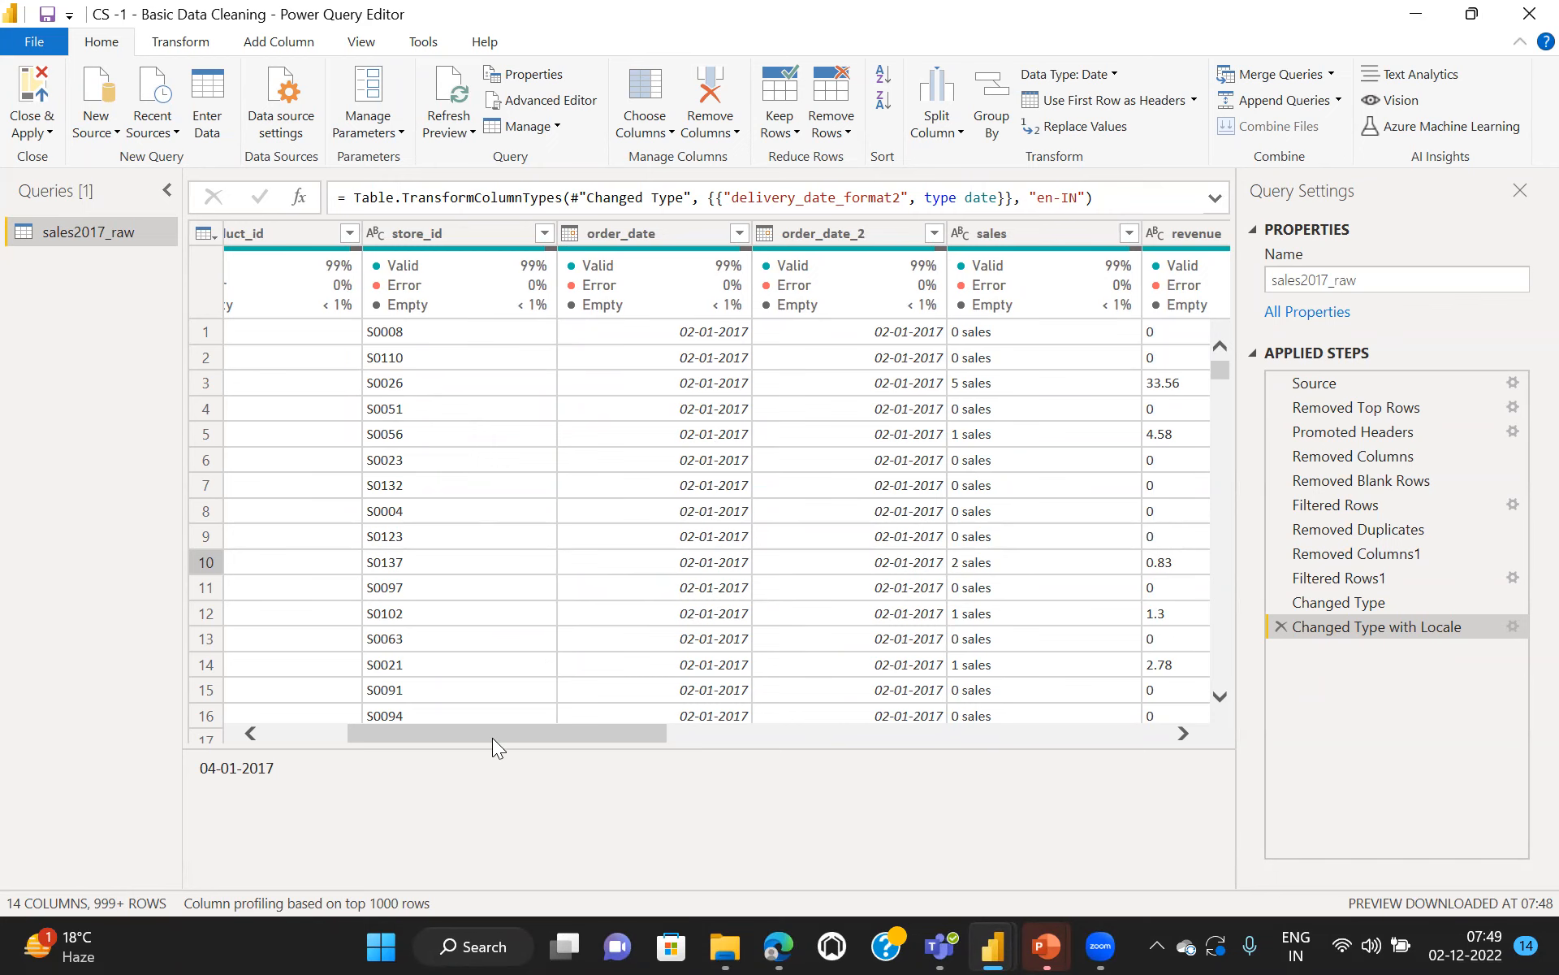
left_click_drag(491, 731, 1117, 756)
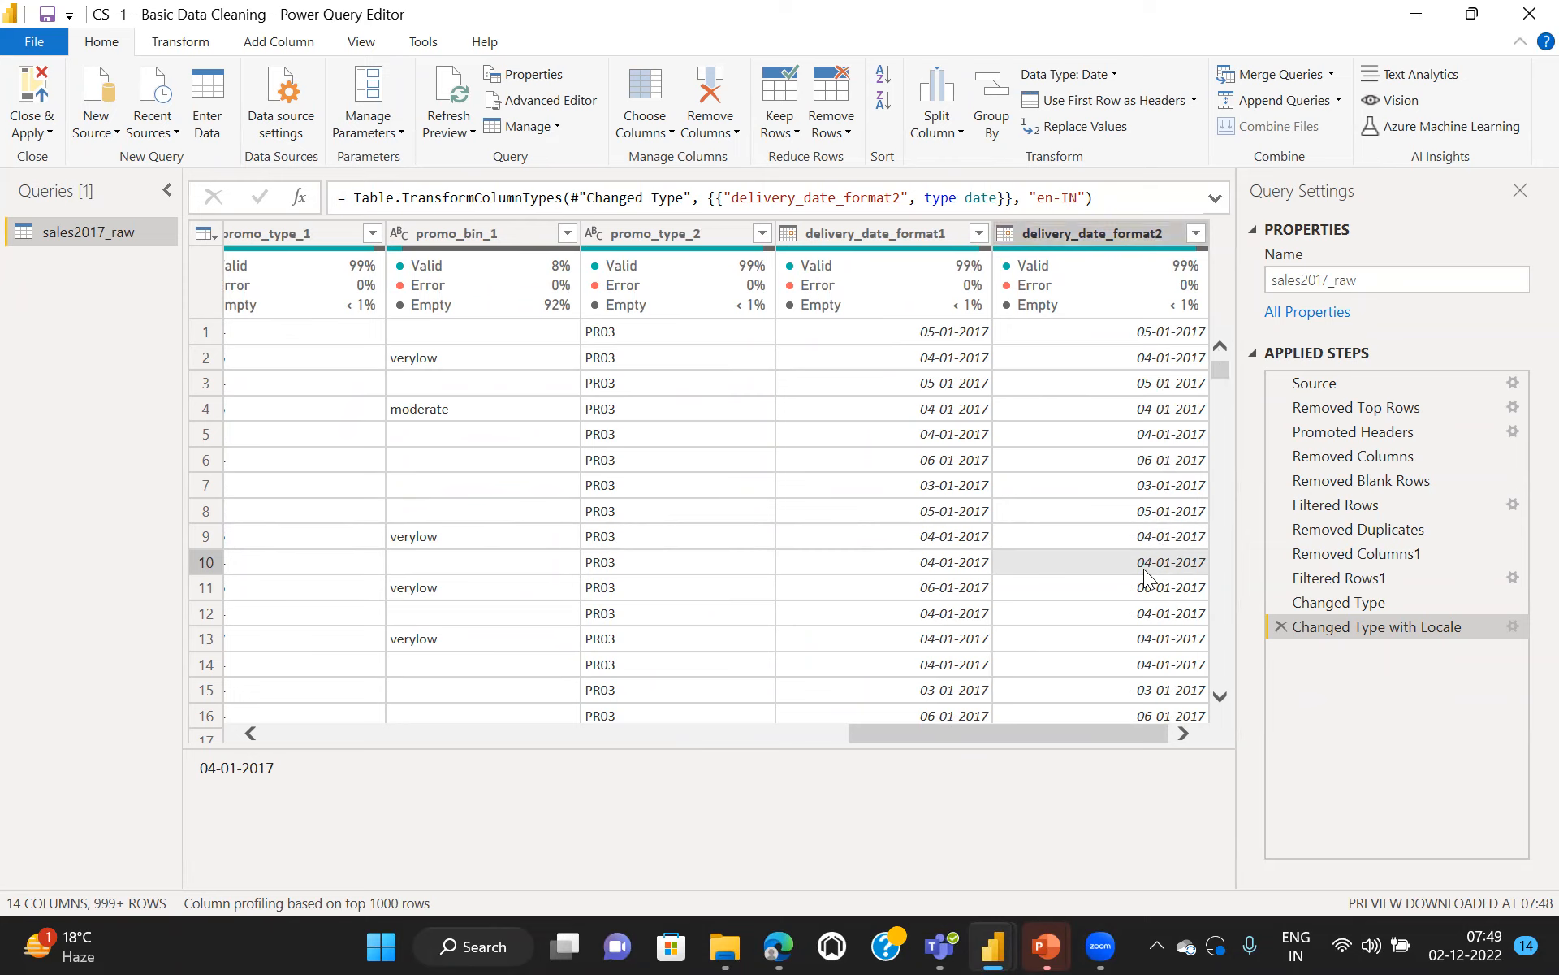
left_click(1512, 627)
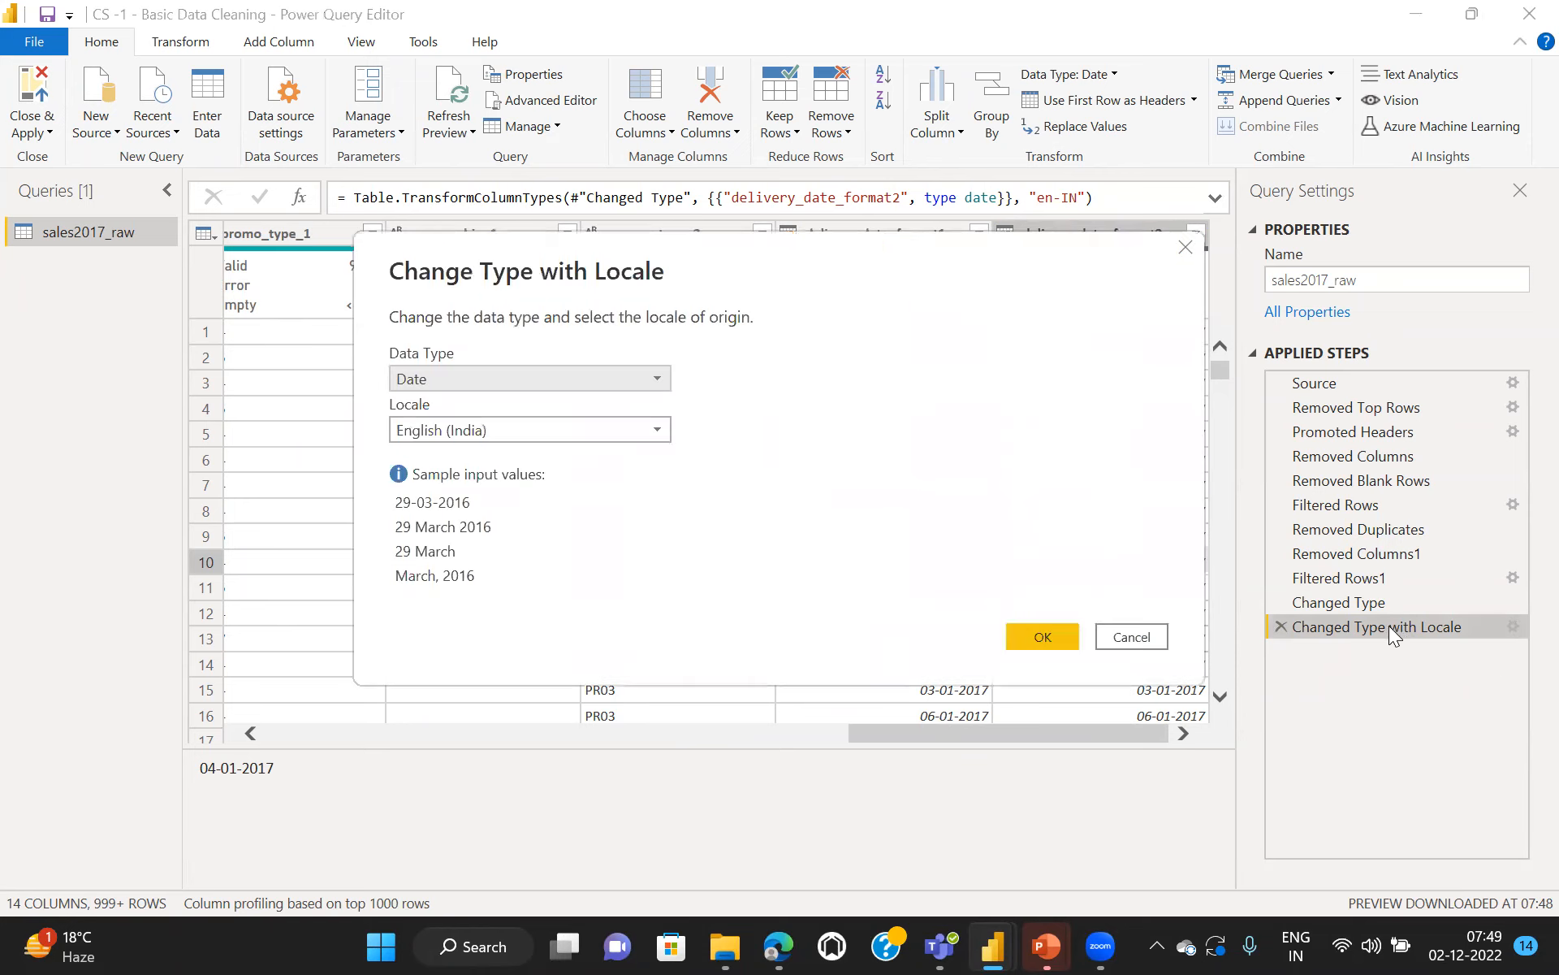
left_click(1133, 636)
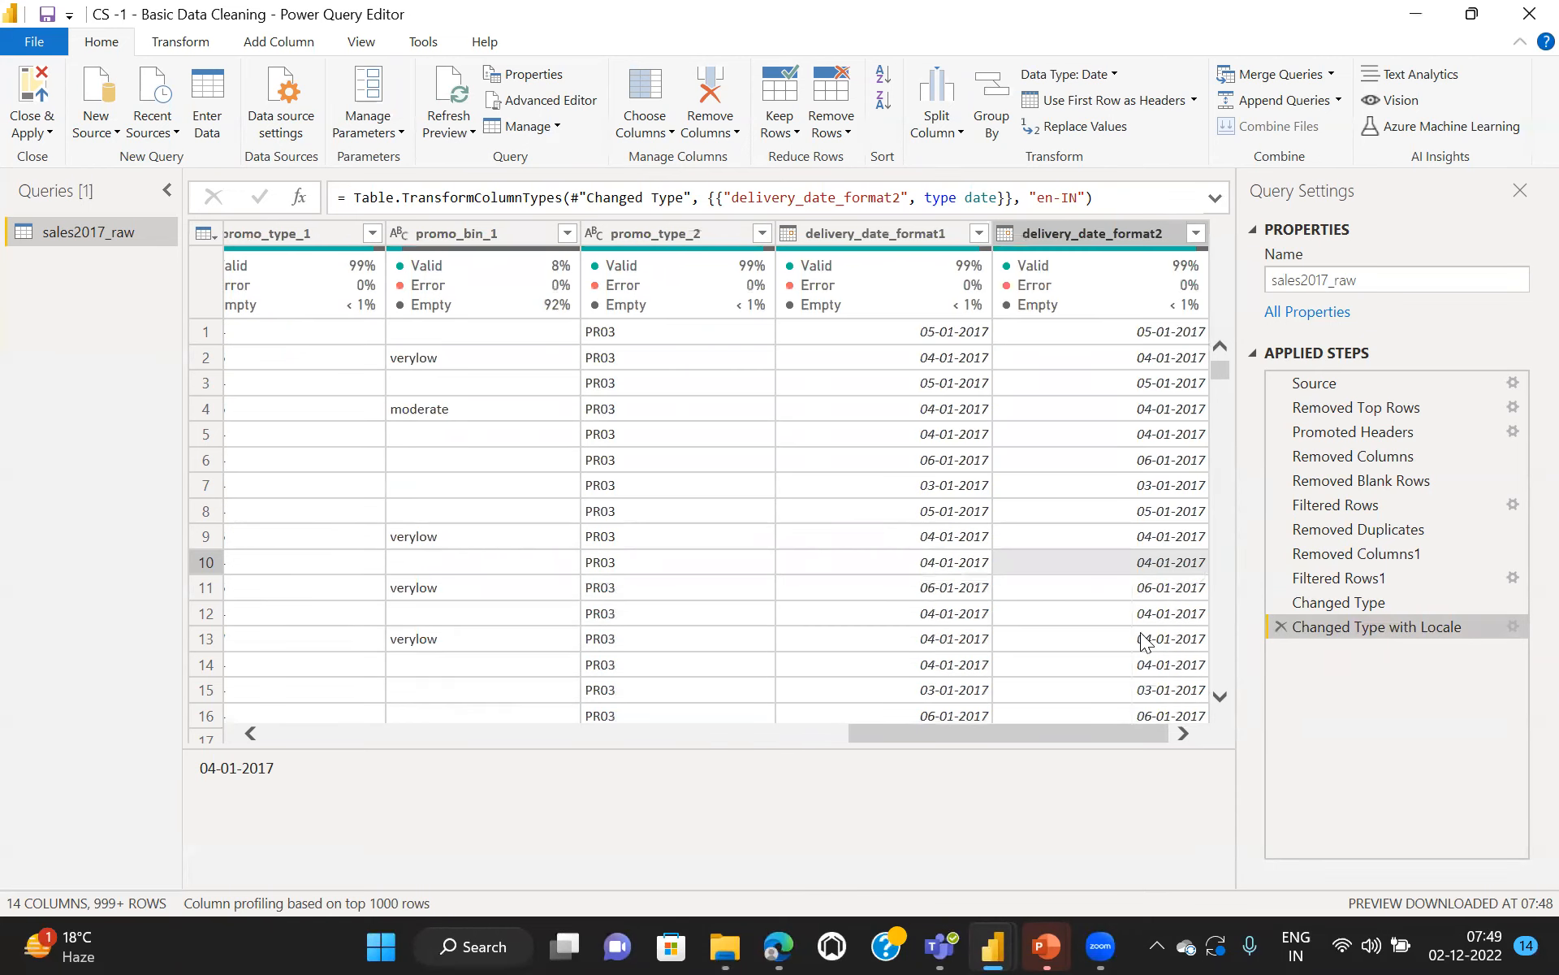
left_click(1513, 628)
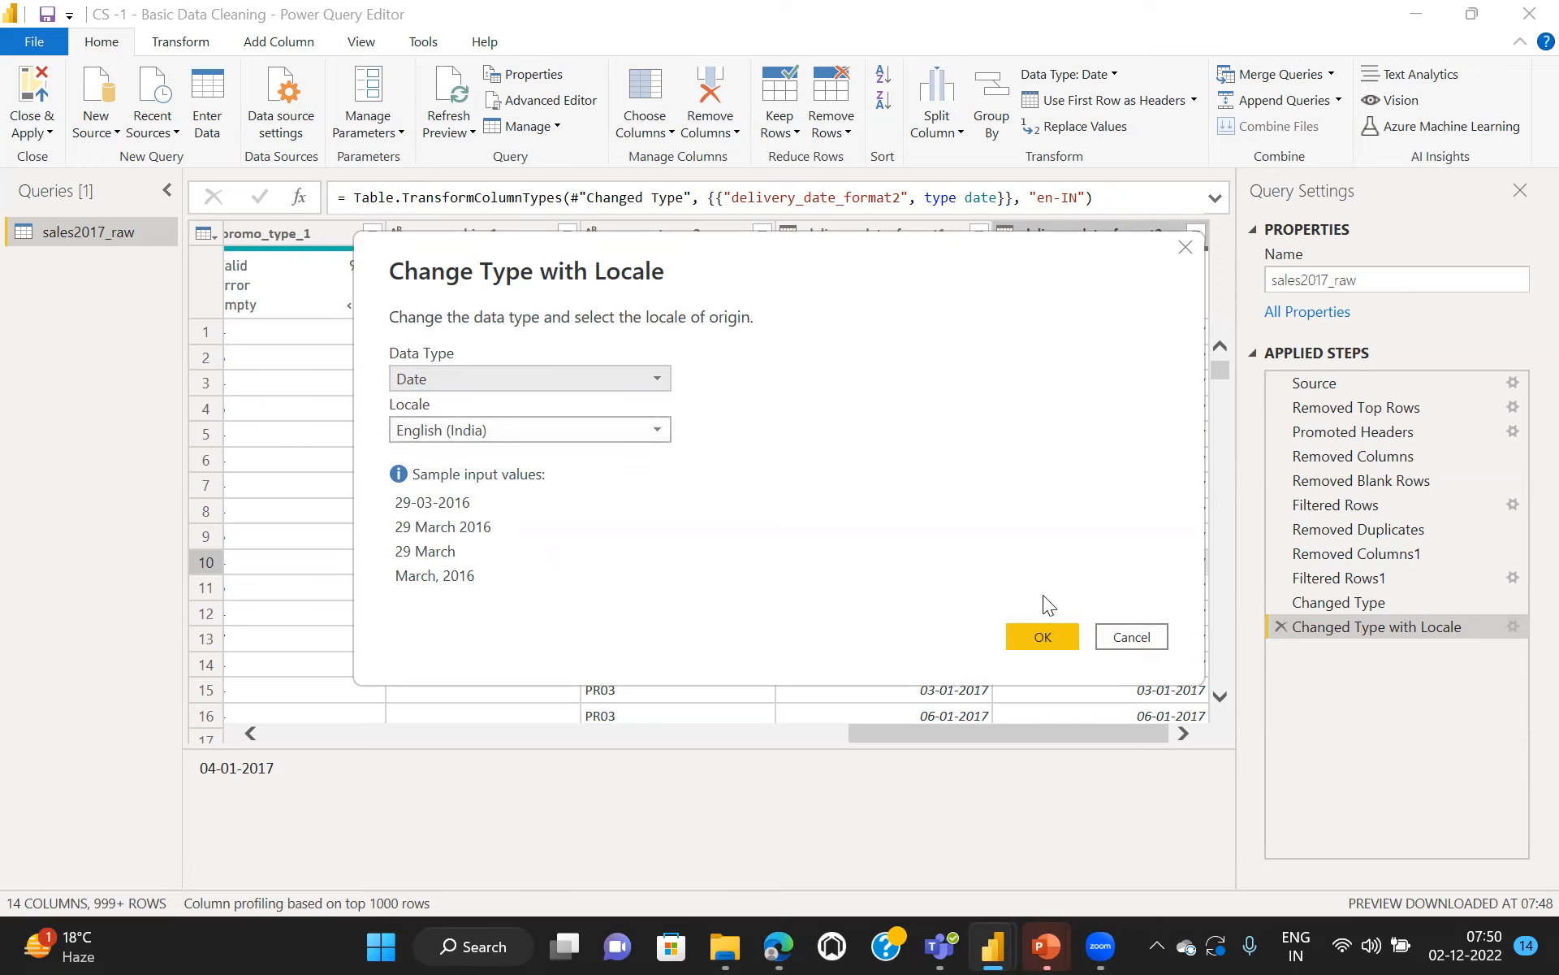
left_click(1039, 637)
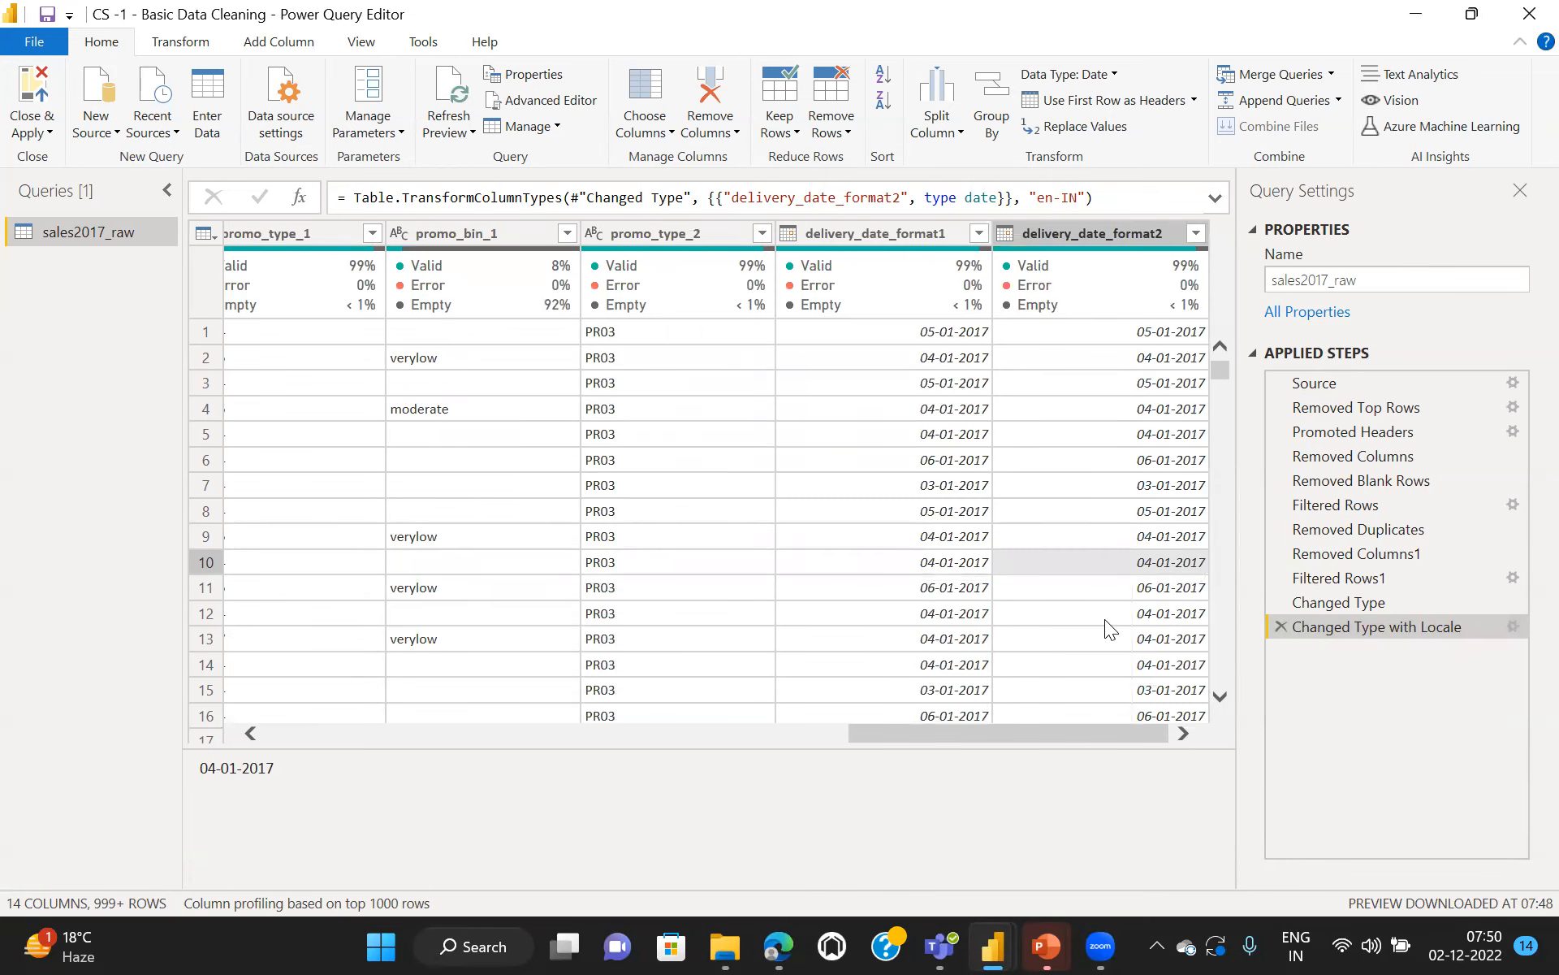
Step: Convert the revenue and price columns together to the Fixed decimal number type
left_click_drag(985, 736, 299, 766)
left_click_drag(401, 736, 690, 745)
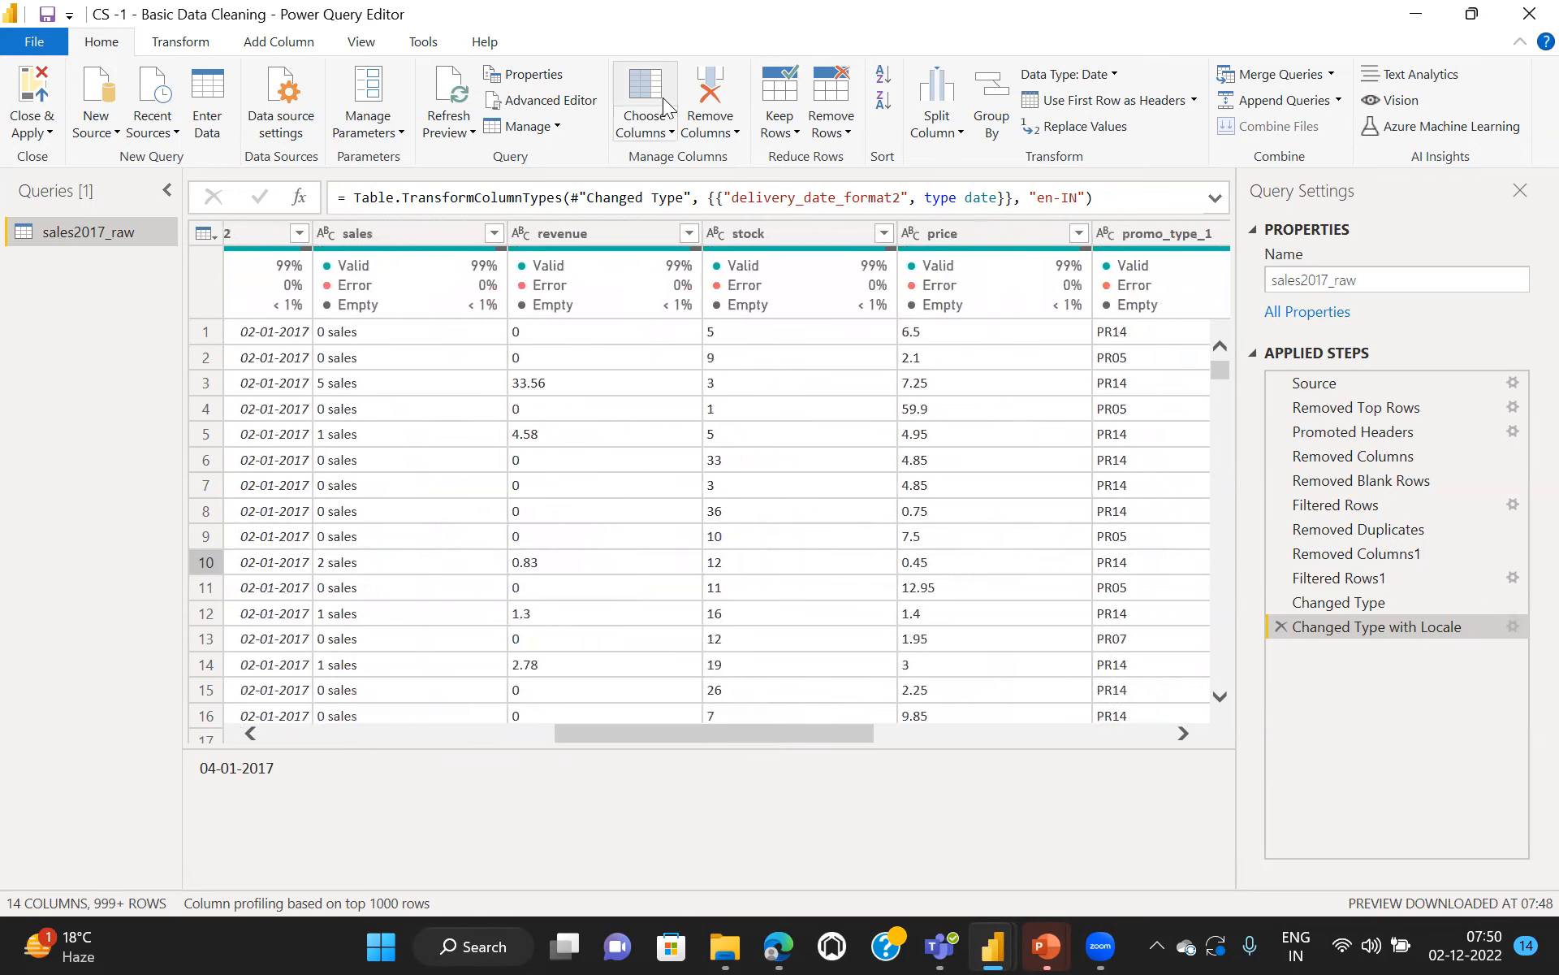
left_click(582, 234)
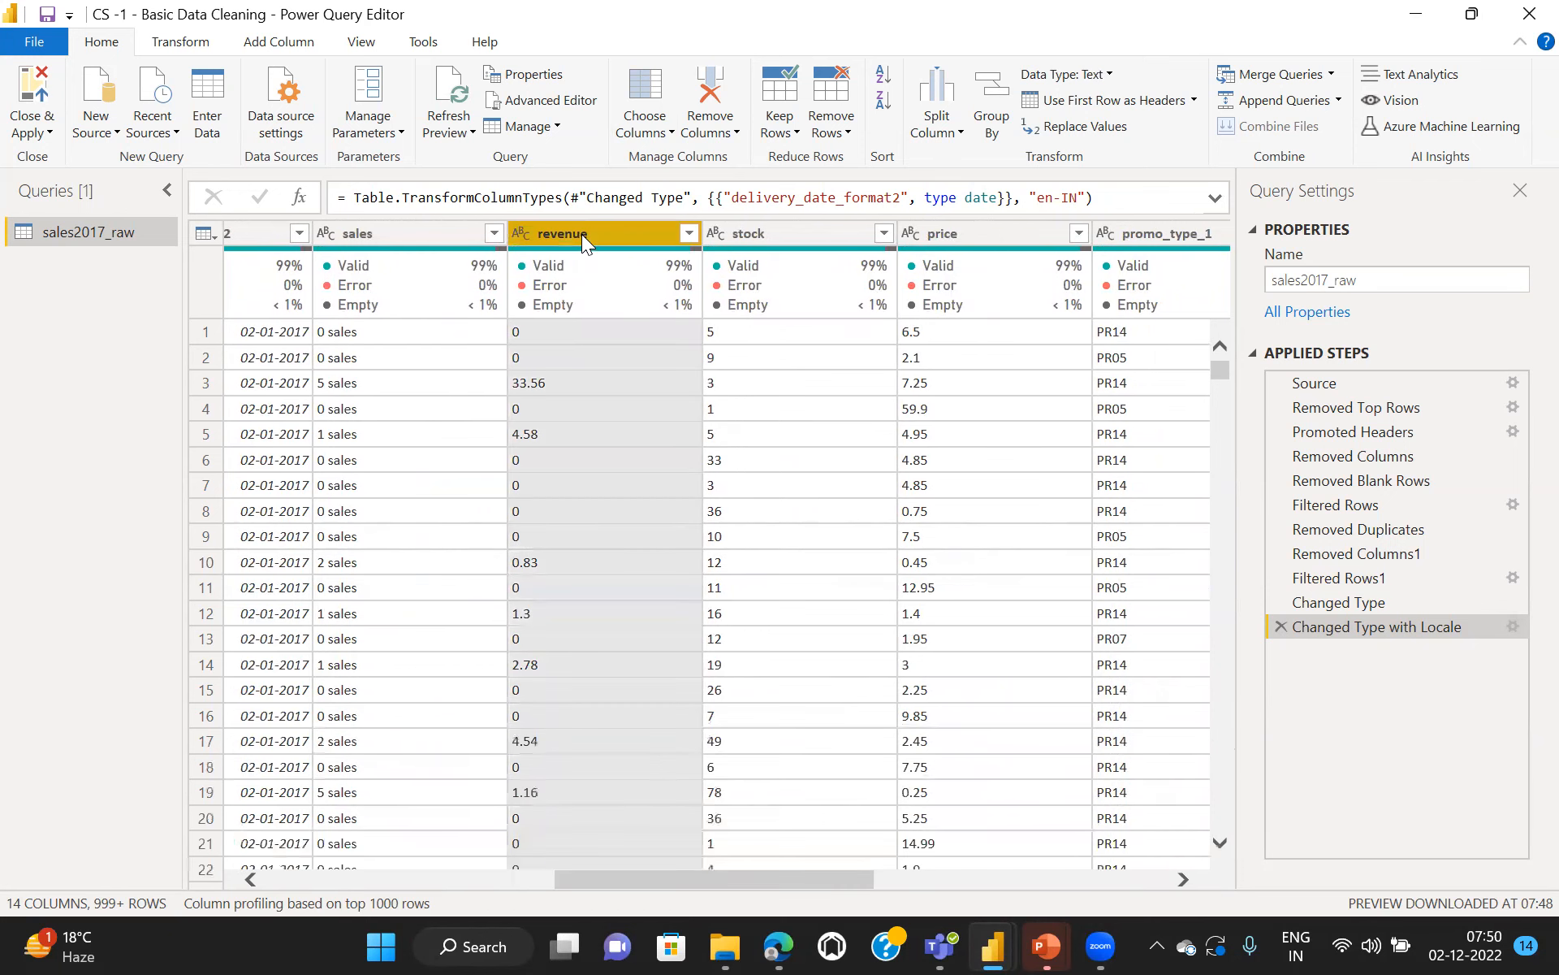
left_click(981, 230, "ctrl")
right_click(981, 231)
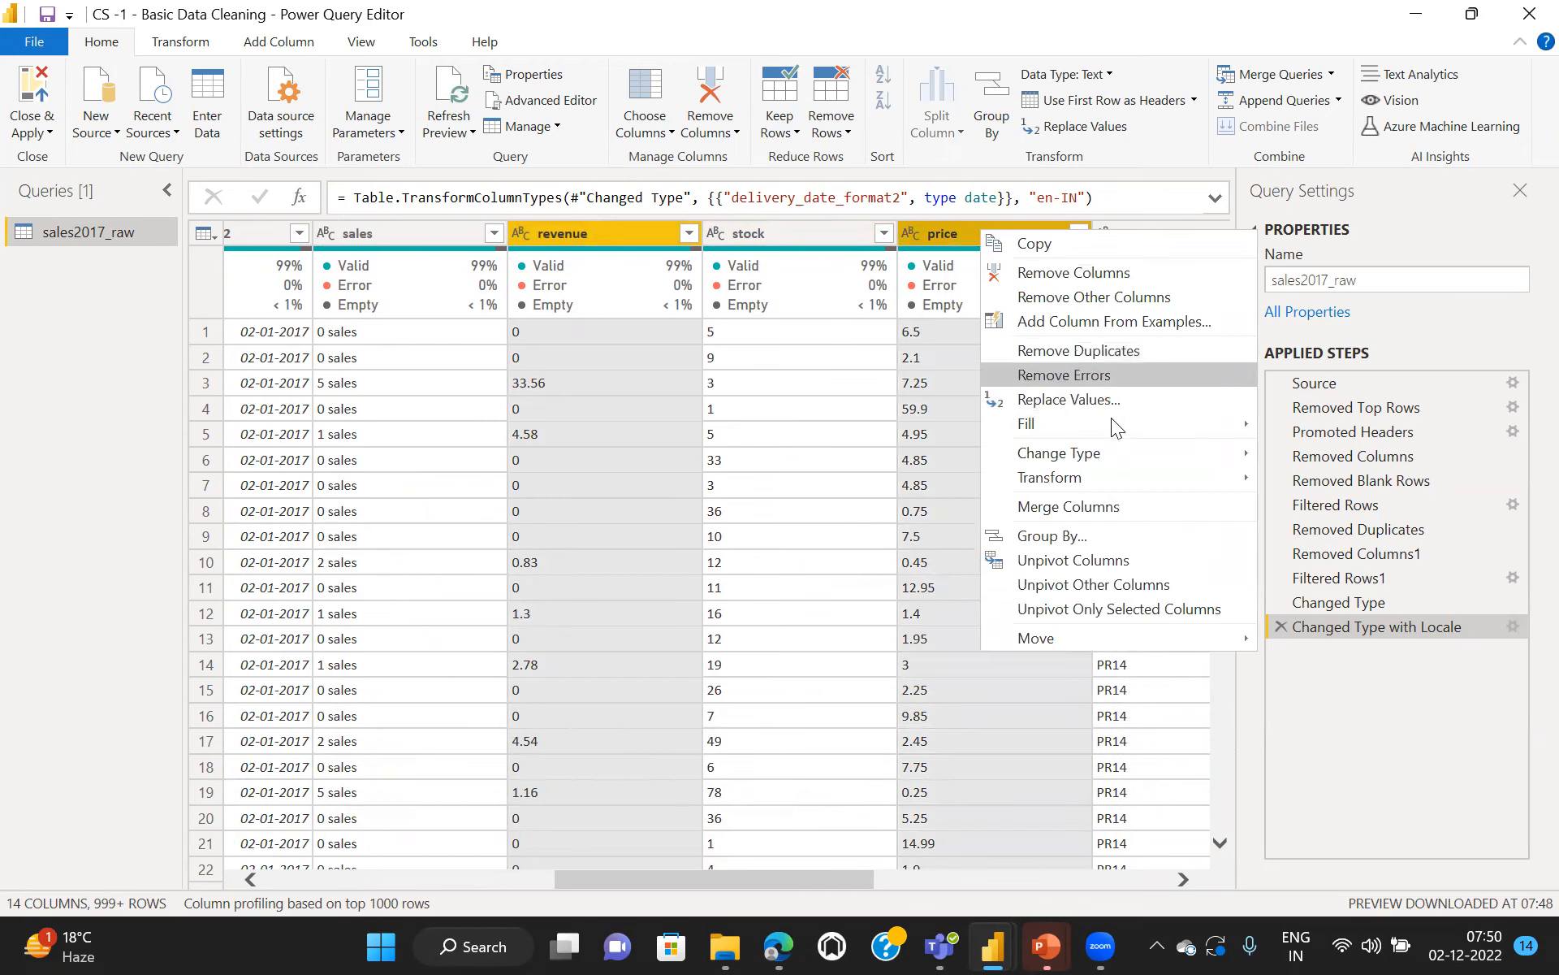
mouse_move(1191, 428)
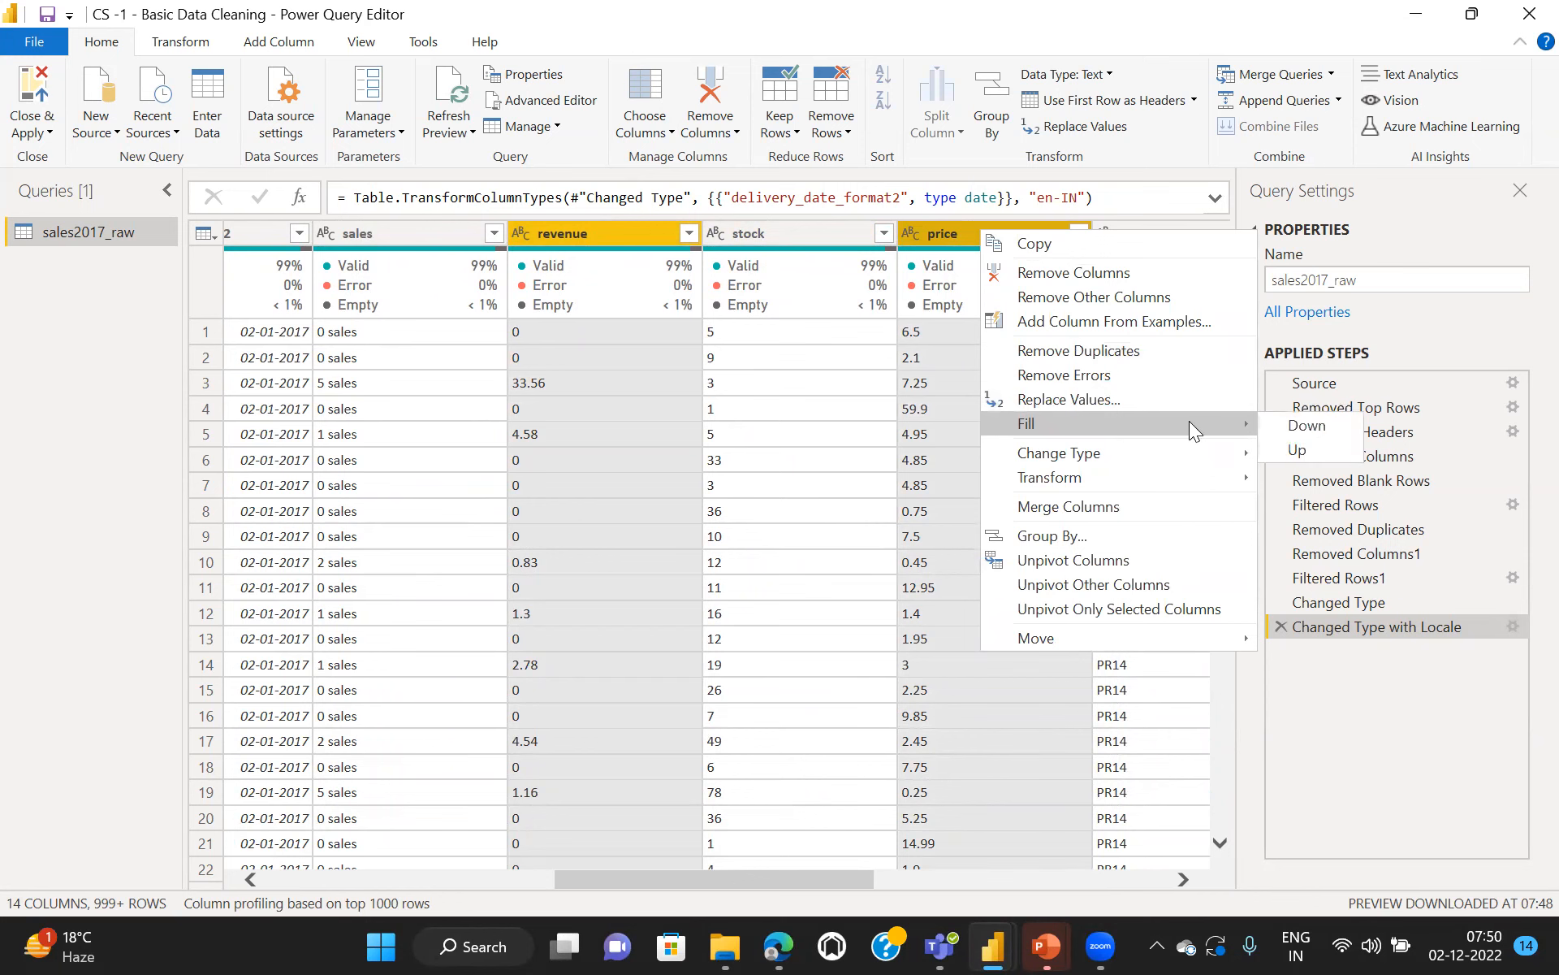
mouse_move(1230, 458)
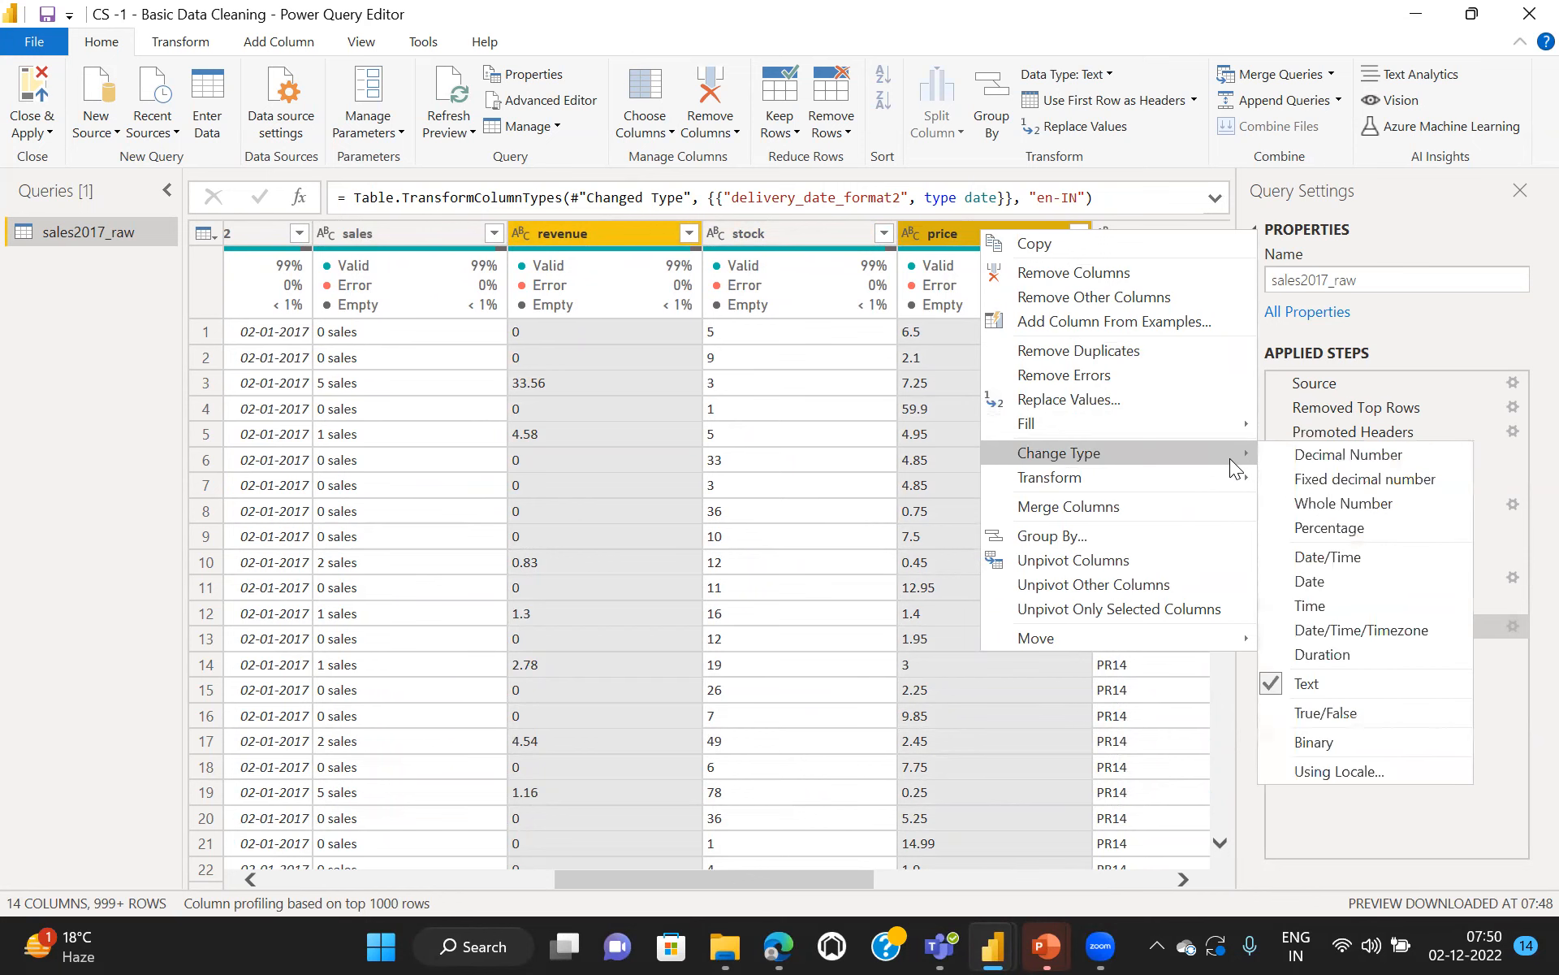
left_click(1340, 482)
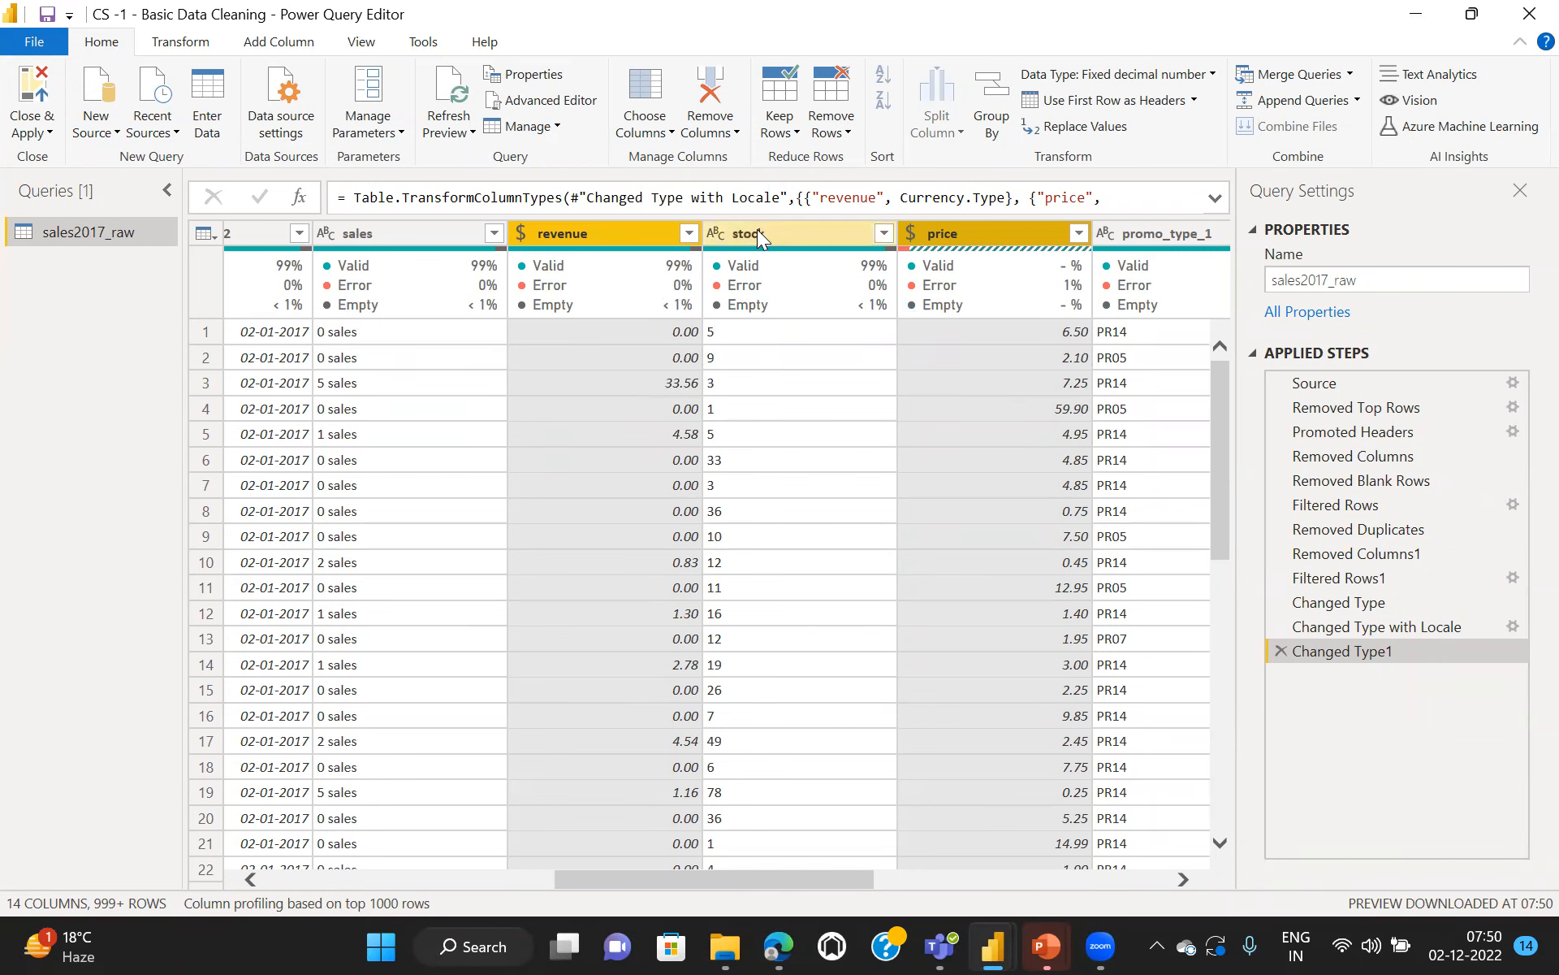
Step: Convert the stock column to the Whole Number type and look over the data types of the other columns
left_click(717, 233)
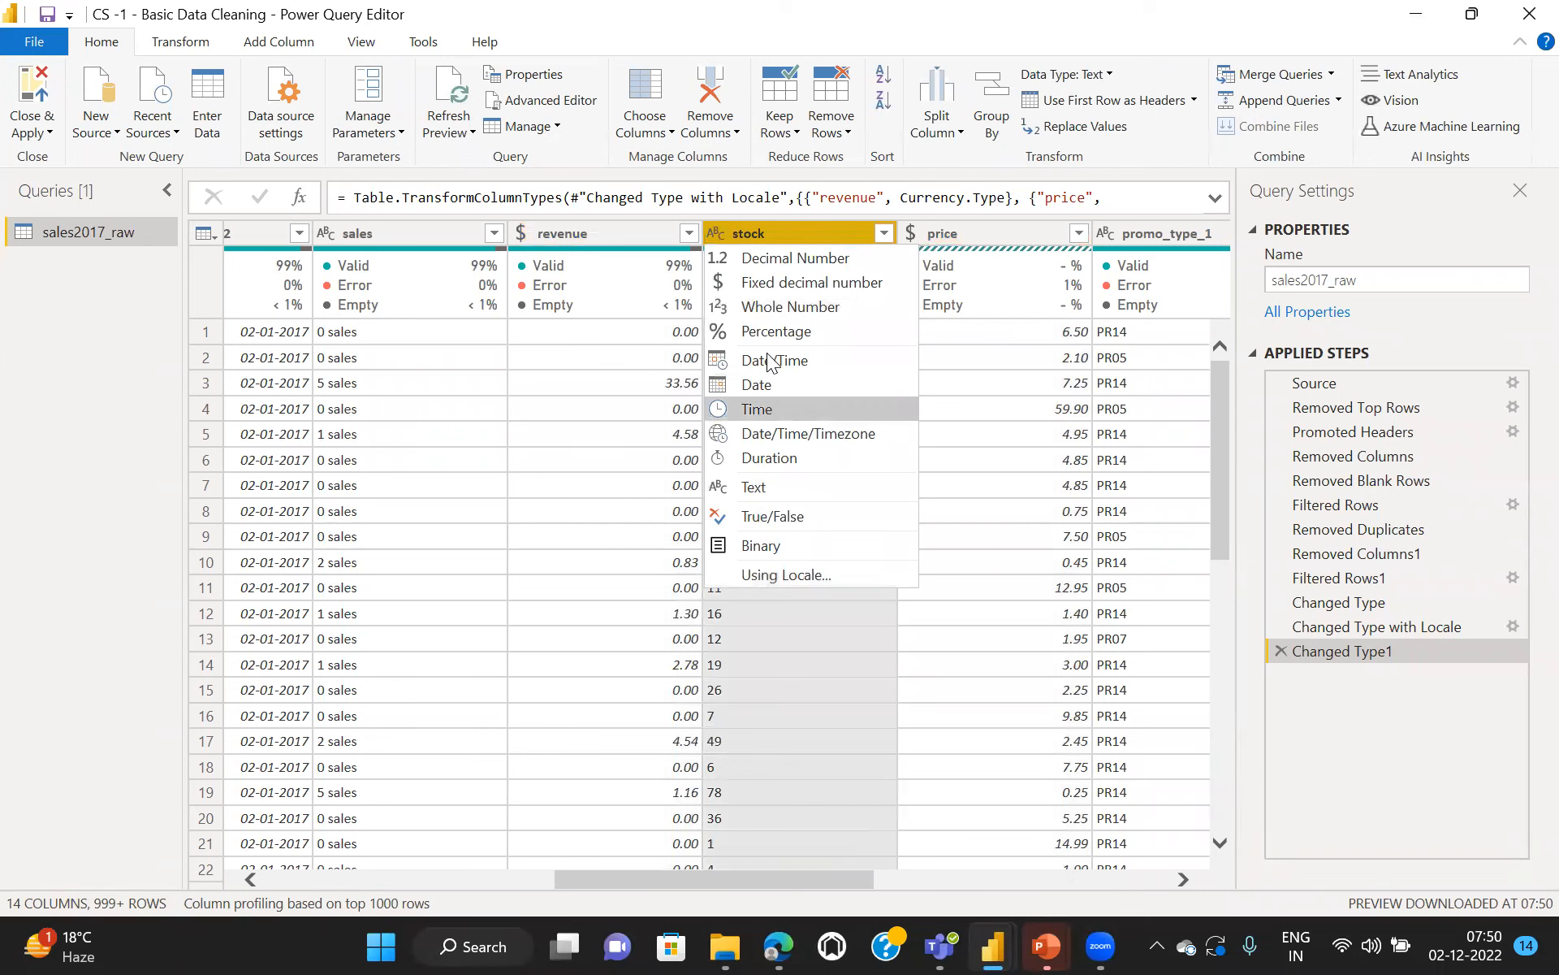
left_click(771, 308)
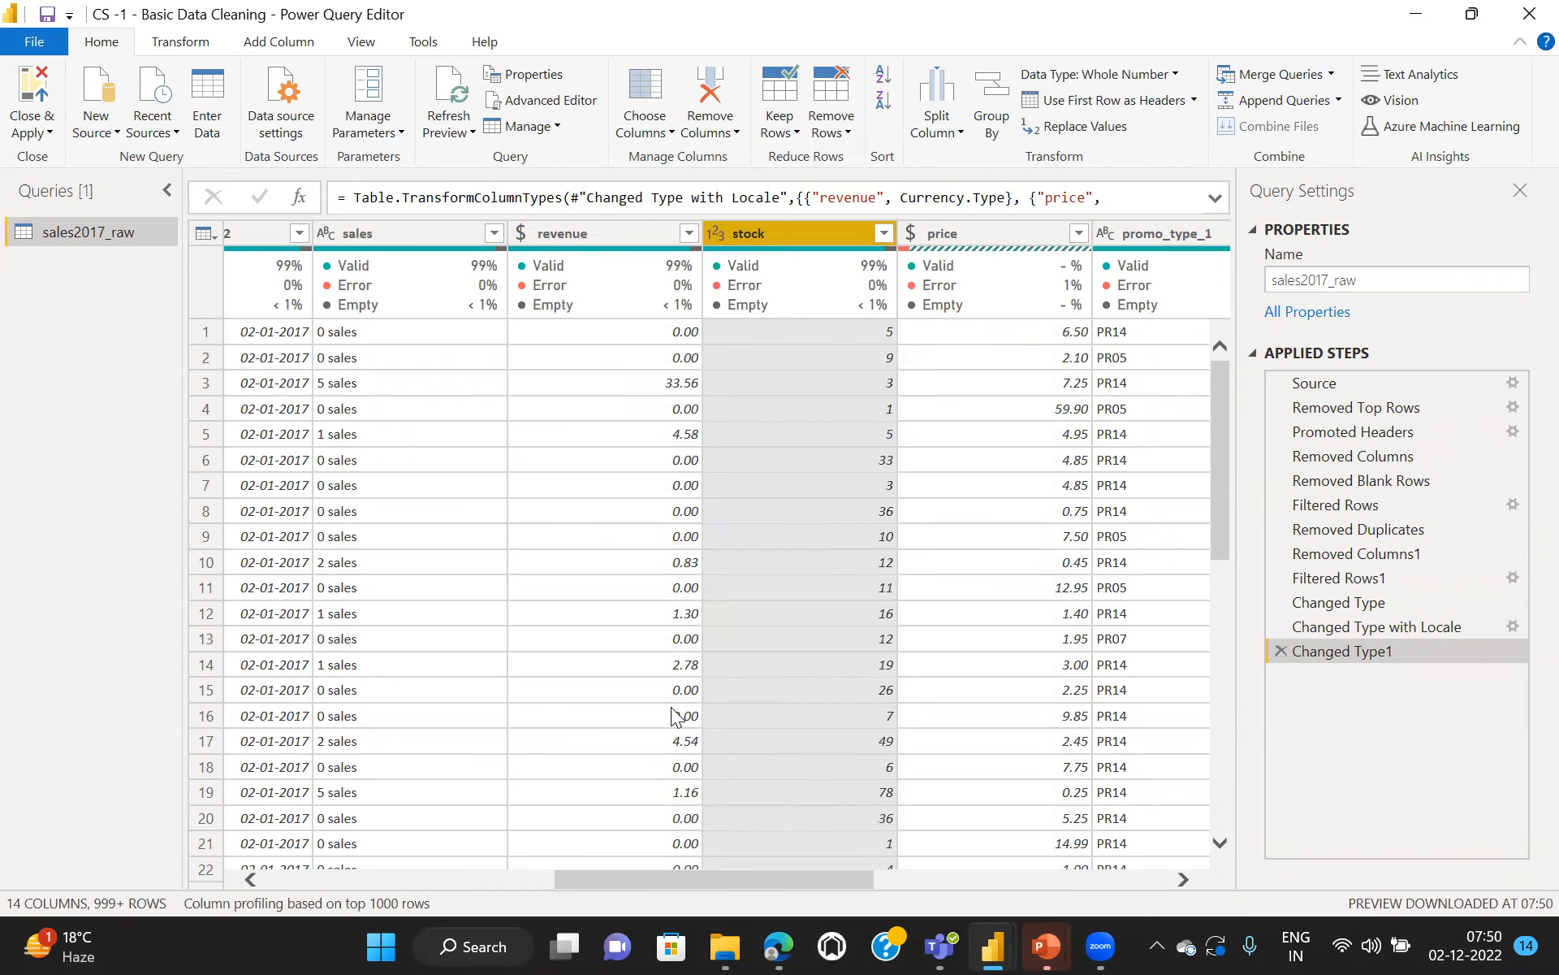
scroll(622, 794, "right", 5)
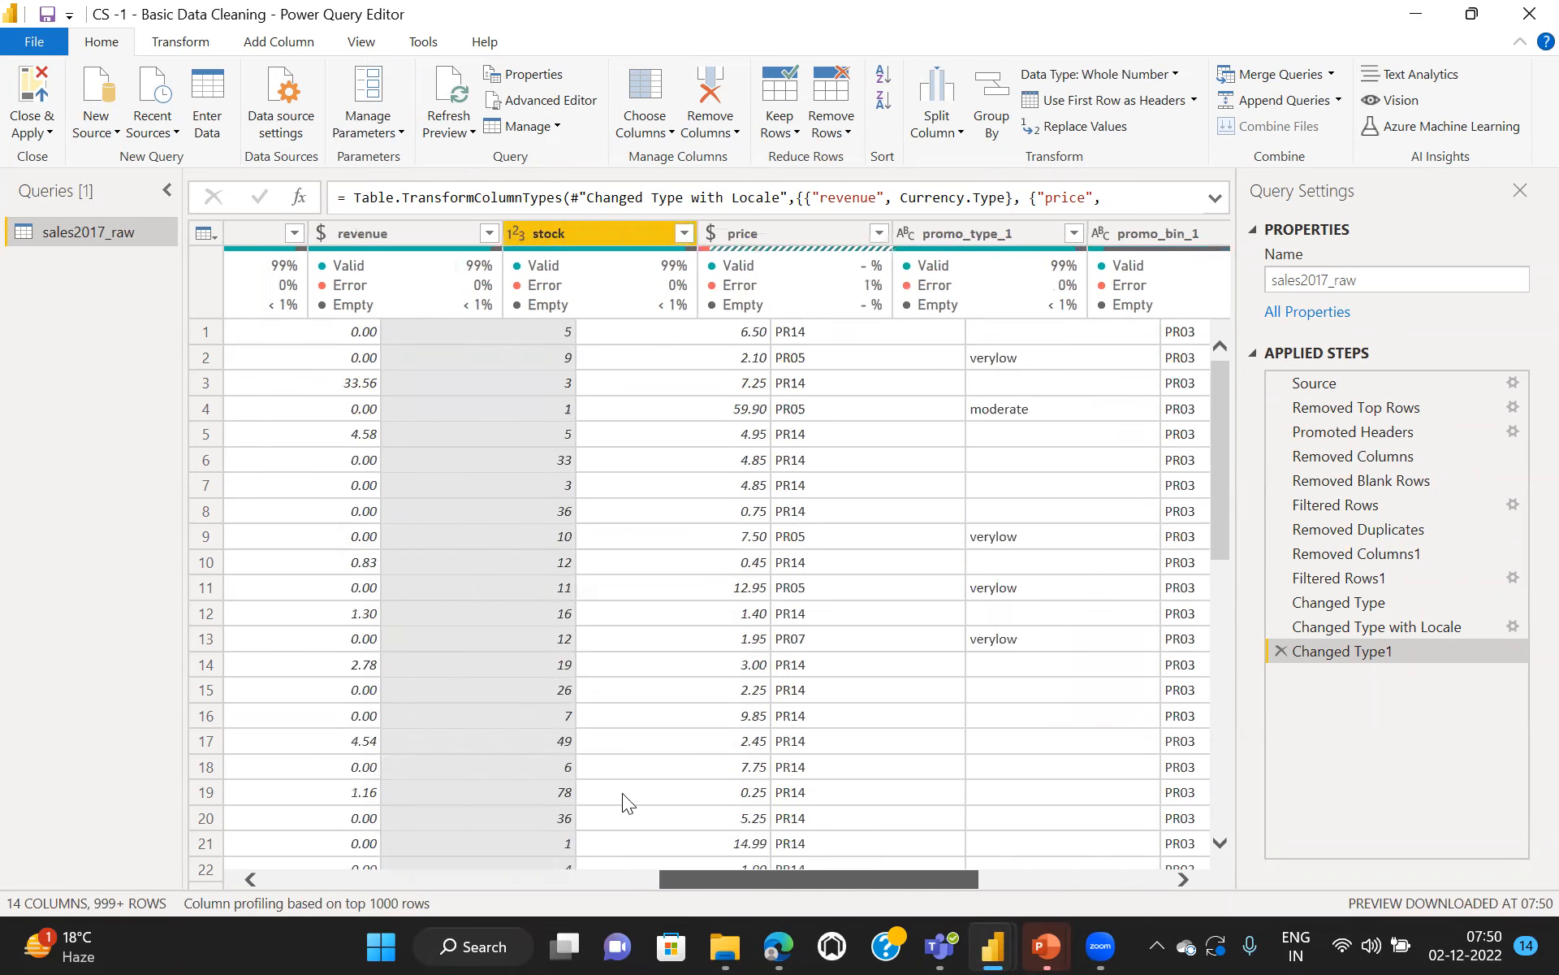
scroll(623, 793, "right", 2)
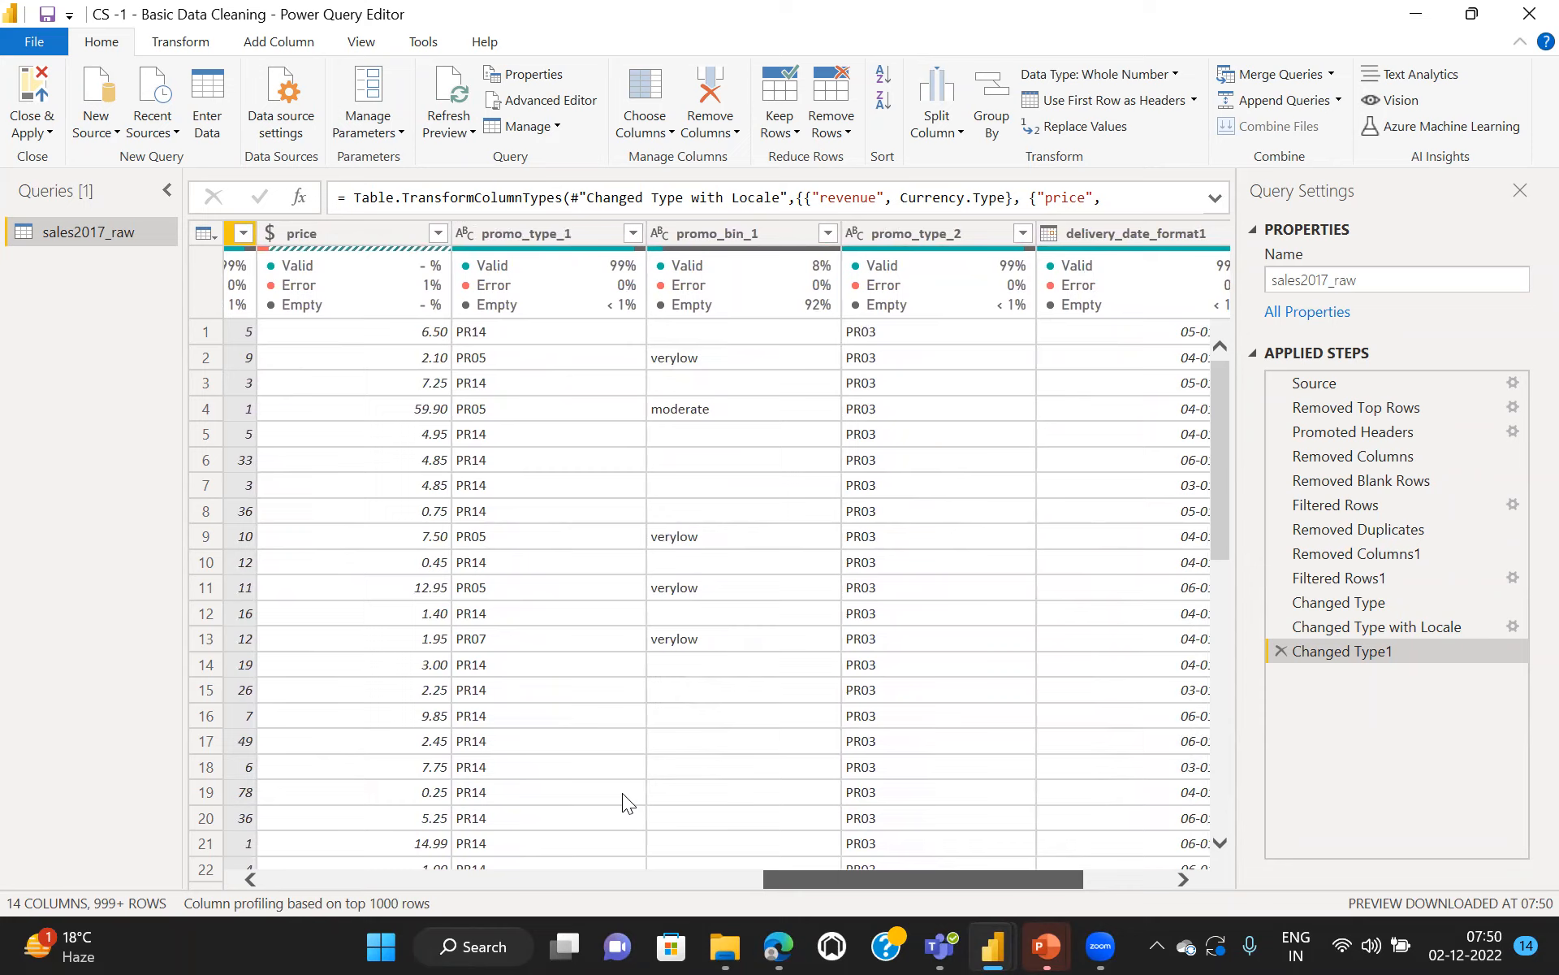
scroll(622, 794, "right", 4)
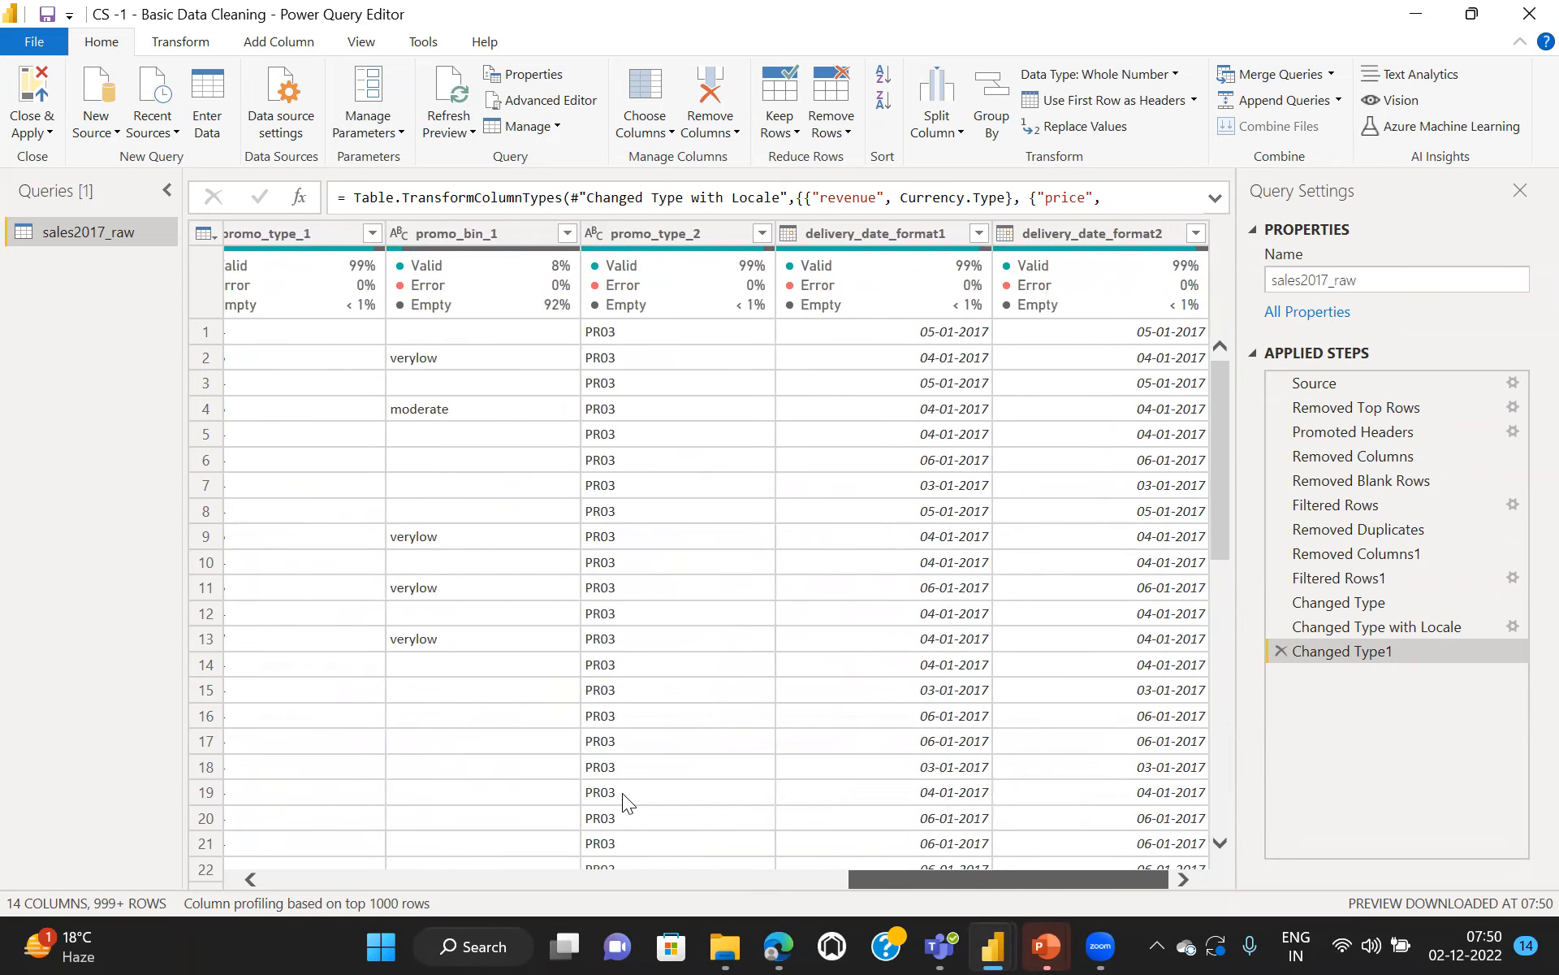
scroll(623, 793, "left", 10)
scroll(623, 793, "left", 6)
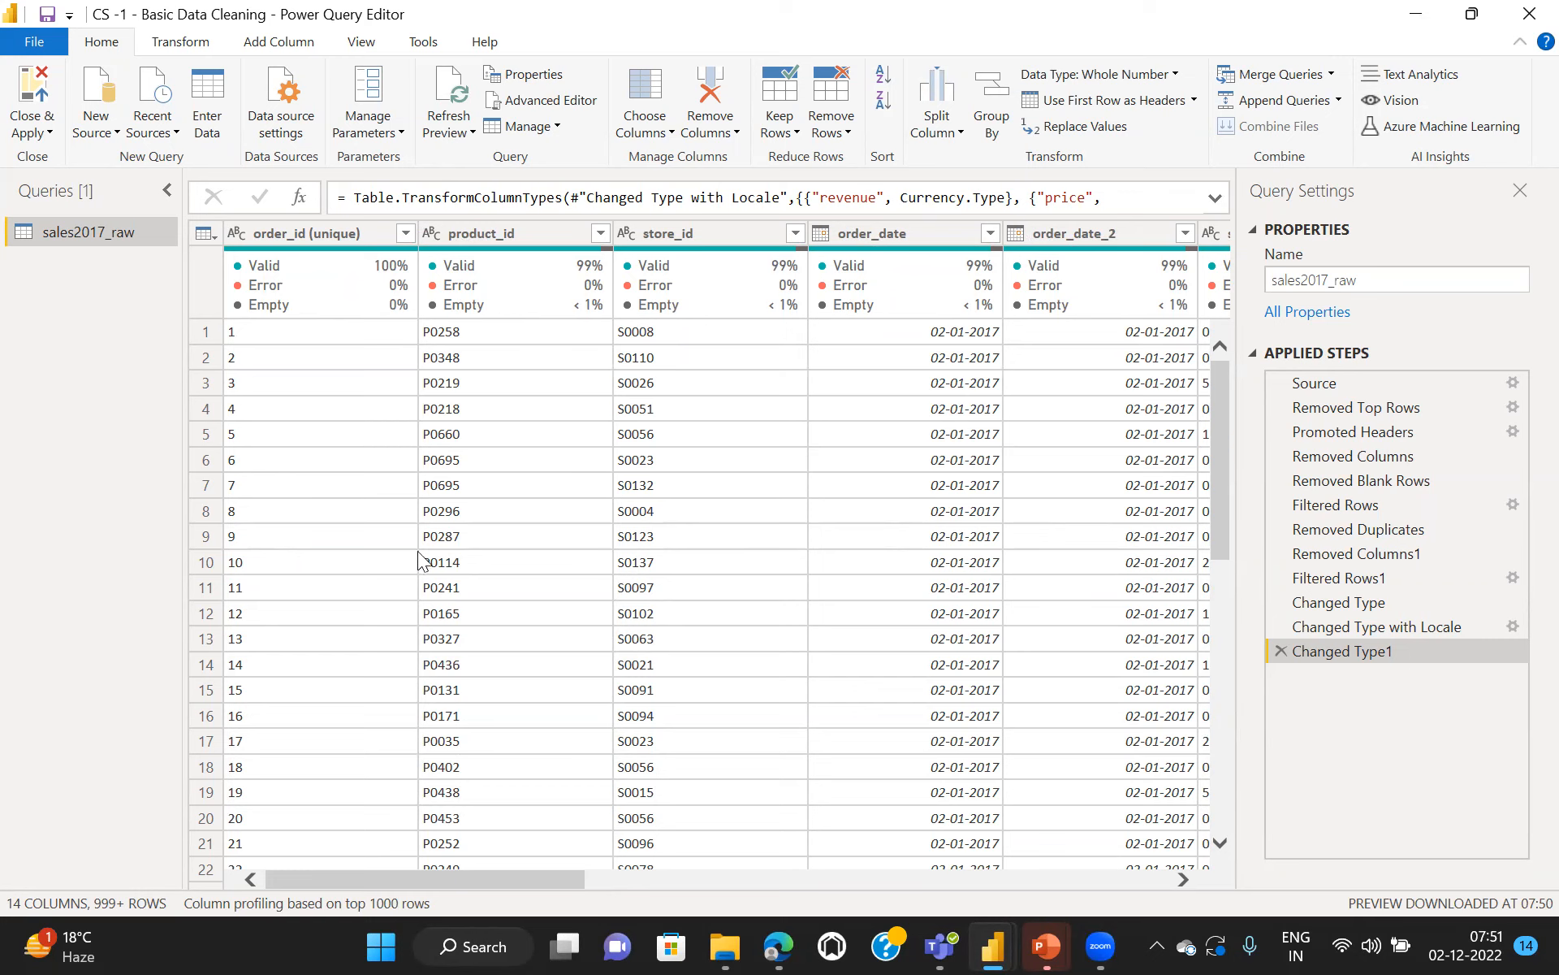
Step: Review the table at the Removed Top Rows, Promoted Headers, Removed Columns and Removed Blank Rows steps
mouse_move(351, 293)
left_click(1365, 404)
left_click(1353, 431)
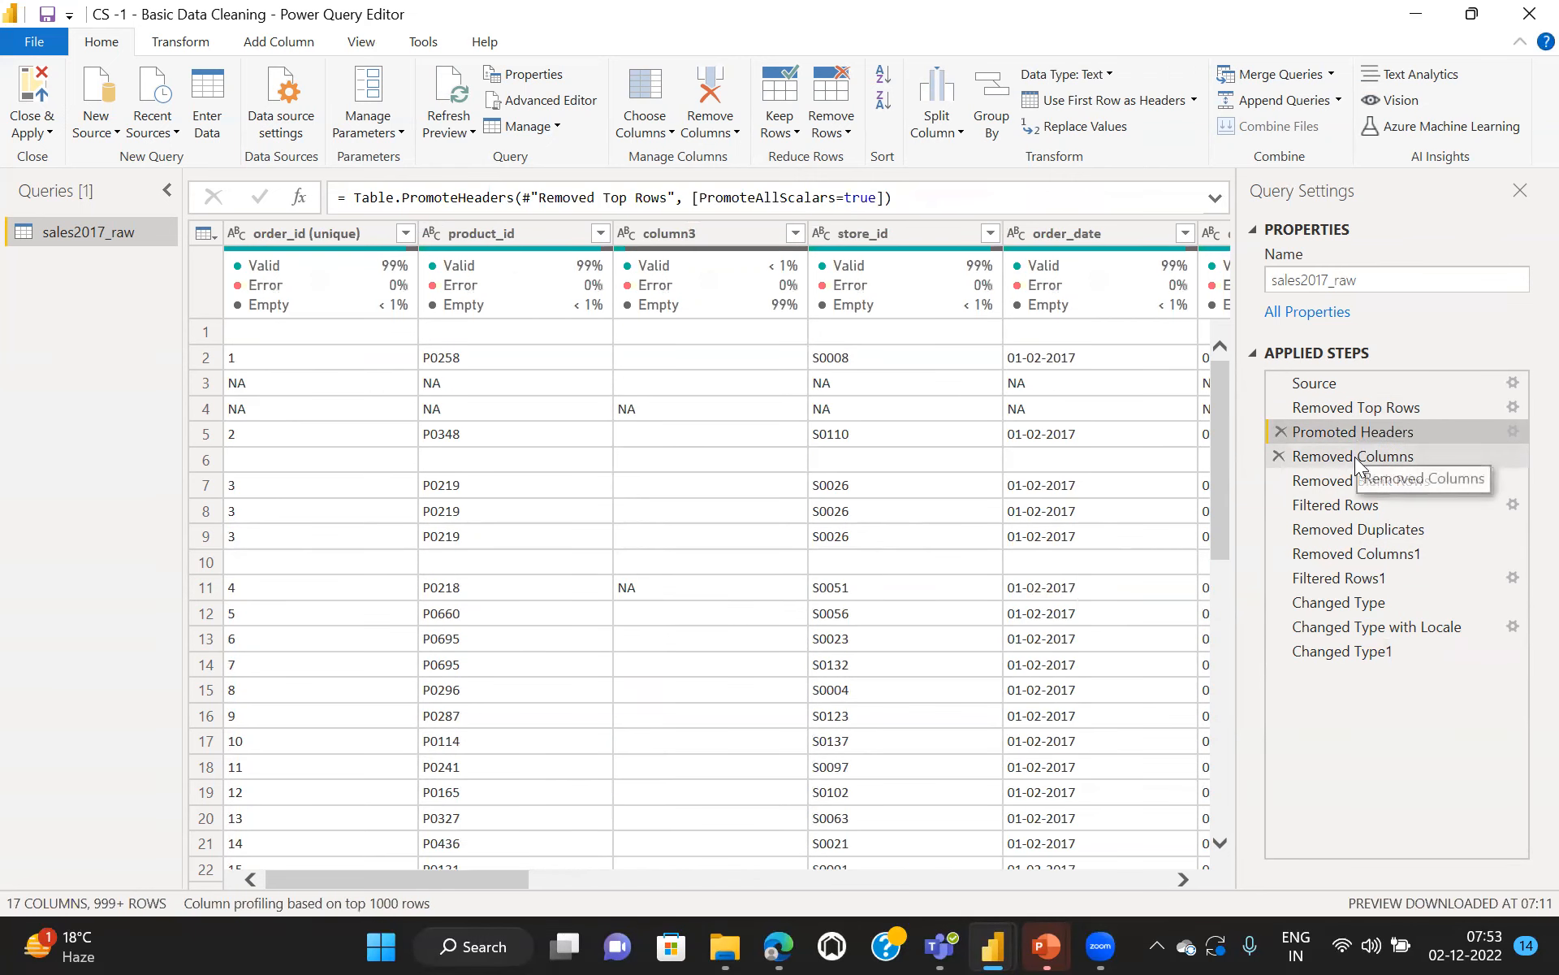
left_click(1354, 457)
left_click(1346, 482)
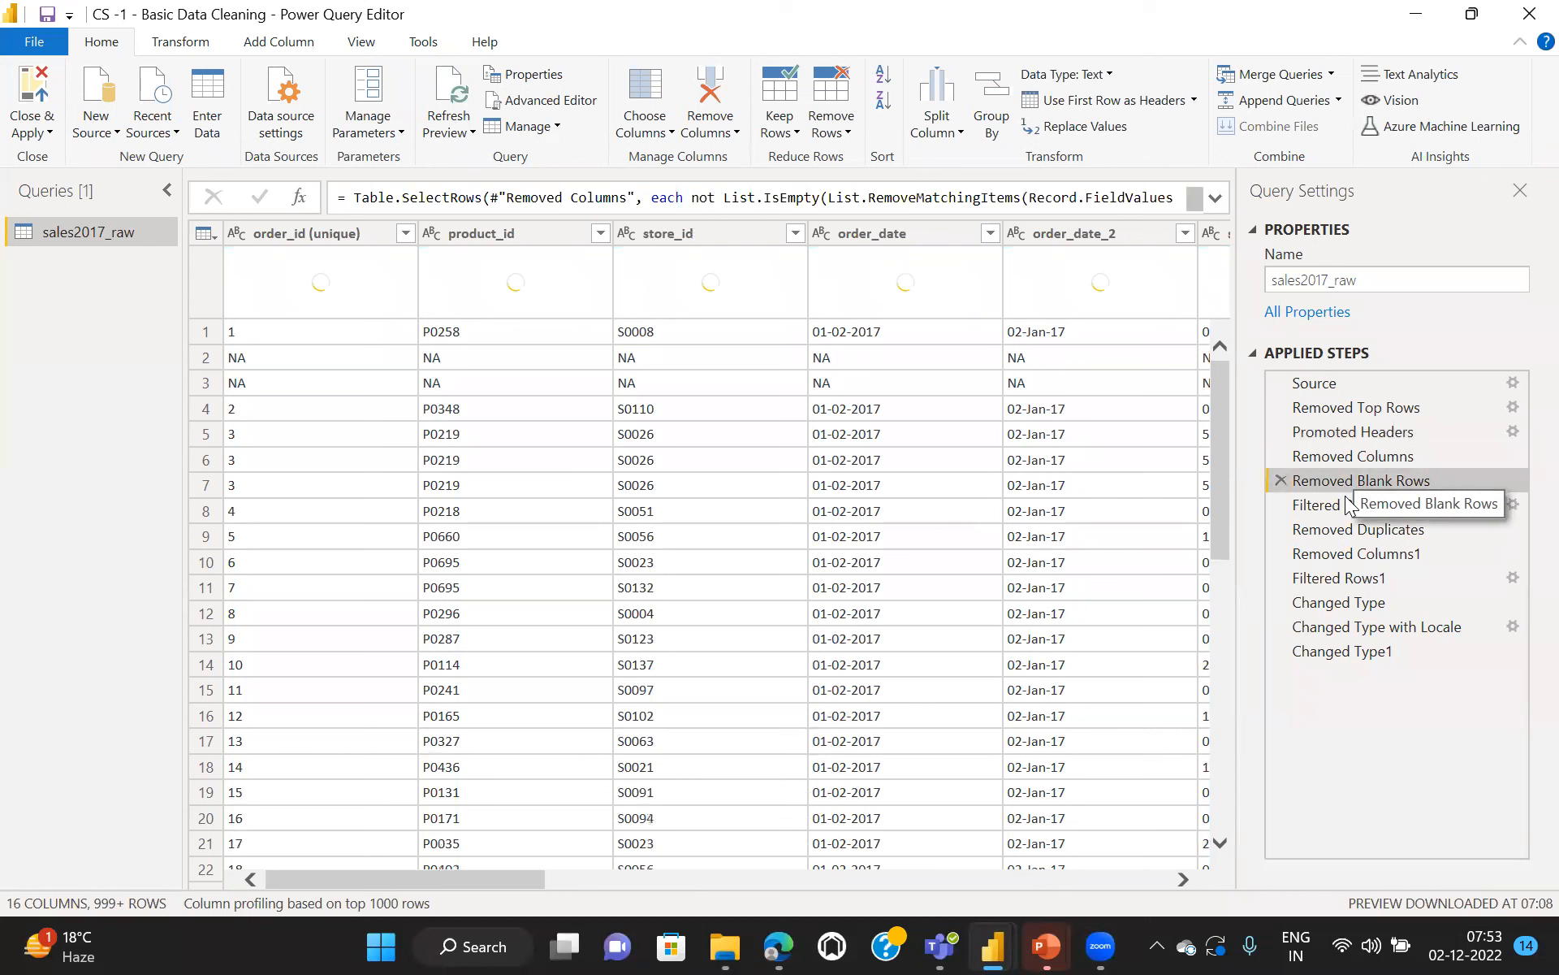
Step: Examine the Filtered Rows step across to its delivery date columns, and return to the Changed Type1 step
left_click(1347, 509)
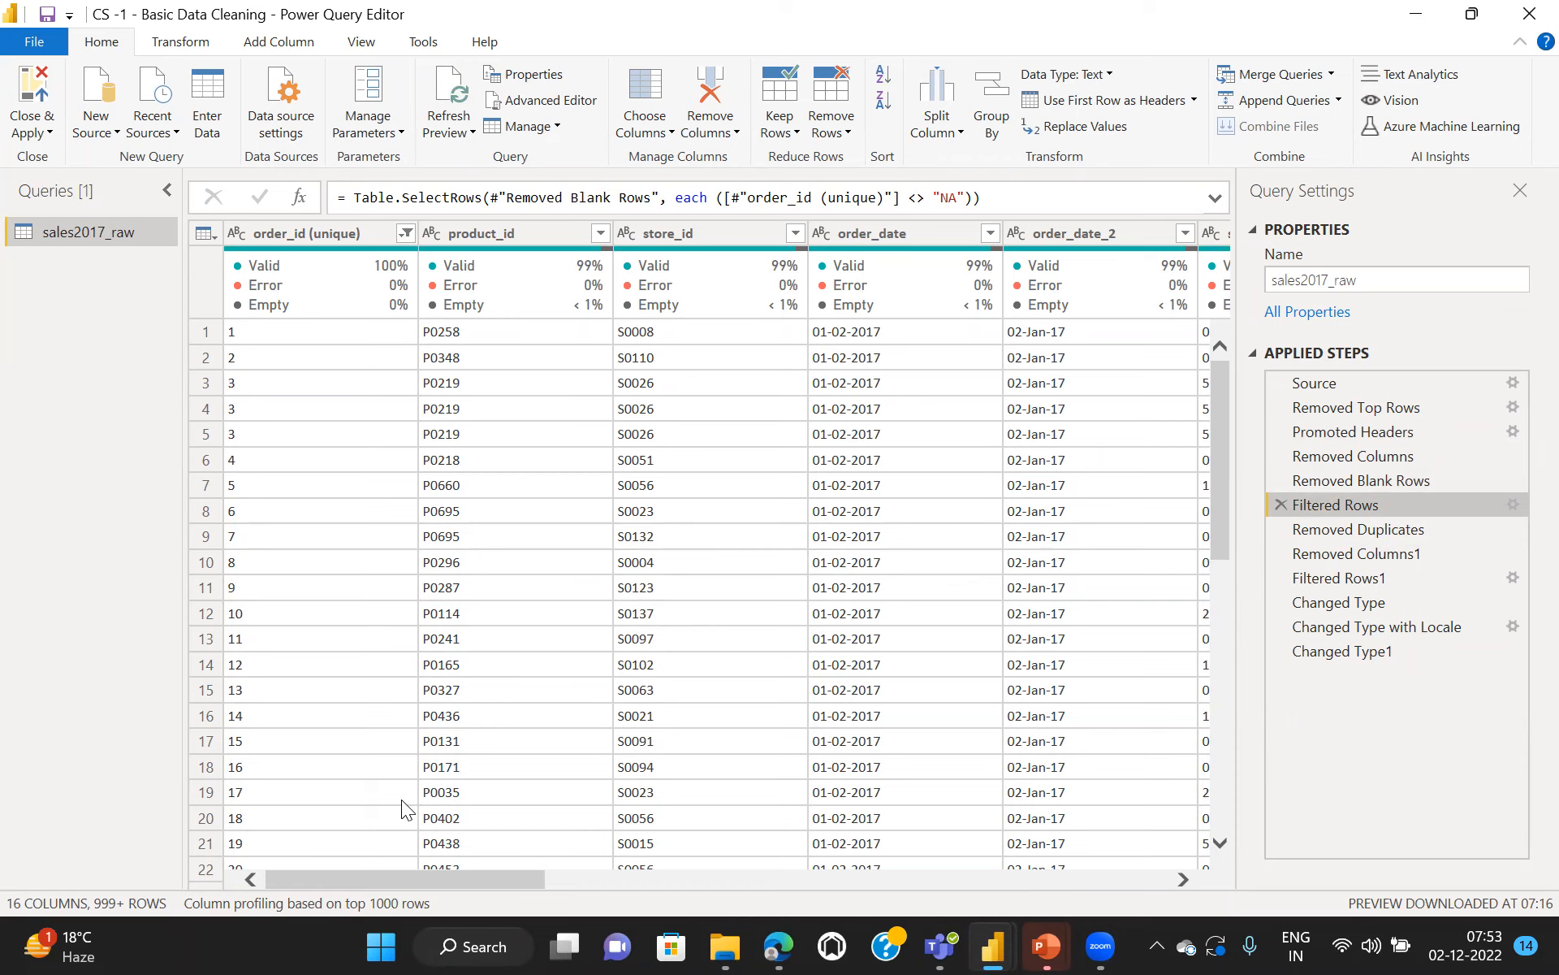
scroll(401, 800, "right", 5)
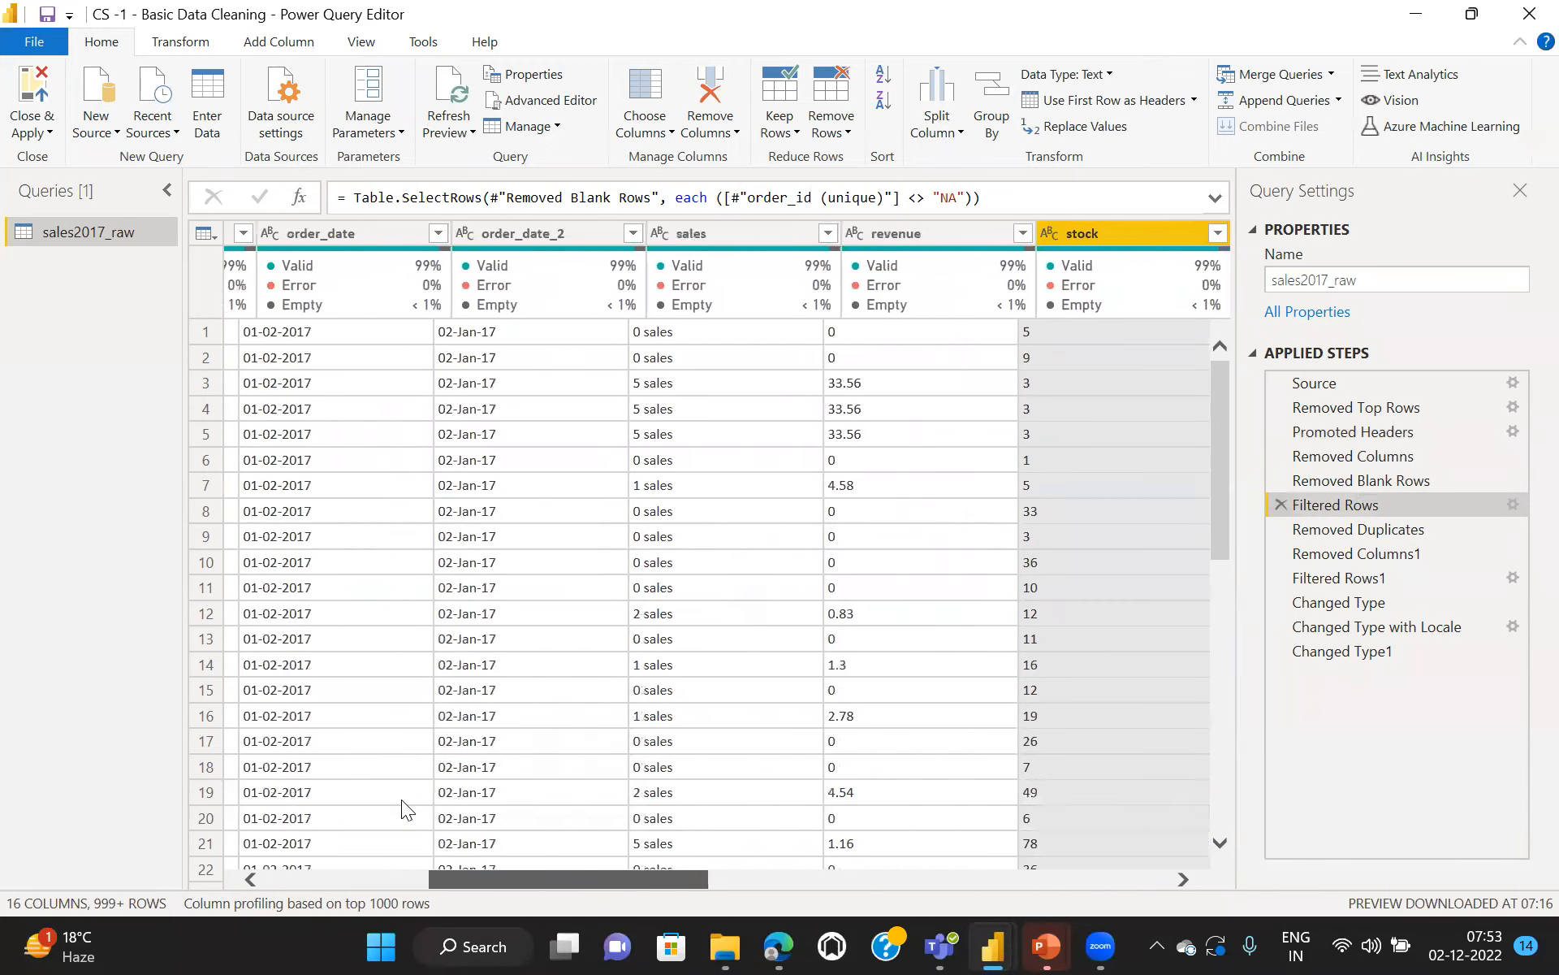
scroll(400, 800, "right", 2)
scroll(401, 800, "right", 5)
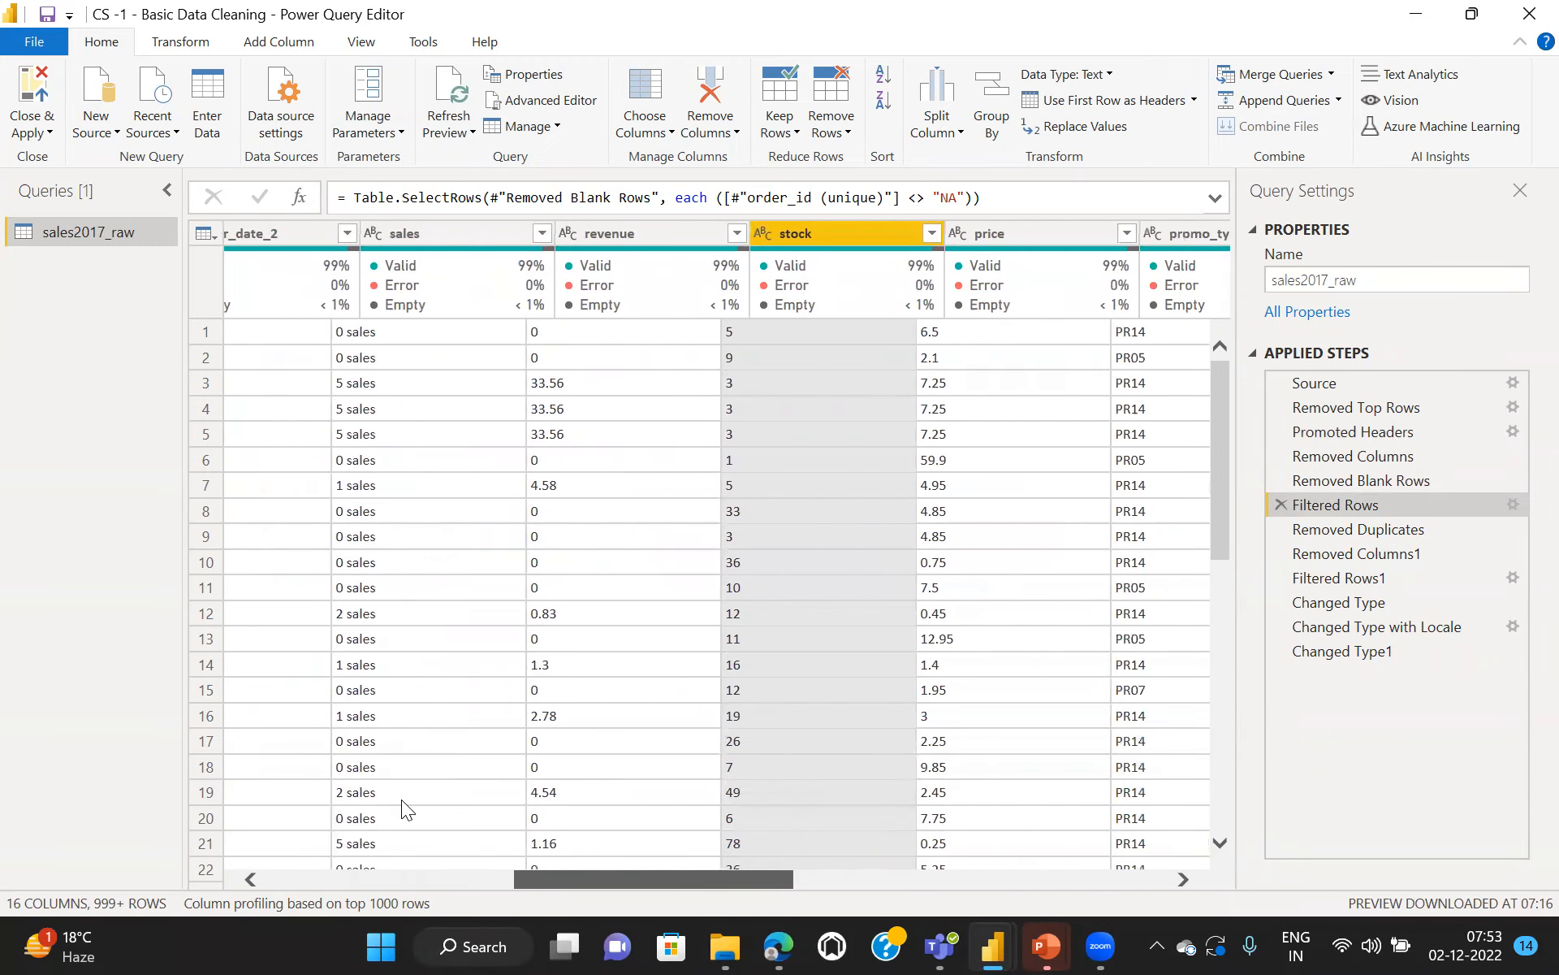
scroll(401, 799, "right", 5)
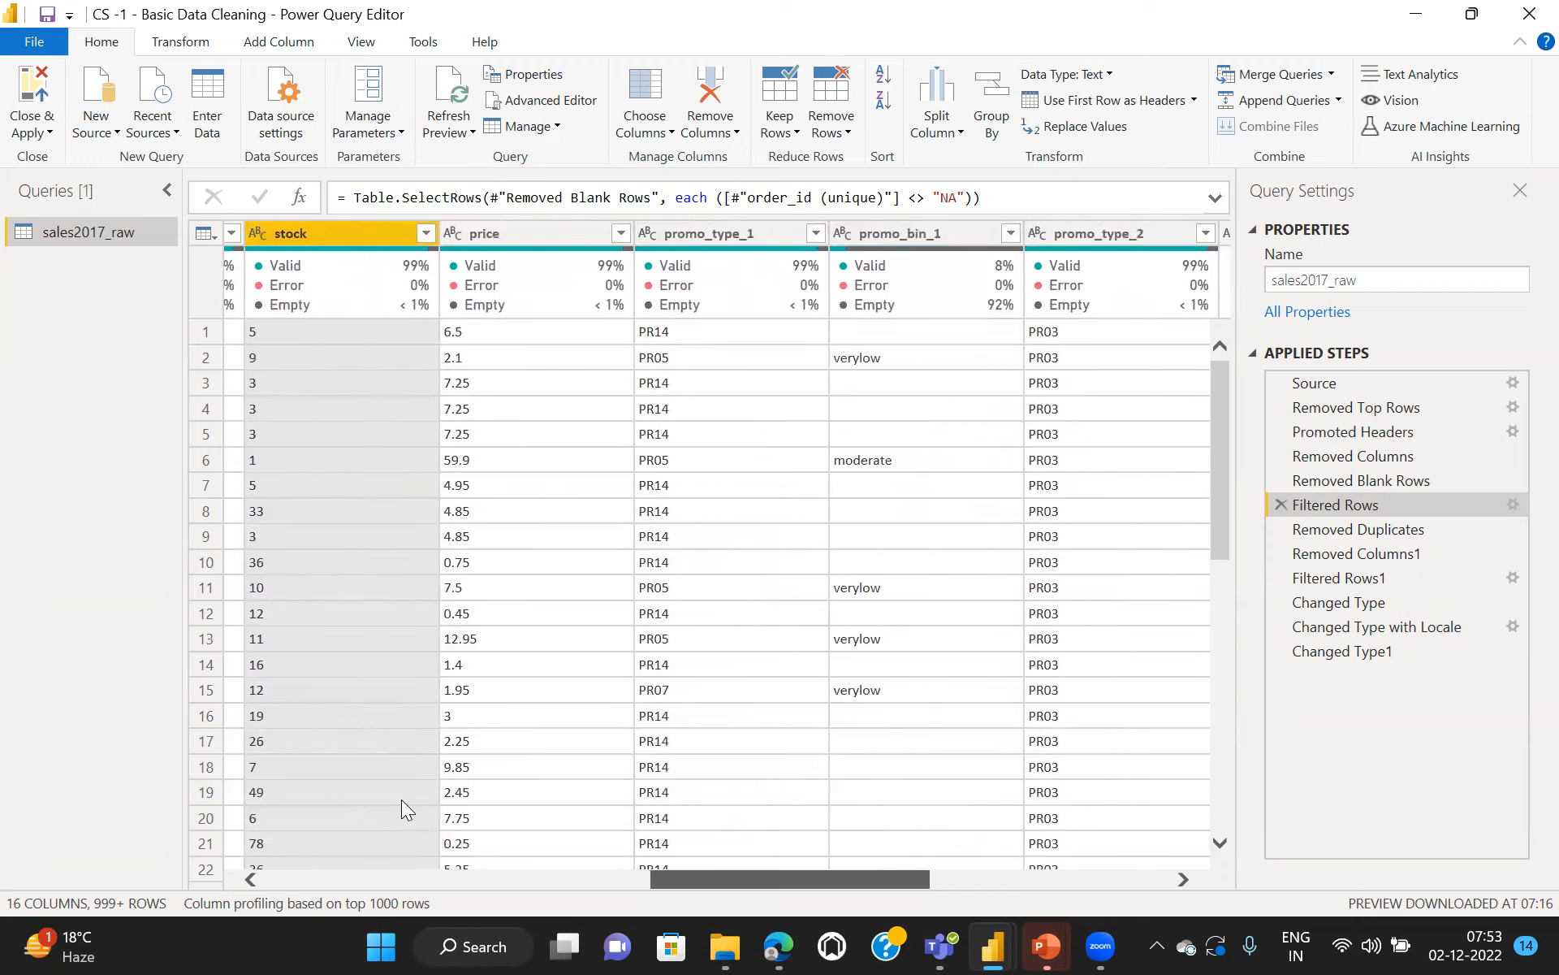
scroll(401, 799, "right", 2)
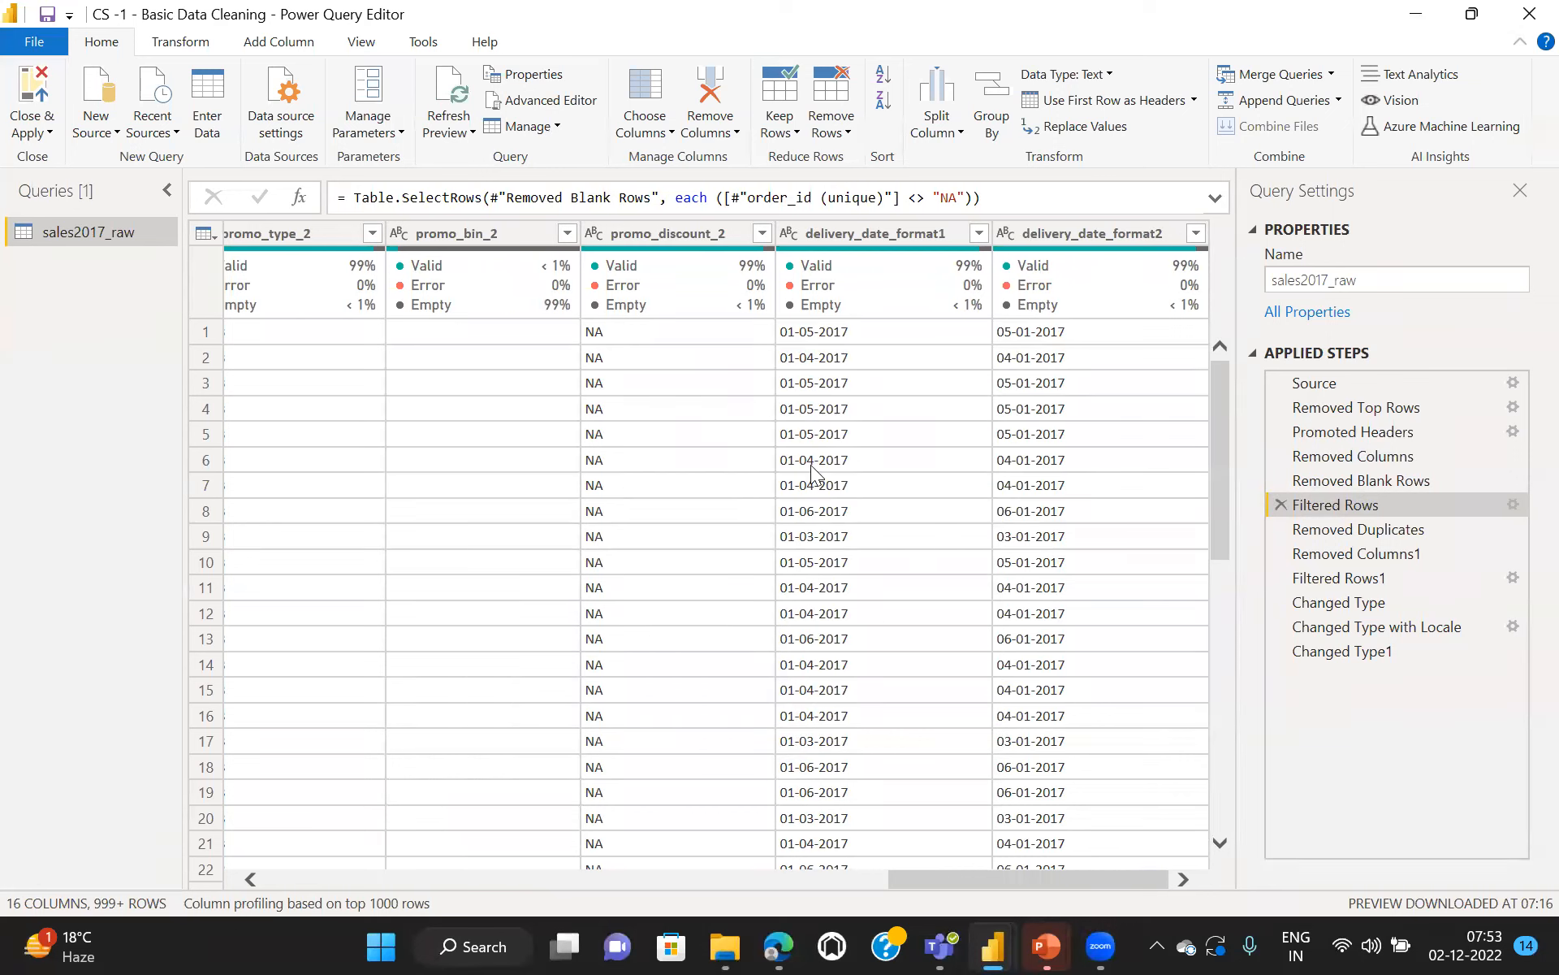
left_click(1335, 653)
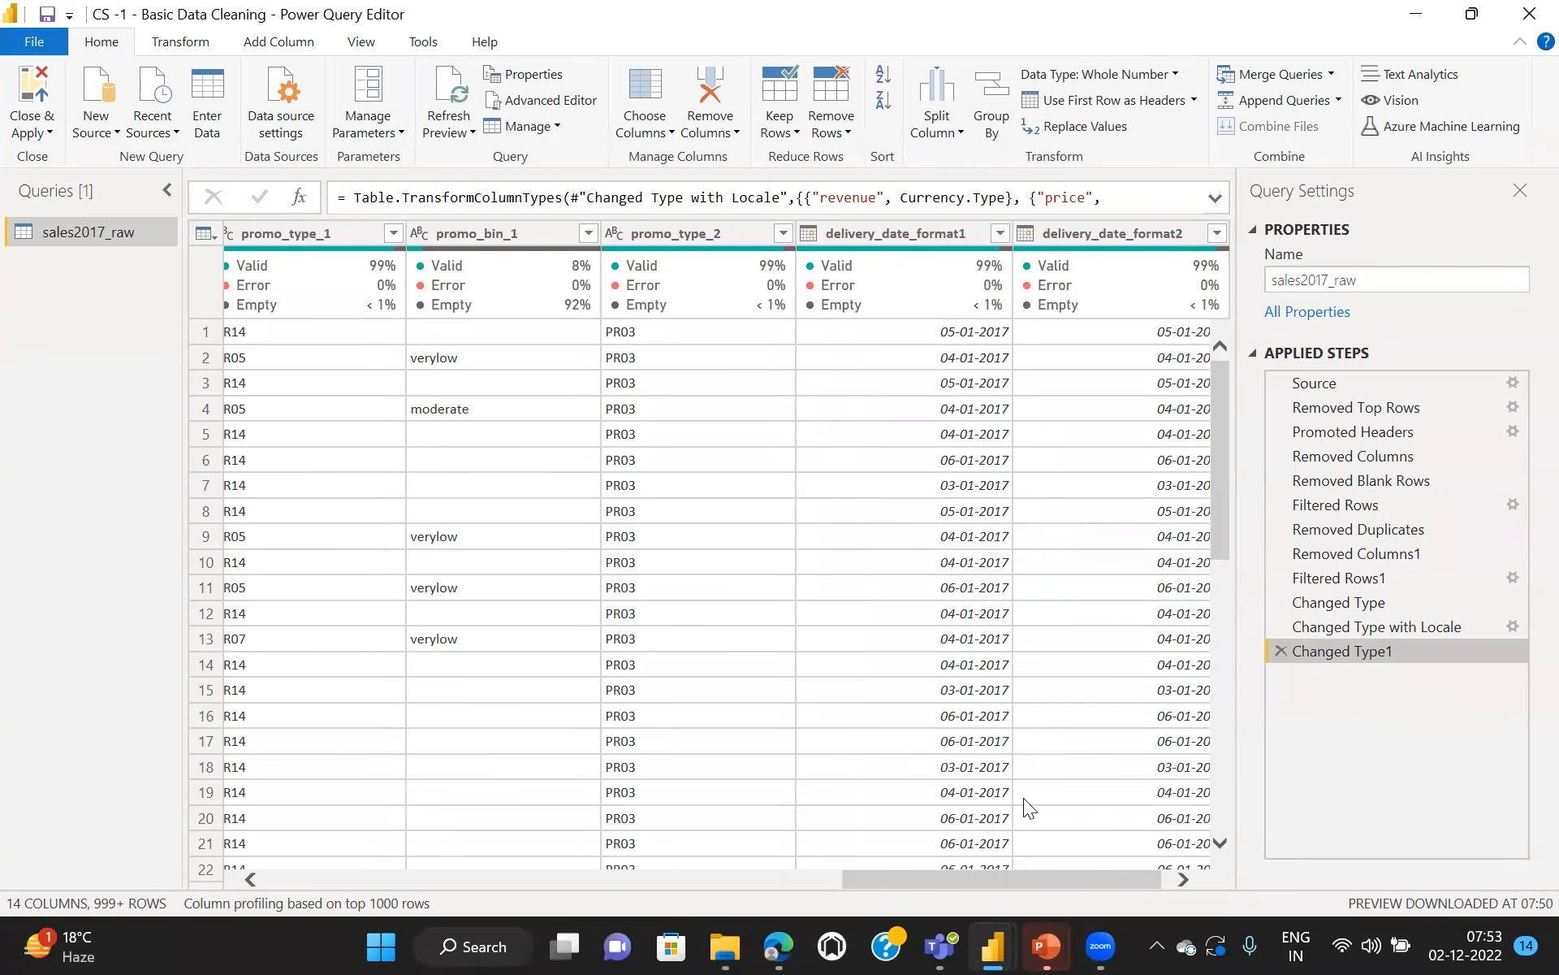
Step: Look over the column types of sales2017_raw from the delivery dates back to order_id, and close and apply the query changes
scroll(1024, 798, "right", 1)
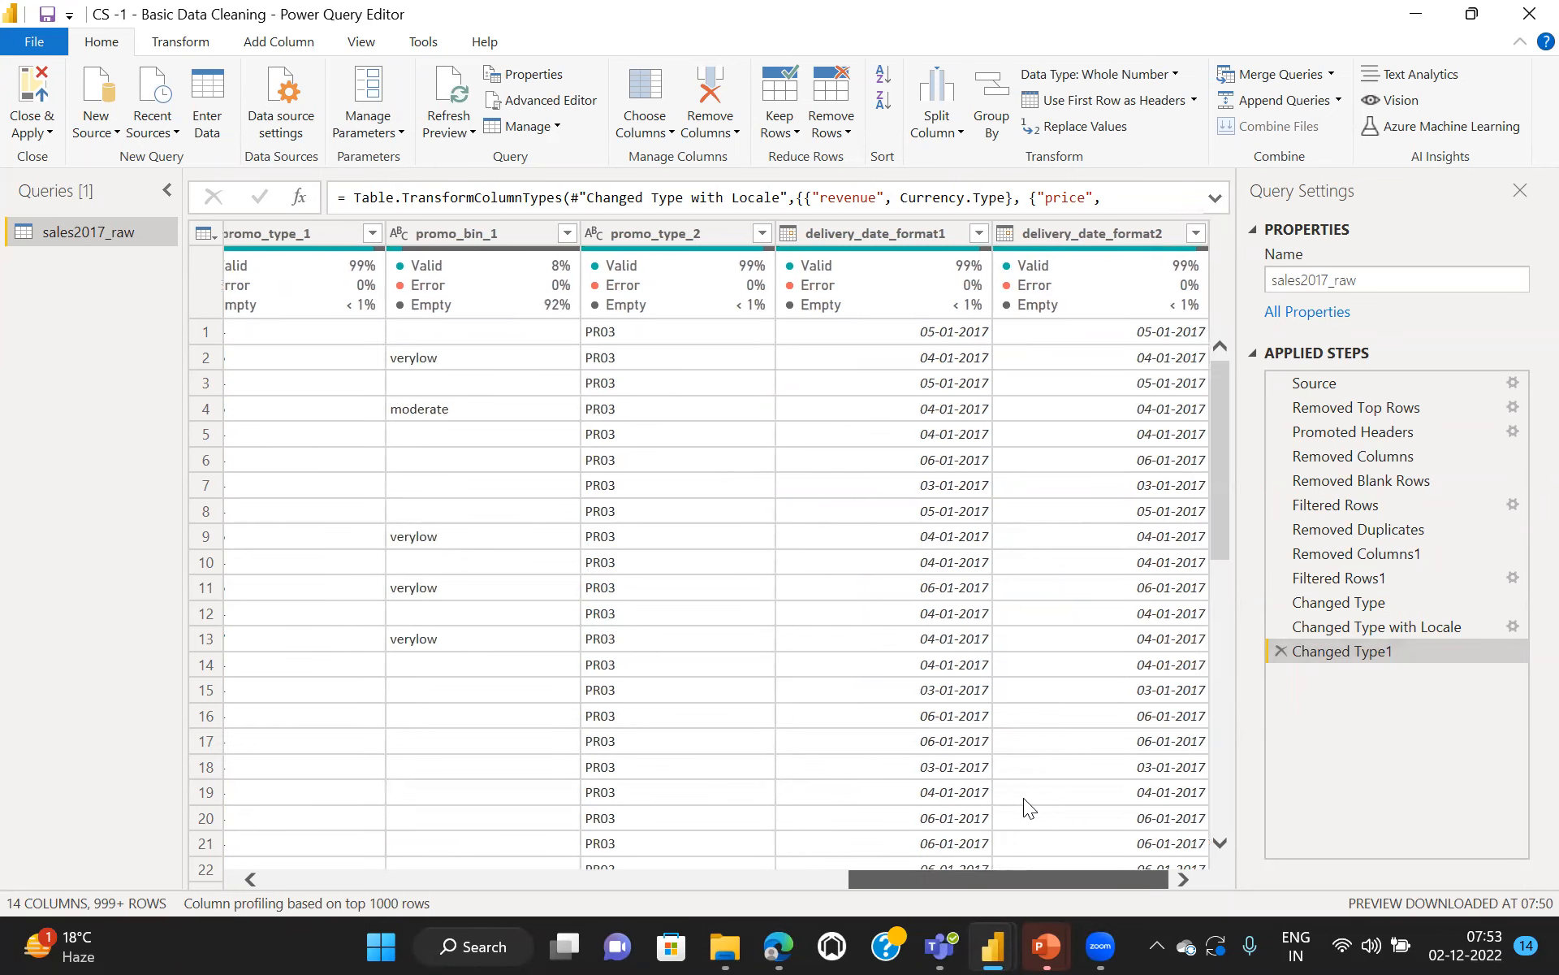
scroll(1024, 799, "left", 5)
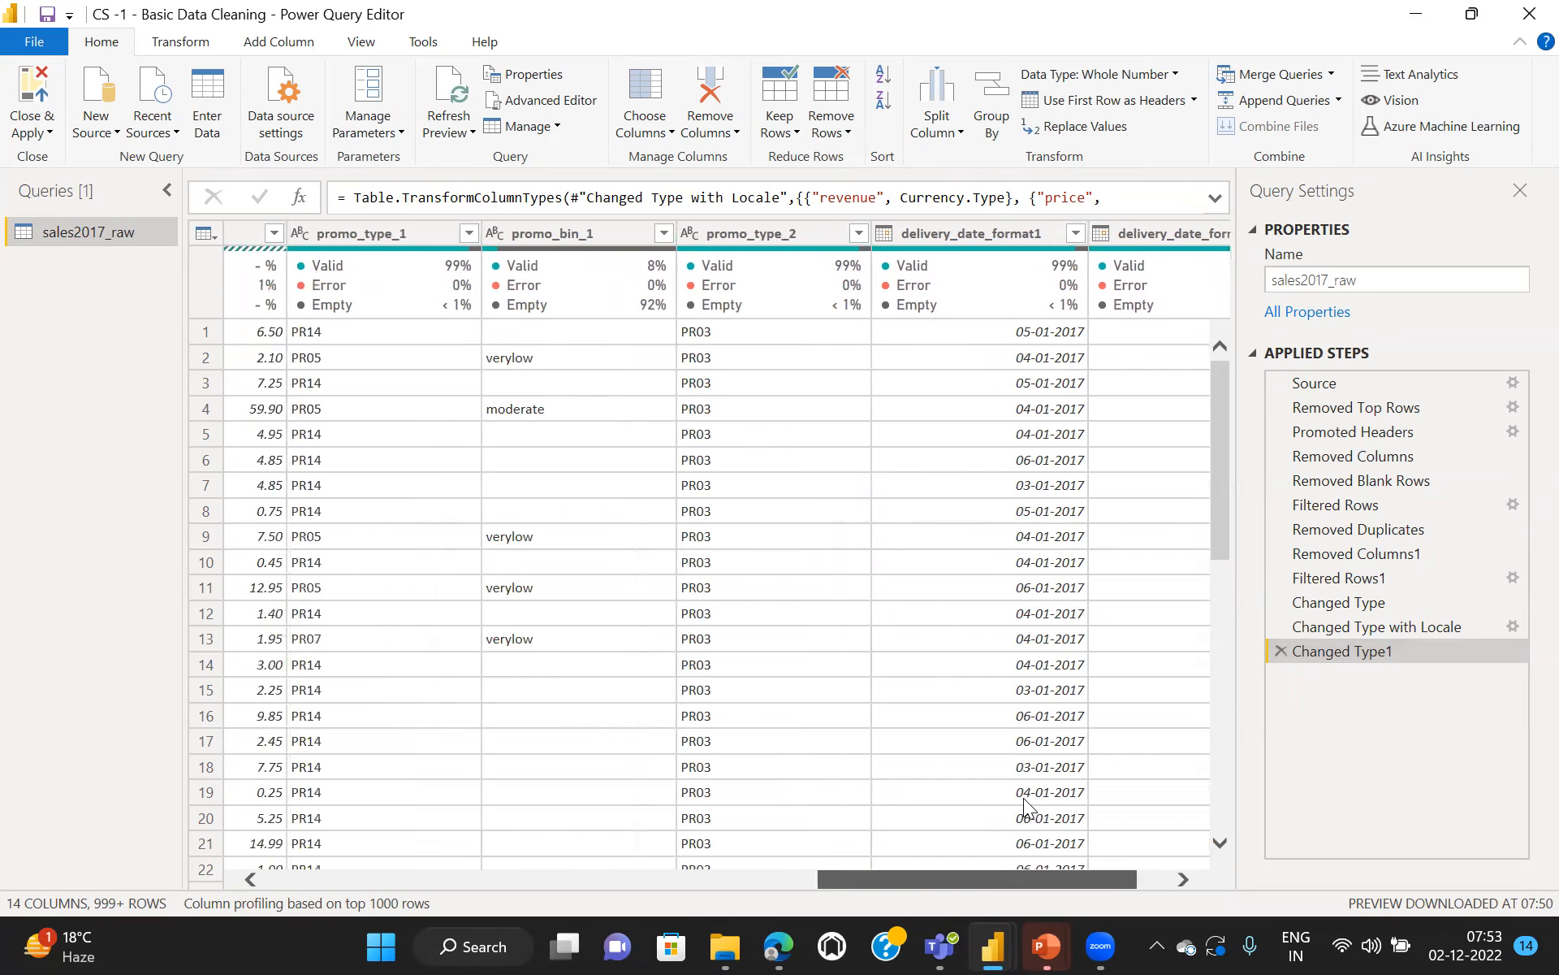
left_click_drag(944, 927, 716, 902)
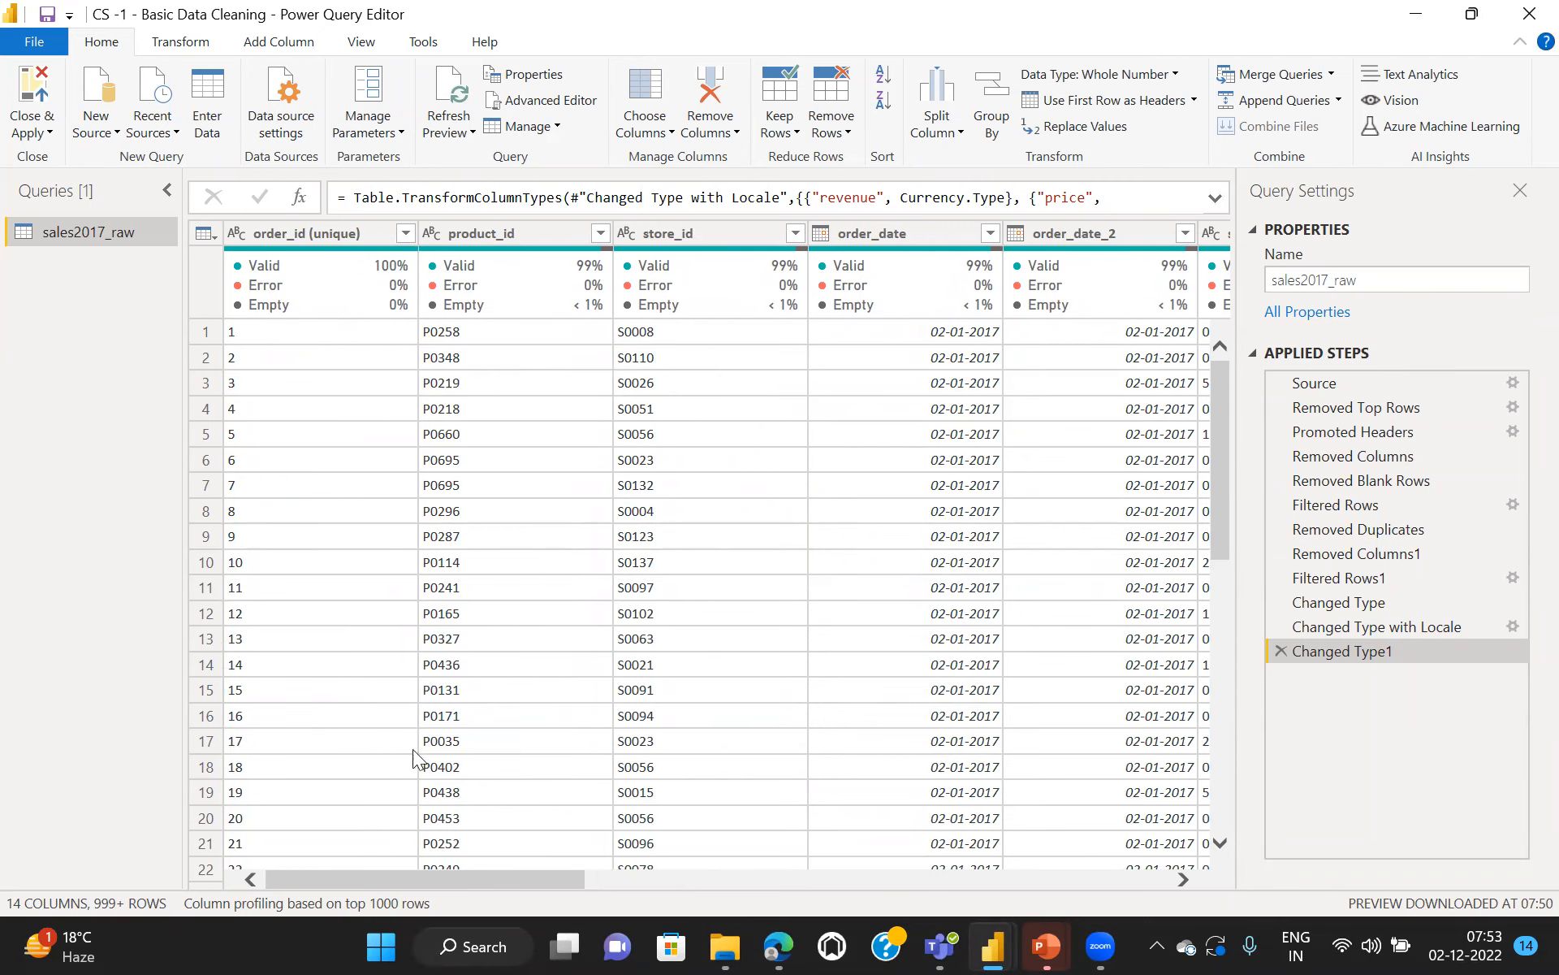
scroll(405, 791, "right", 10)
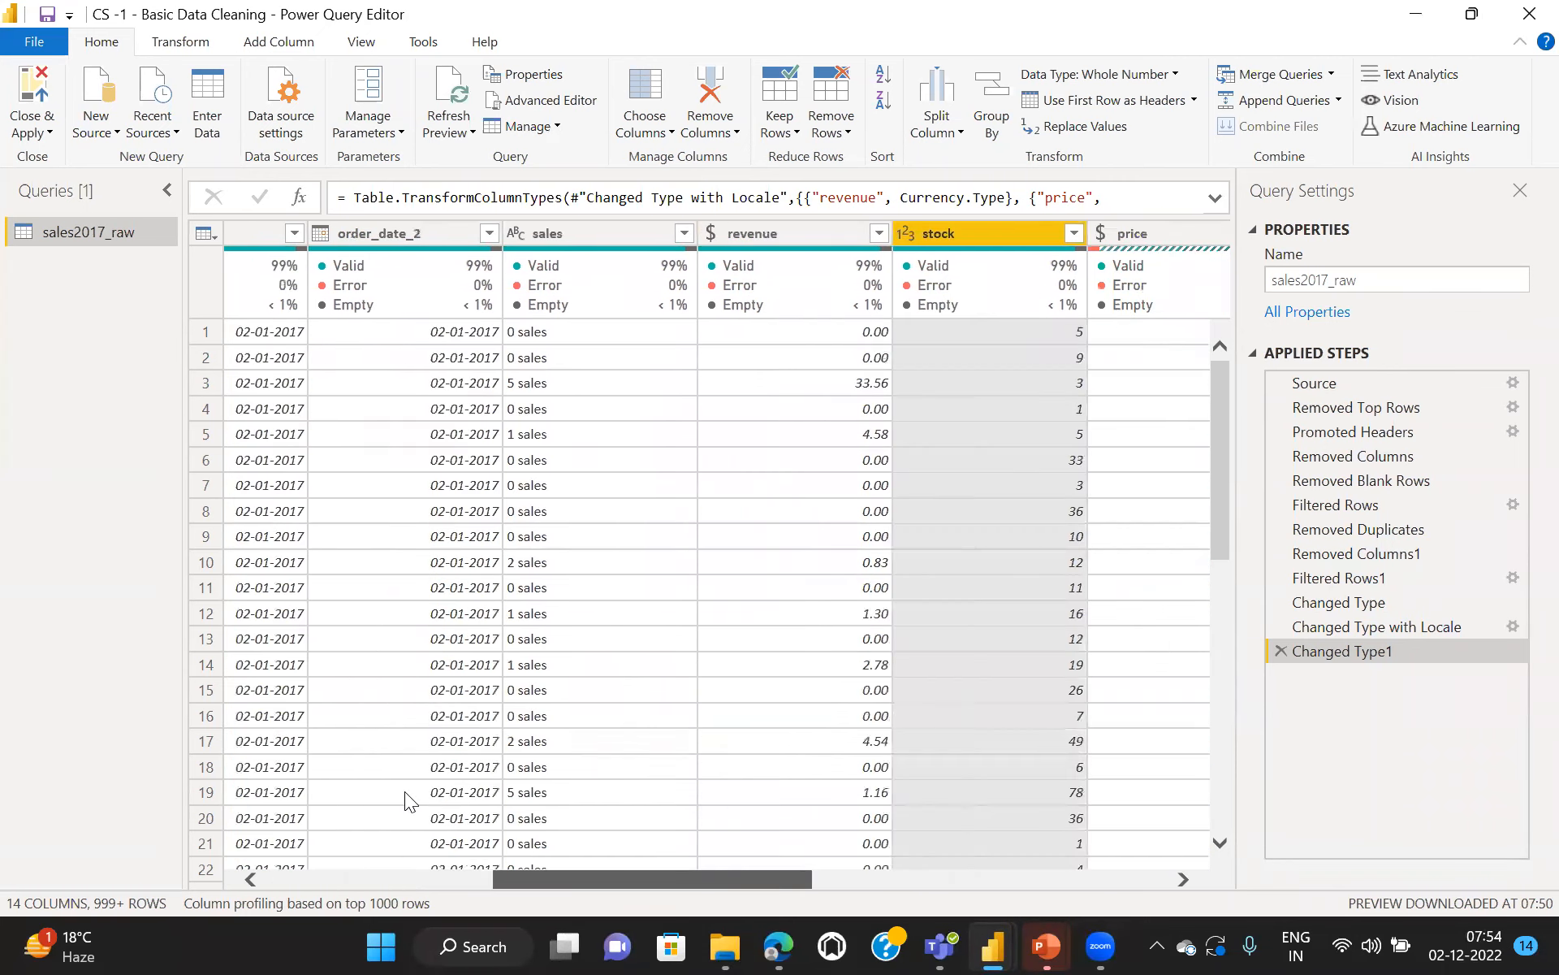
scroll(405, 791, "left", 10)
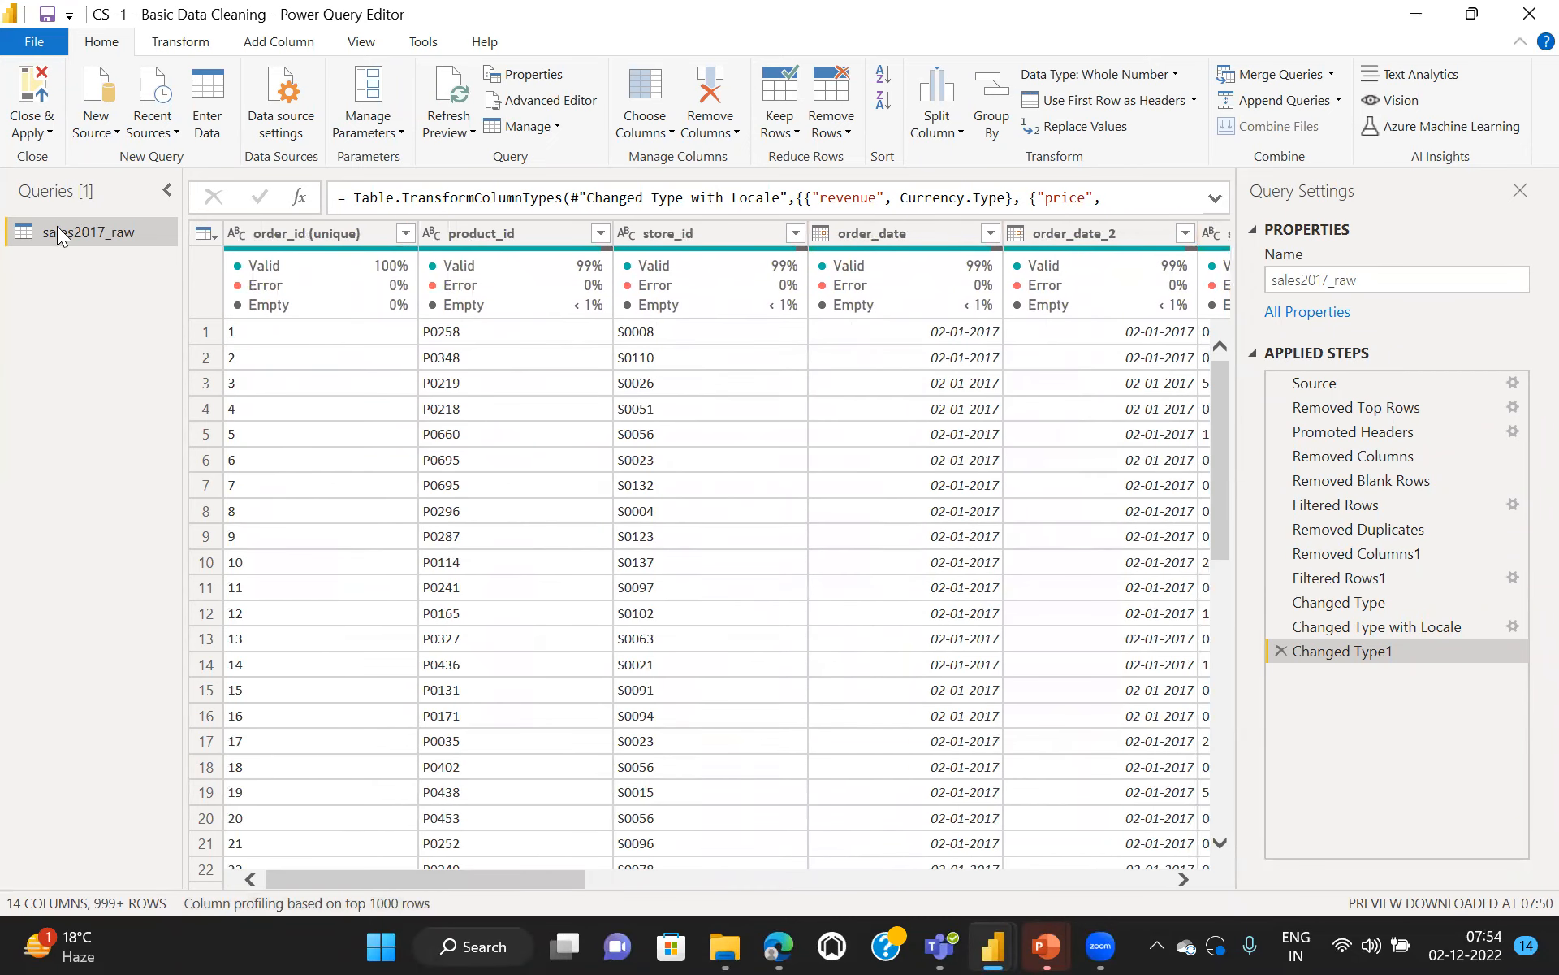
left_click(22, 107)
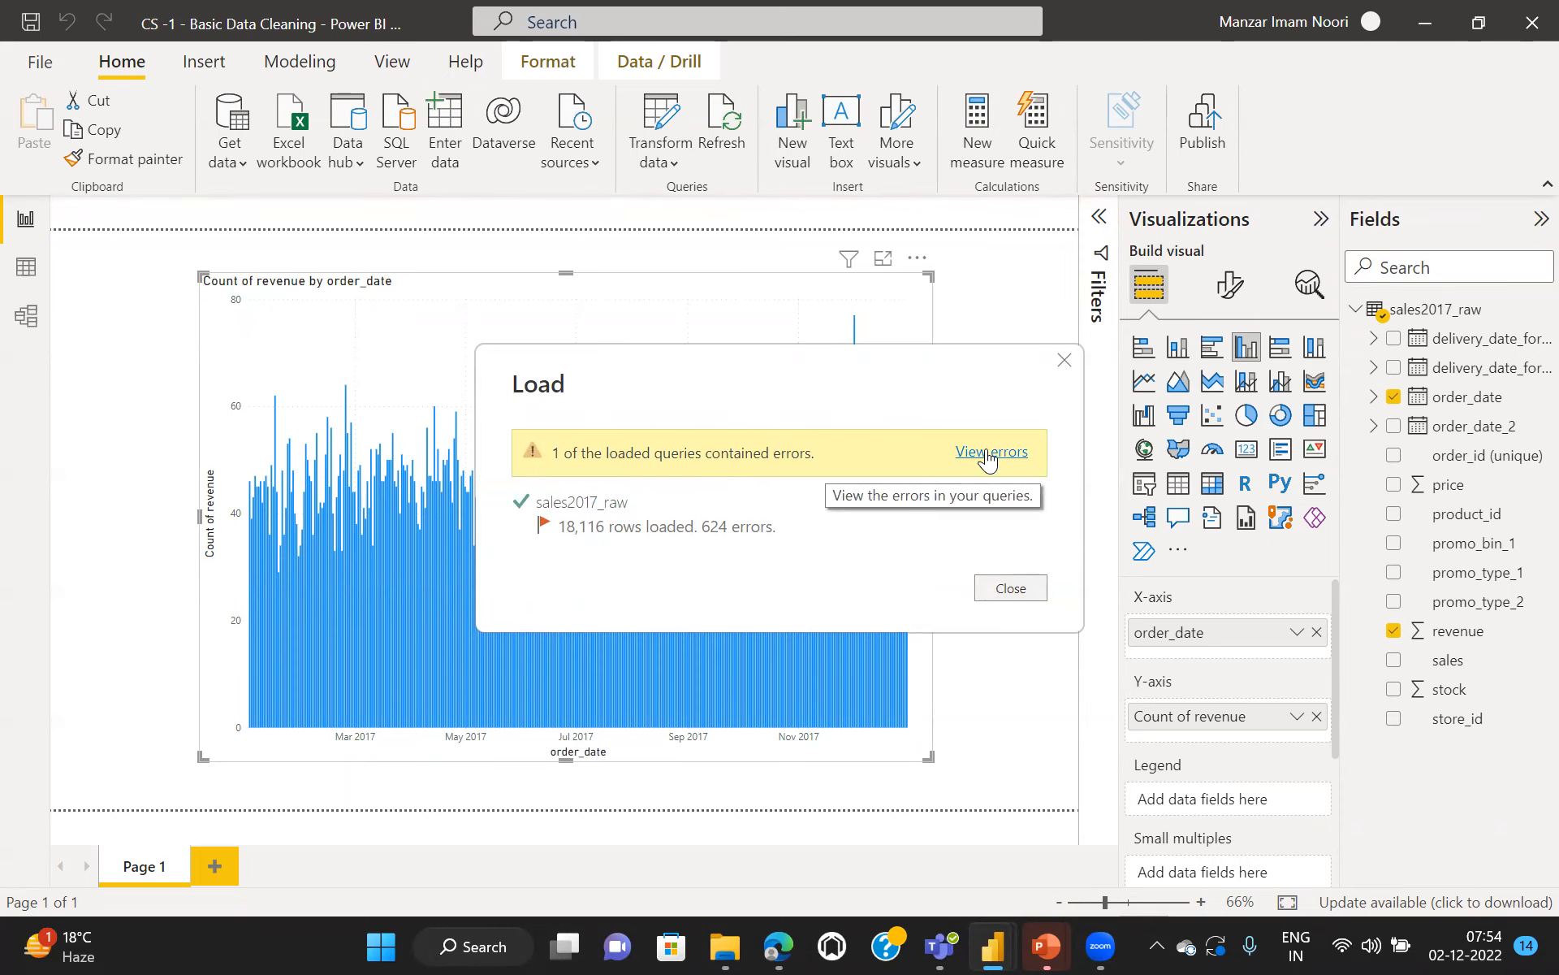
Step: Bring up the errors query for sales2017_raw and open the details of the first price error at its Kept Errors step
key("Escape")
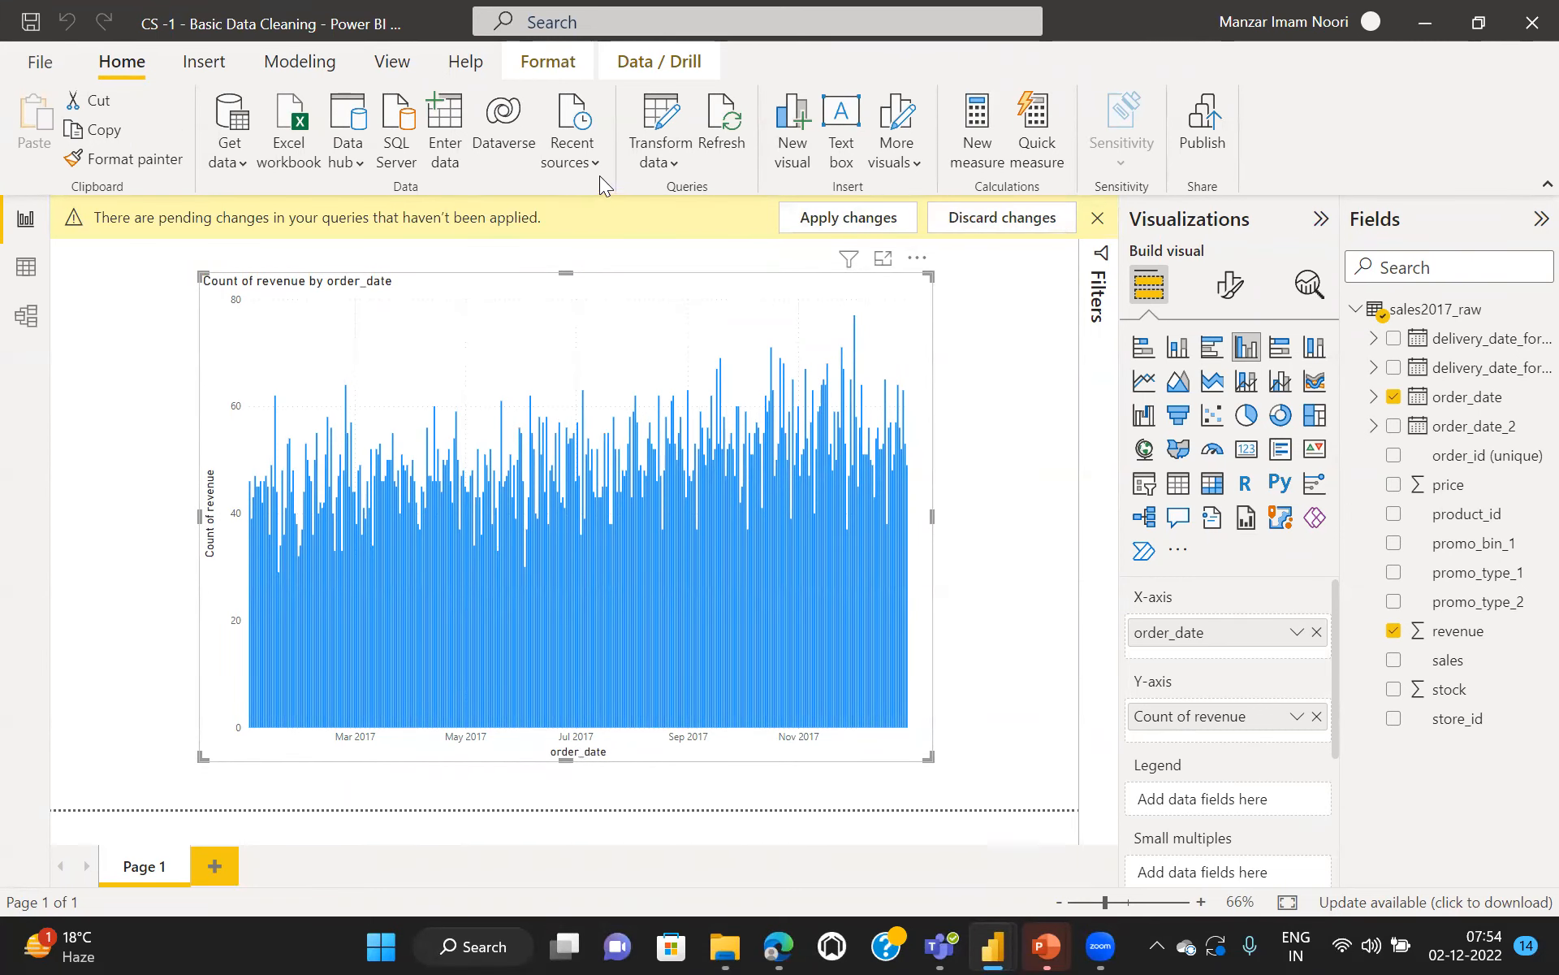
left_click(661, 119)
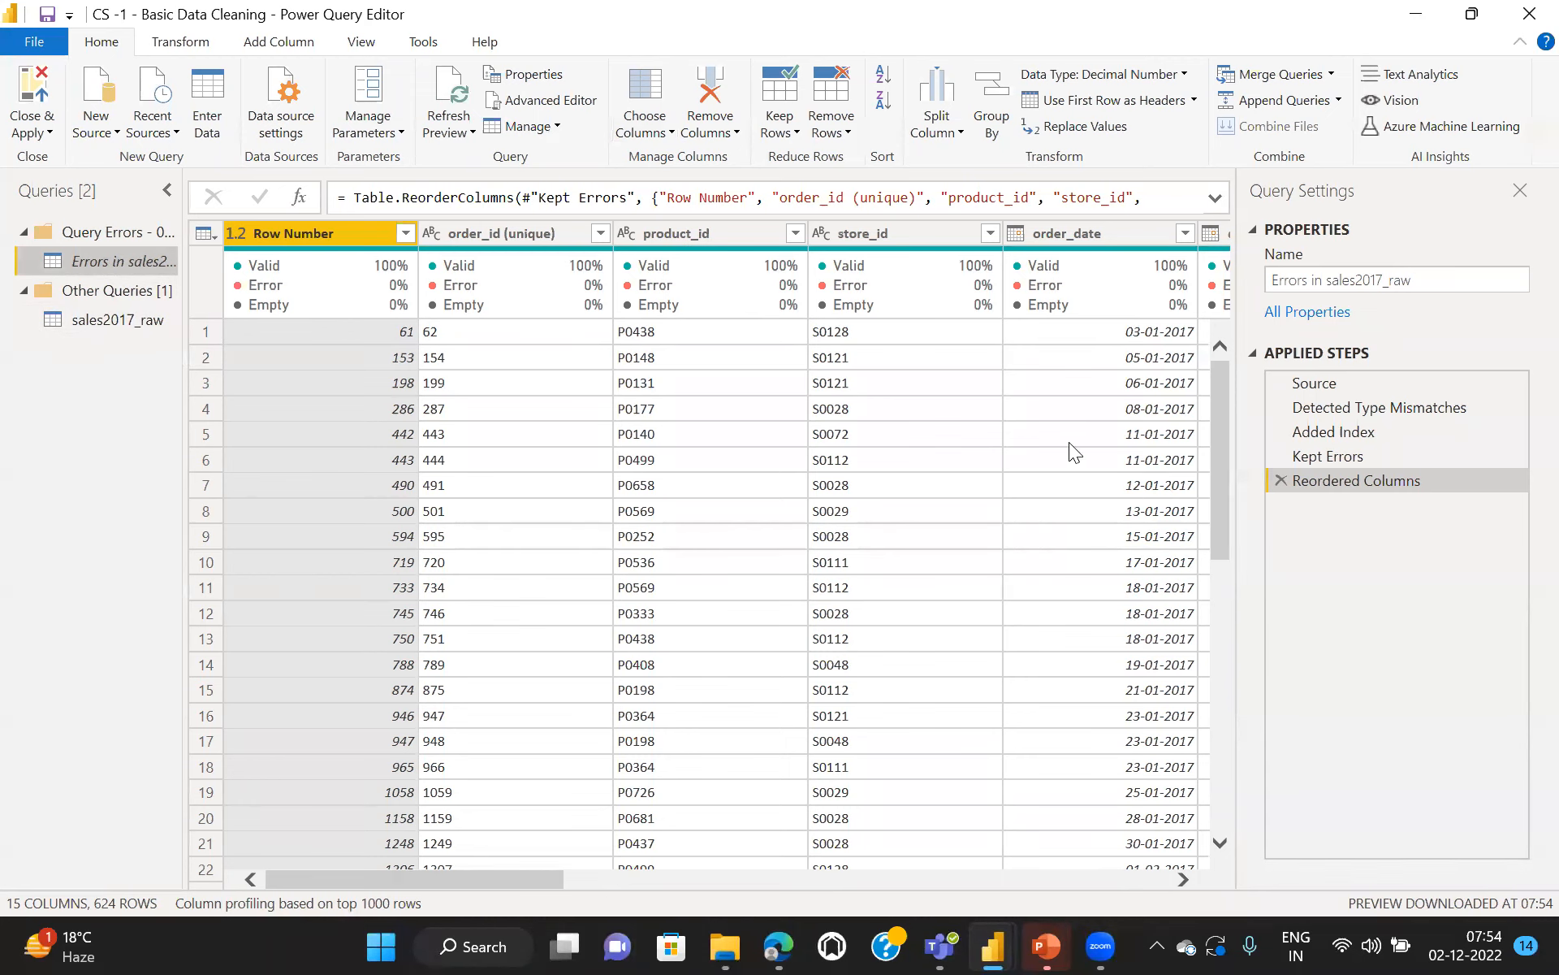
left_click(1333, 453)
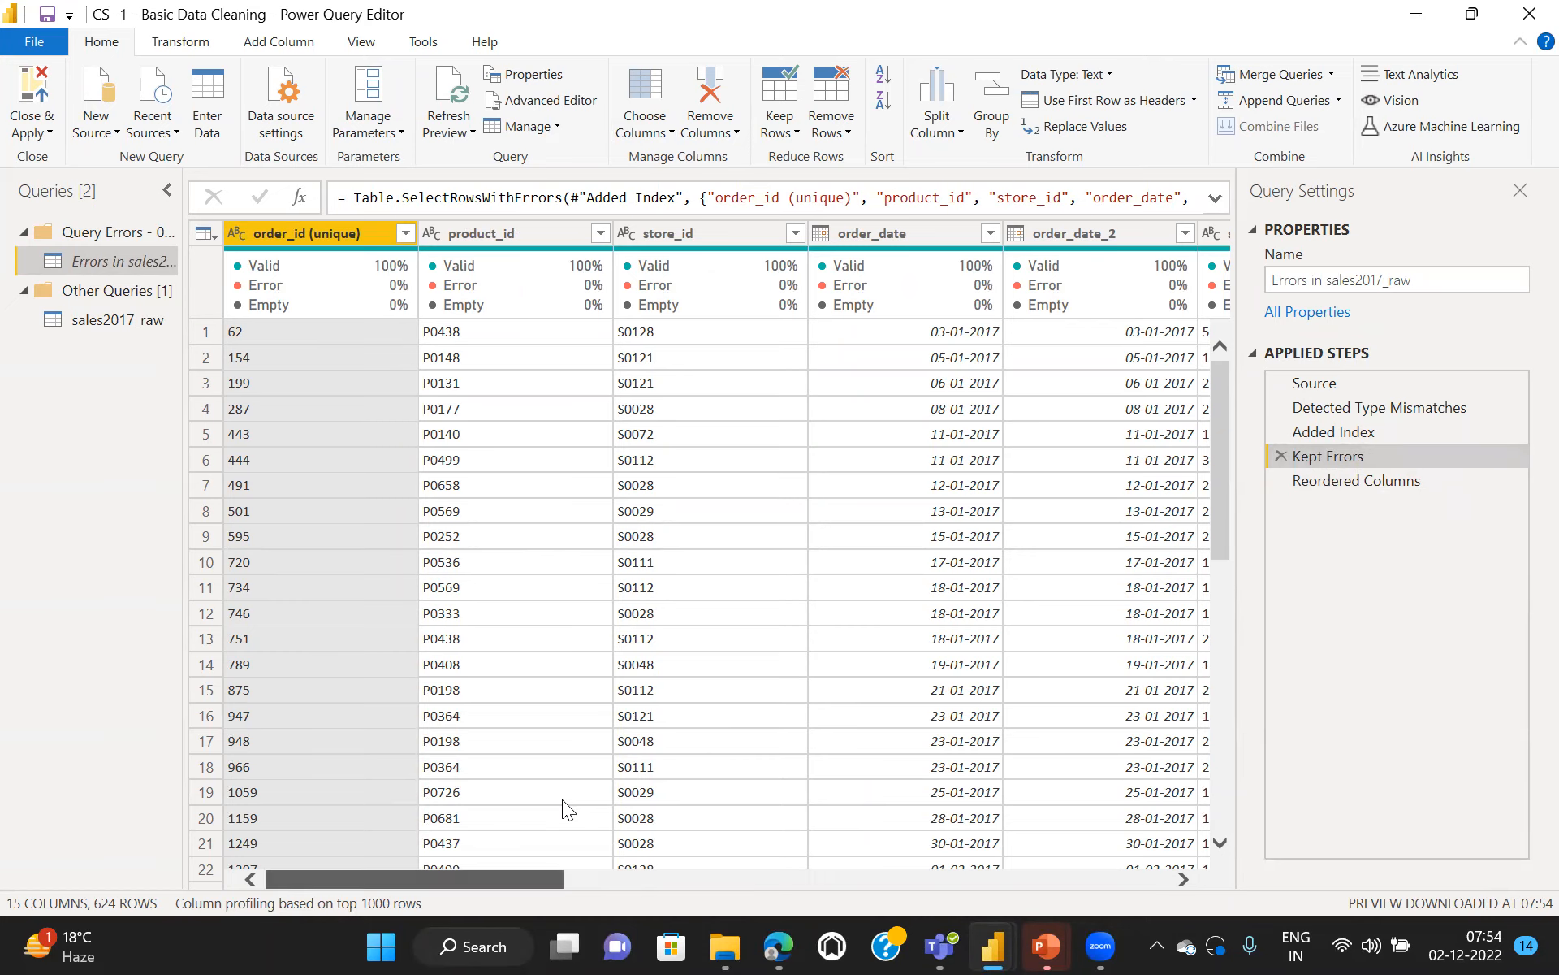
scroll(562, 800, "right", 5)
scroll(562, 799, "right", 3)
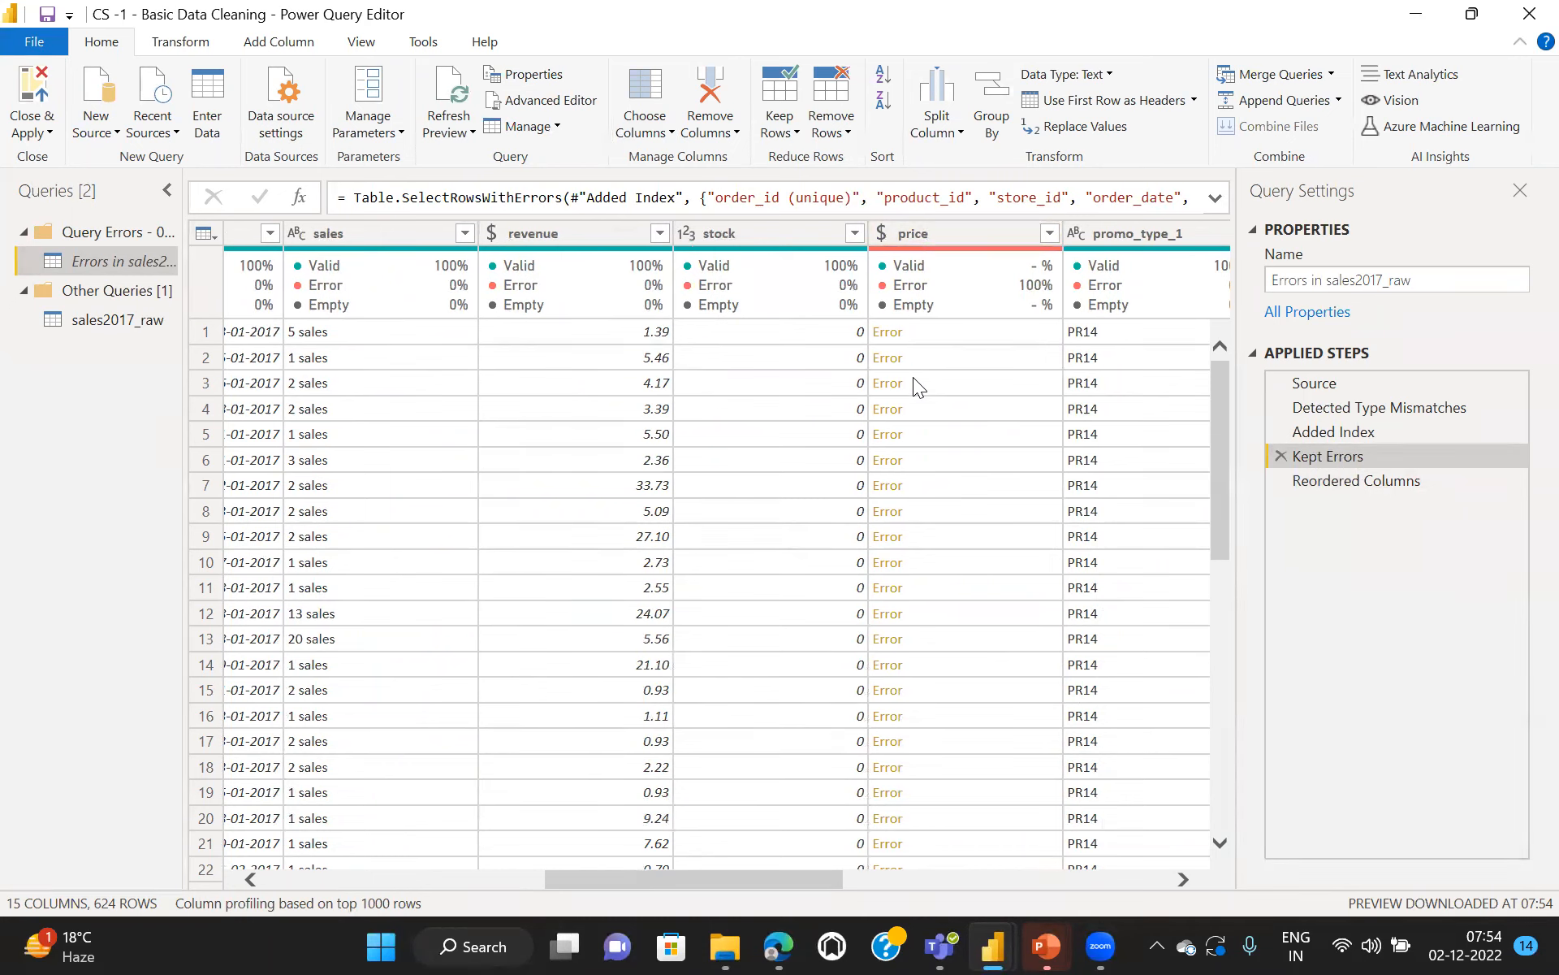
mouse_move(1216, 412)
left_mouse_down()
mouse_move(1237, 762)
mouse_move(1203, 390)
left_mouse_up()
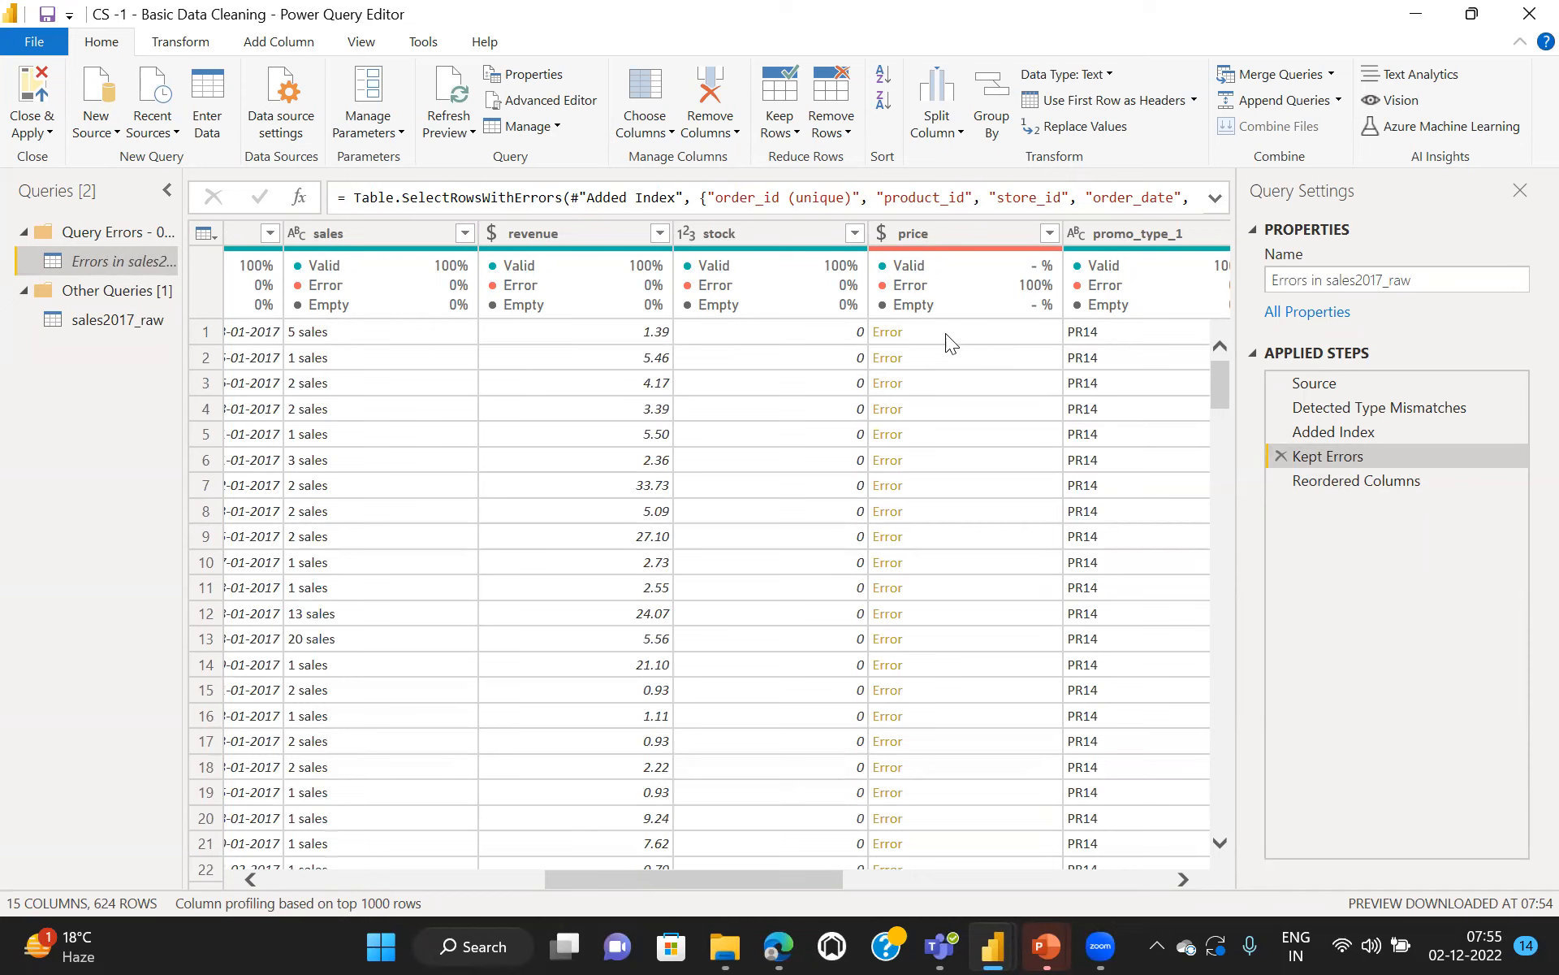
left_click(888, 333)
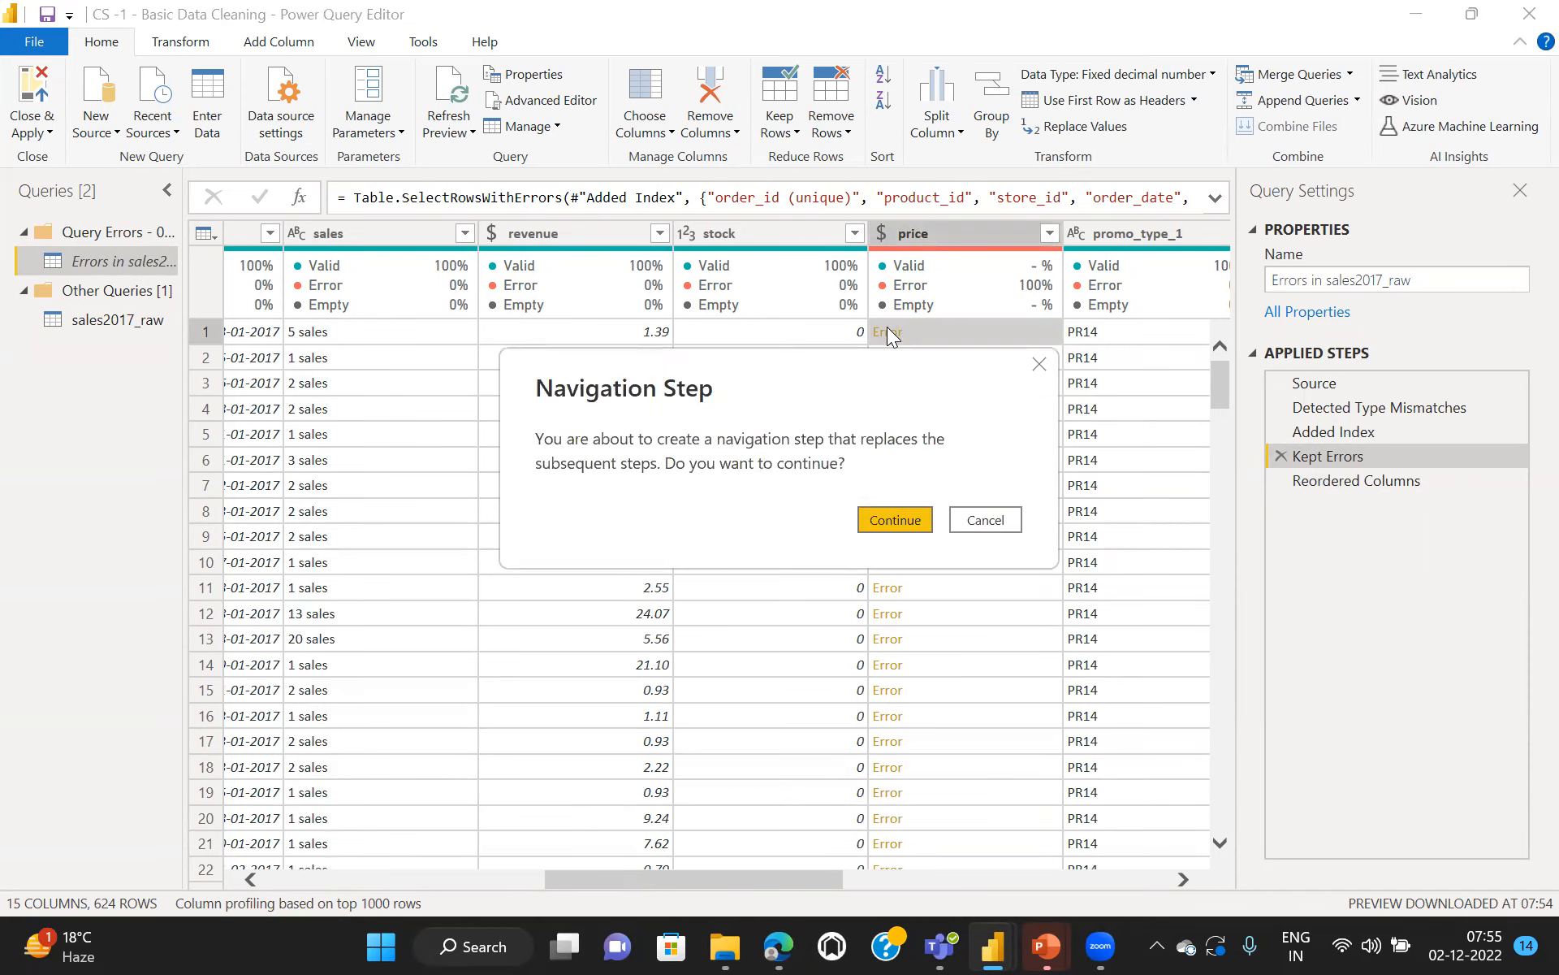
left_click(892, 520)
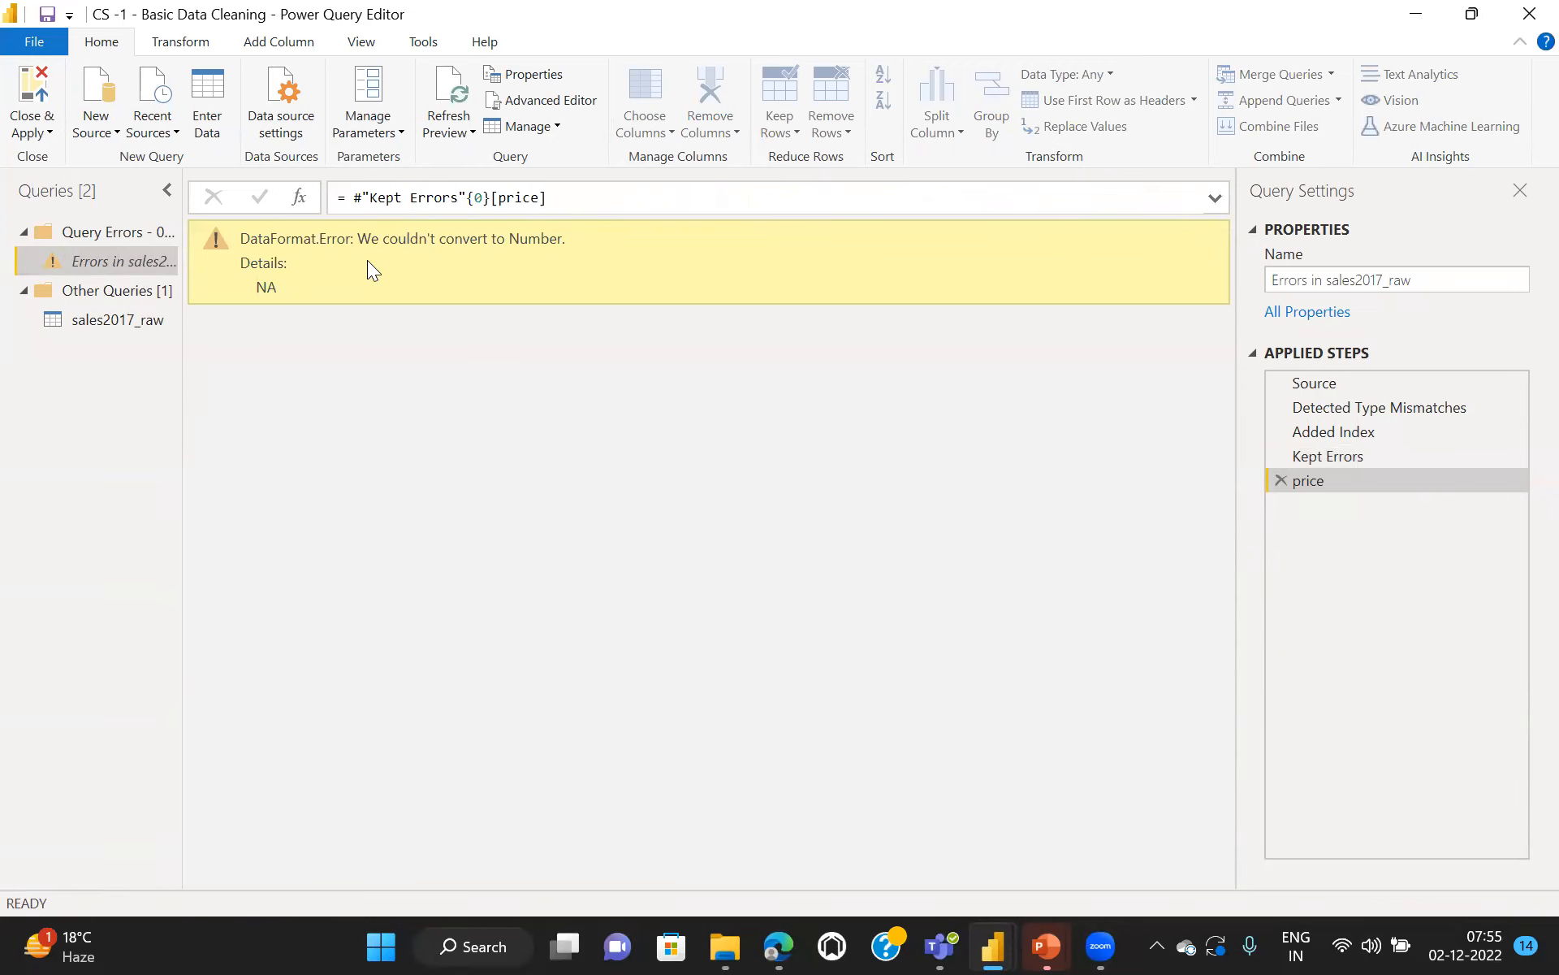
Step: Delete the price, Kept Errors, Added Index and Detected Type Mismatches steps from the errors query
left_click(1280, 478)
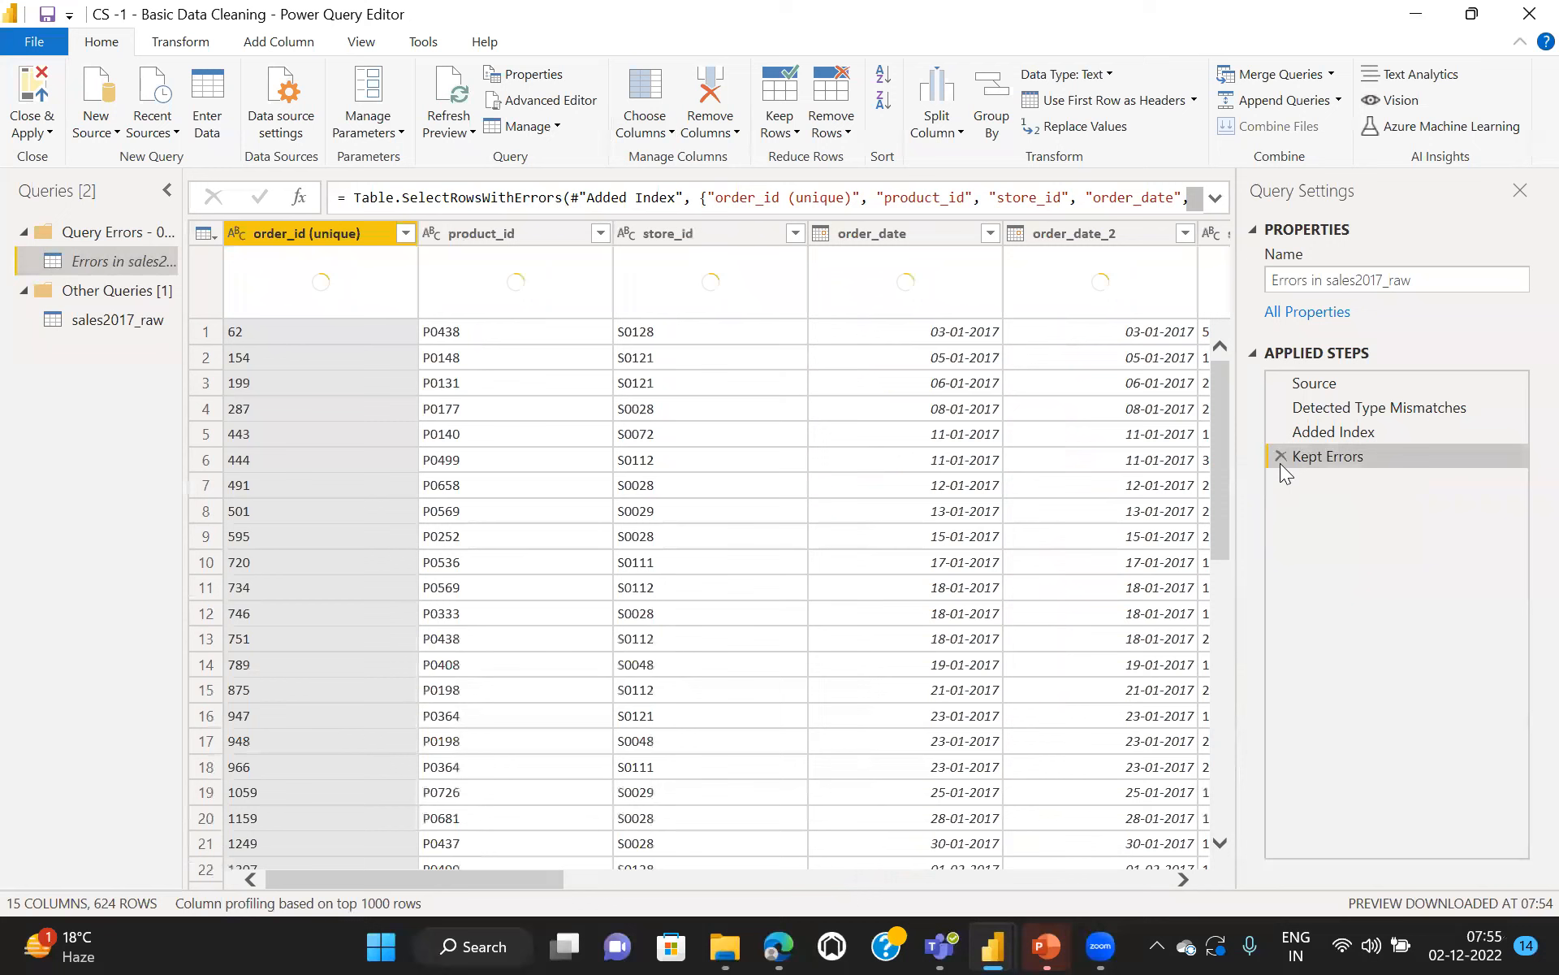
left_click(1281, 458)
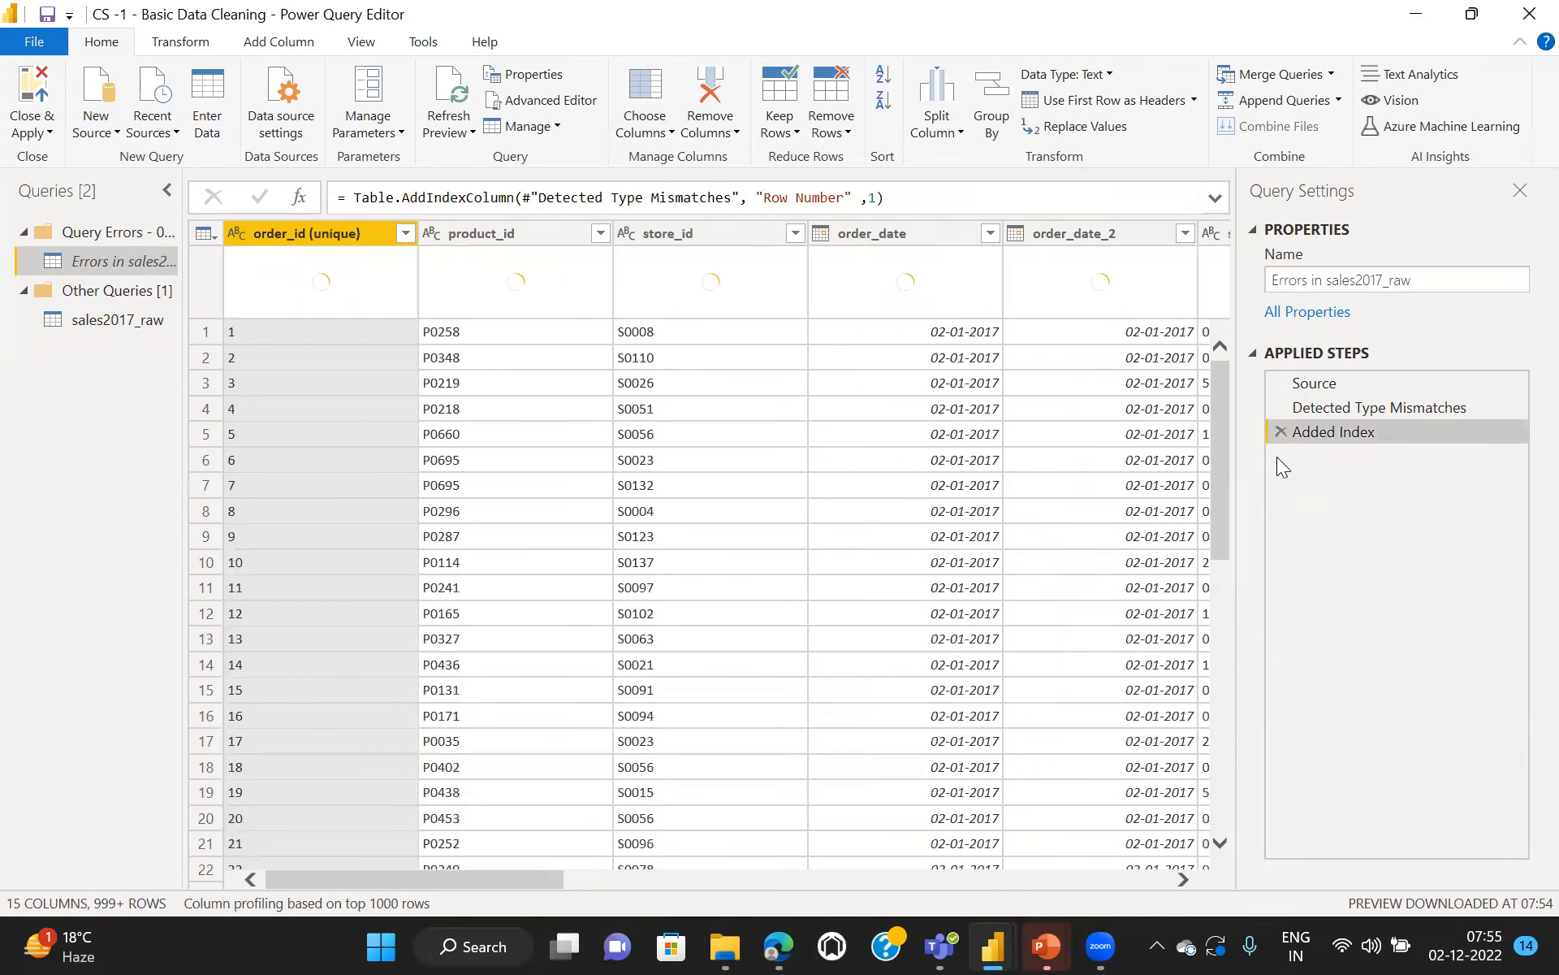
left_click(1281, 432)
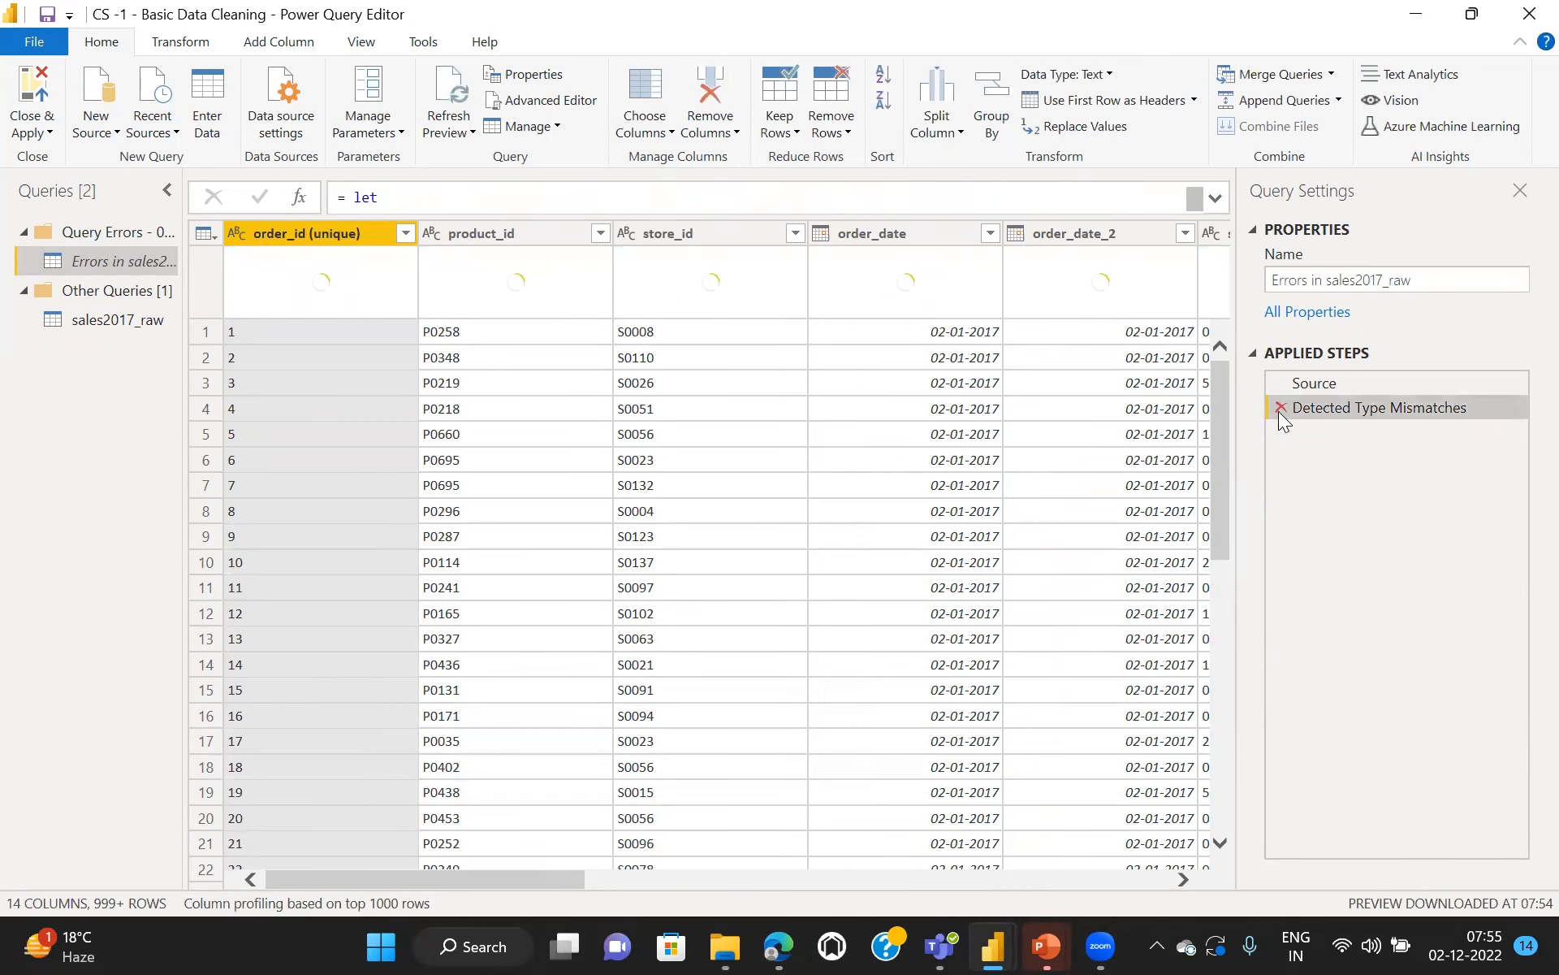
left_click(1278, 406)
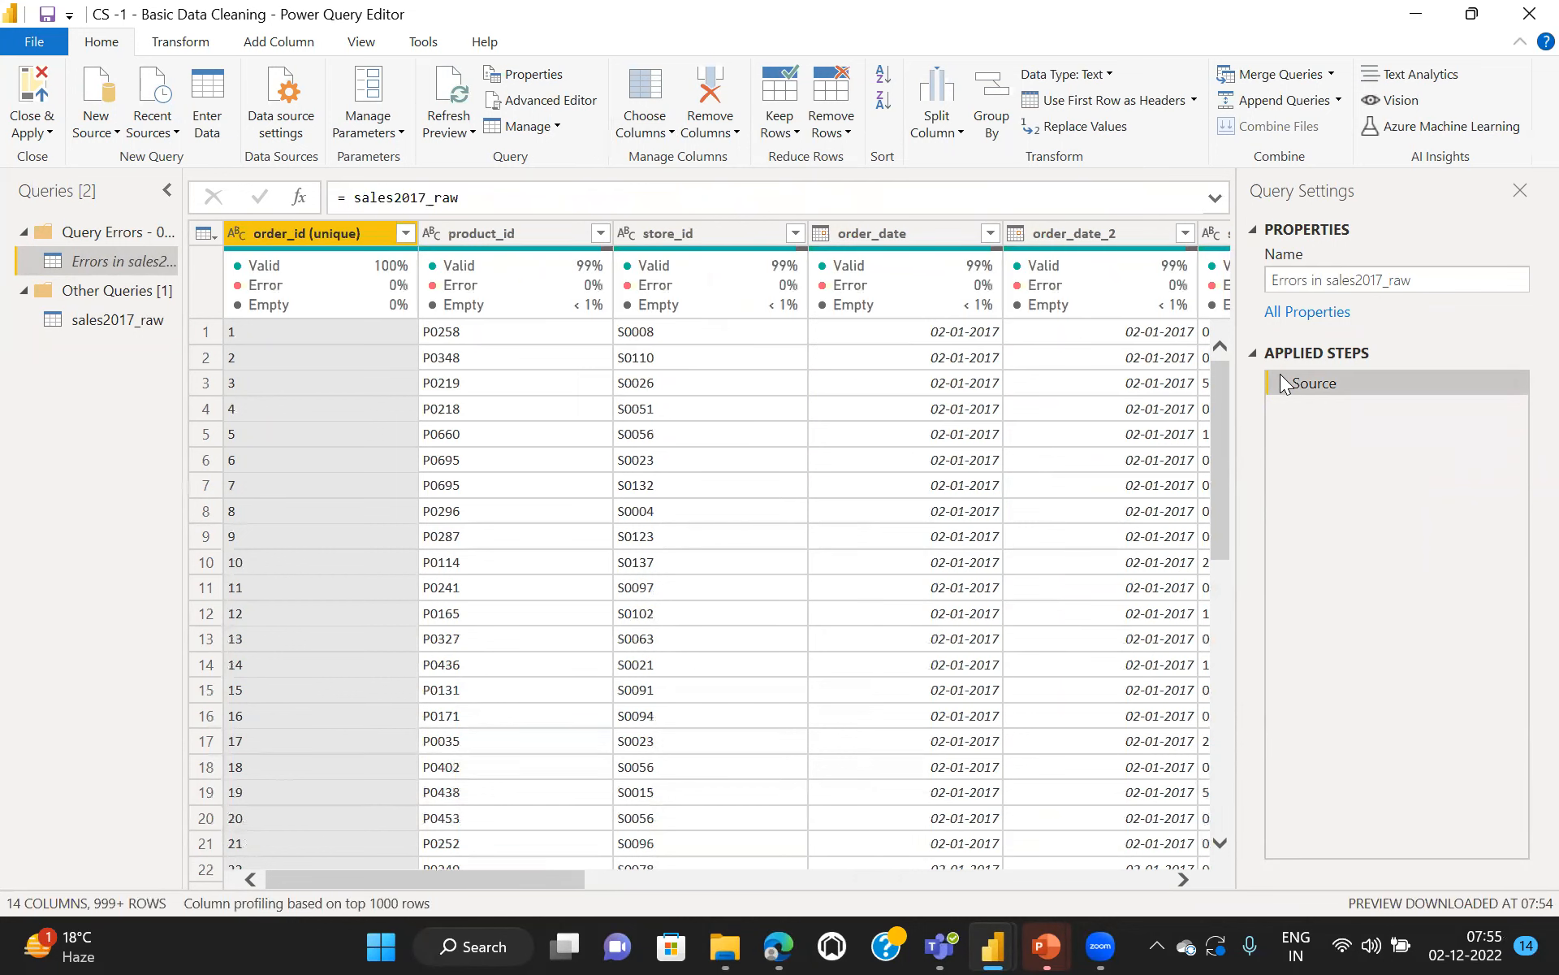
Step: Delete the Query Errors group together with the query it contains
left_click(92, 234)
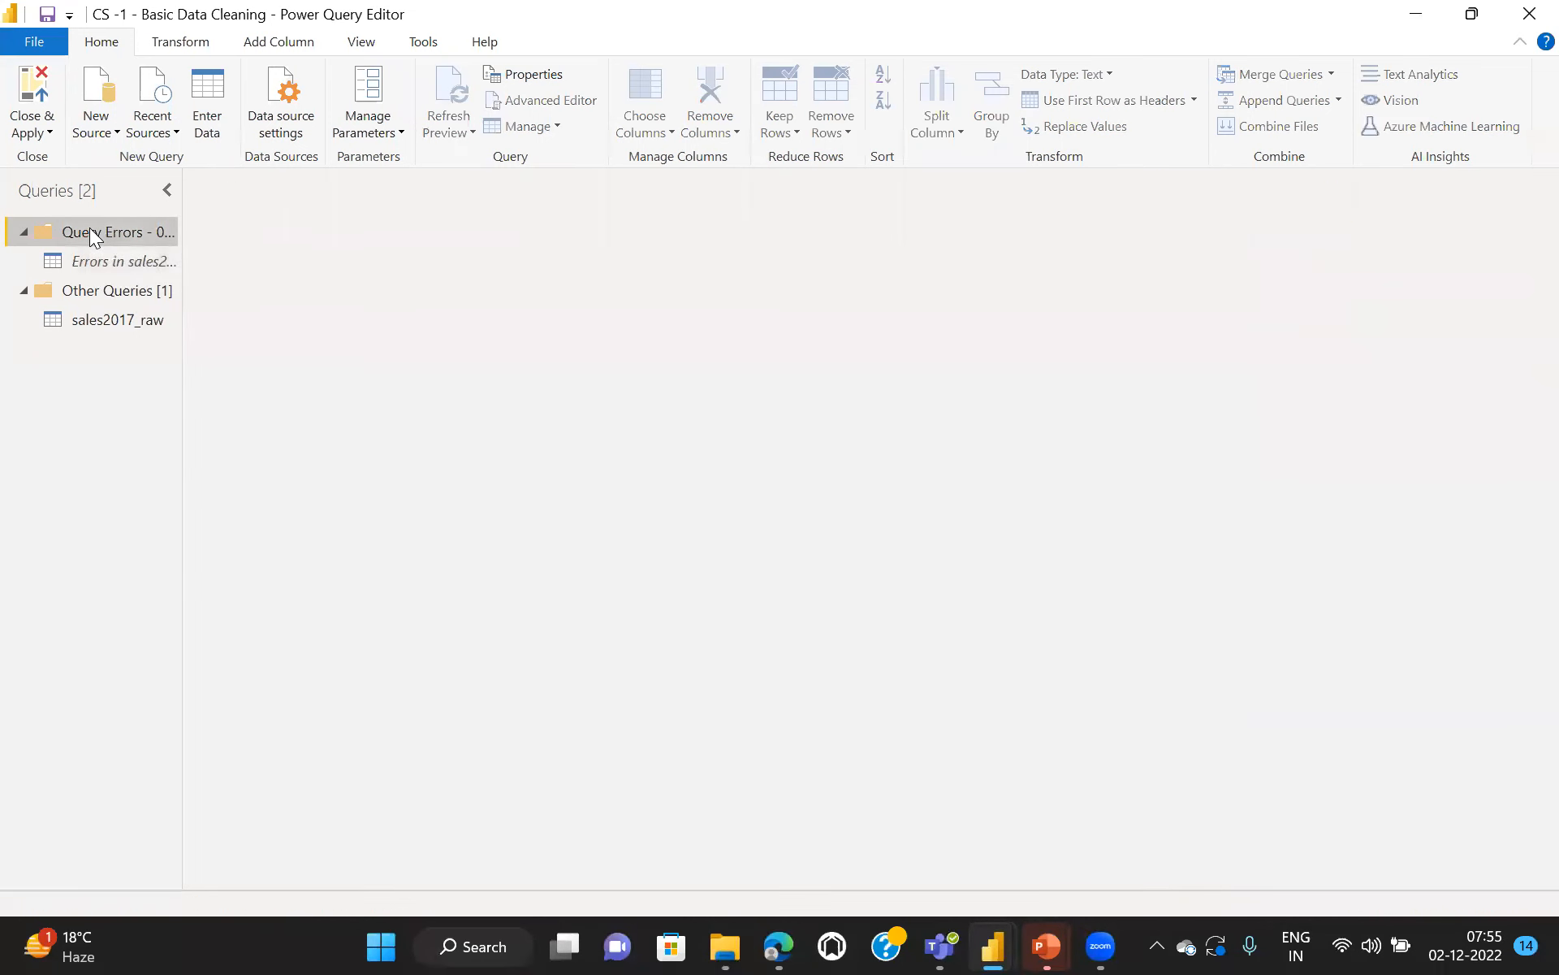
right_click(89, 235)
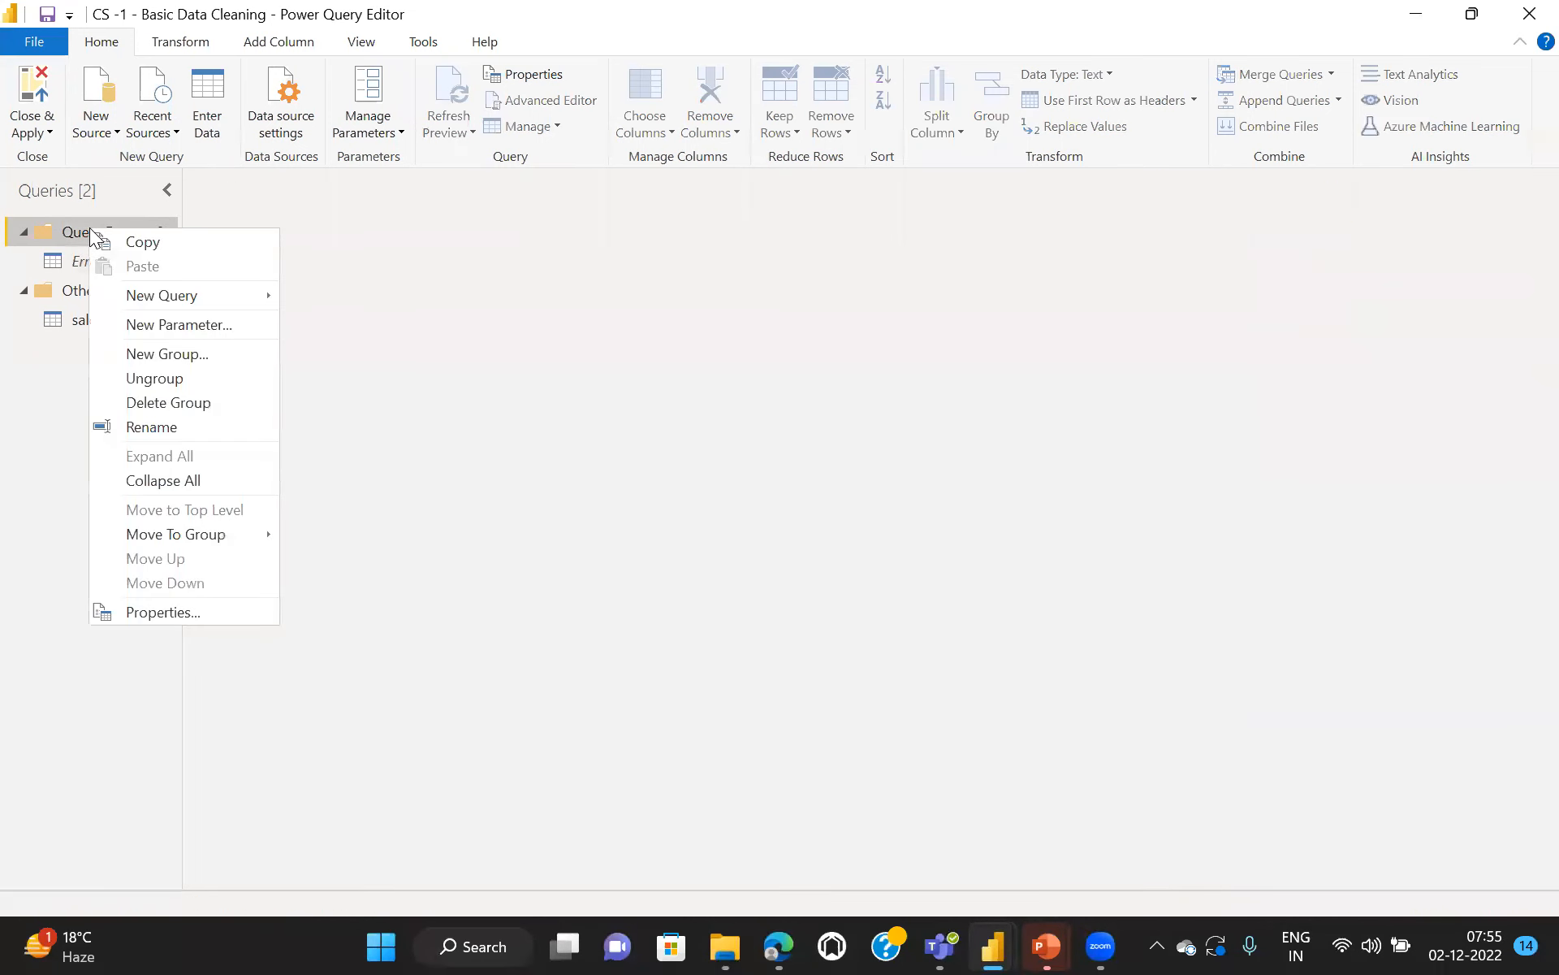
left_click(161, 402)
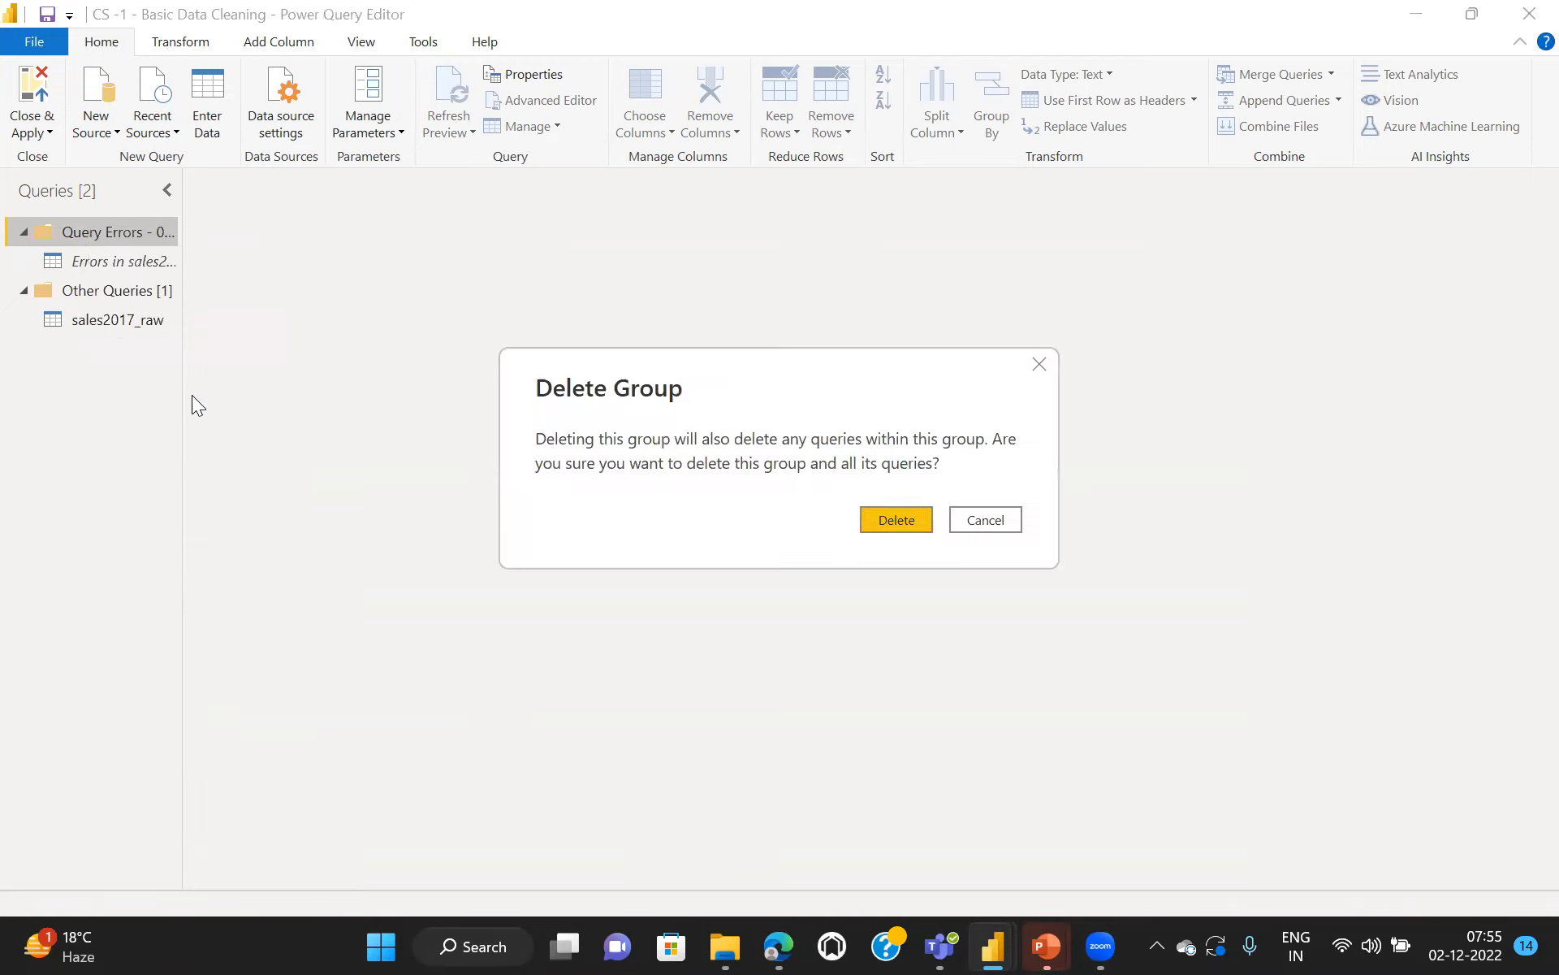
left_click(885, 523)
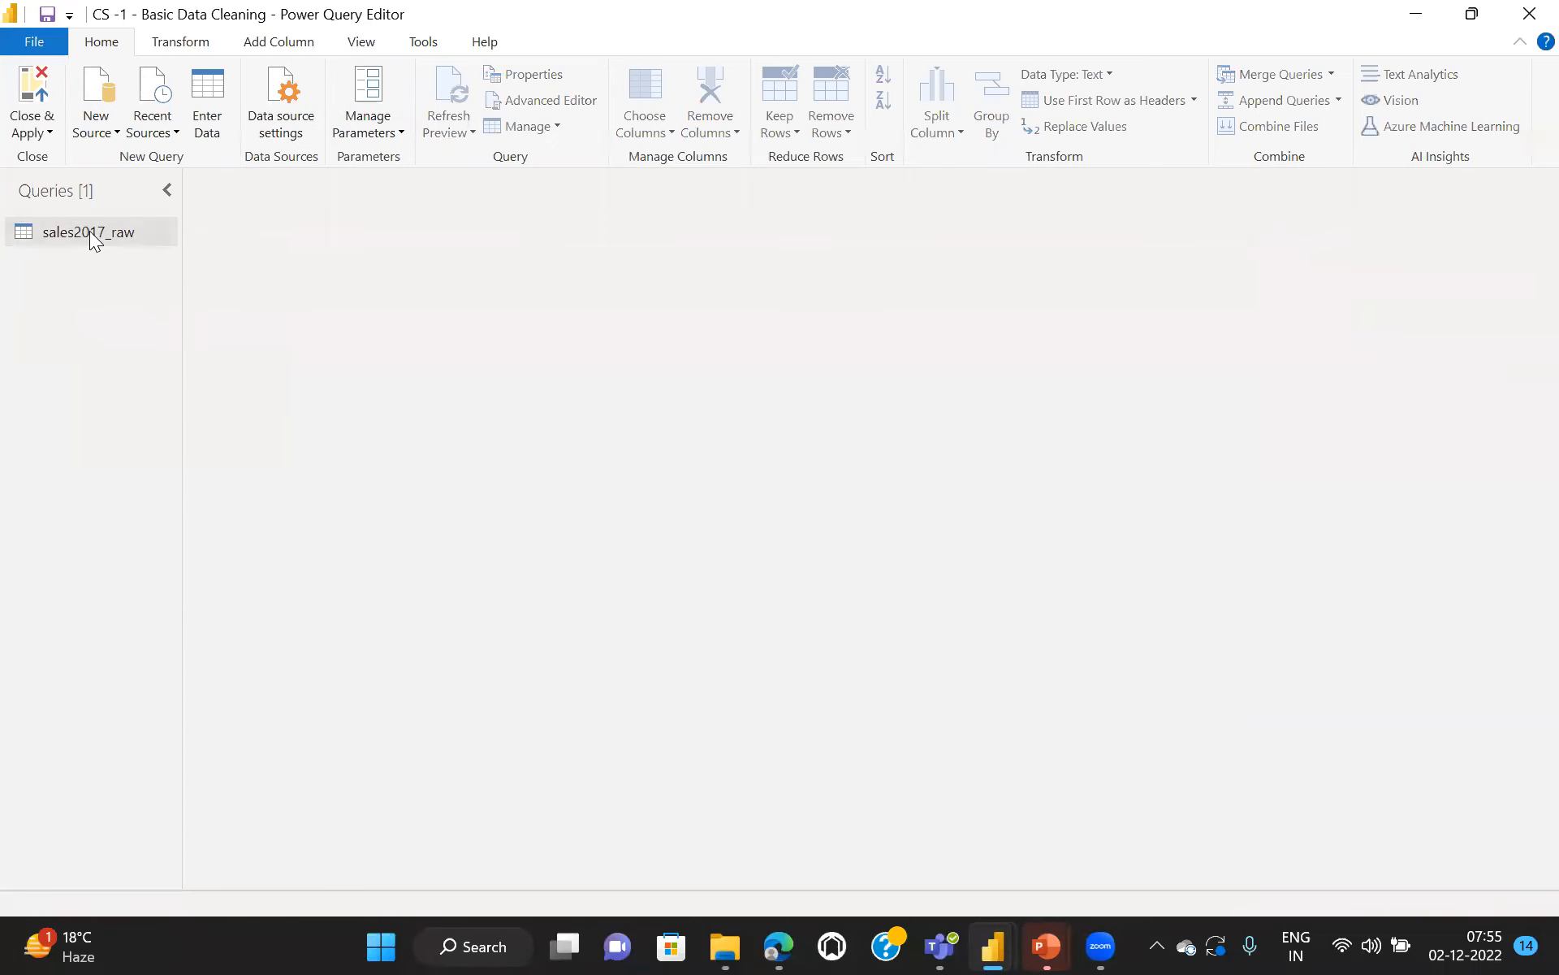
Step: Find an error in the price column of sales2017_raw, open its details, and delete the navigation step this adds
left_click(89, 231)
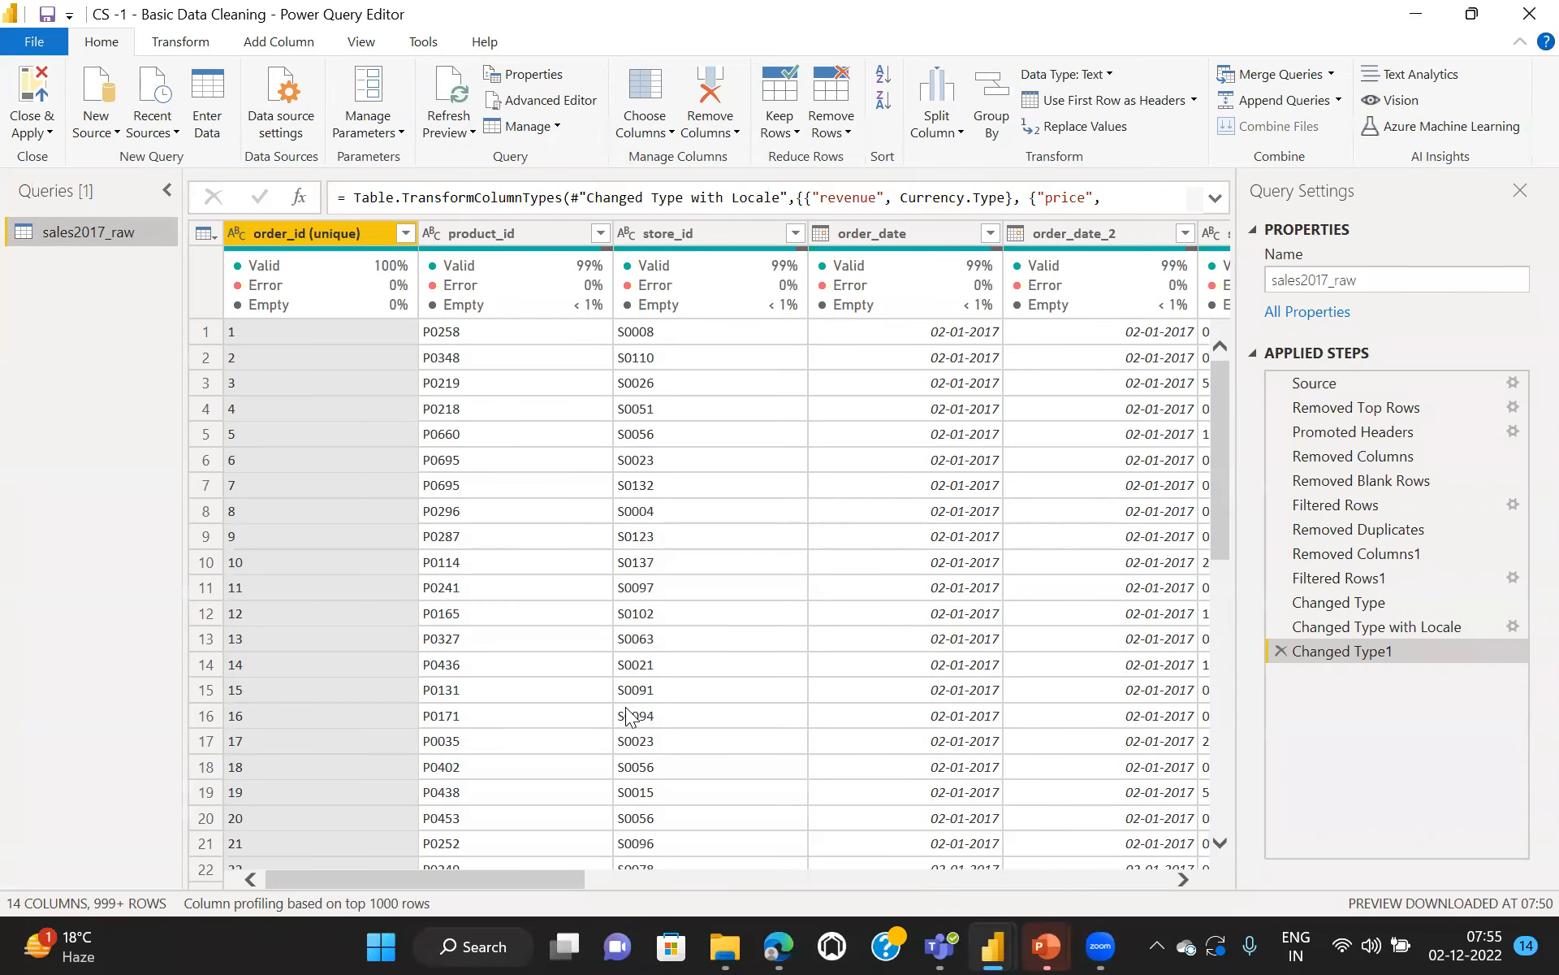
scroll(544, 801, "right", 5)
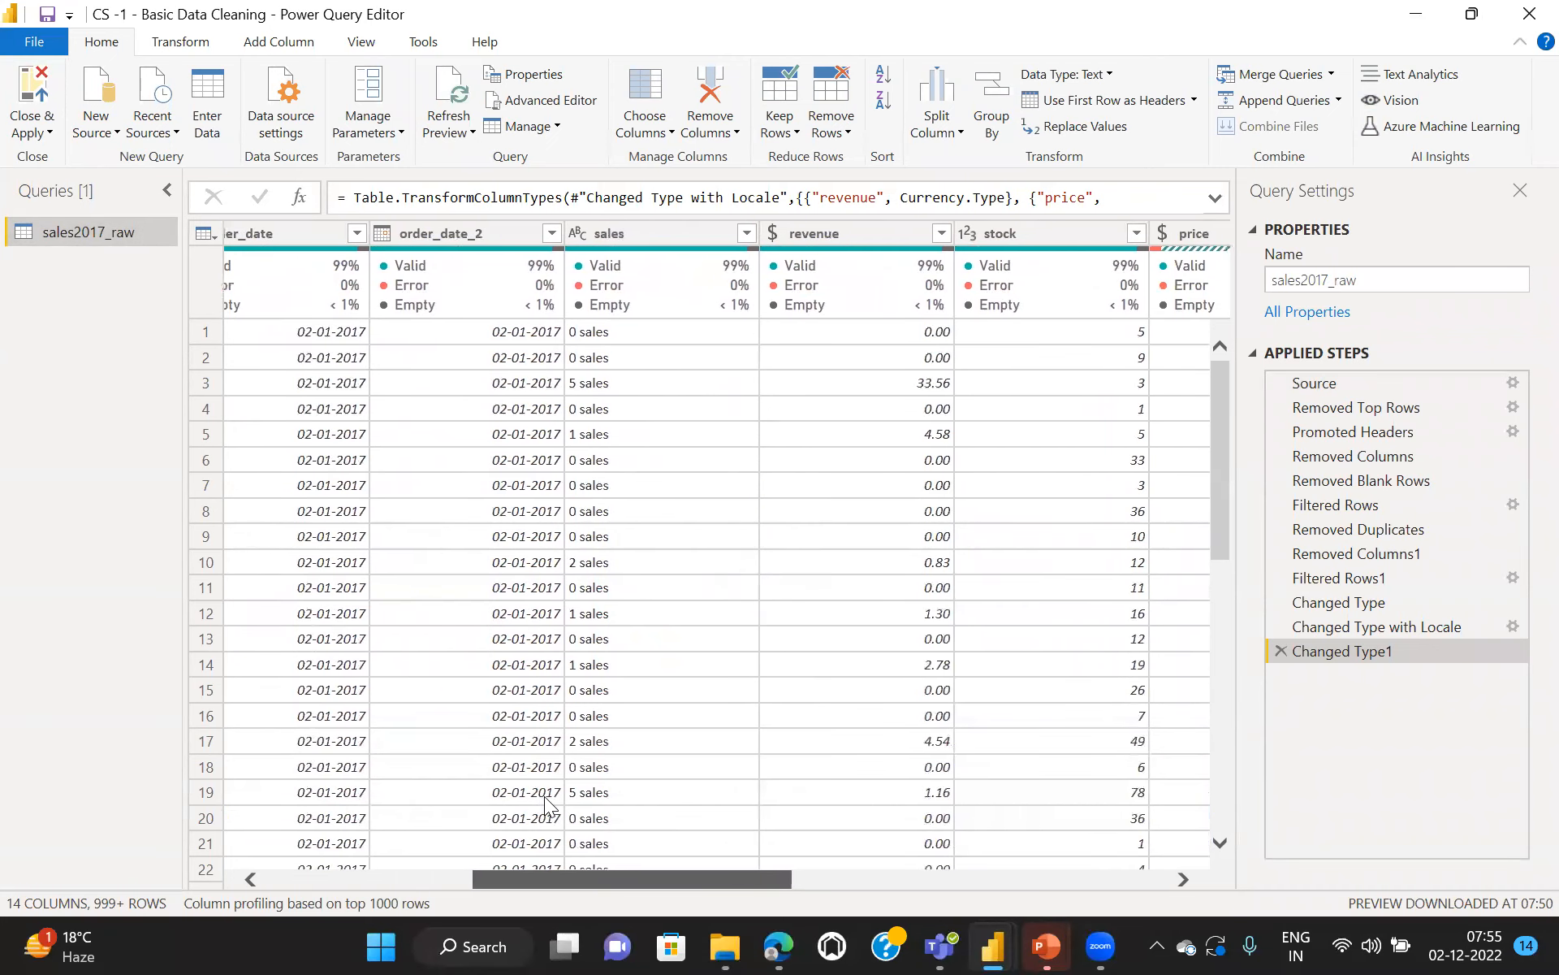
scroll(545, 799, "right", 5)
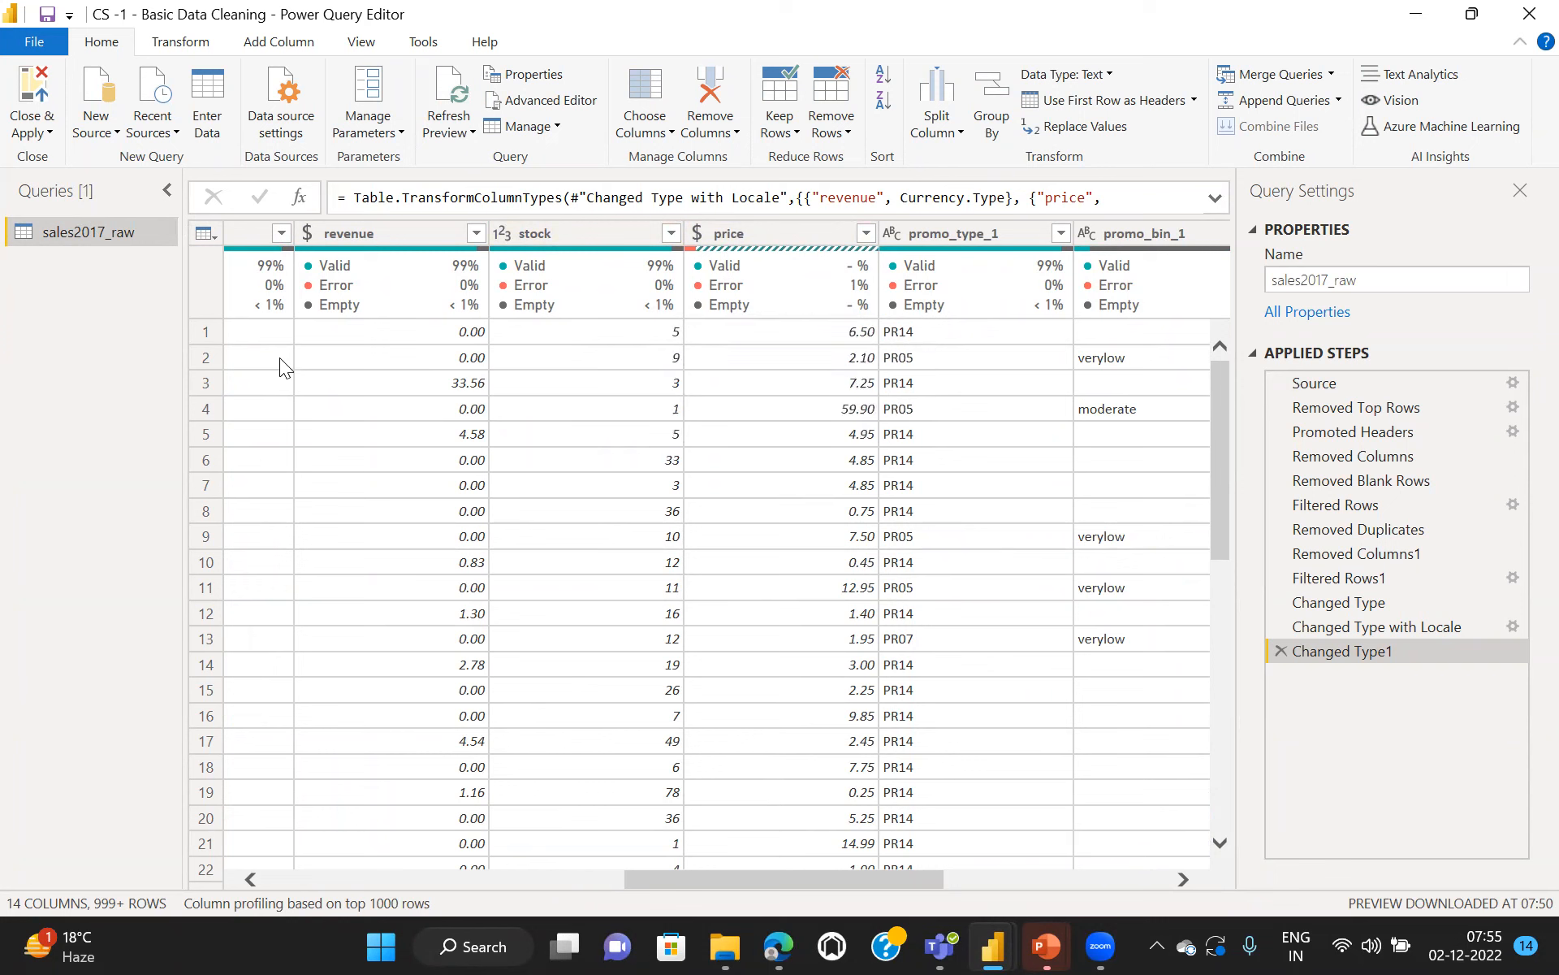
mouse_move(756, 280)
mouse_move(705, 253)
left_click_drag(1220, 428, 1218, 798)
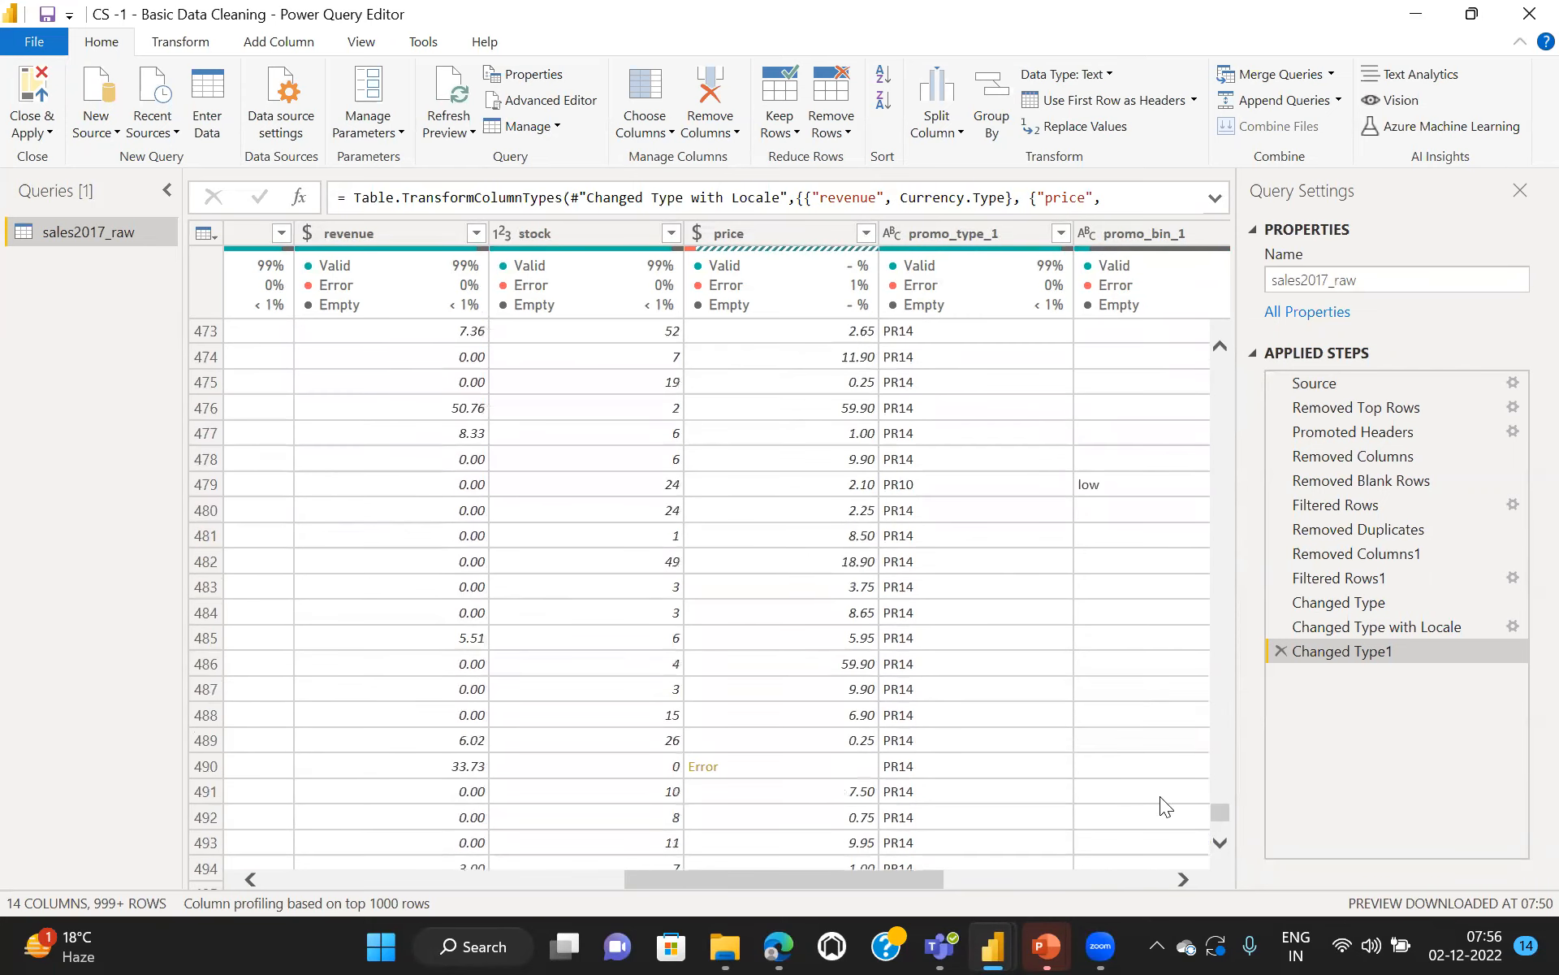
left_click(696, 766)
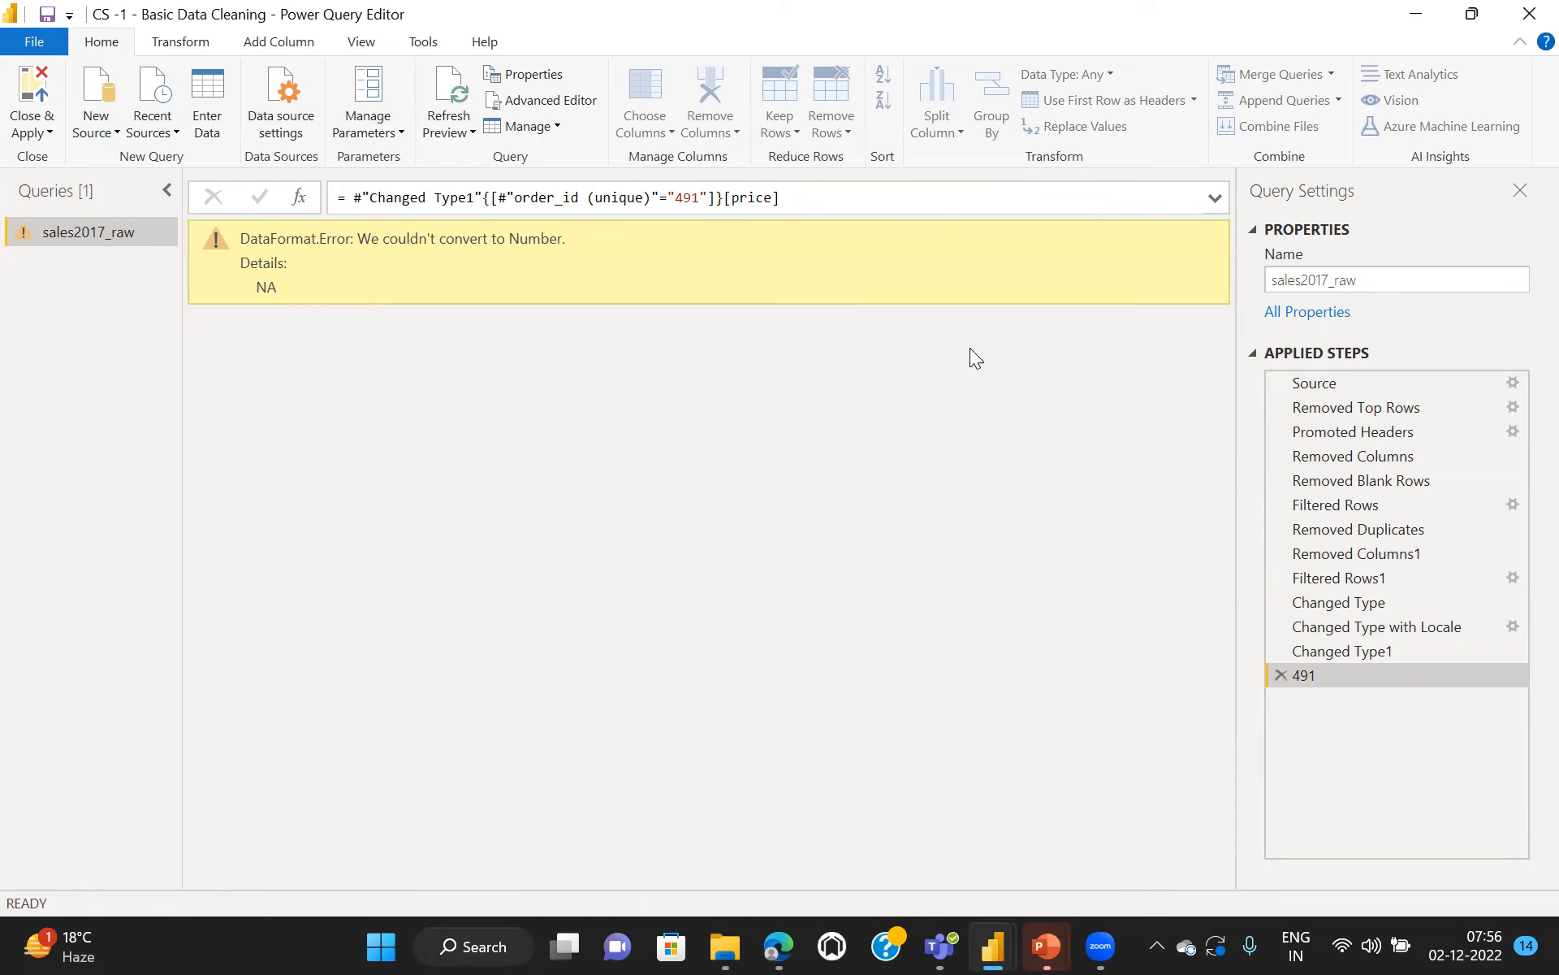
left_click(1277, 676)
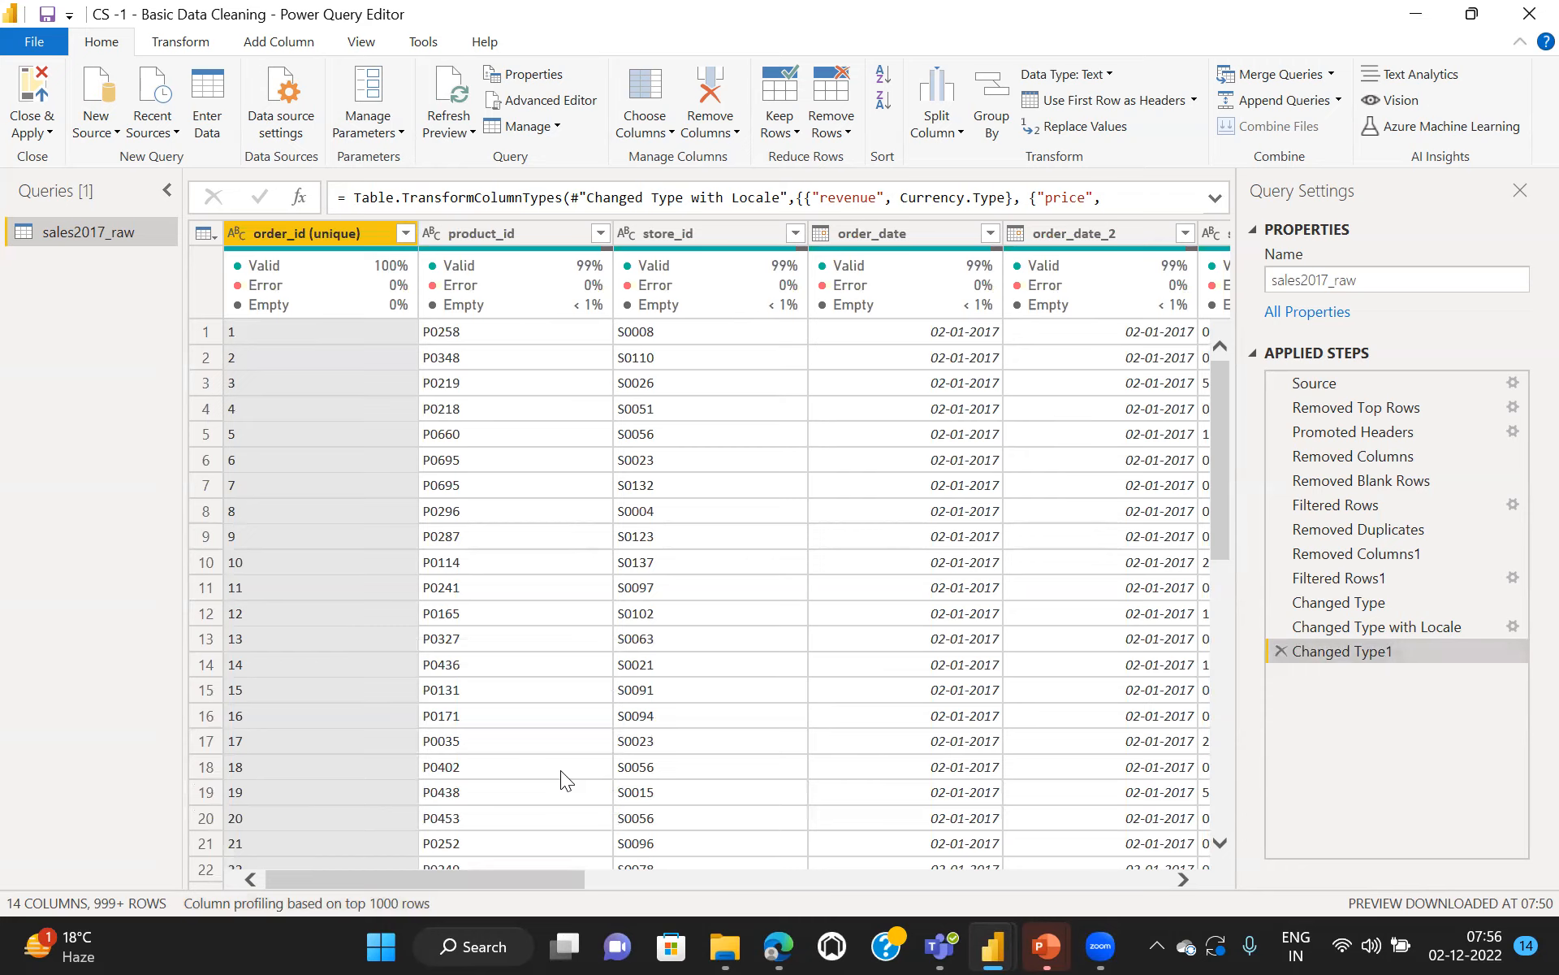
Step: Review the revenue, stock, price and promo columns of sales2017_raw, and close and apply the query to return to the report
scroll(561, 771, "right", 10)
scroll(760, 903, "right", 2)
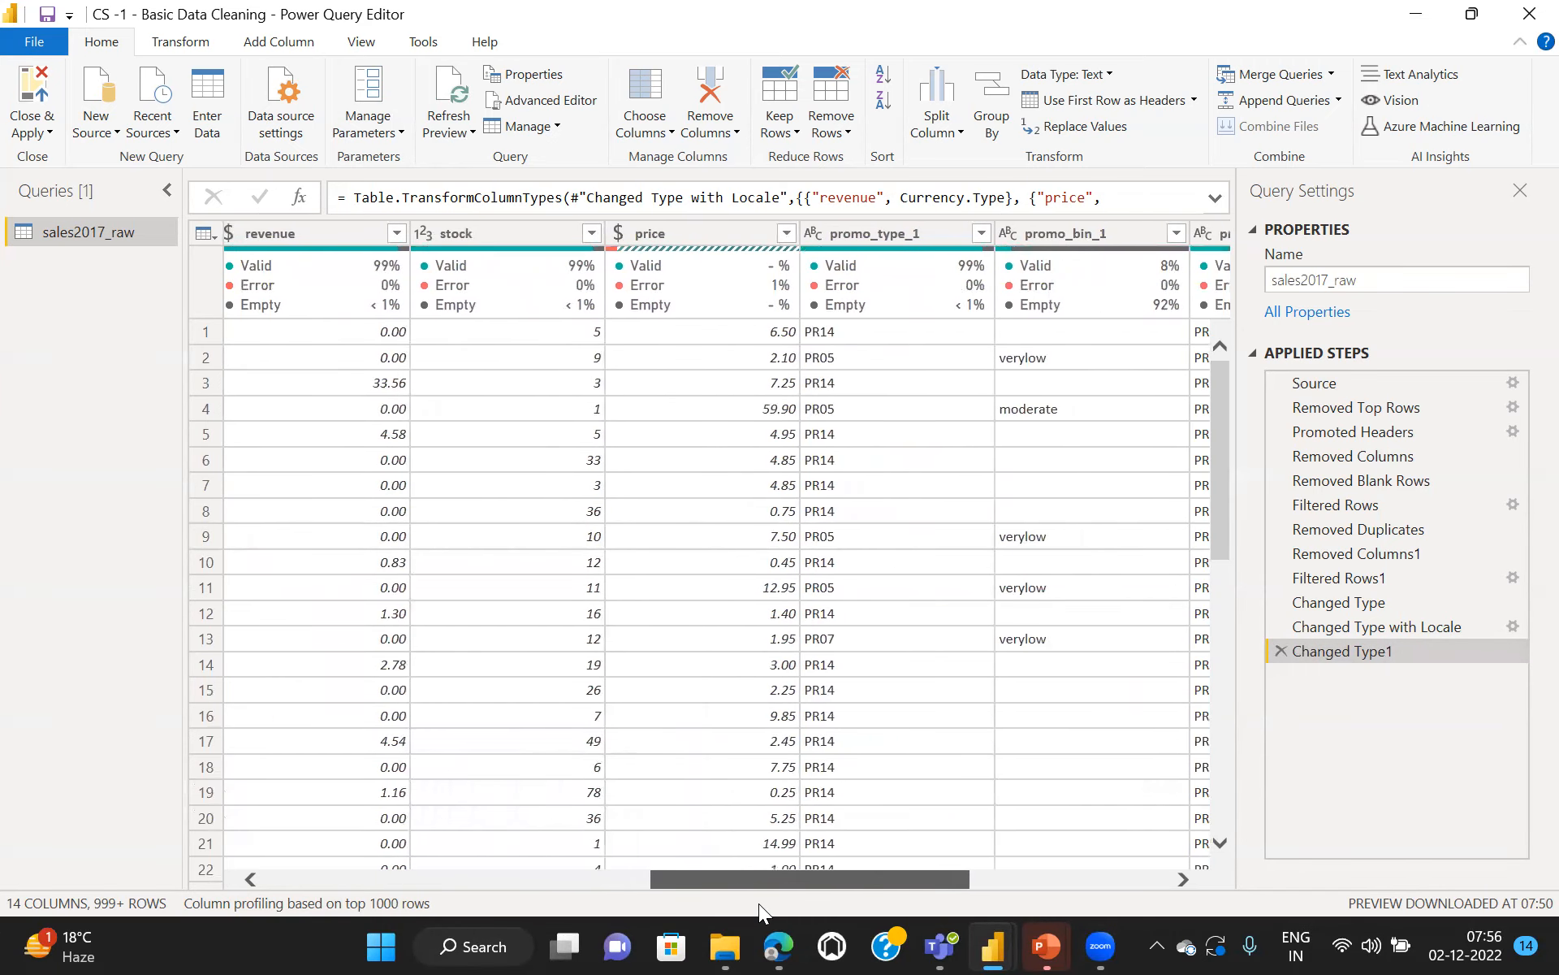
scroll(763, 902, "left", 6)
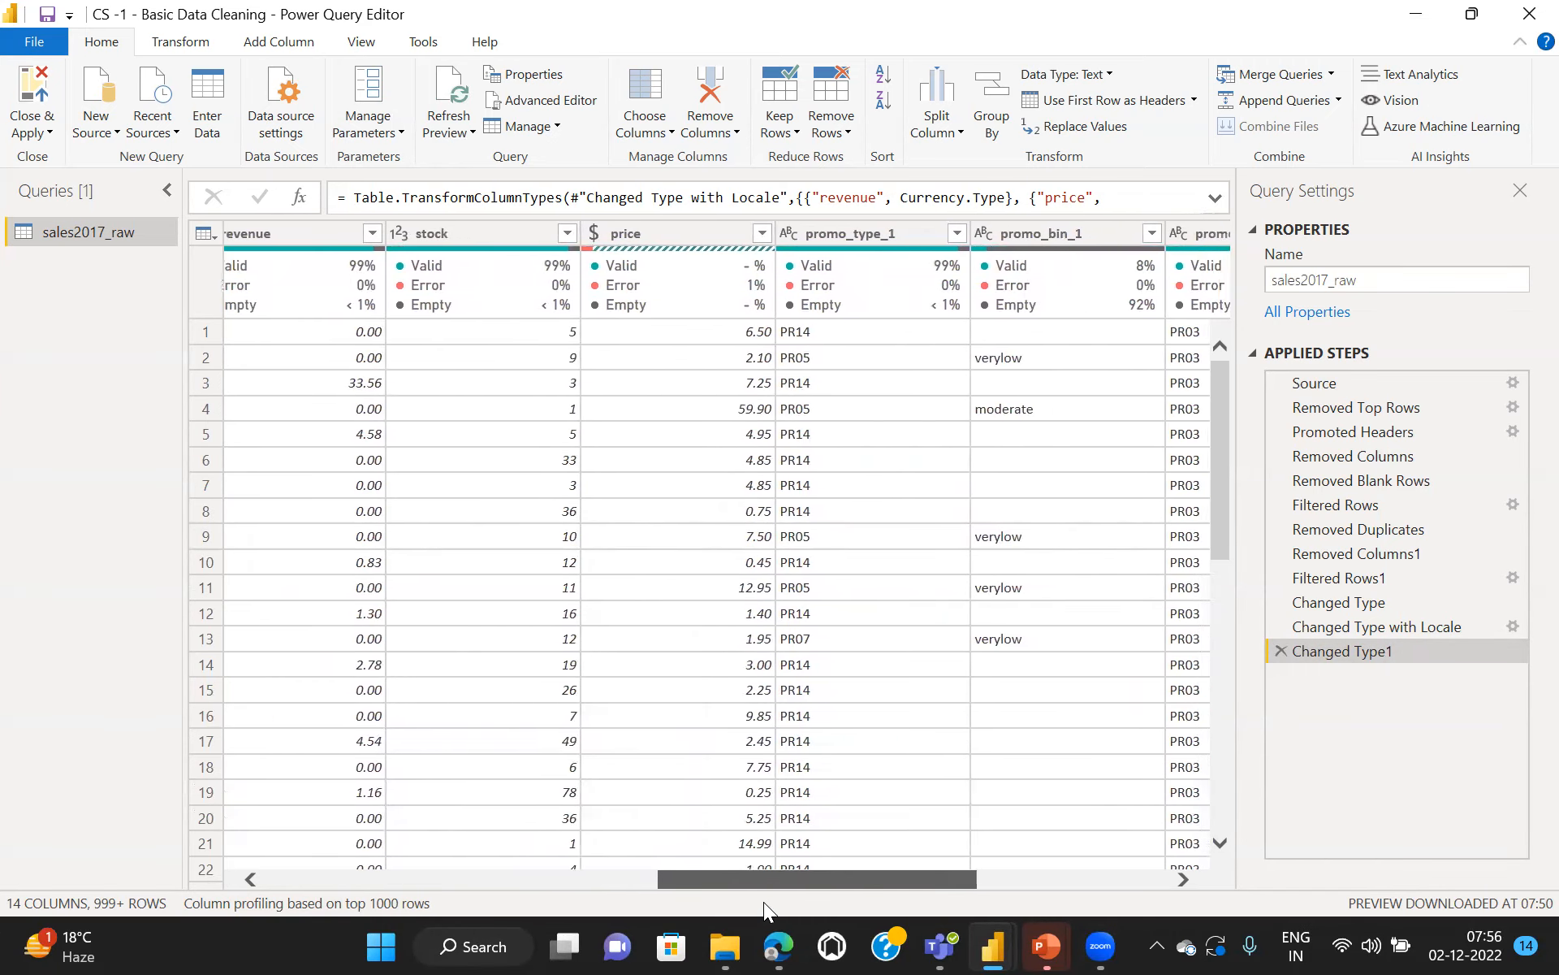
scroll(764, 902, "left", 4)
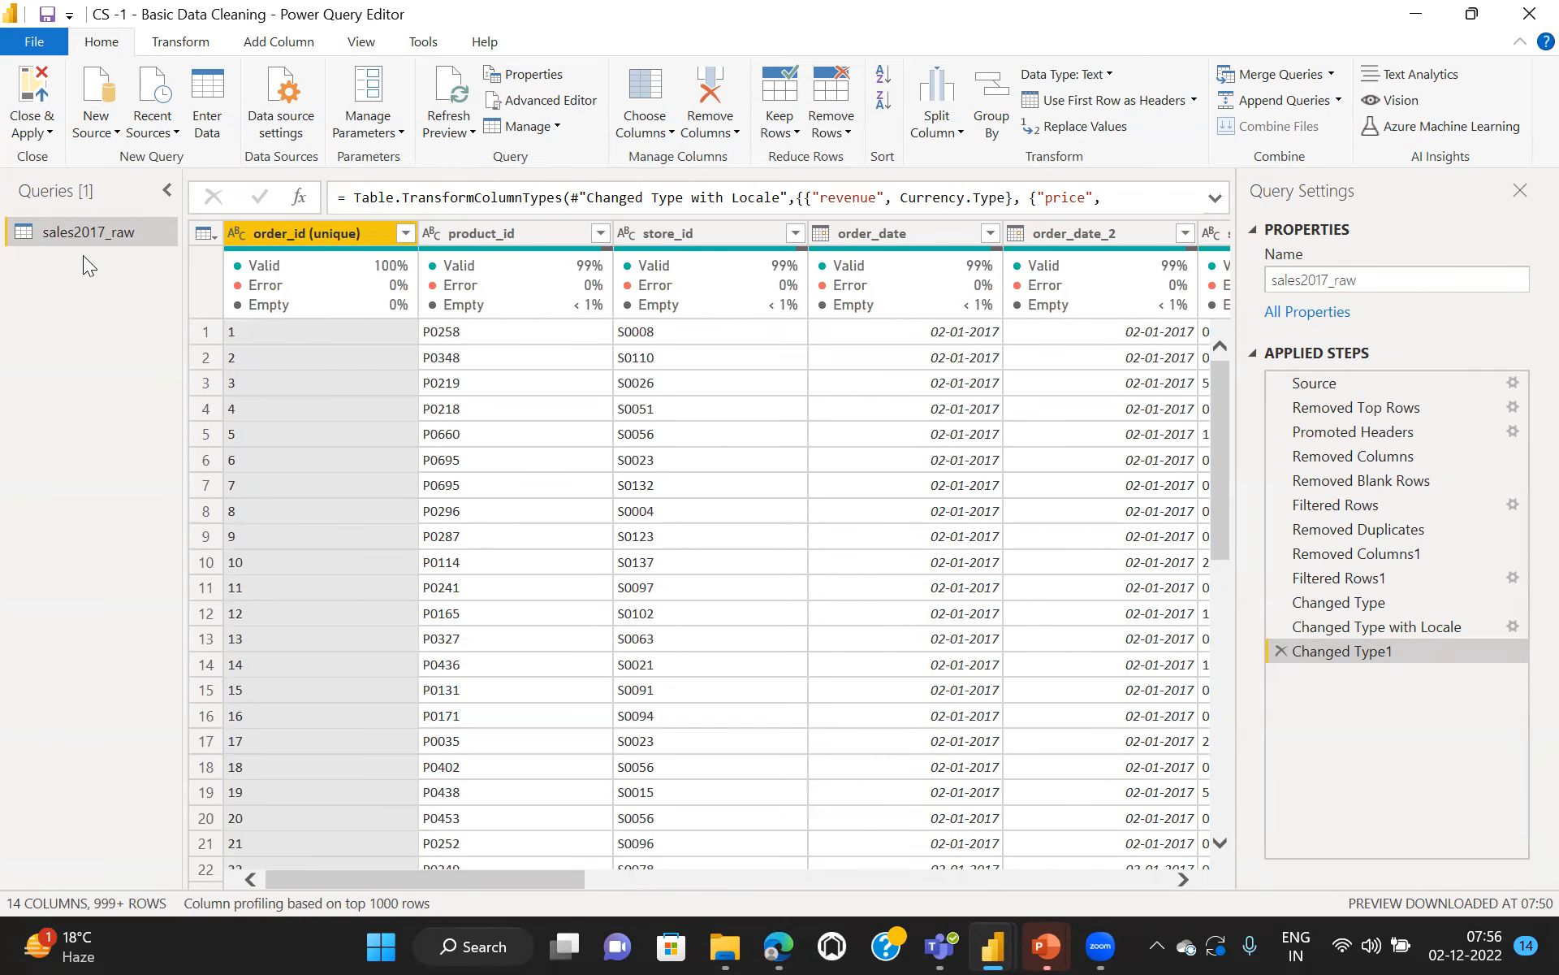
left_click(22, 103)
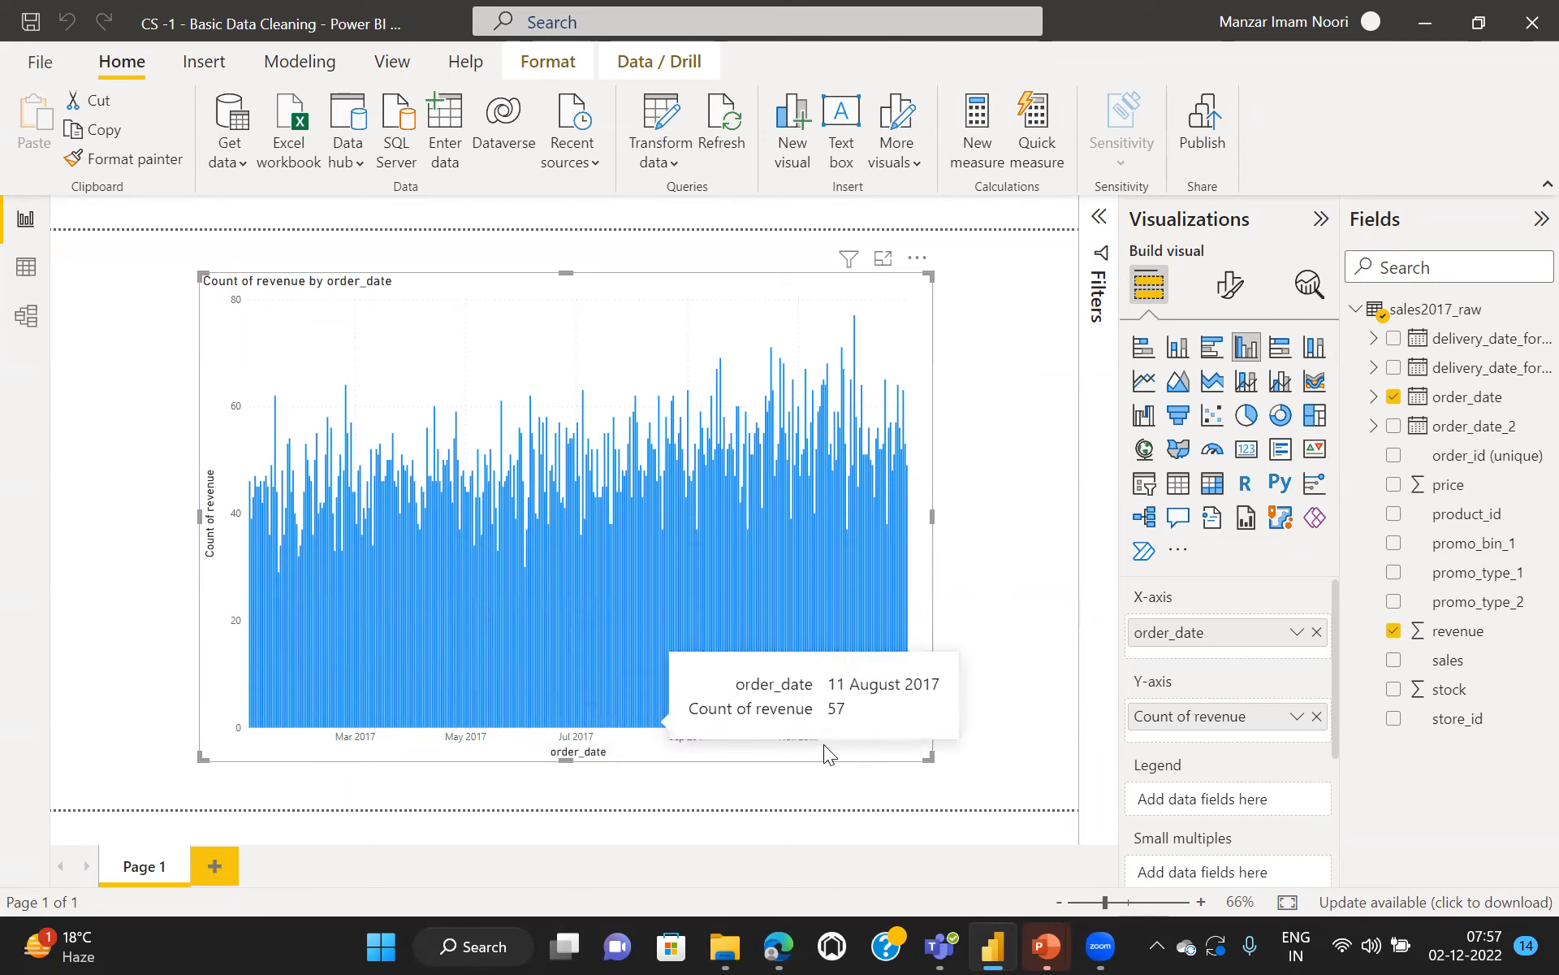
Step: Enlarge the revenue column chart and switch its X-axis to the order_date Date Hierarchy without the Day level
left_click_drag(928, 760, 1030, 779)
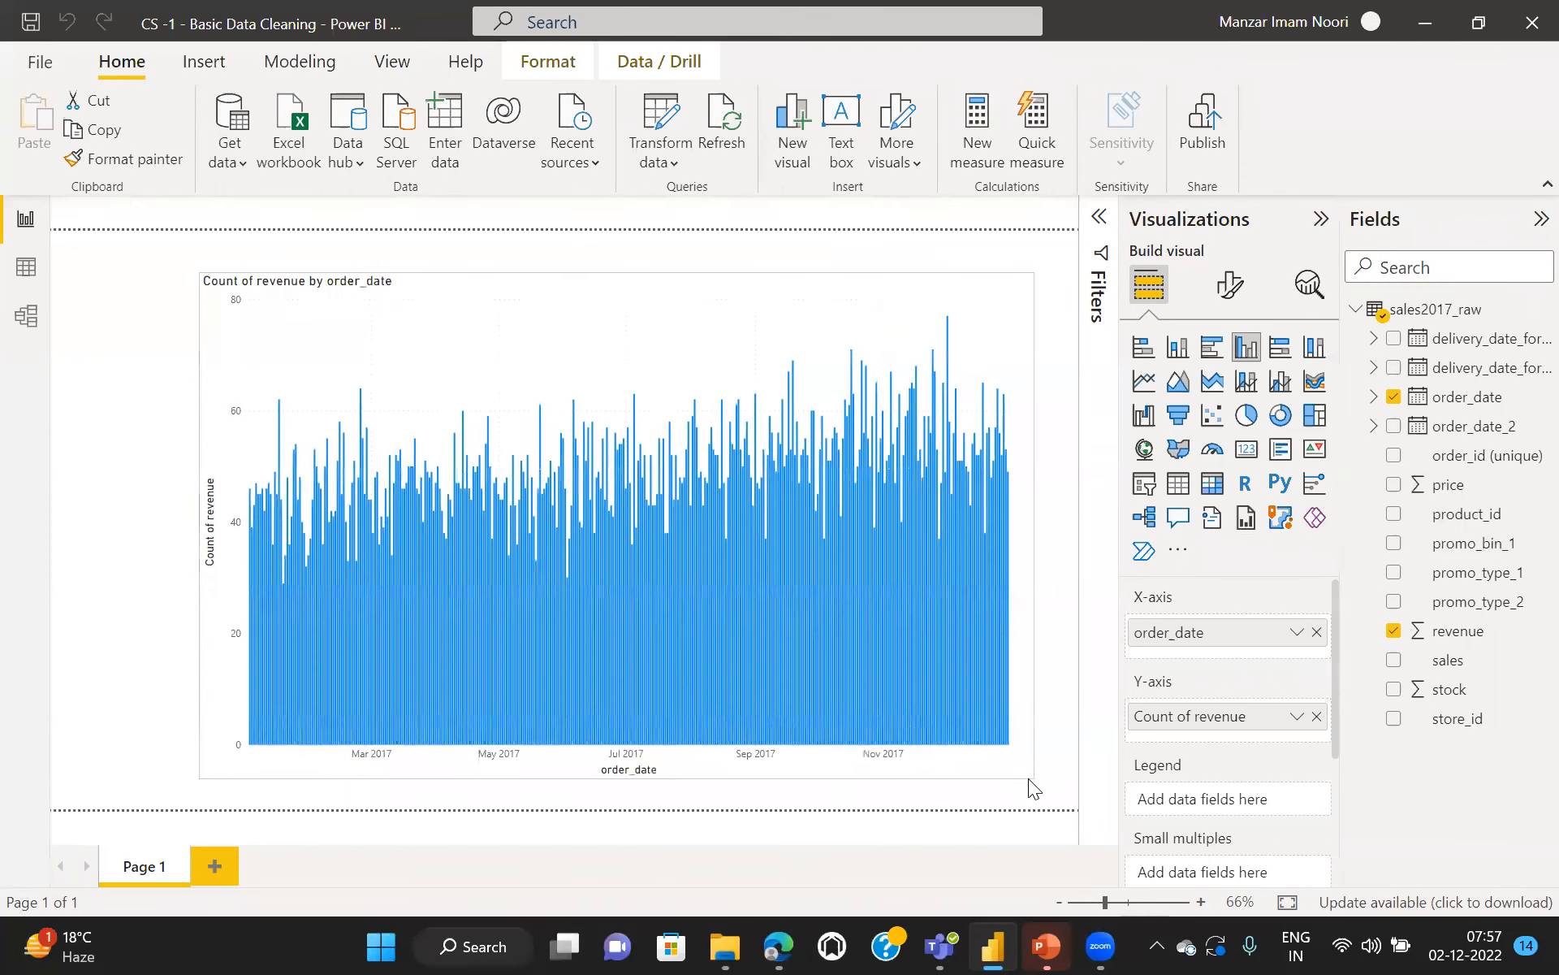
left_click(1297, 632)
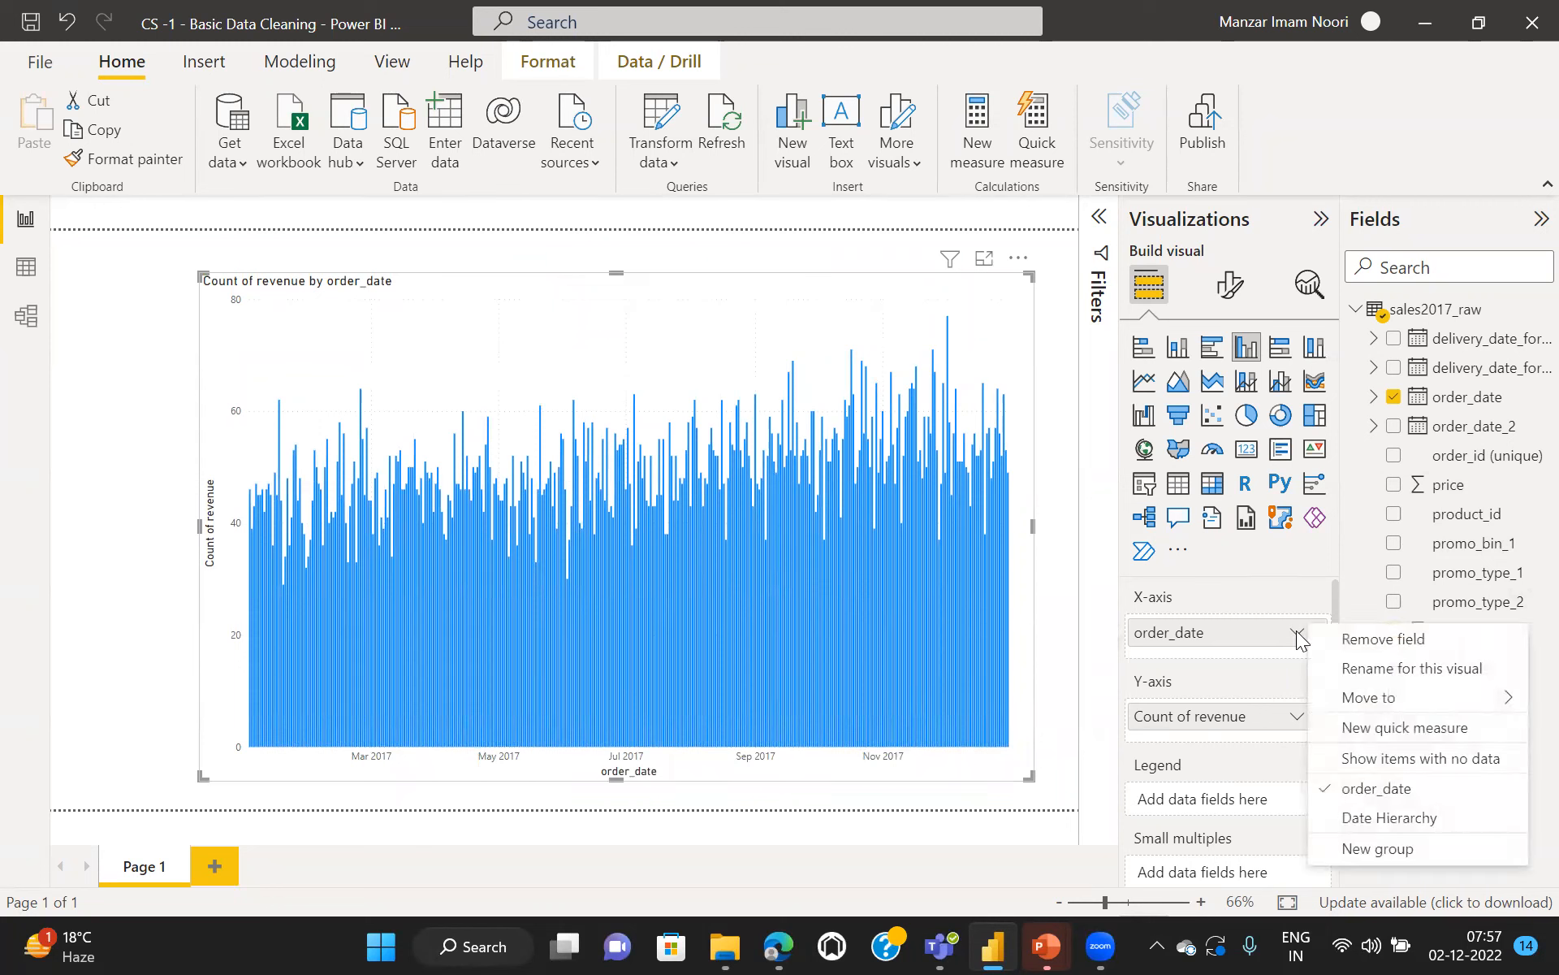
left_click(1310, 813)
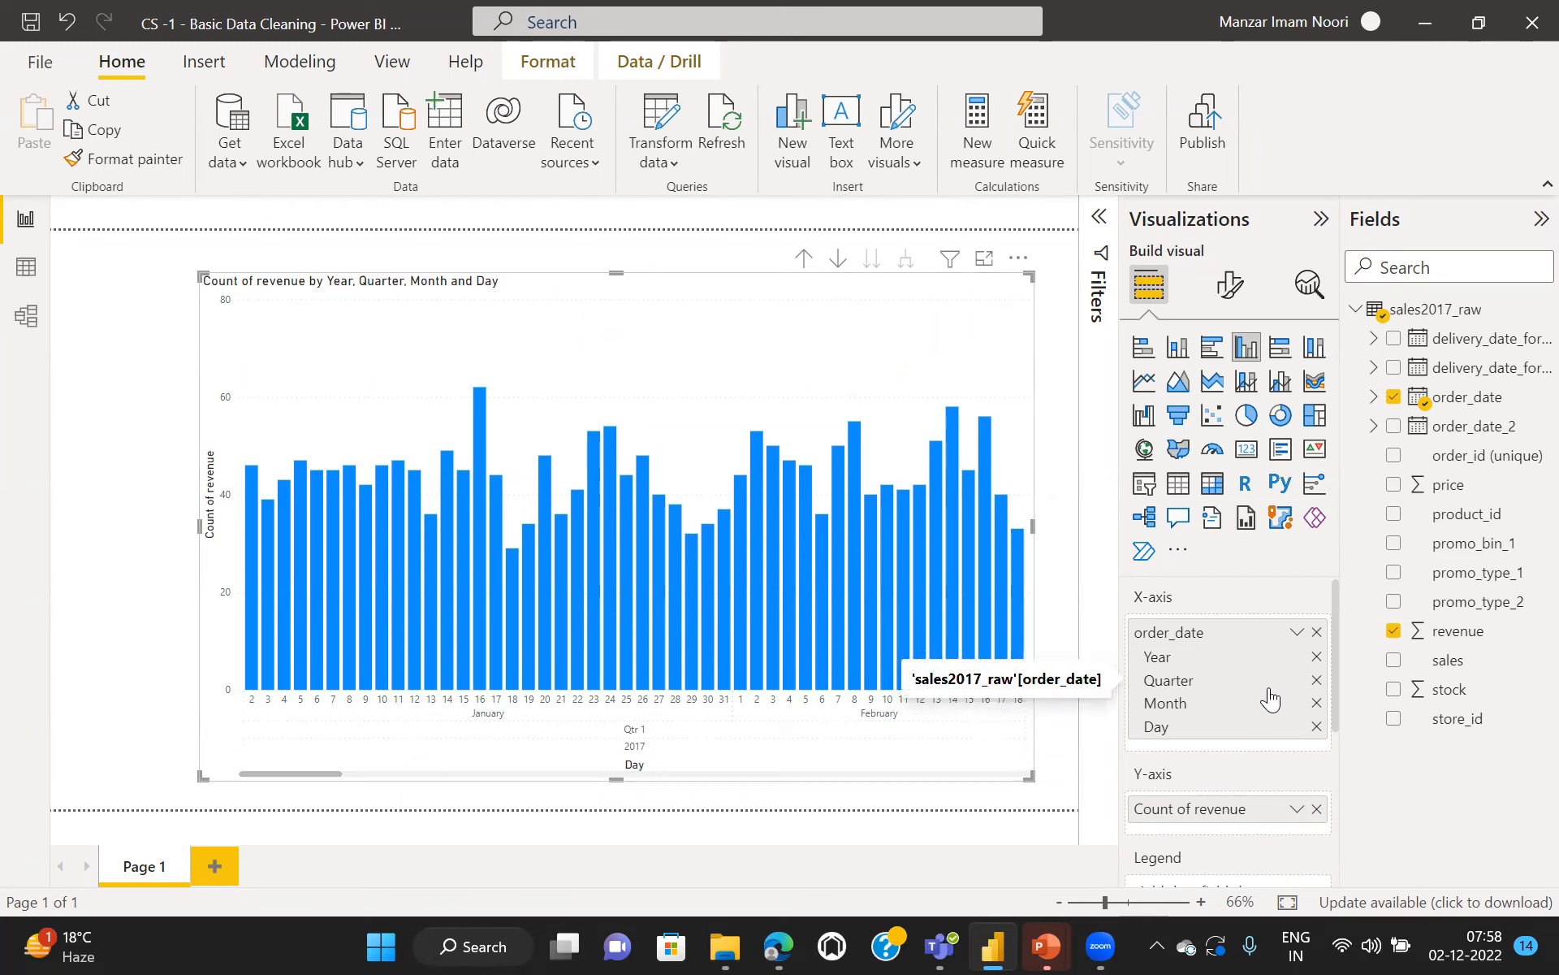
left_click(1318, 727)
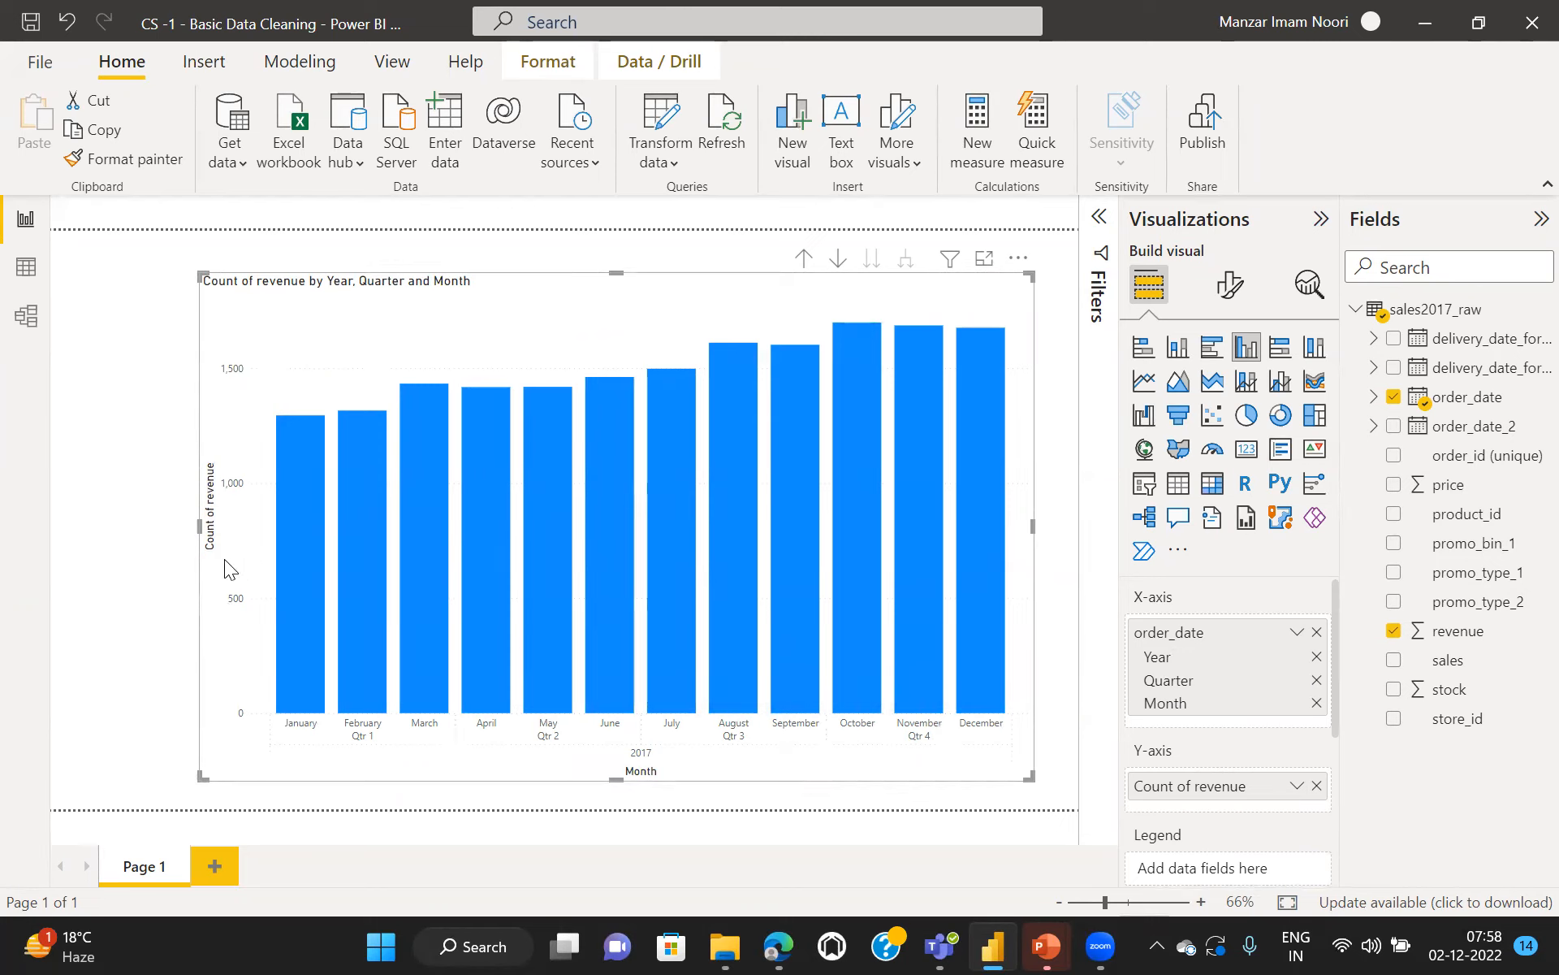
Step: Change the chart's revenue aggregation to Sum and check the December and November values
left_click(1295, 786)
mouse_move(1365, 471)
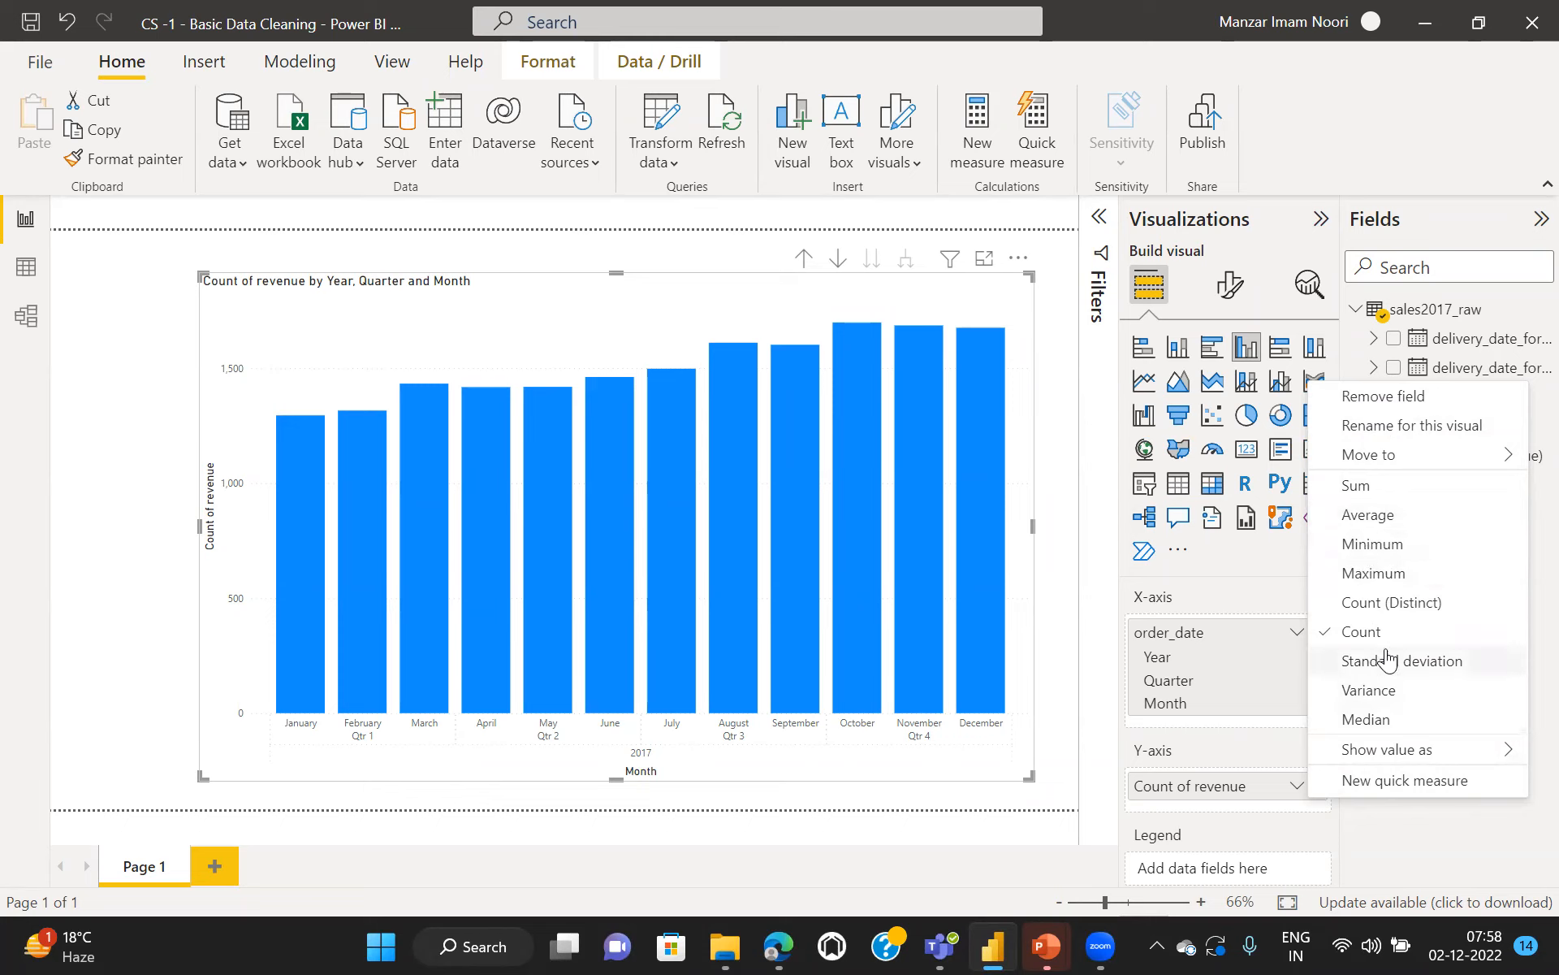
left_click(1357, 488)
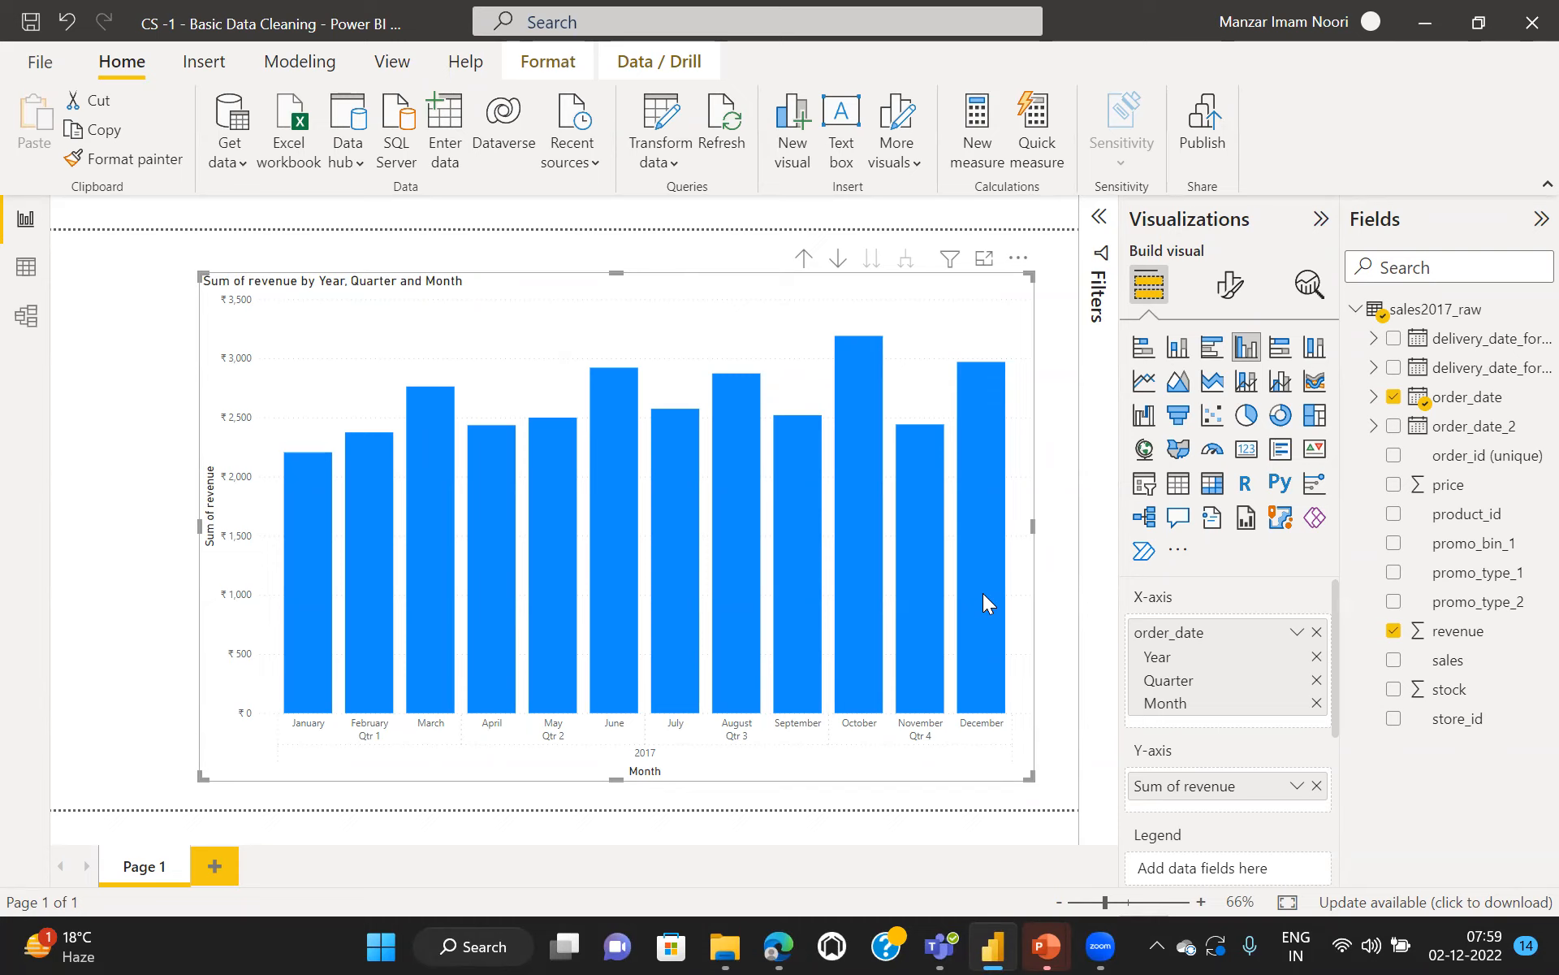
mouse_move(978, 574)
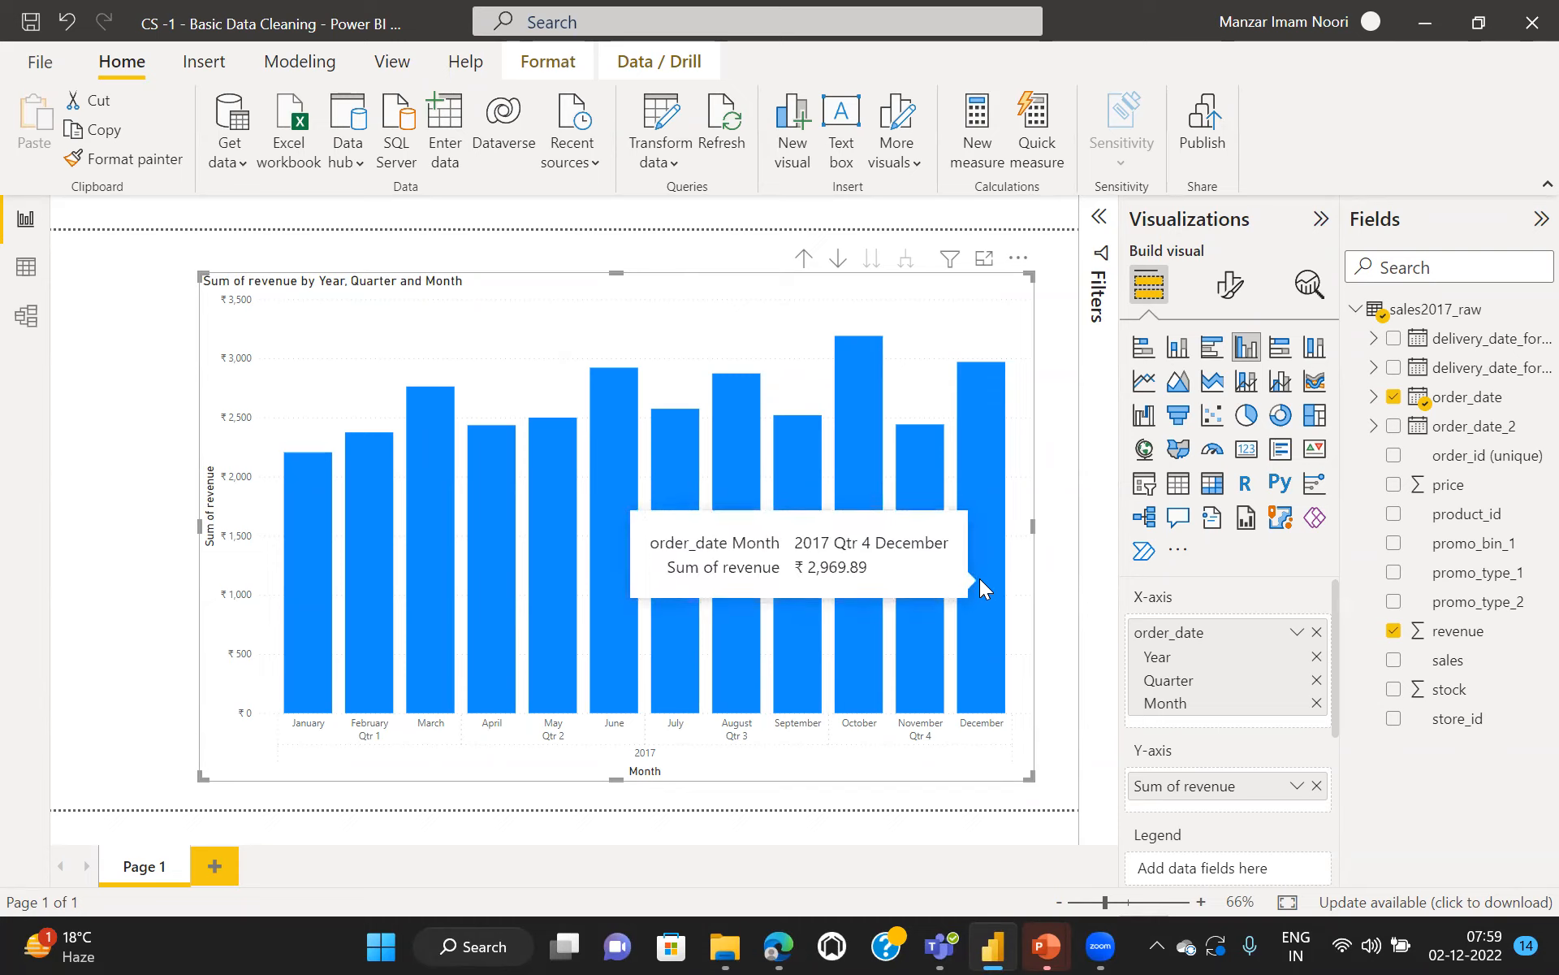
mouse_move(920, 545)
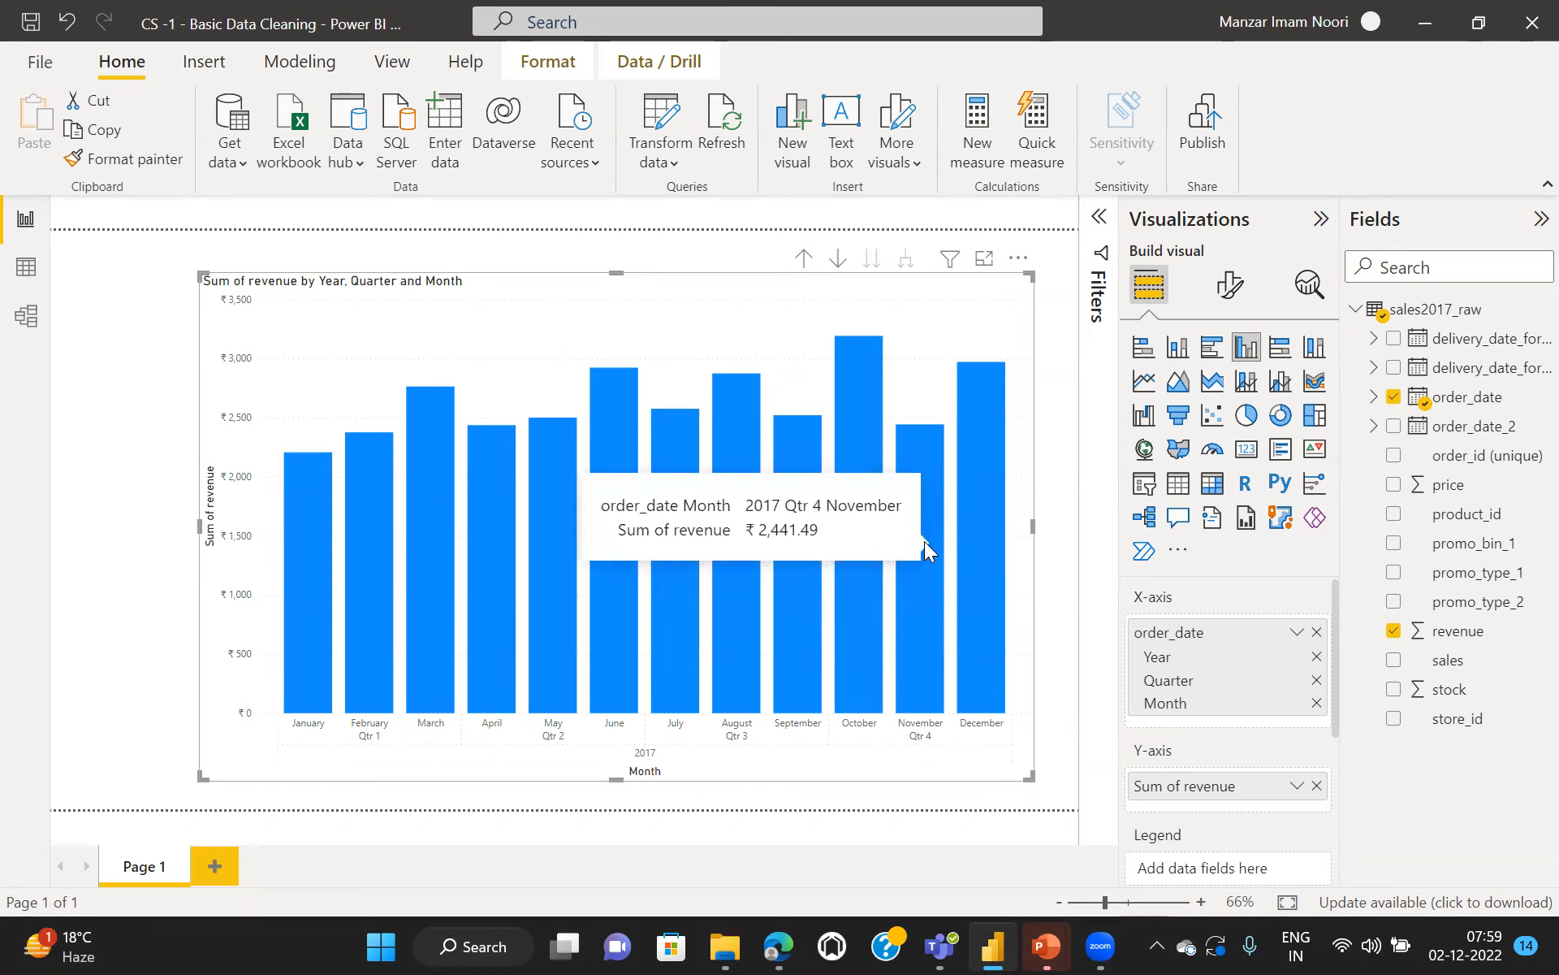
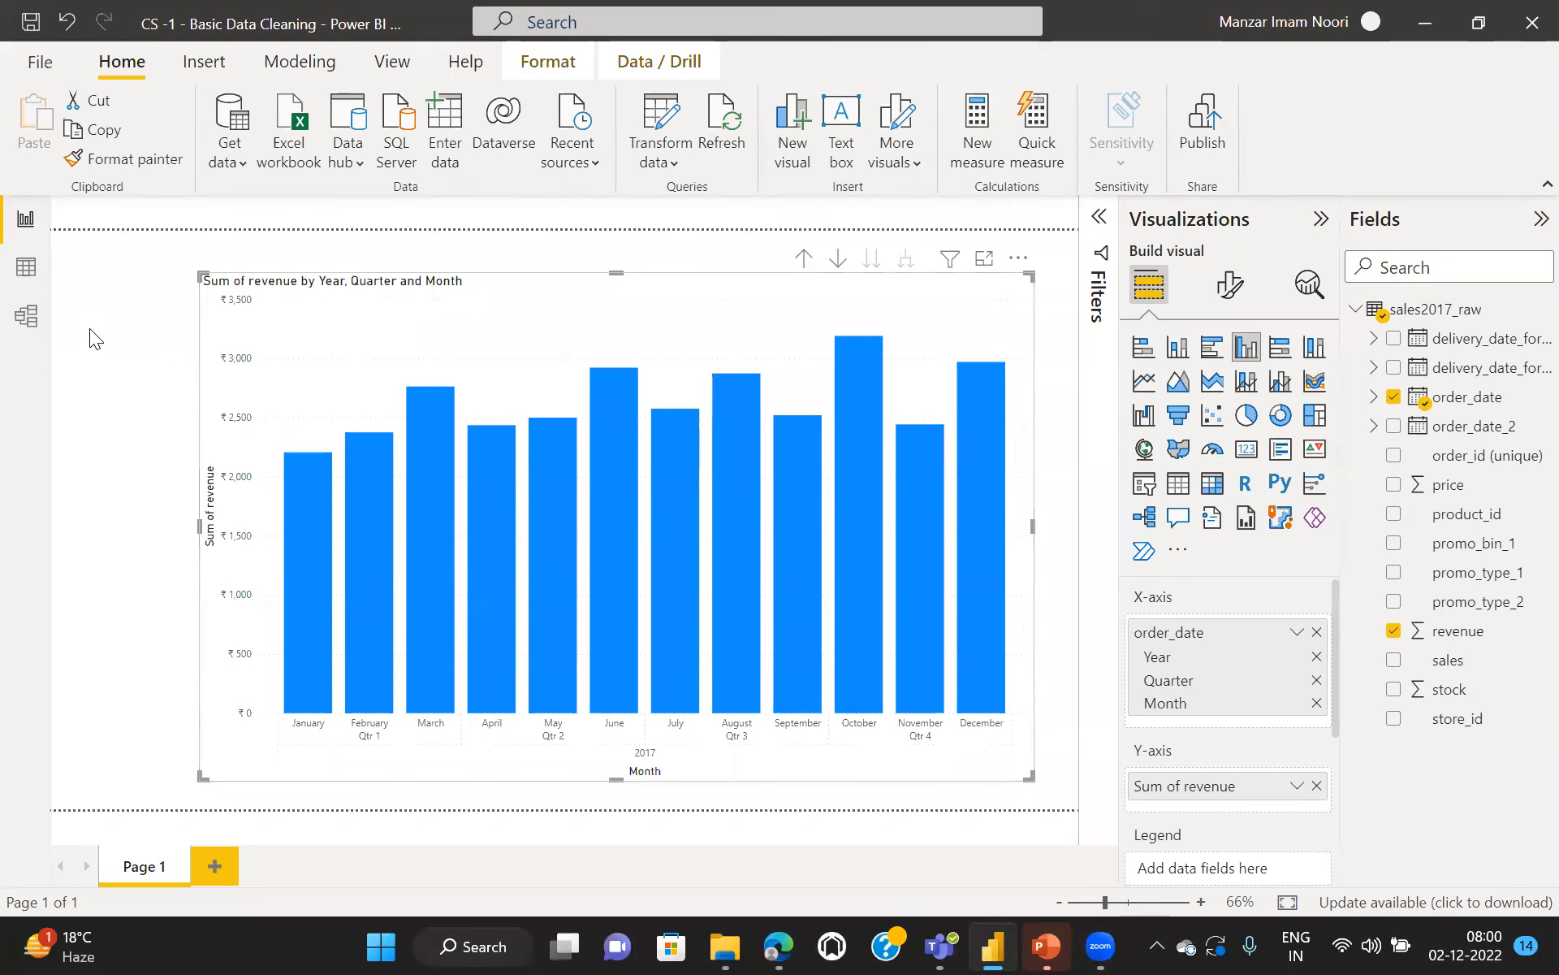
Step: Open sales2017_raw for transformation and examine the price column's errors alongside the sales, revenue and stock values in the same rows
left_click(657, 114)
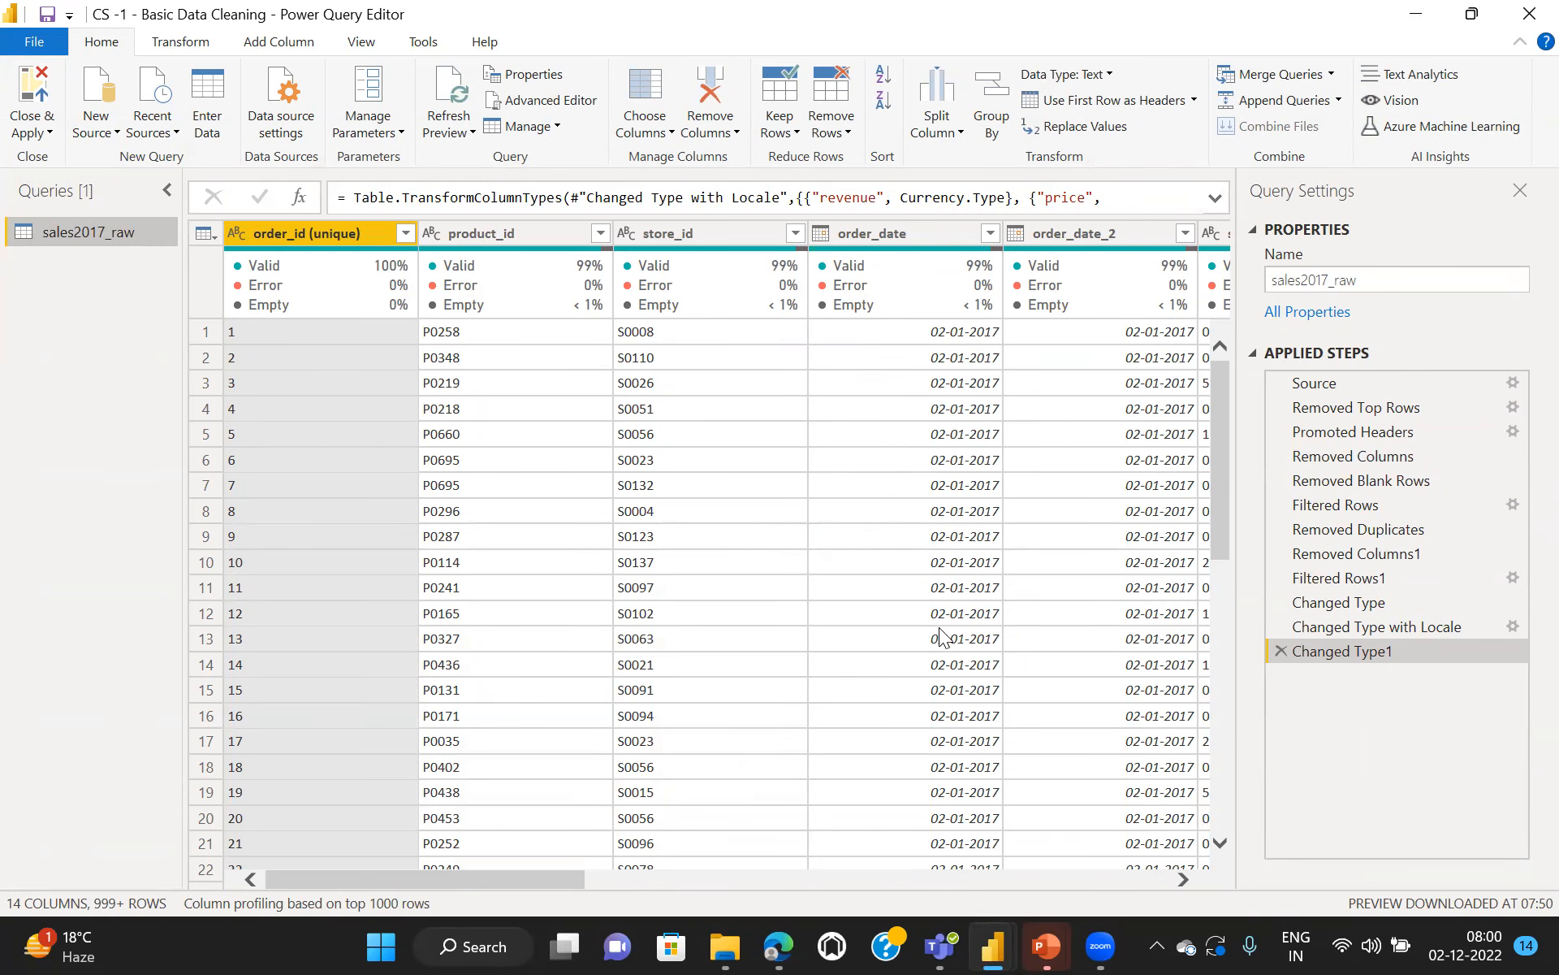
scroll(473, 907, "right", 5)
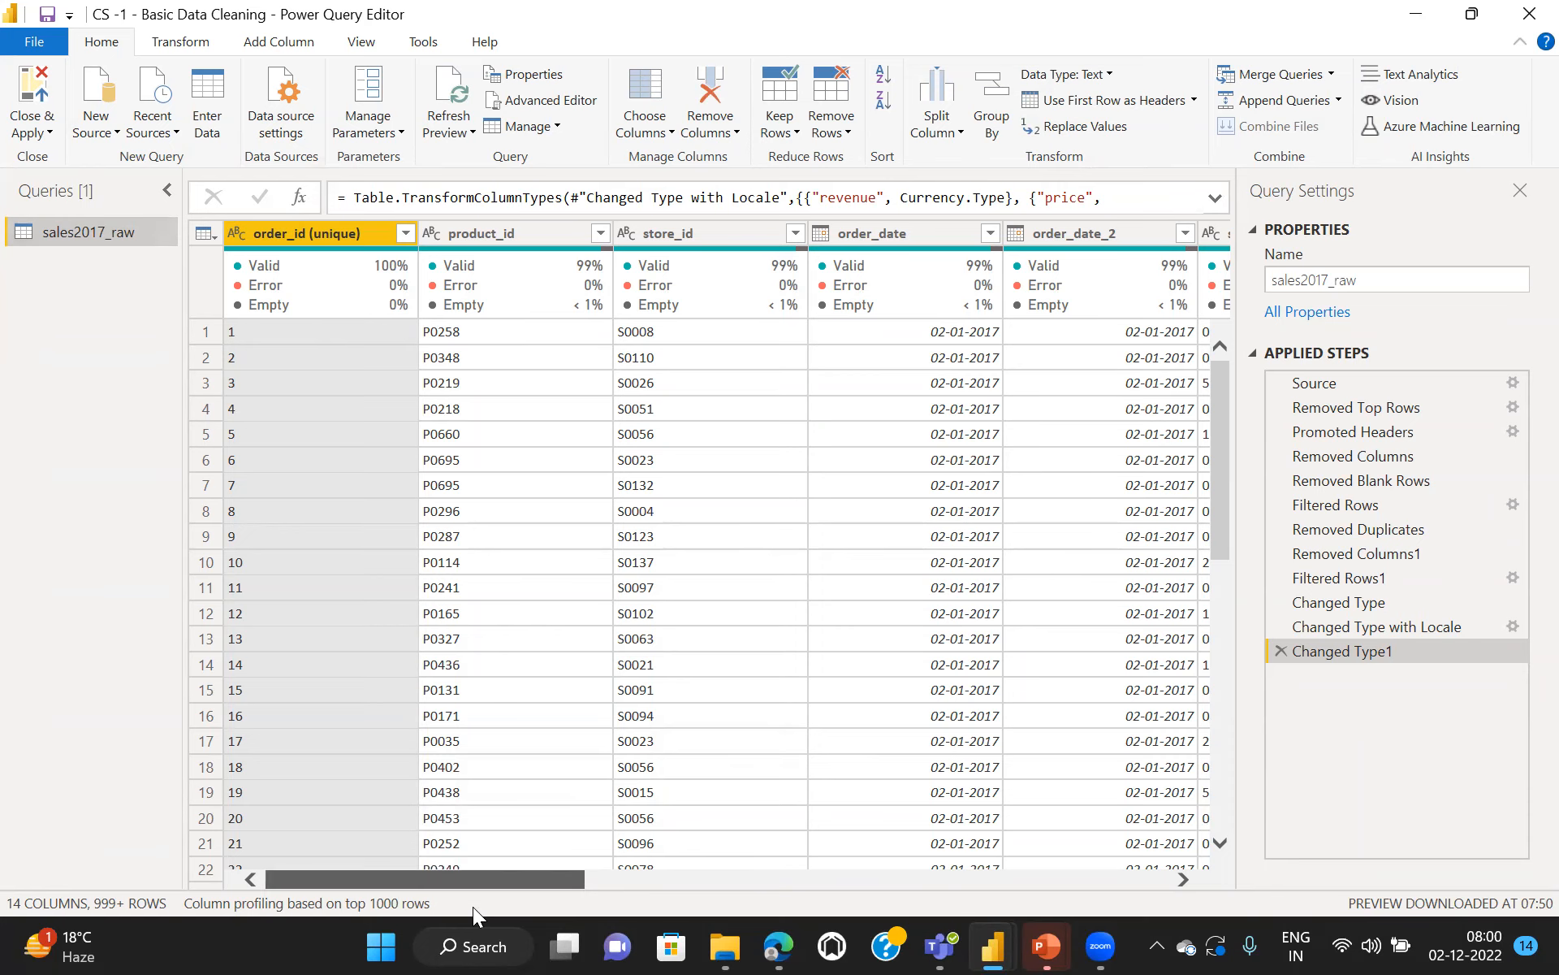
scroll(472, 907, "right", 5)
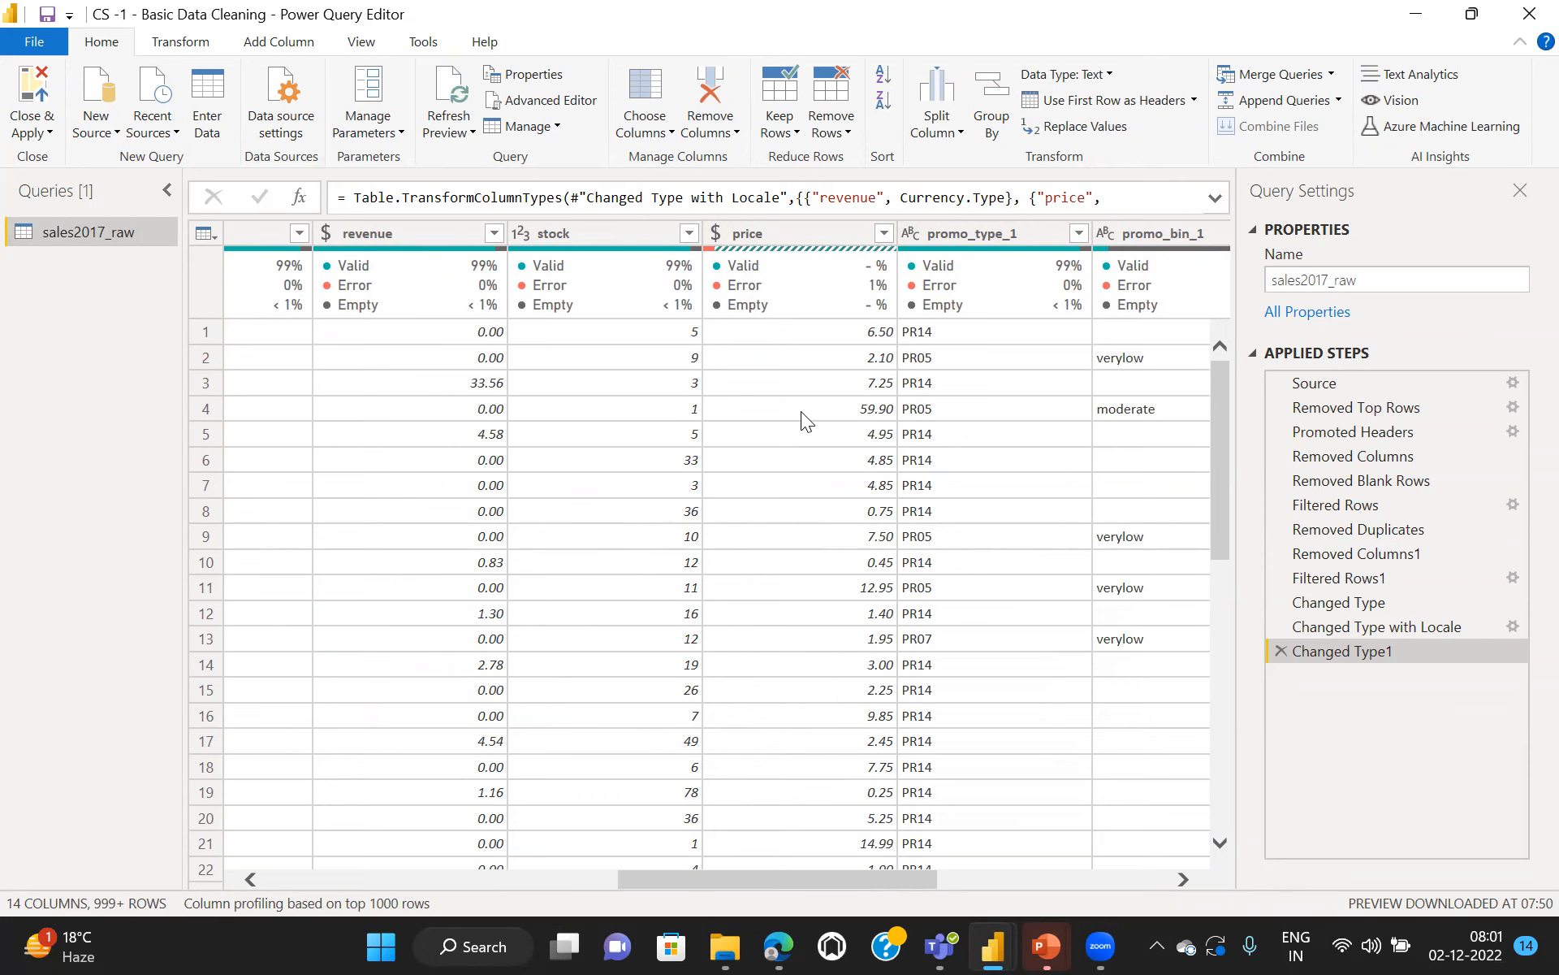
left_click_drag(1221, 396, 1223, 796)
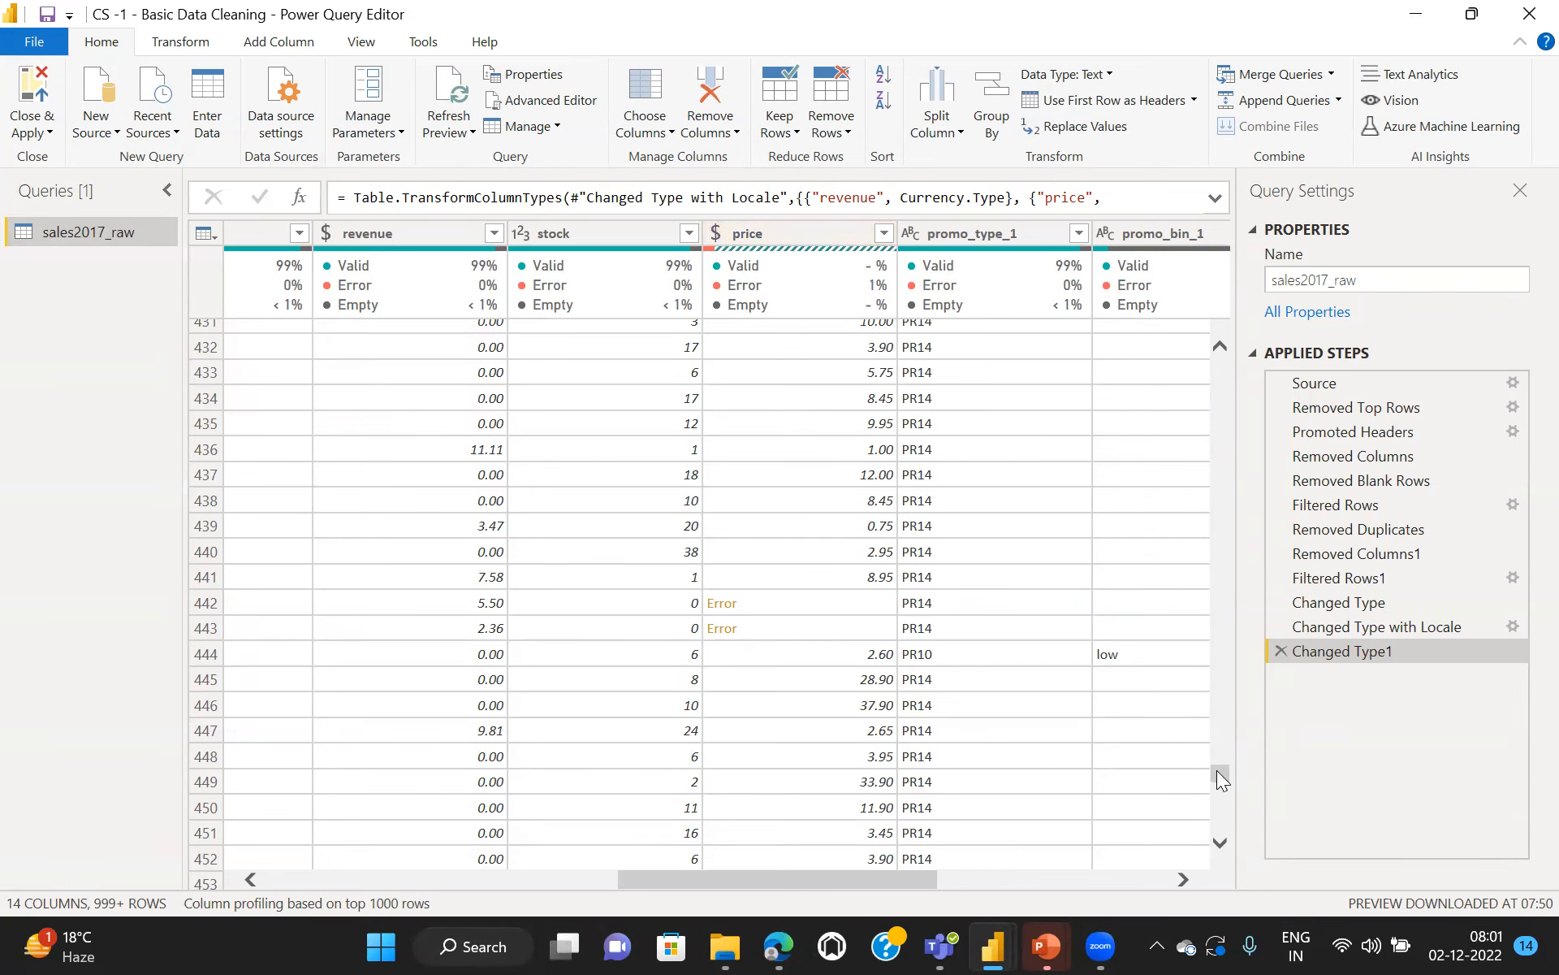
scroll(1217, 780, "down", 20)
scroll(1217, 799, "down", 20)
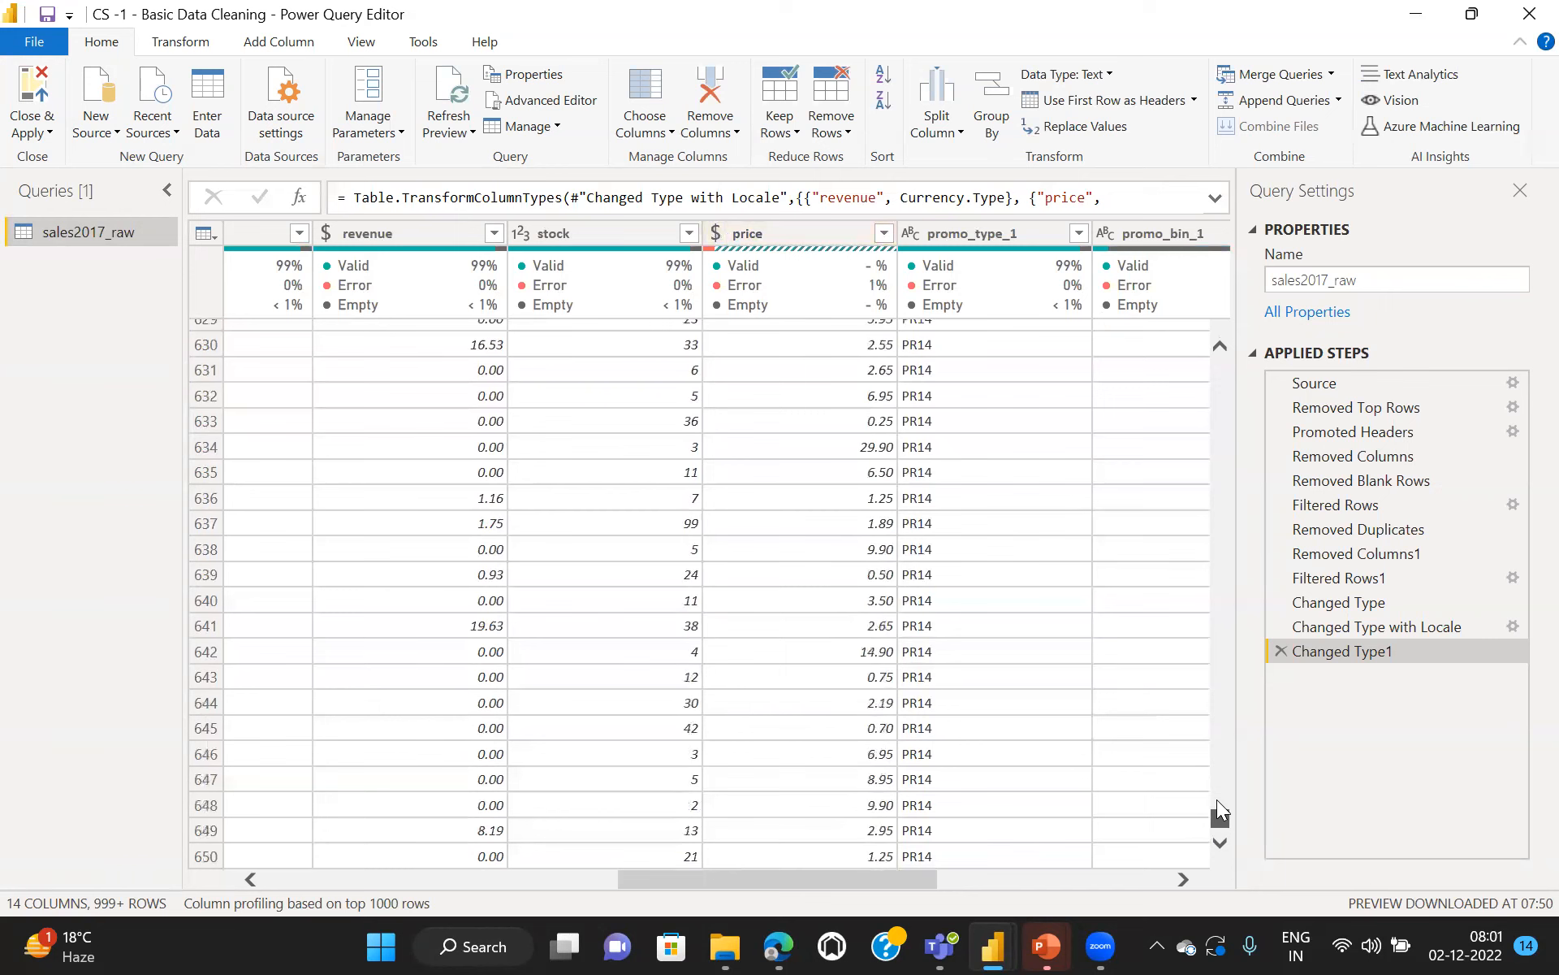
scroll(1186, 597, "up", 20)
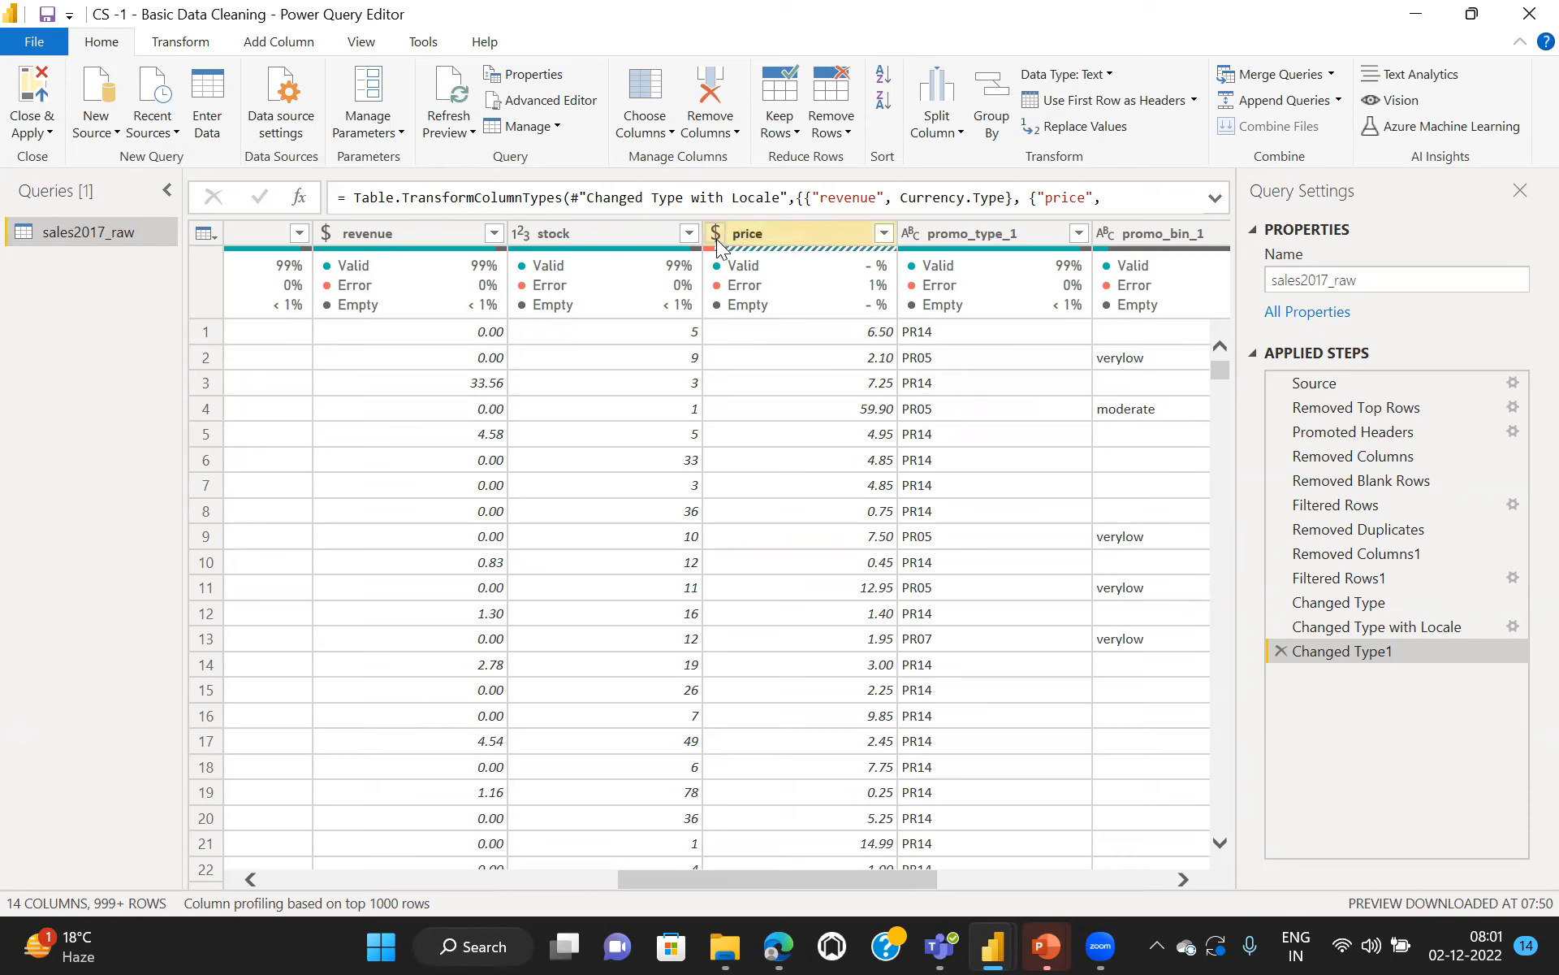
mouse_move(710, 247)
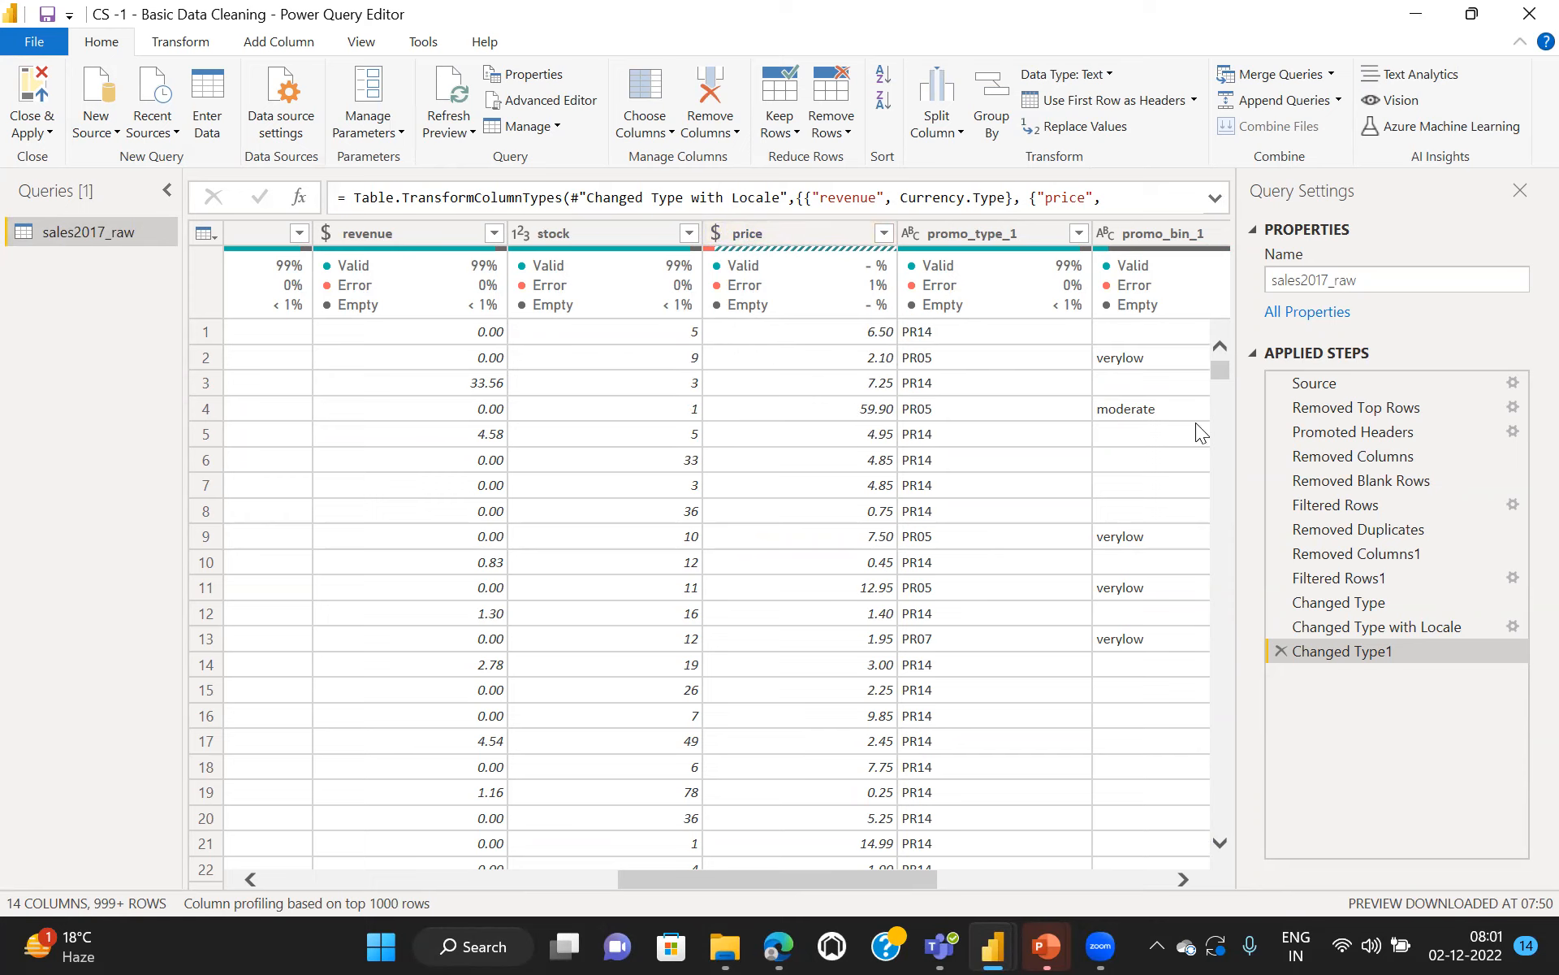
left_click_drag(1222, 370, 1232, 520)
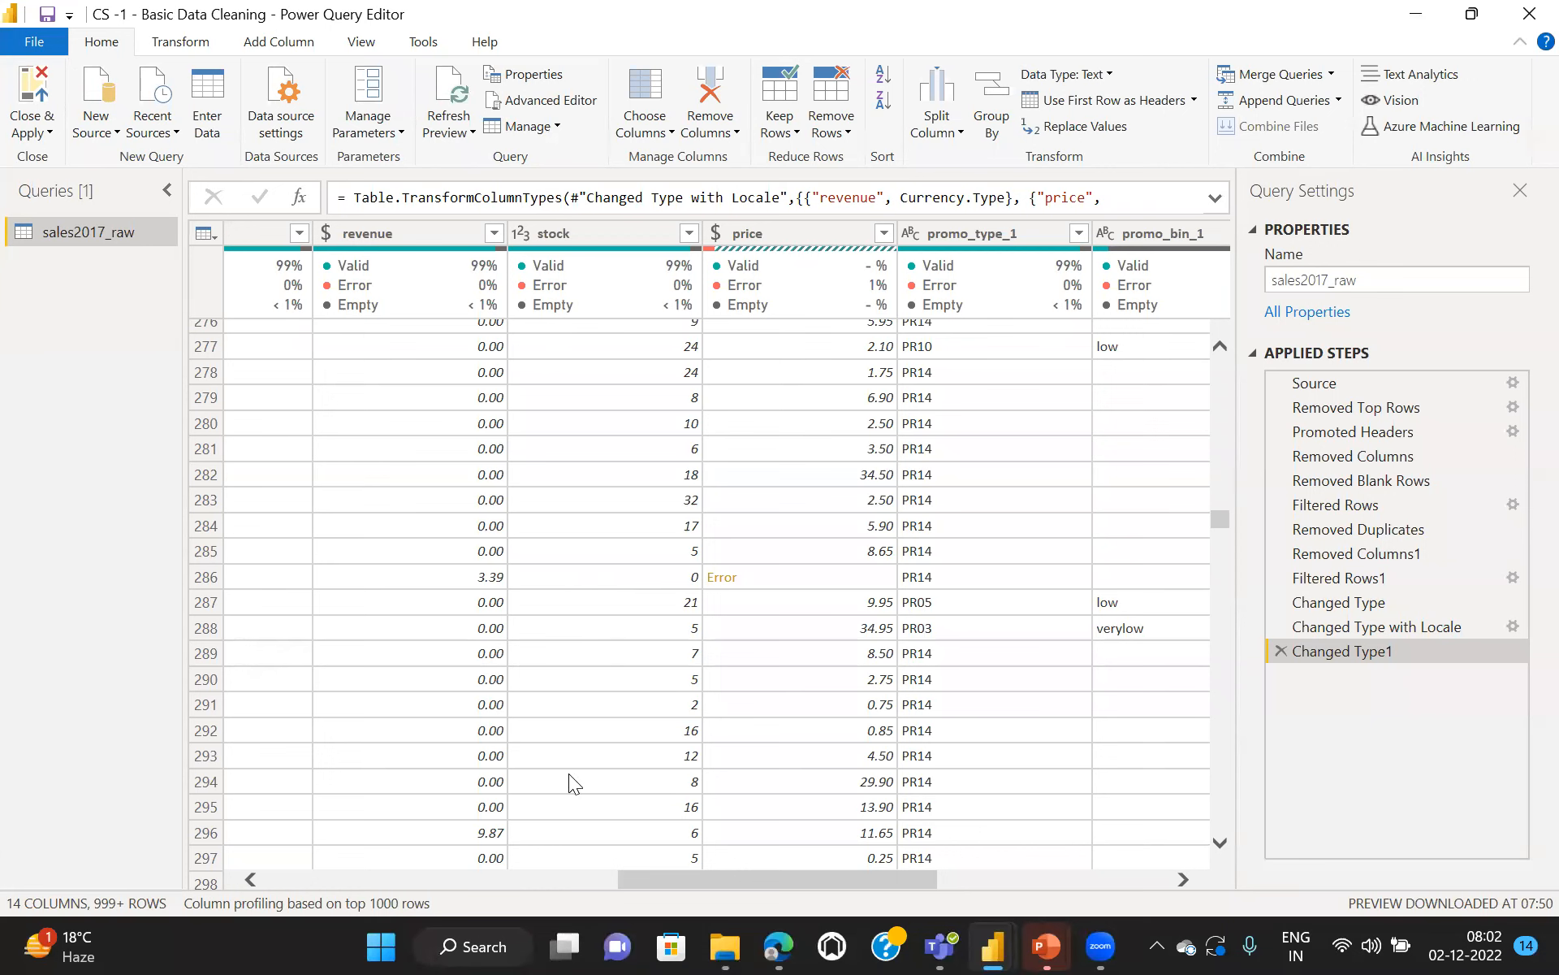
scroll(569, 773, "left", 5)
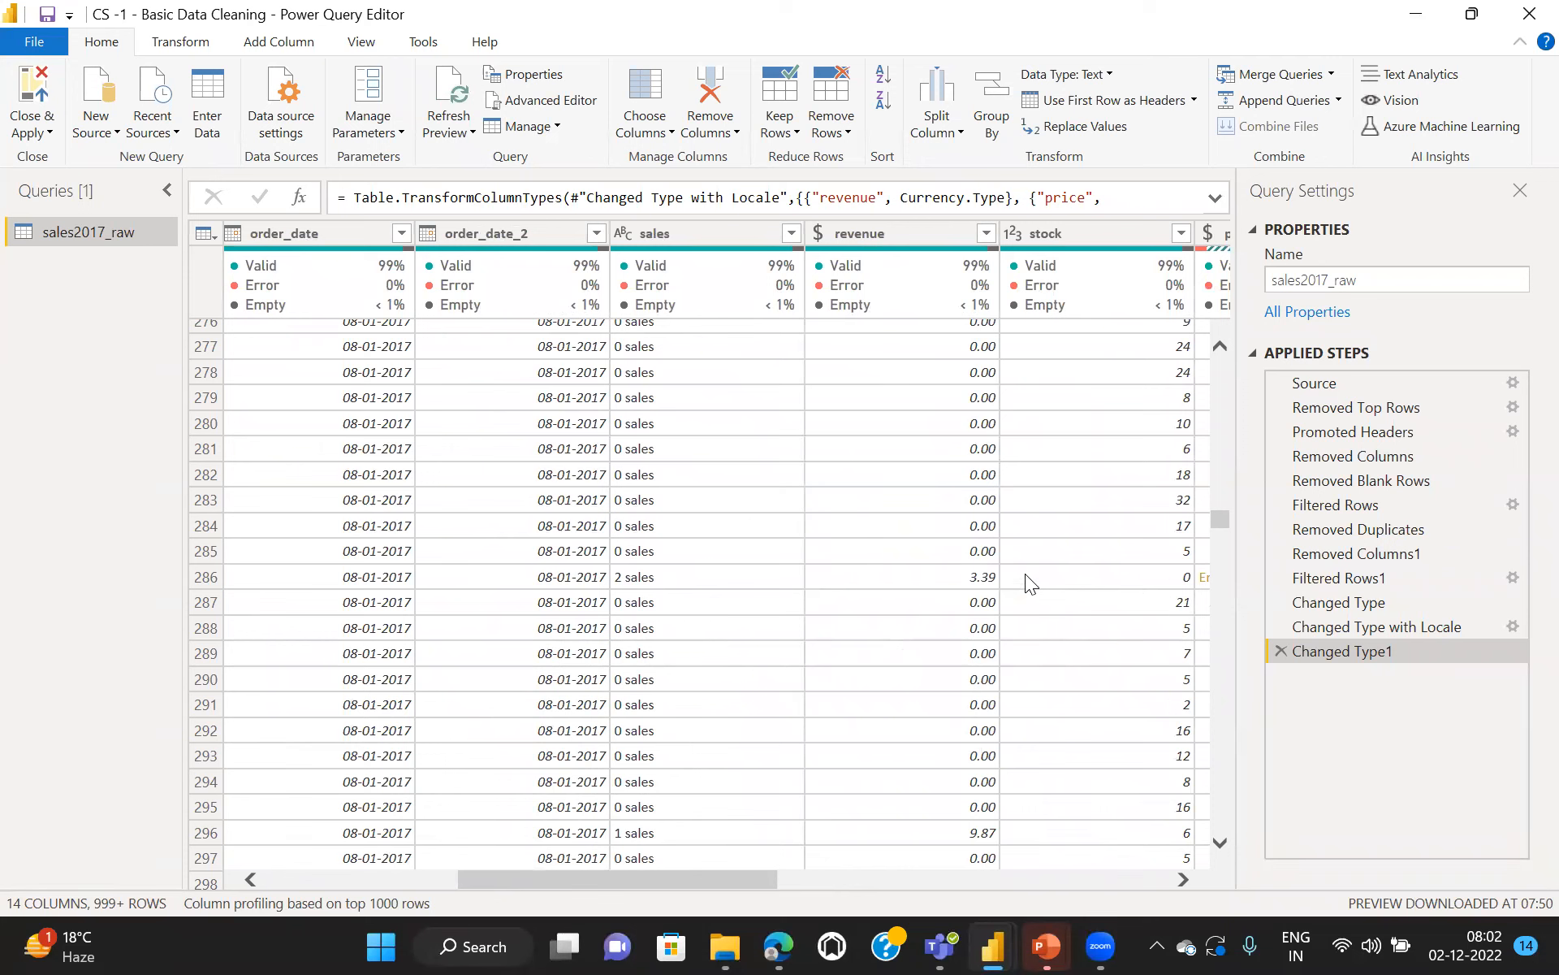
scroll(1171, 789, "right", 5)
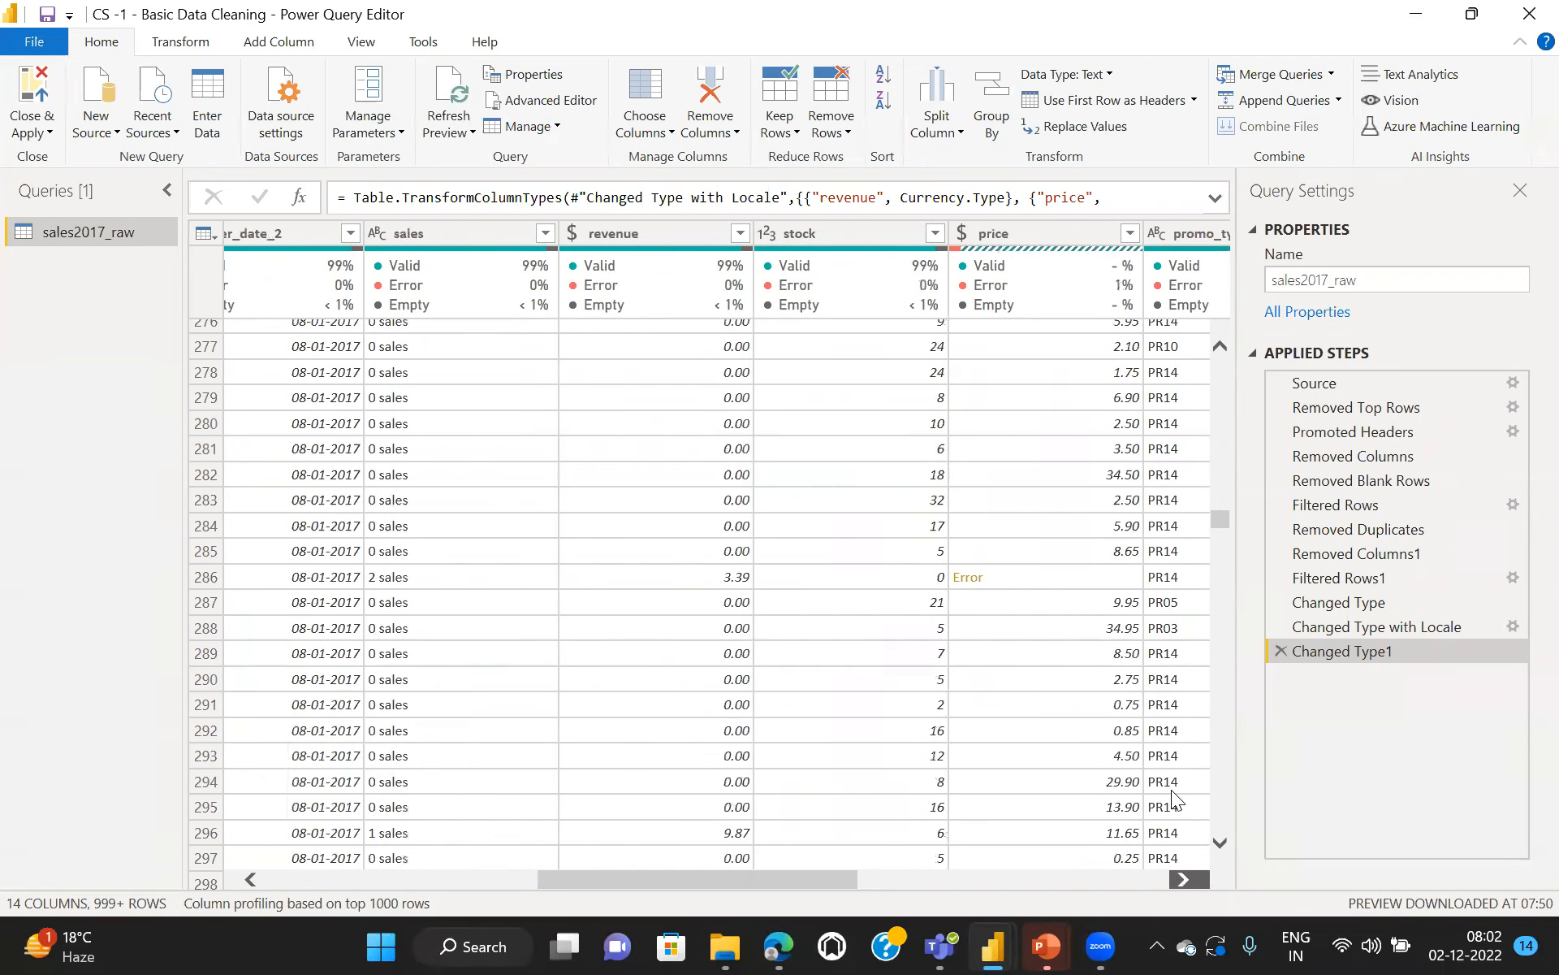
scroll(1172, 790, "right", 2)
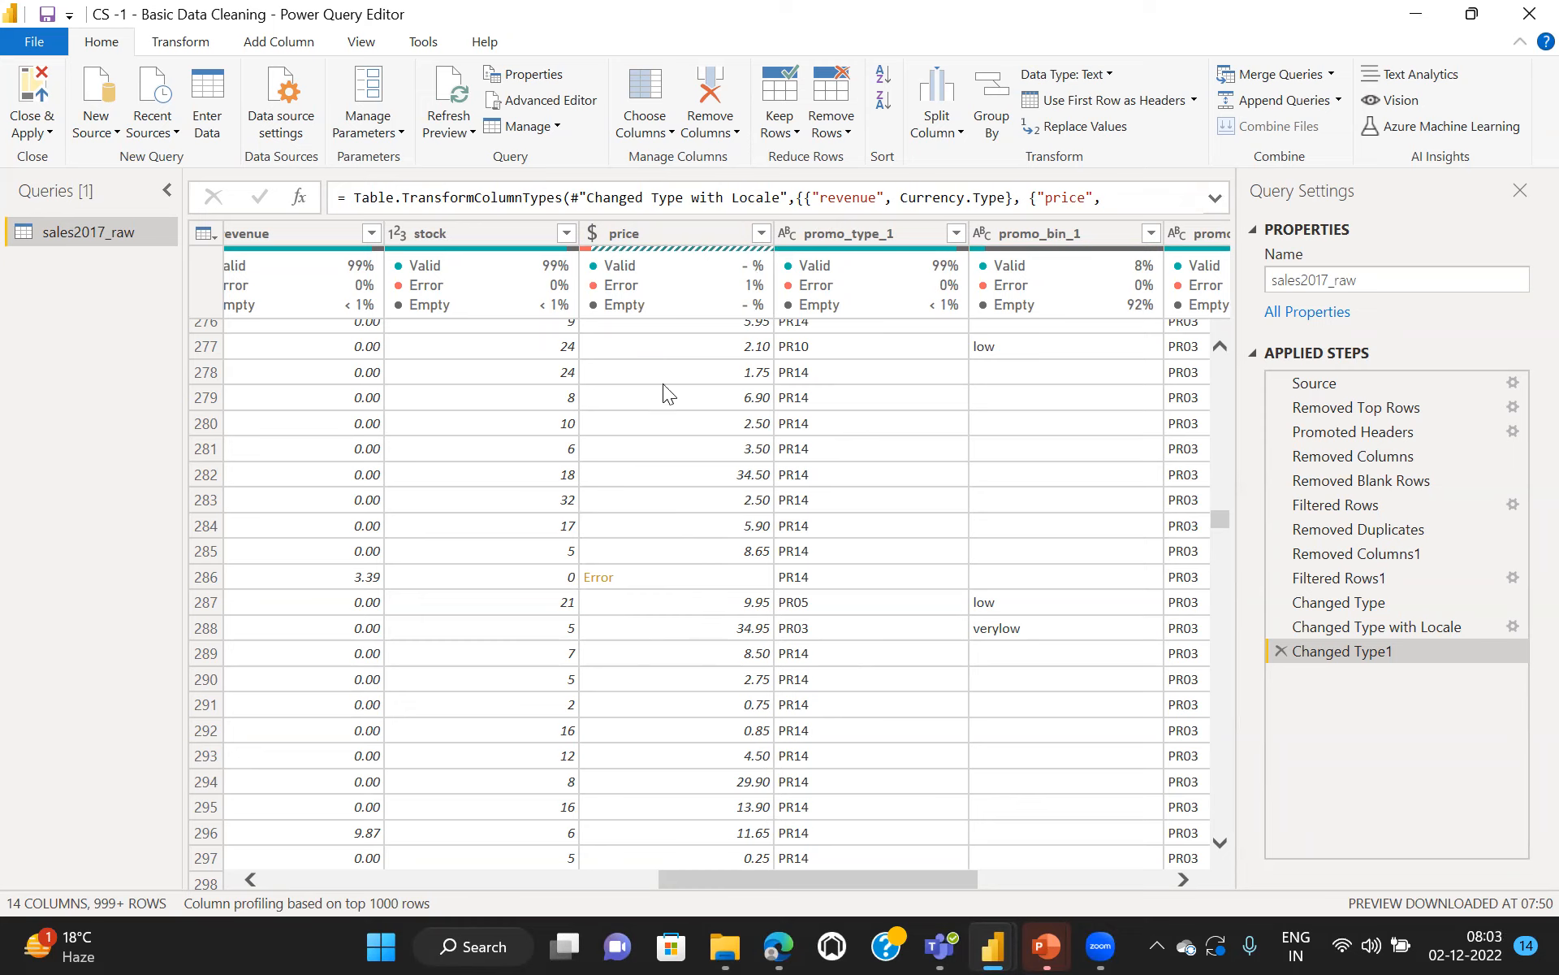
Step: Open the details of the price error in row 286, read the message, and delete the navigation step this adds
left_click(664, 230)
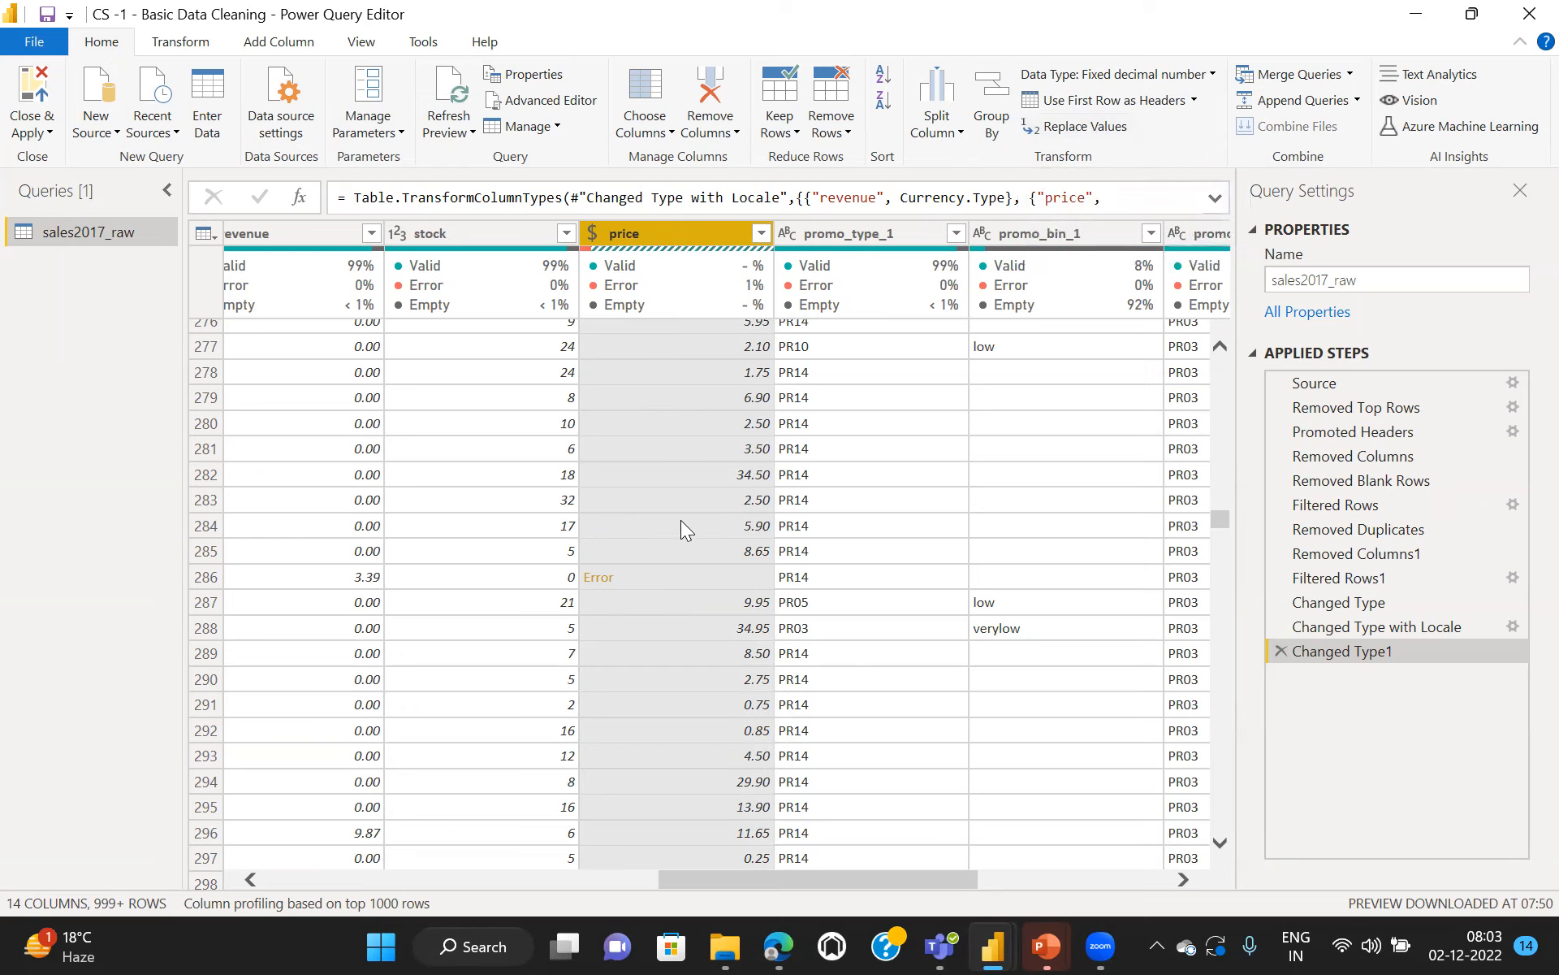
left_click(598, 579)
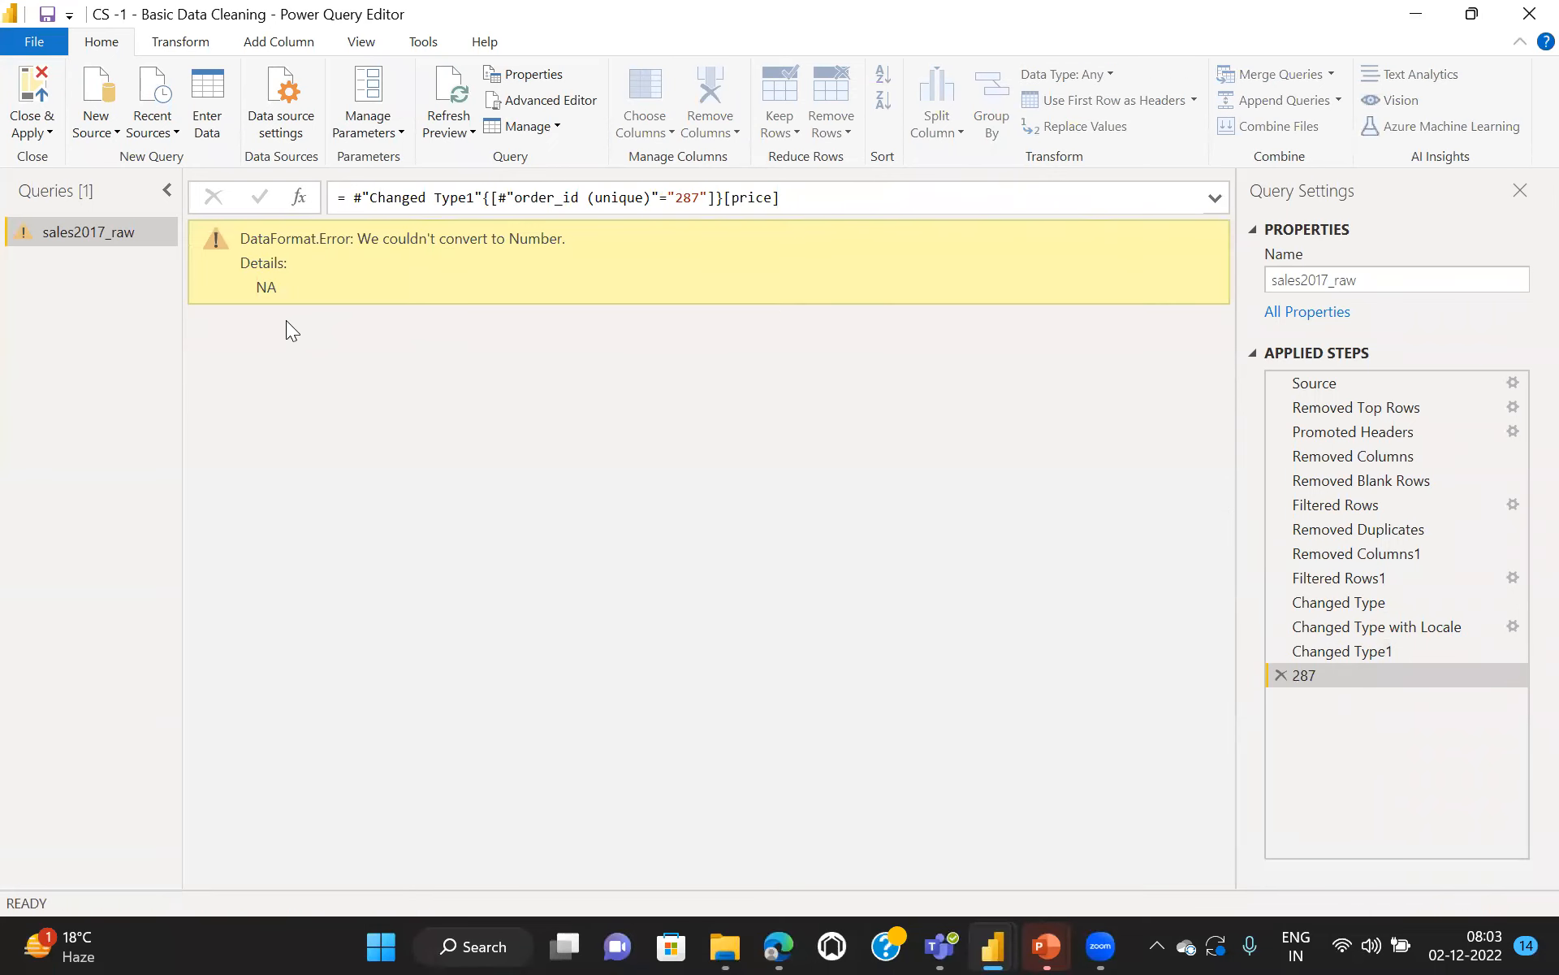
left_click_drag(283, 286, 238, 231)
left_click(290, 281)
double_click(275, 285)
left_click(260, 288)
left_click(358, 237)
left_click_drag(358, 237, 560, 242)
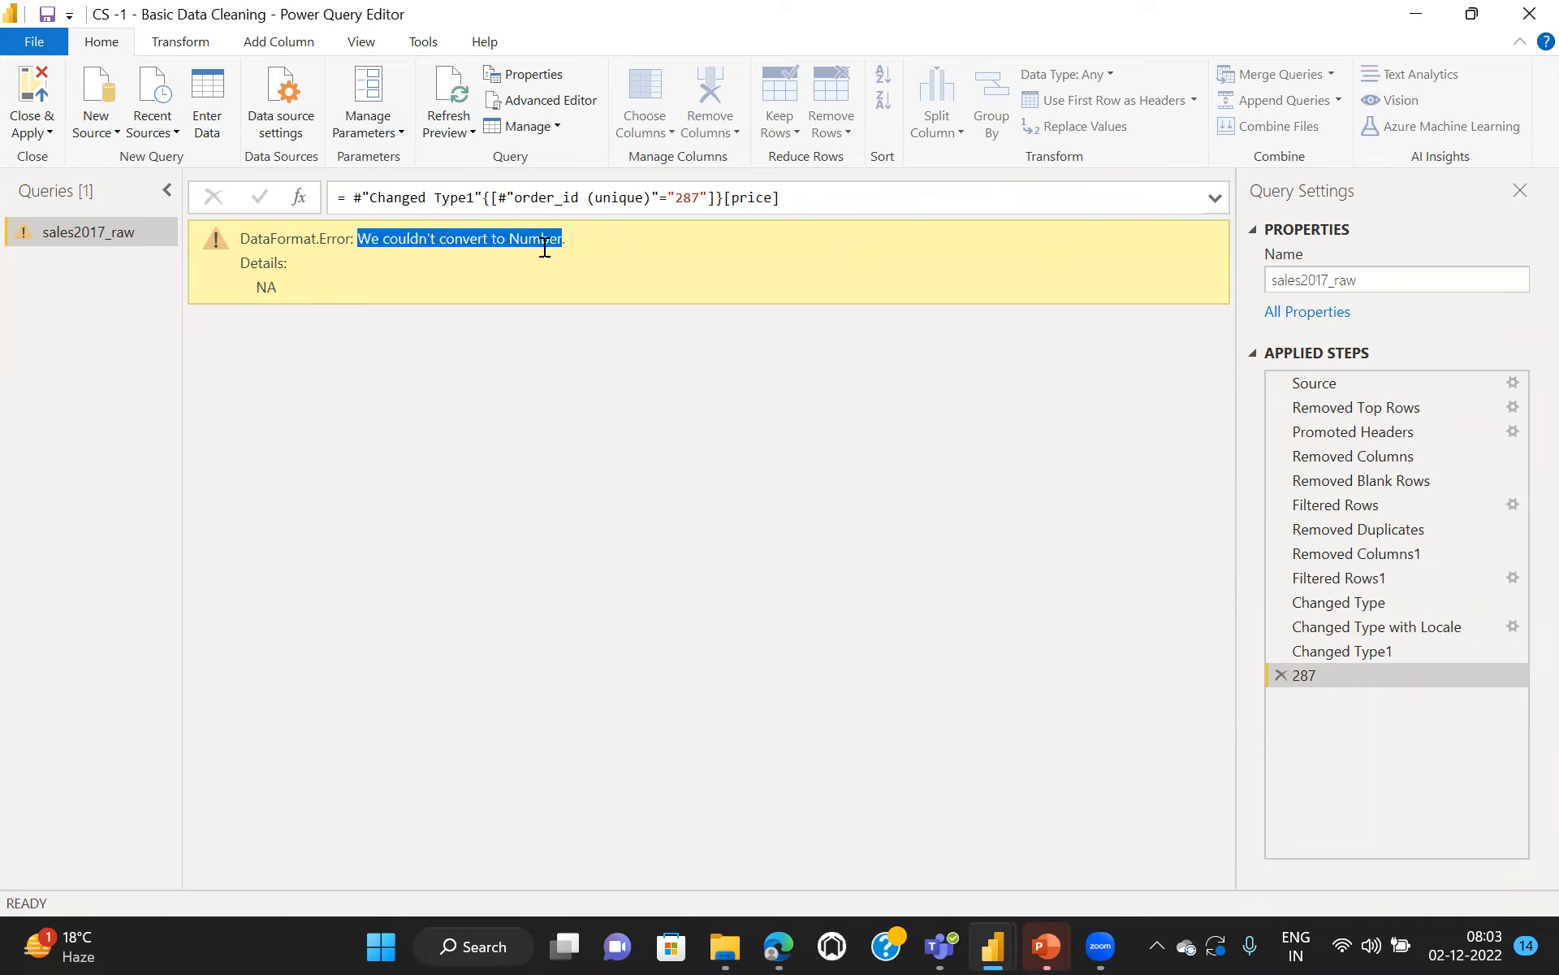
left_click(1281, 675)
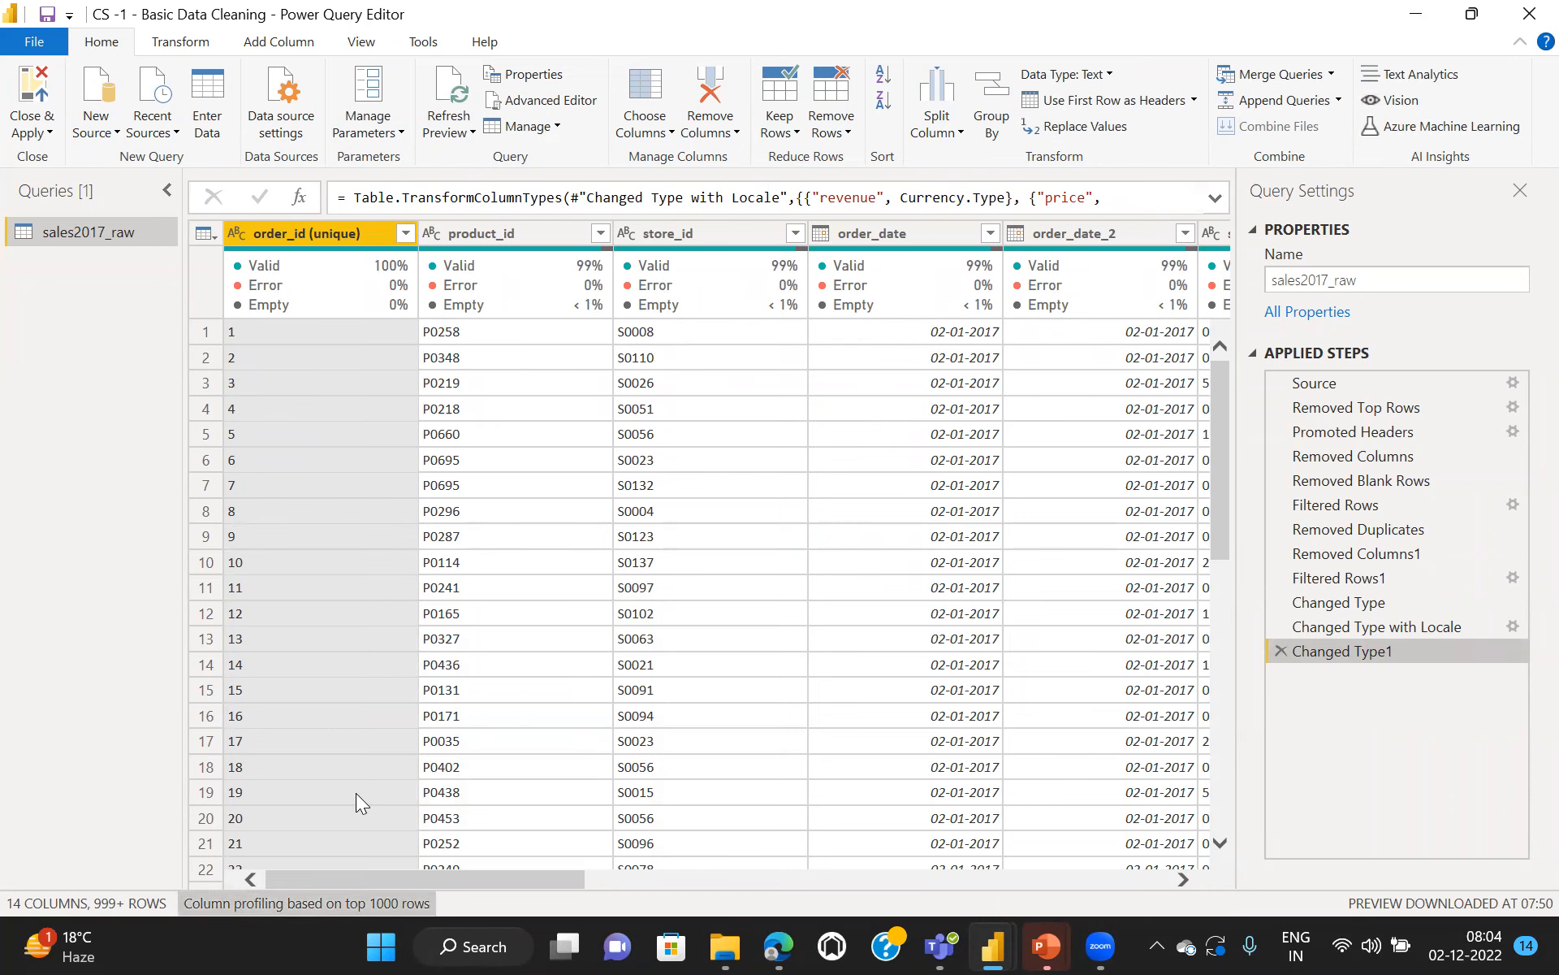
Step: Try to replace the value NA in the fixed decimal price column
scroll(355, 793, "right", 5)
scroll(356, 793, "right", 5)
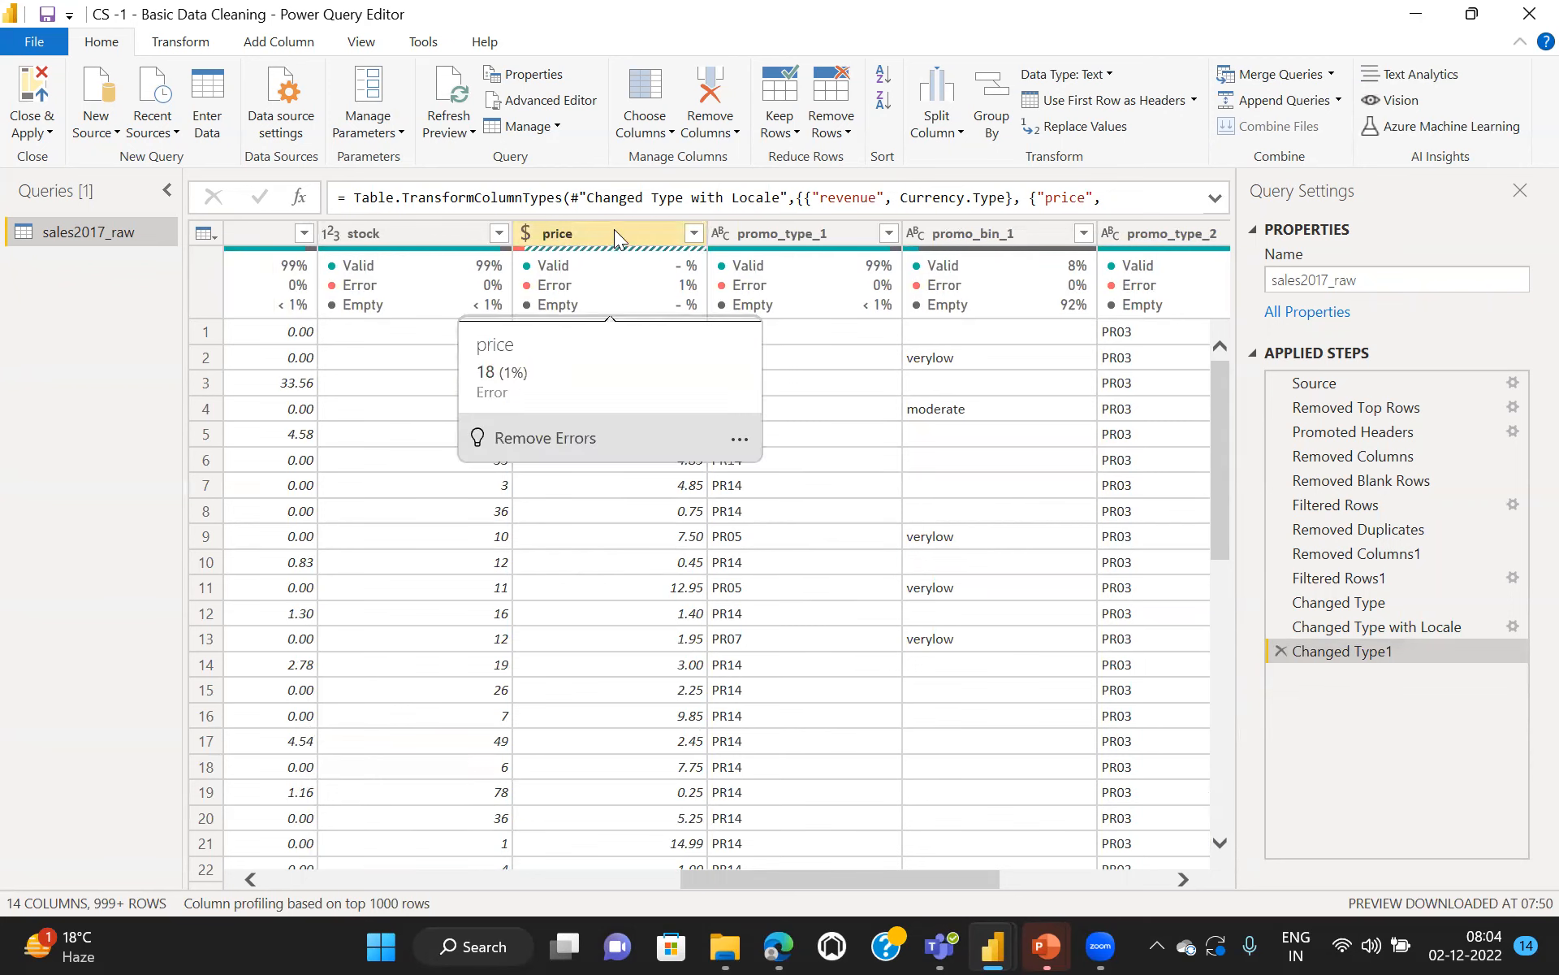
left_click(618, 229)
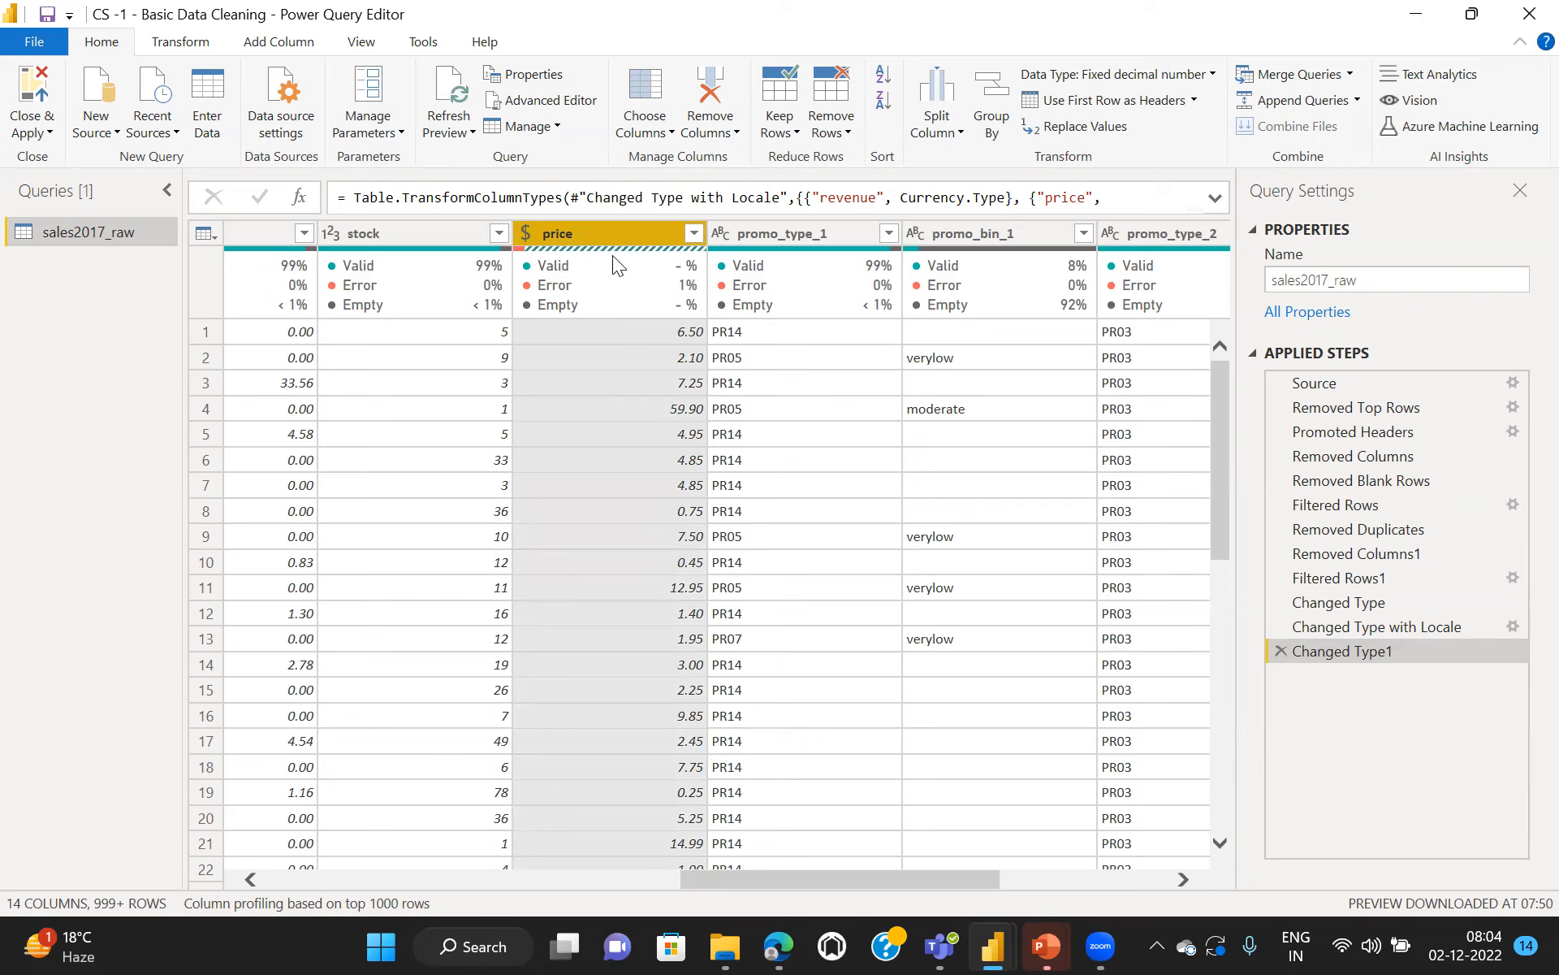
left_click(1083, 128)
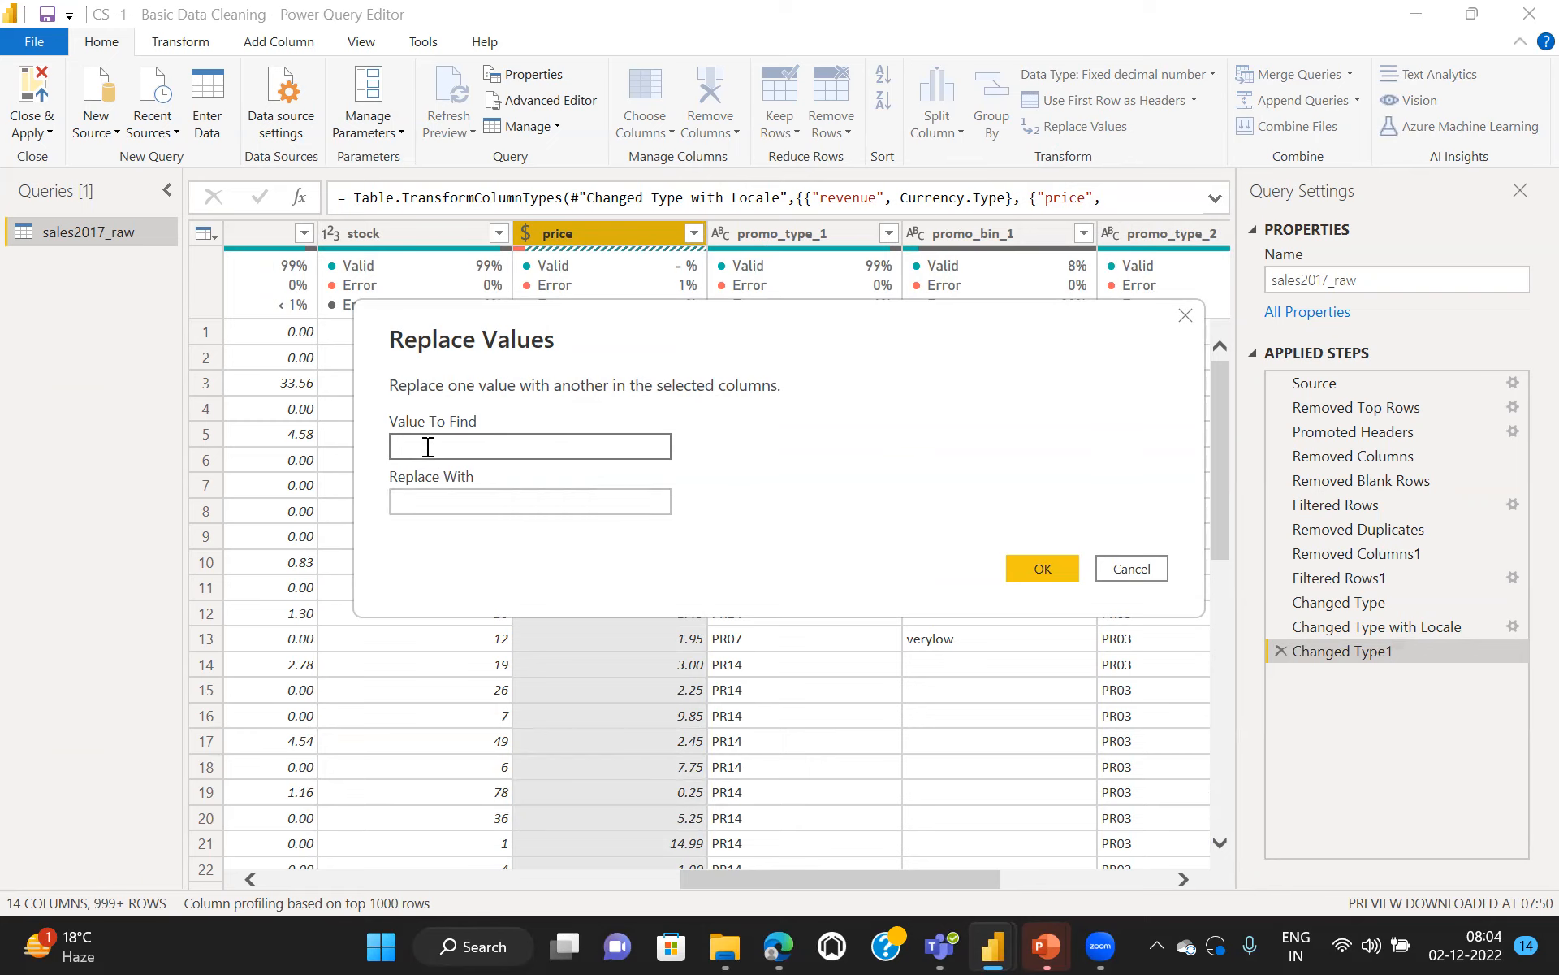
type("NA")
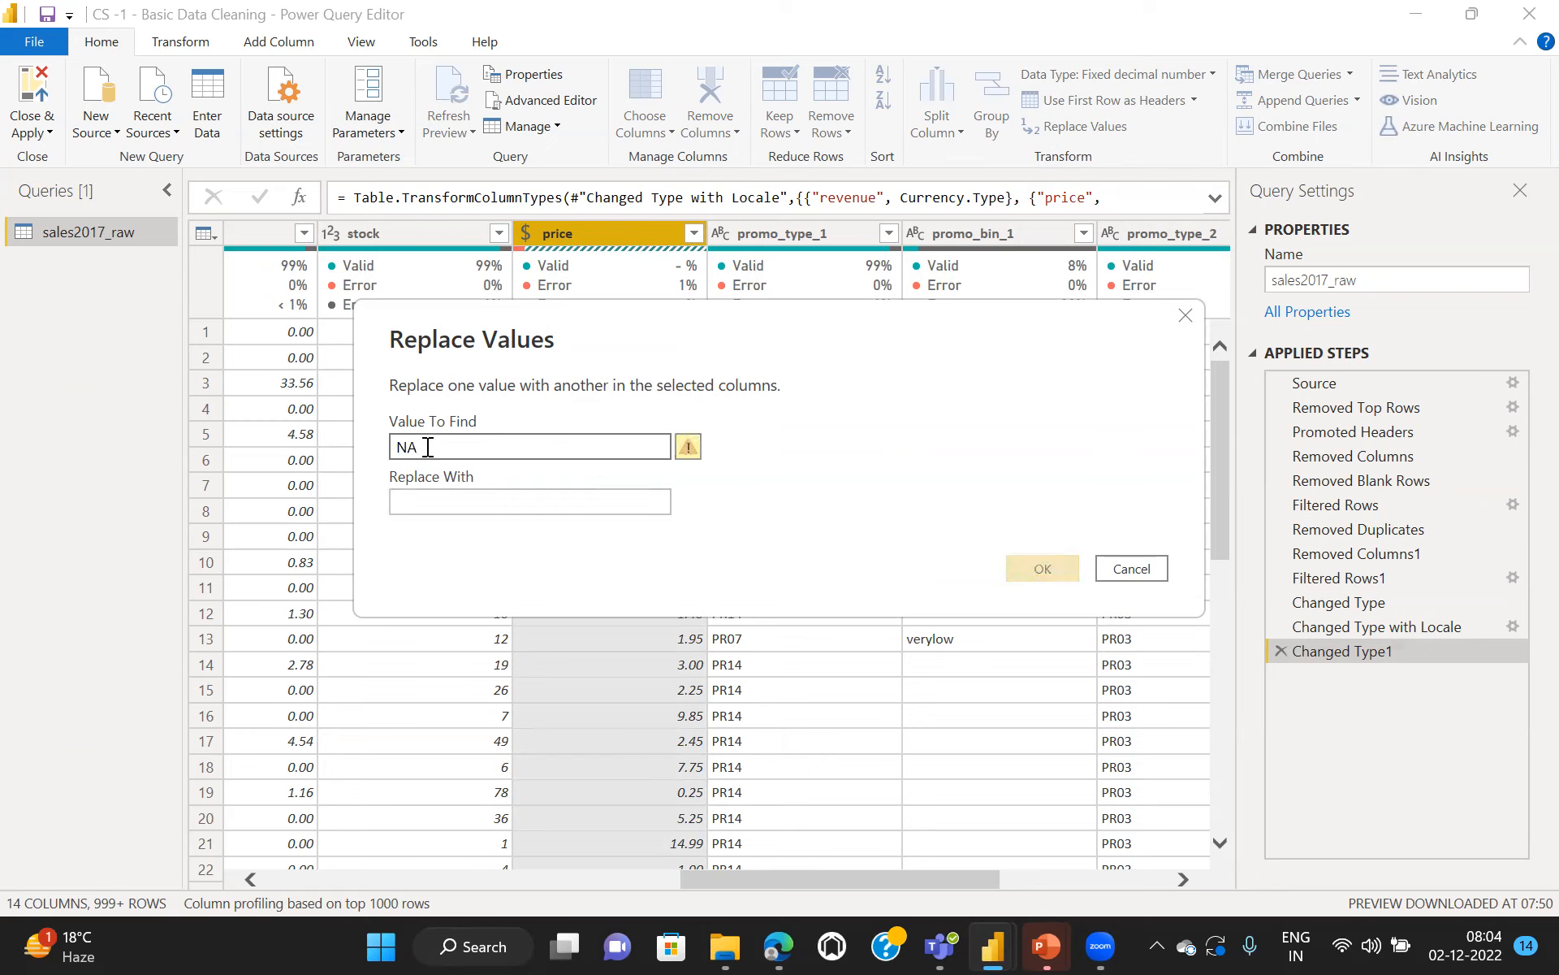
left_click(440, 504)
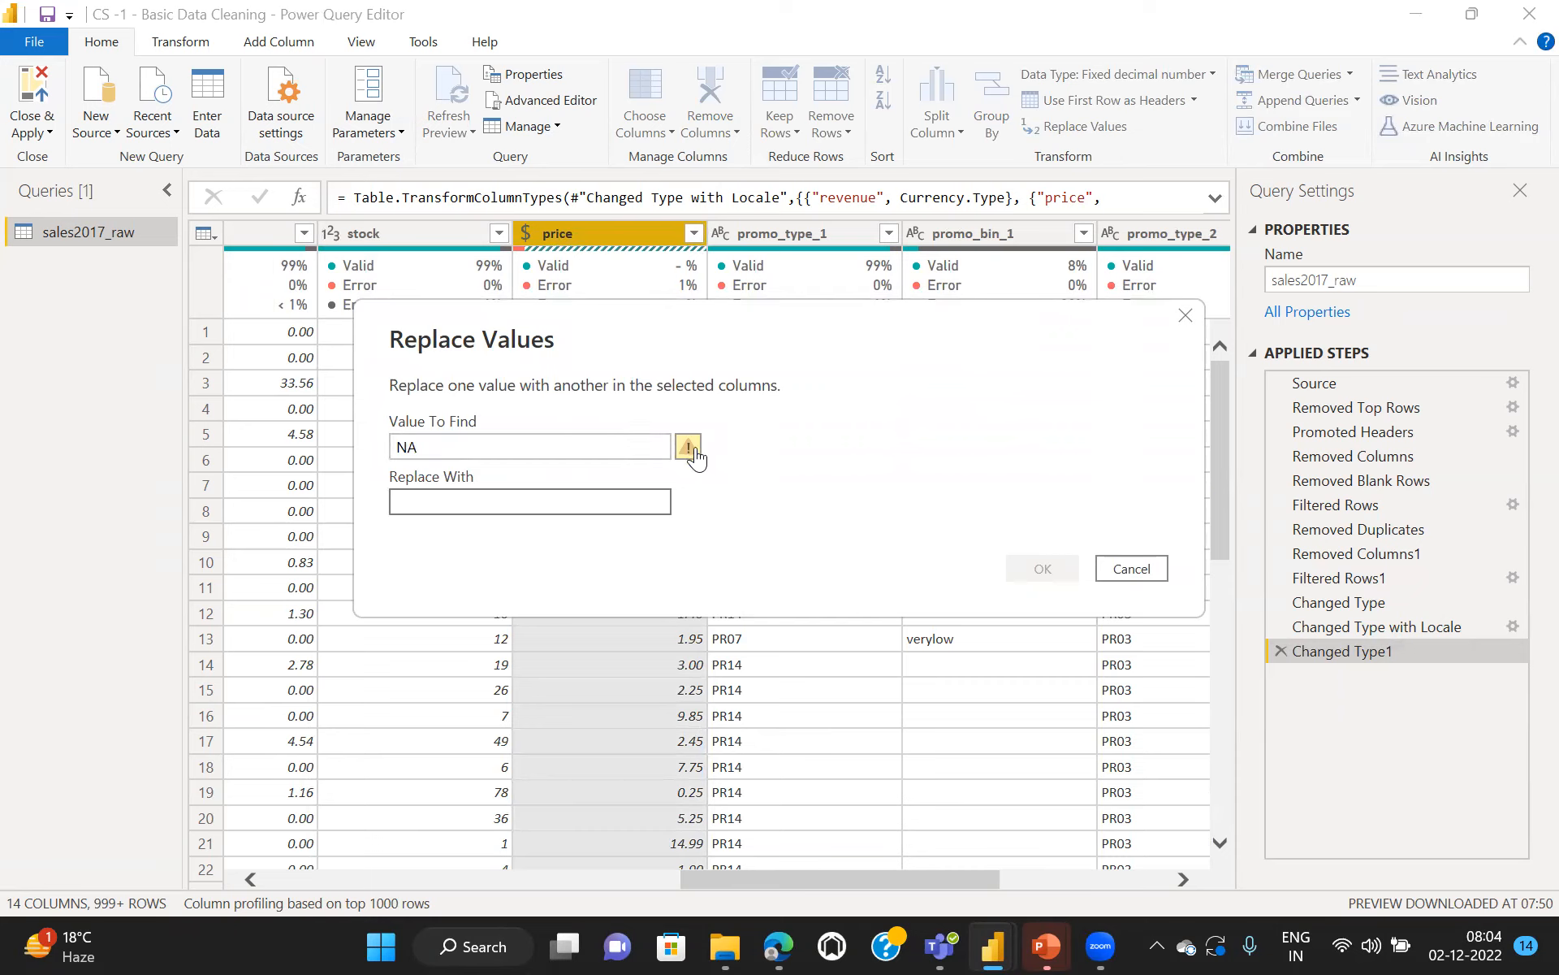
Step: Test 1.0 as the value to find in the price column, enter NA again, and cancel the replacement
left_click(421, 448)
left_click_drag(422, 448, 387, 442)
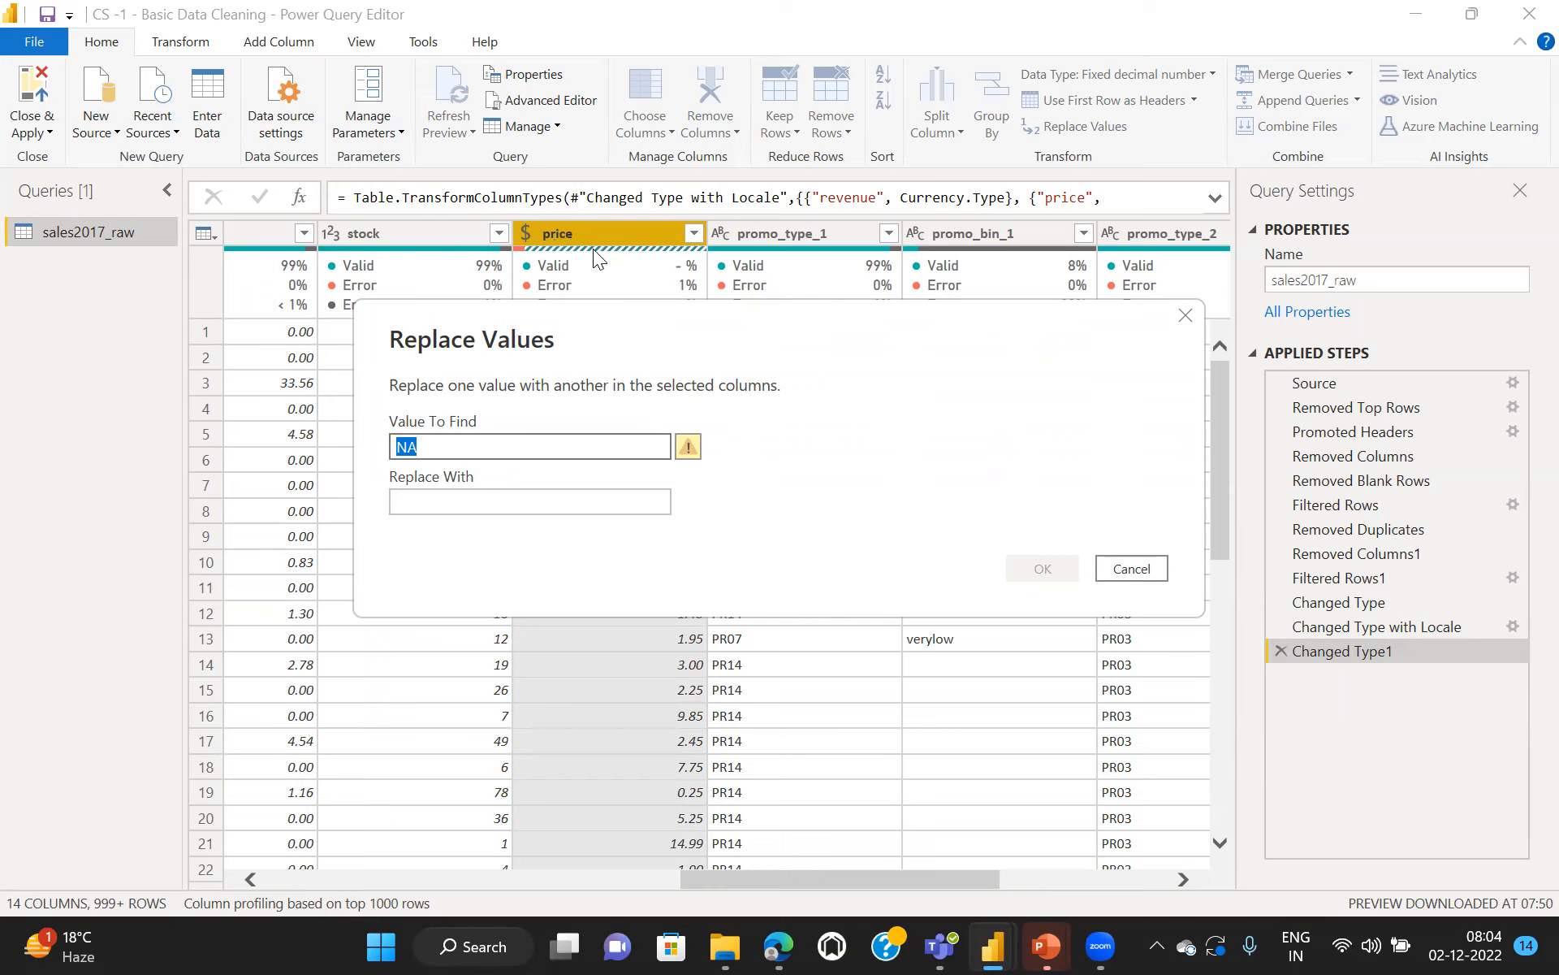
left_click(441, 445)
key("BackSpace")
key("BackSpace")
type("1")
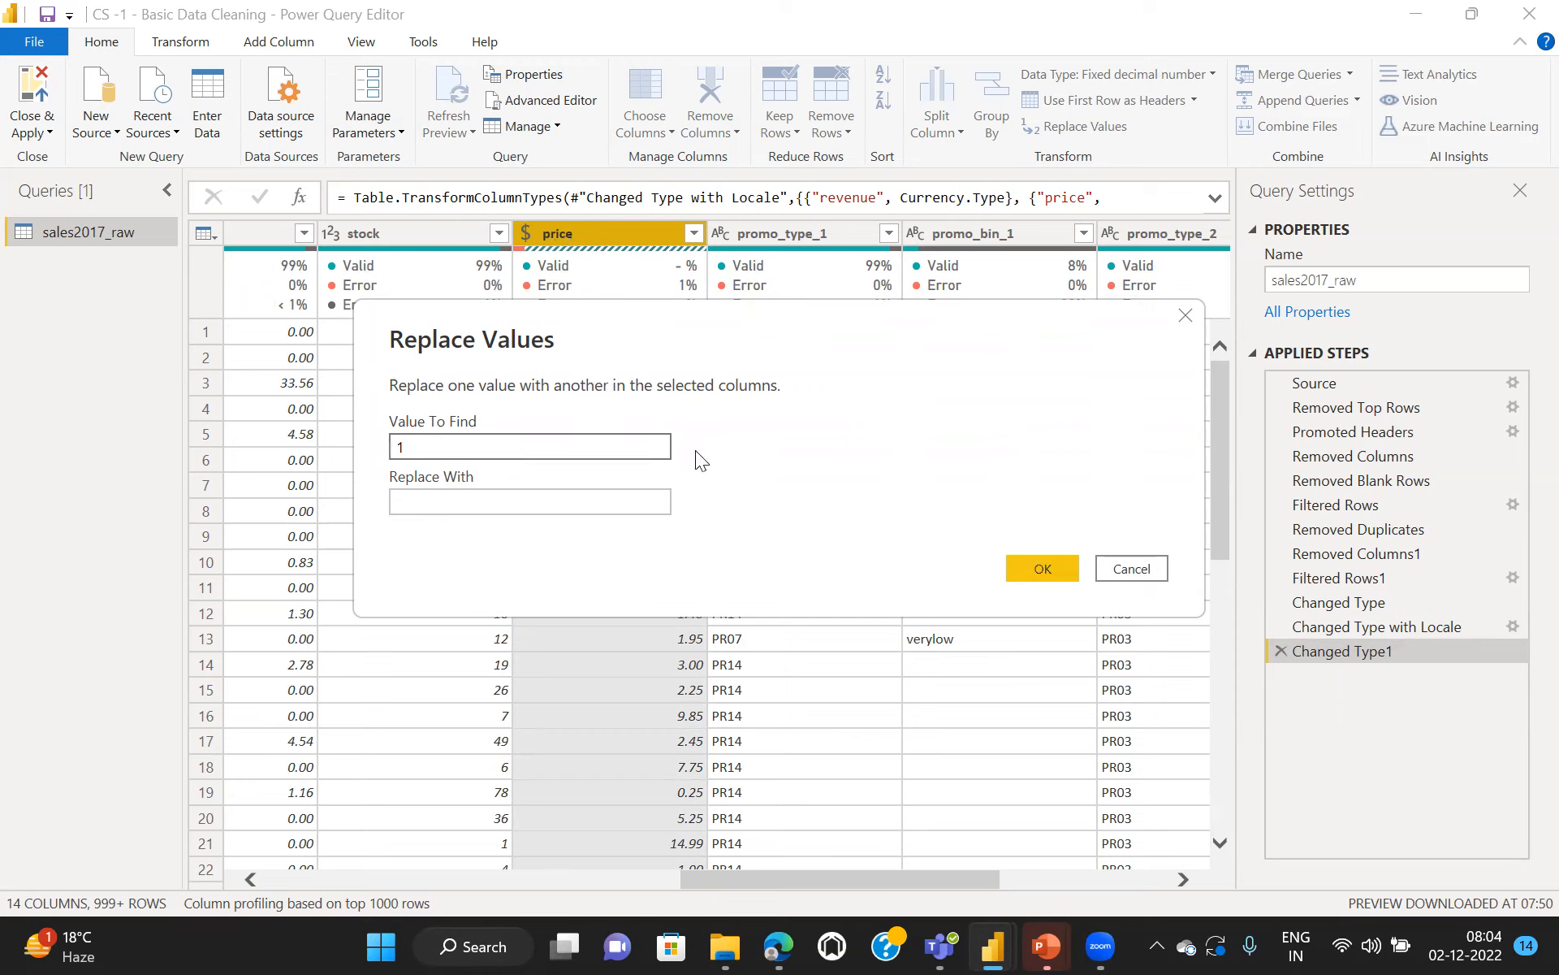
type(".0")
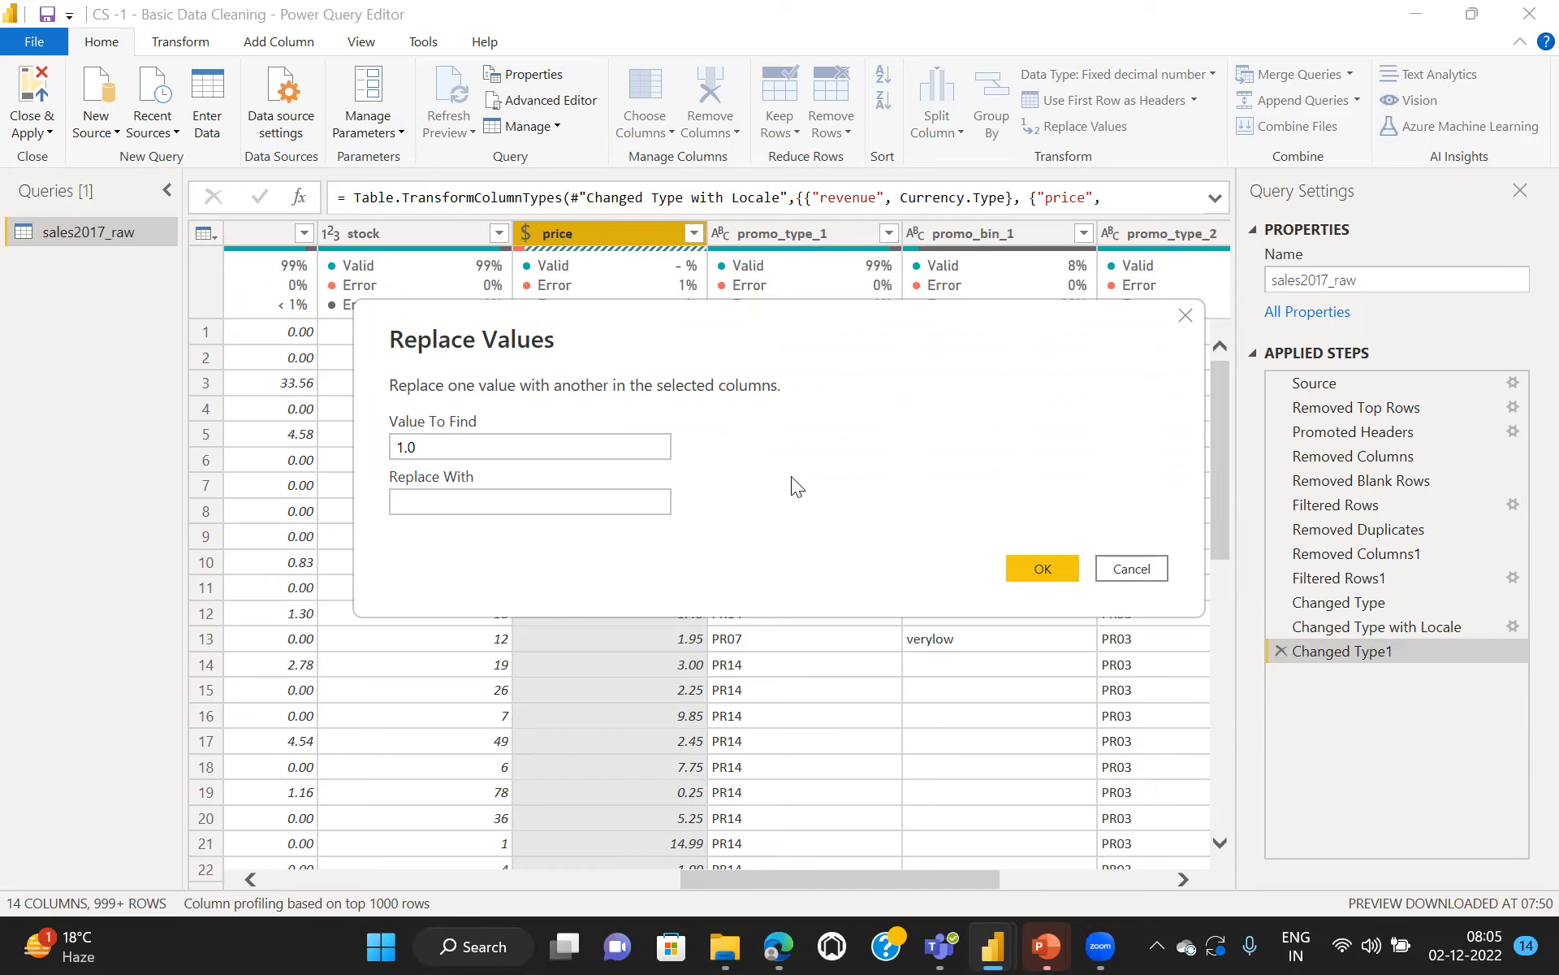
key("BackSpace")
key("BackSpace")
key("BackSpace")
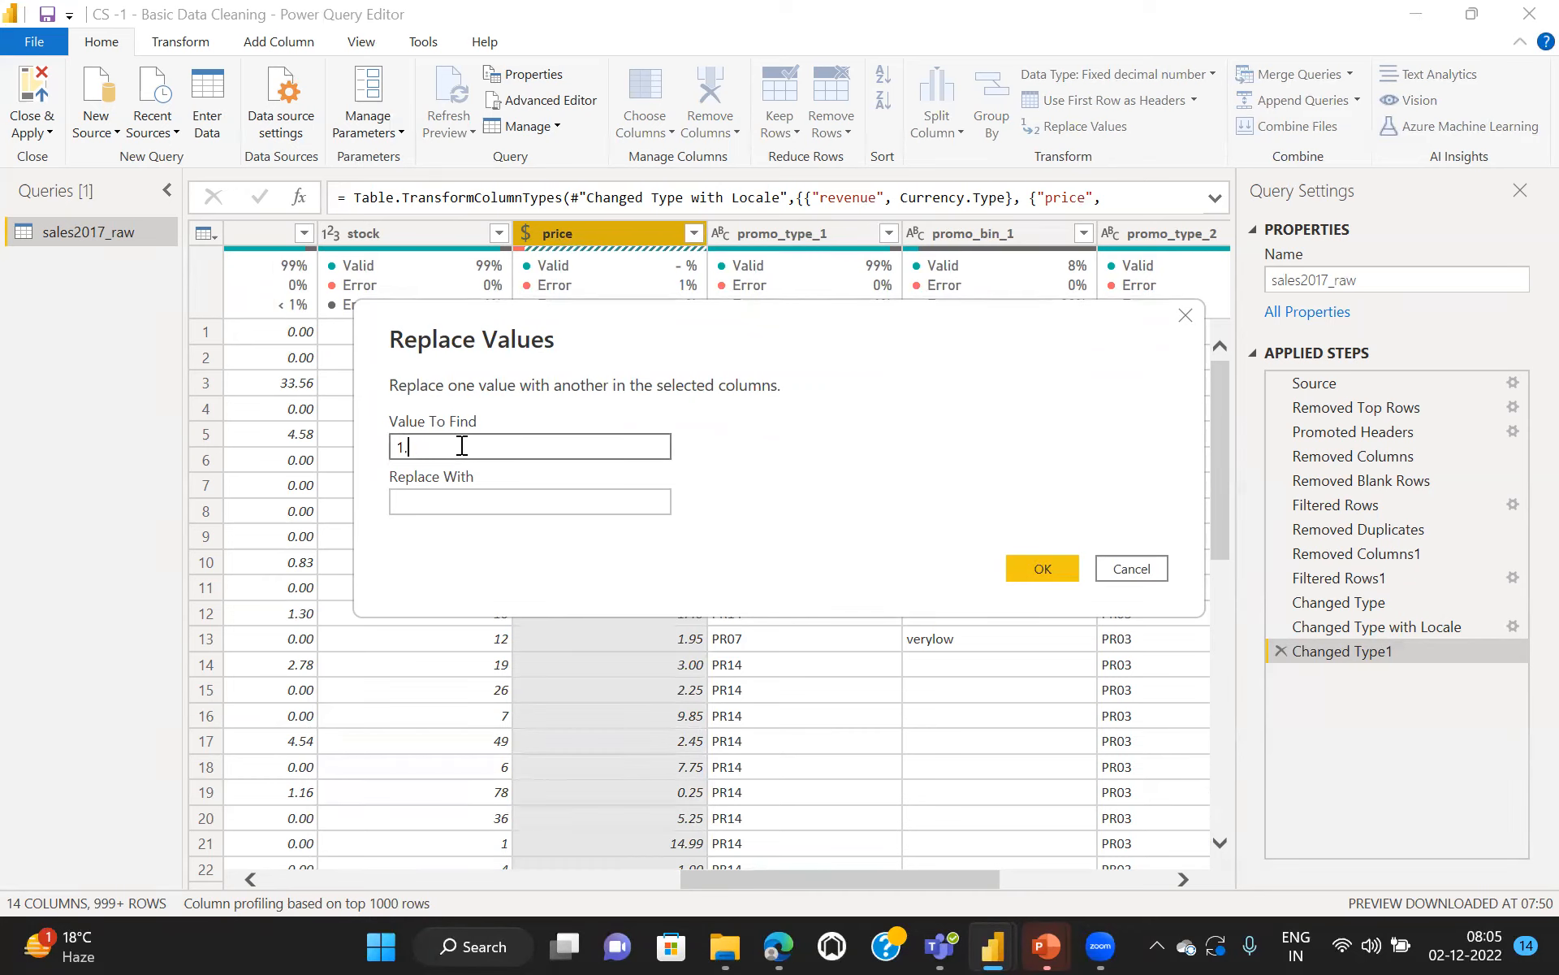
type("NA")
left_click(773, 512)
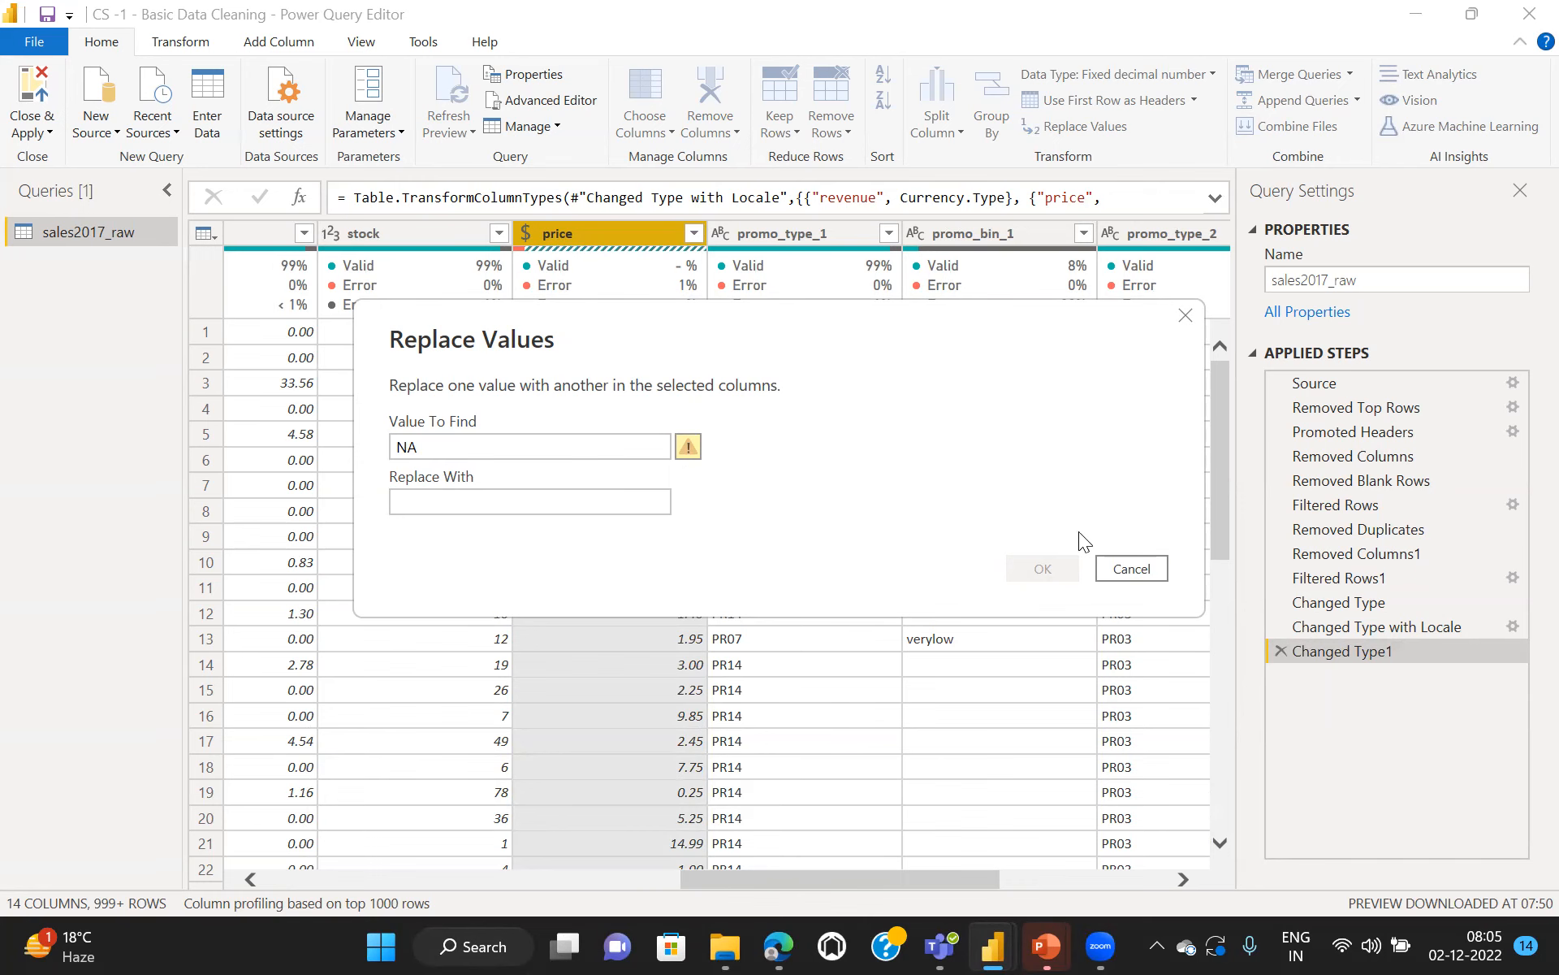
left_click(1130, 568)
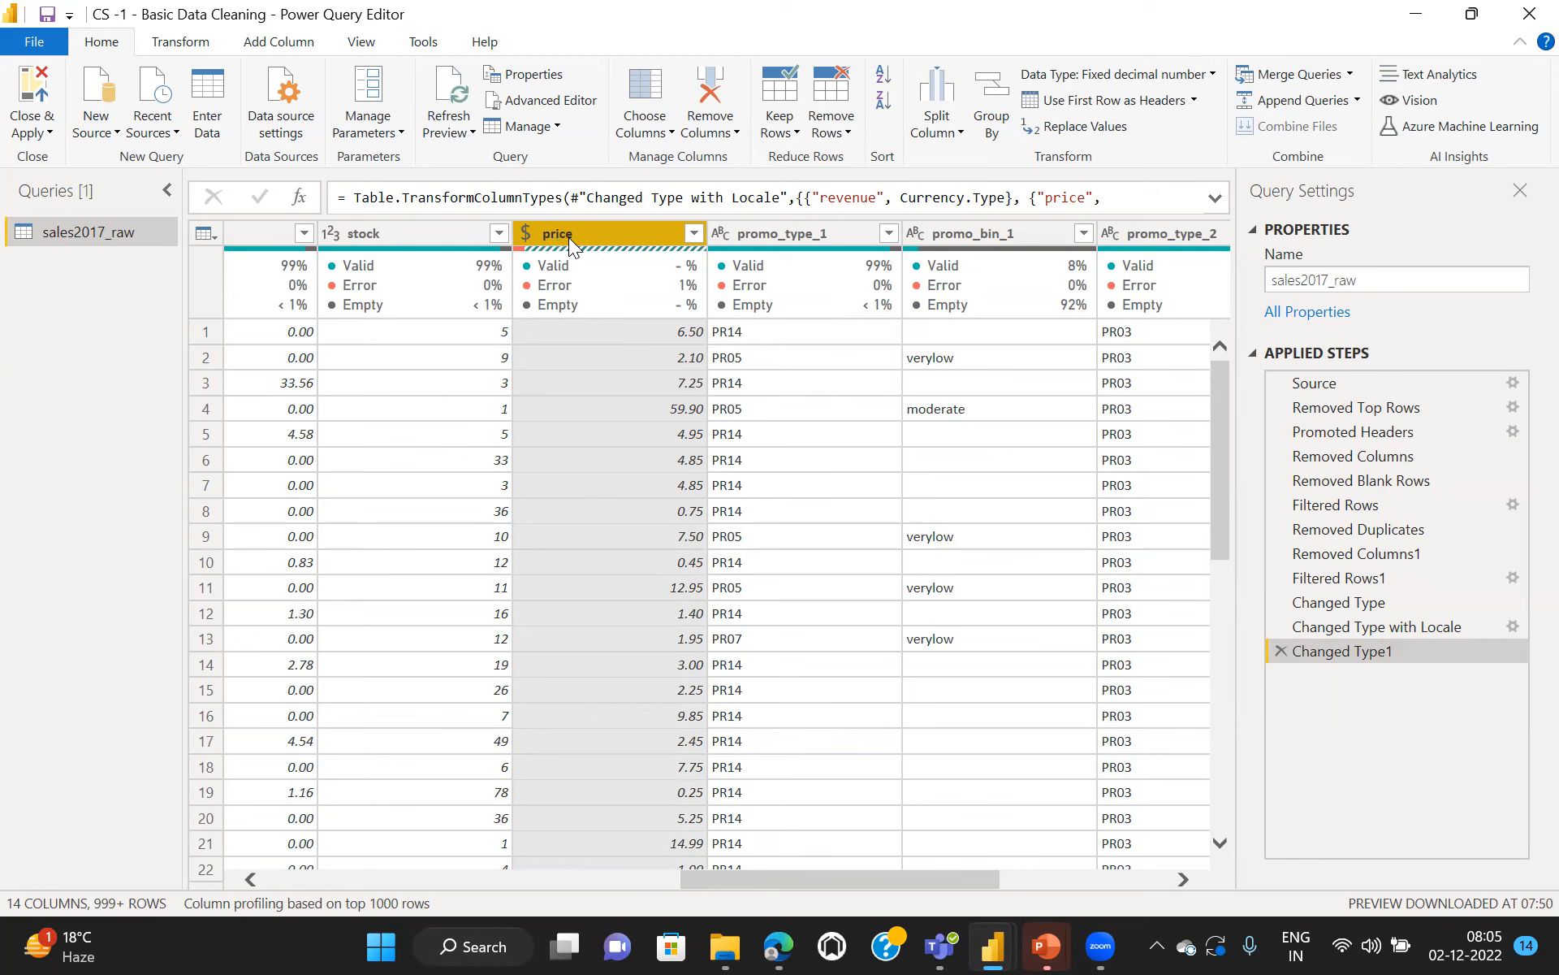
Step: Insert a replacement of NA with 0 in the text price column directly after the Filtered Rows1 step
left_click(1347, 580)
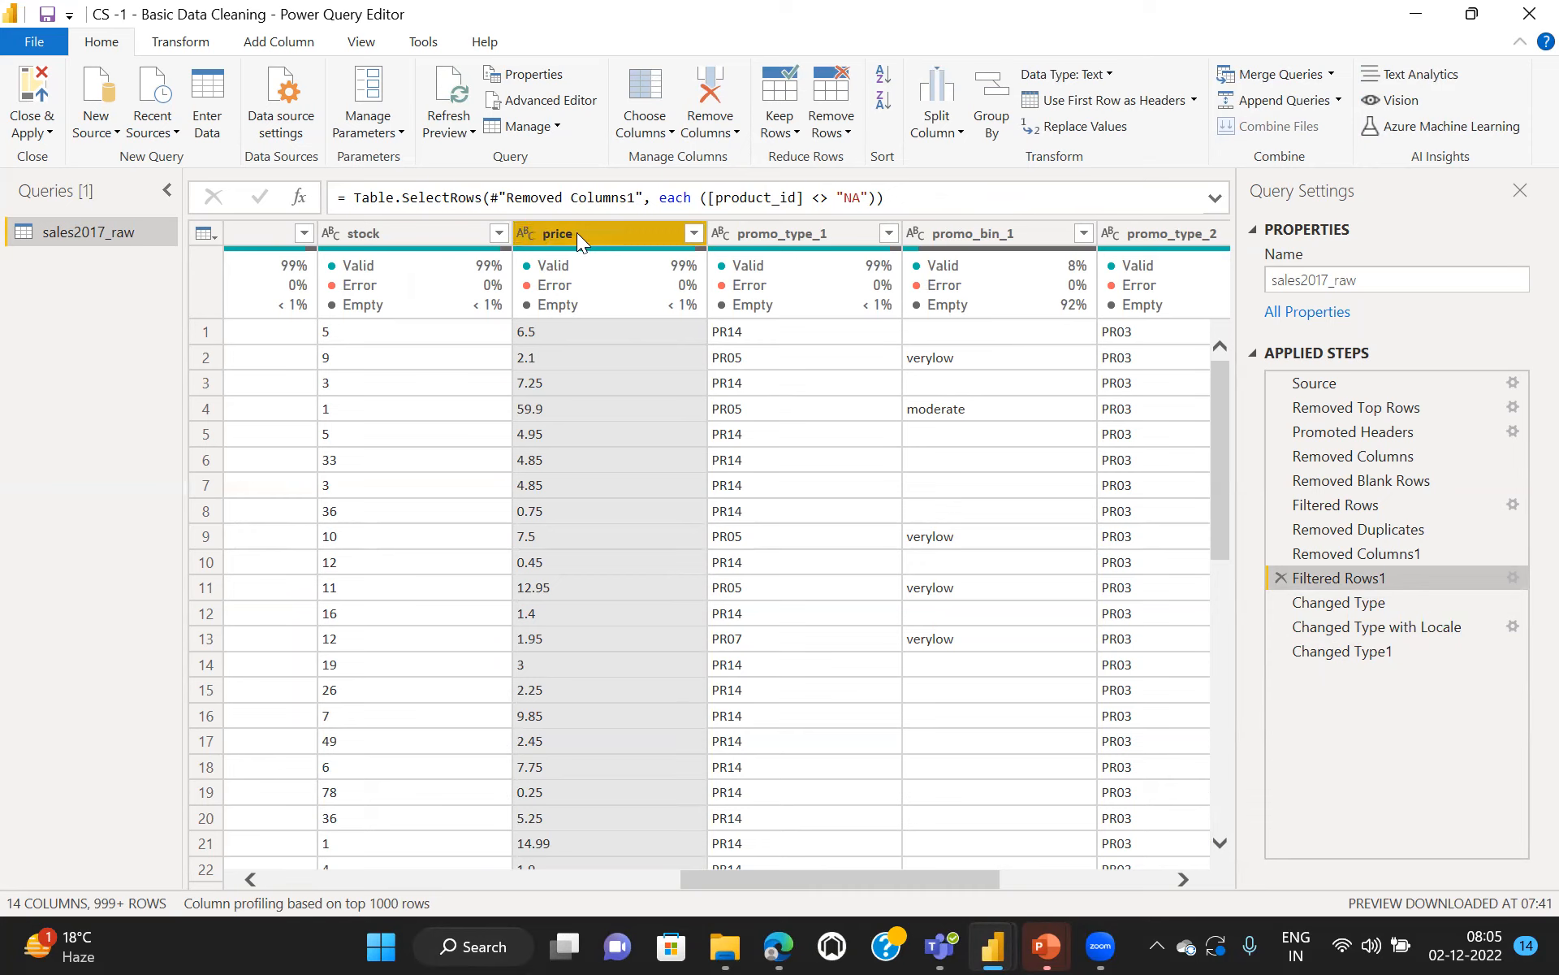
left_click(1067, 125)
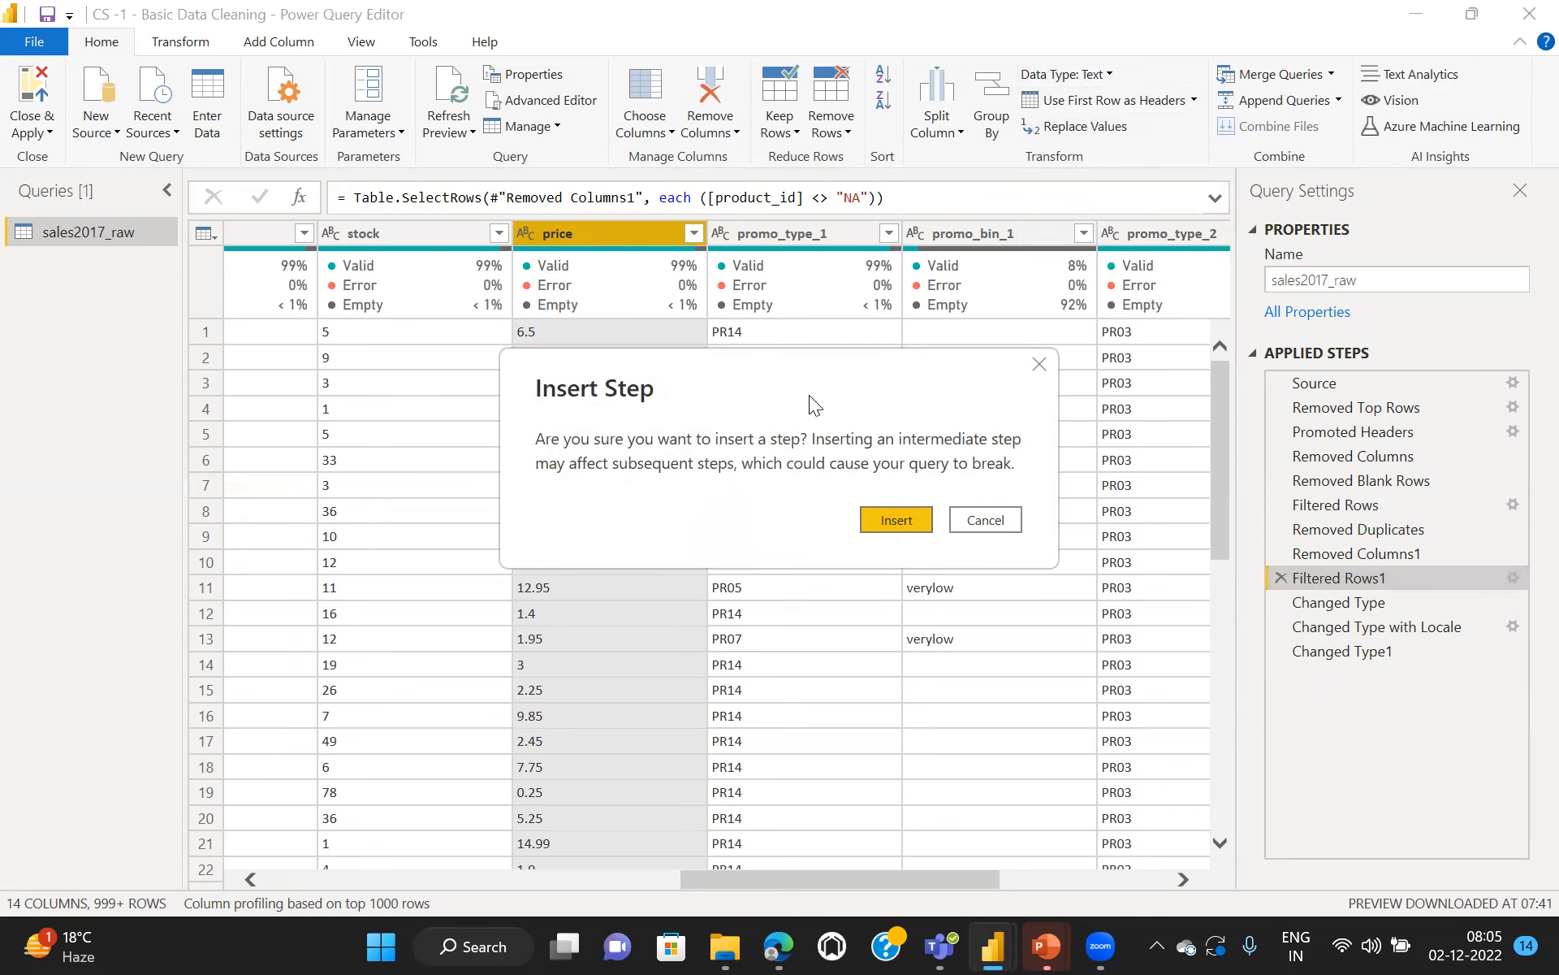
left_click(894, 519)
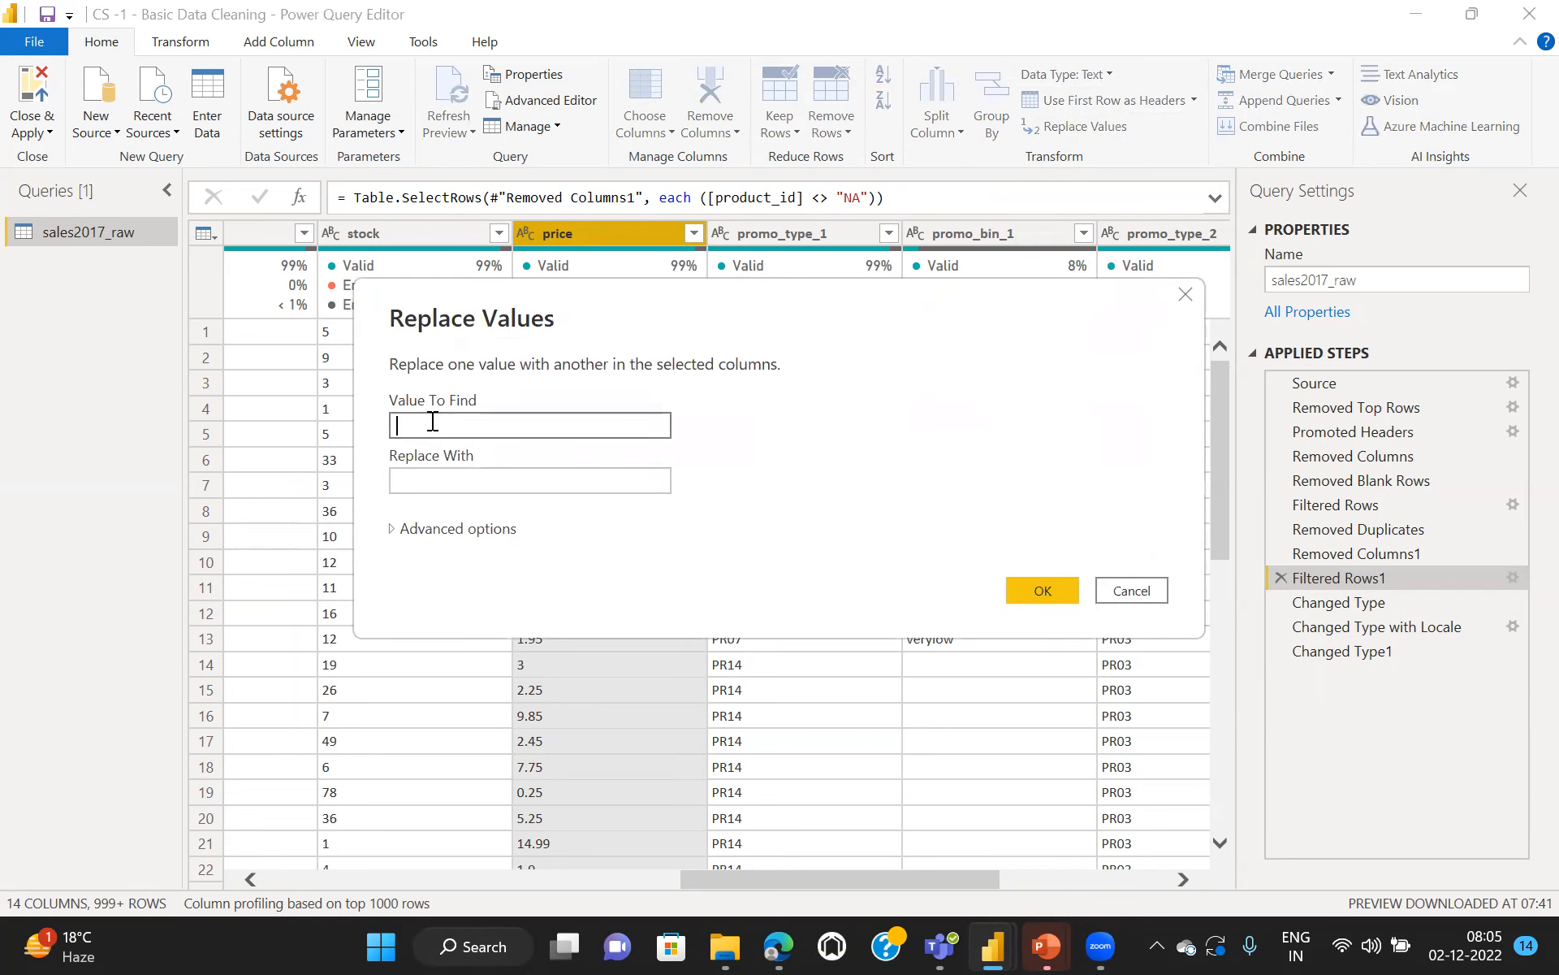
type("NA")
left_click(433, 483)
type("0")
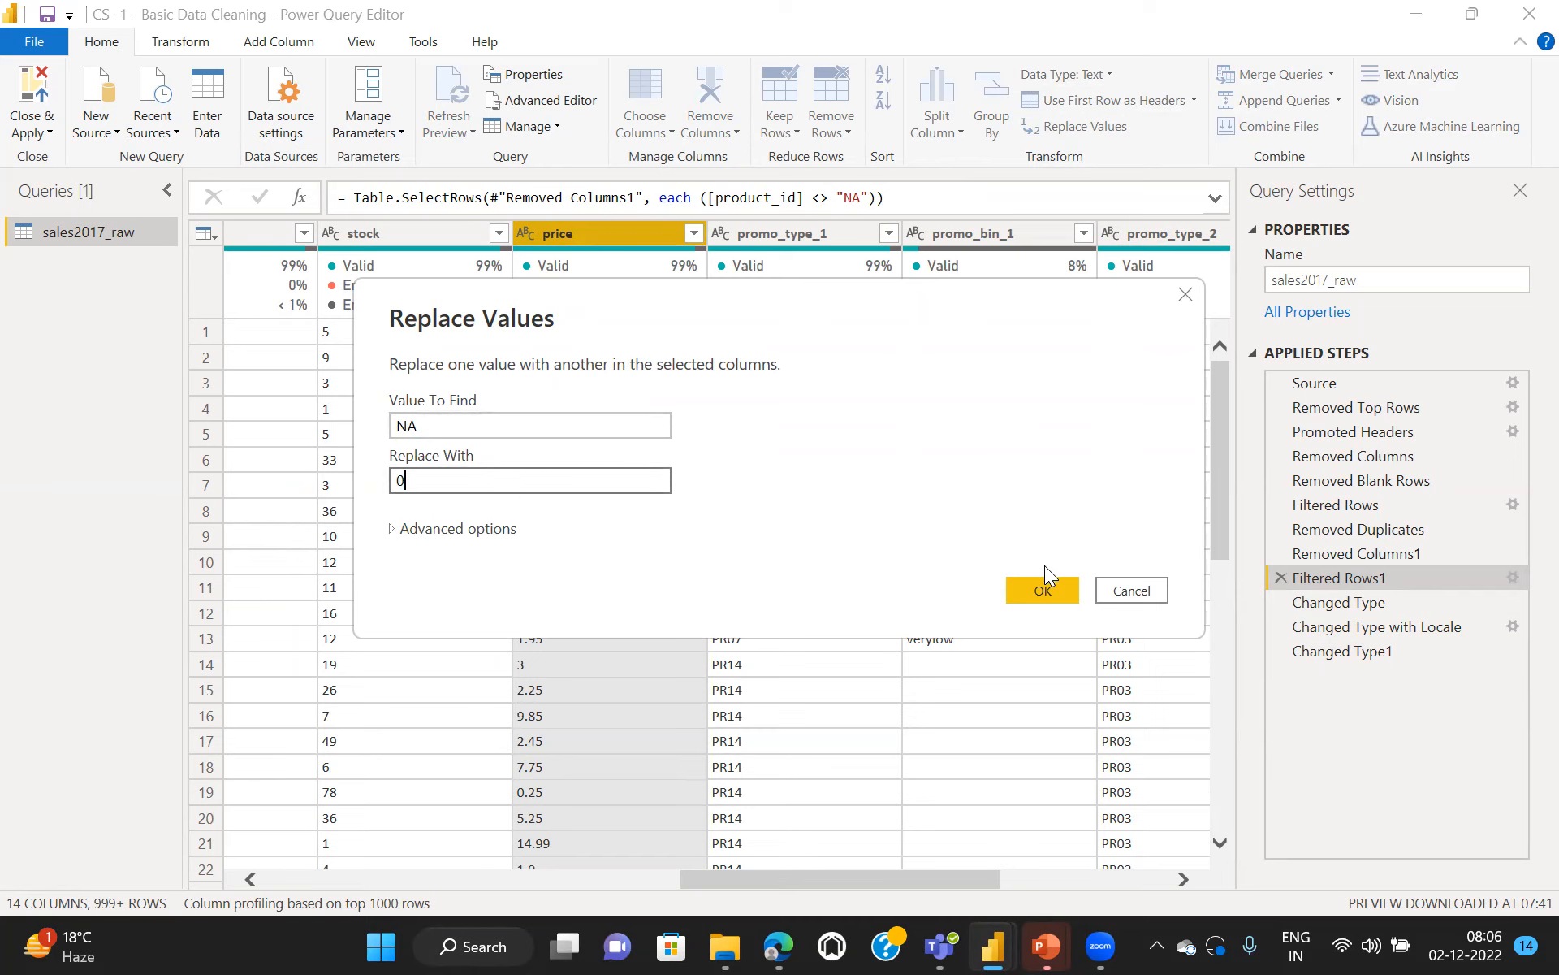
left_click(1043, 592)
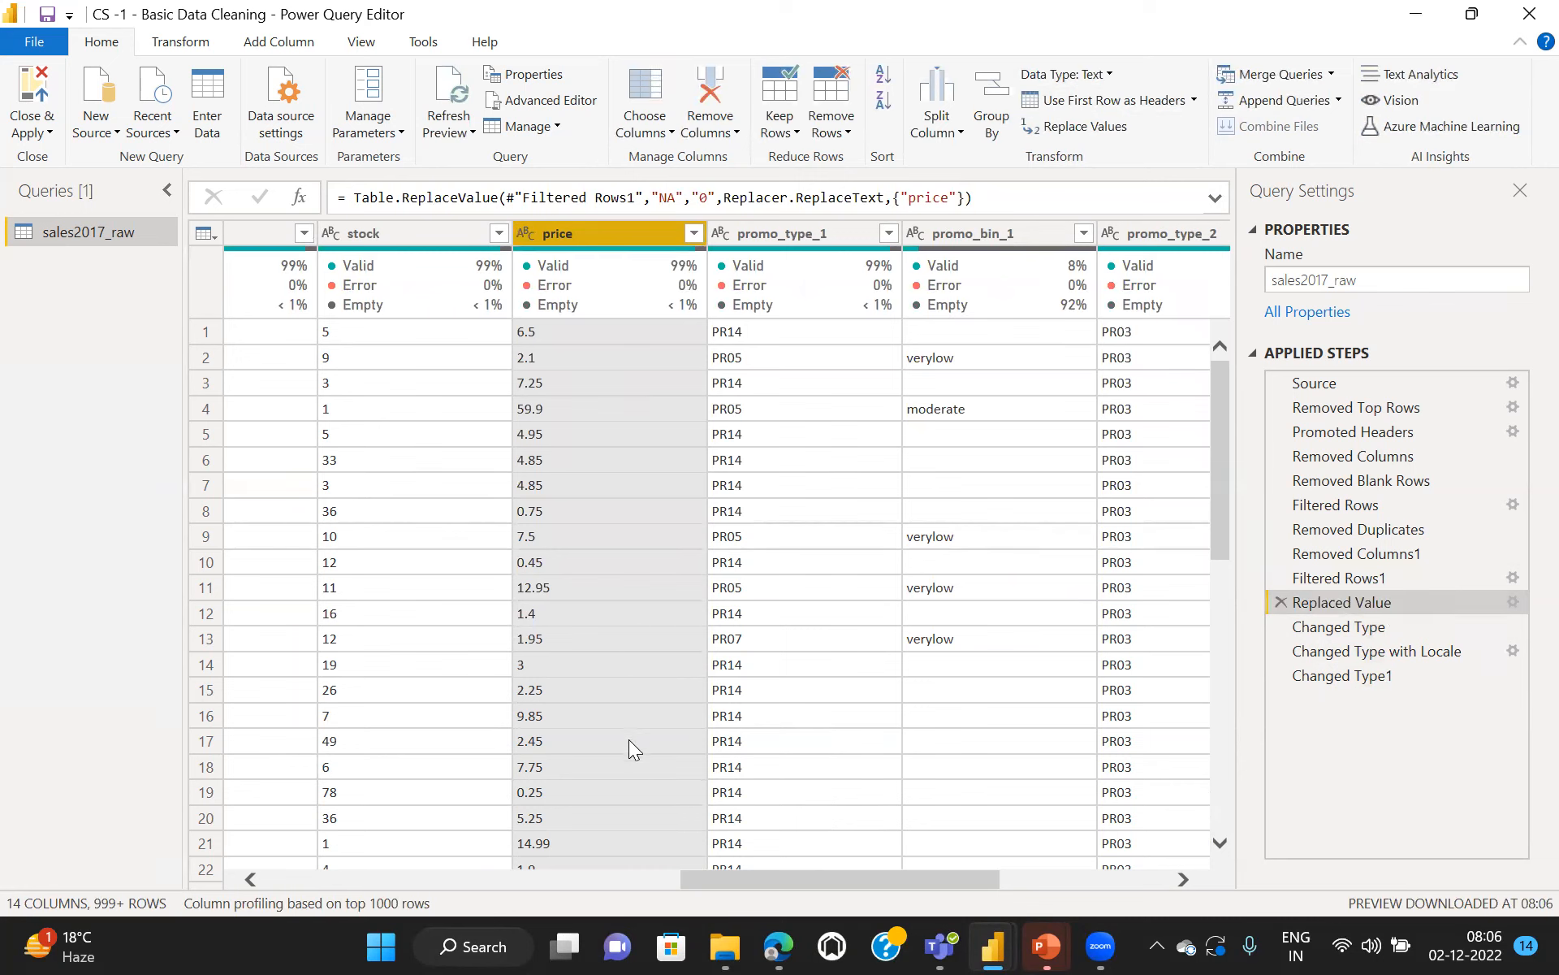
Step: Go through the type-change steps up to Changed Type1 and check the price column for errors
left_click(1327, 627)
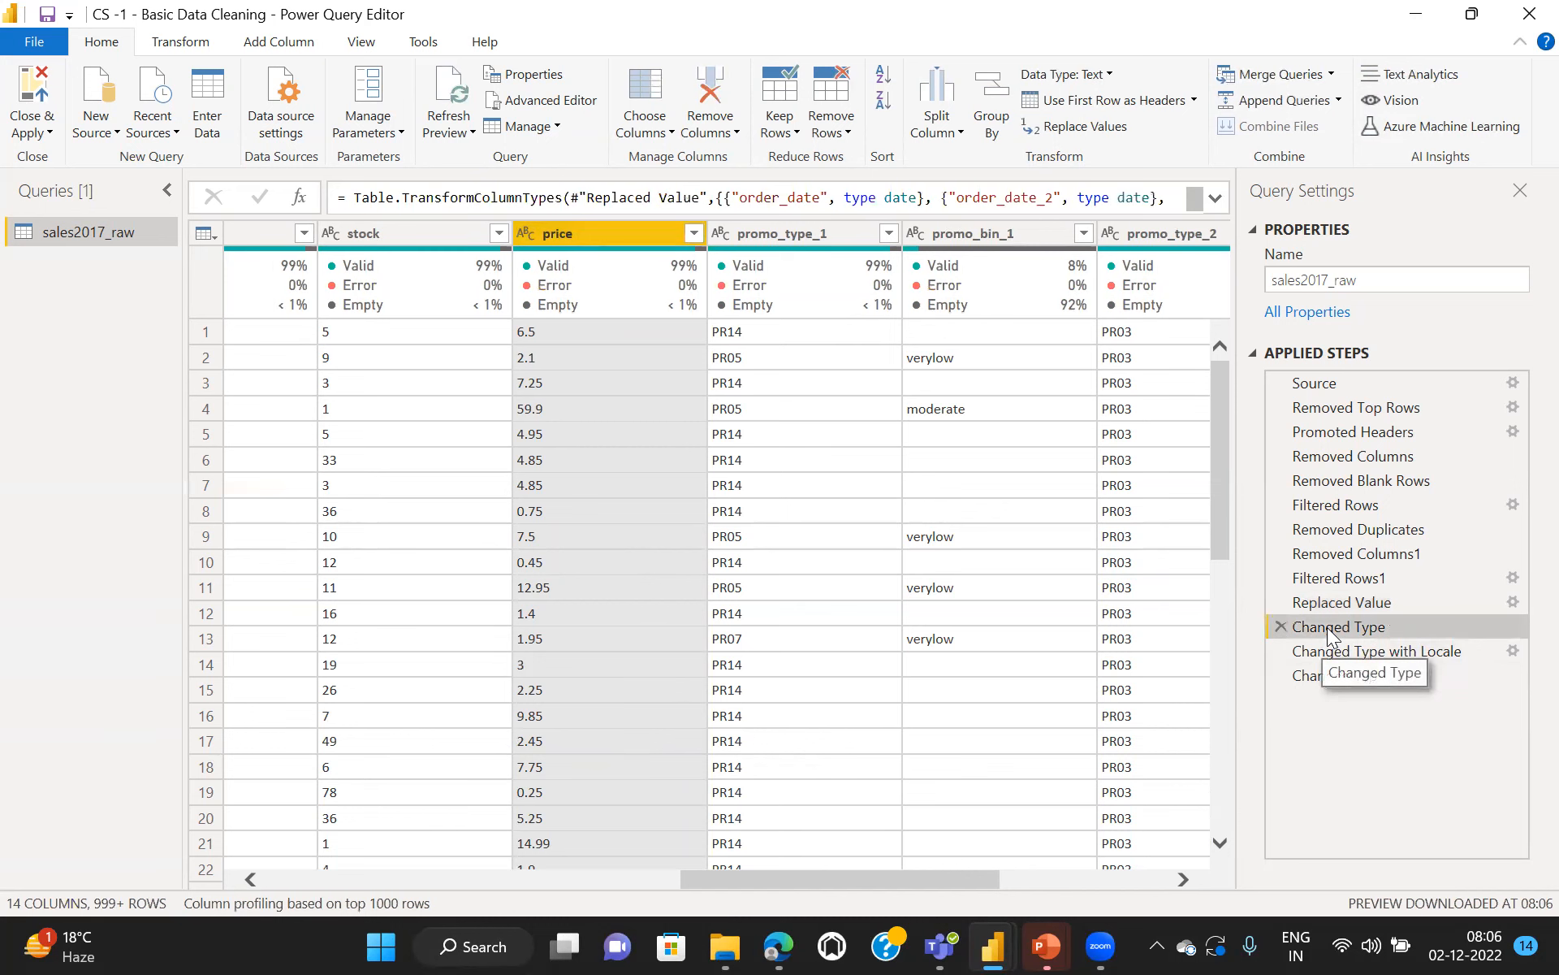
left_click(1377, 647)
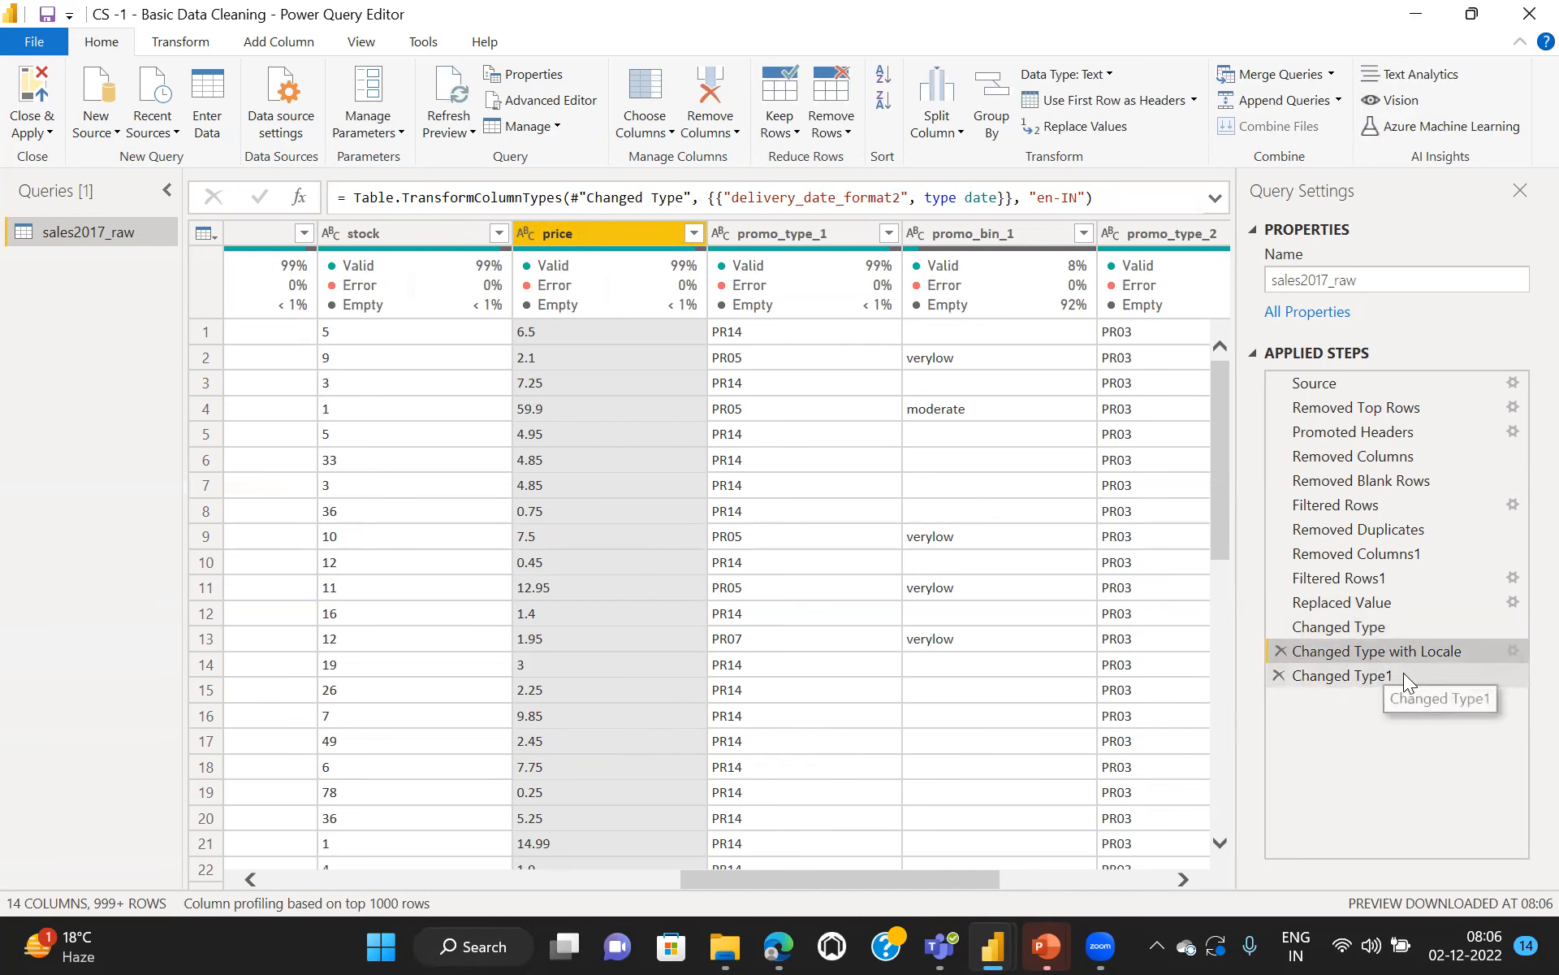
left_click(1351, 676)
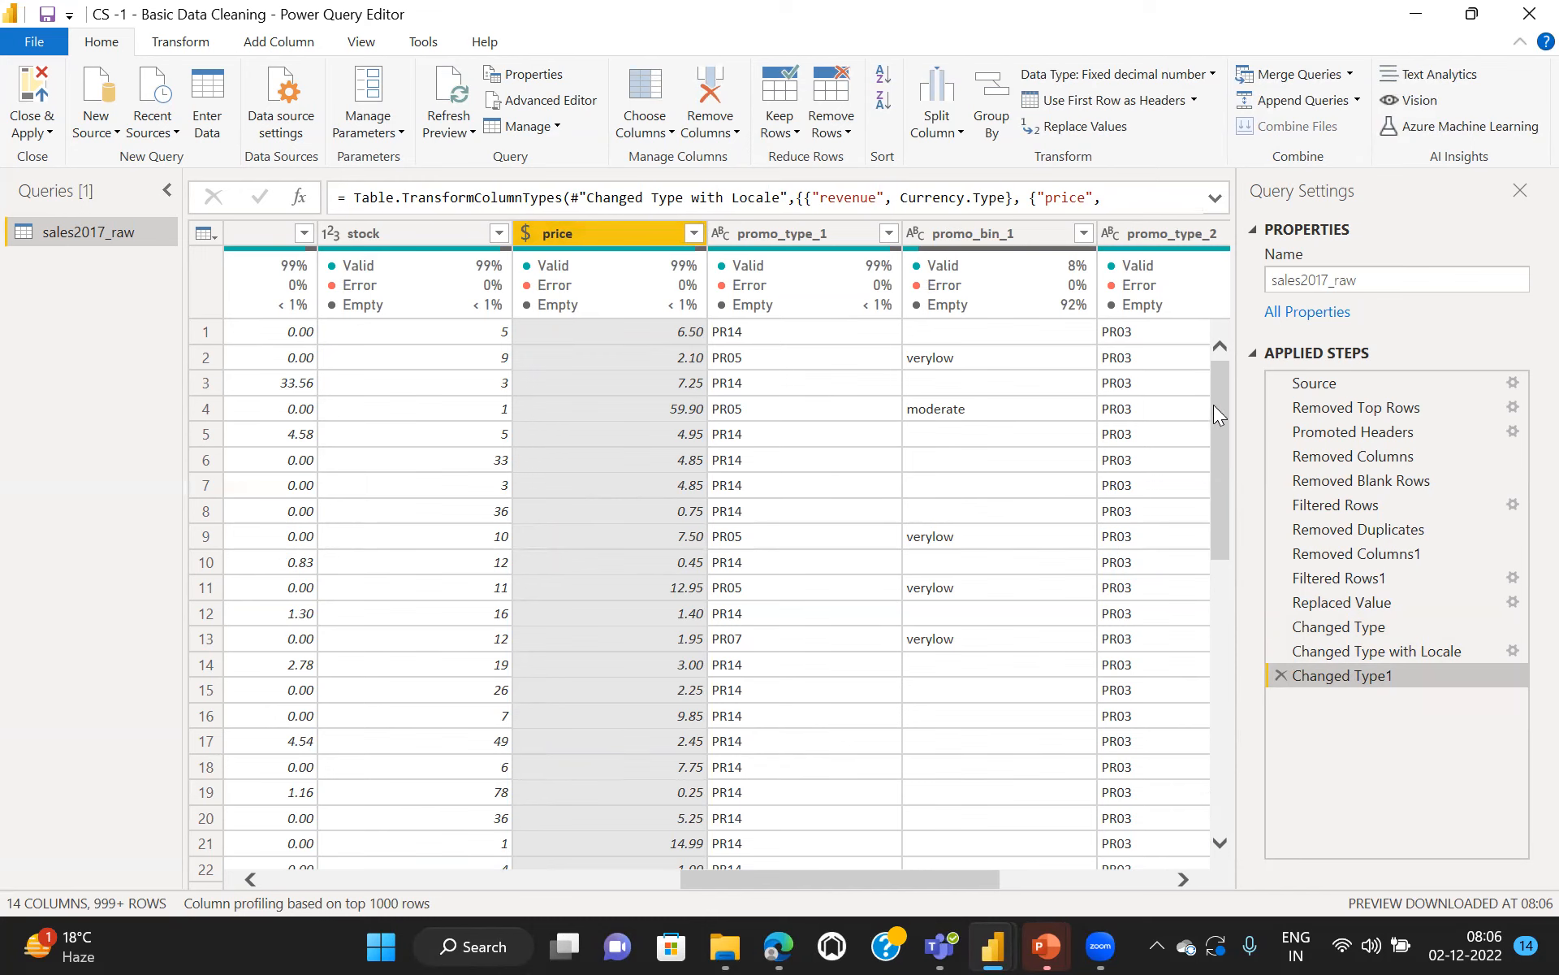
left_click_drag(1215, 428, 1210, 345)
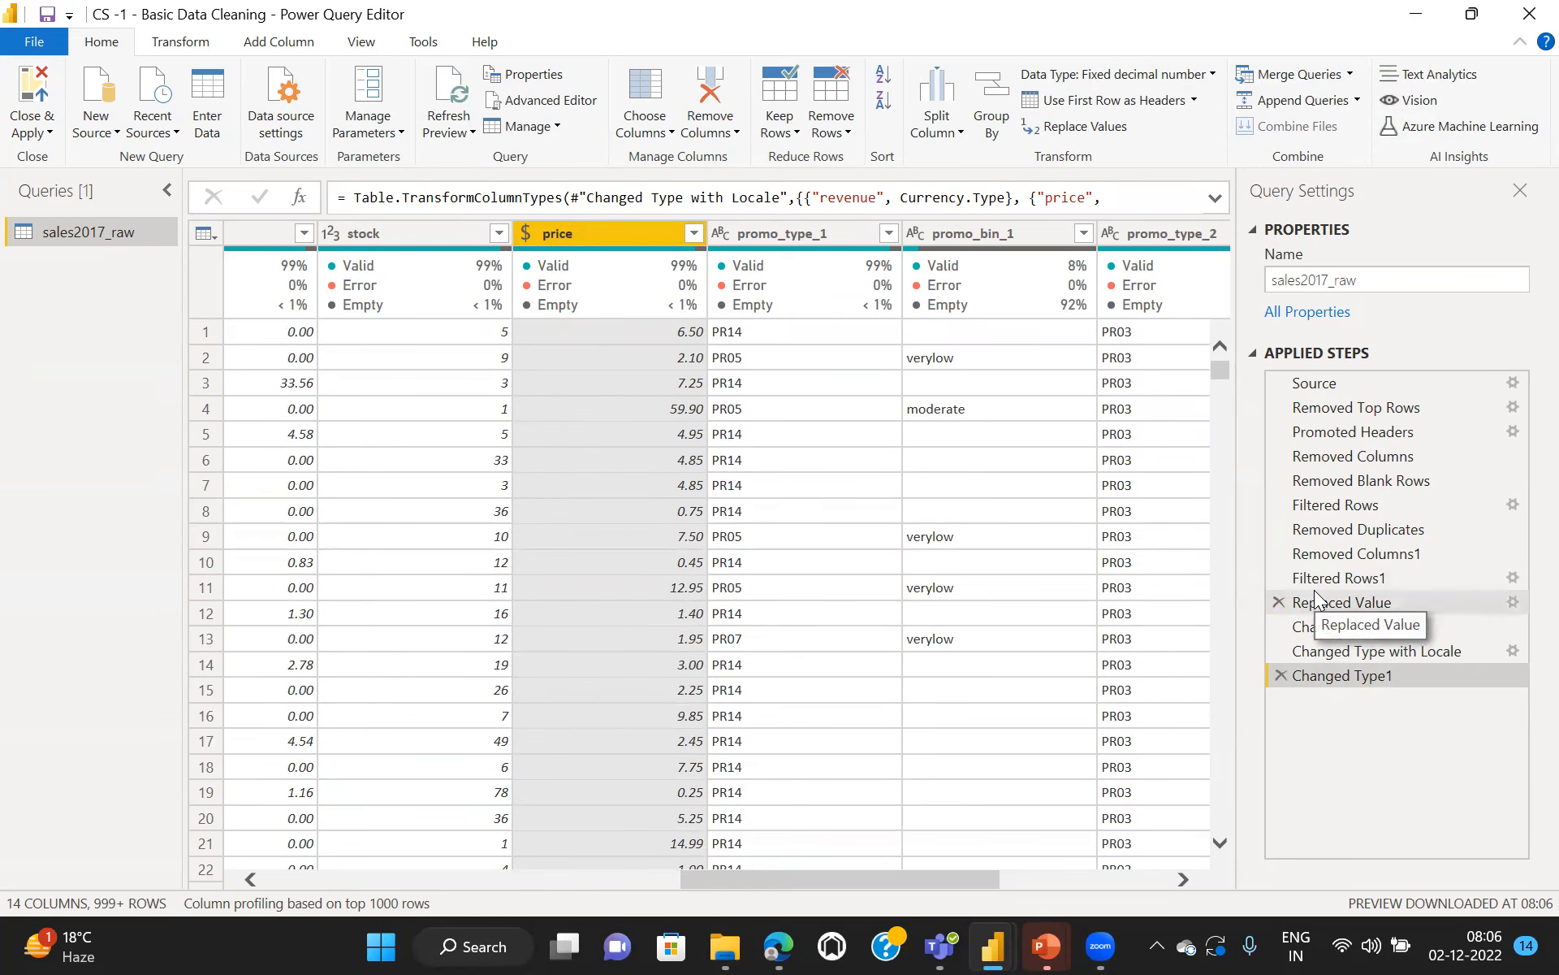
Step: Delete the Replaced Value step inserted before the type changes
left_click(1363, 610)
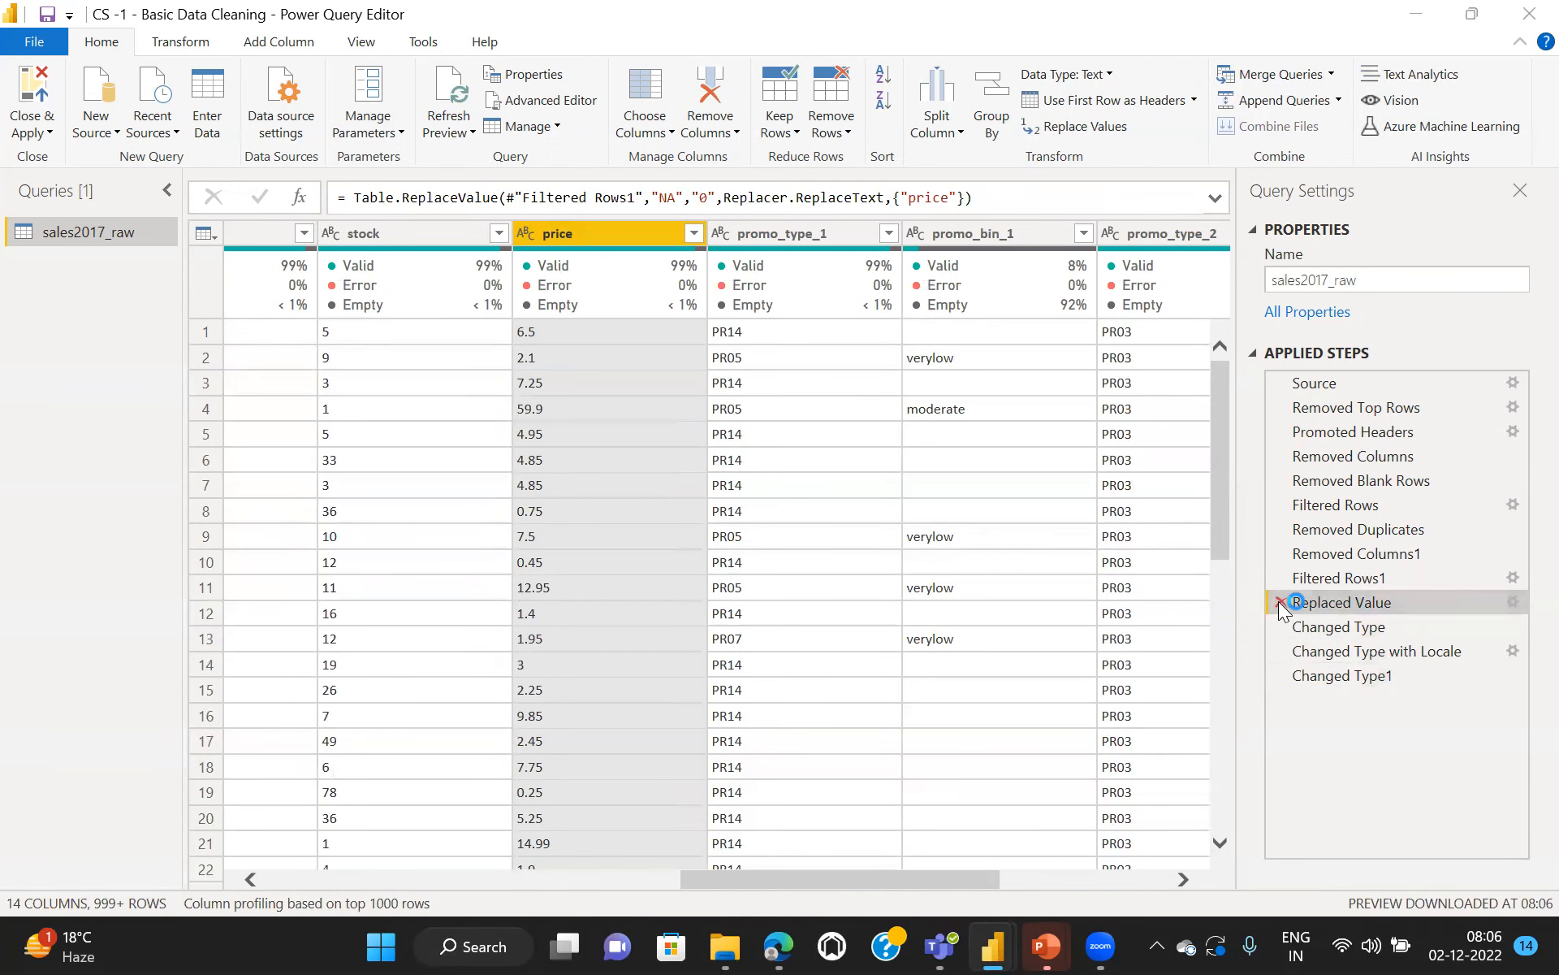
left_click(1278, 601)
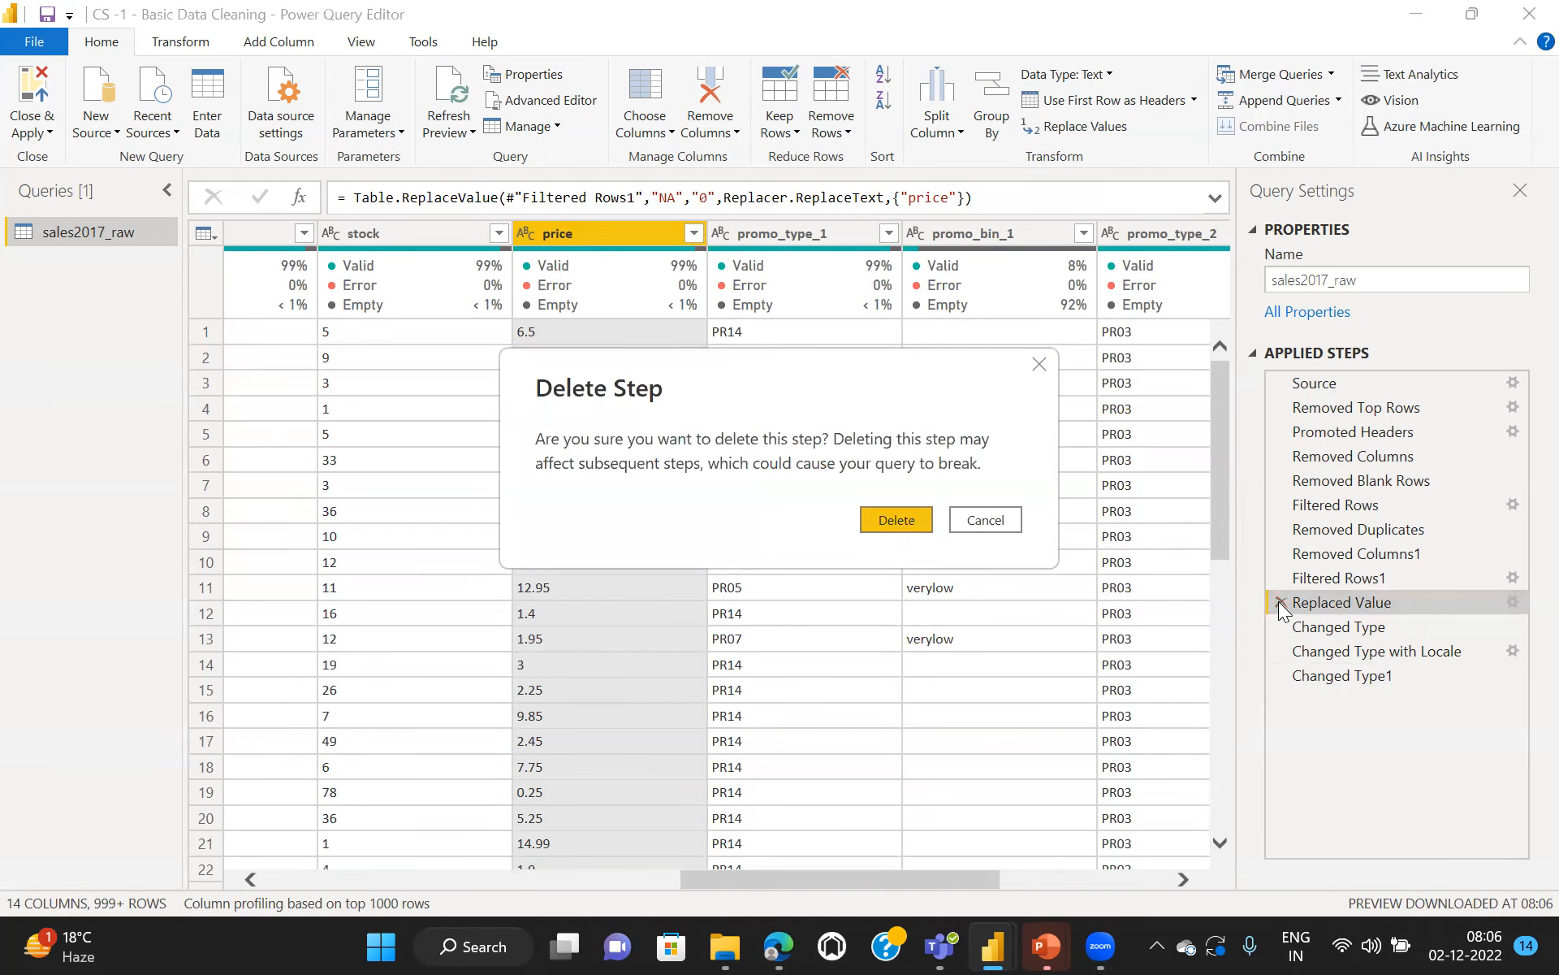
left_click(888, 522)
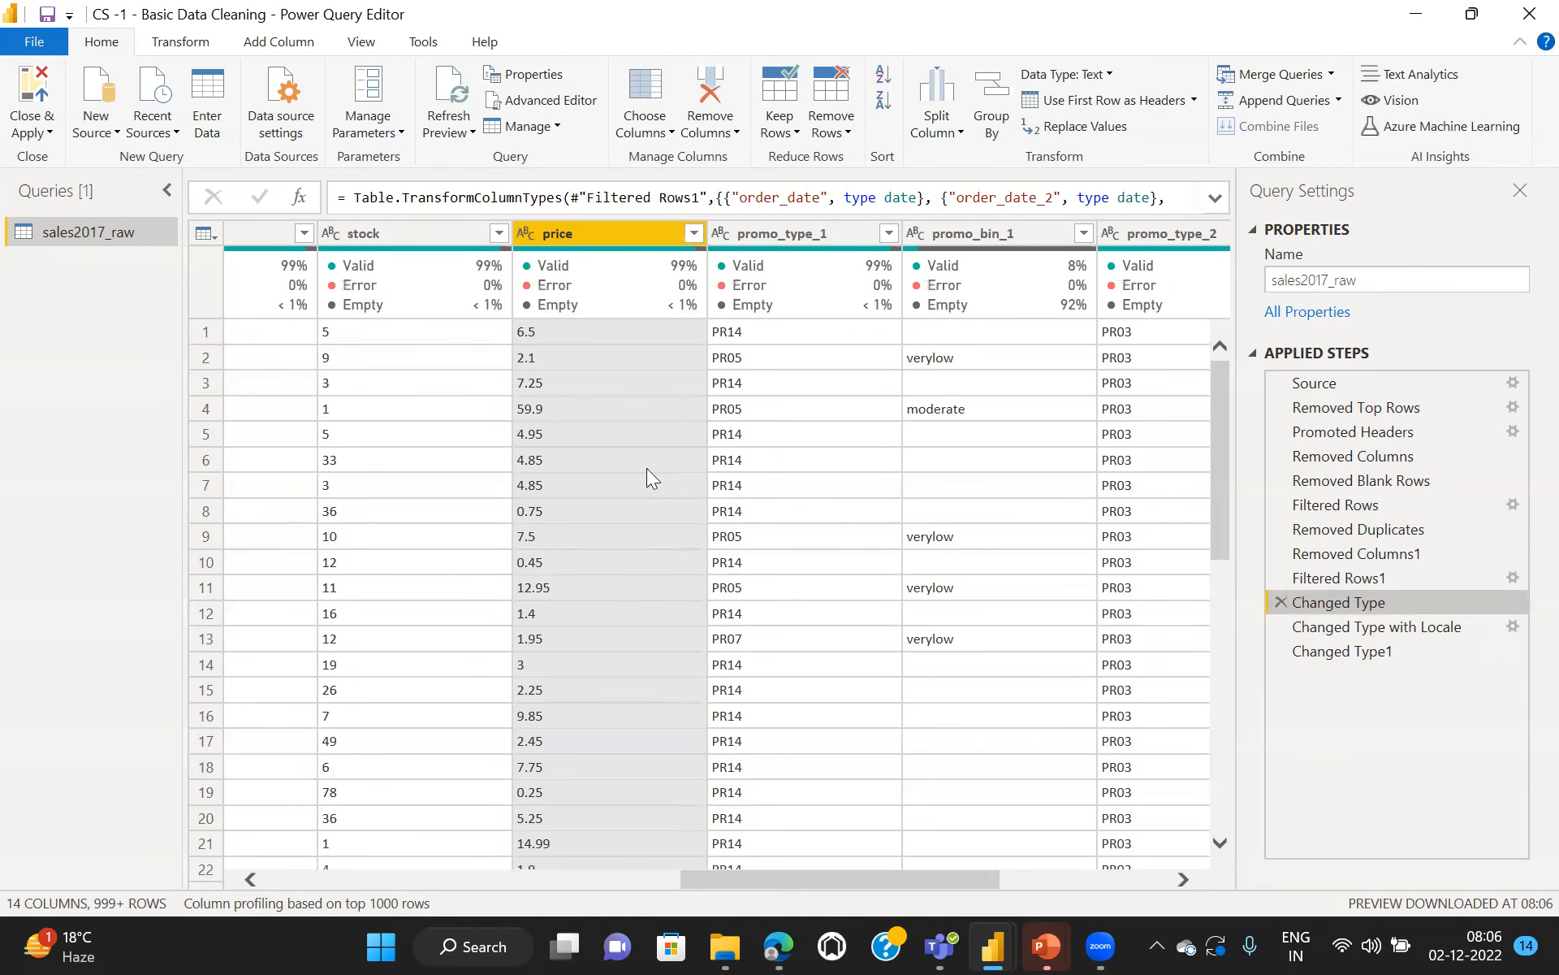
Step: Return to Changed Type1, replace the errors in the price column with 0, and check the rows
mouse_move(693, 264)
left_click(1348, 649)
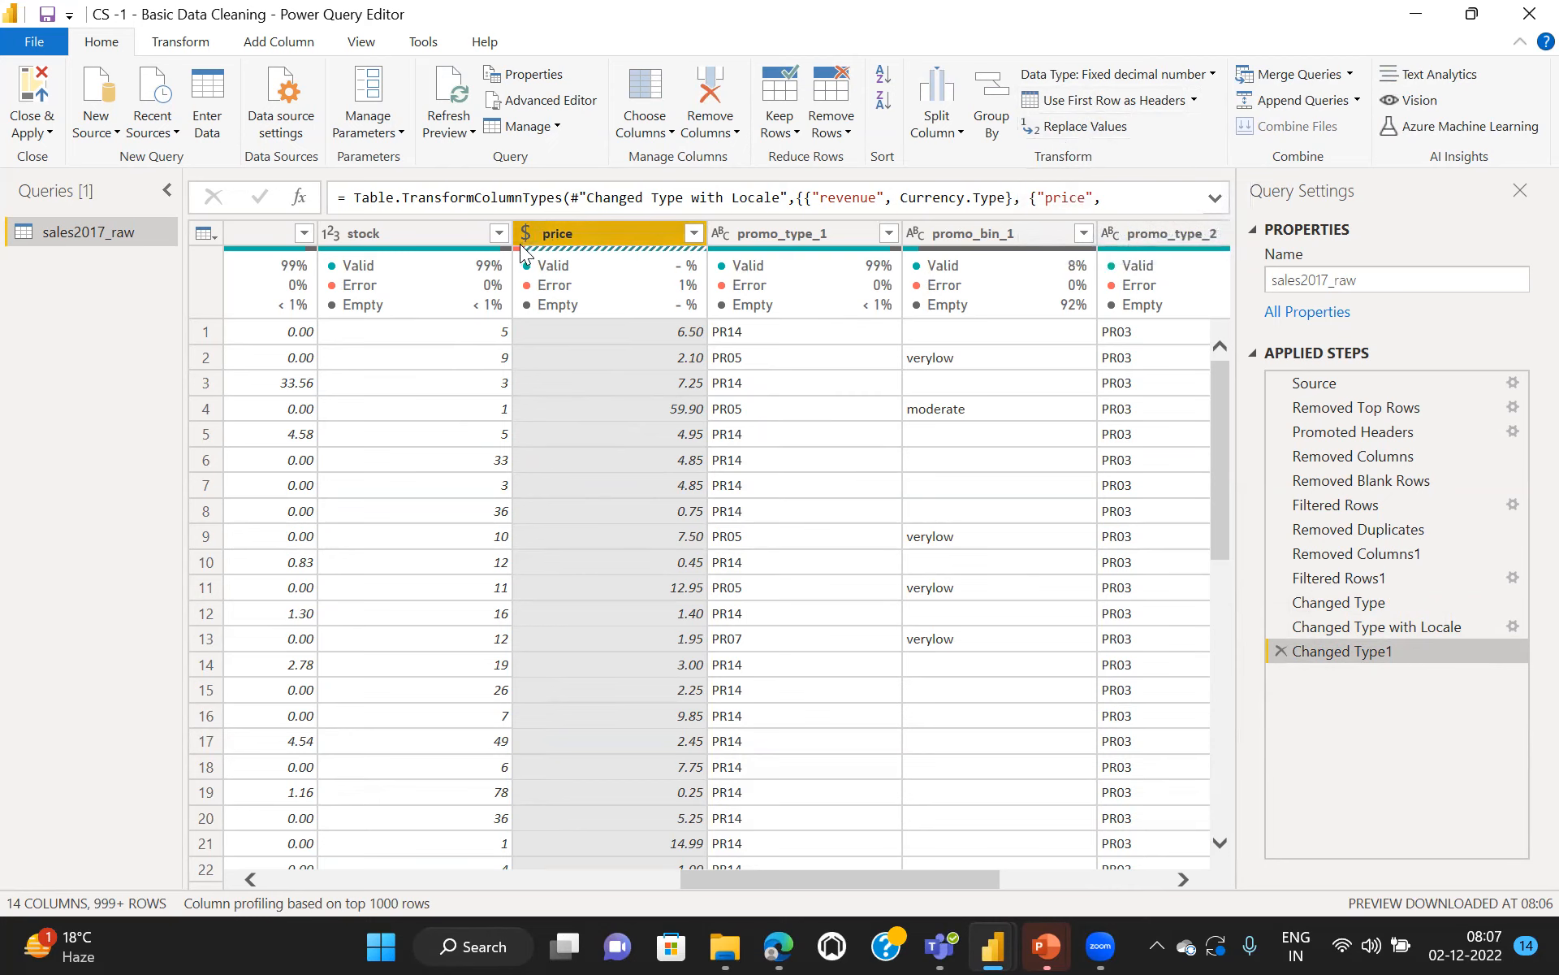
mouse_move(517, 247)
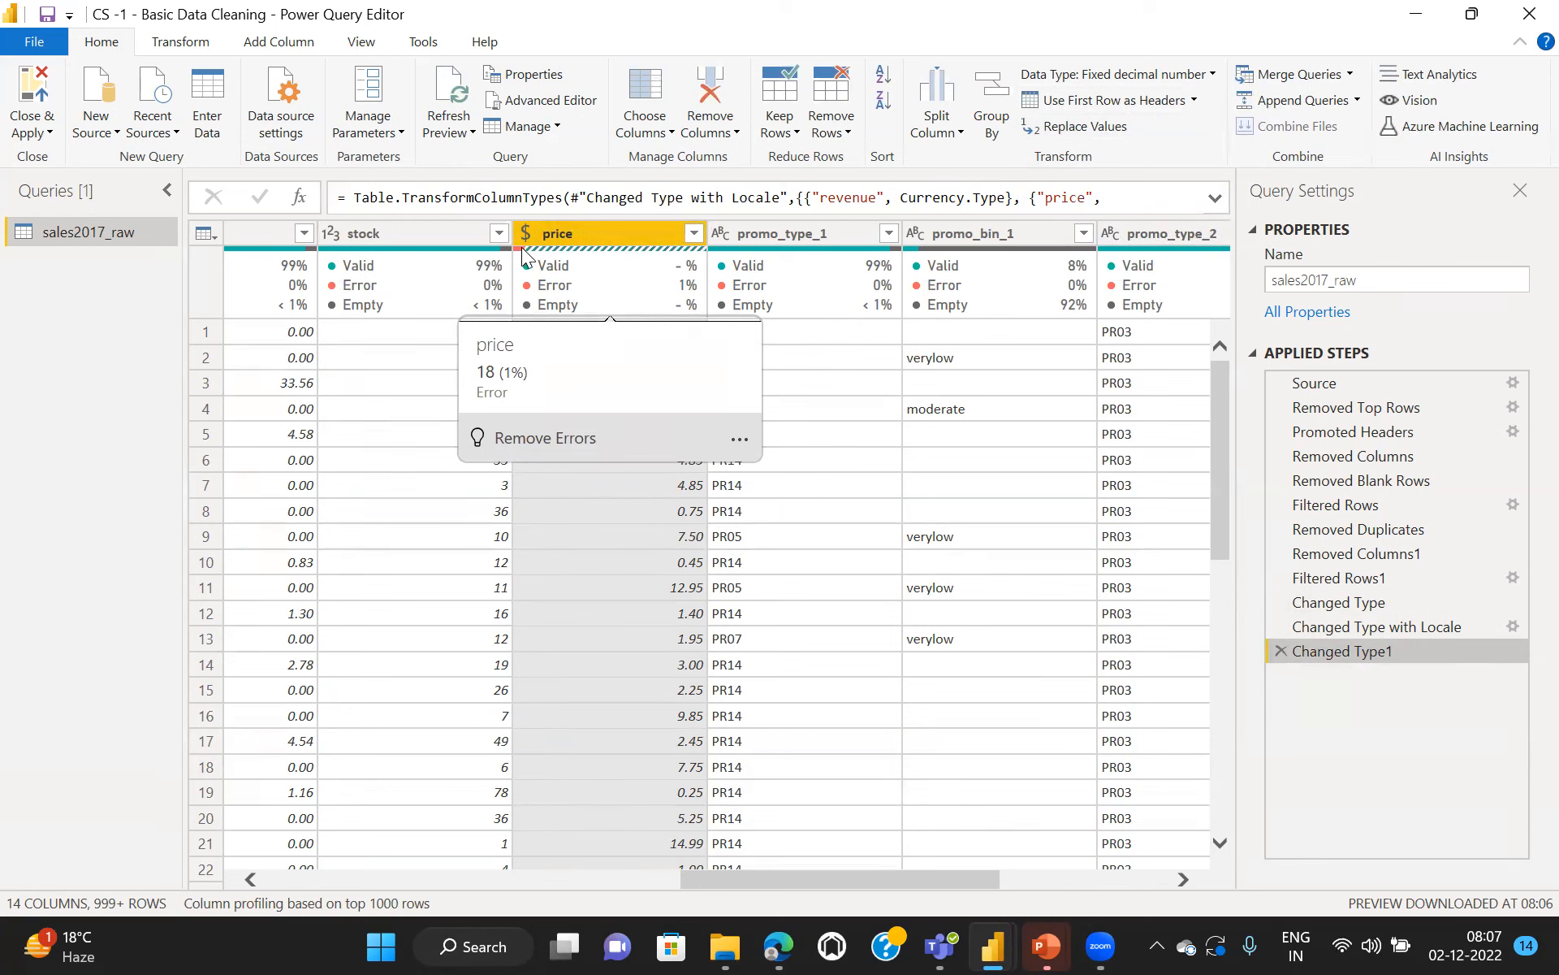
left_click(173, 45)
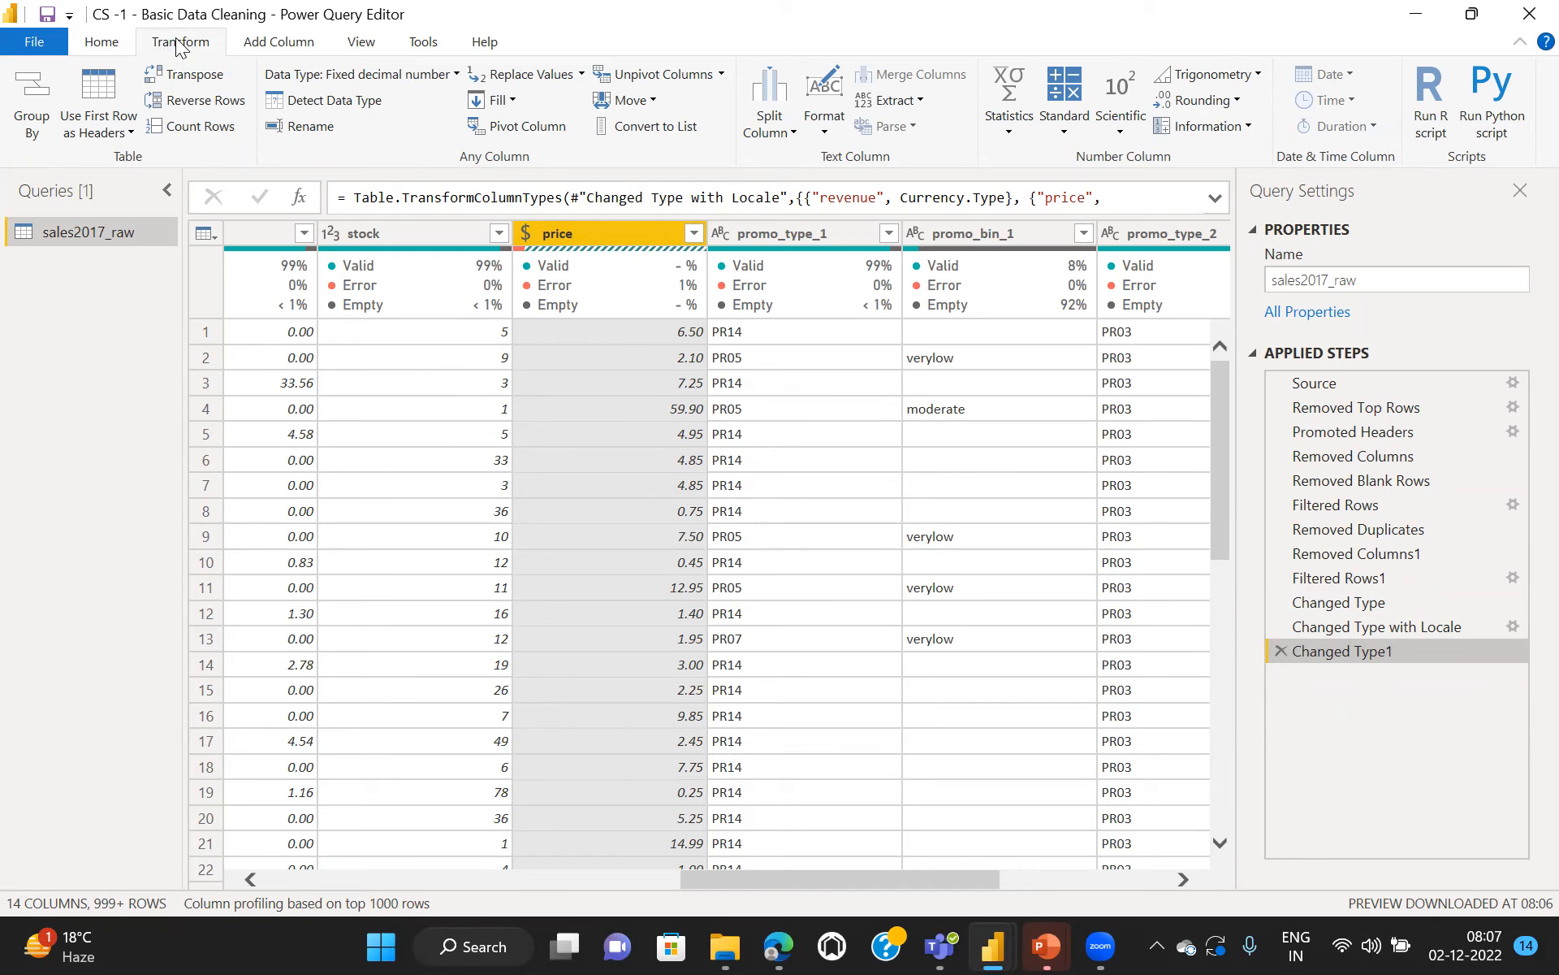
left_click(582, 75)
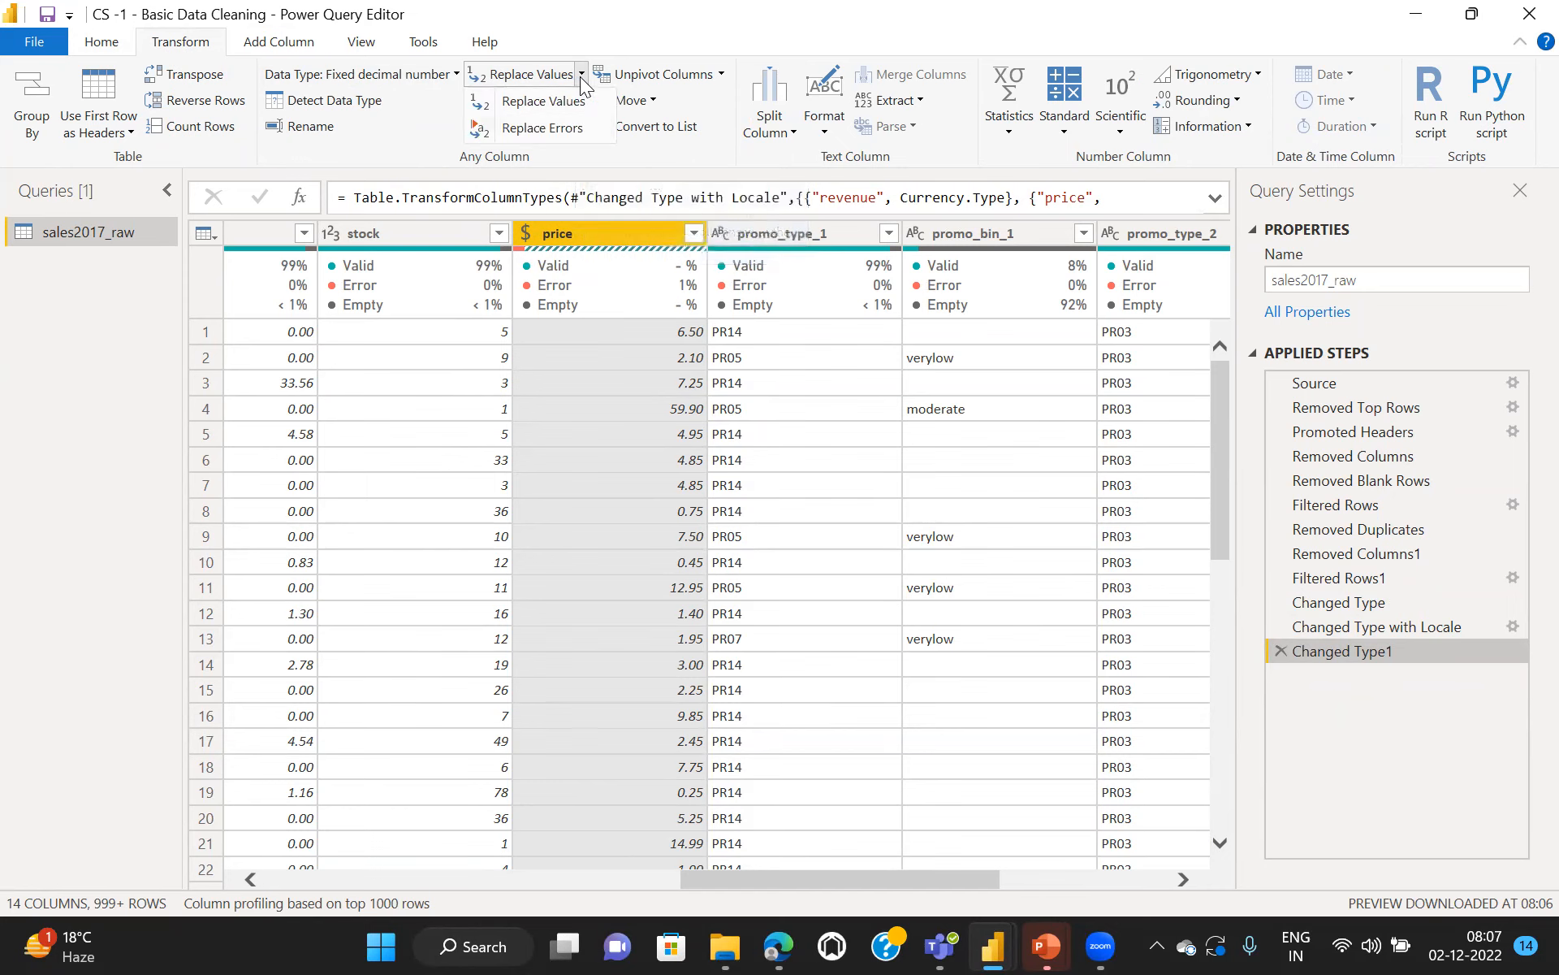
left_click(510, 128)
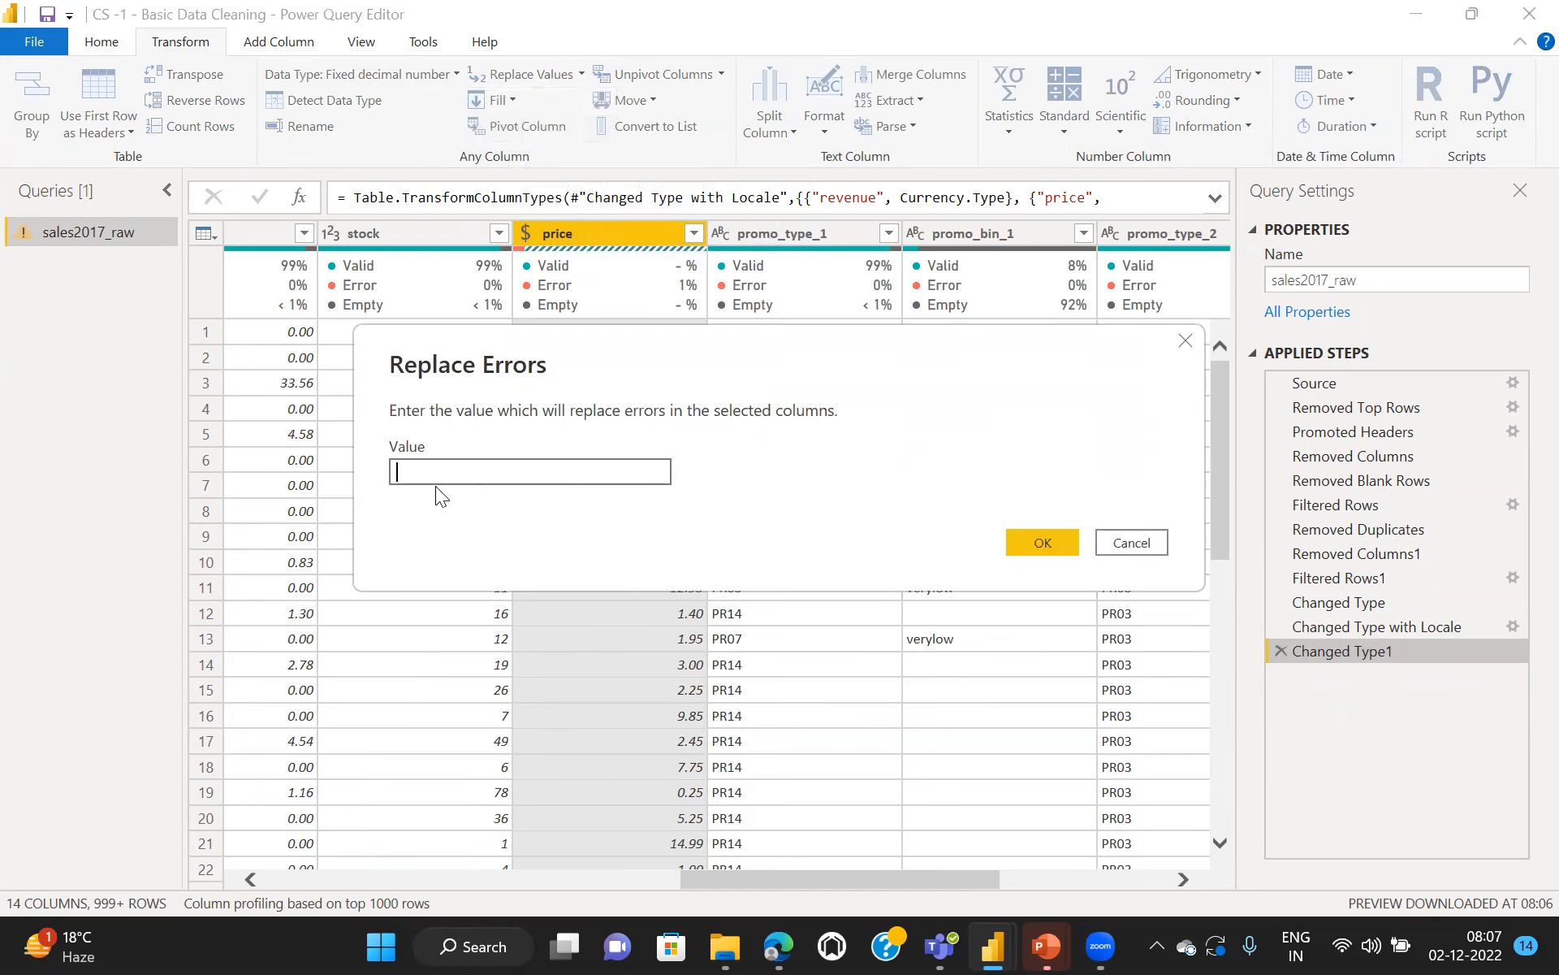
type("0")
left_click(1043, 541)
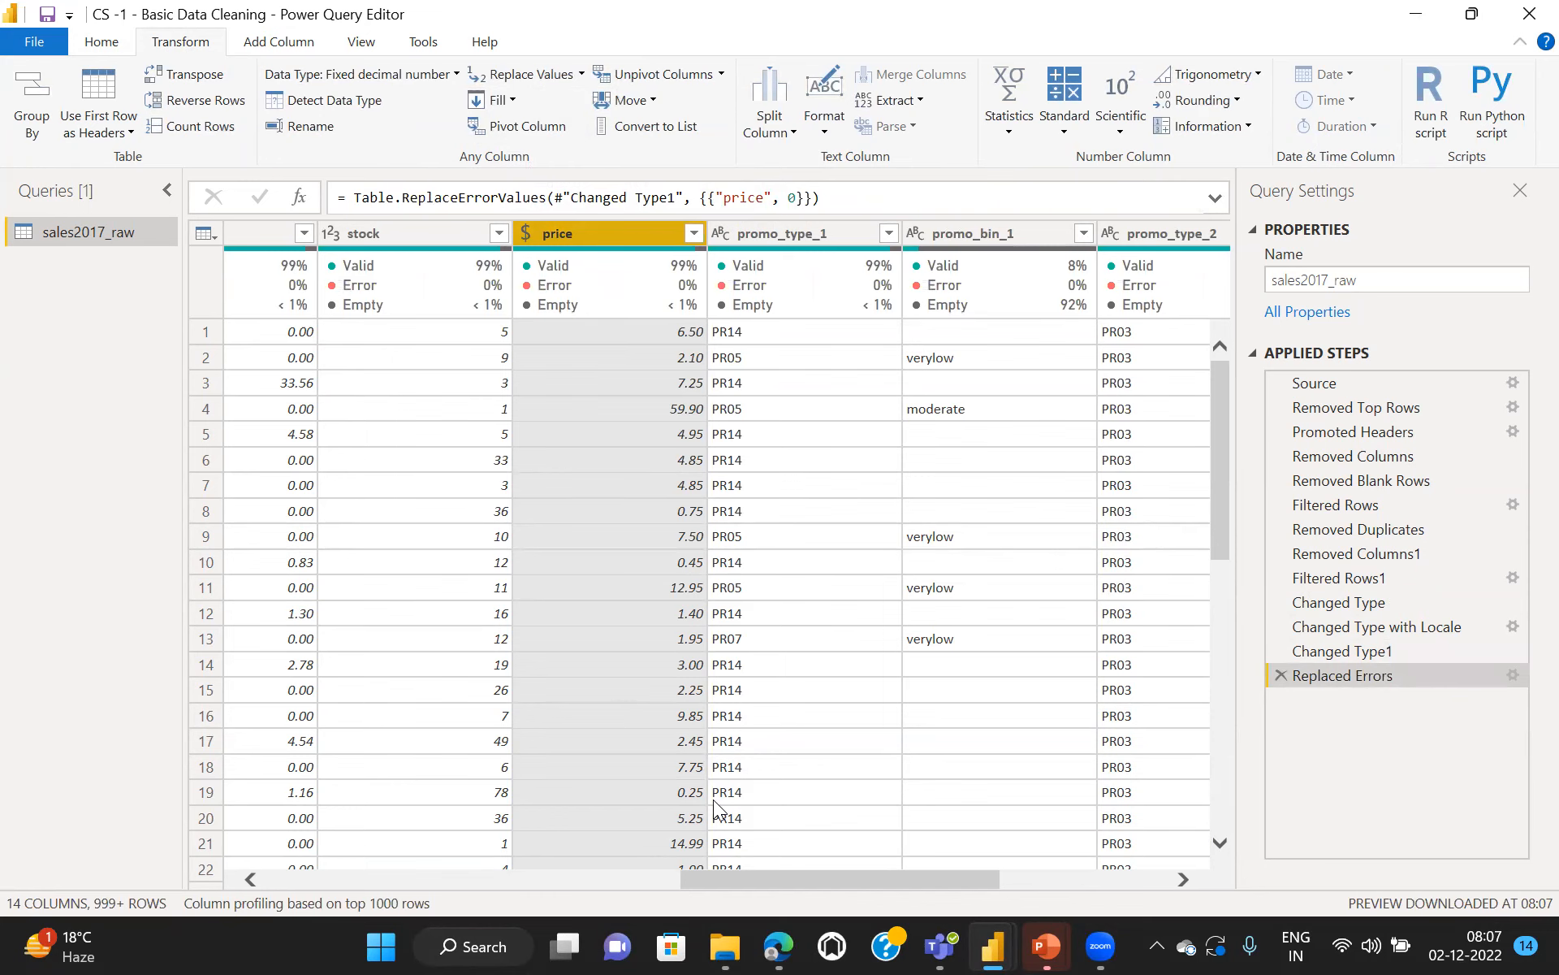
left_click_drag(1217, 468, 1191, 431)
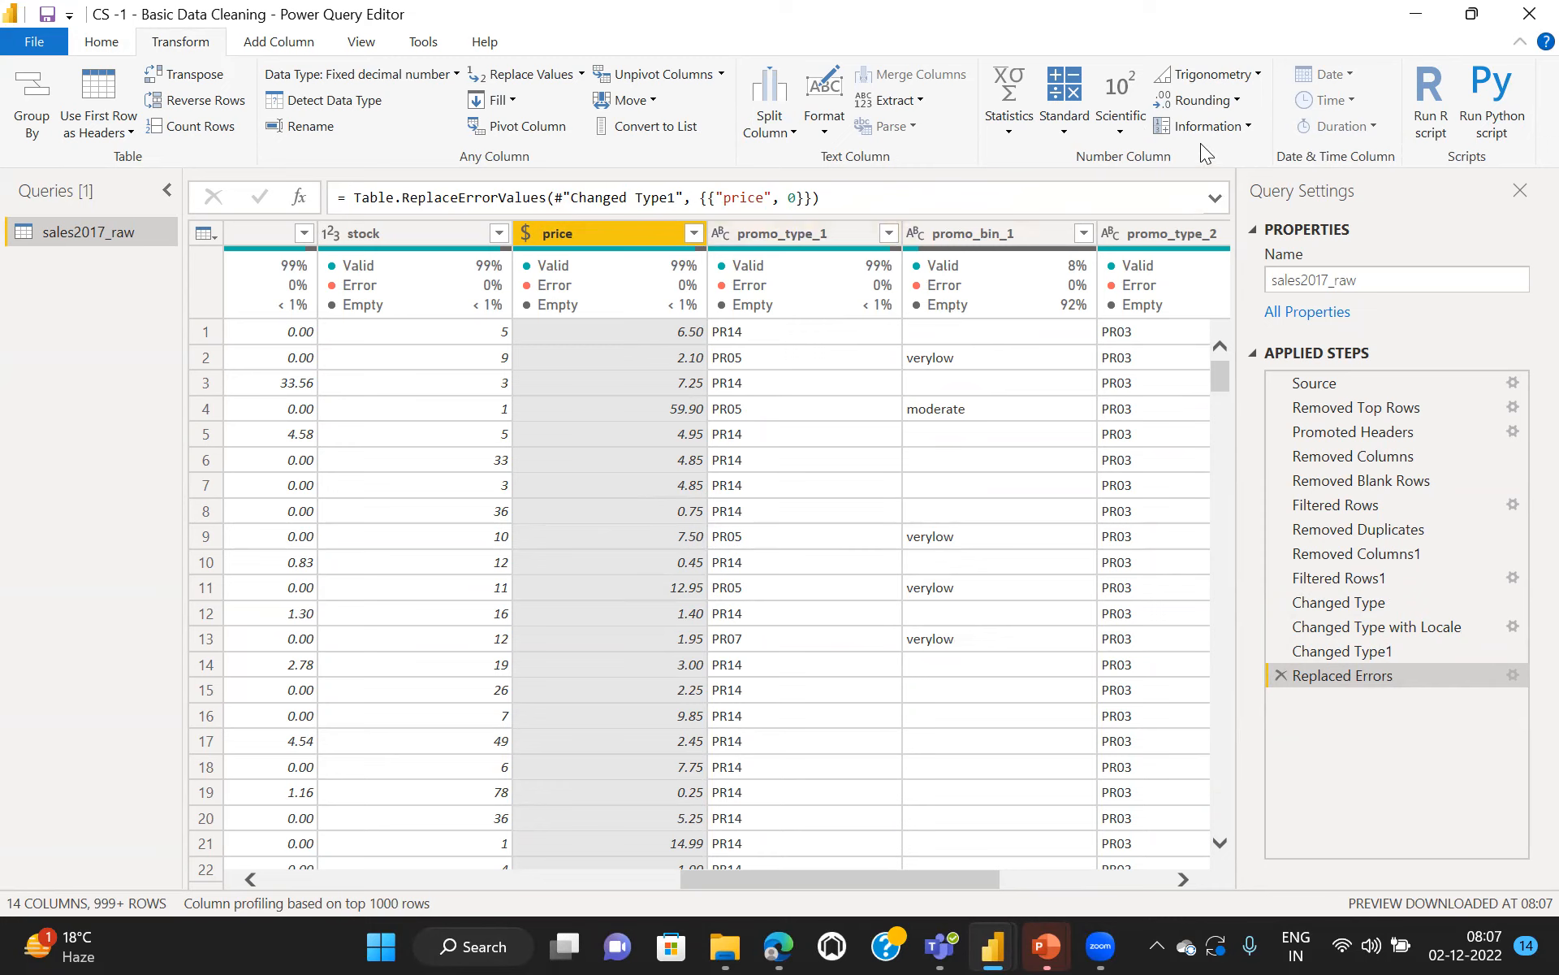
left_click(94, 41)
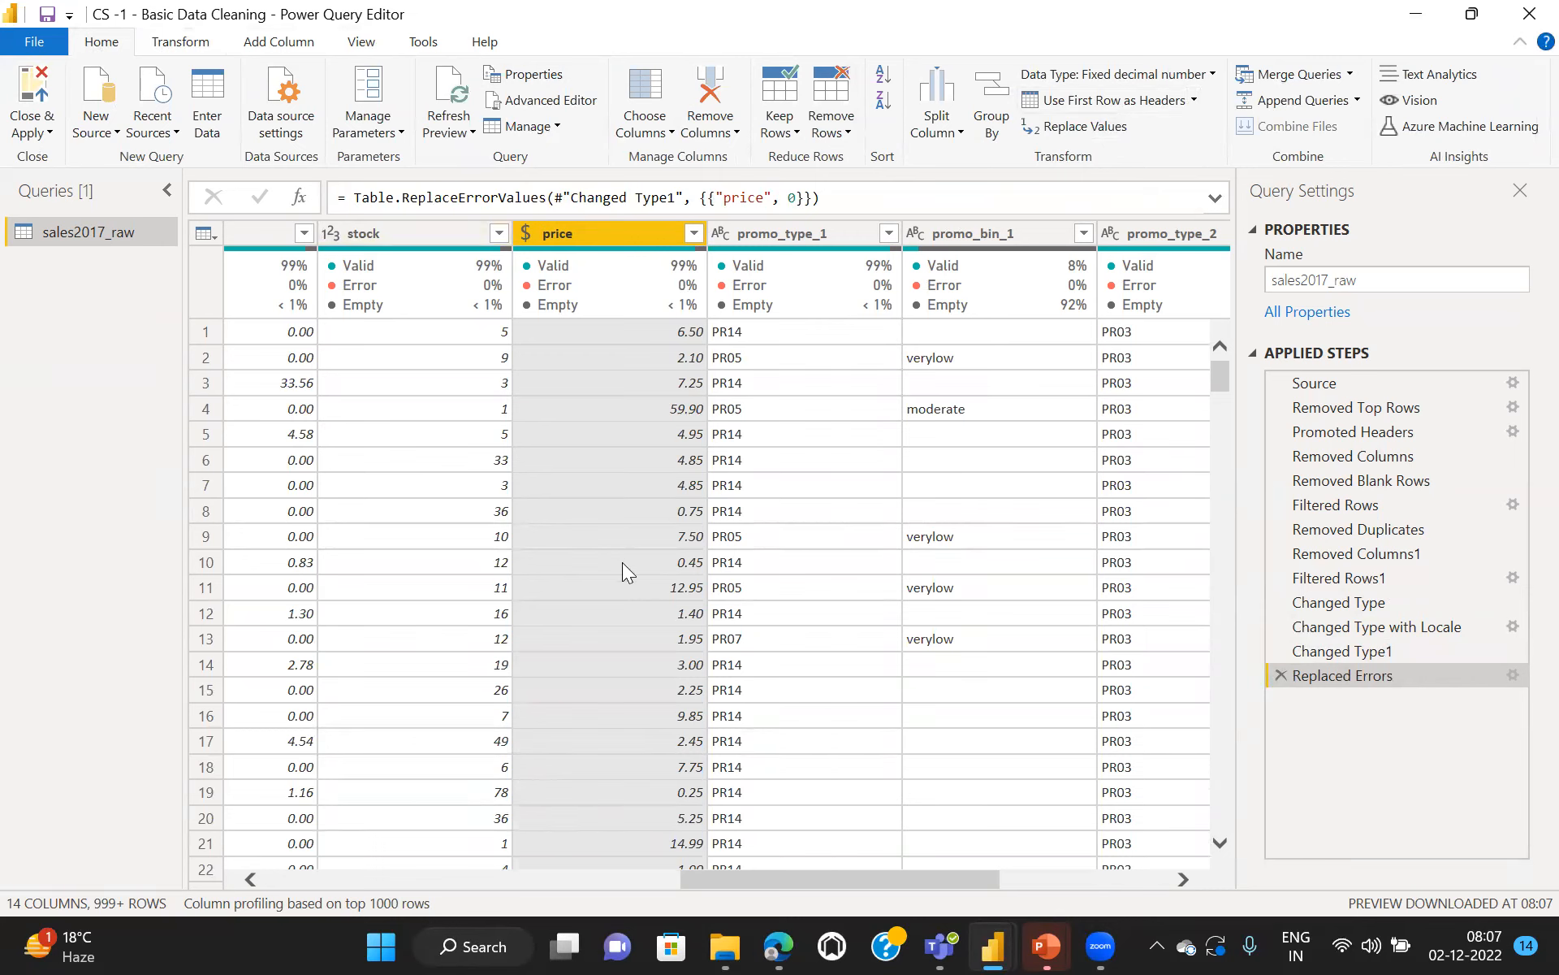
left_click(175, 45)
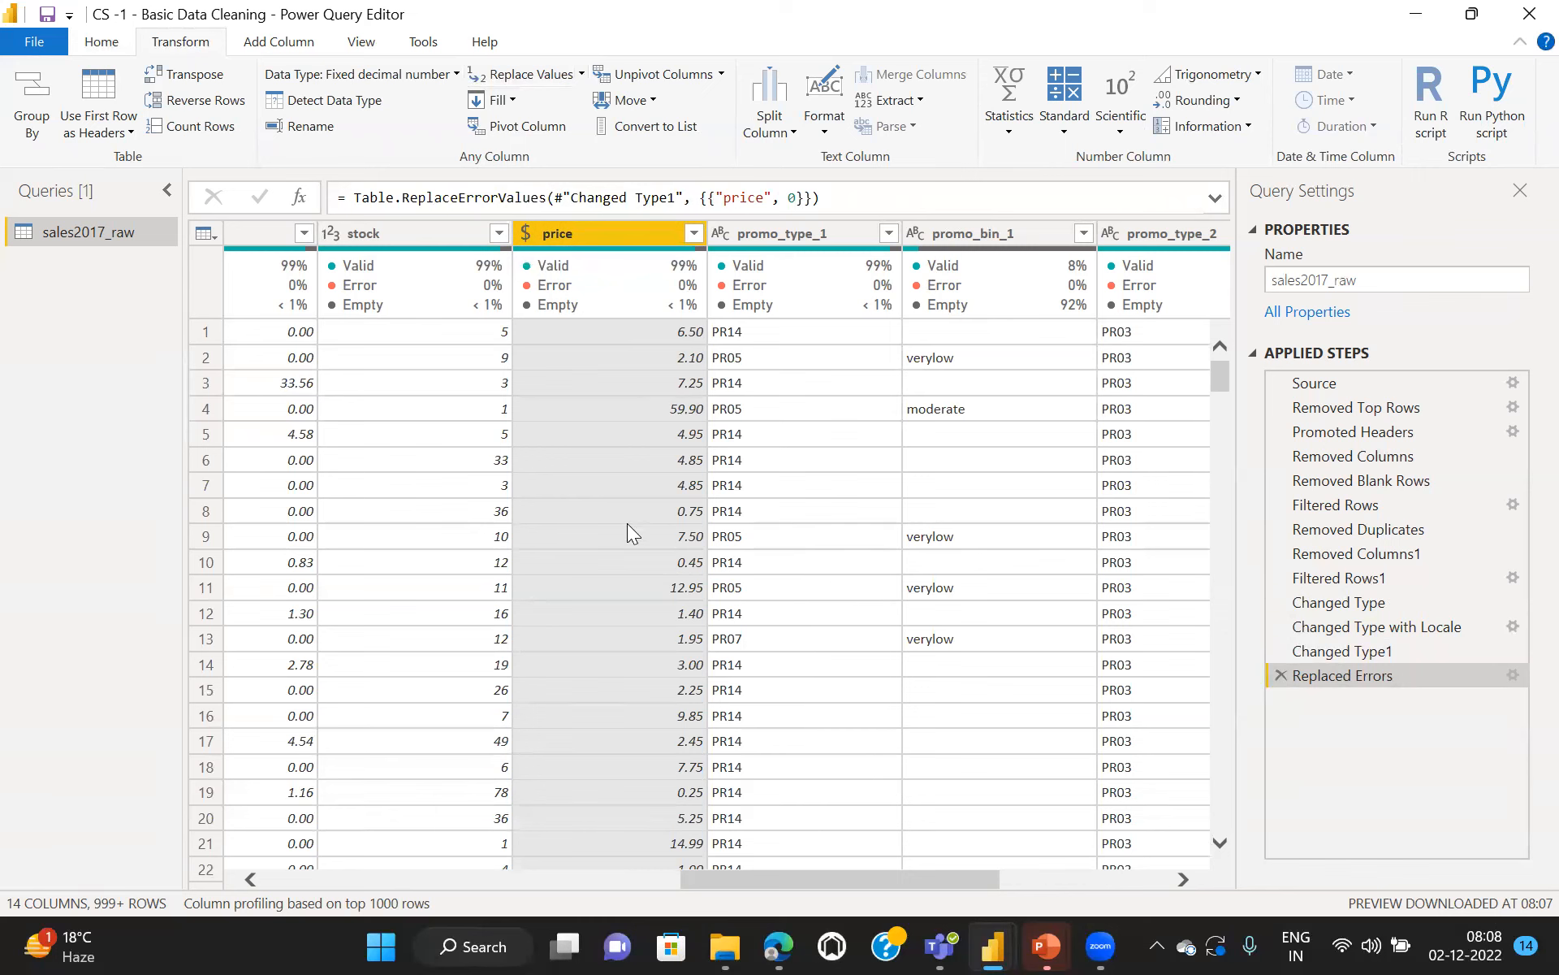
Step: Replace the text " sales", including its leading space, with nothing in the sales column
left_click(101, 46)
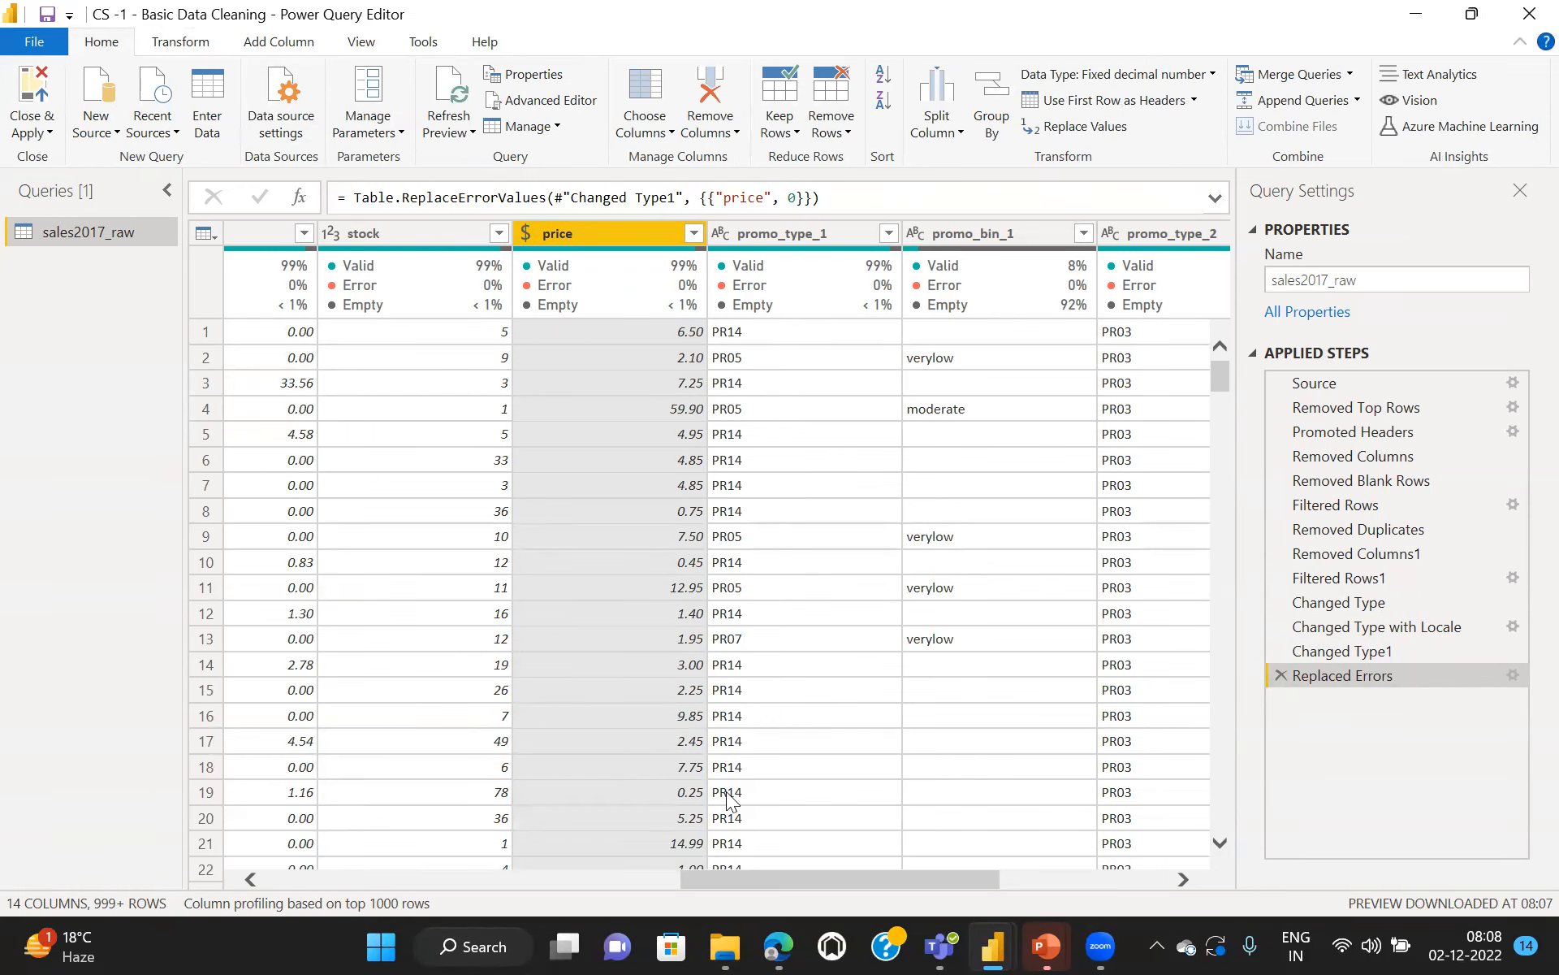
scroll(728, 794, "left", 5)
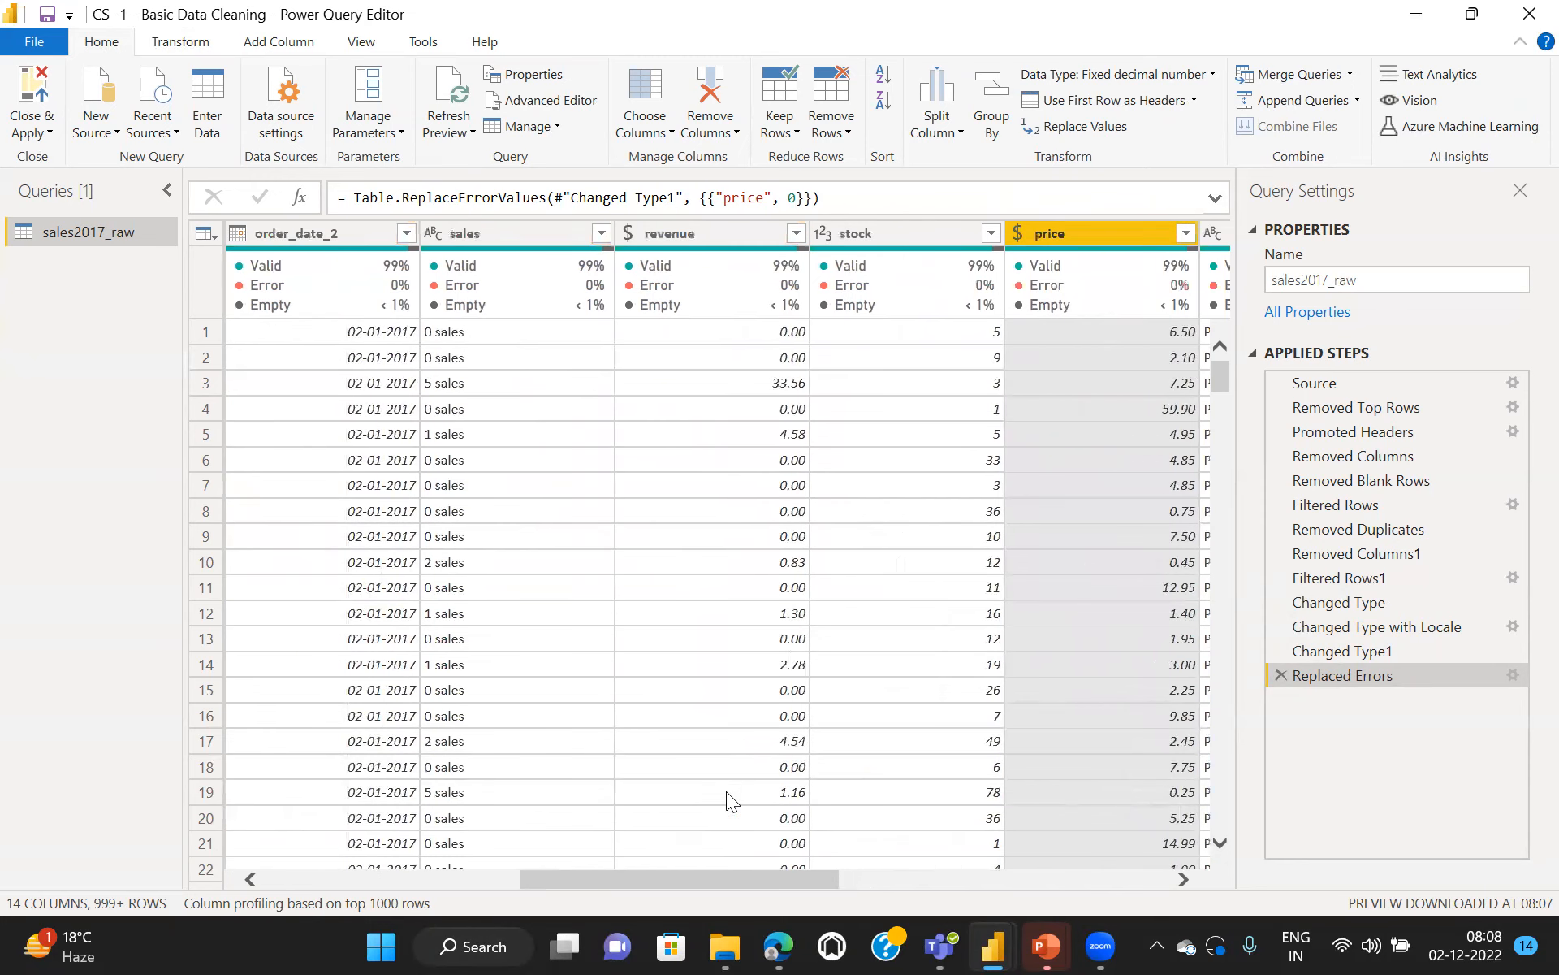
scroll(728, 793, "left", 3)
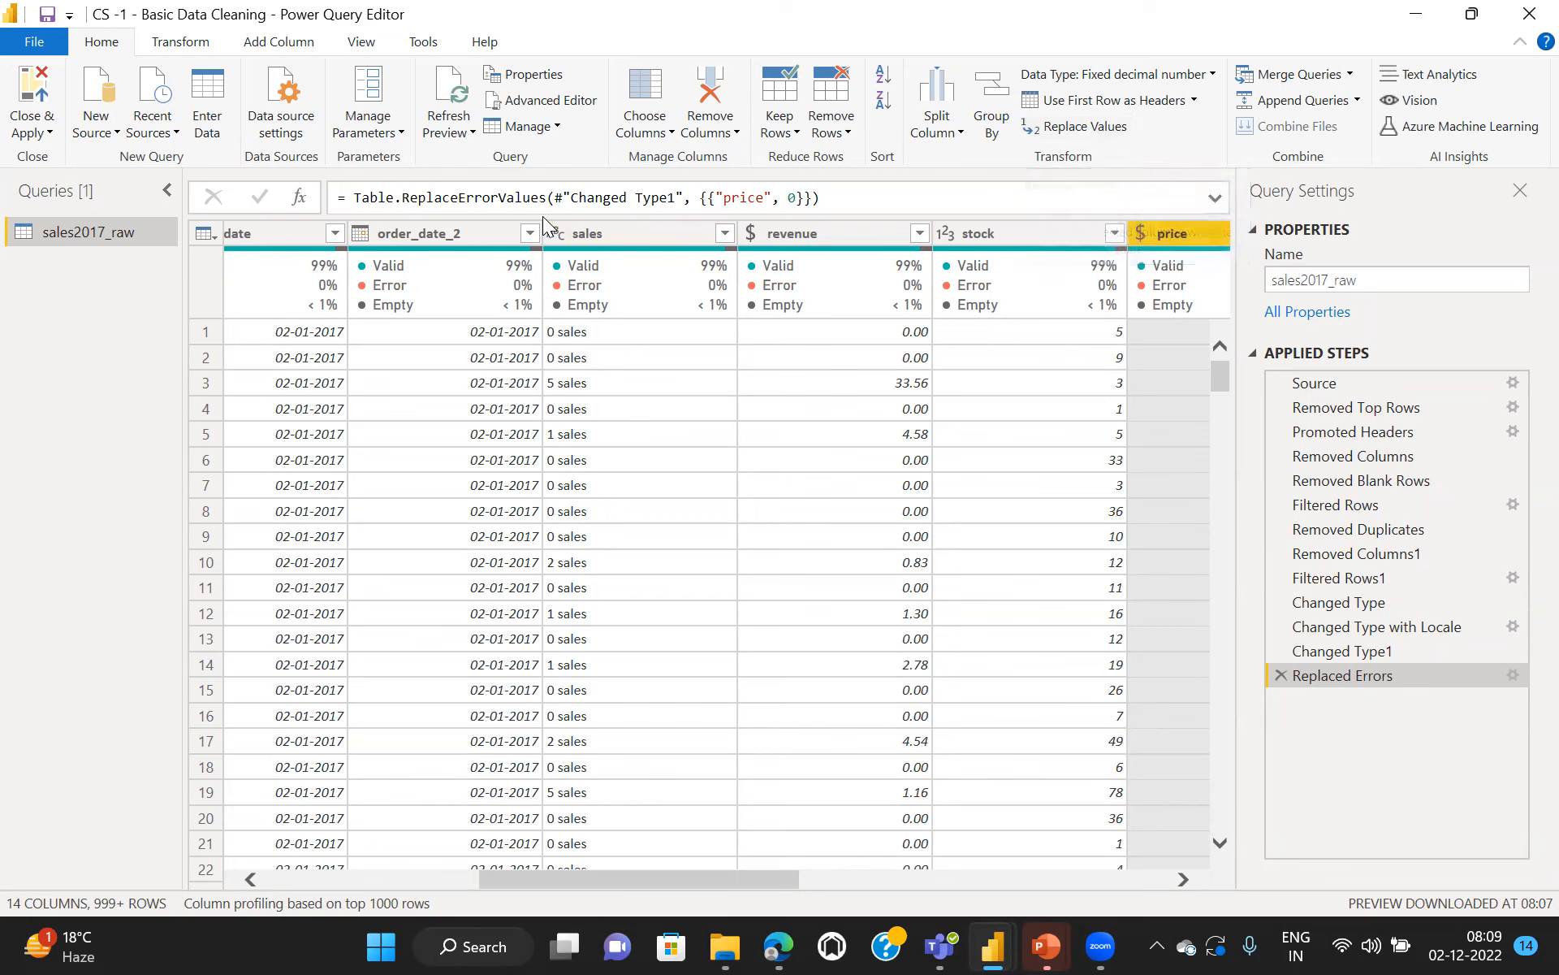
left_click(645, 233)
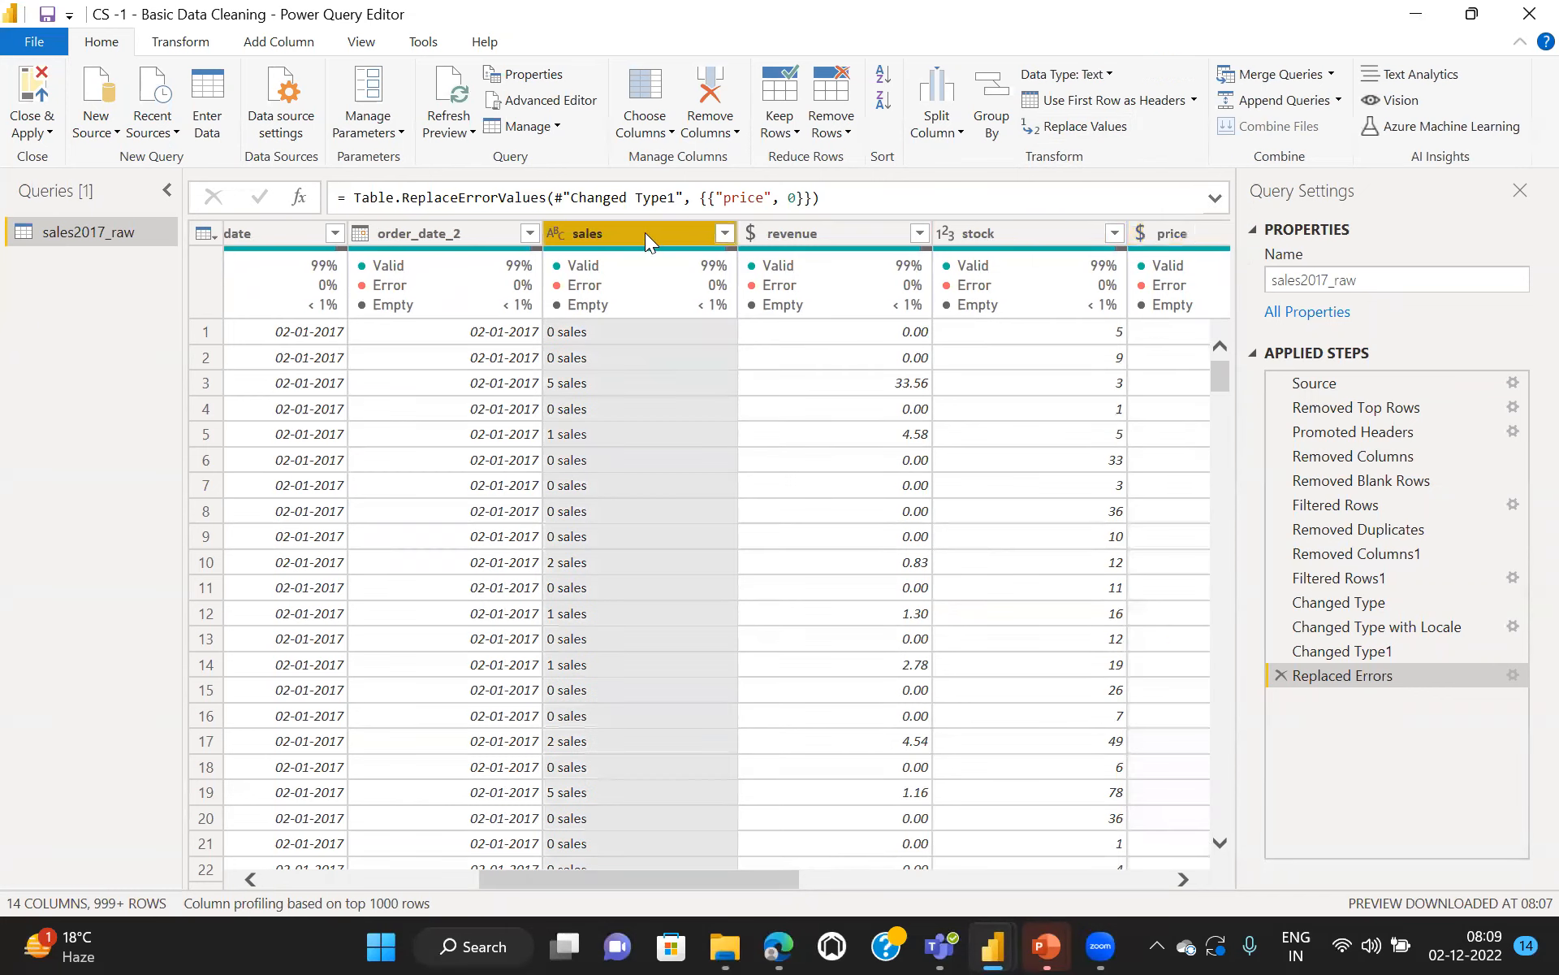
left_click(1083, 127)
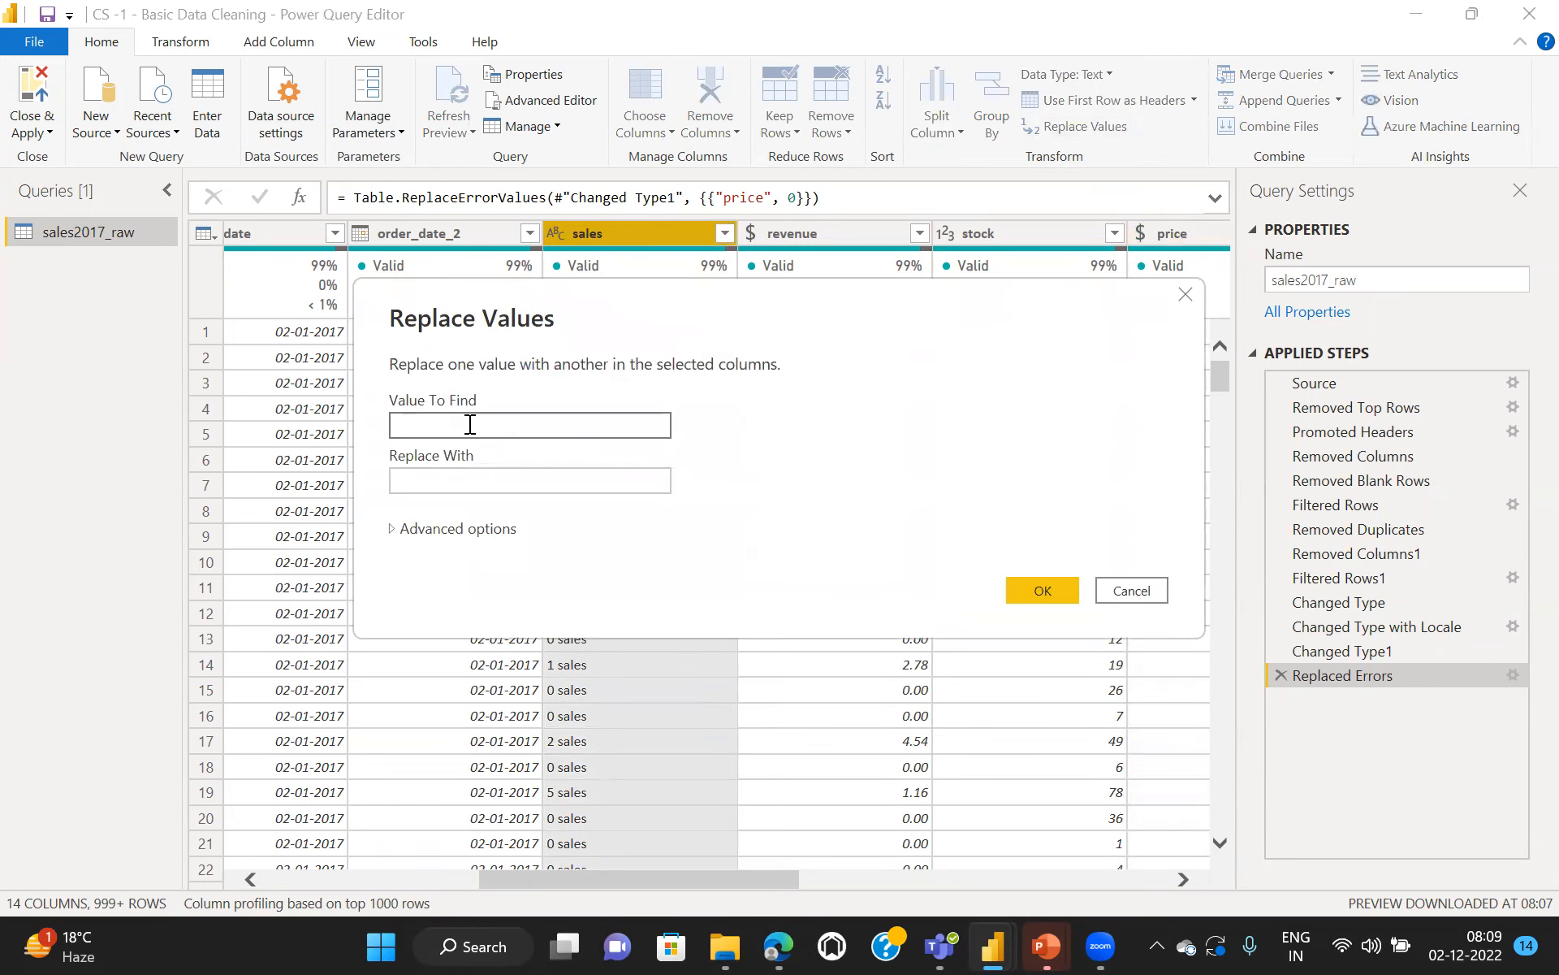
type("sales")
left_click(442, 480)
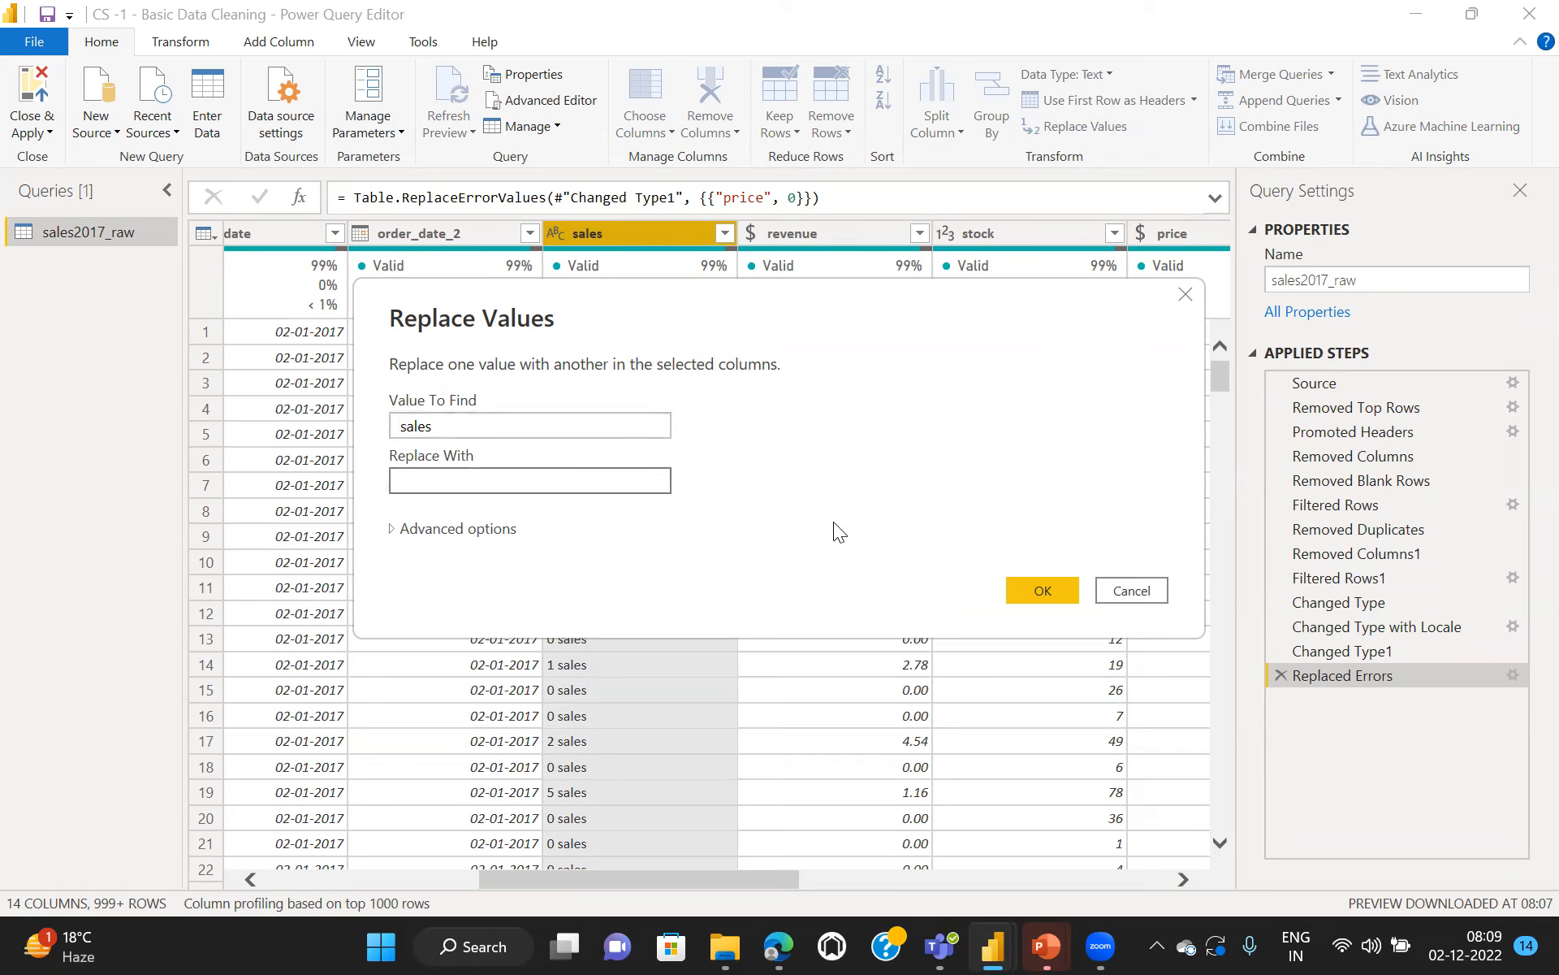
left_click(1031, 588)
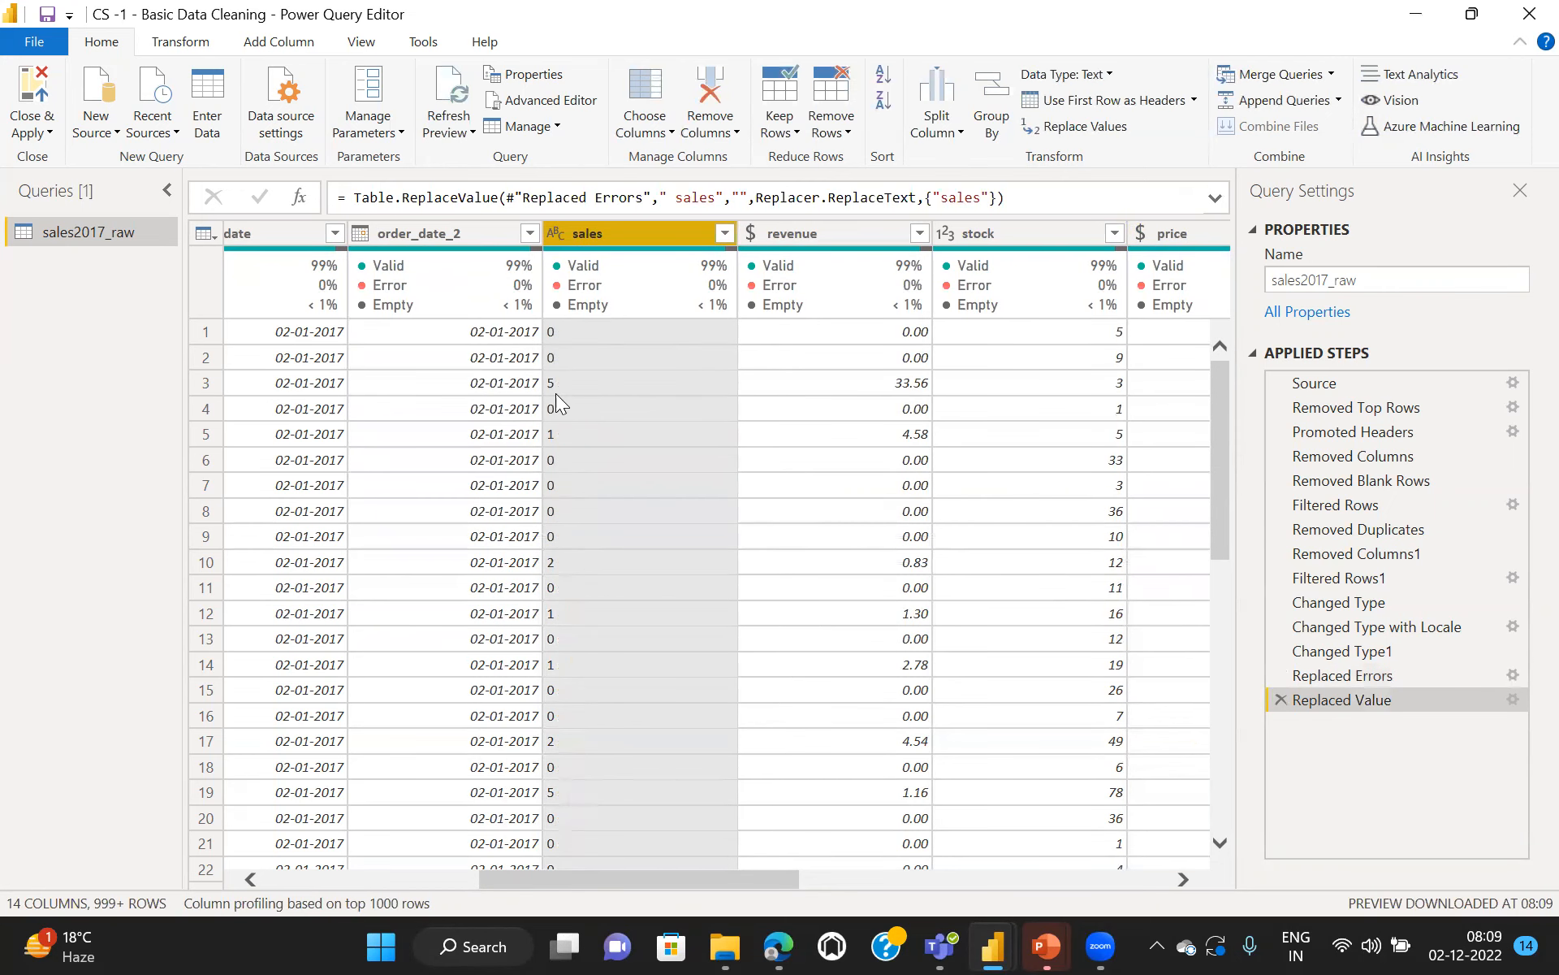
Step: Change the sales column to Whole Number, check its rows, and close the editor with the query changes applied
left_click(556, 235)
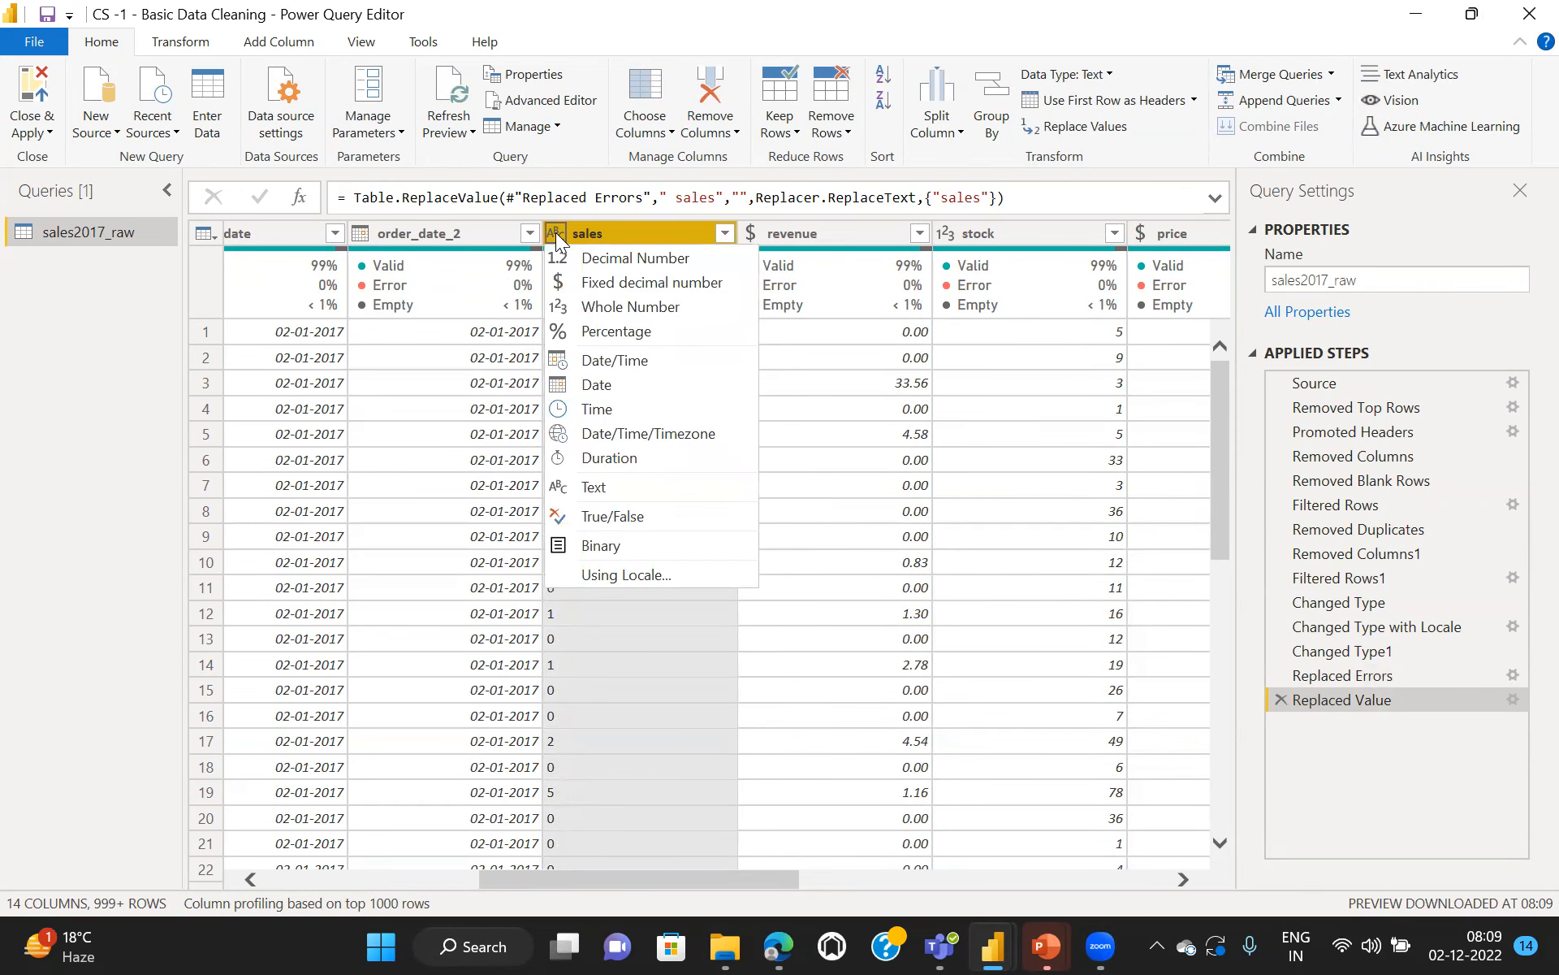
left_click(650, 307)
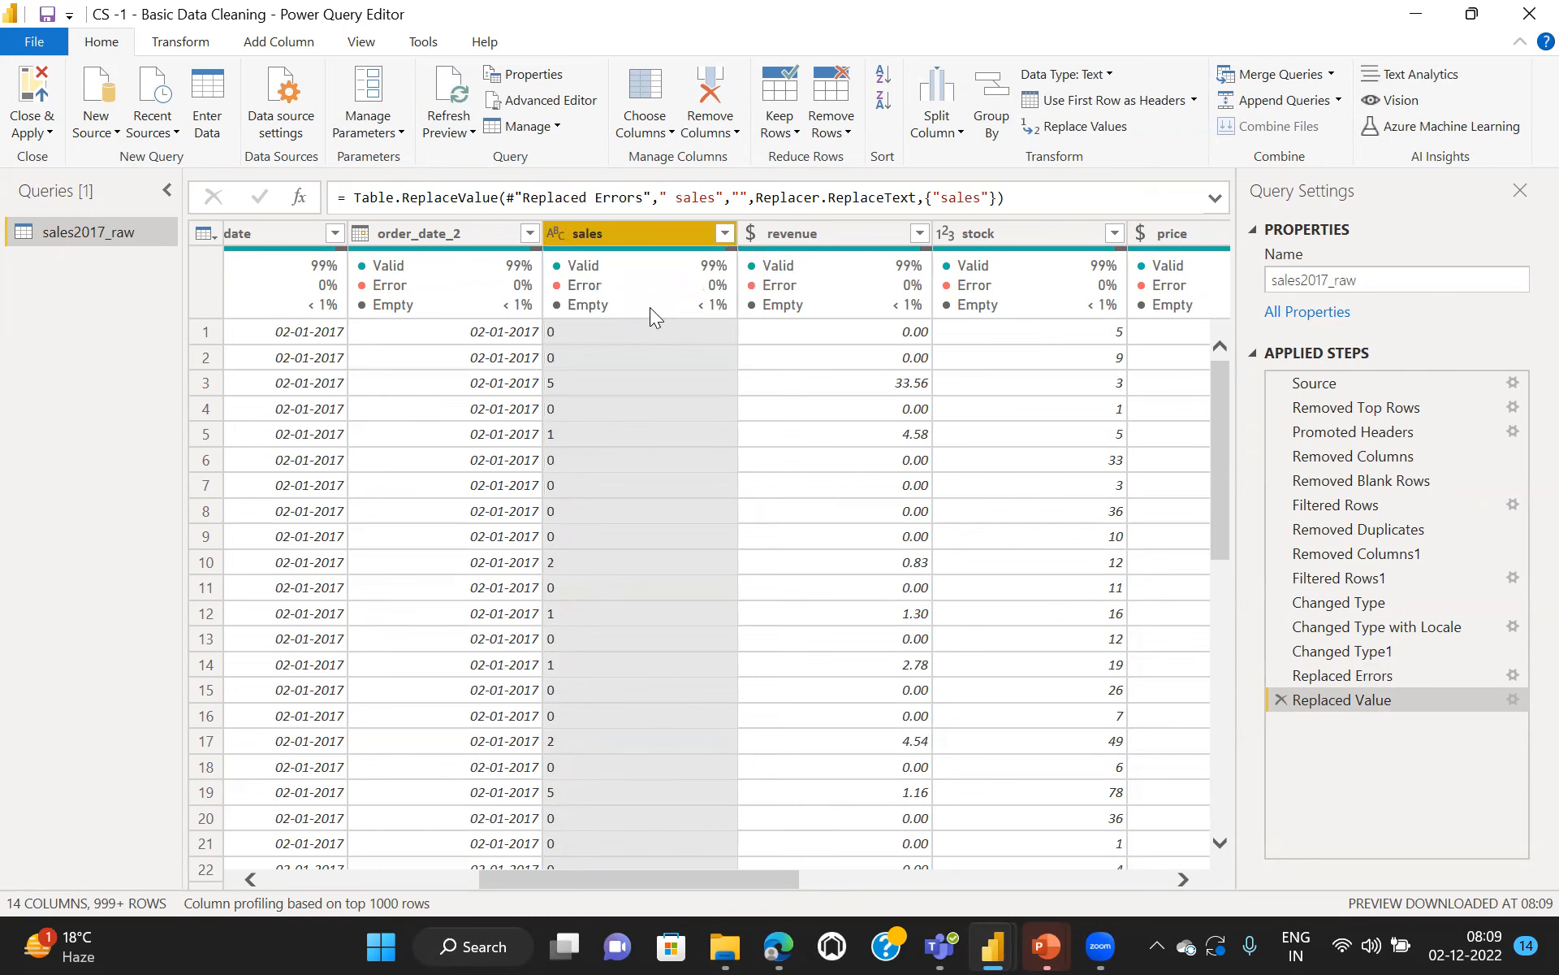
left_click_drag(1217, 457, 1215, 397)
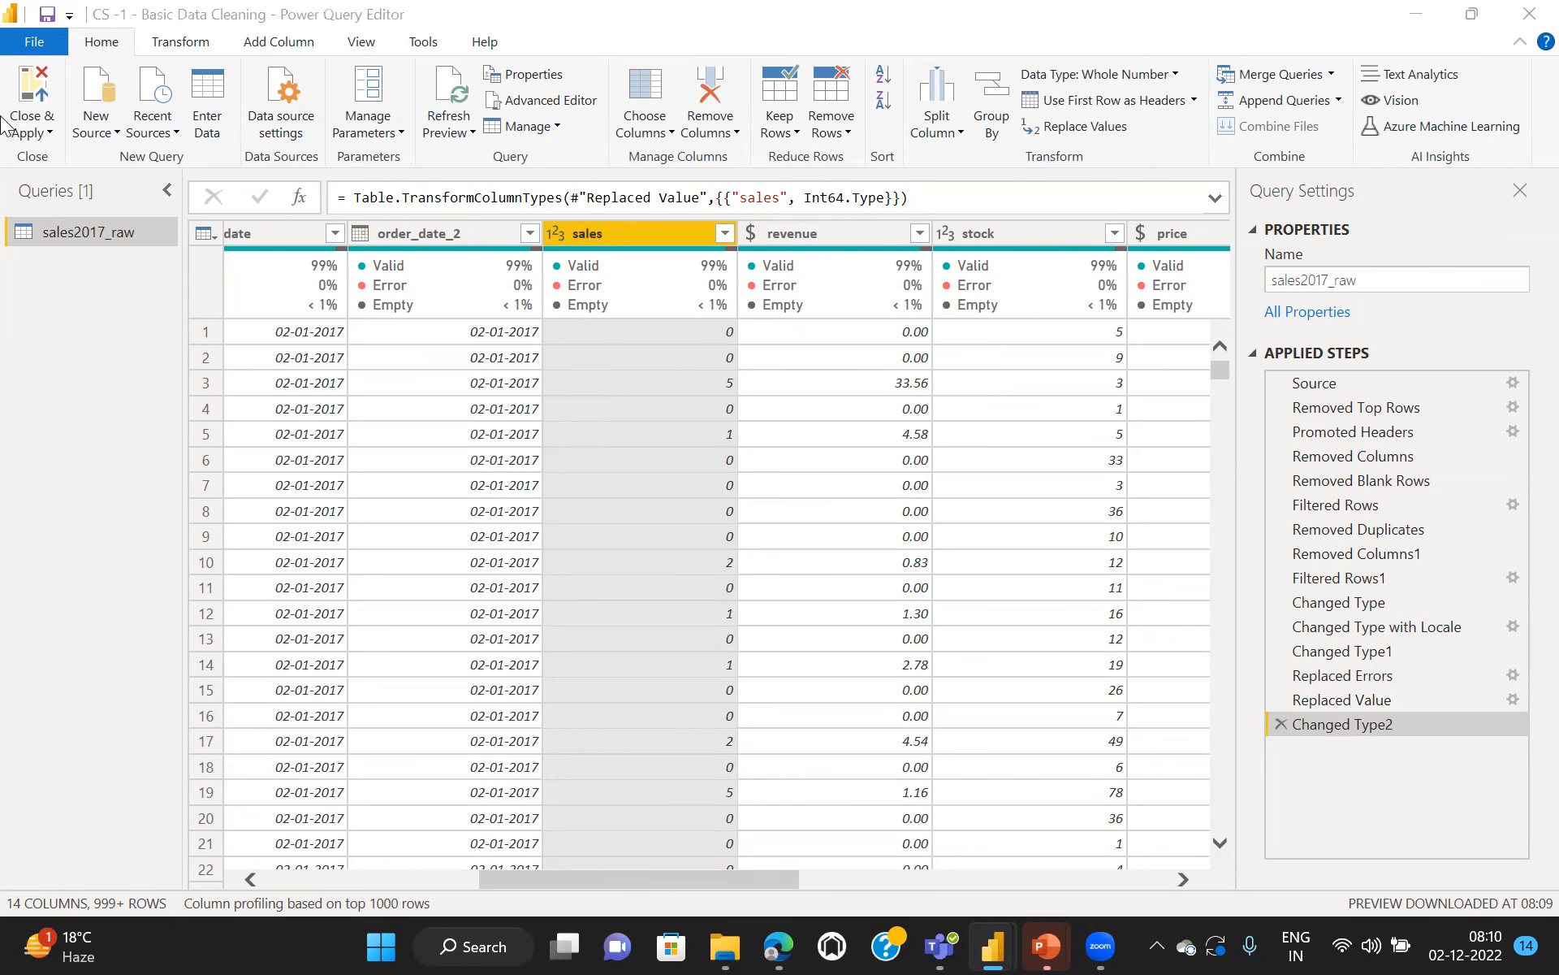
left_click(32, 89)
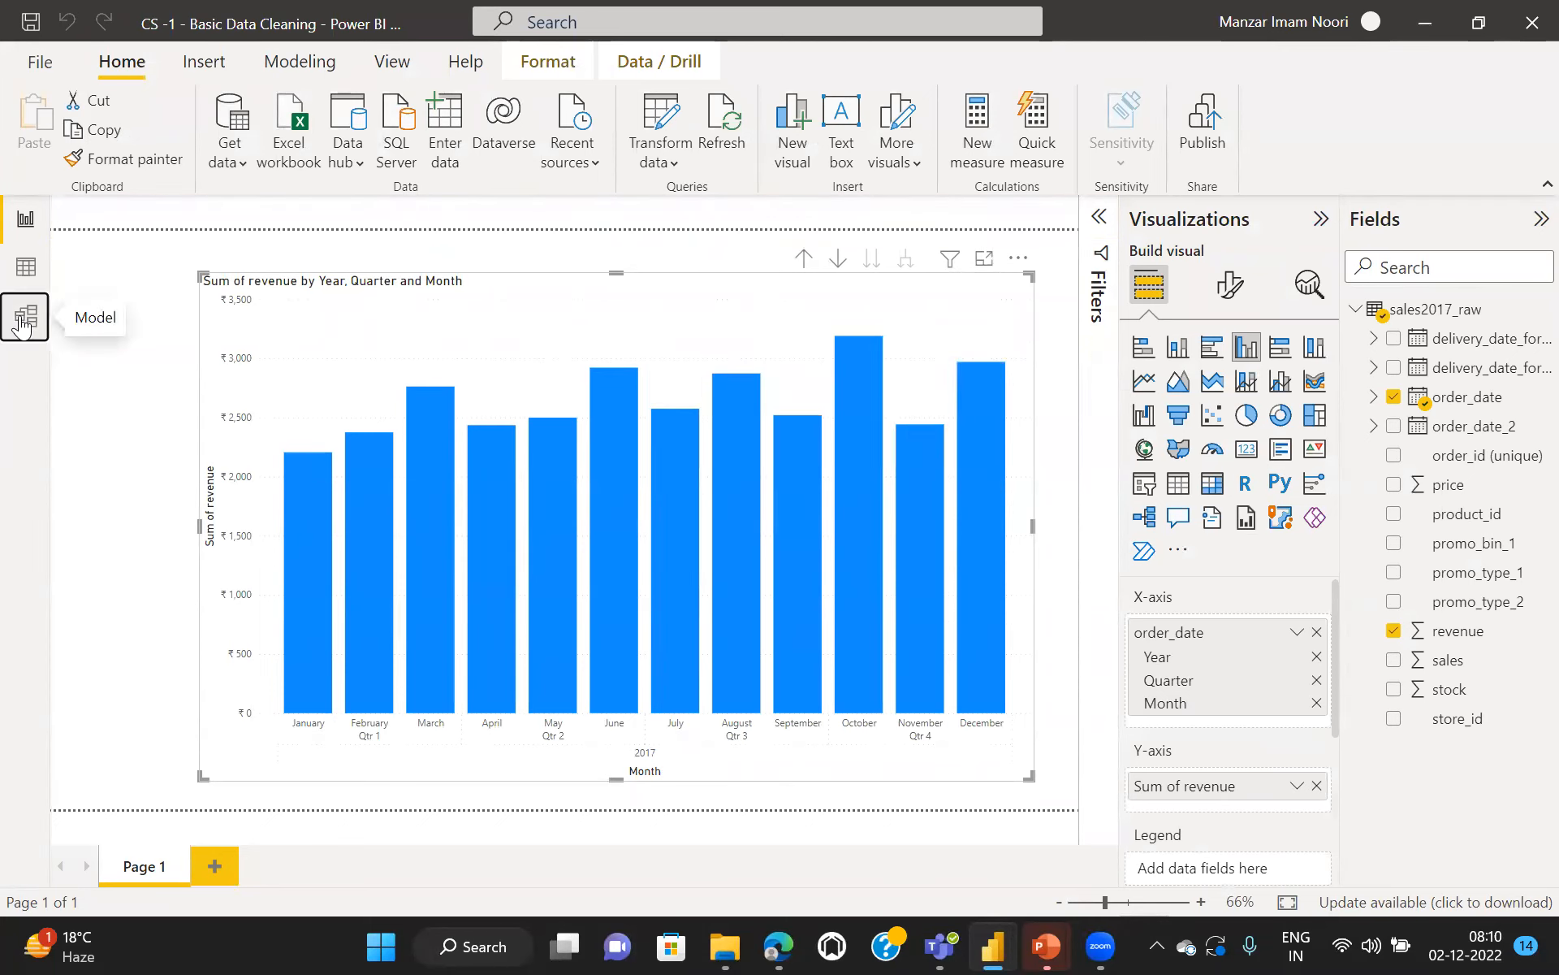
Step: Examine the sales2017_raw table in the model diagram and return to the report page
left_click(25, 318)
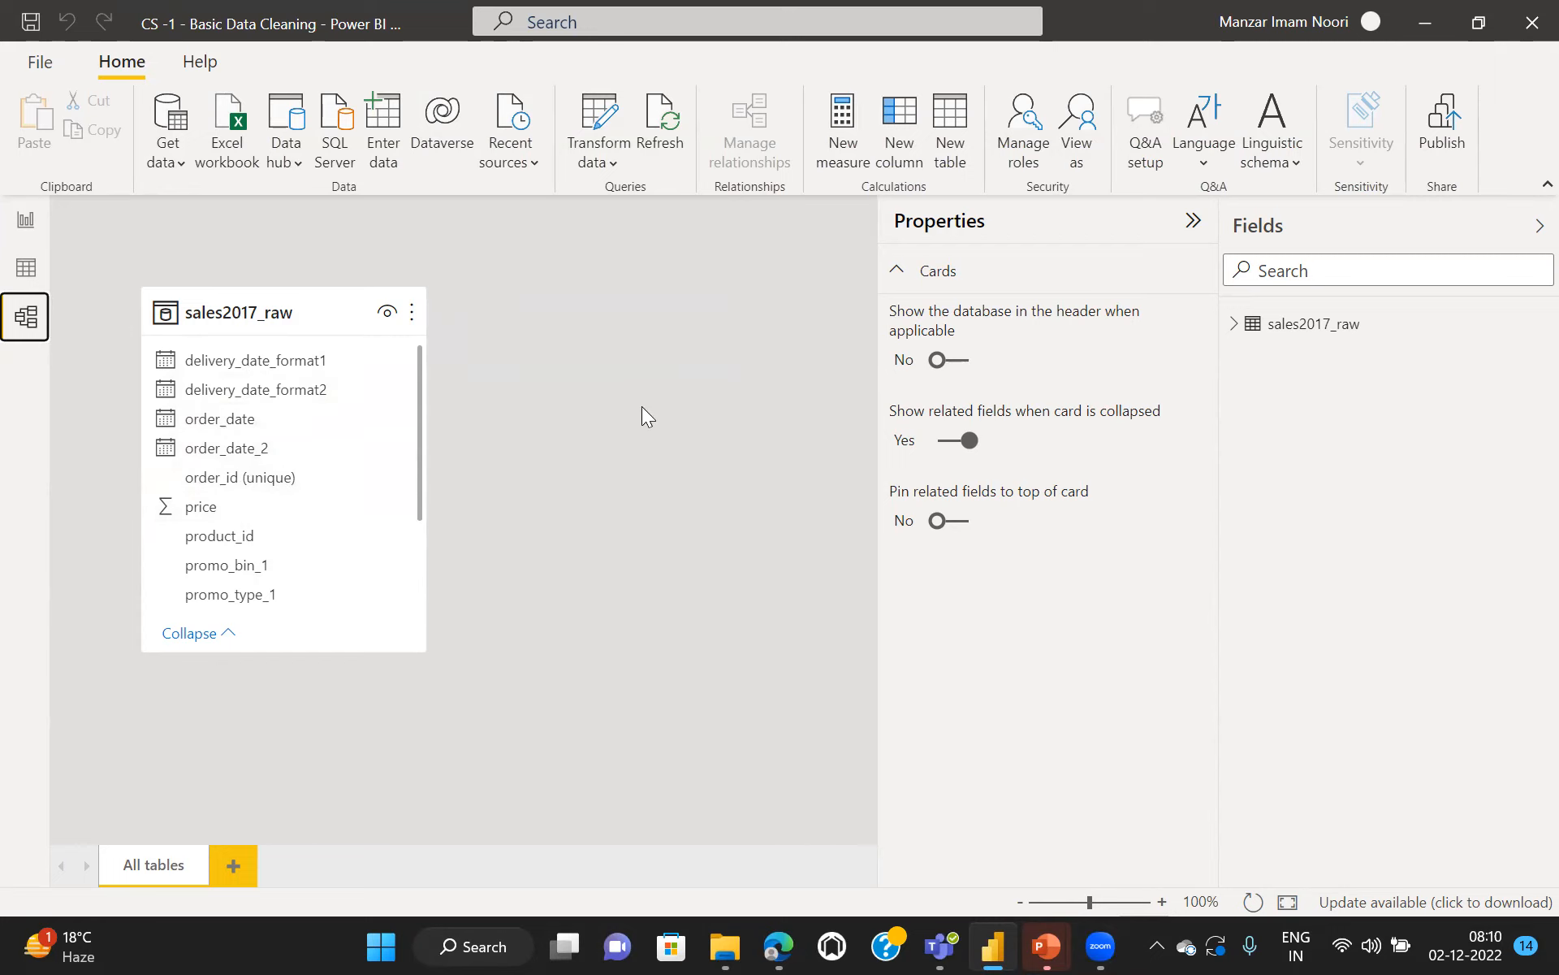
left_click(26, 220)
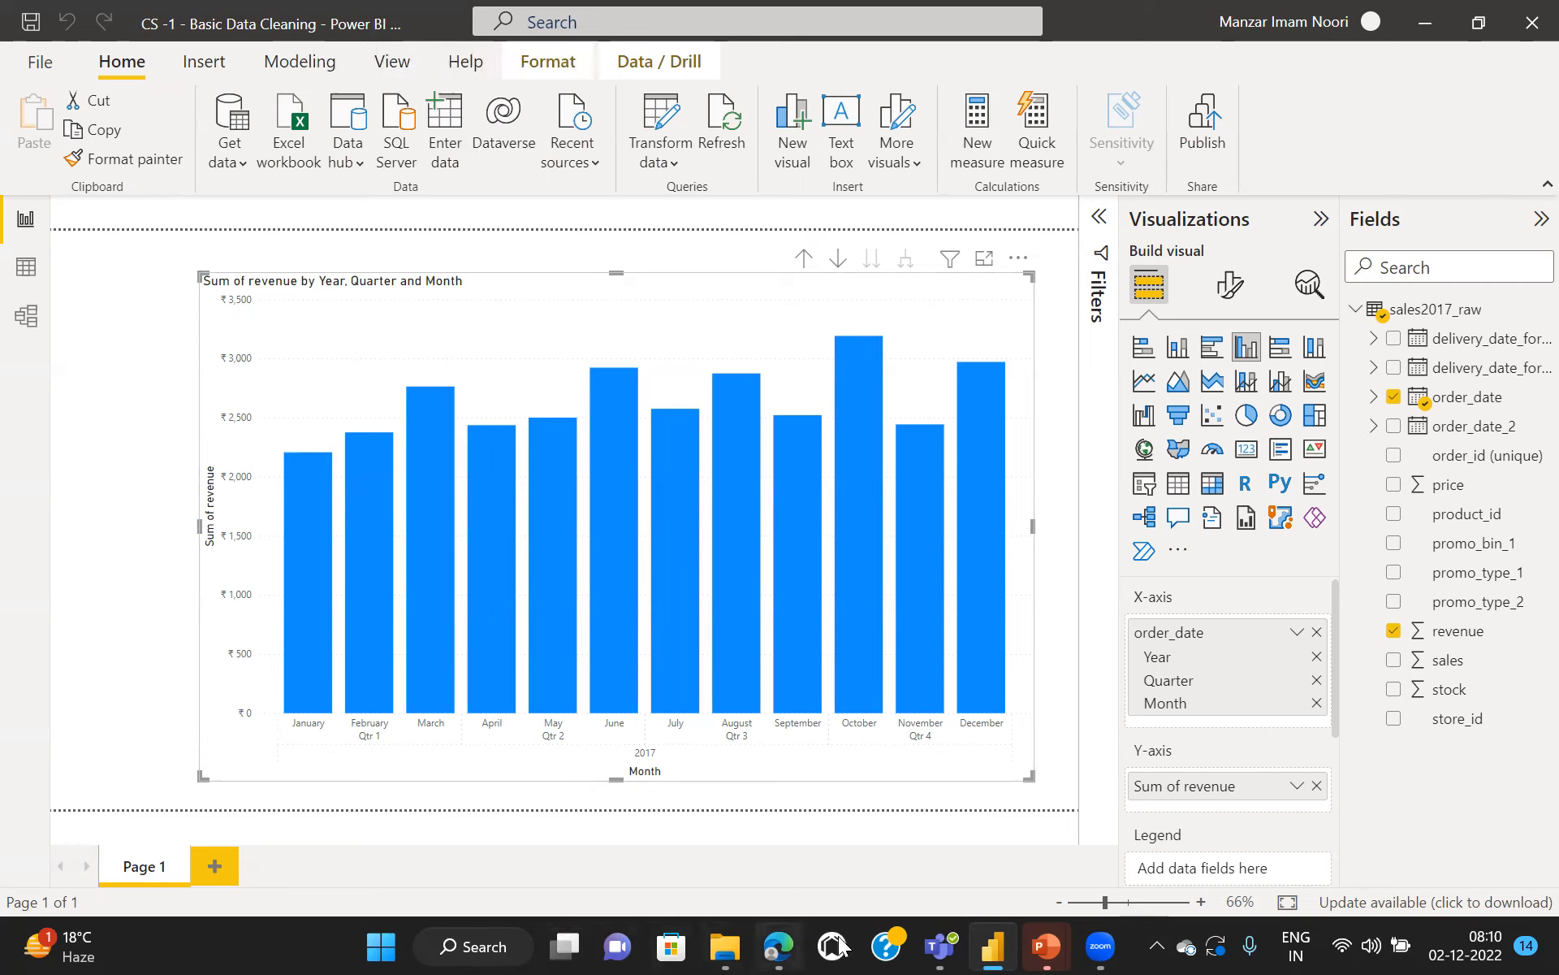
mouse_move(731, 945)
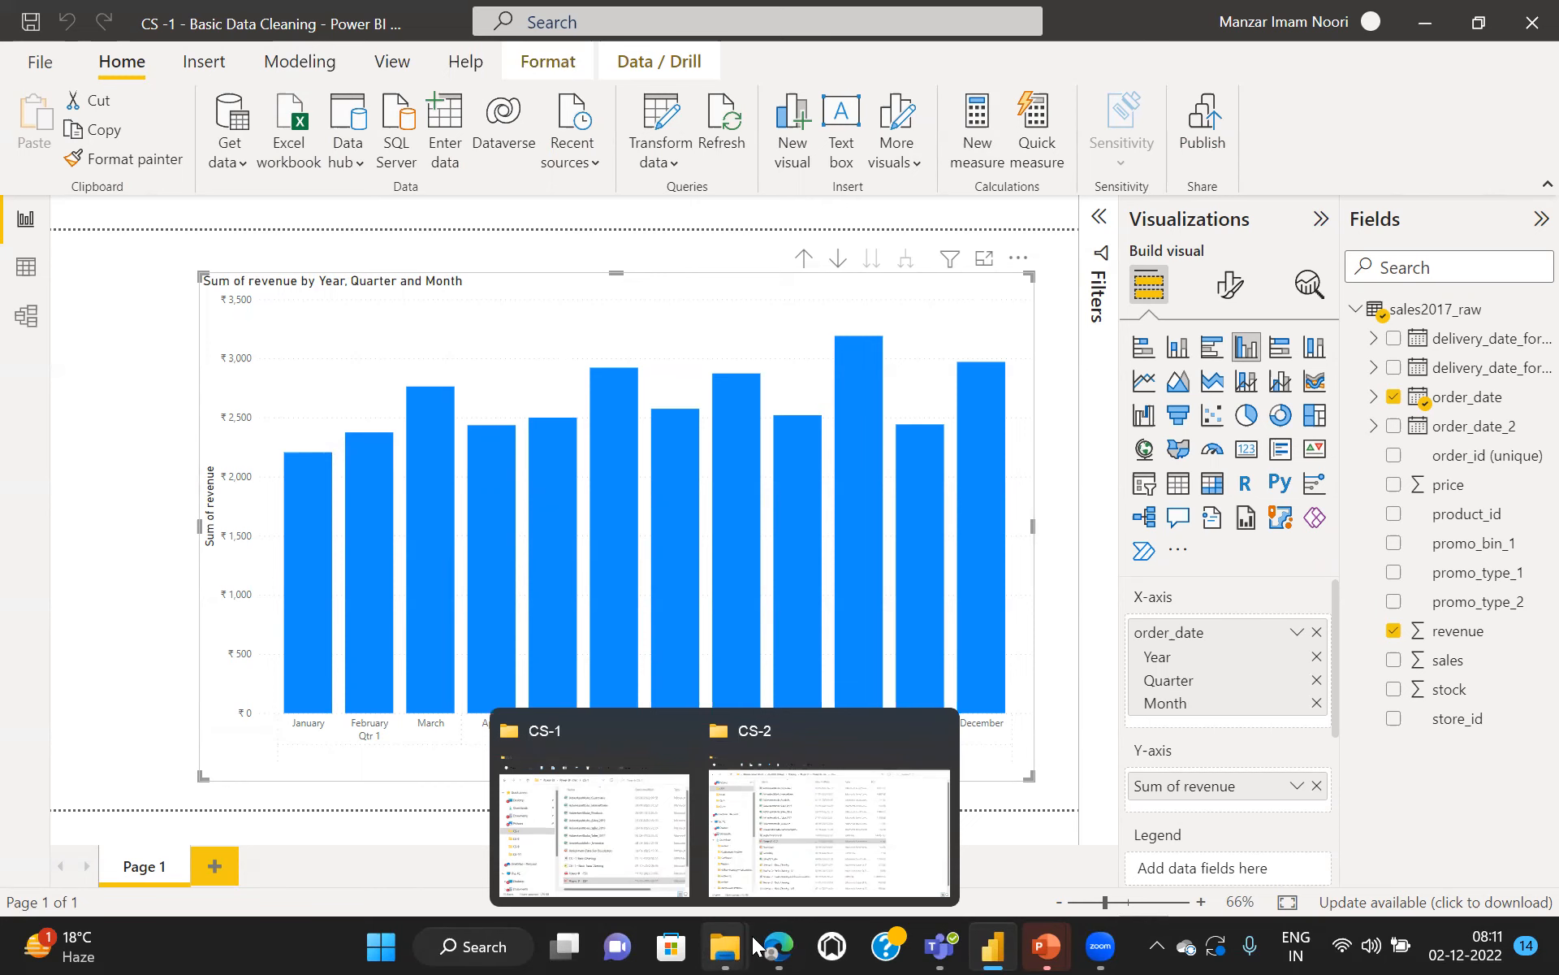
Step: Switch to Edge, search in a new tab for "power desktop download", and open Microsoft's official Power BI Desktop download page
left_click(779, 946)
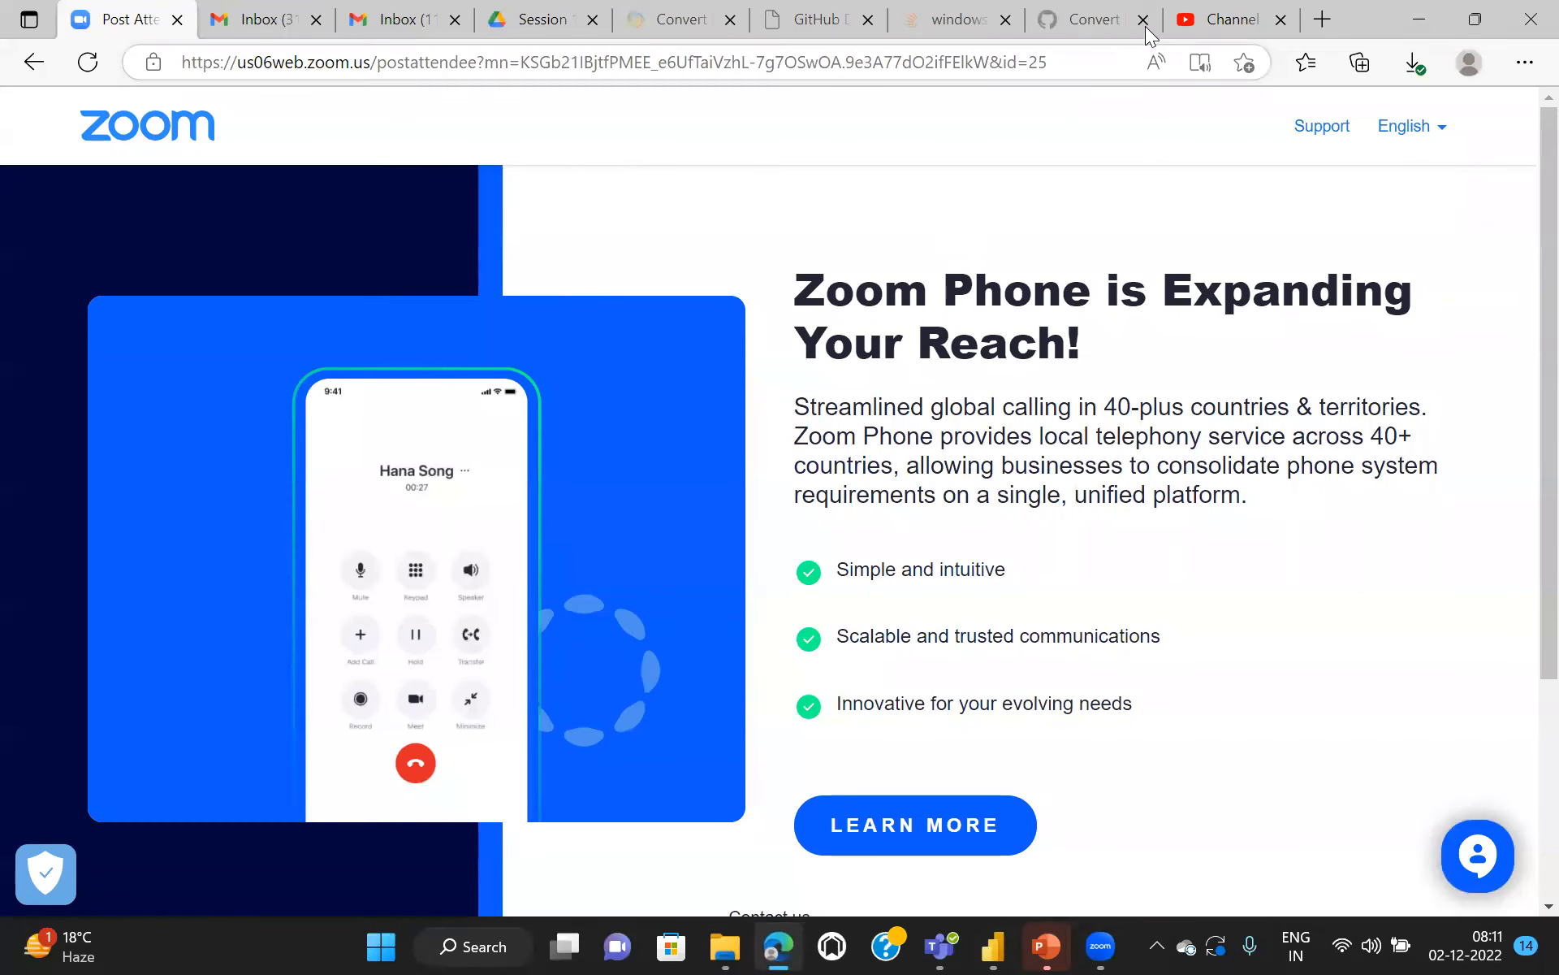
left_click(1326, 19)
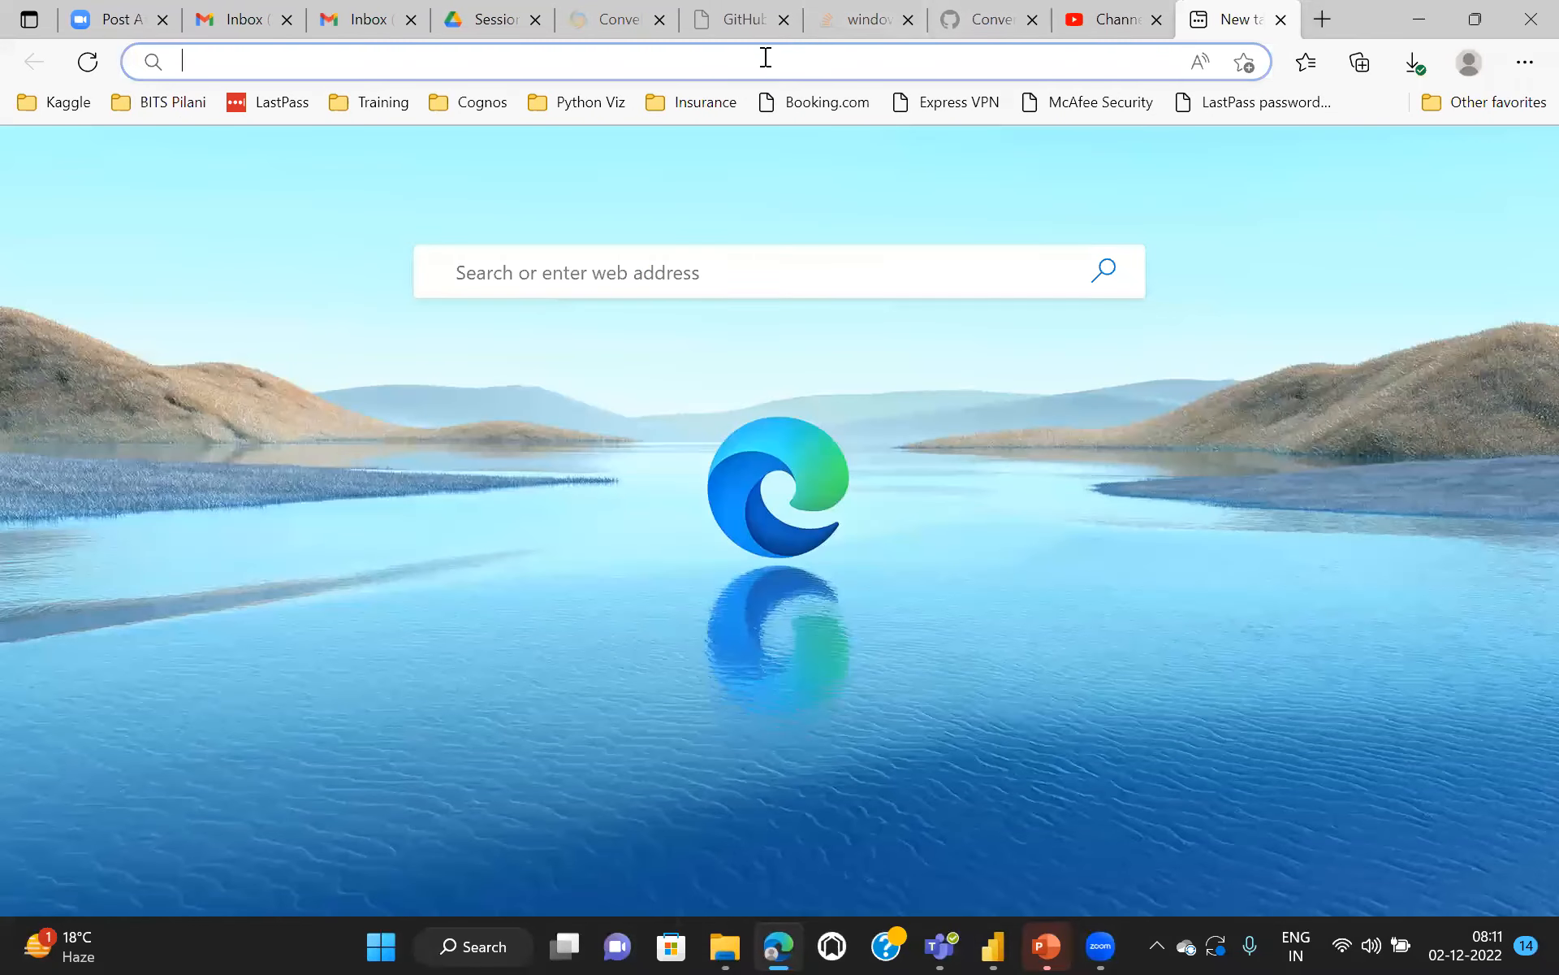
left_click(706, 63)
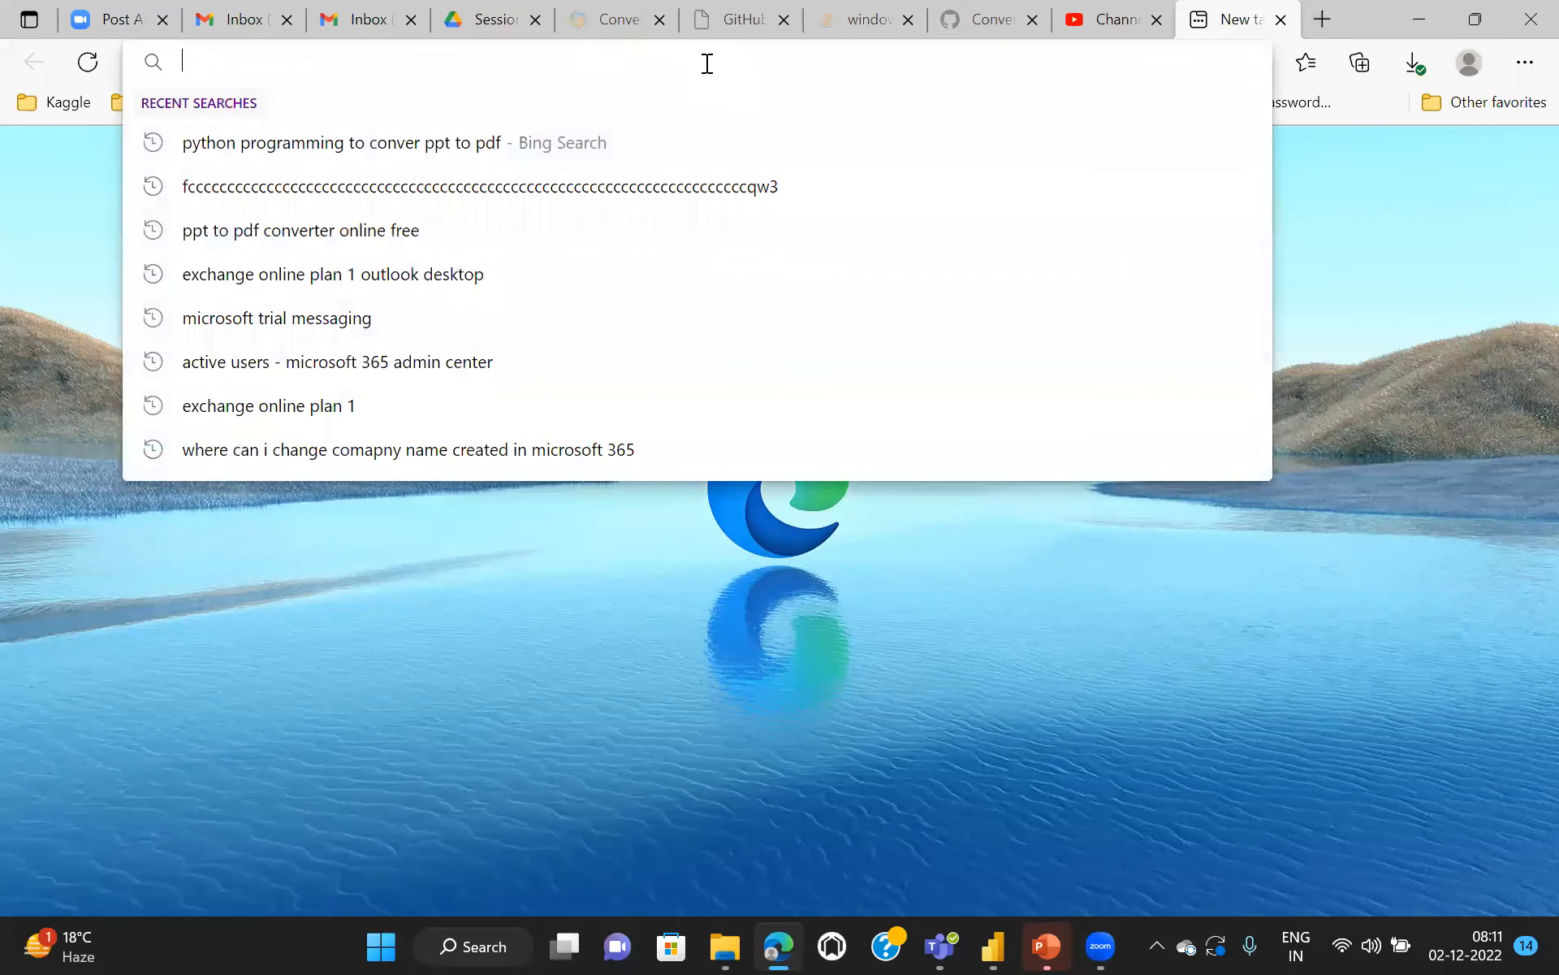
type("power")
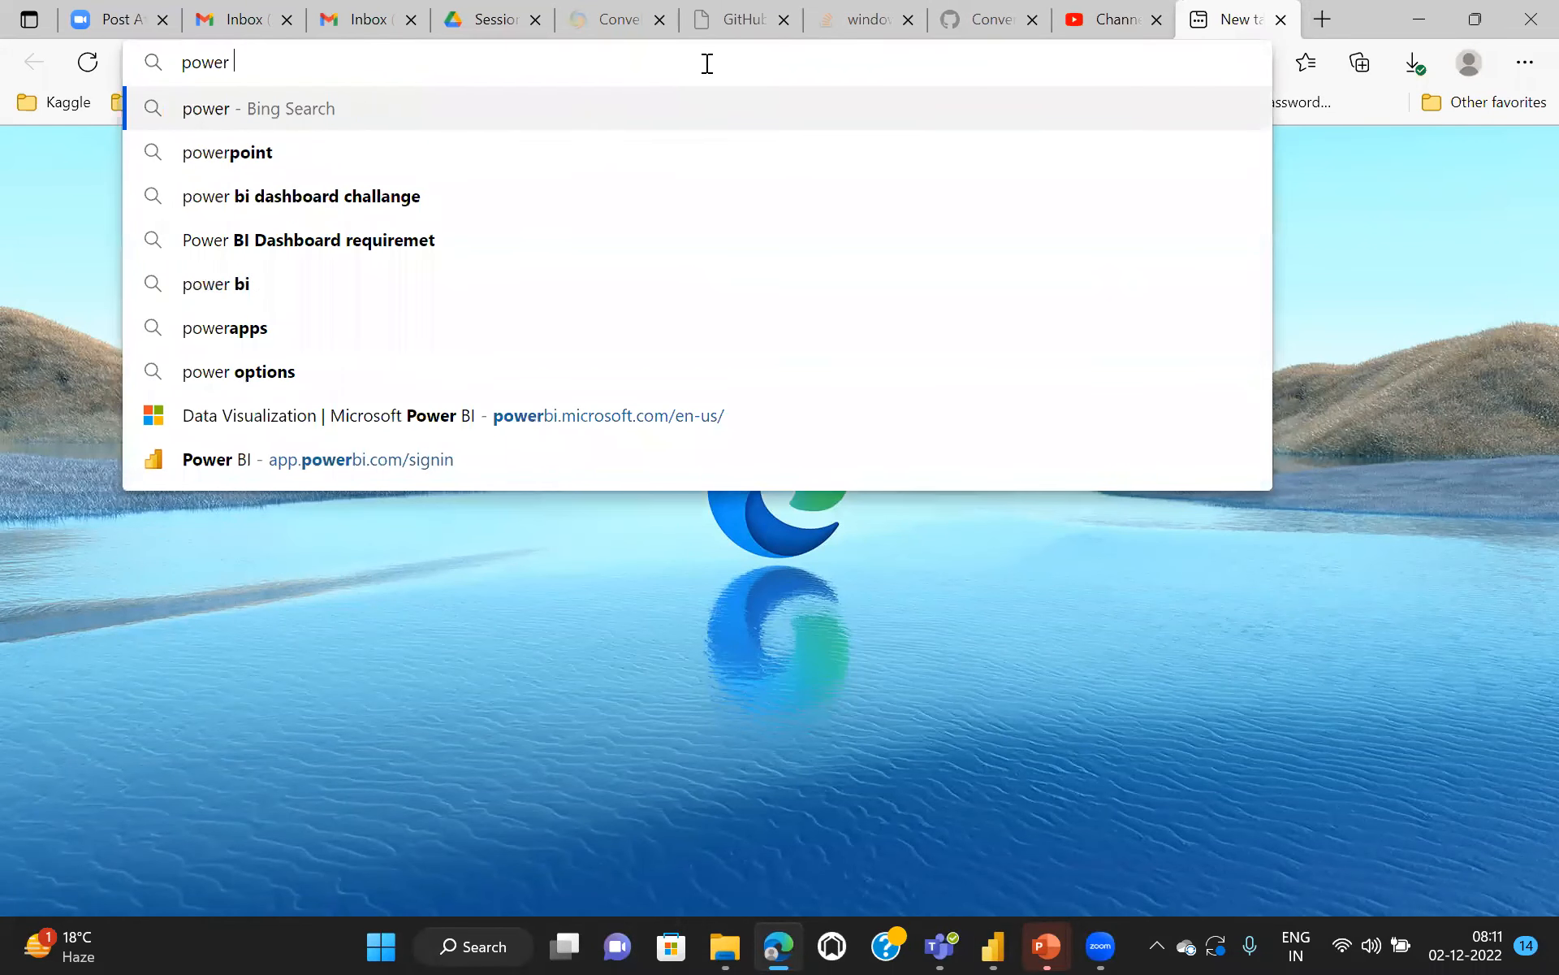
type("sktop")
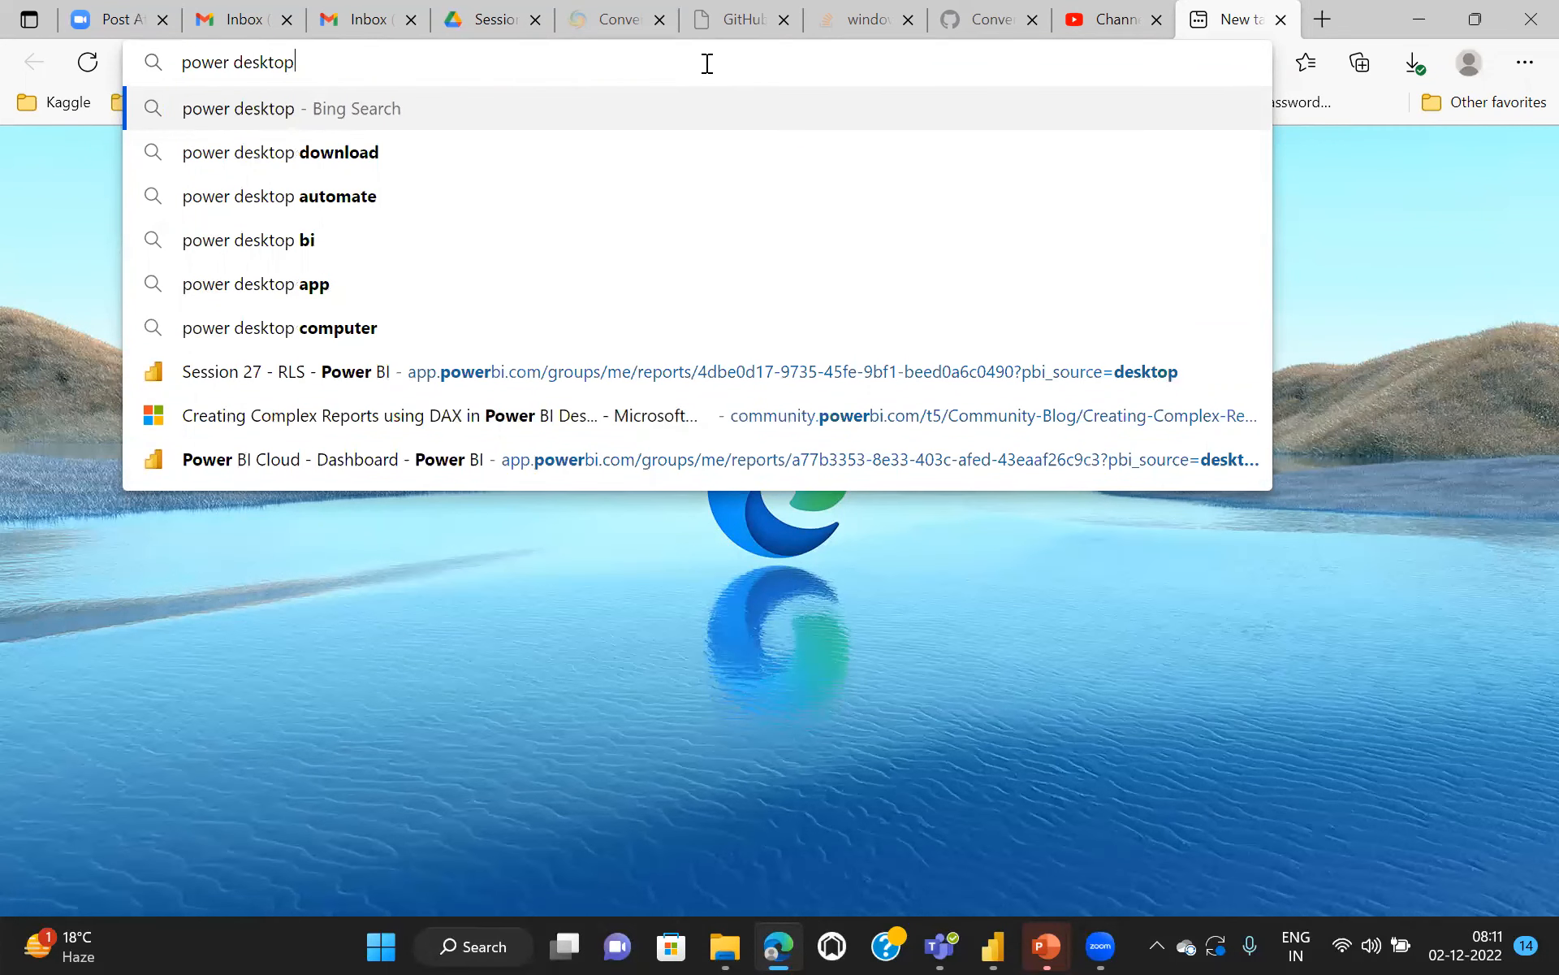
left_click(320, 153)
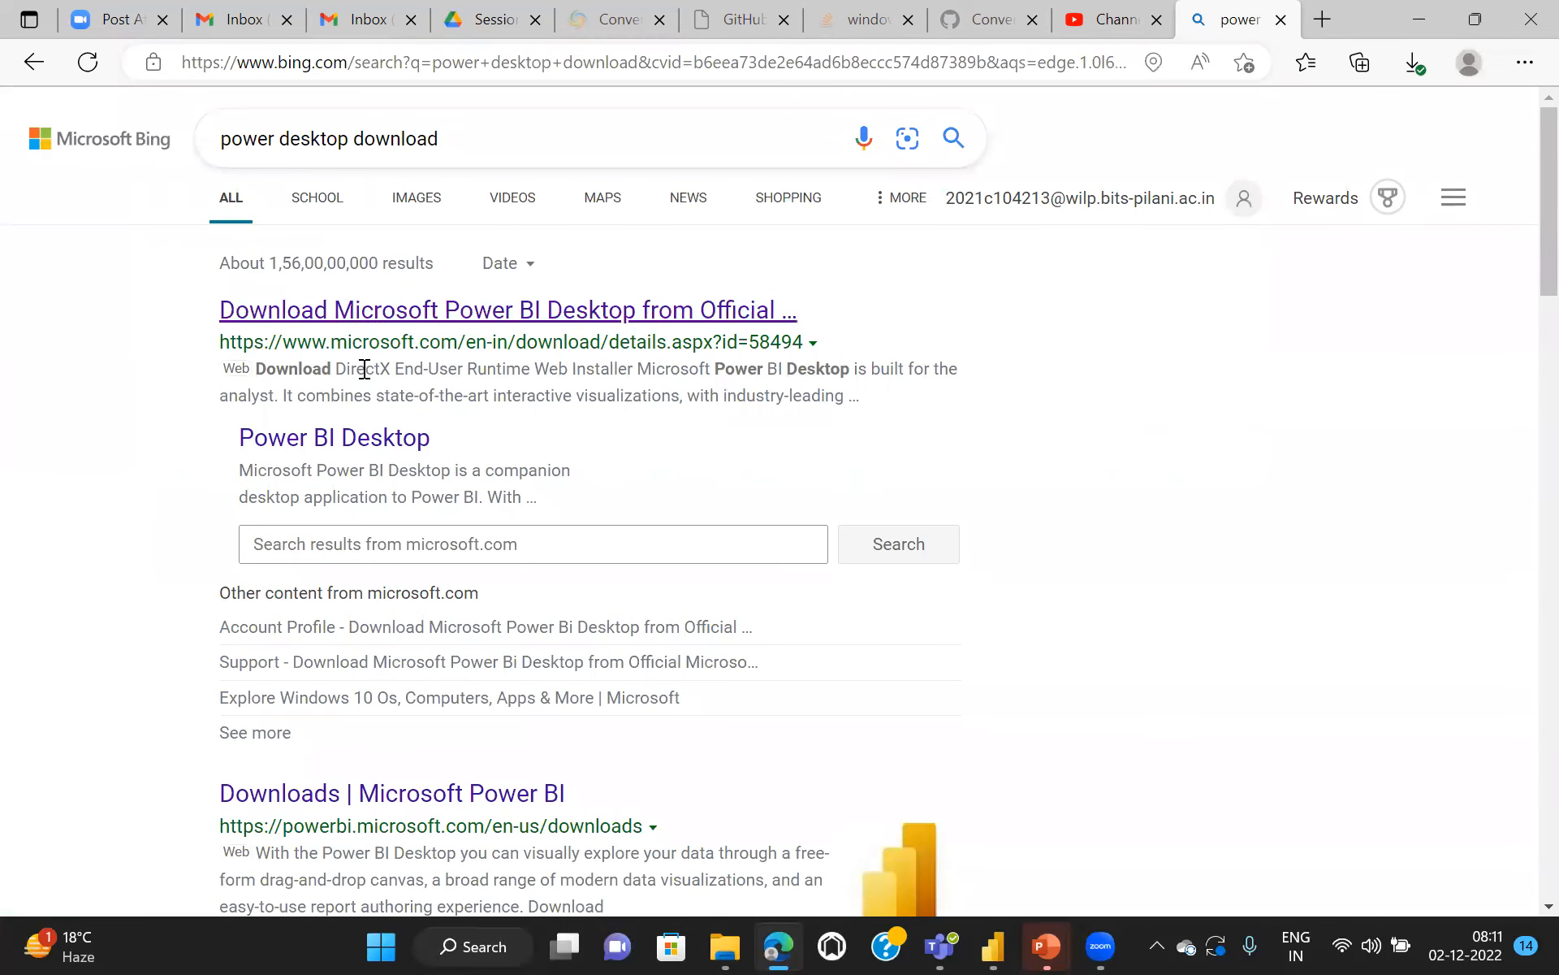
left_click(516, 312)
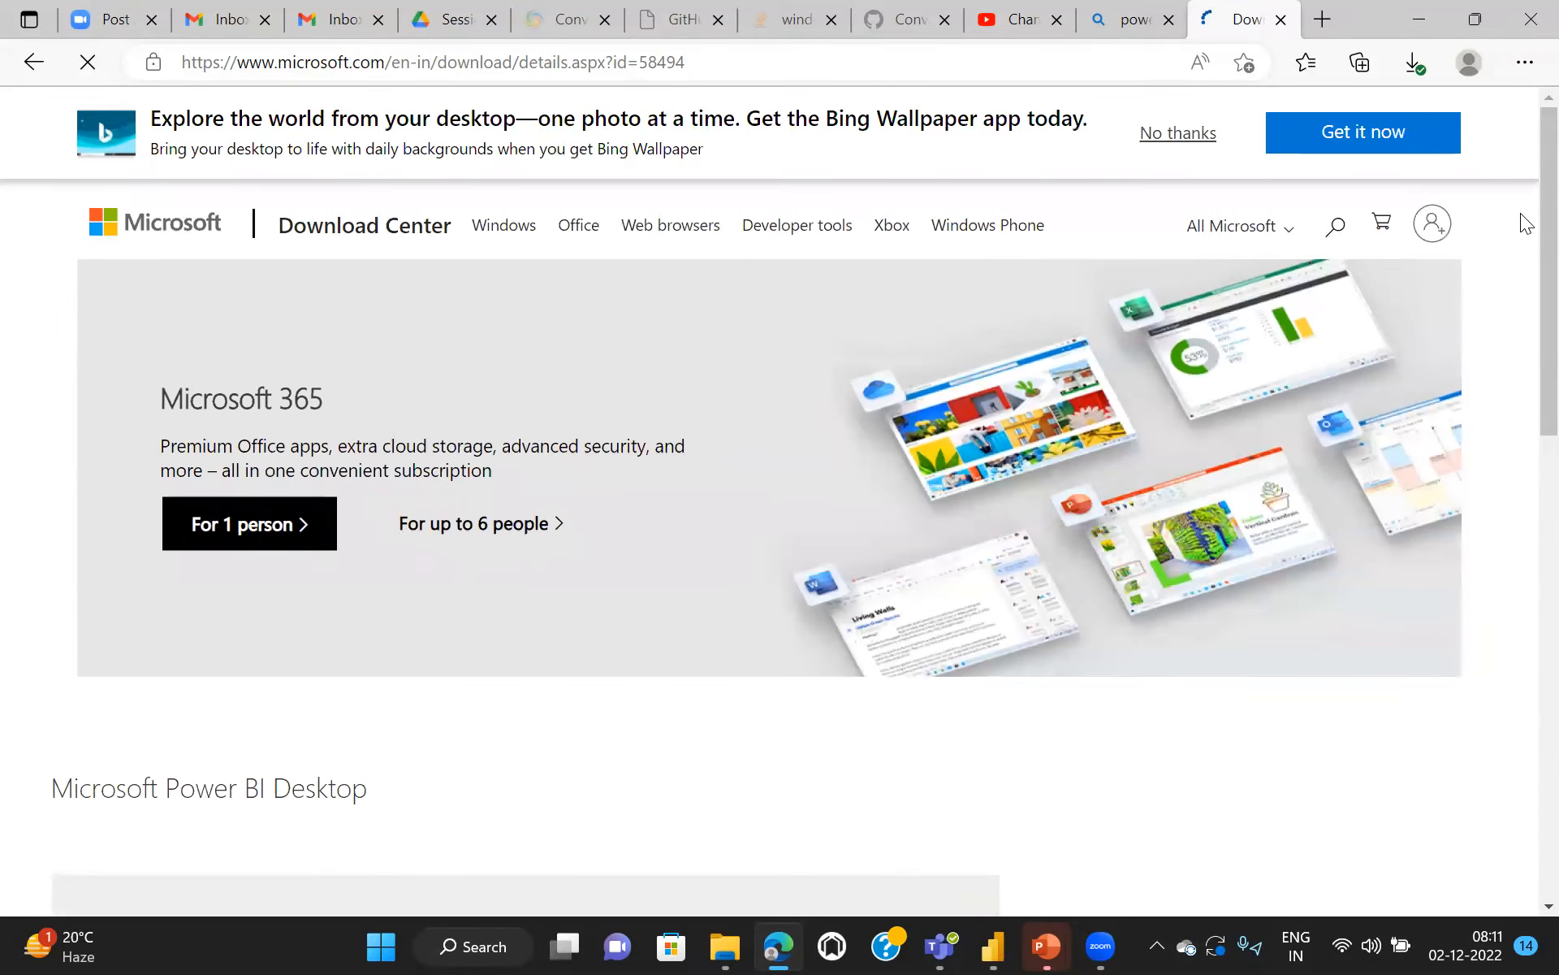
Step: Examine the Power BI Desktop download section, its language choices, and the page's web address
scroll(1522, 243, "down", 2)
scroll(1522, 325, "down", 3)
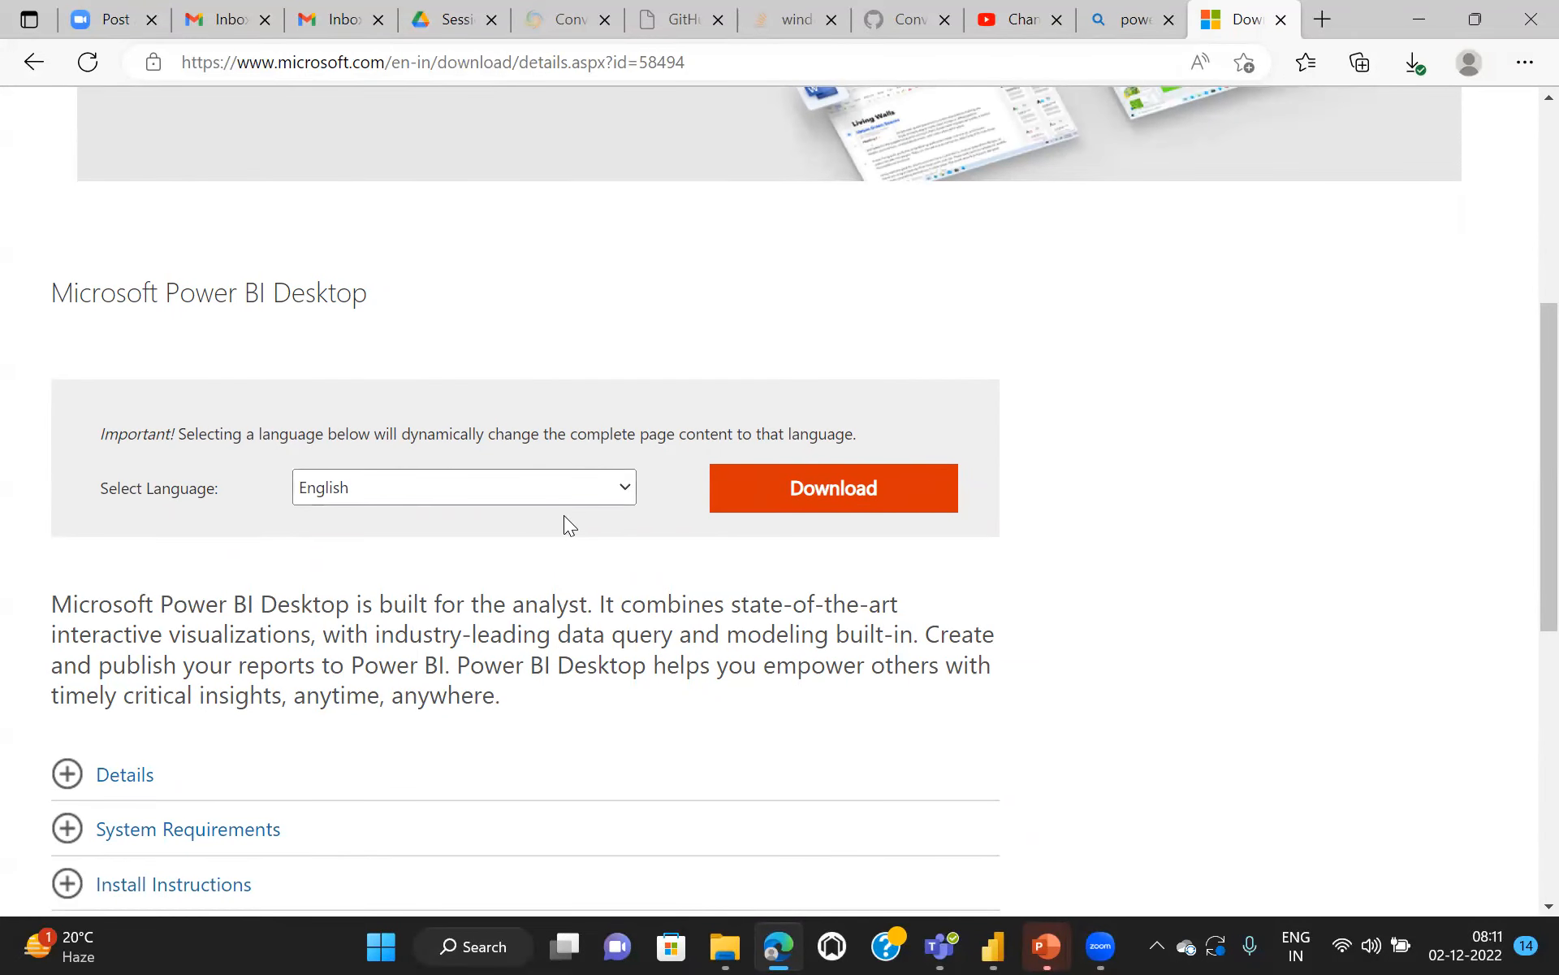
left_click(626, 492)
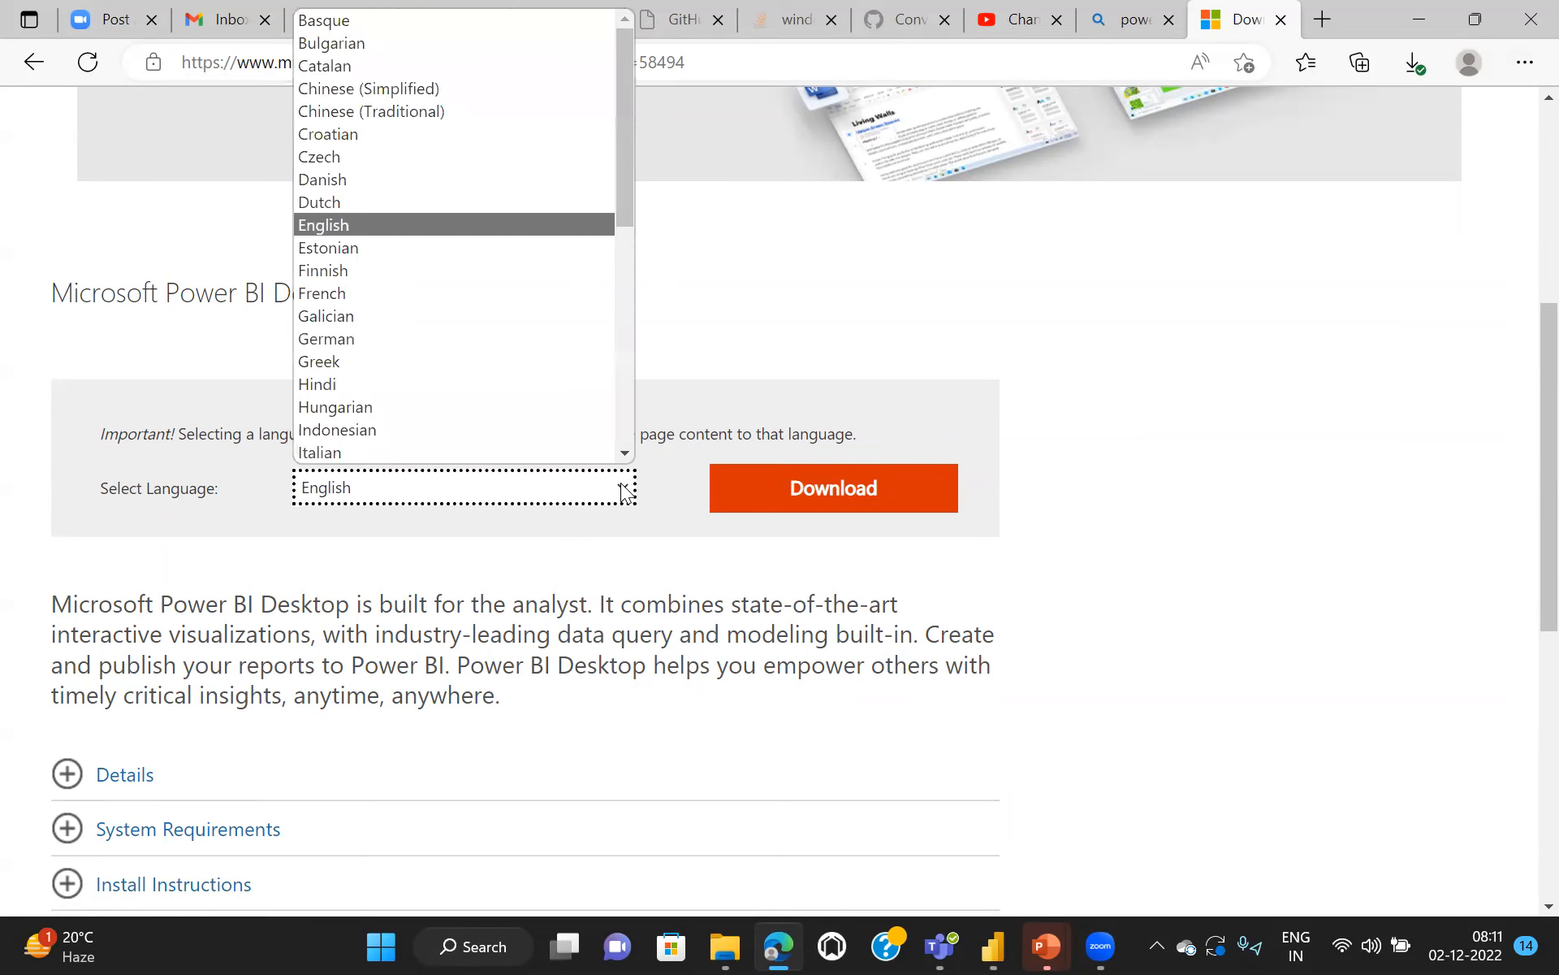
left_click(1103, 539)
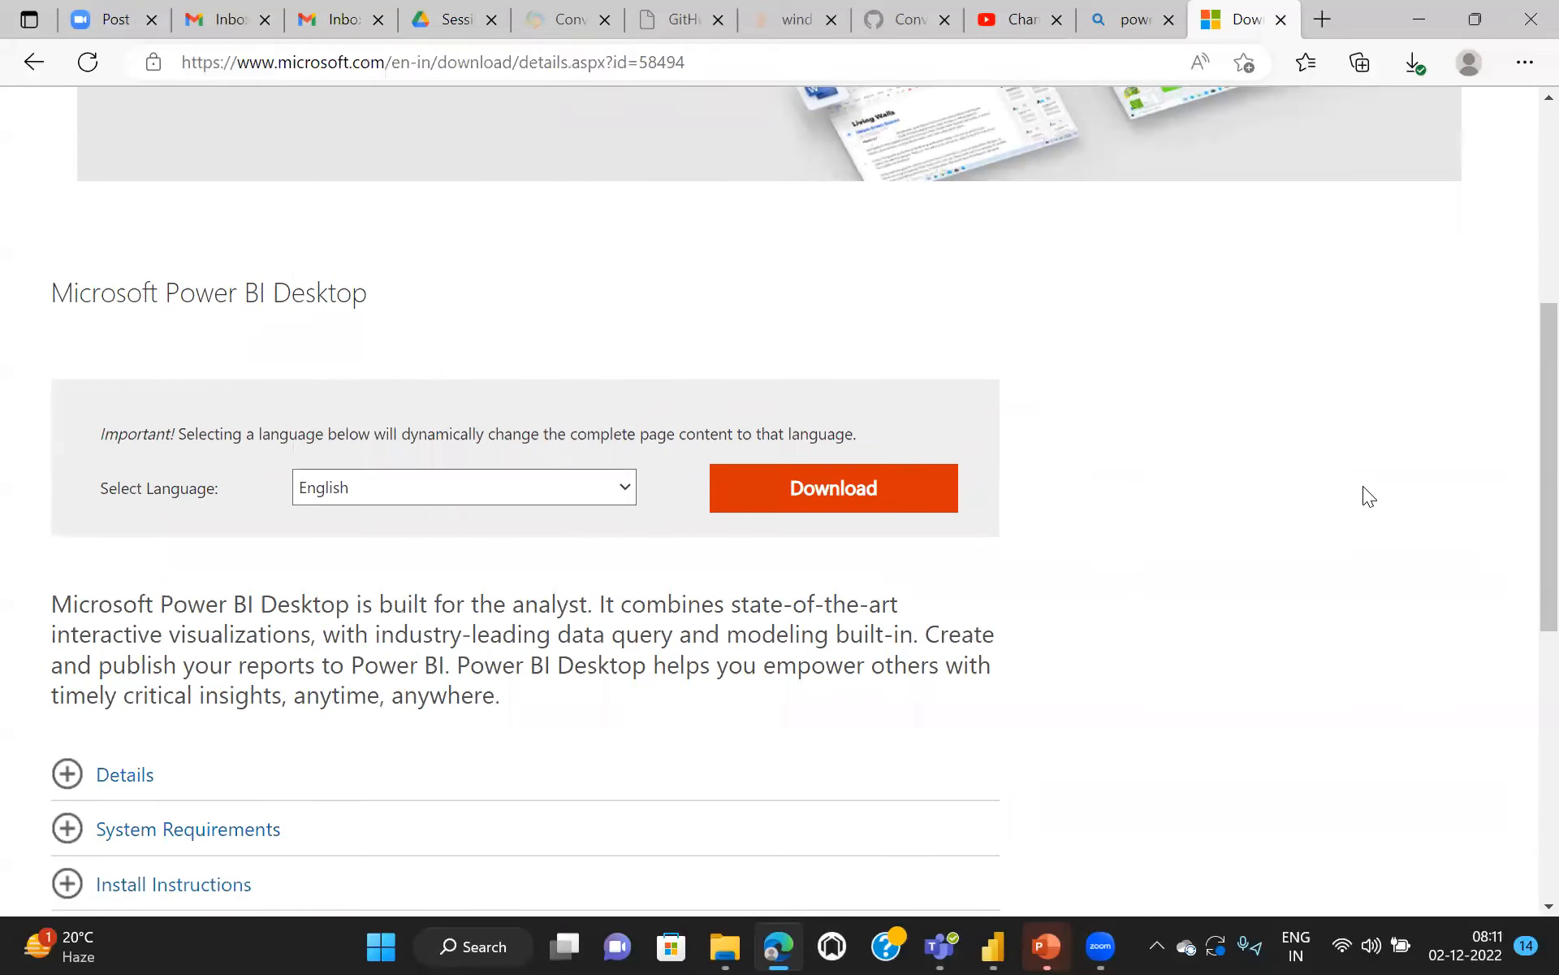
left_click_drag(1522, 418, 1521, 184)
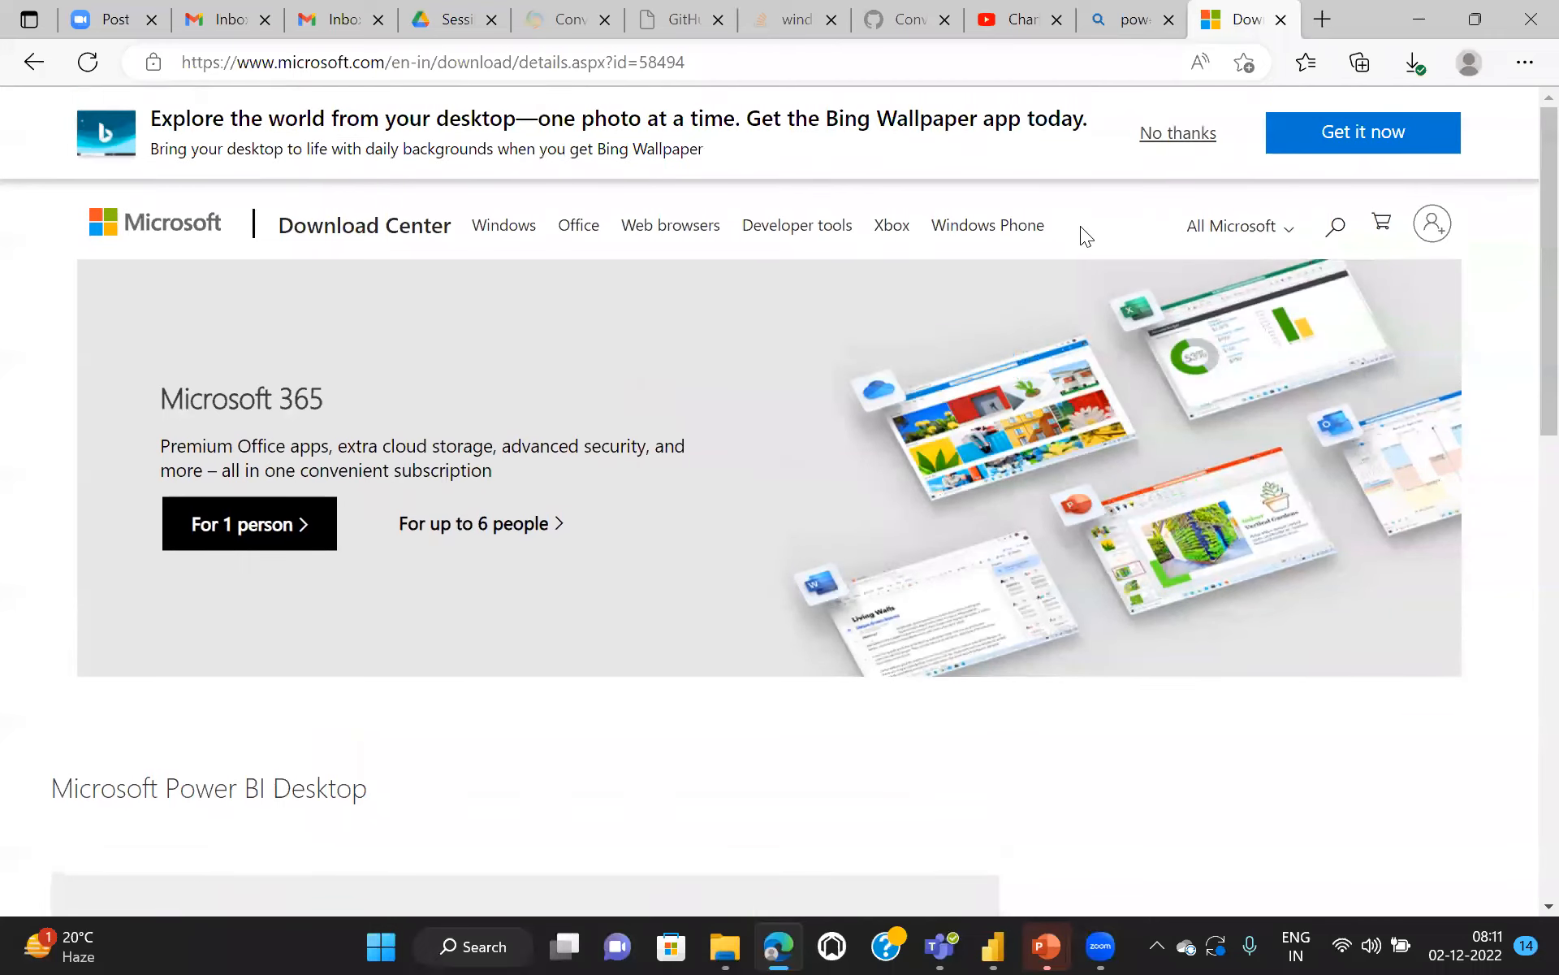
left_click(382, 62)
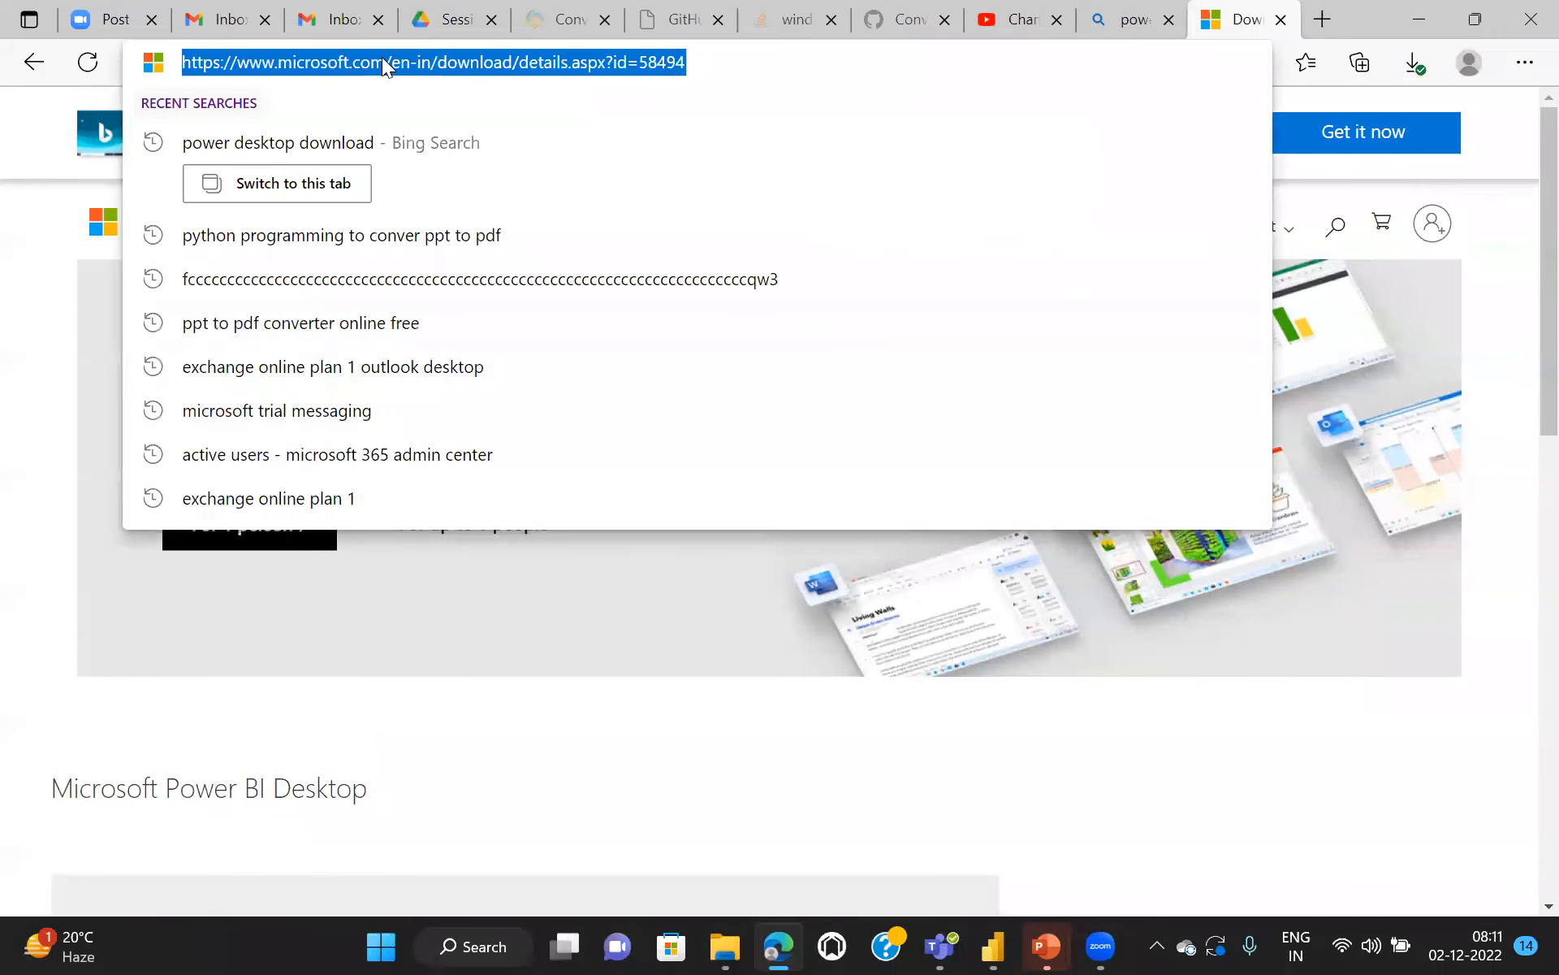
left_click(382, 61)
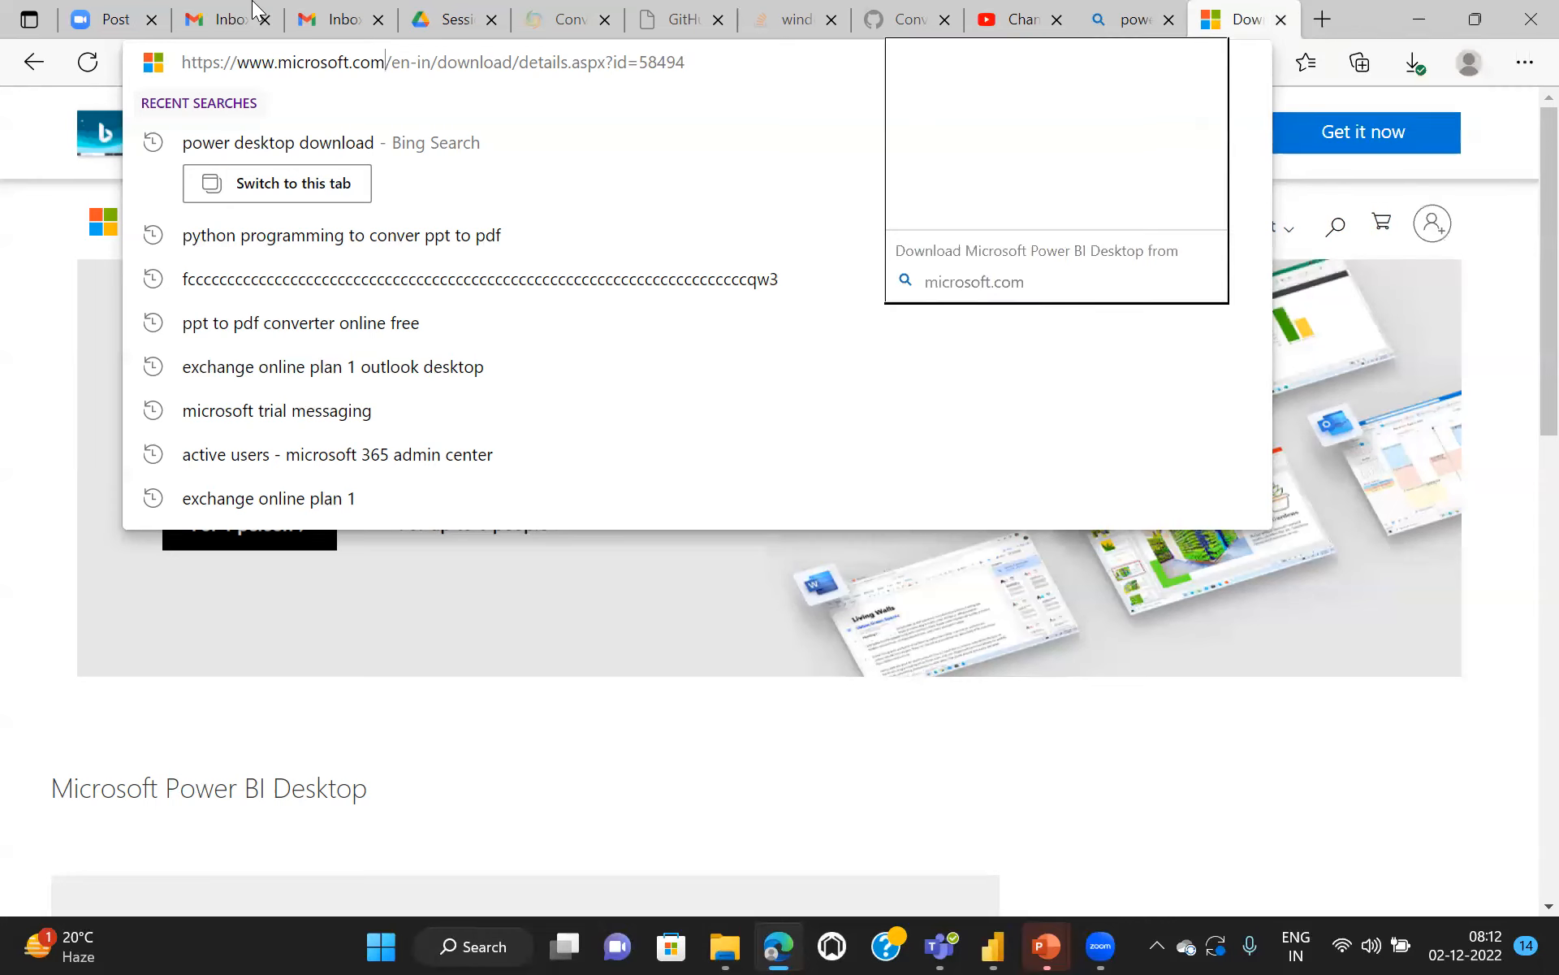
Step: Examine the sharing details and uploaded files of the Session 1 folder in Google Drive
left_click(439, 18)
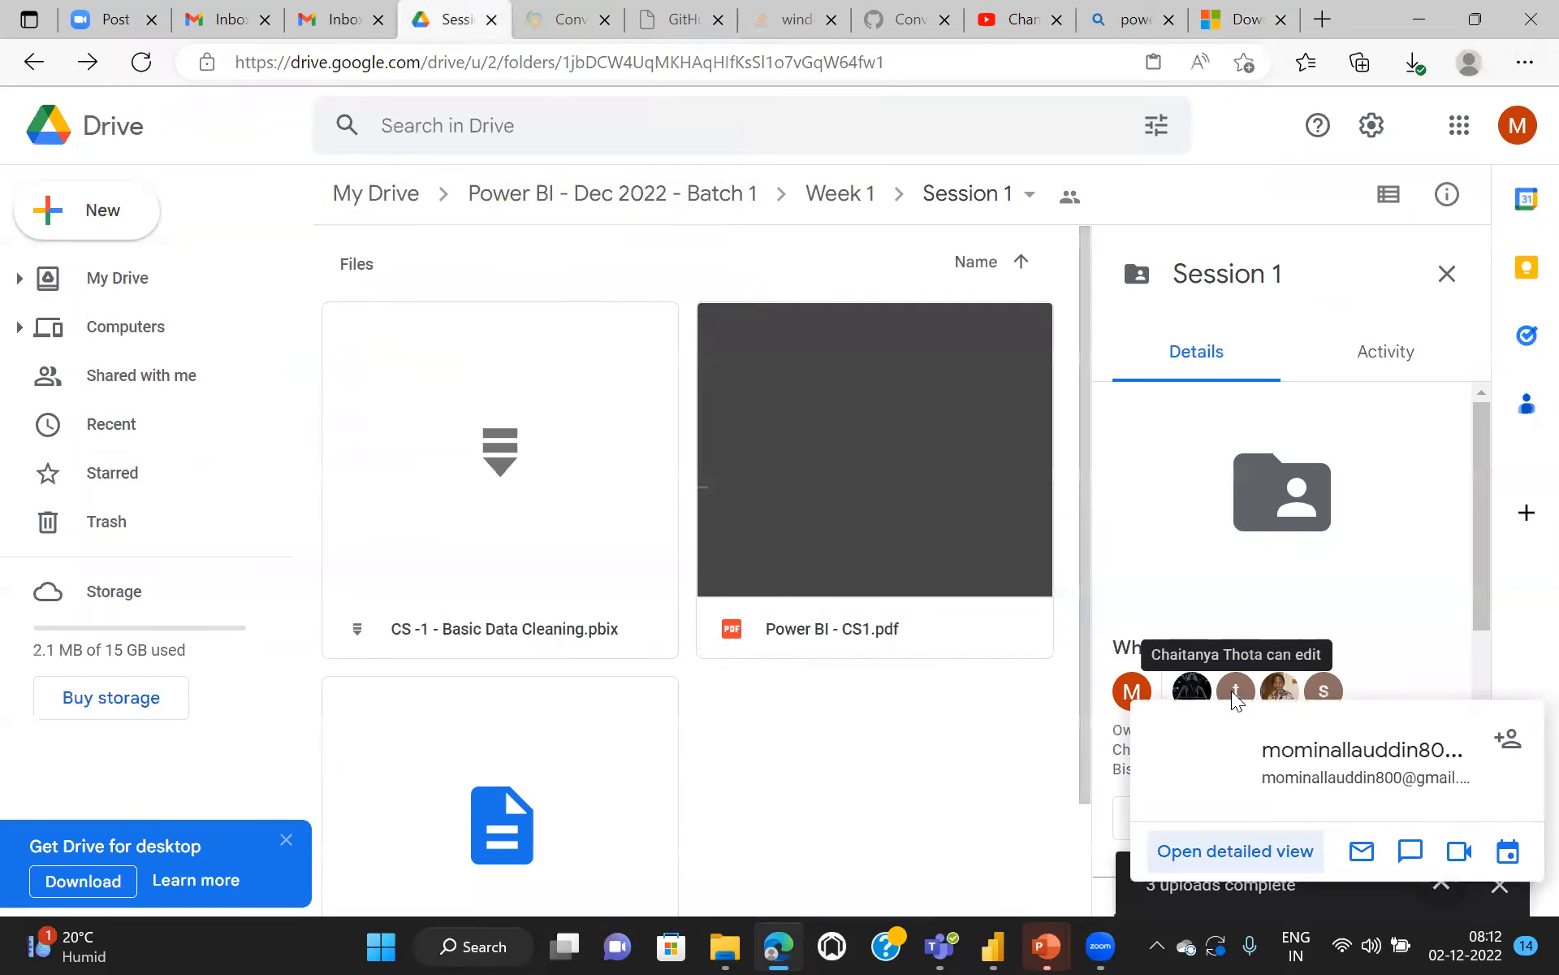
mouse_move(1298, 690)
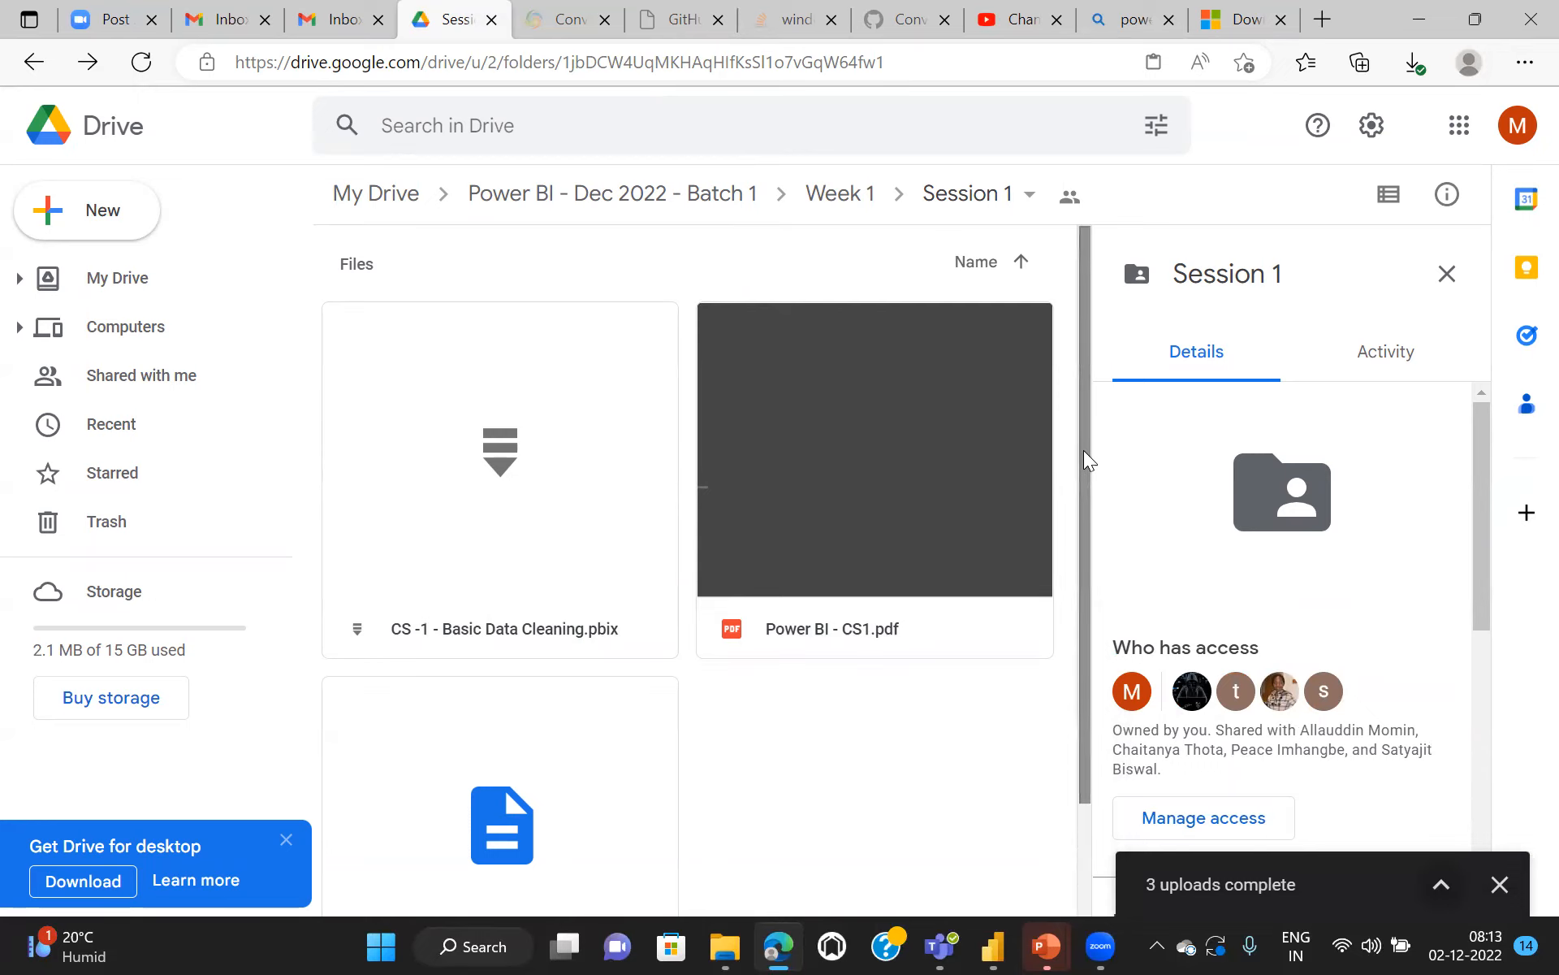
mouse_move(1083, 450)
left_mouse_down()
mouse_move(1085, 530)
mouse_move(1076, 419)
left_mouse_up()
left_click_drag(1083, 437, 1087, 631)
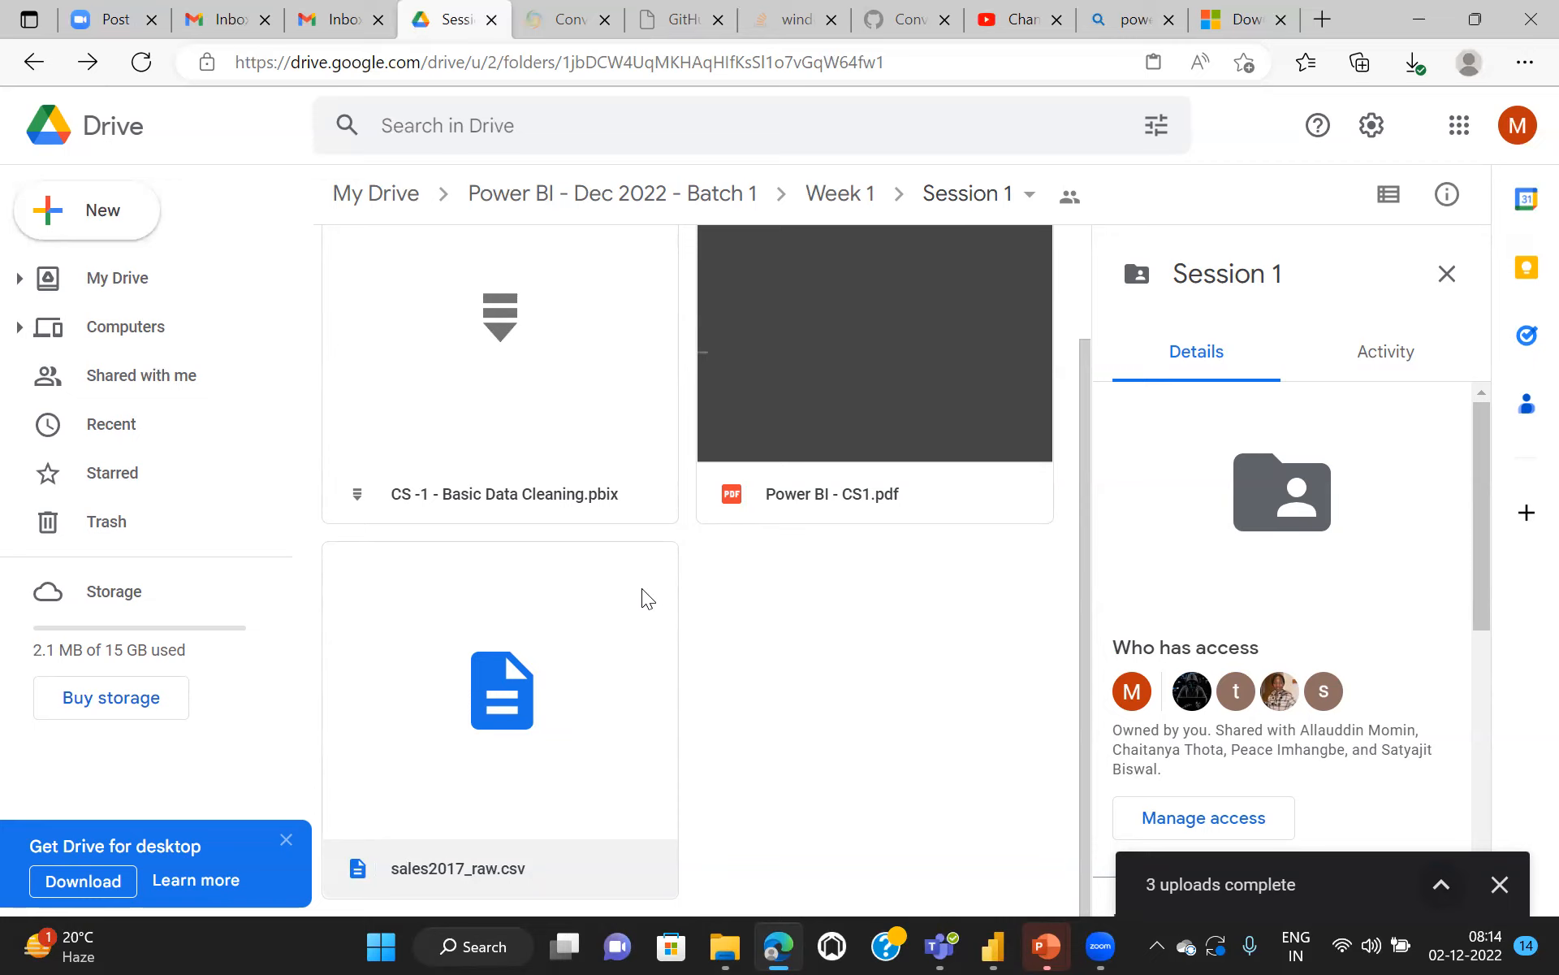
scroll(791, 650, "up", 1)
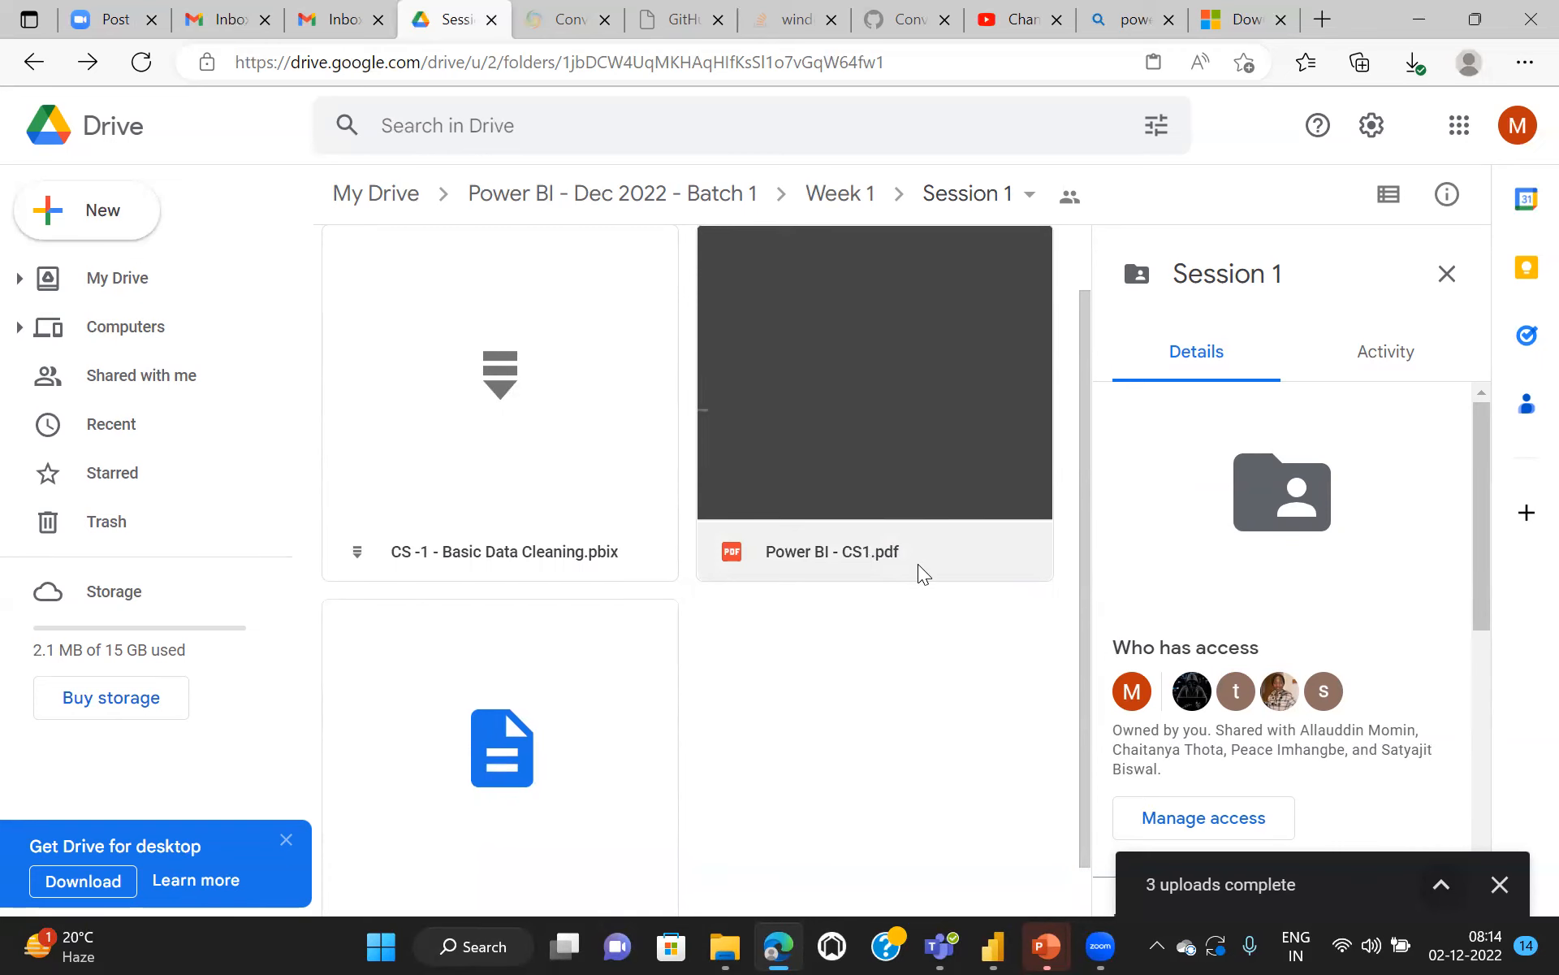
Step: Review the Basic Data Cleaning slide of the Power BI - CS1 presentation in PowerPoint and return to Google Drive
mouse_move(1048, 945)
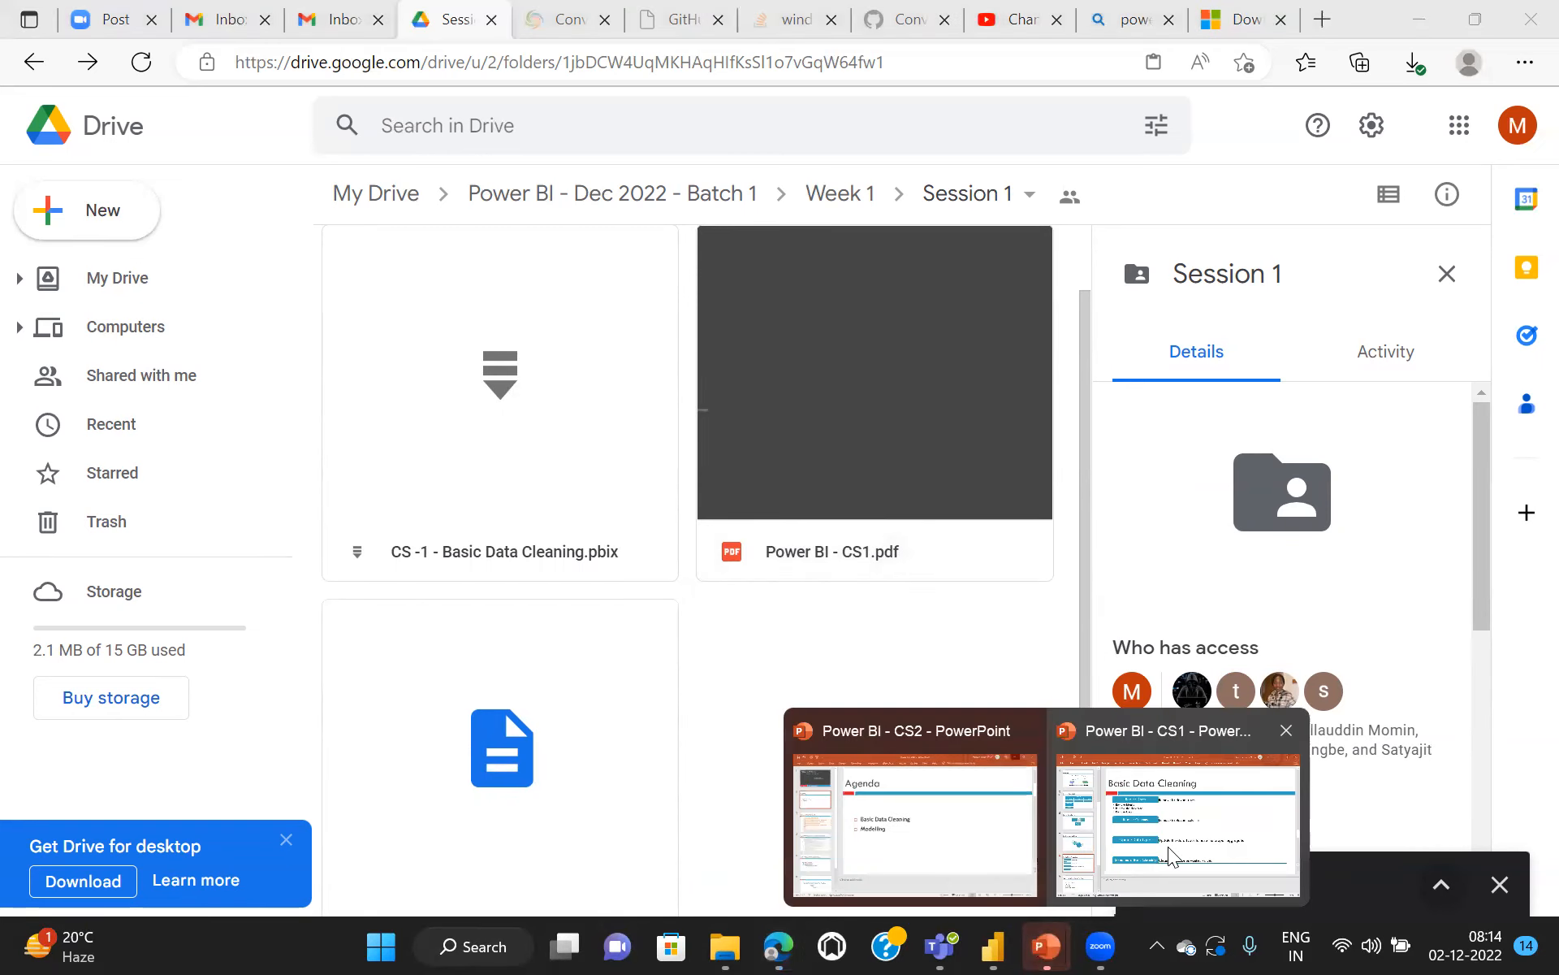
left_click(1168, 846)
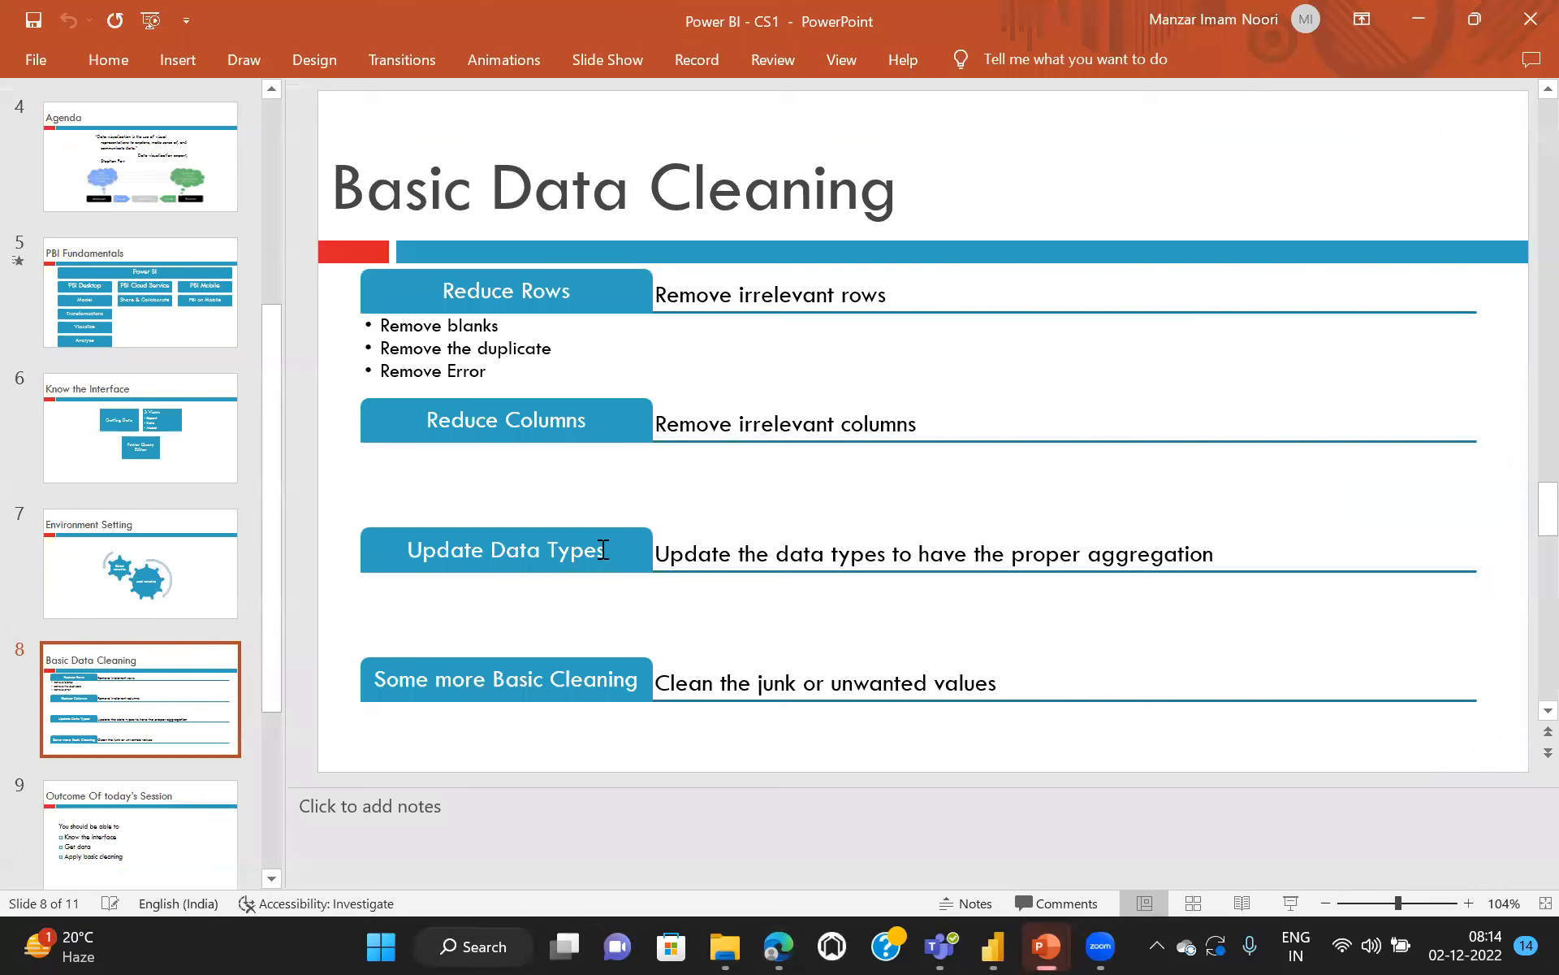
left_click(1420, 18)
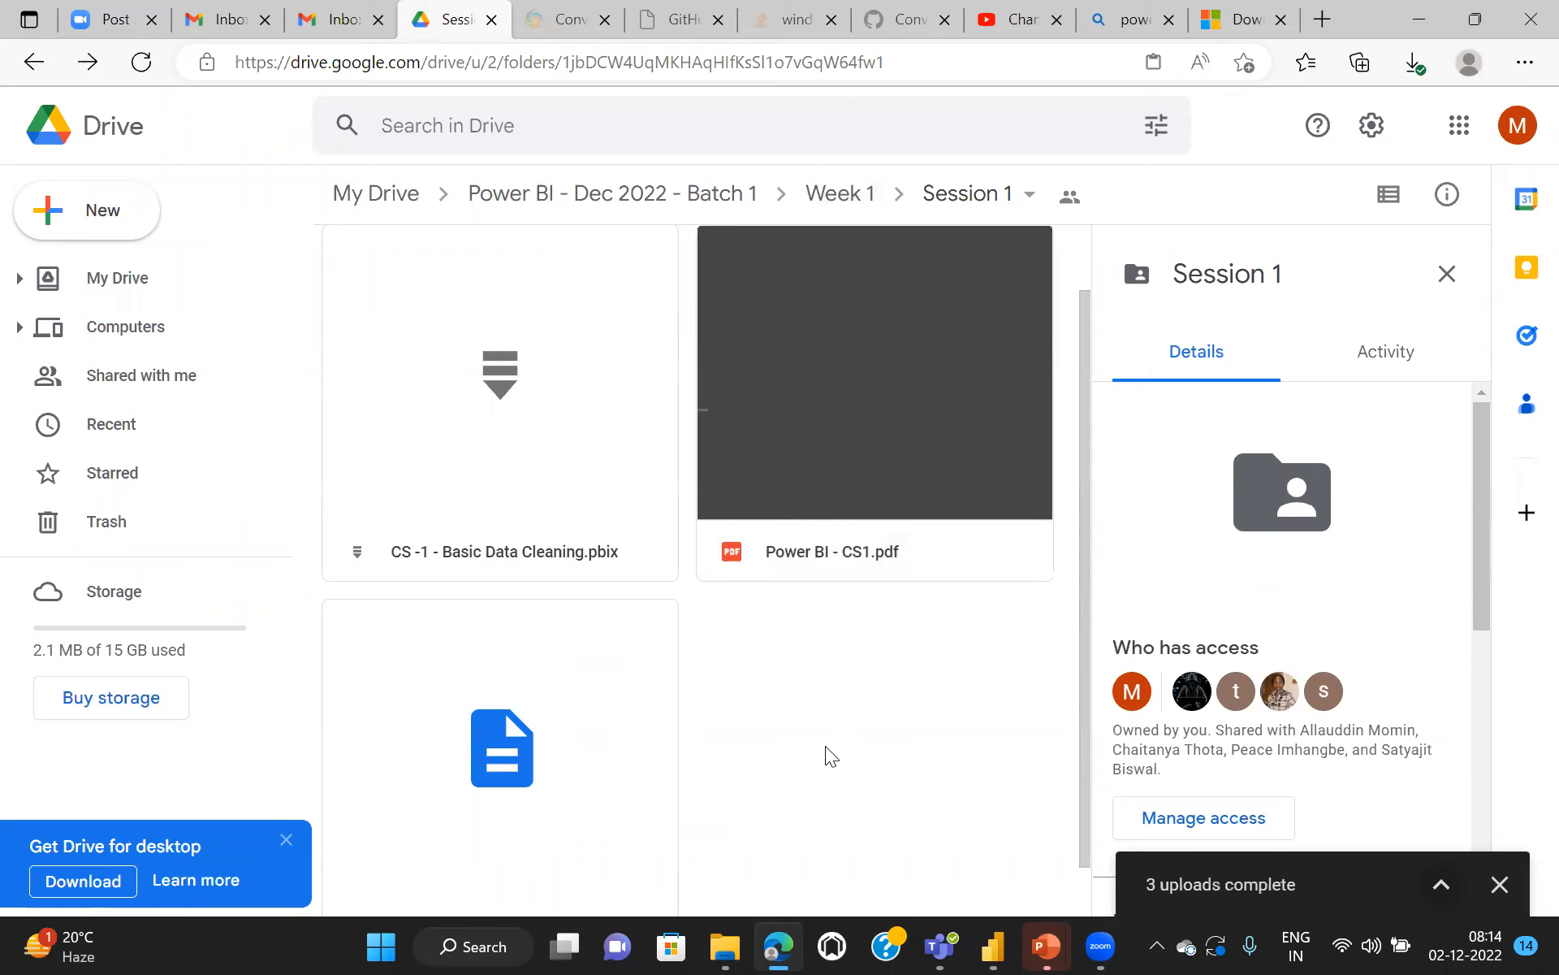
Step: View the local CS-2 folder in File Explorer and return to the Session 1 folder in Google Drive
mouse_move(724, 947)
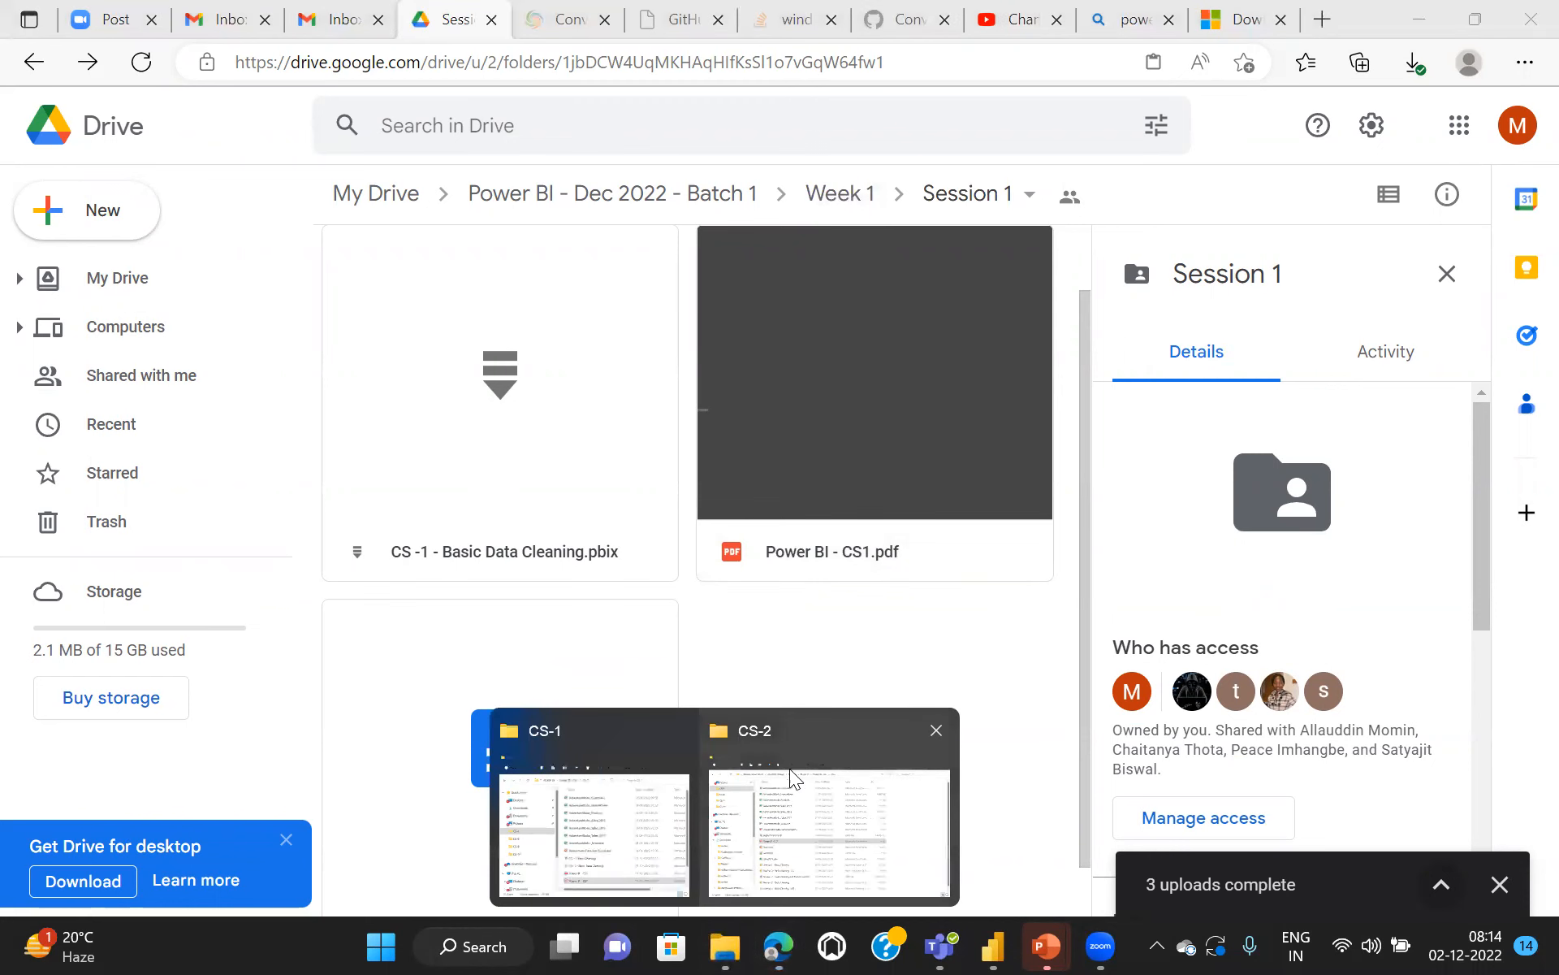
left_click(765, 740)
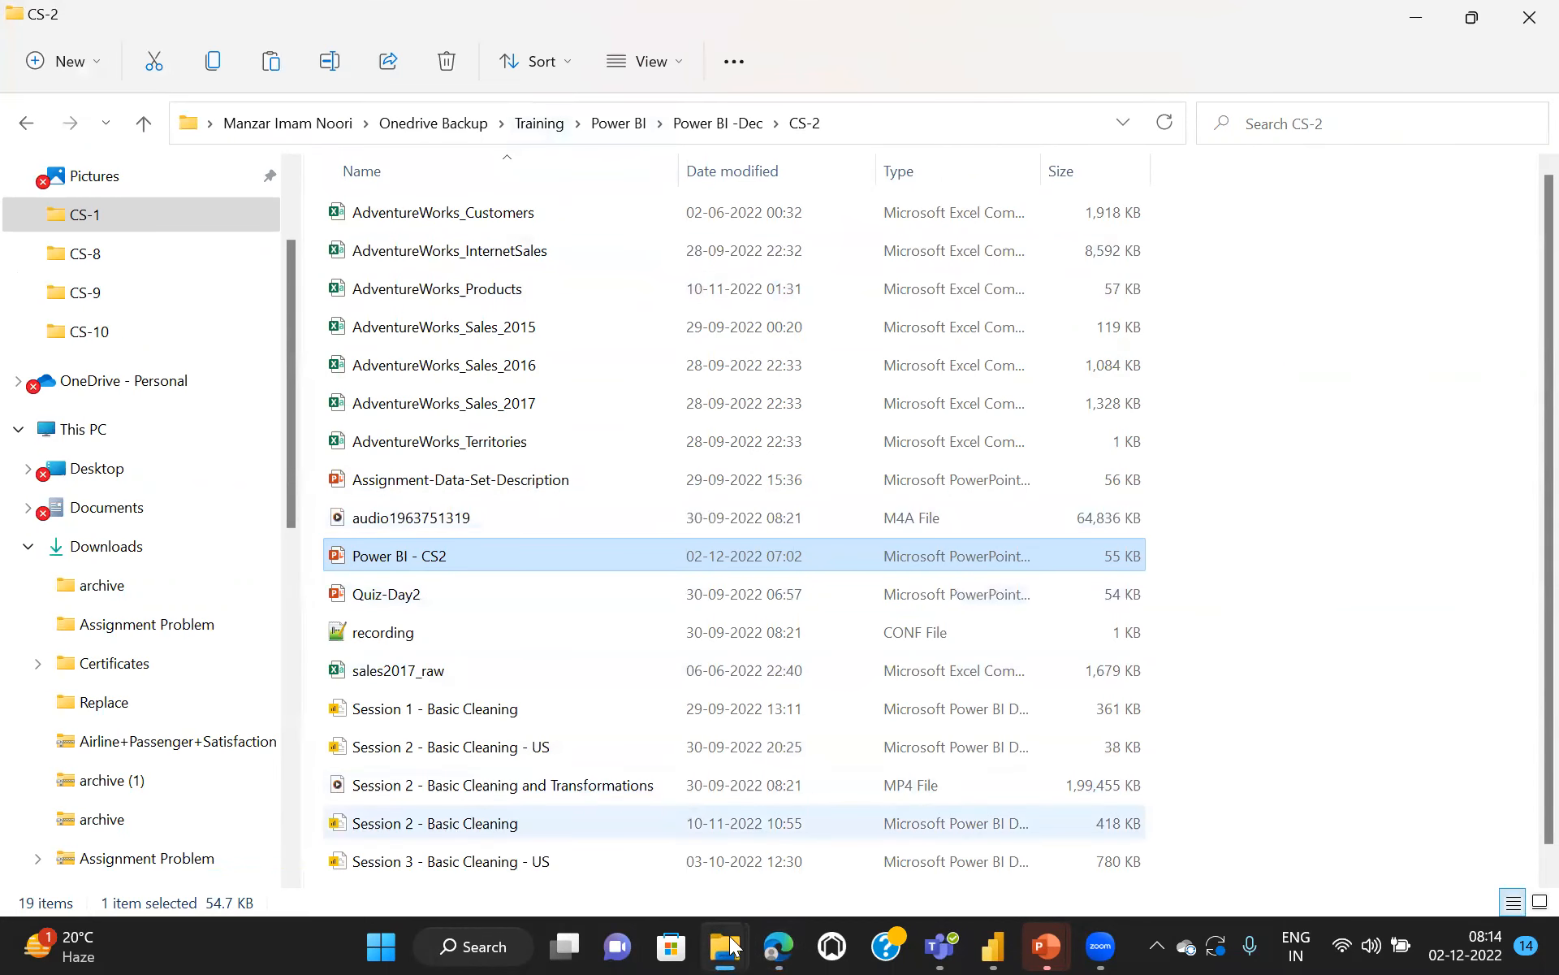
mouse_move(731, 945)
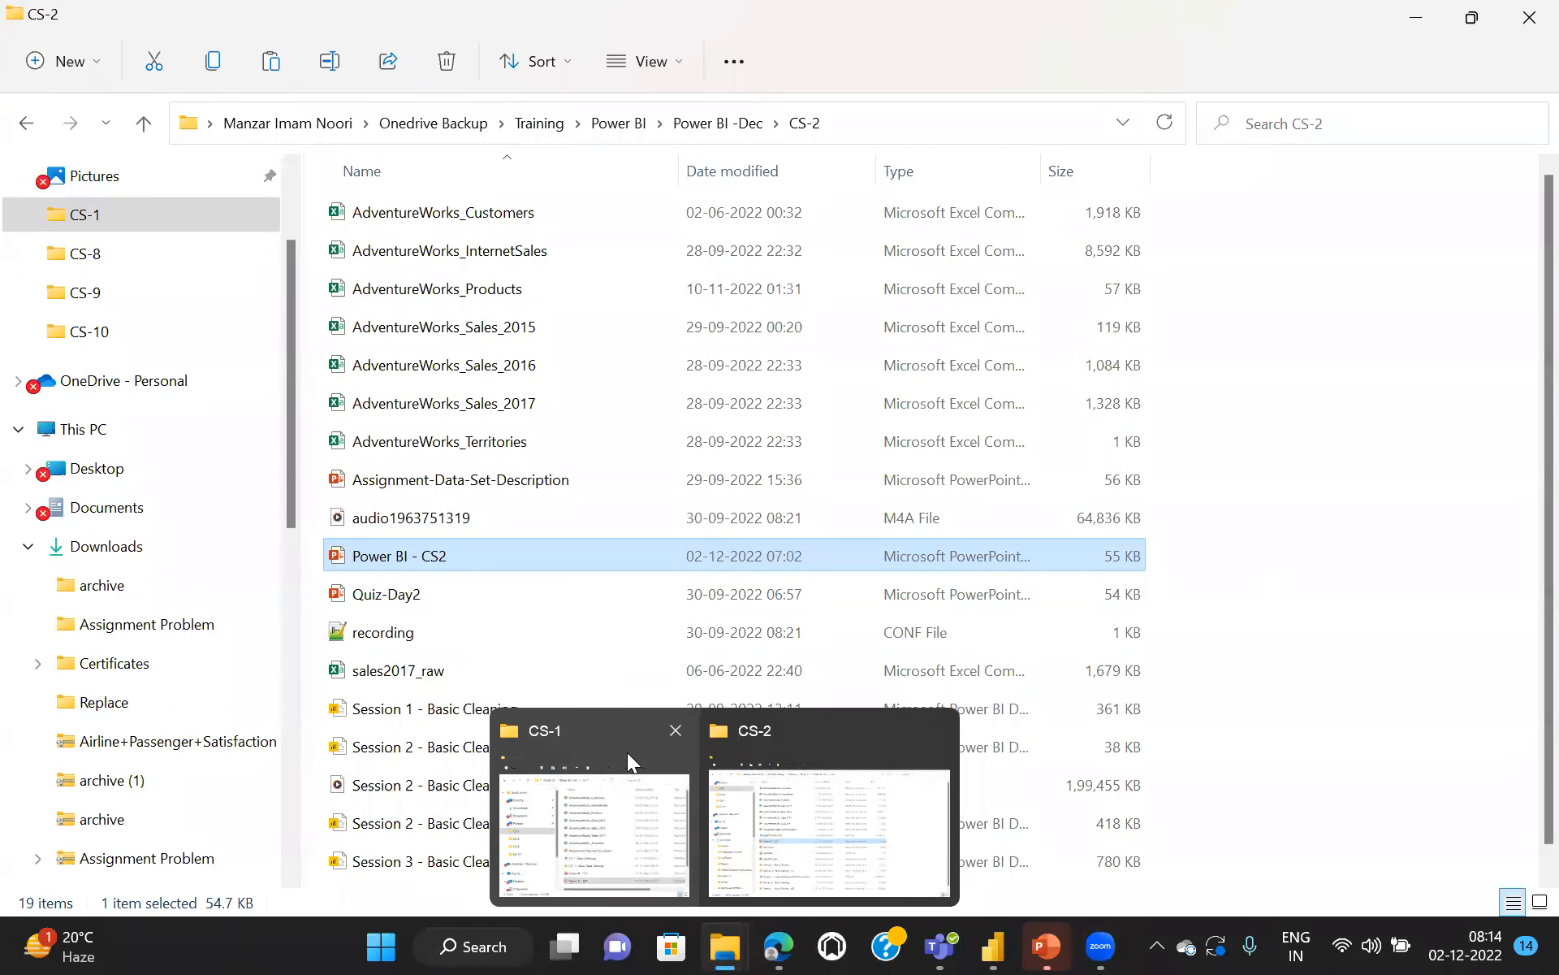
left_click(778, 945)
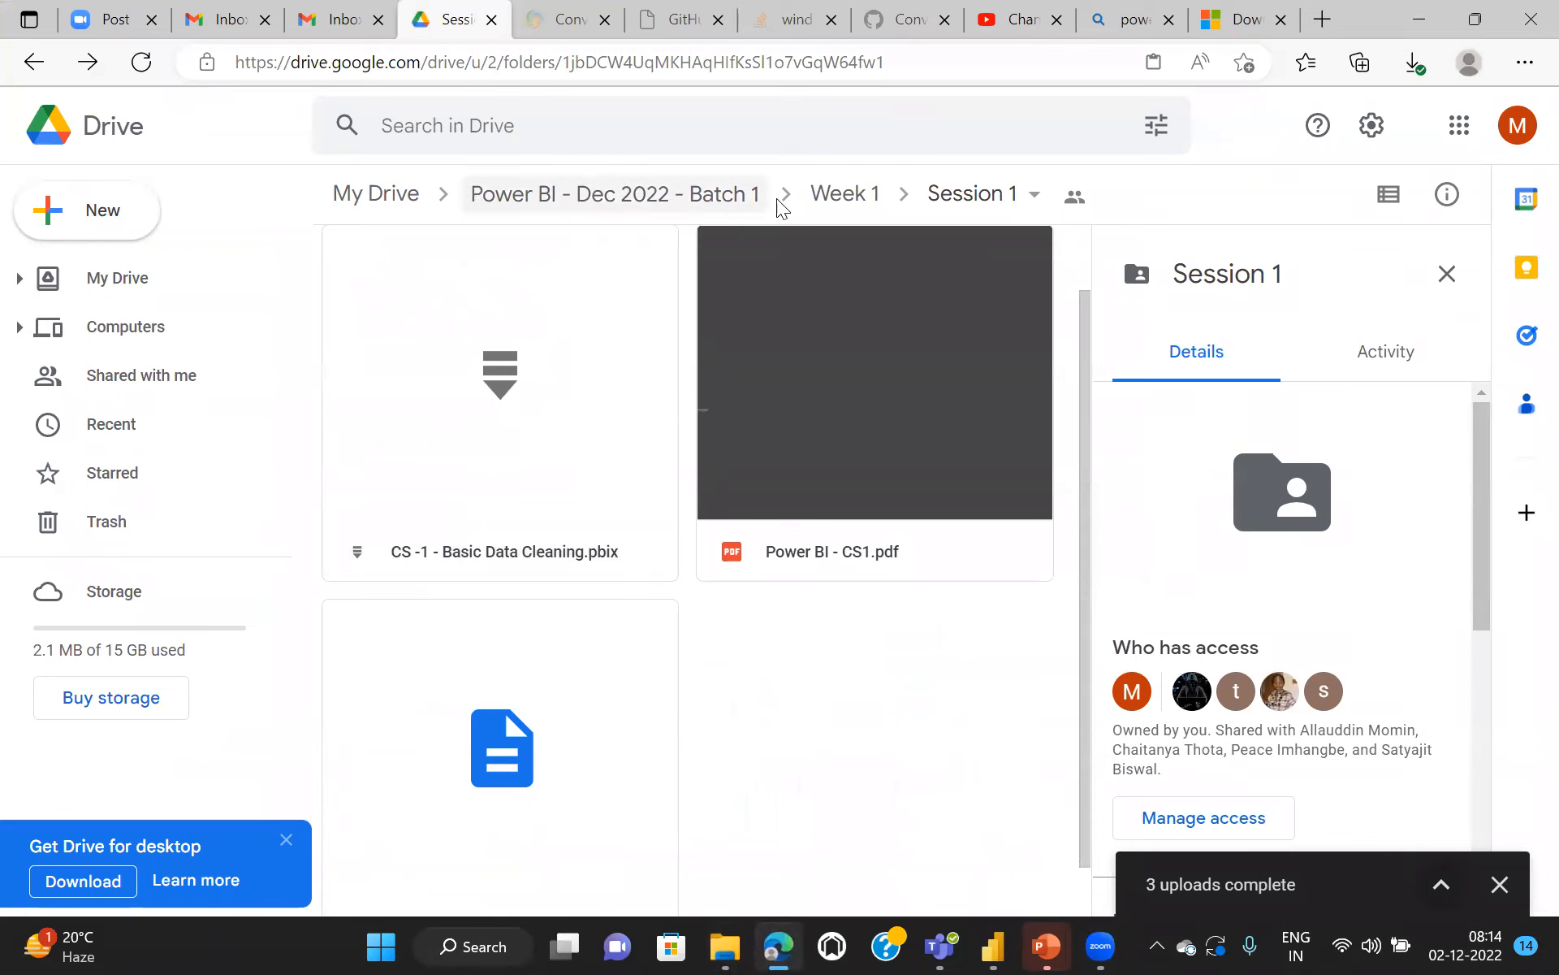
Step: Look through the Week 1 and Week 2 folders of Power BI - Dec 2022 - Batch 1 and return to the batch folder
left_click(704, 195)
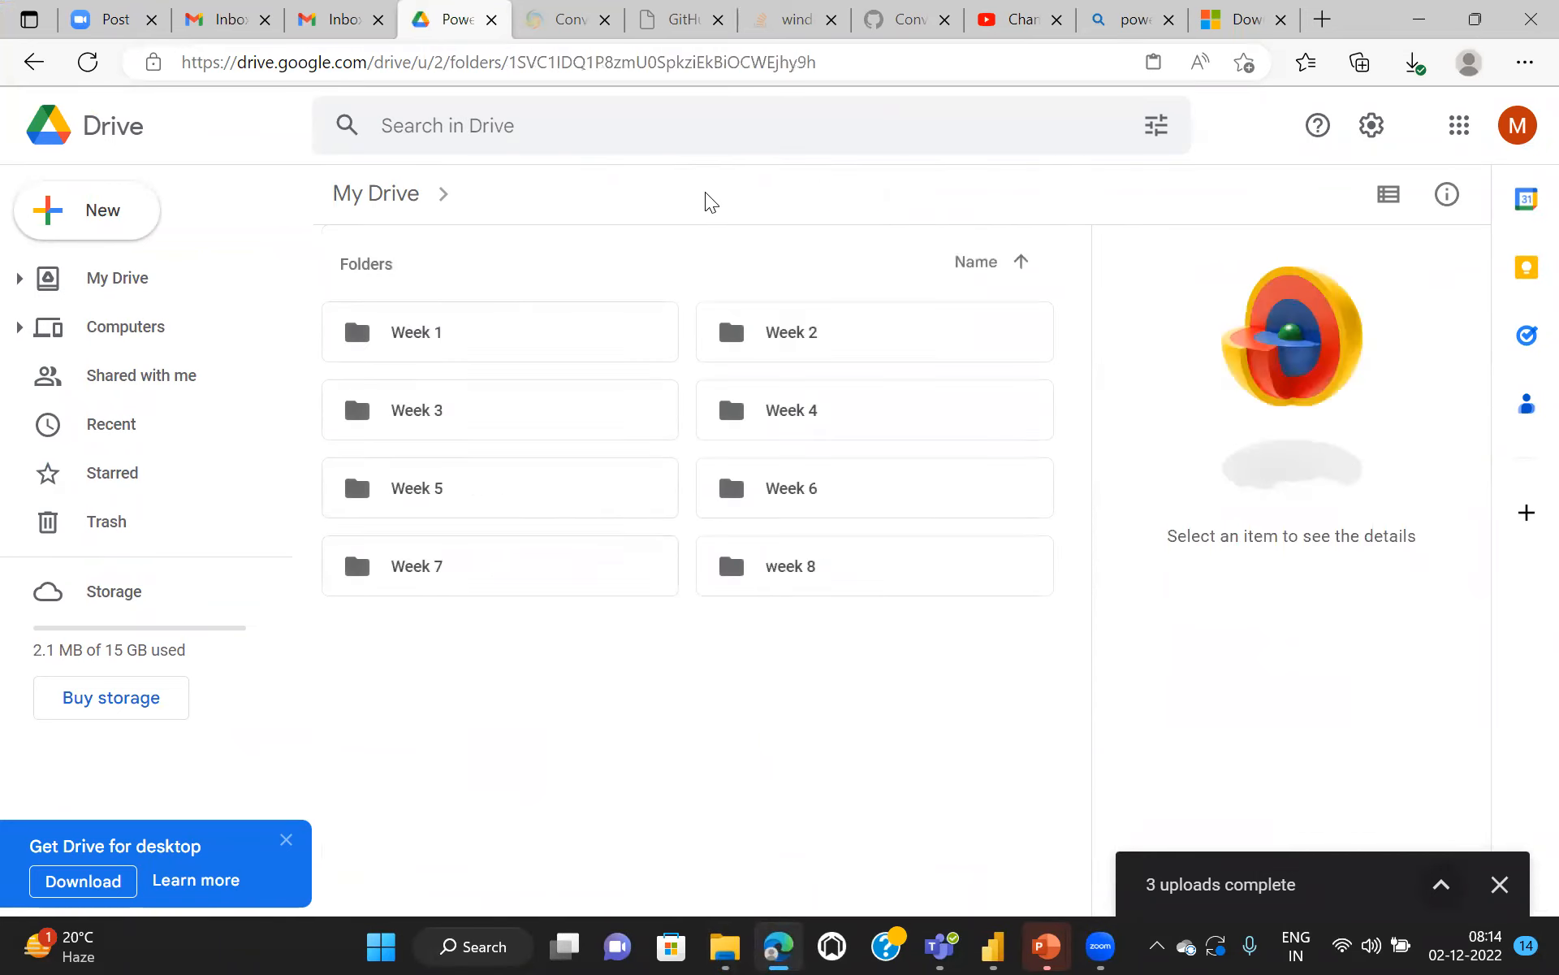
double_click(447, 335)
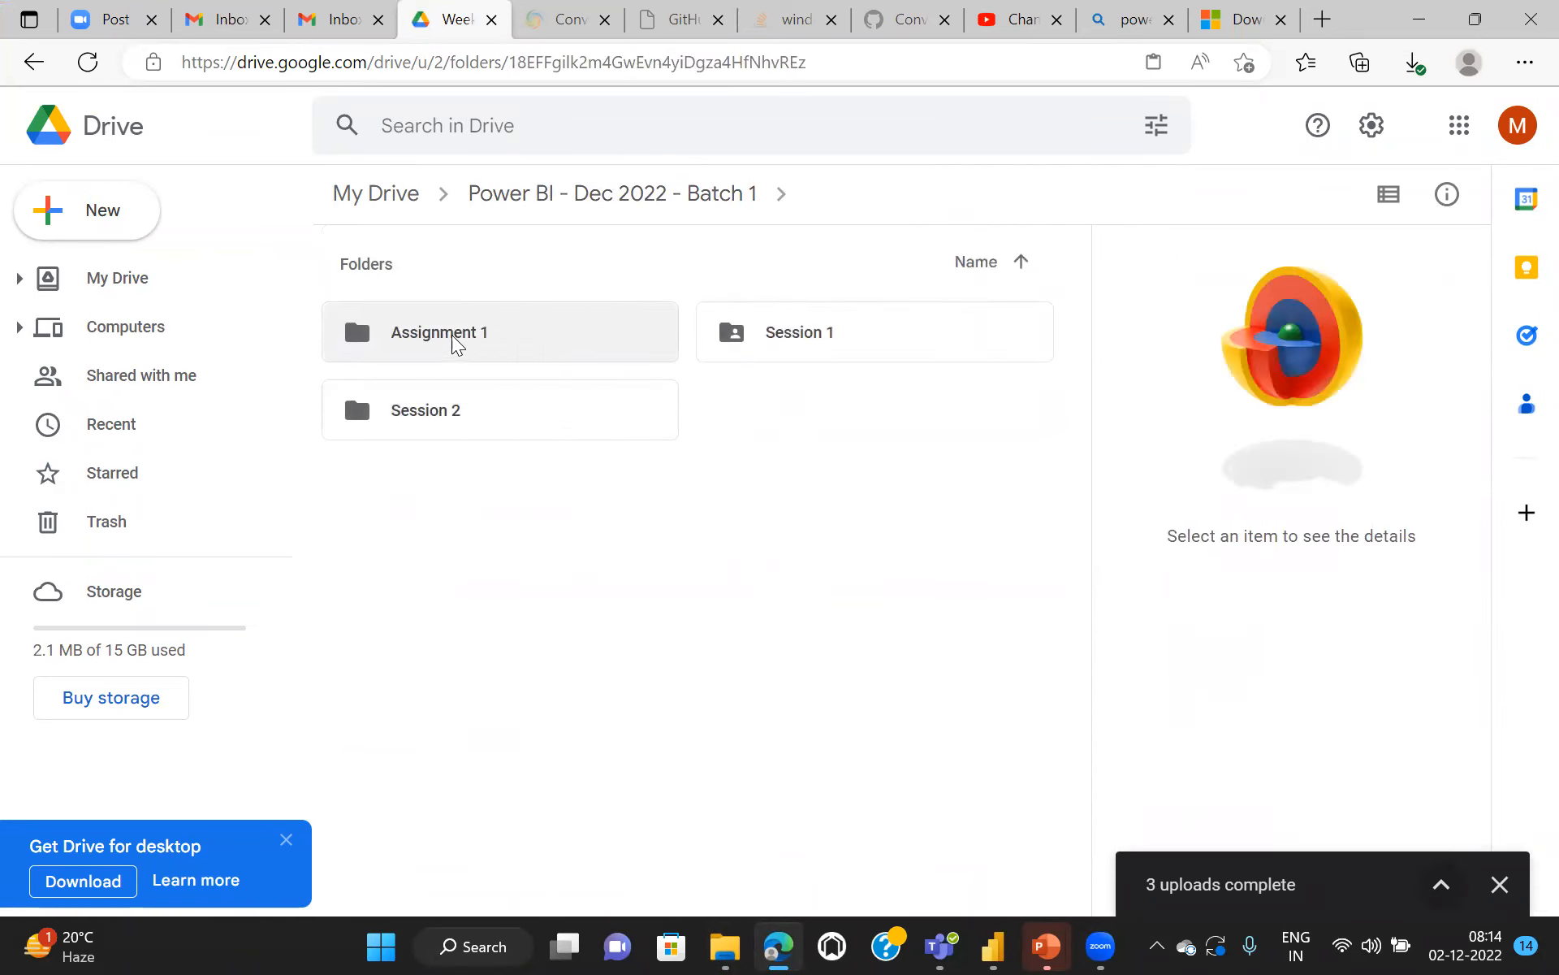
left_click(681, 193)
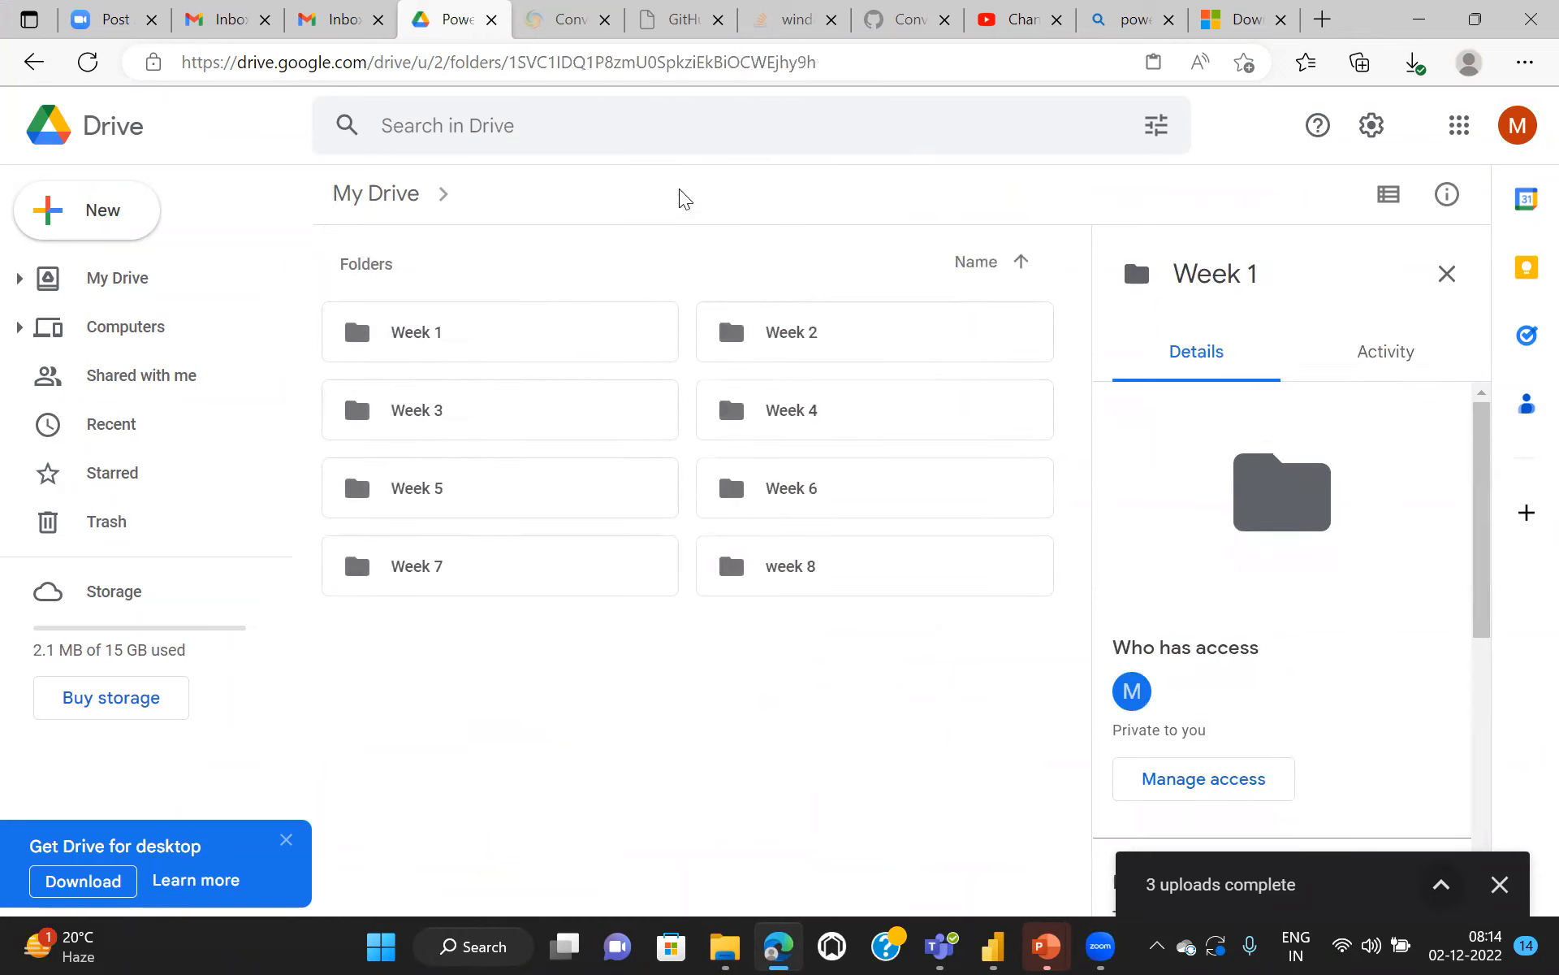
double_click(817, 334)
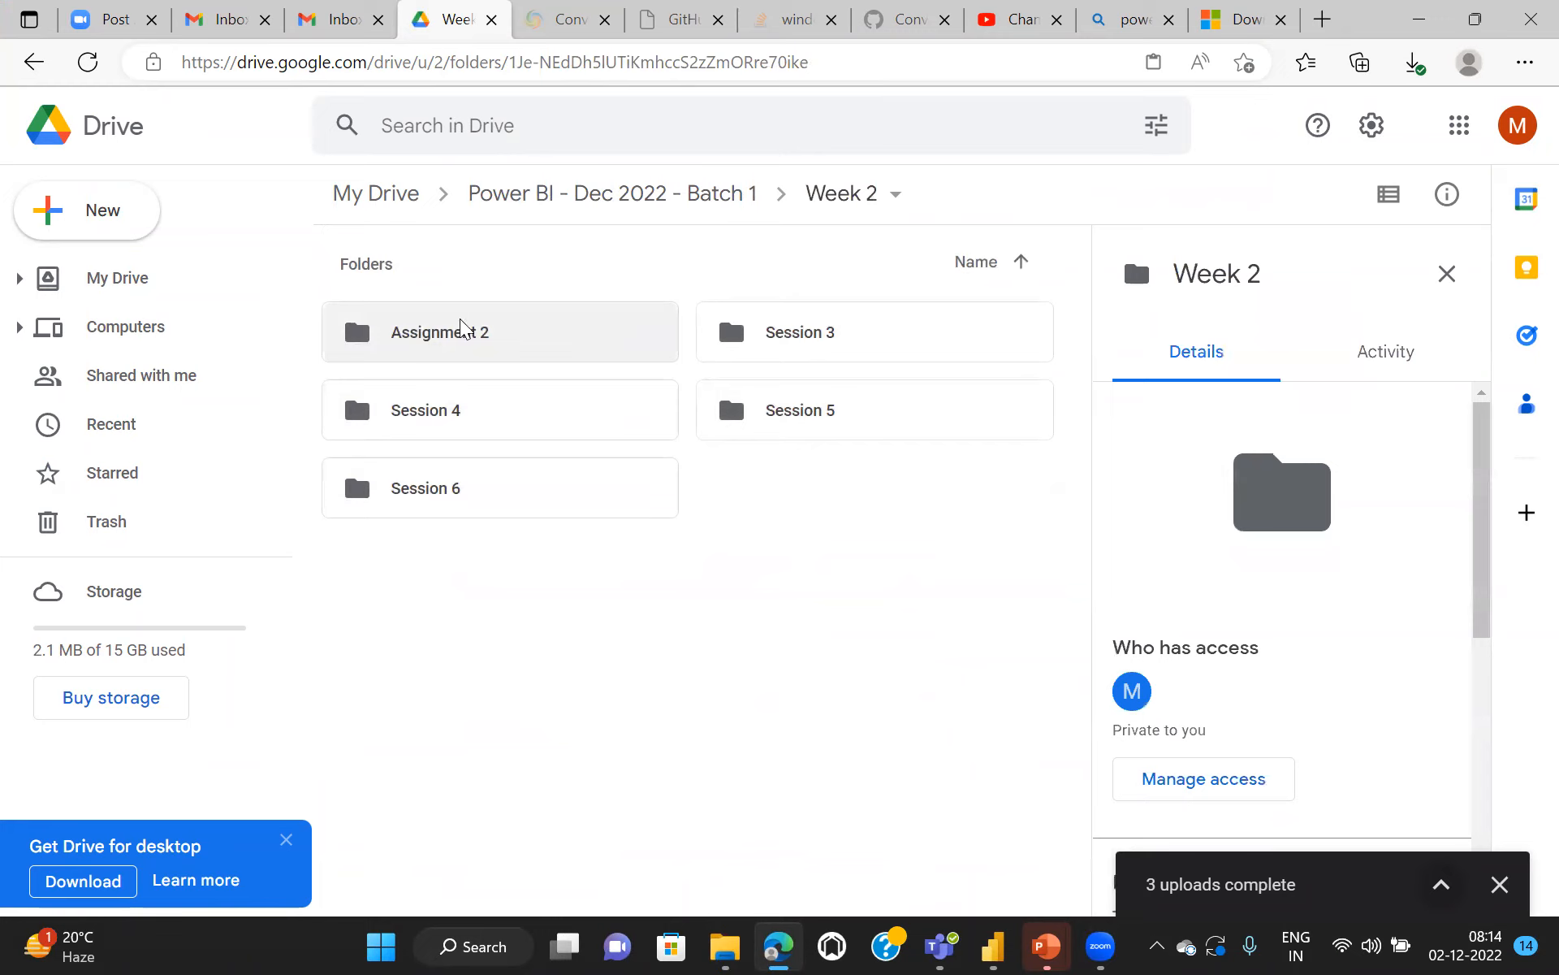
left_click(619, 199)
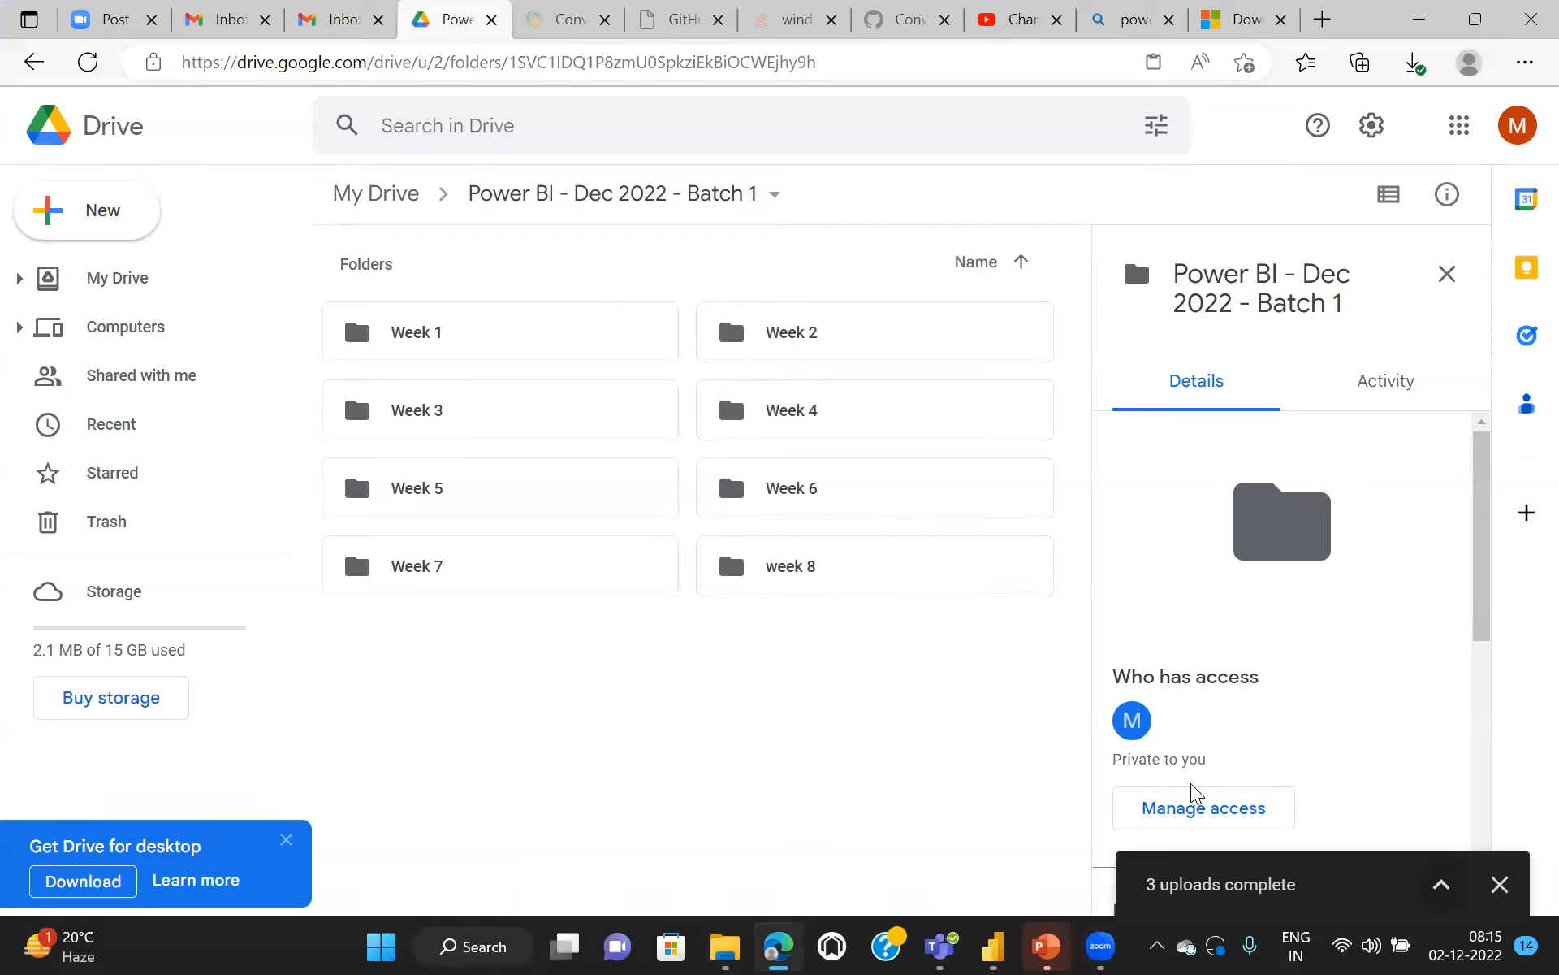
Step: Dismiss the upload notification and open the Week 1 folder to view its assignment and session folders
left_click(1499, 885)
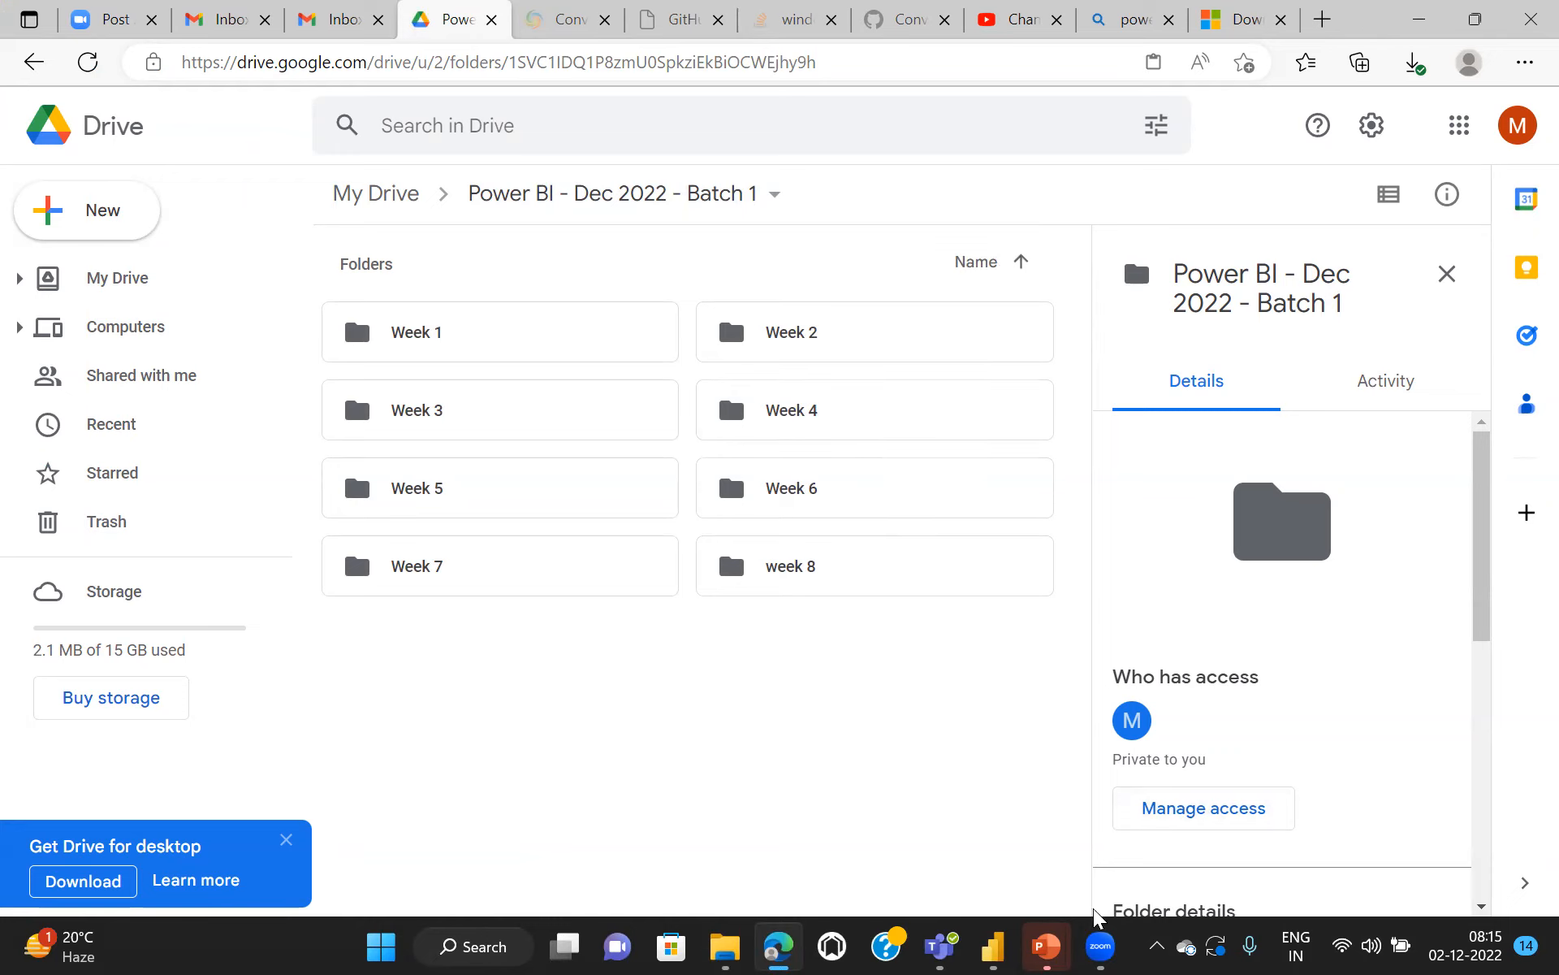
mouse_move(1096, 946)
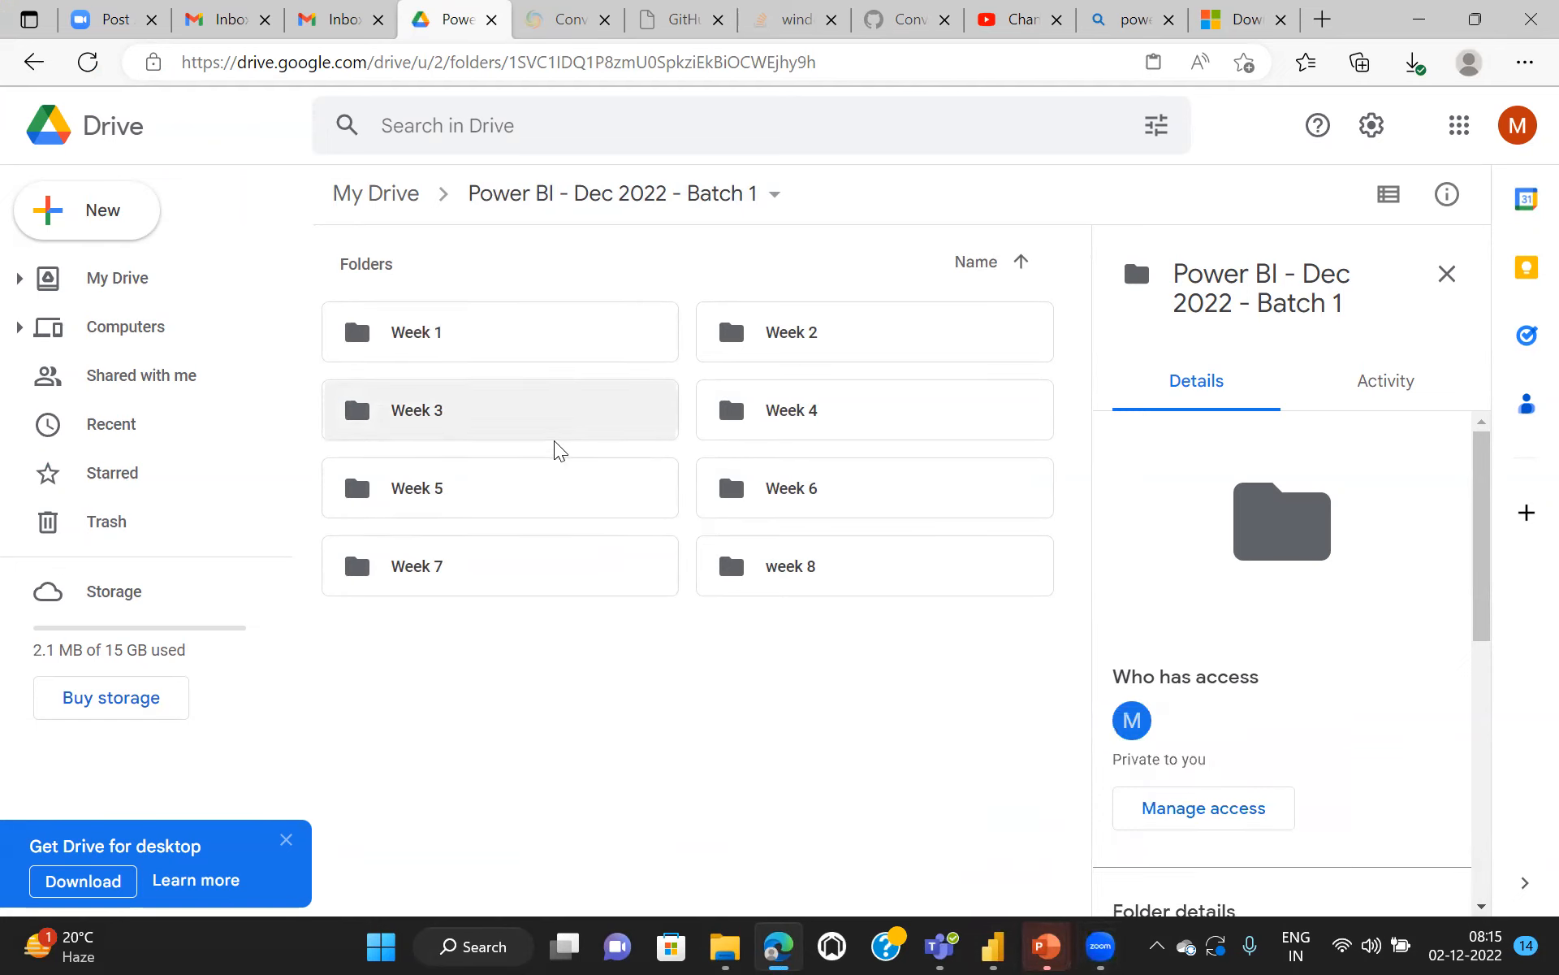
double_click(418, 343)
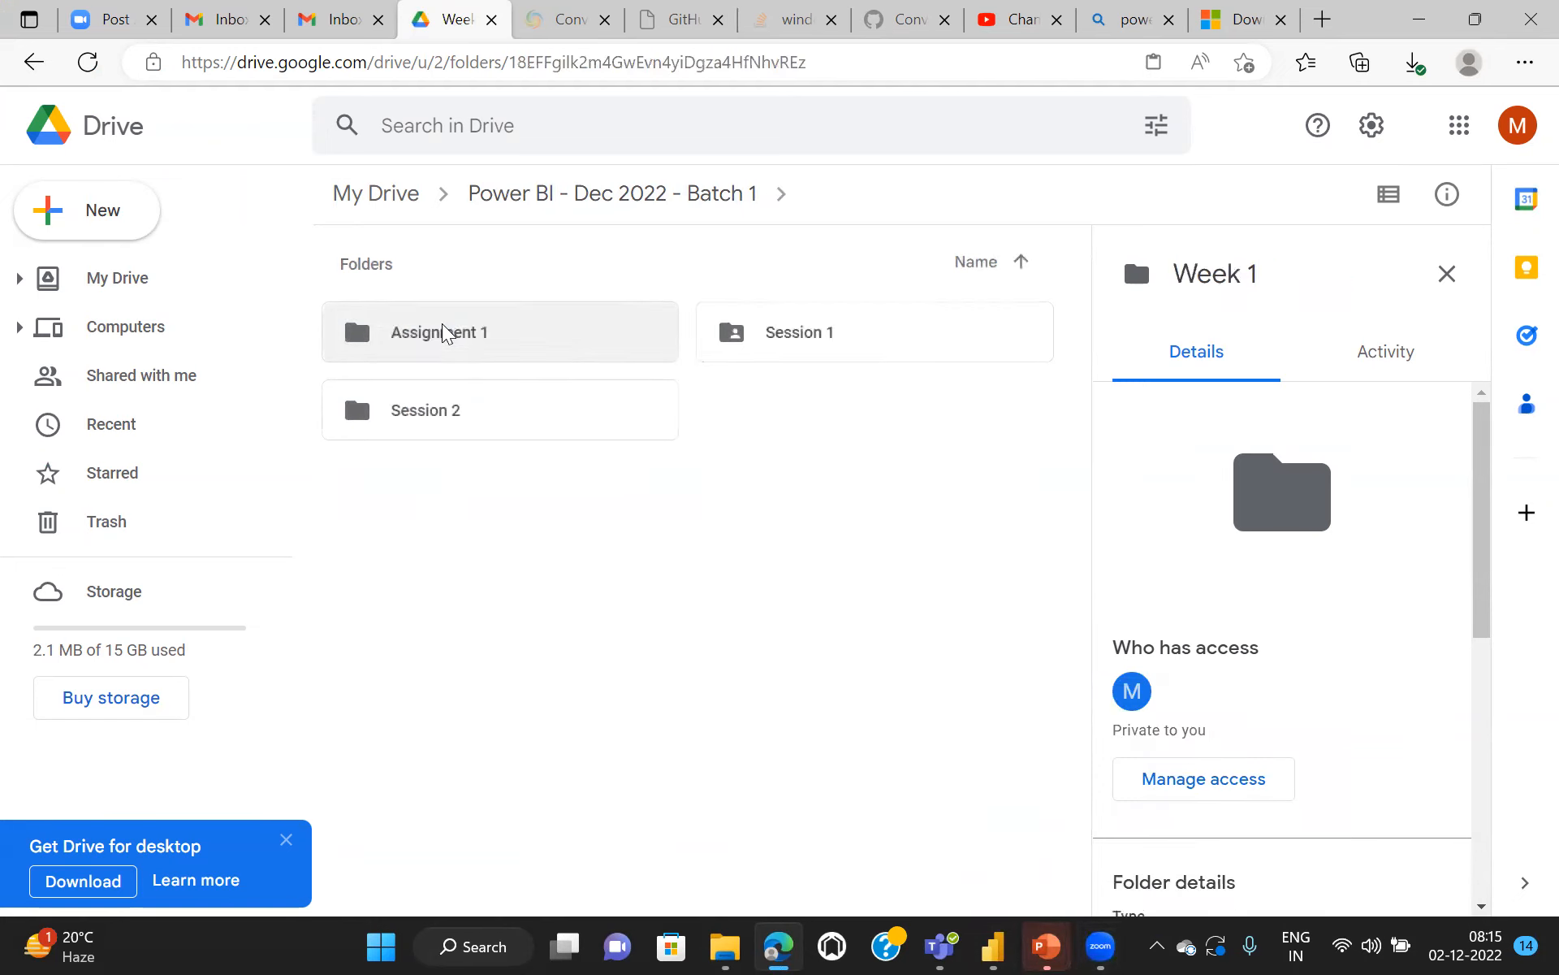